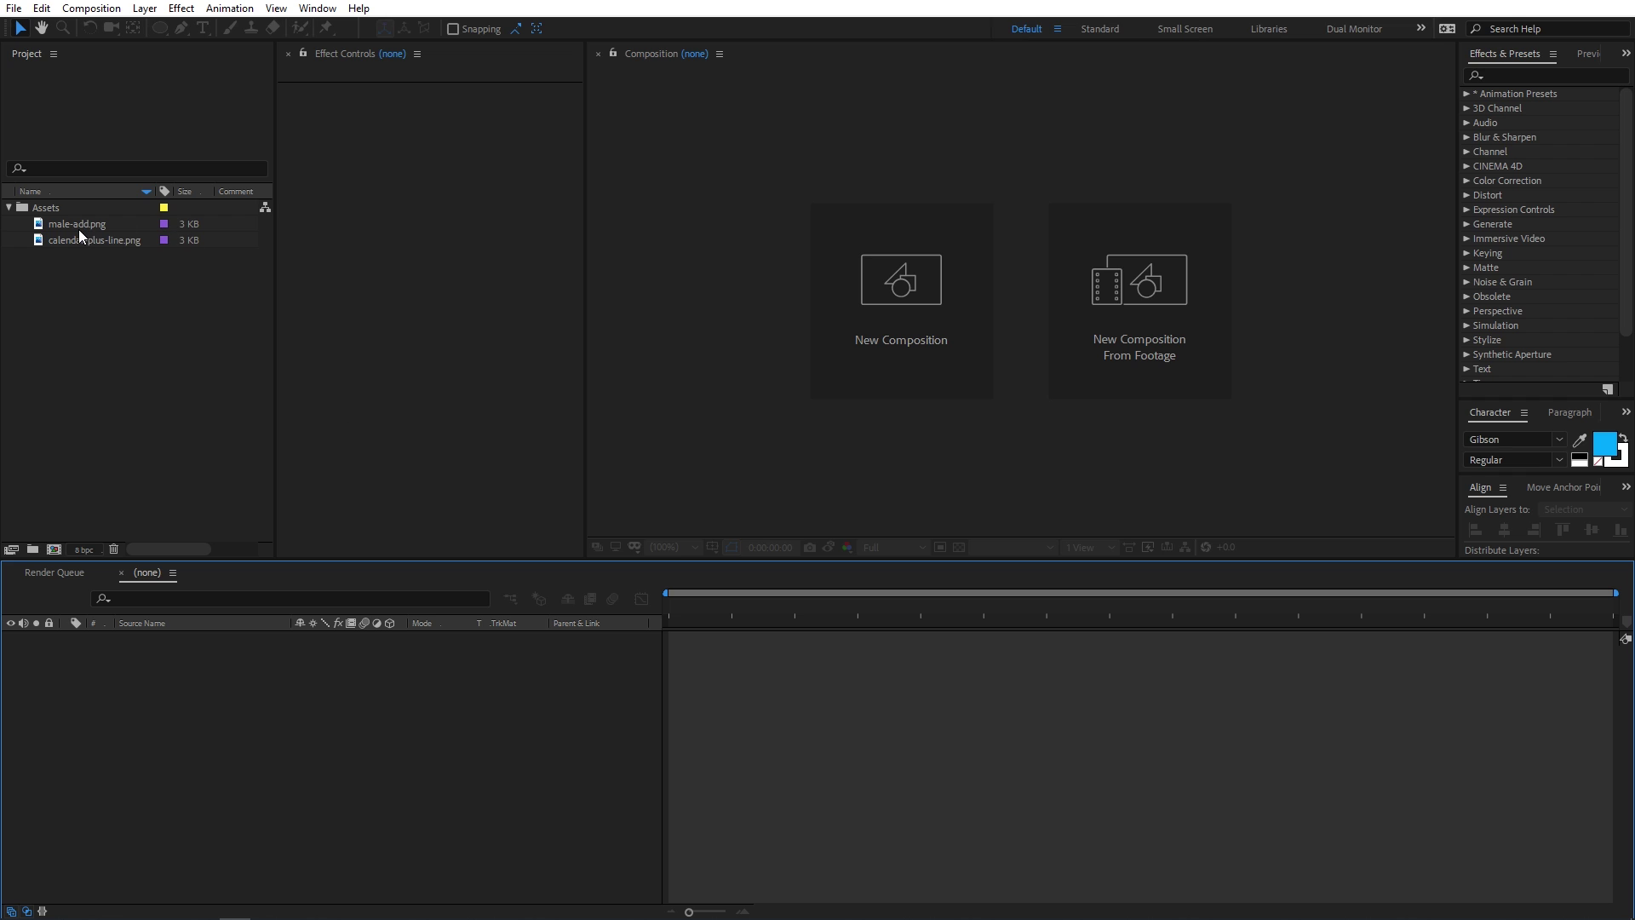
Step: Preview male-add.png and calendar-plus-line.png in the Footage viewer, then clear the project selection
click(89, 223)
click(89, 242)
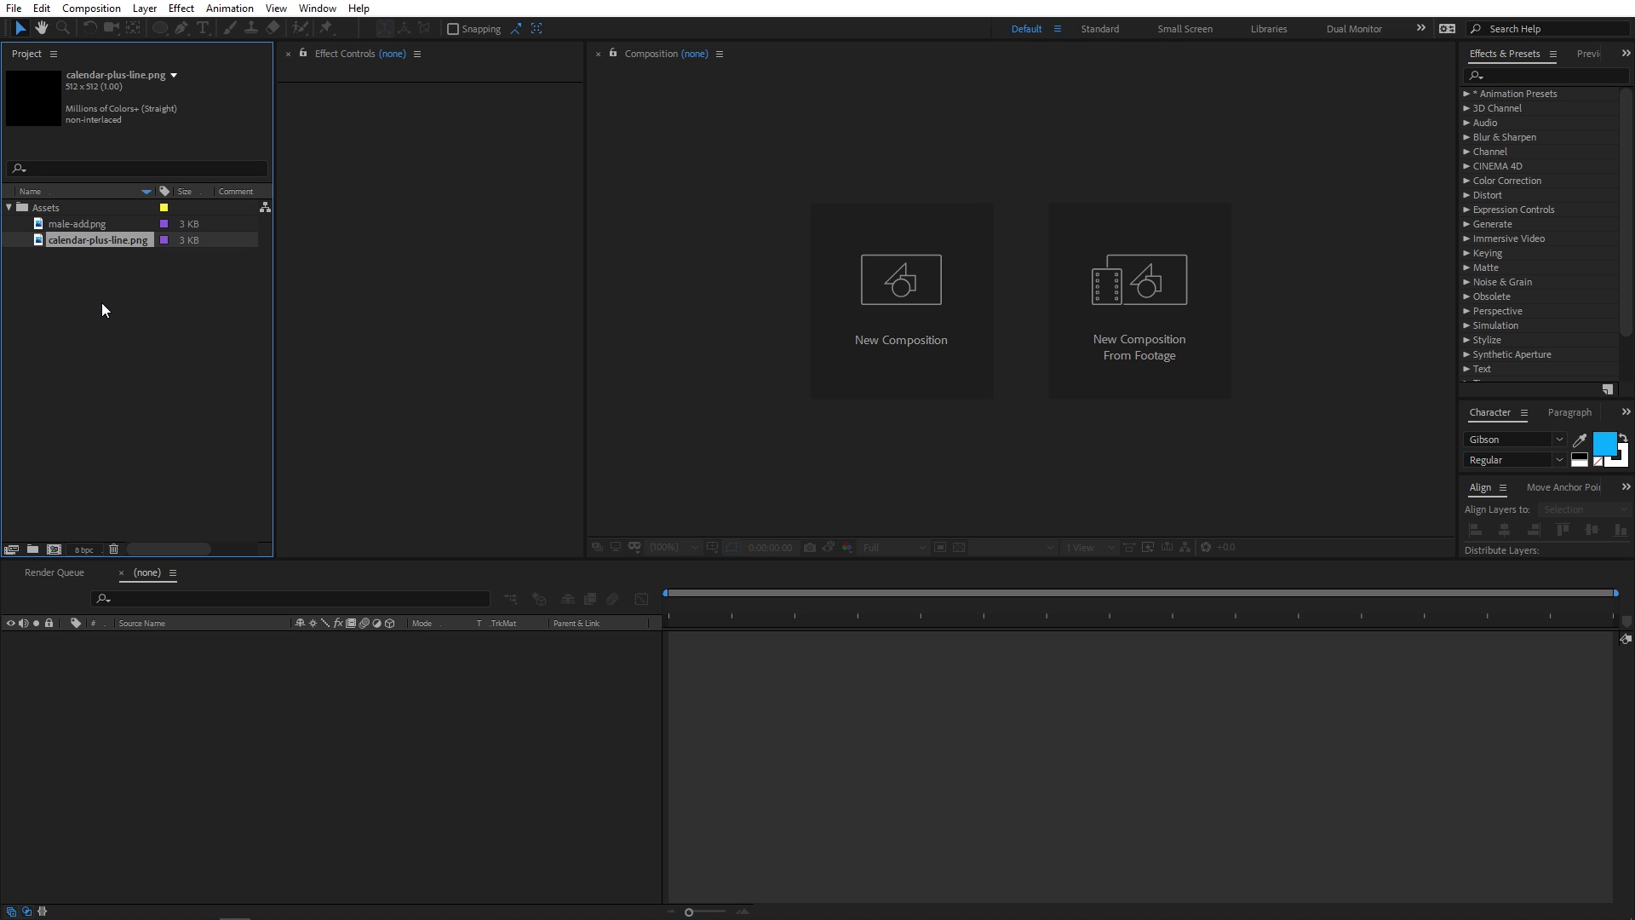
click(100, 303)
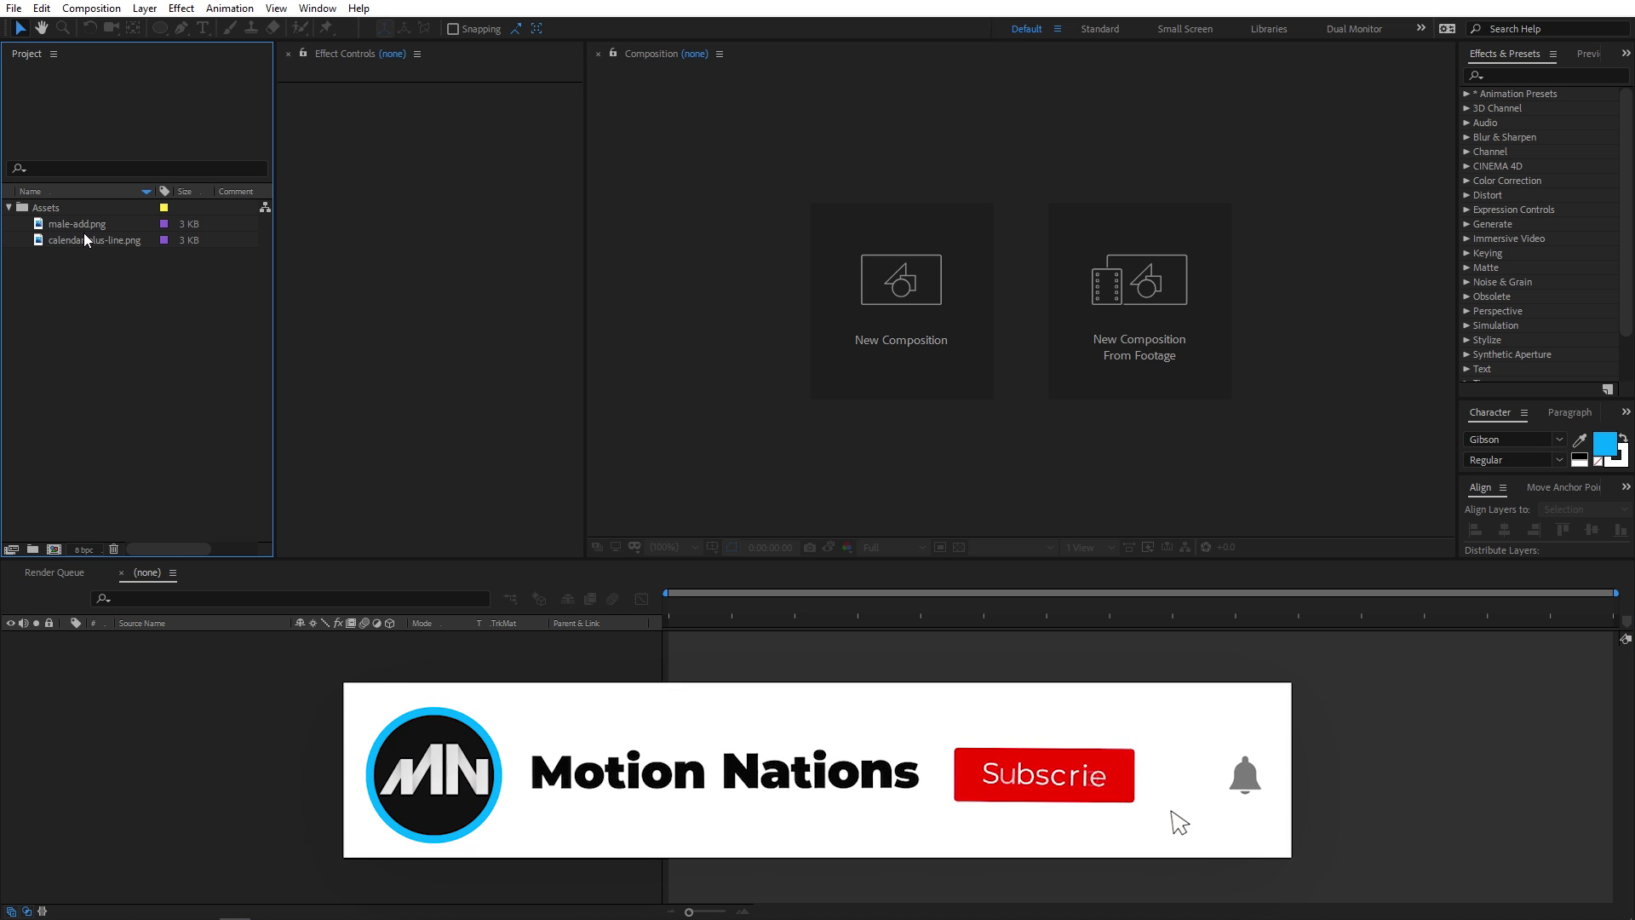
double_click(85, 223)
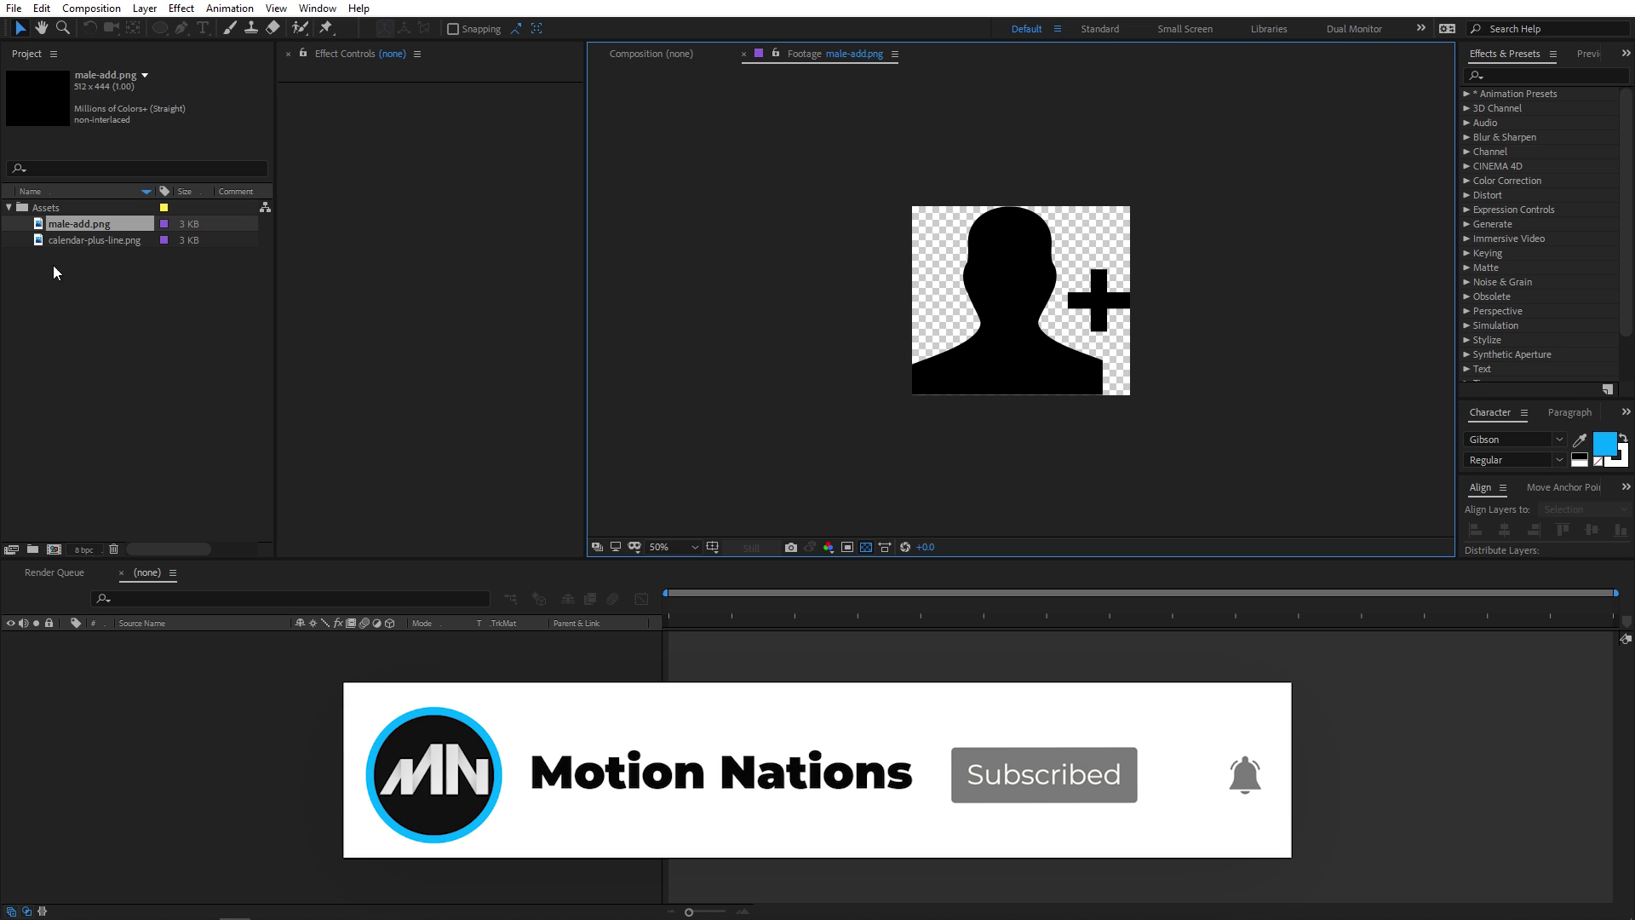
double_click(104, 244)
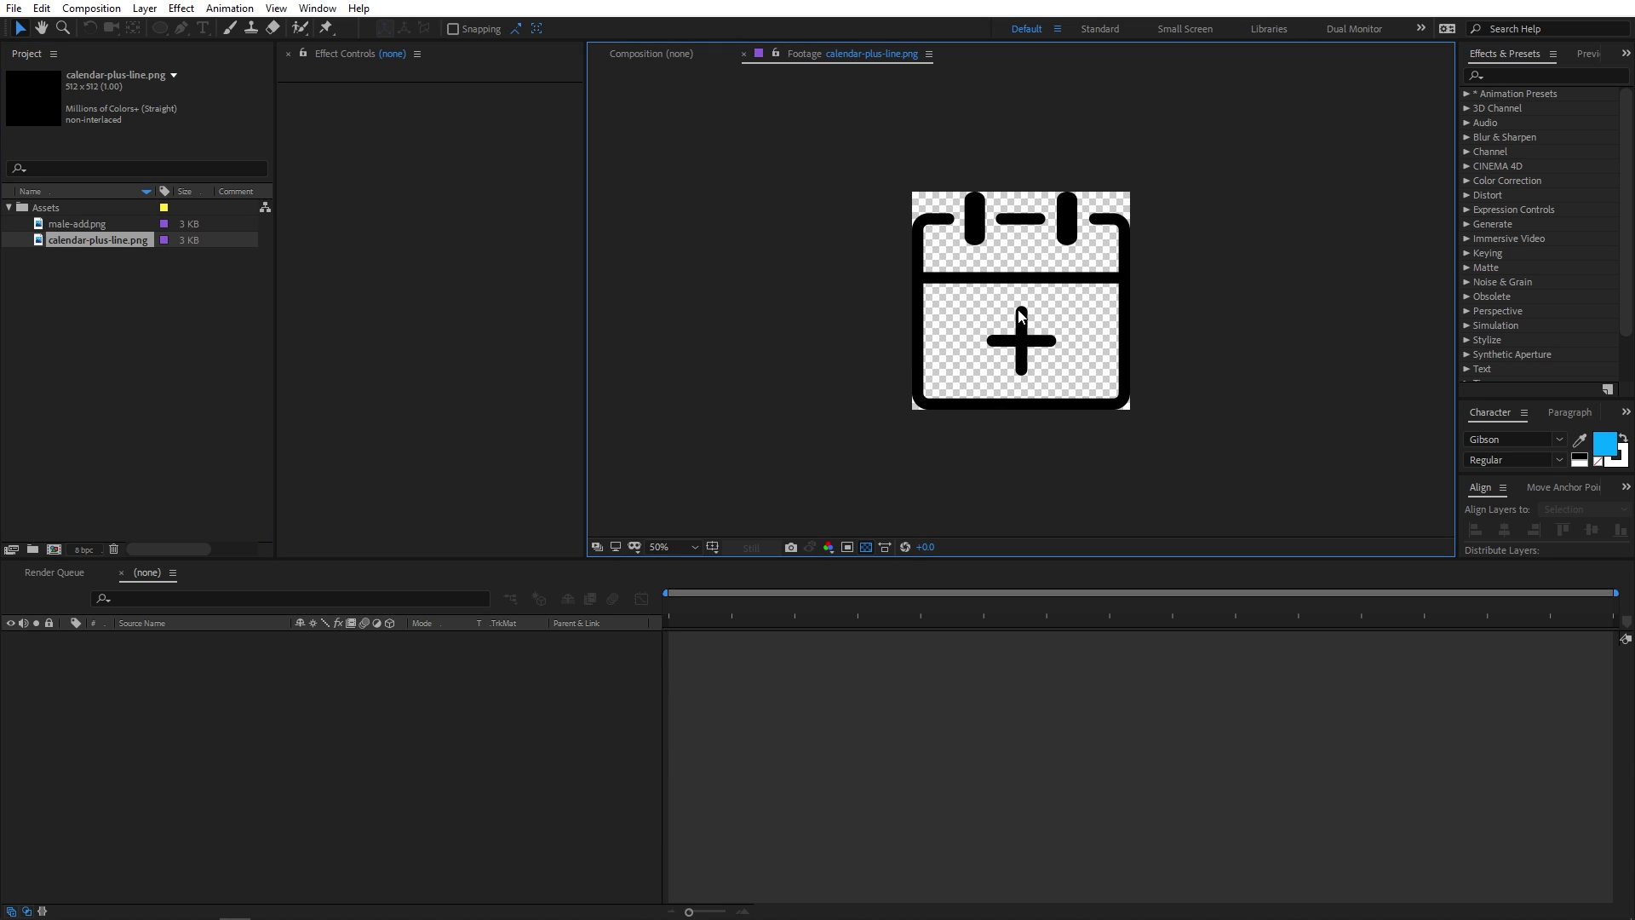
click(140, 350)
Step: Create an 800×800, 30 fps composition named 'Icon 1' with a duration of 0:00:10:00
click(655, 54)
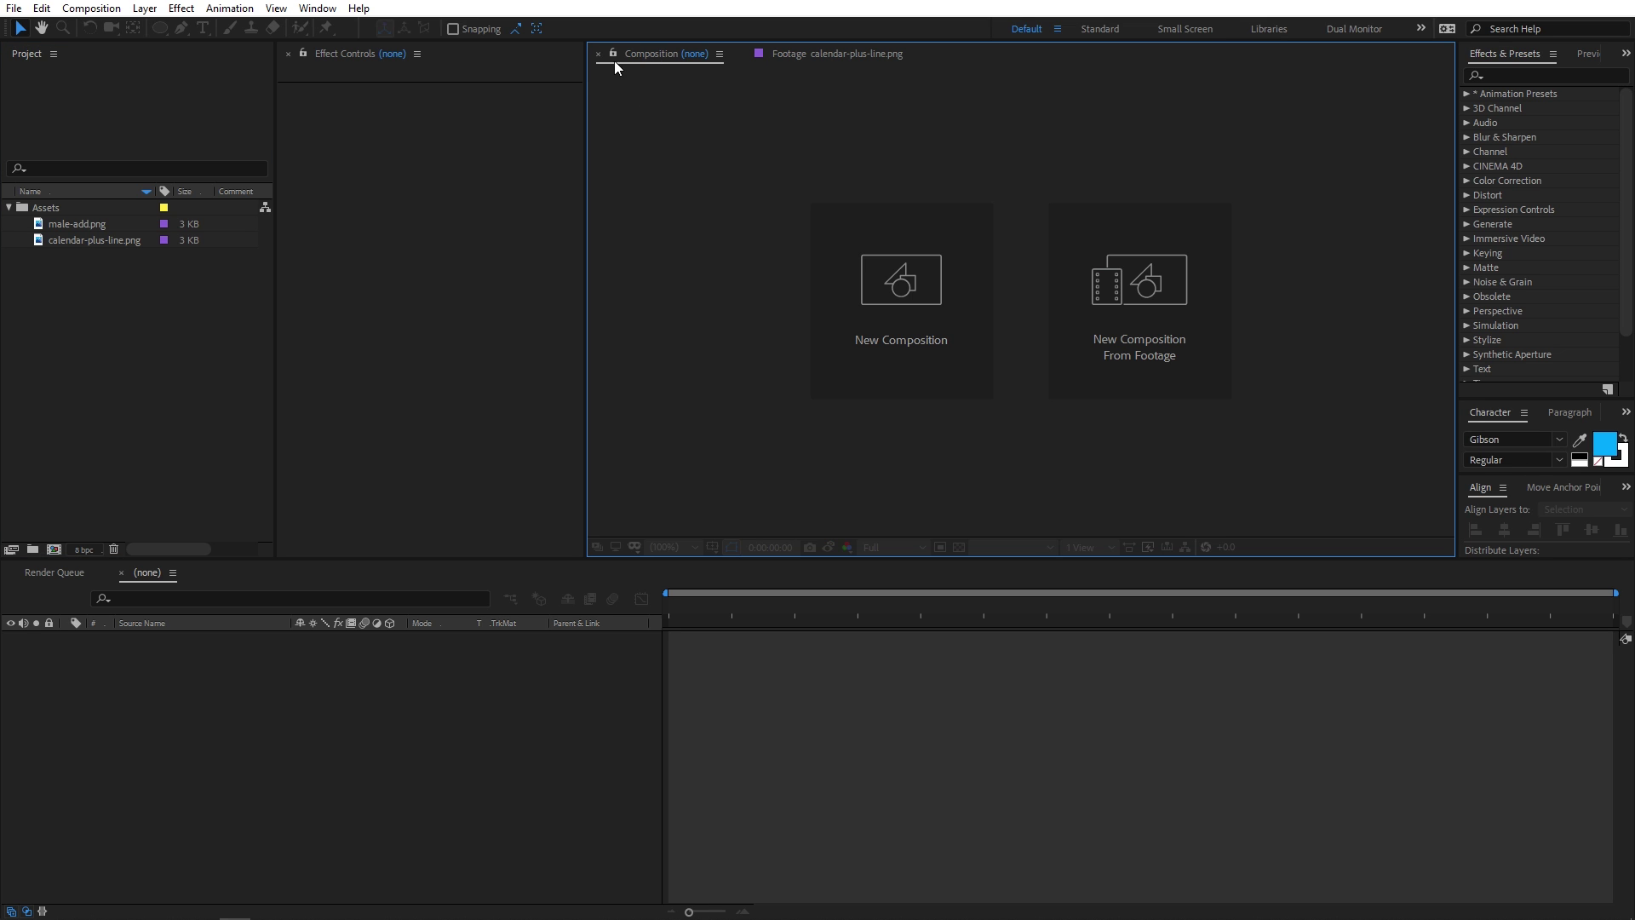
click(87, 11)
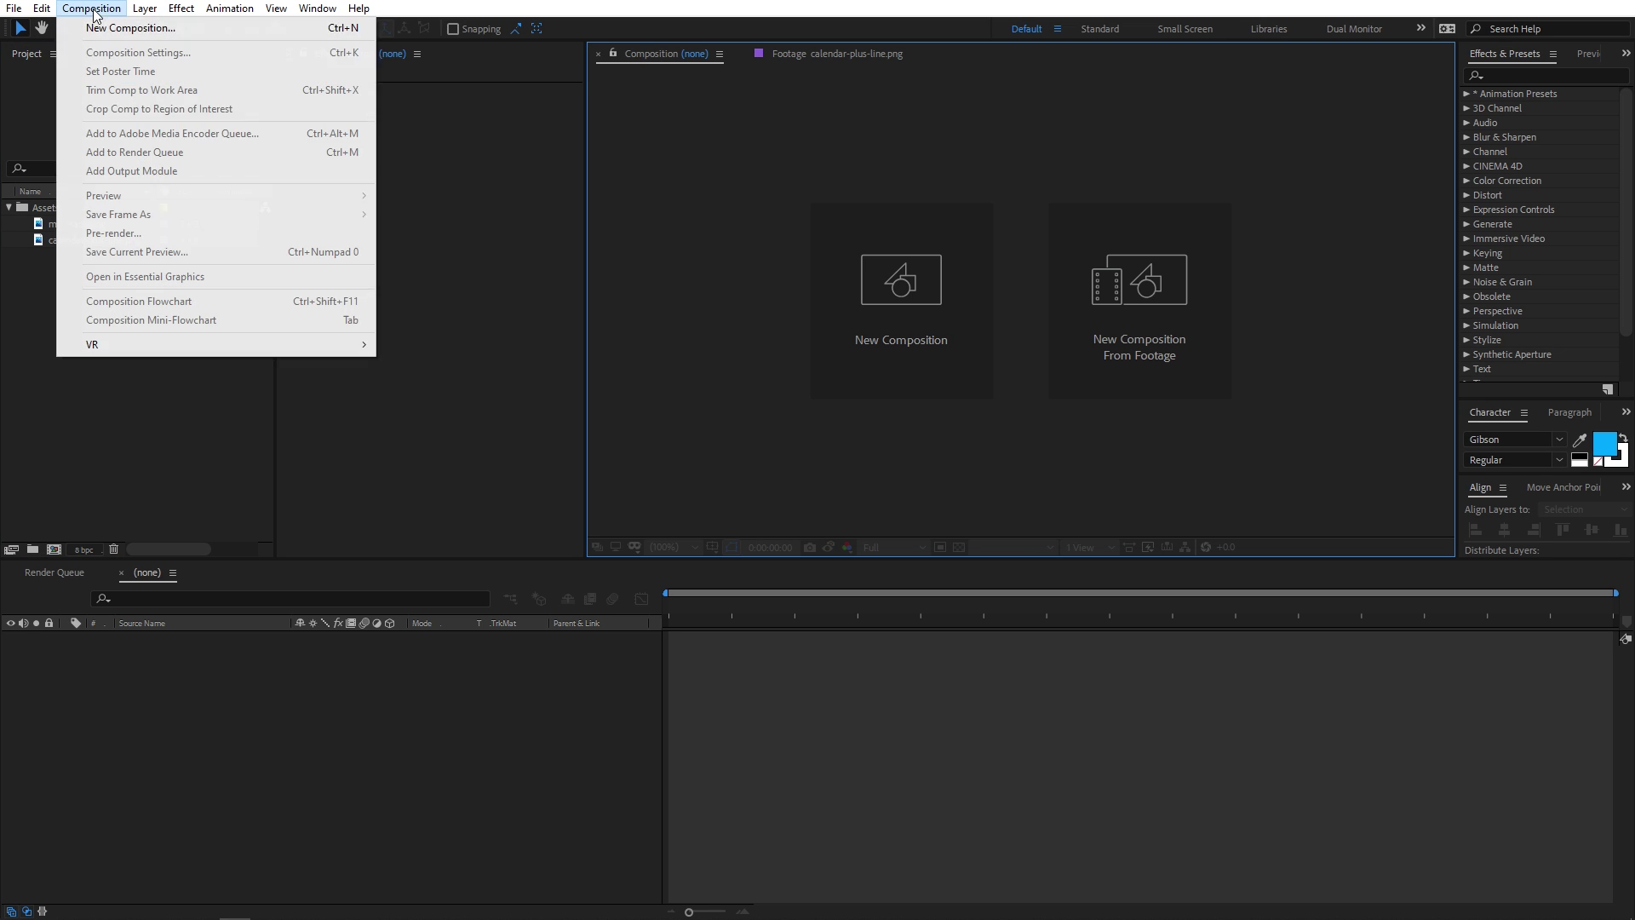
click(102, 31)
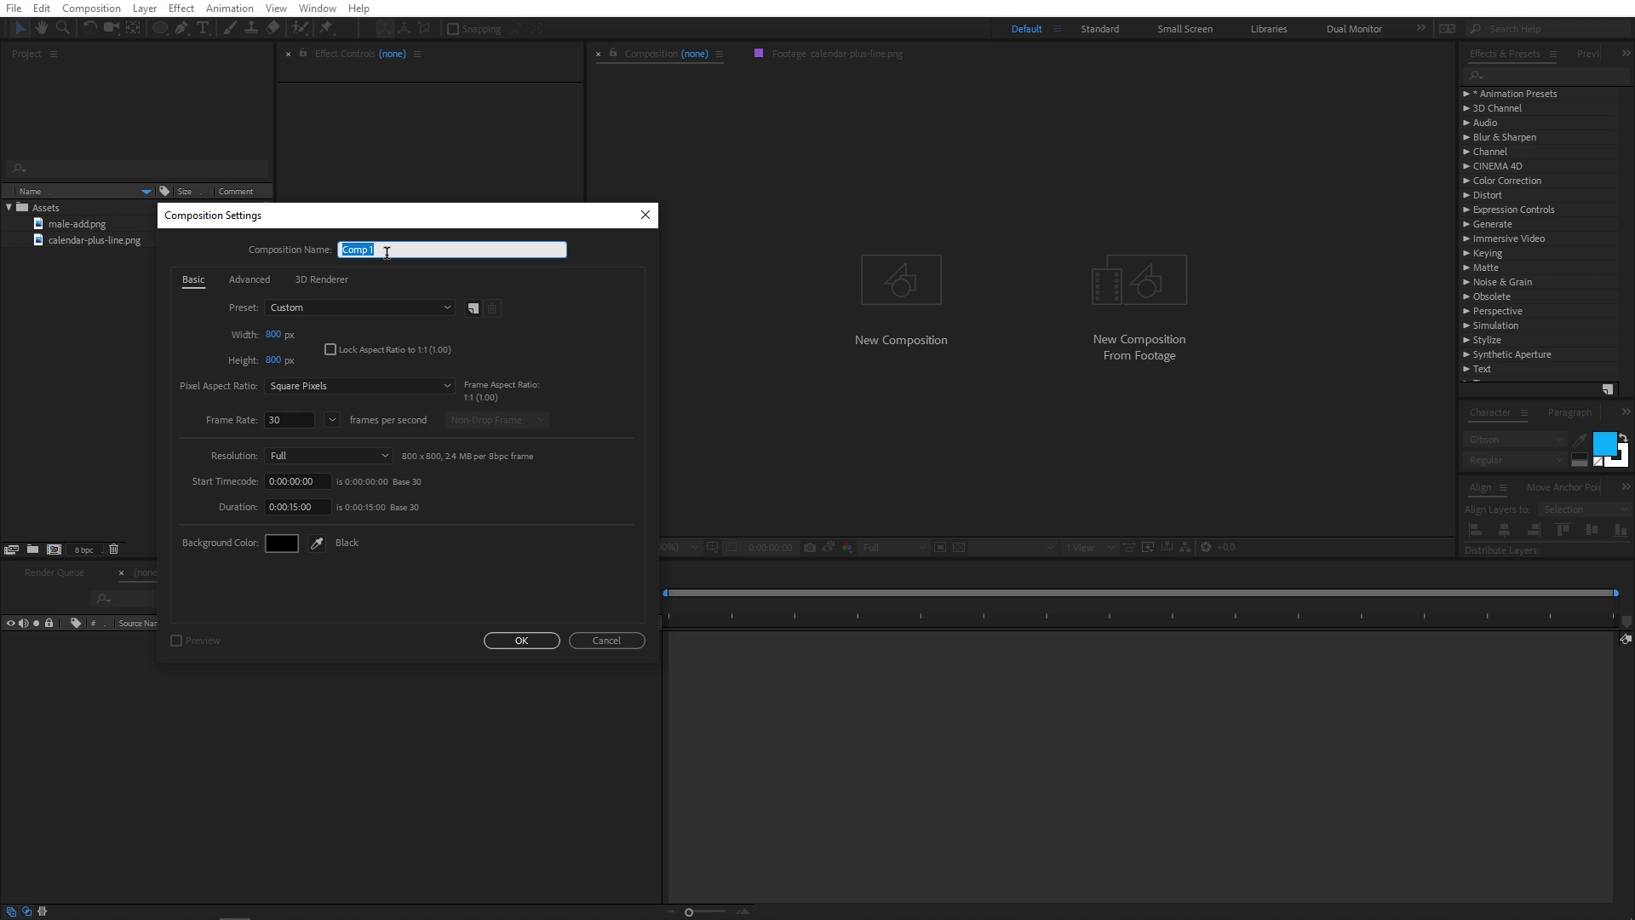
text(Icon)
click(297, 506)
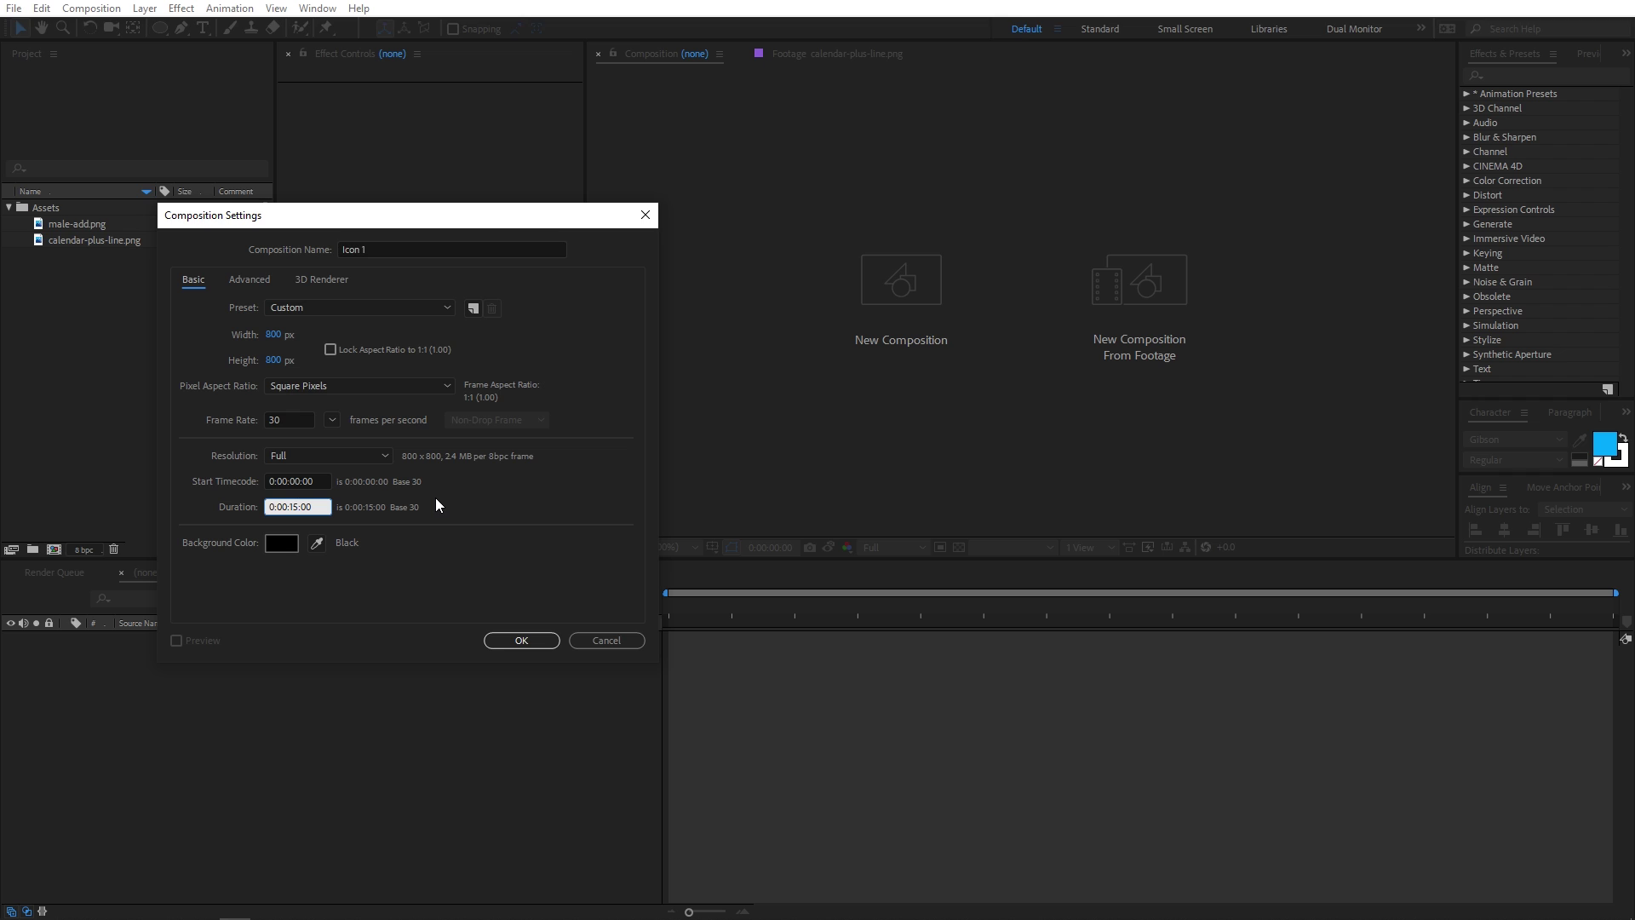
key(BackSpace)
text(0)
click(538, 638)
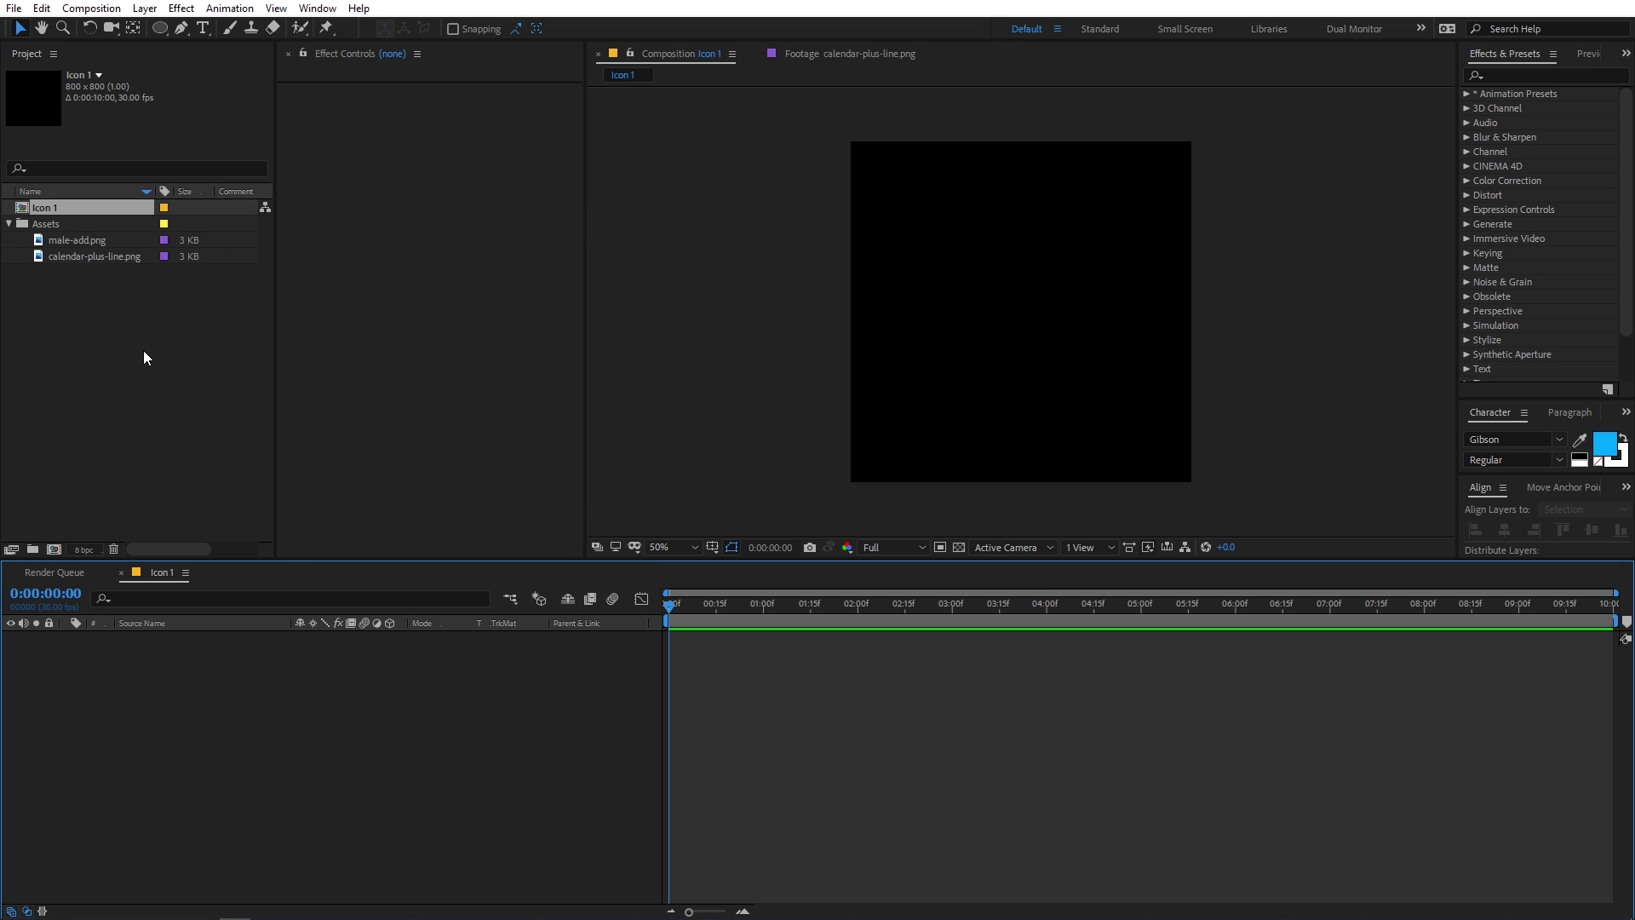
Step: Add calendar-plus-line.png as a layer in Icon 1 and check it against the transparency grid
click(107, 308)
drag(73, 257, 184, 661)
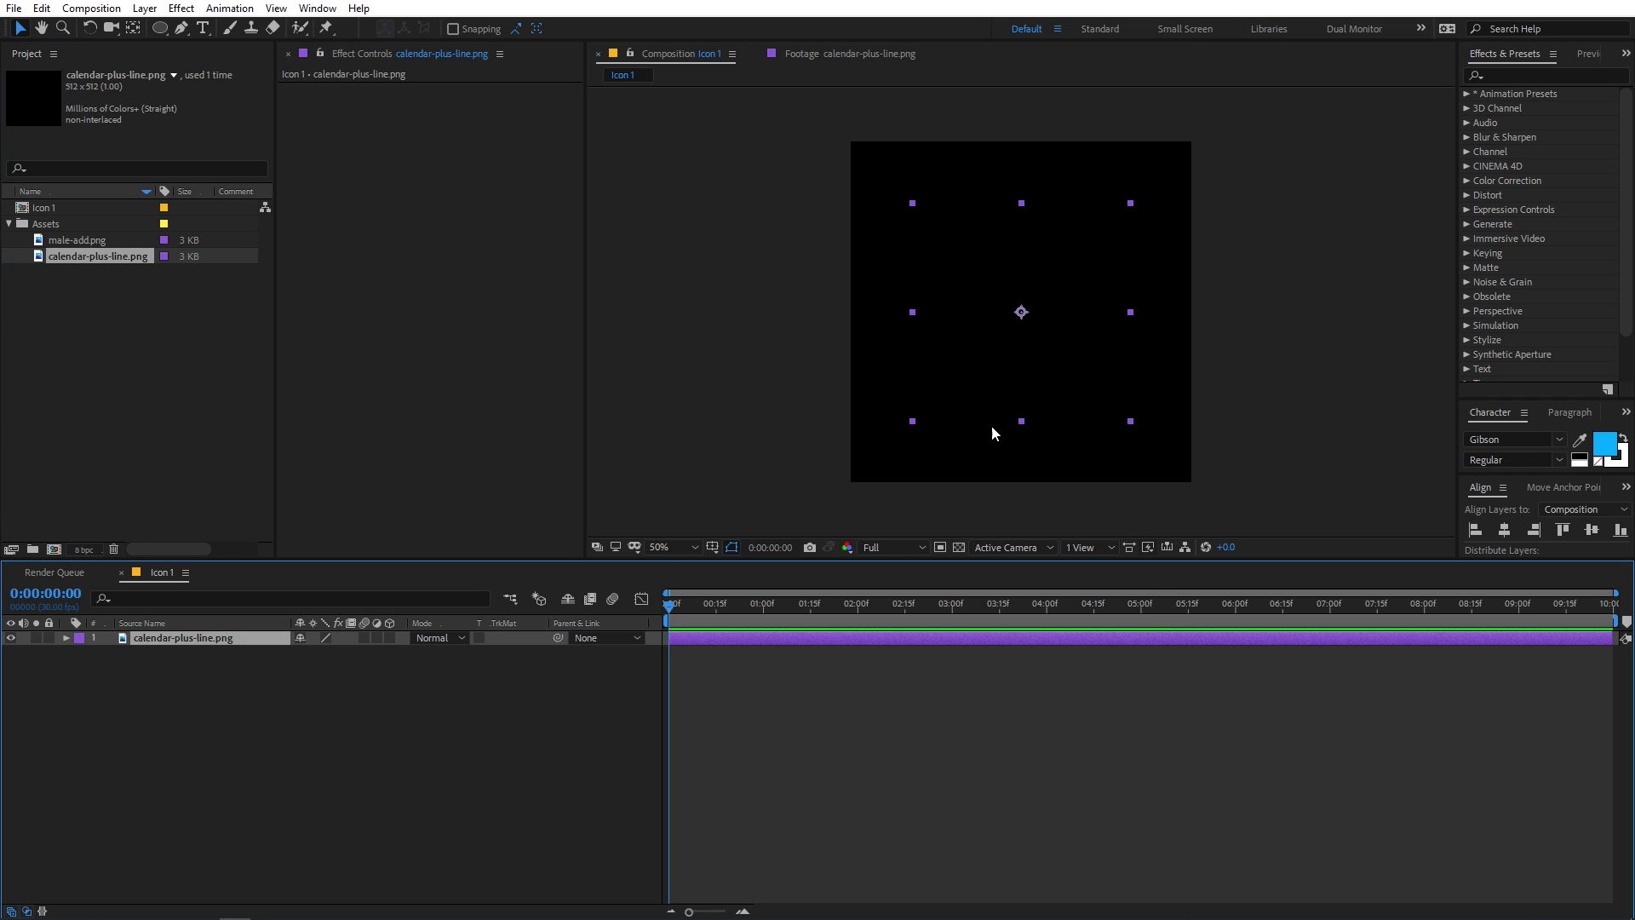
click(959, 547)
click(1043, 725)
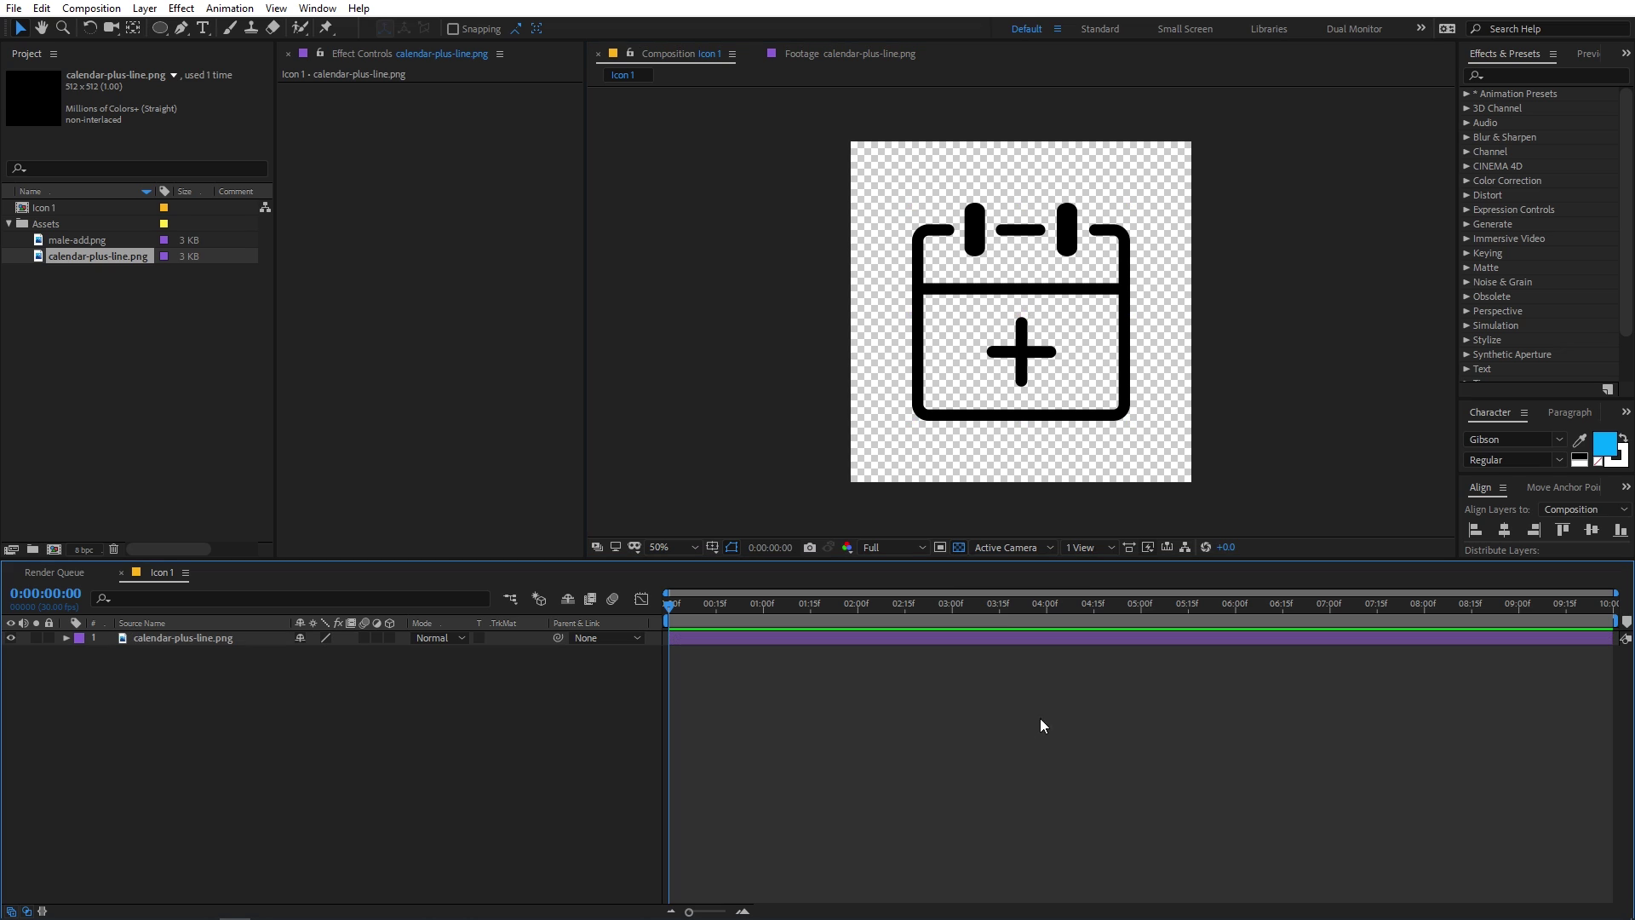
click(957, 549)
Step: Apply the Generate > Fill effect to the calendar layer to turn it red
click(1526, 76)
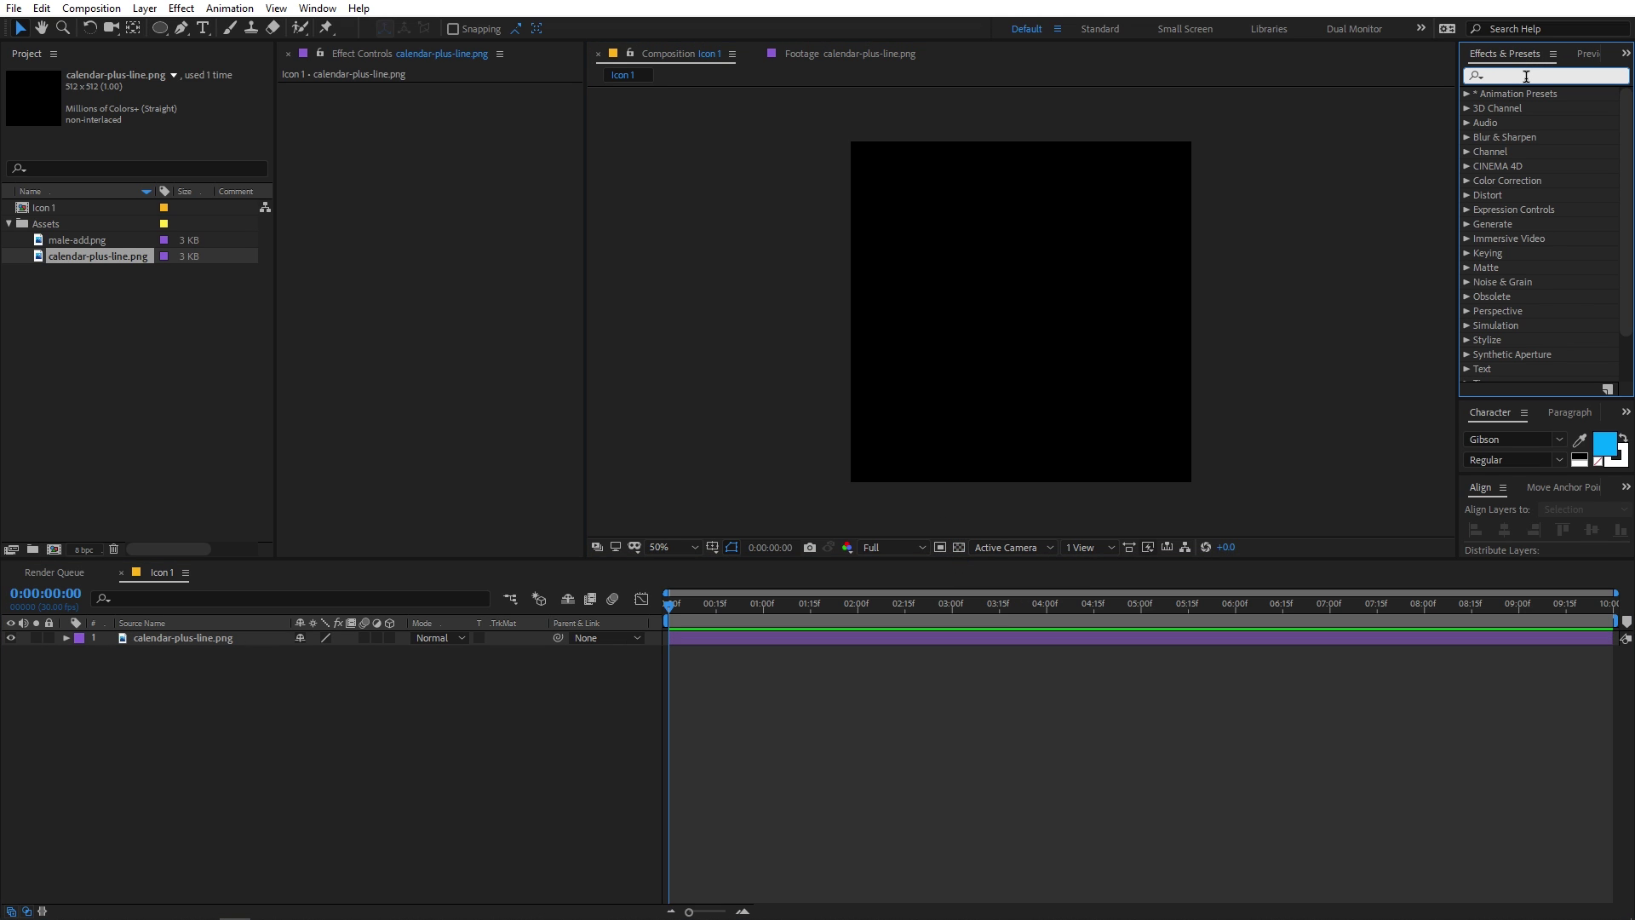
text(fill)
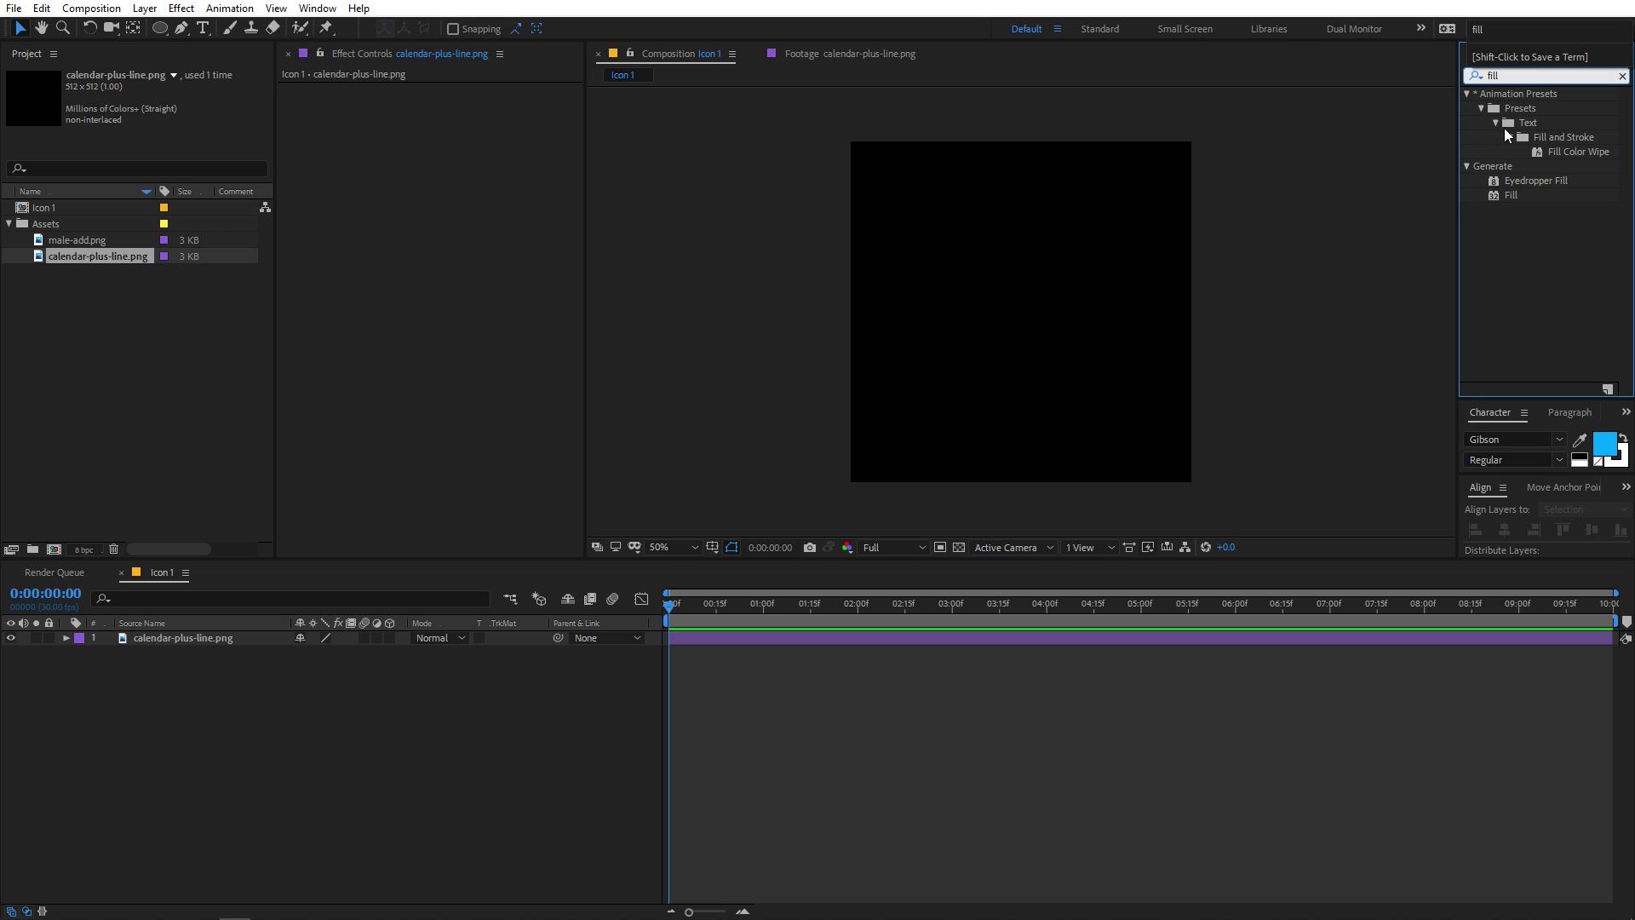
drag(1510, 195, 187, 642)
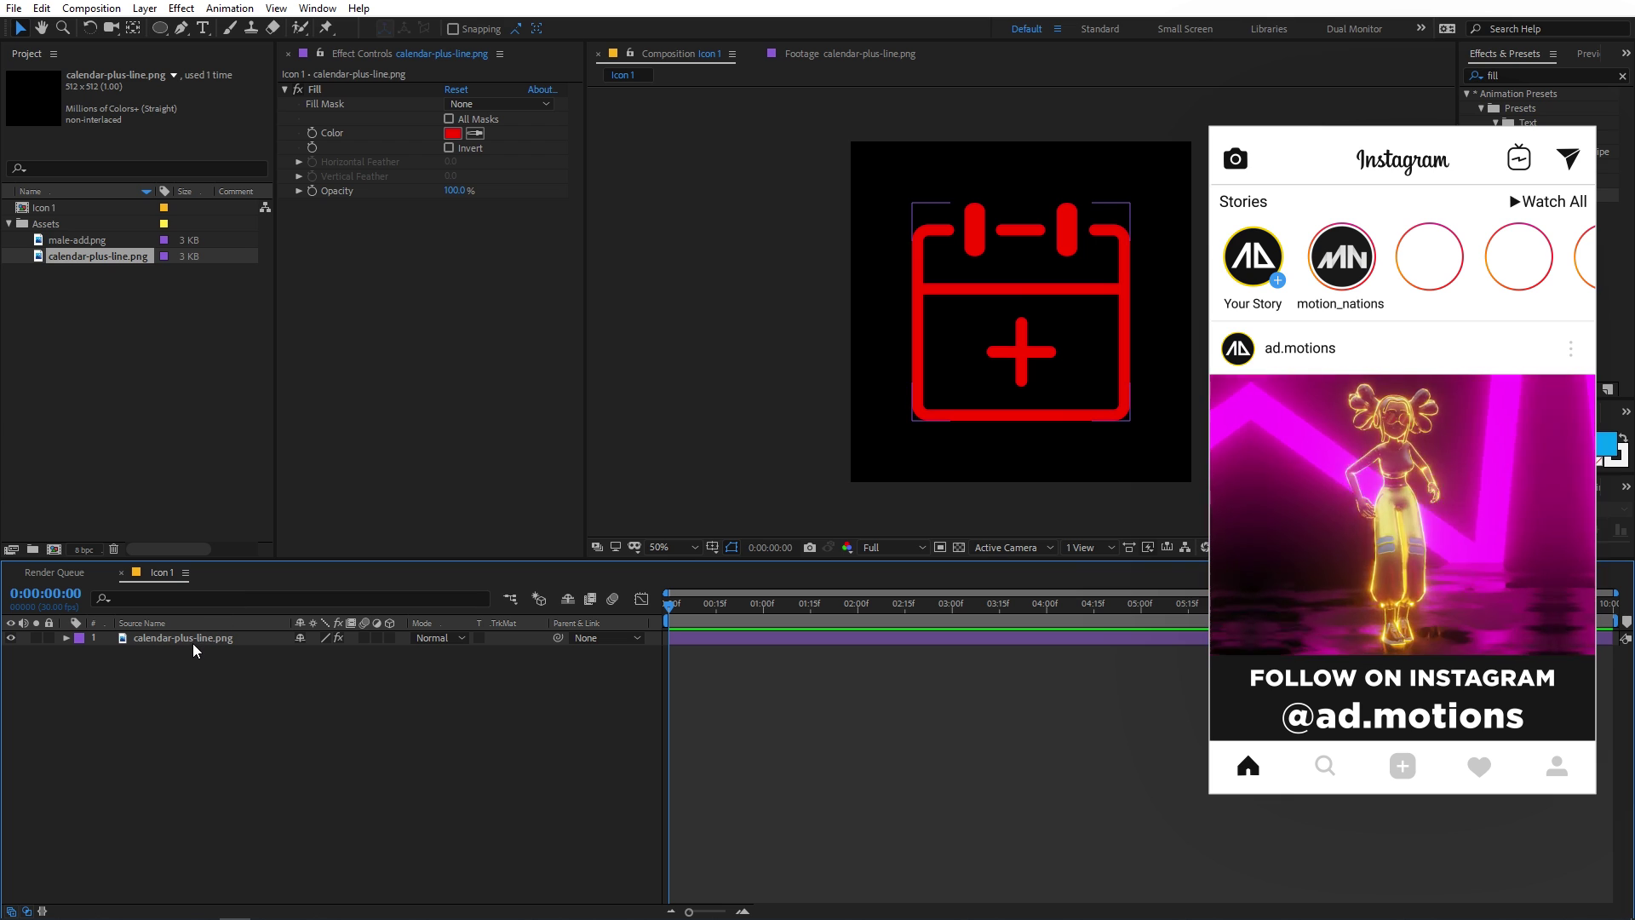
click(539, 671)
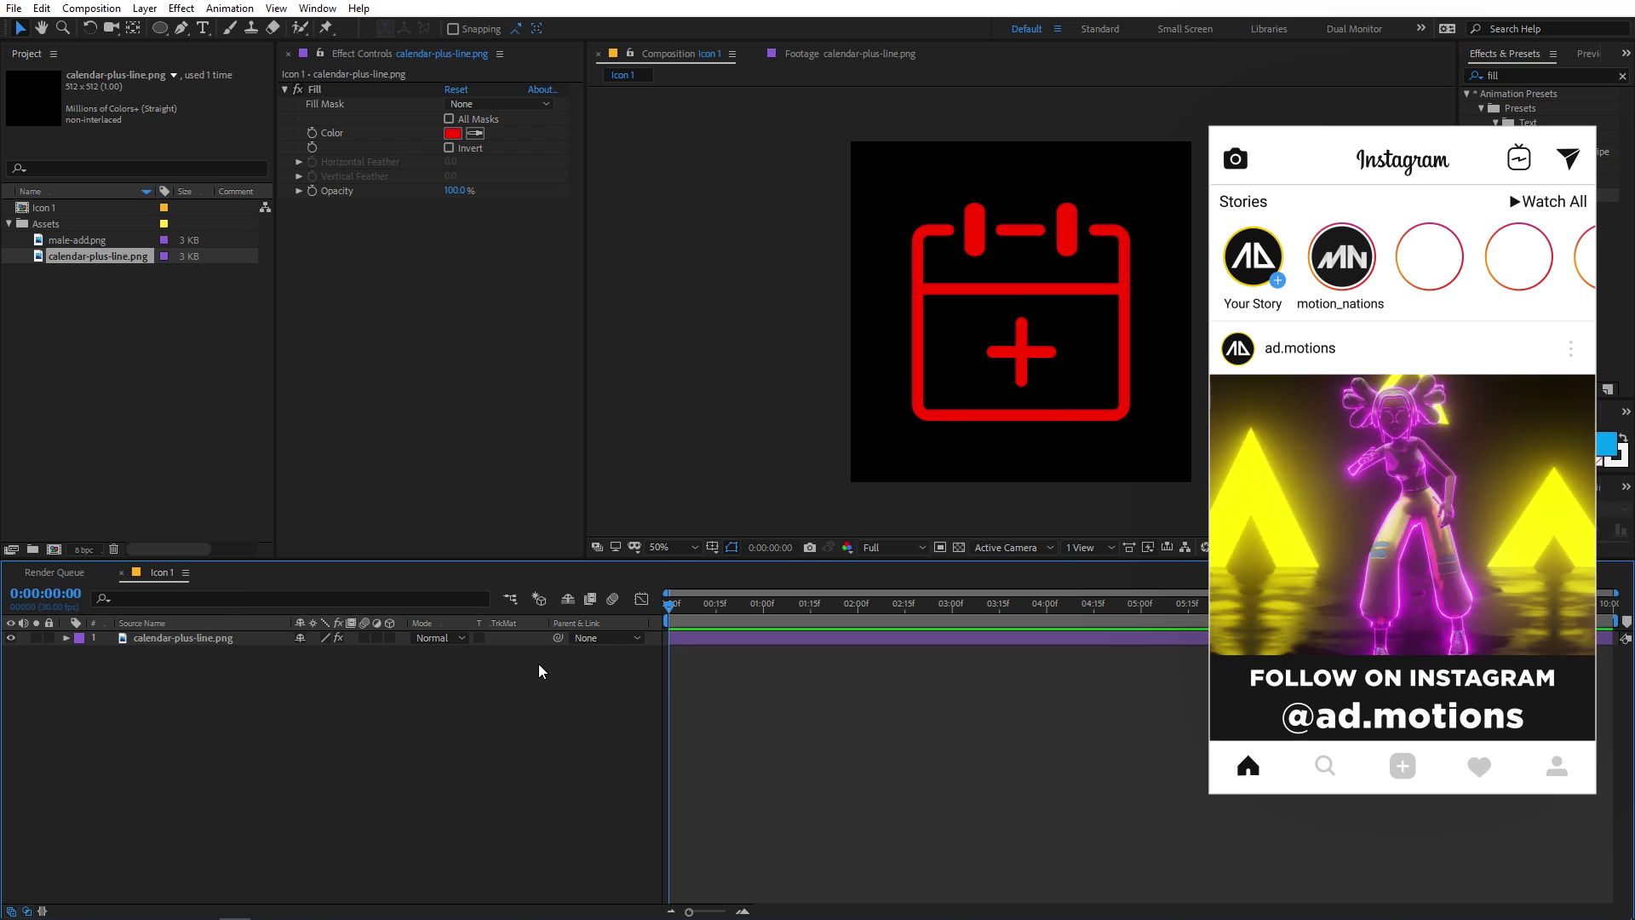
click(1048, 359)
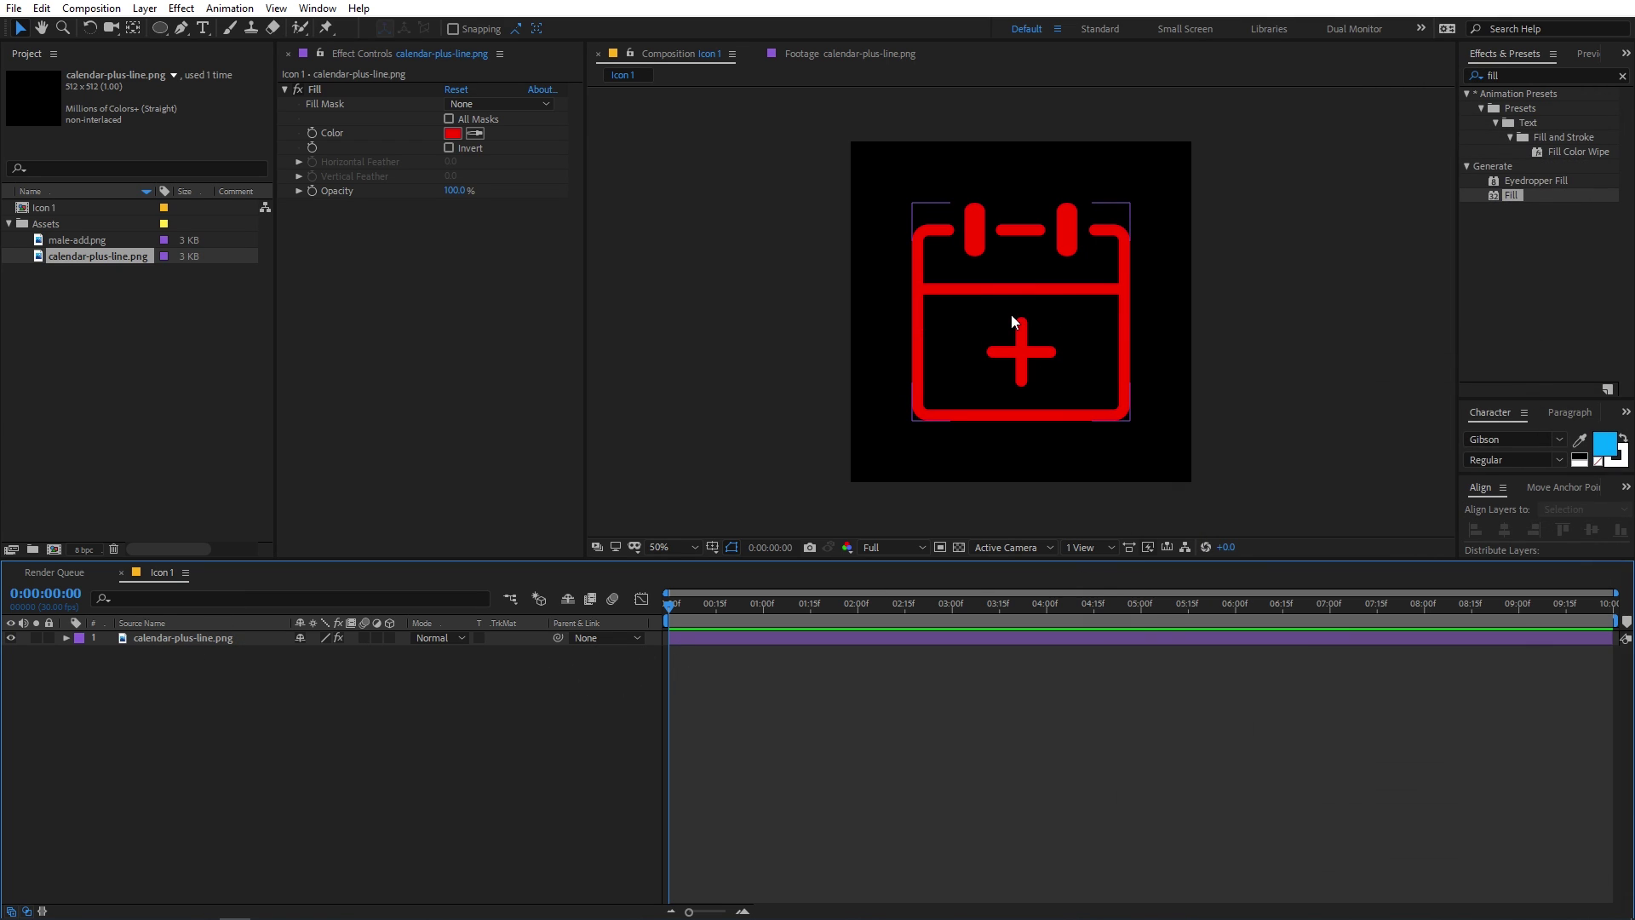
click(223, 636)
Step: Scale the calendar layer to 67%, then fine-tune it down to 64%
text(s)
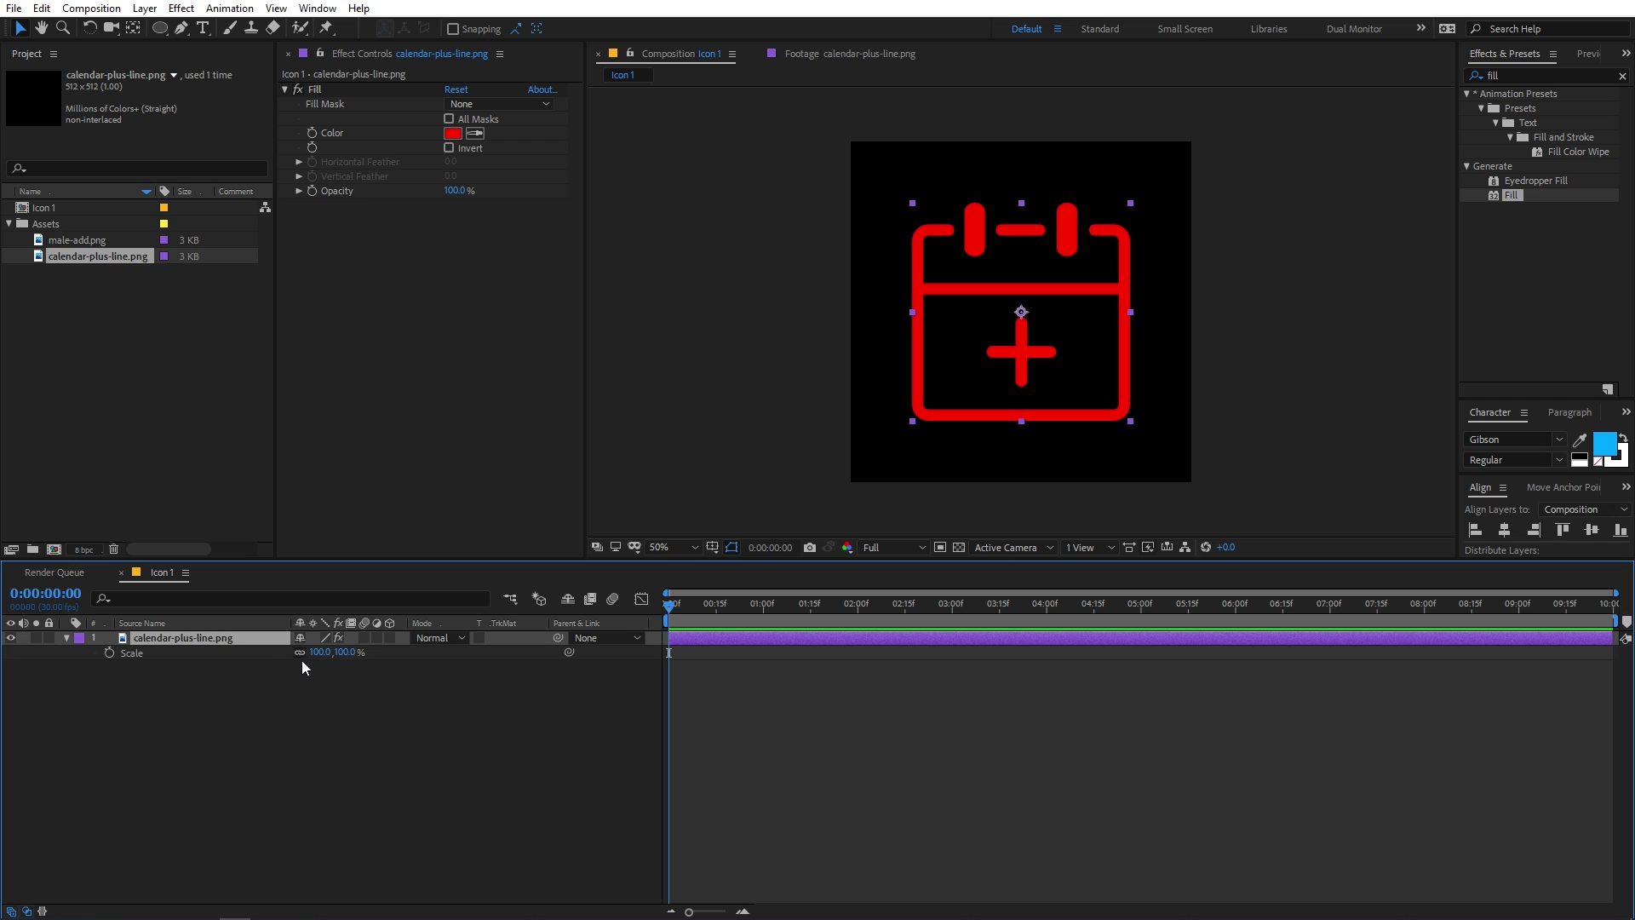
text(67)
key(Return)
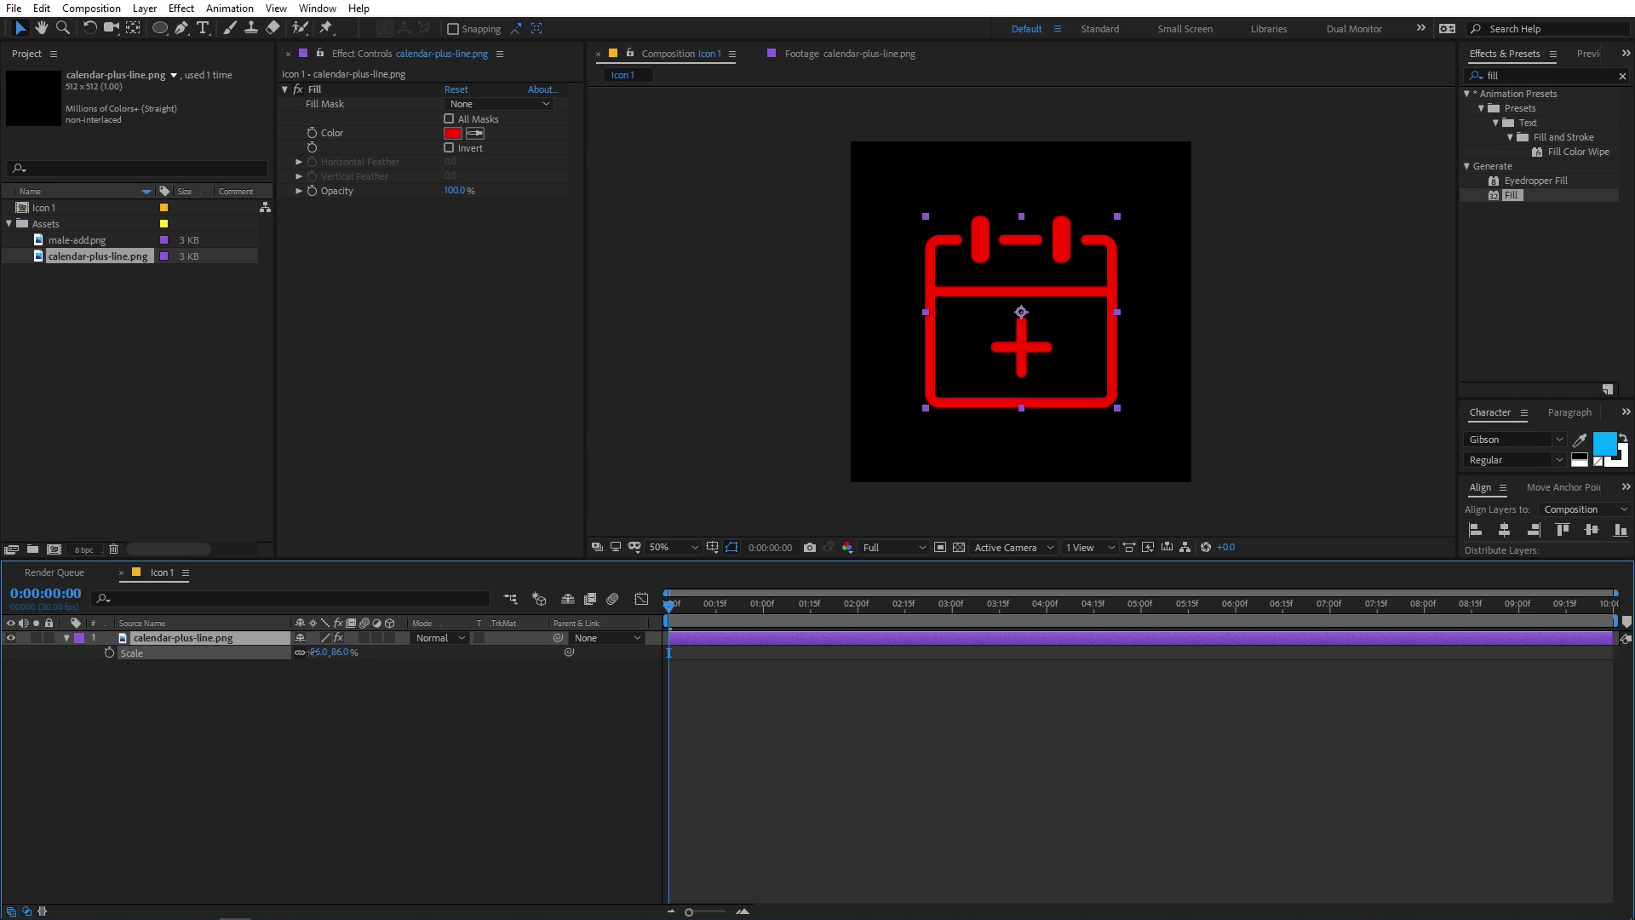
drag(300, 654, 296, 654)
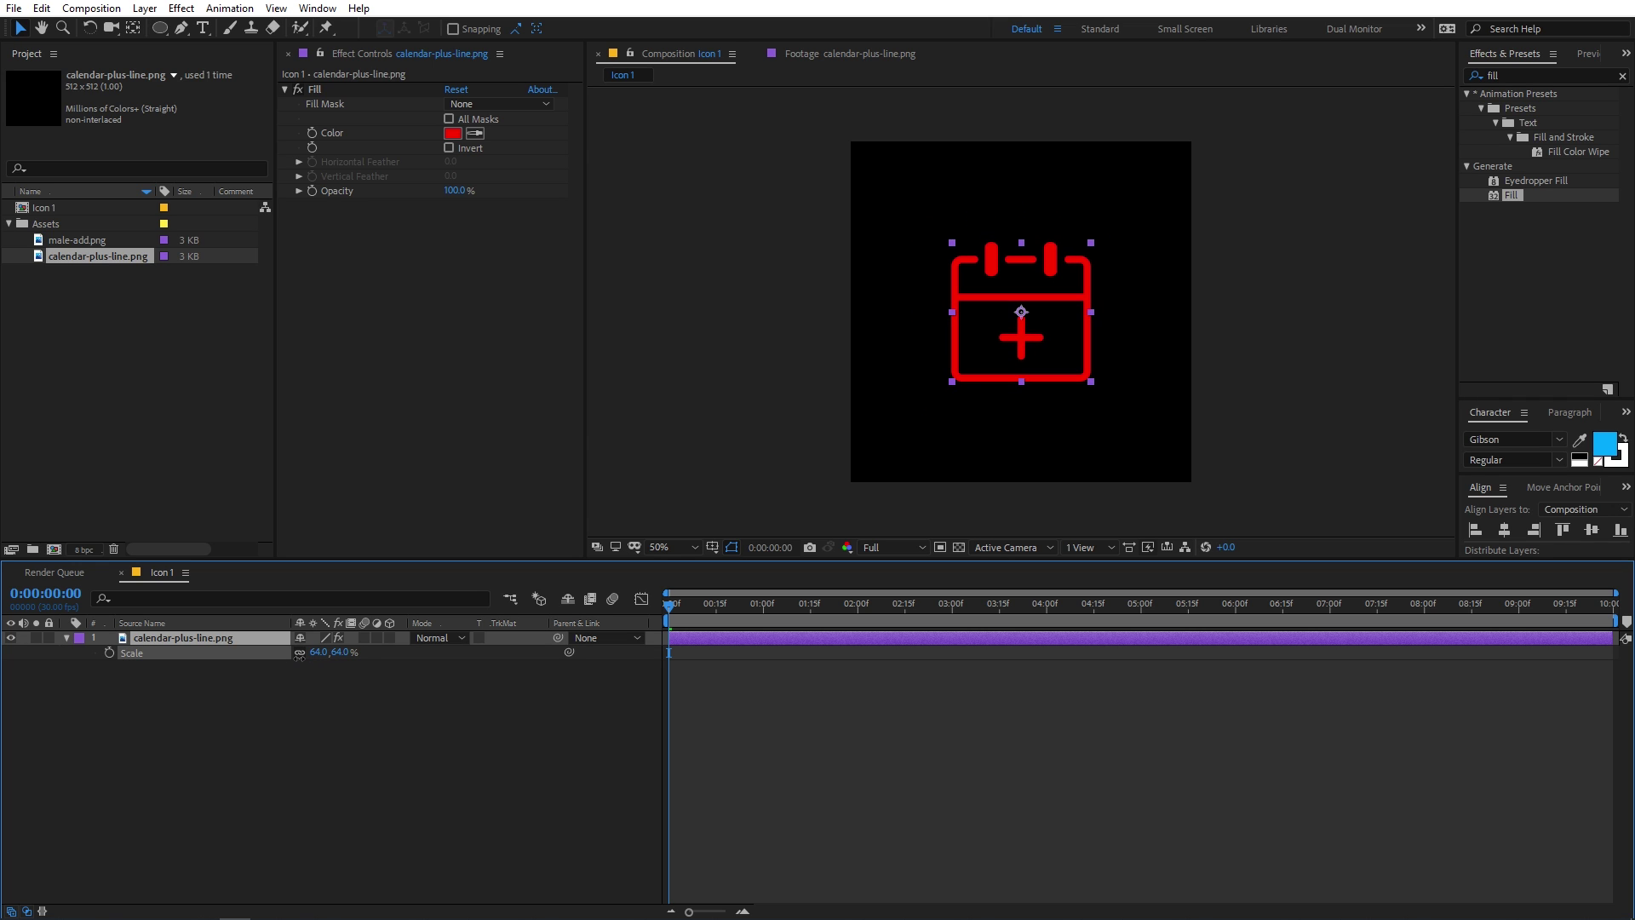
click(919, 735)
click(1075, 354)
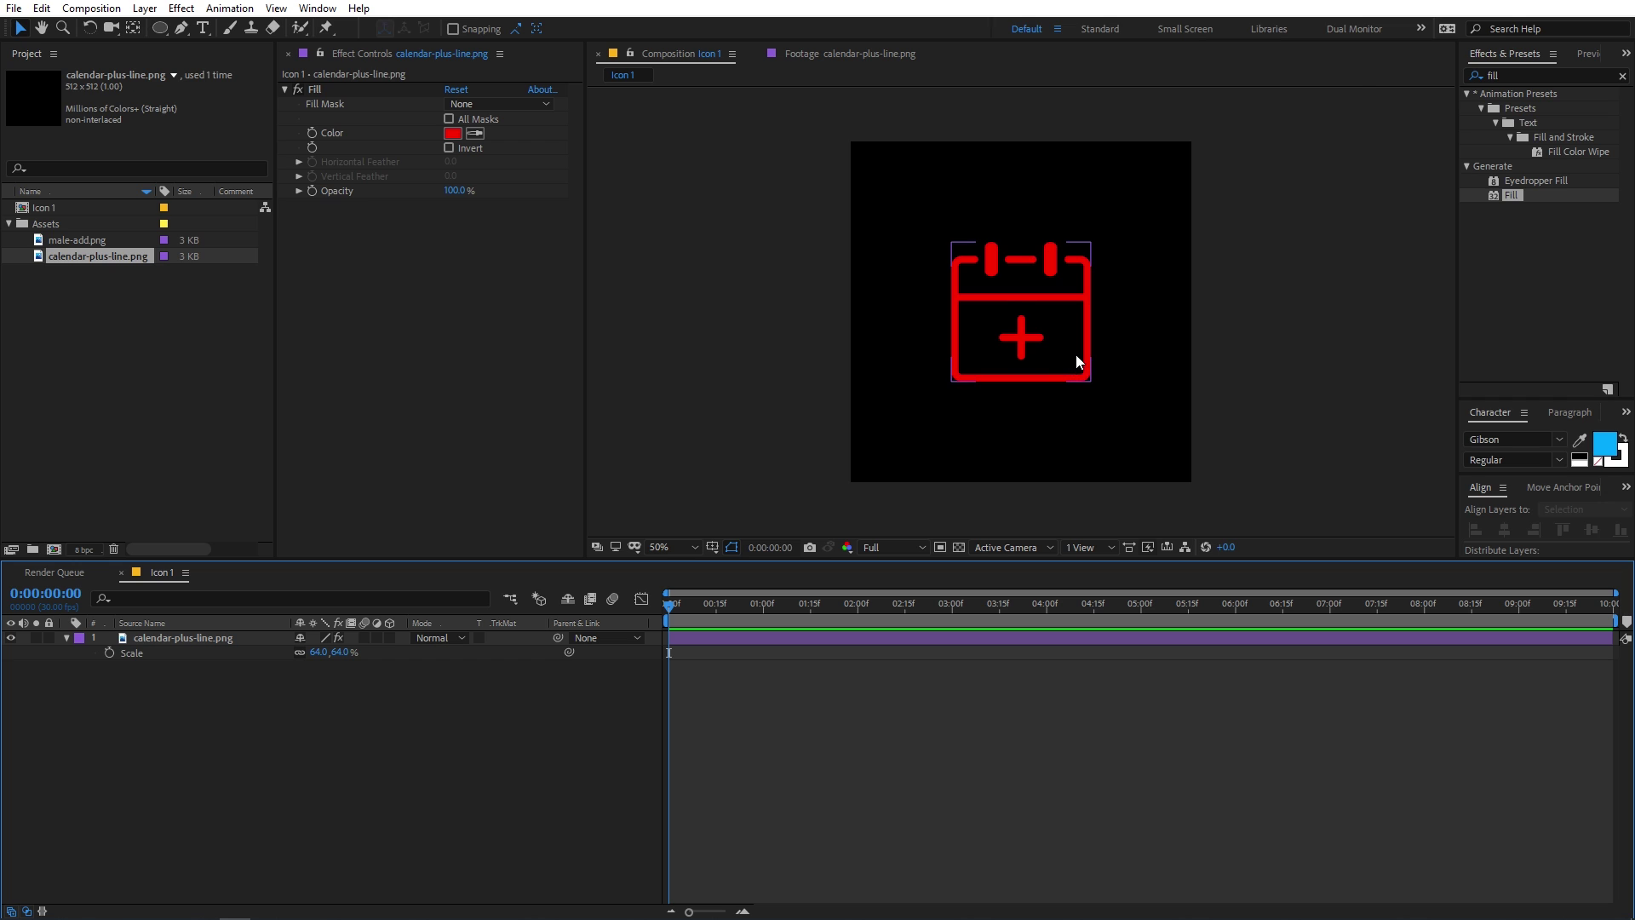
Step: View the composition at 100% and switch to the Pen tool with the calendar layer selected
key(period)
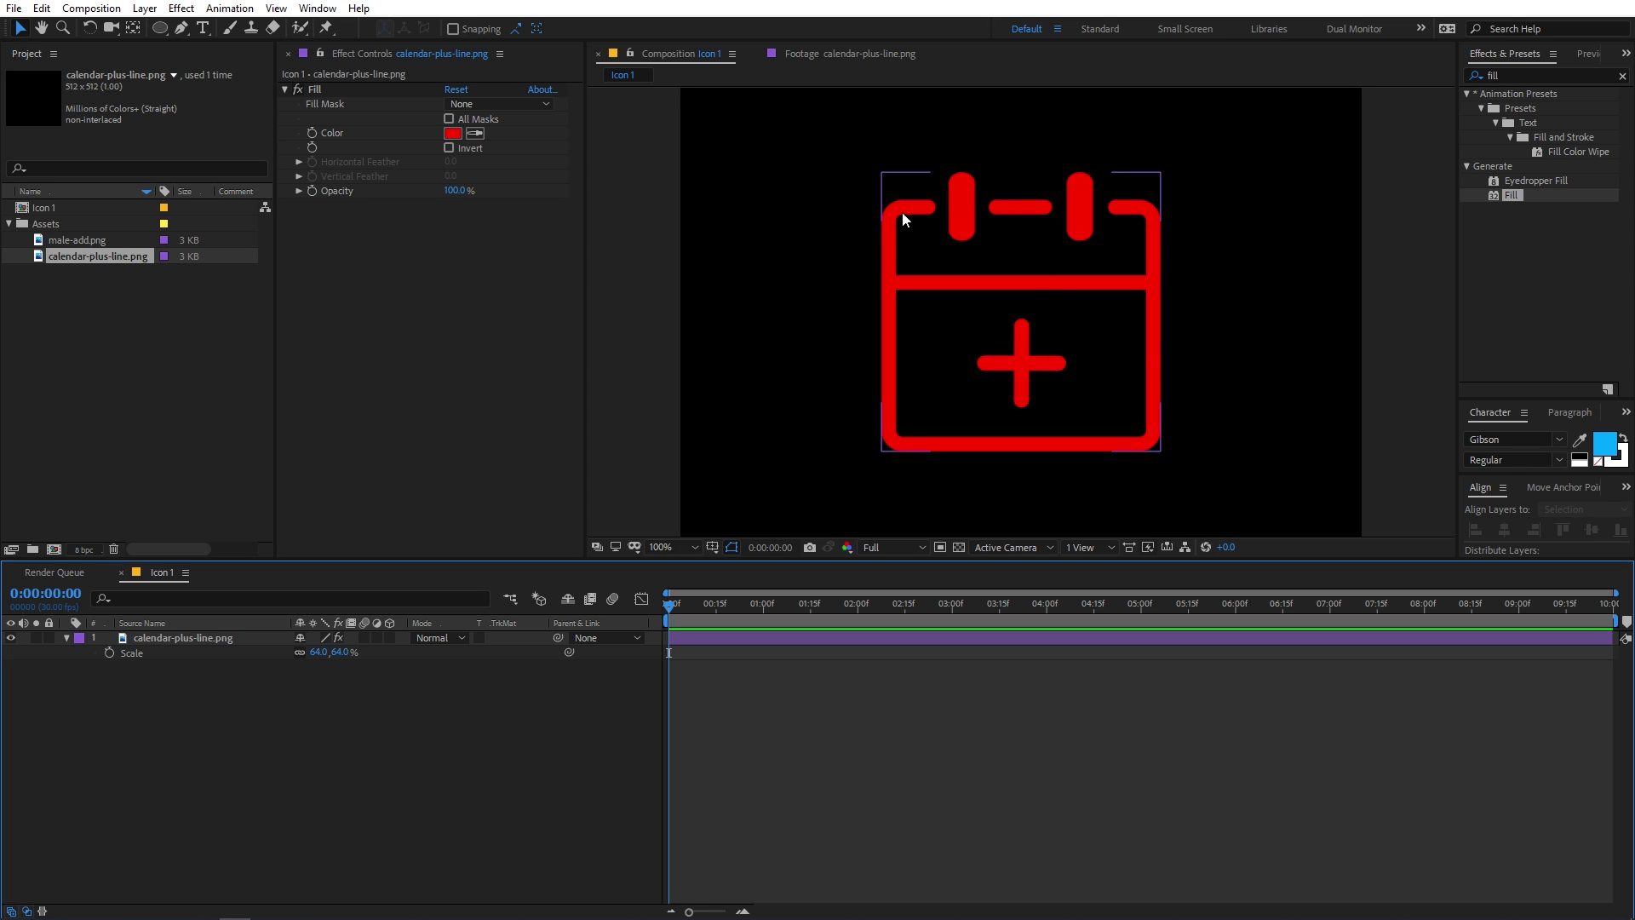
click(1169, 274)
click(153, 639)
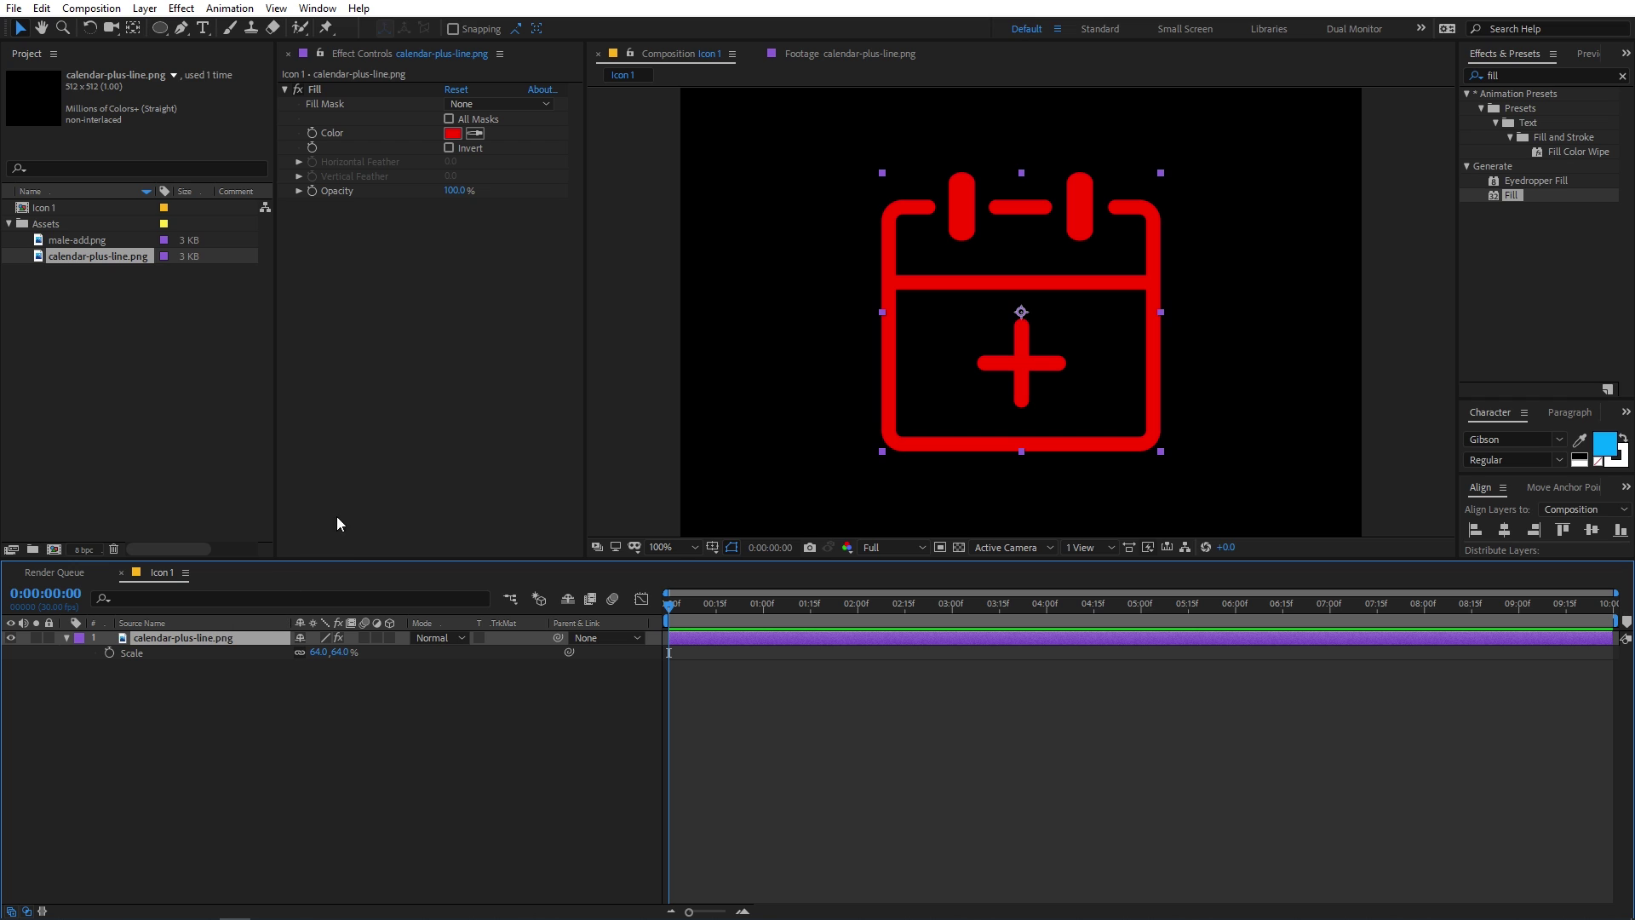
click(181, 30)
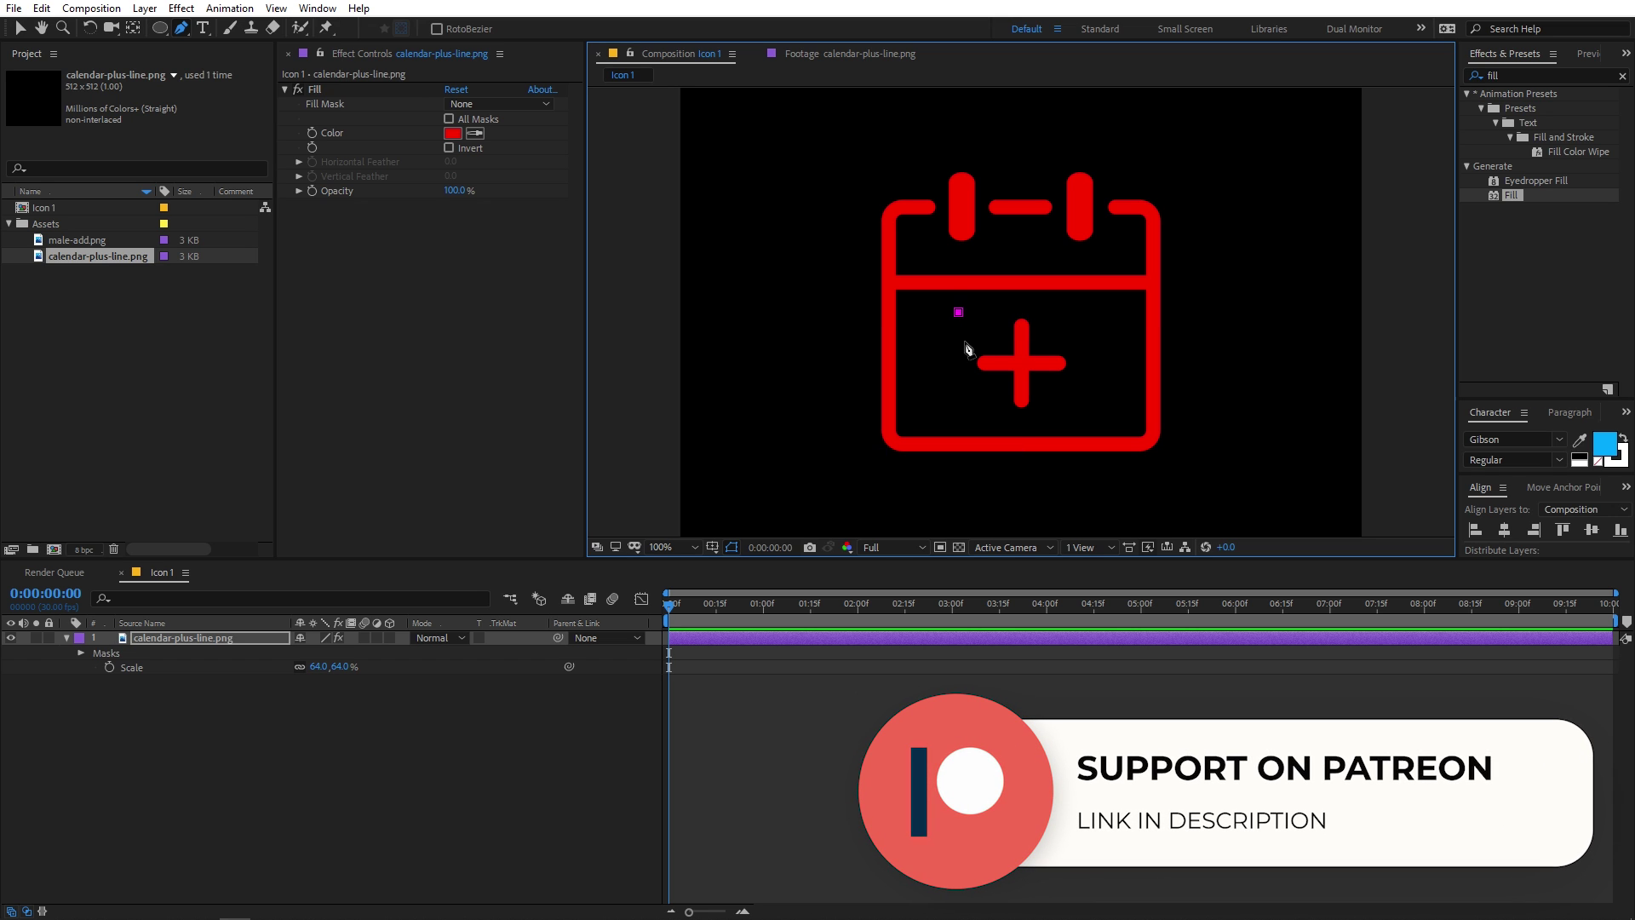
Step: Draw a closed four-point mask around the plus sign and adjust its corners
click(958, 312)
click(959, 414)
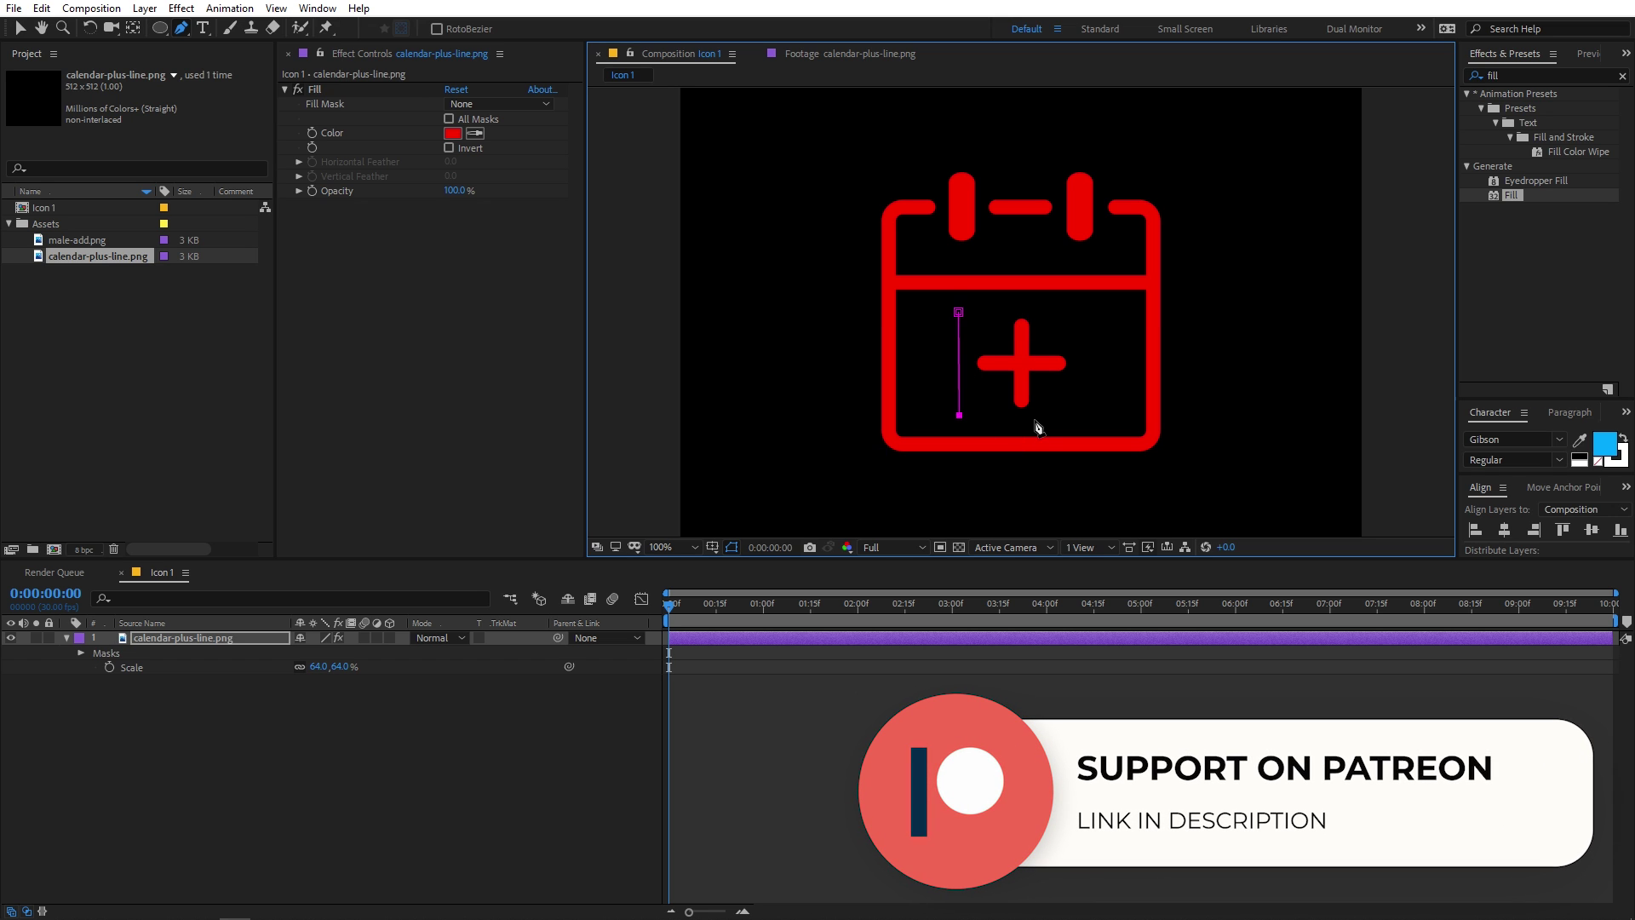
click(1085, 415)
click(1076, 311)
click(959, 312)
drag(958, 311, 968, 312)
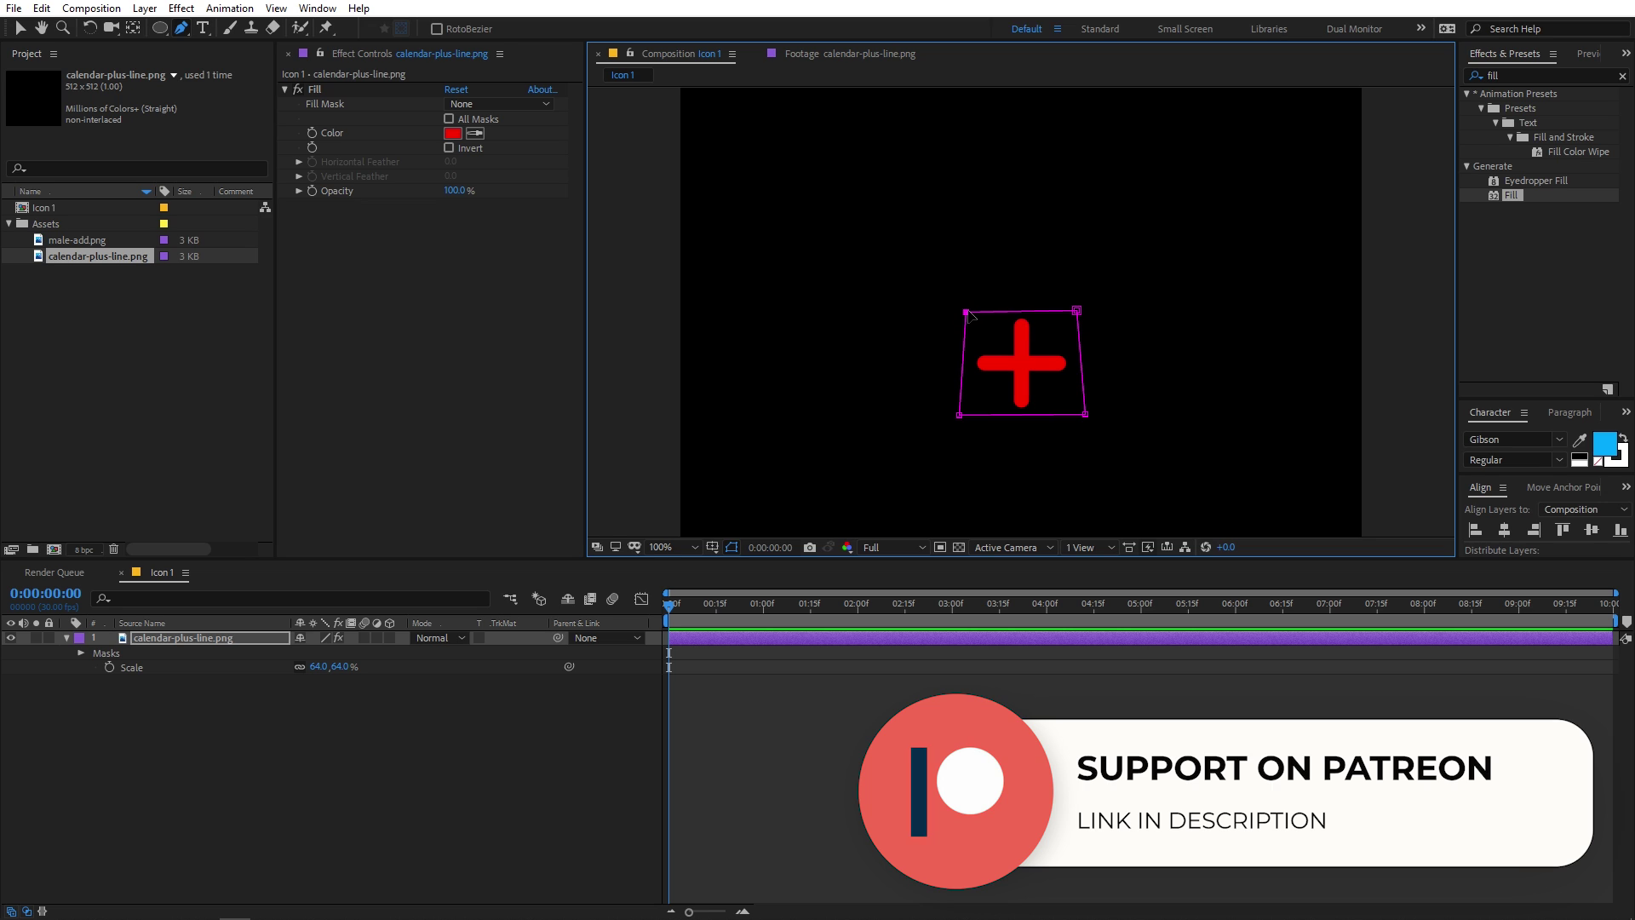
drag(1077, 310, 1077, 308)
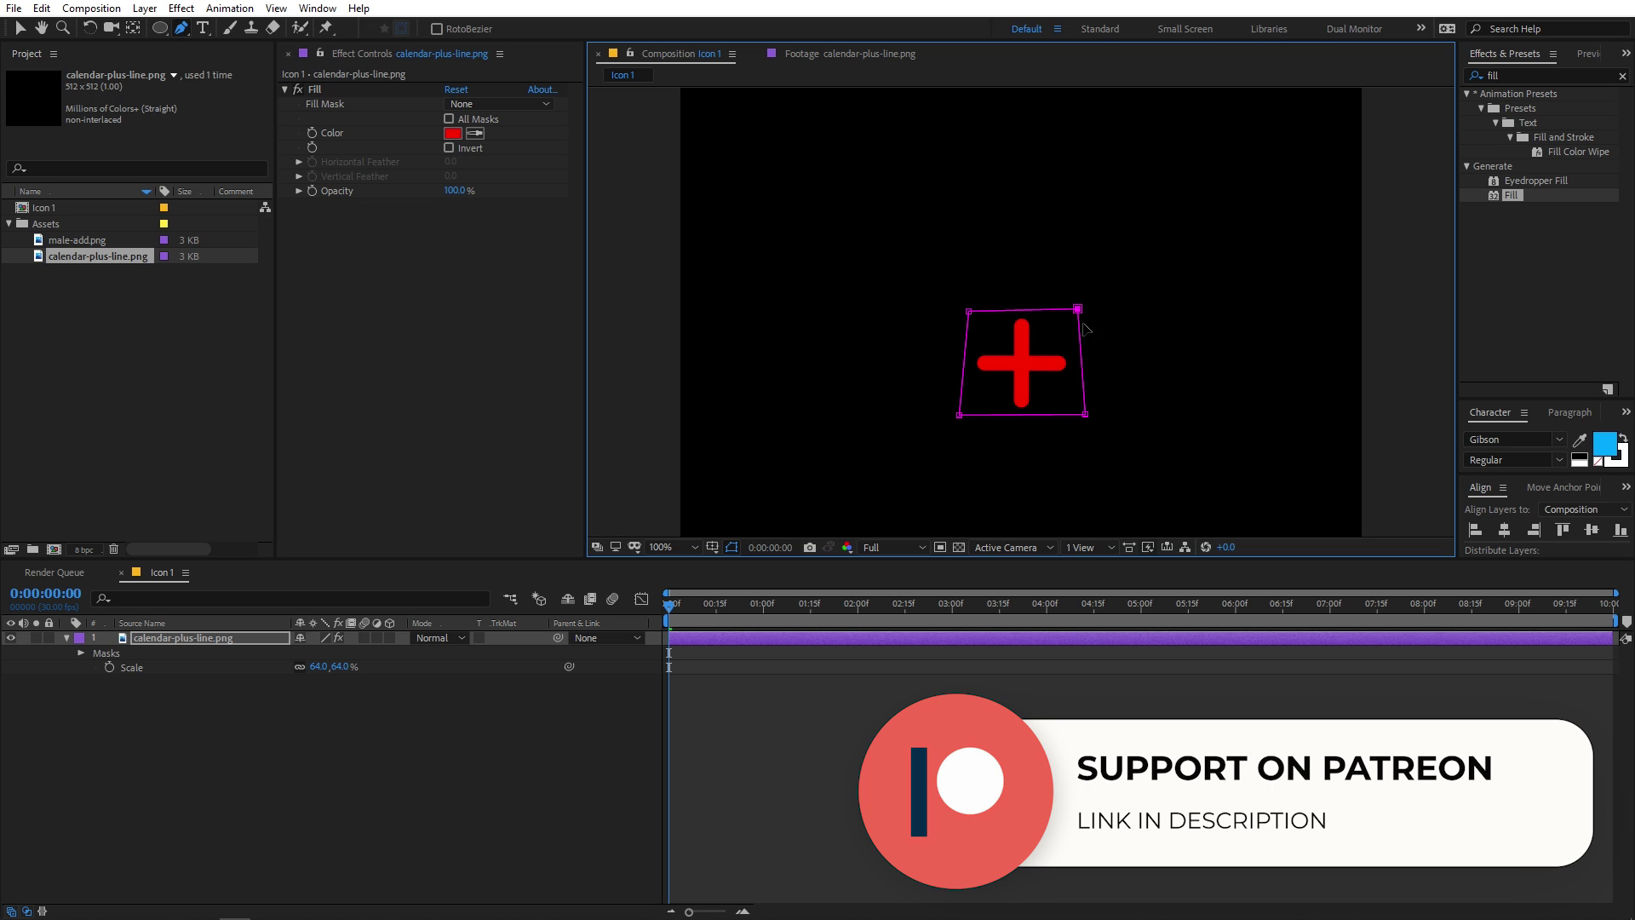
drag(1085, 415, 1081, 414)
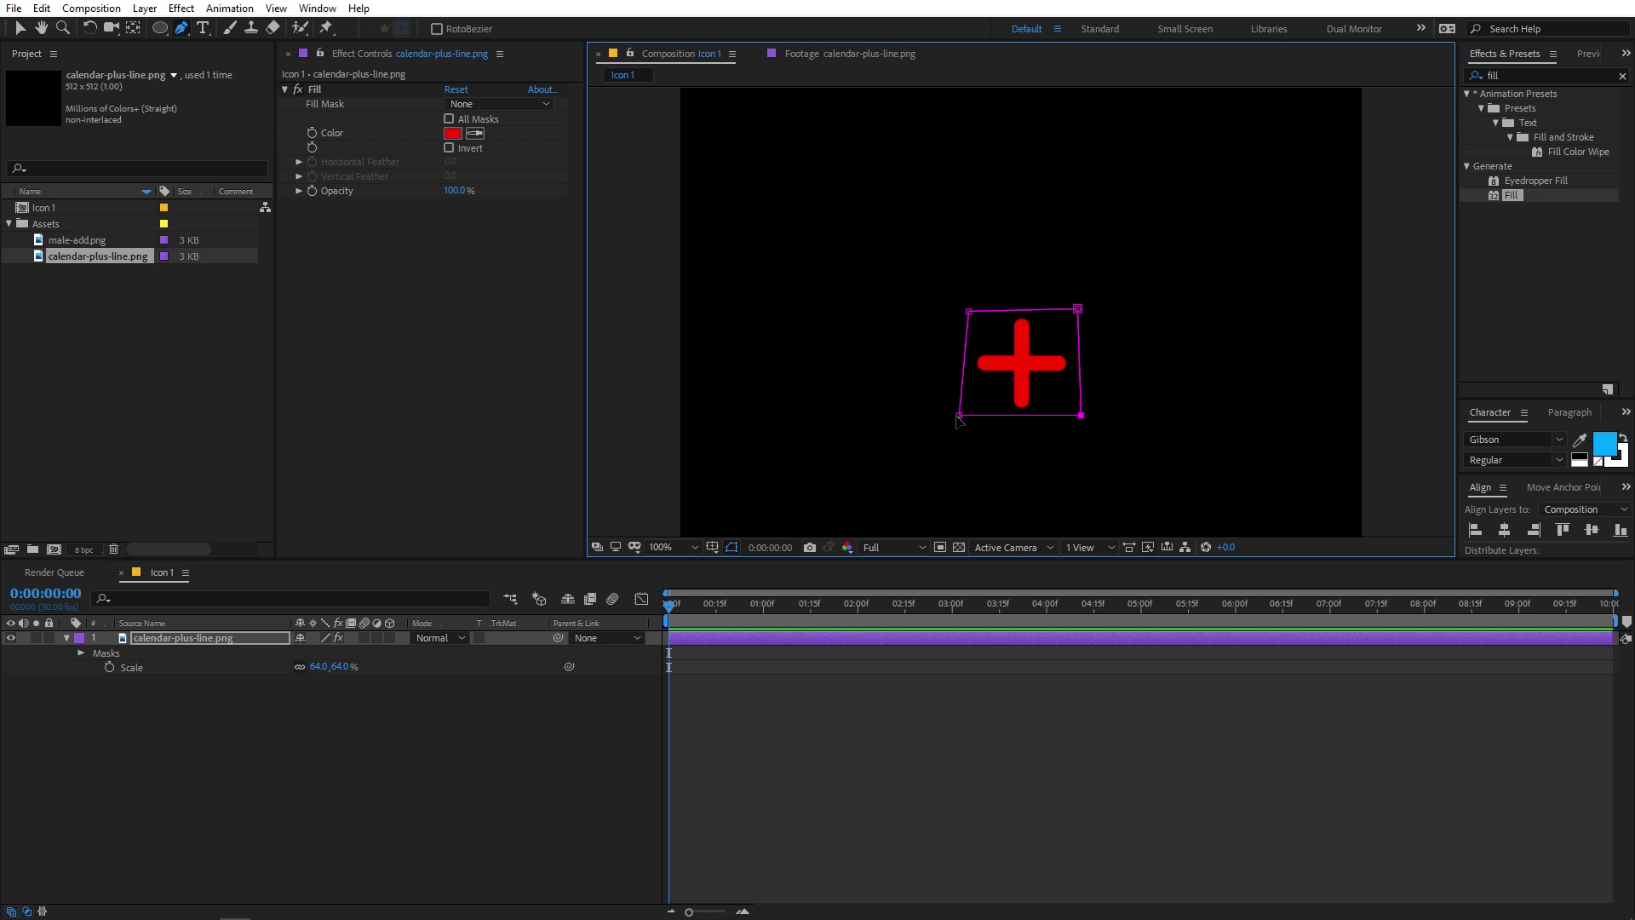
drag(959, 415, 967, 417)
Step: Rename the masked calendar layer to '+'
click(196, 630)
click(197, 642)
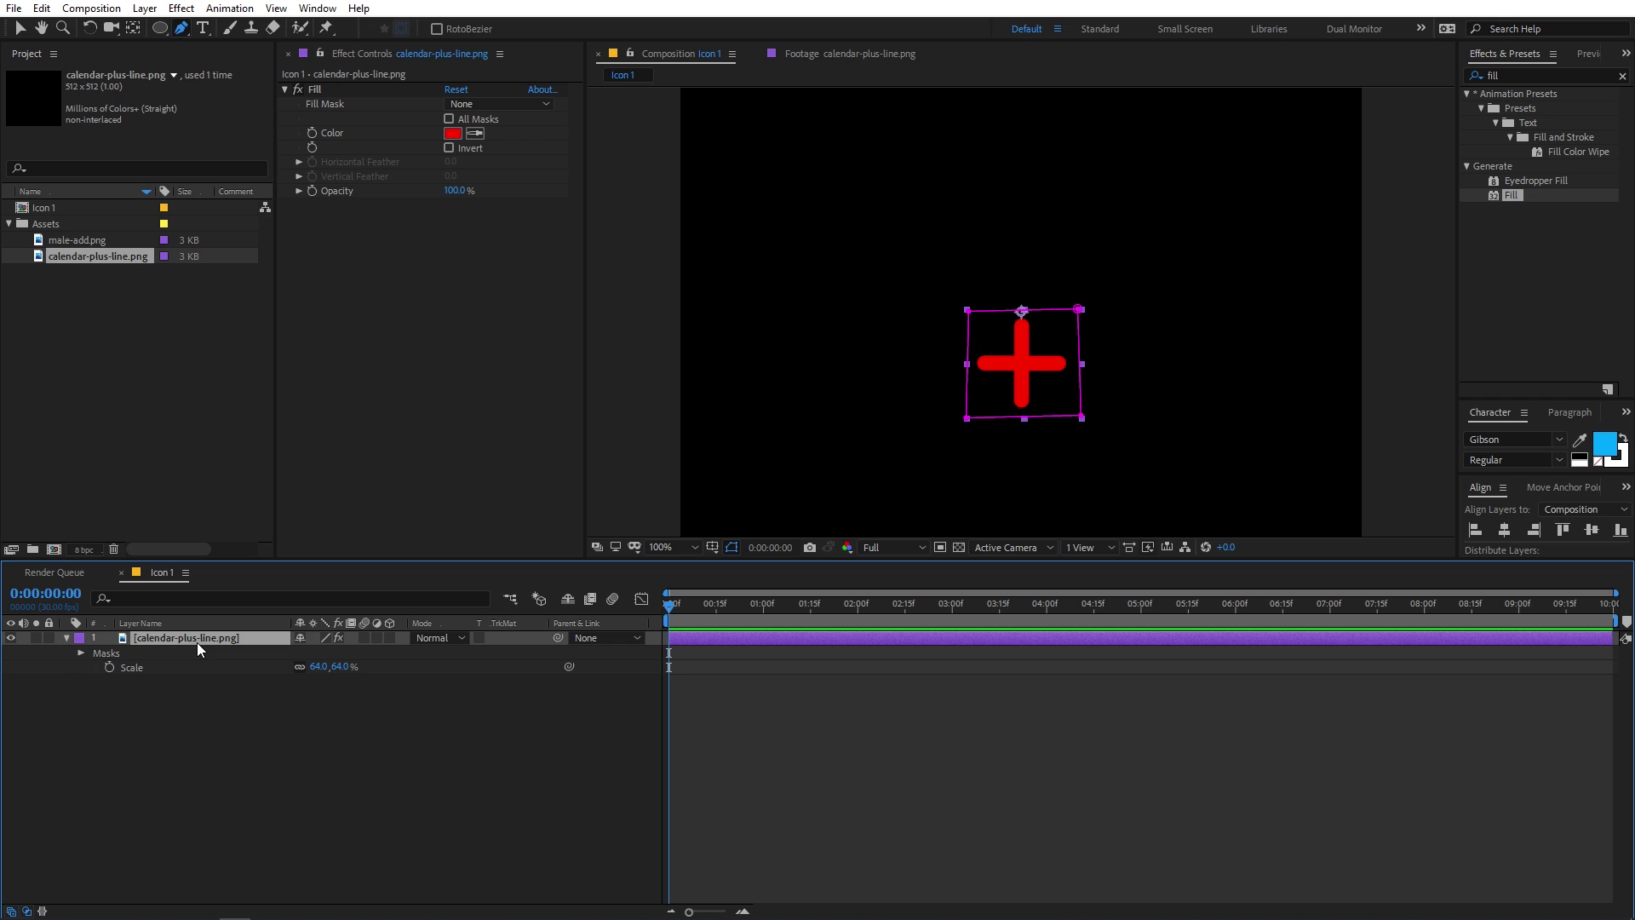
key(Return)
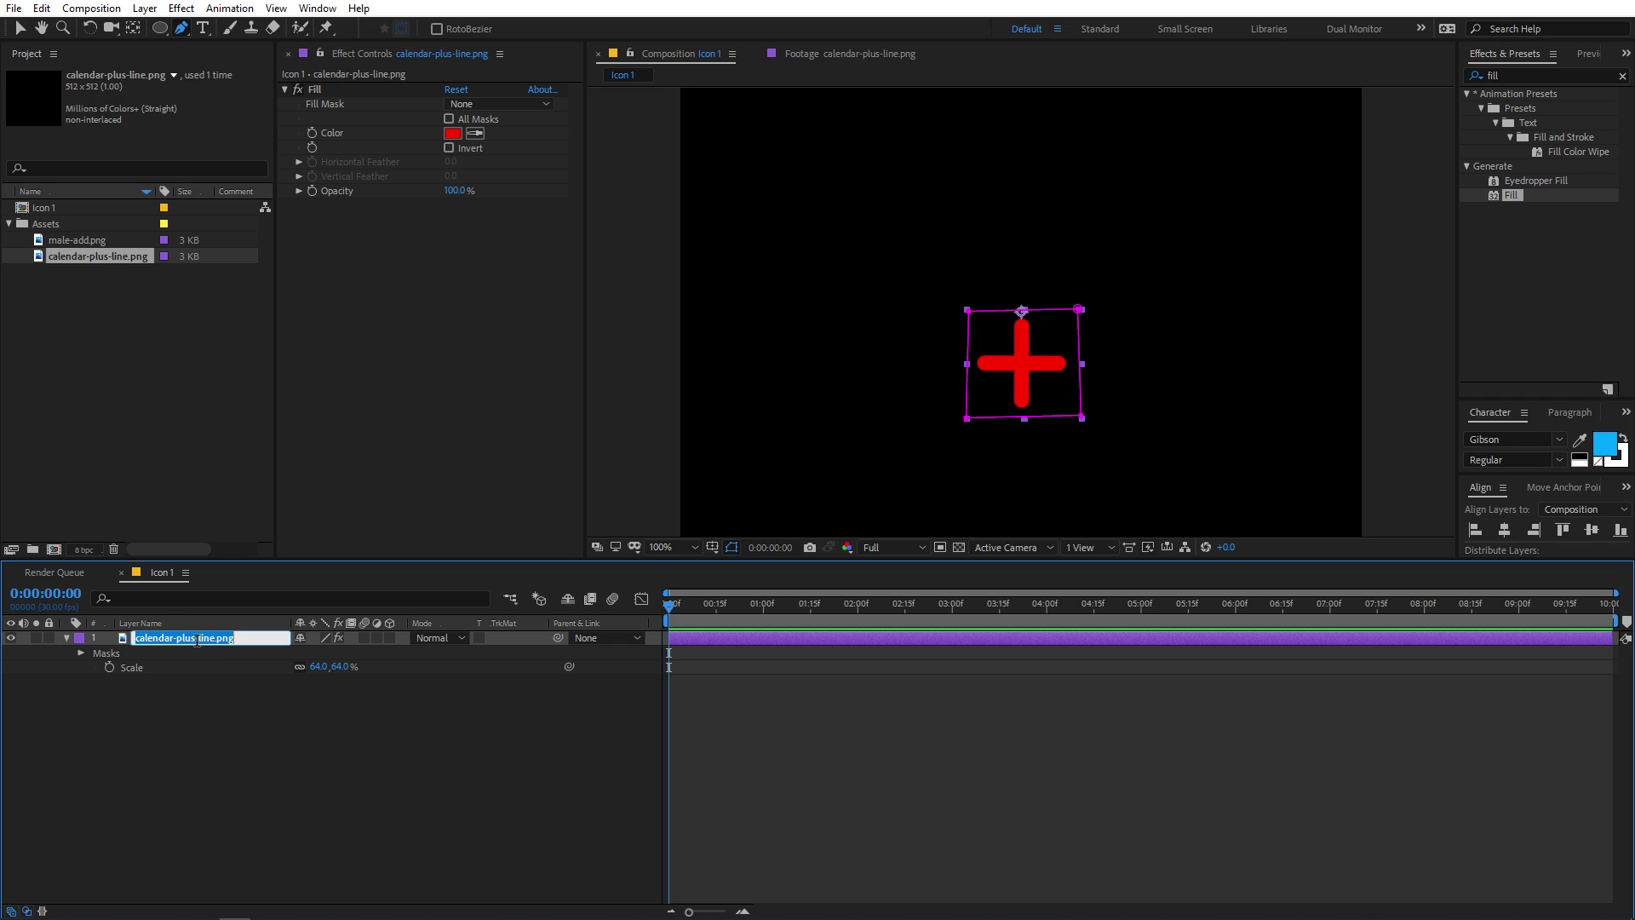
text(+)
key(Return)
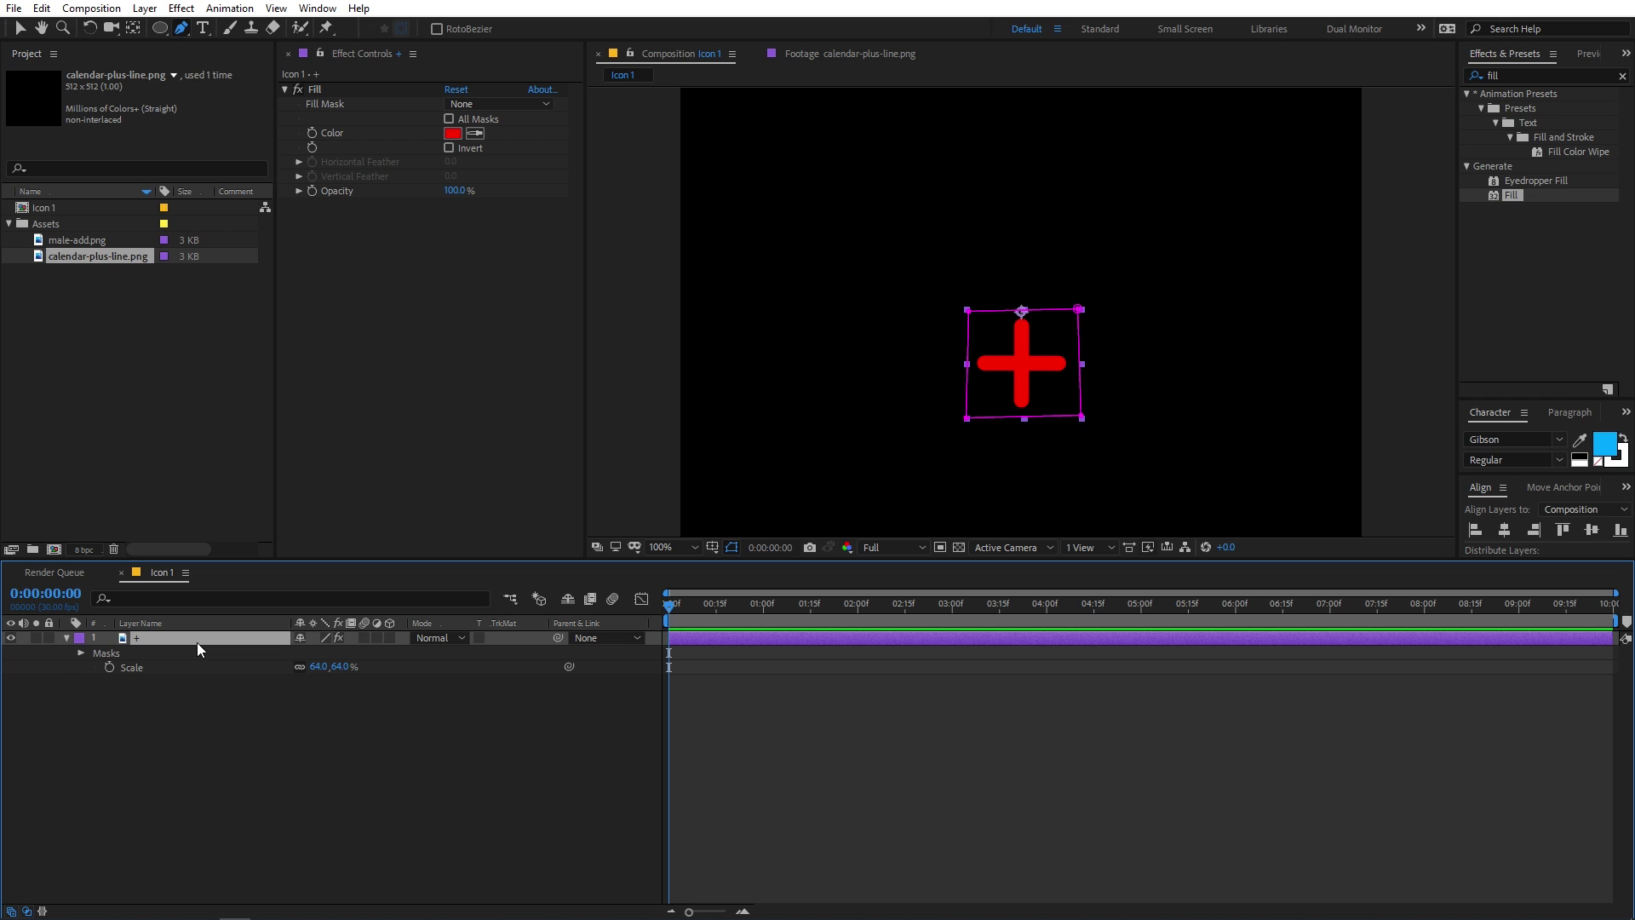
Step: Duplicate the + layer, set its Mask 1 mode to Subtract, and check by toggling layer visibility
key(ctrl+d)
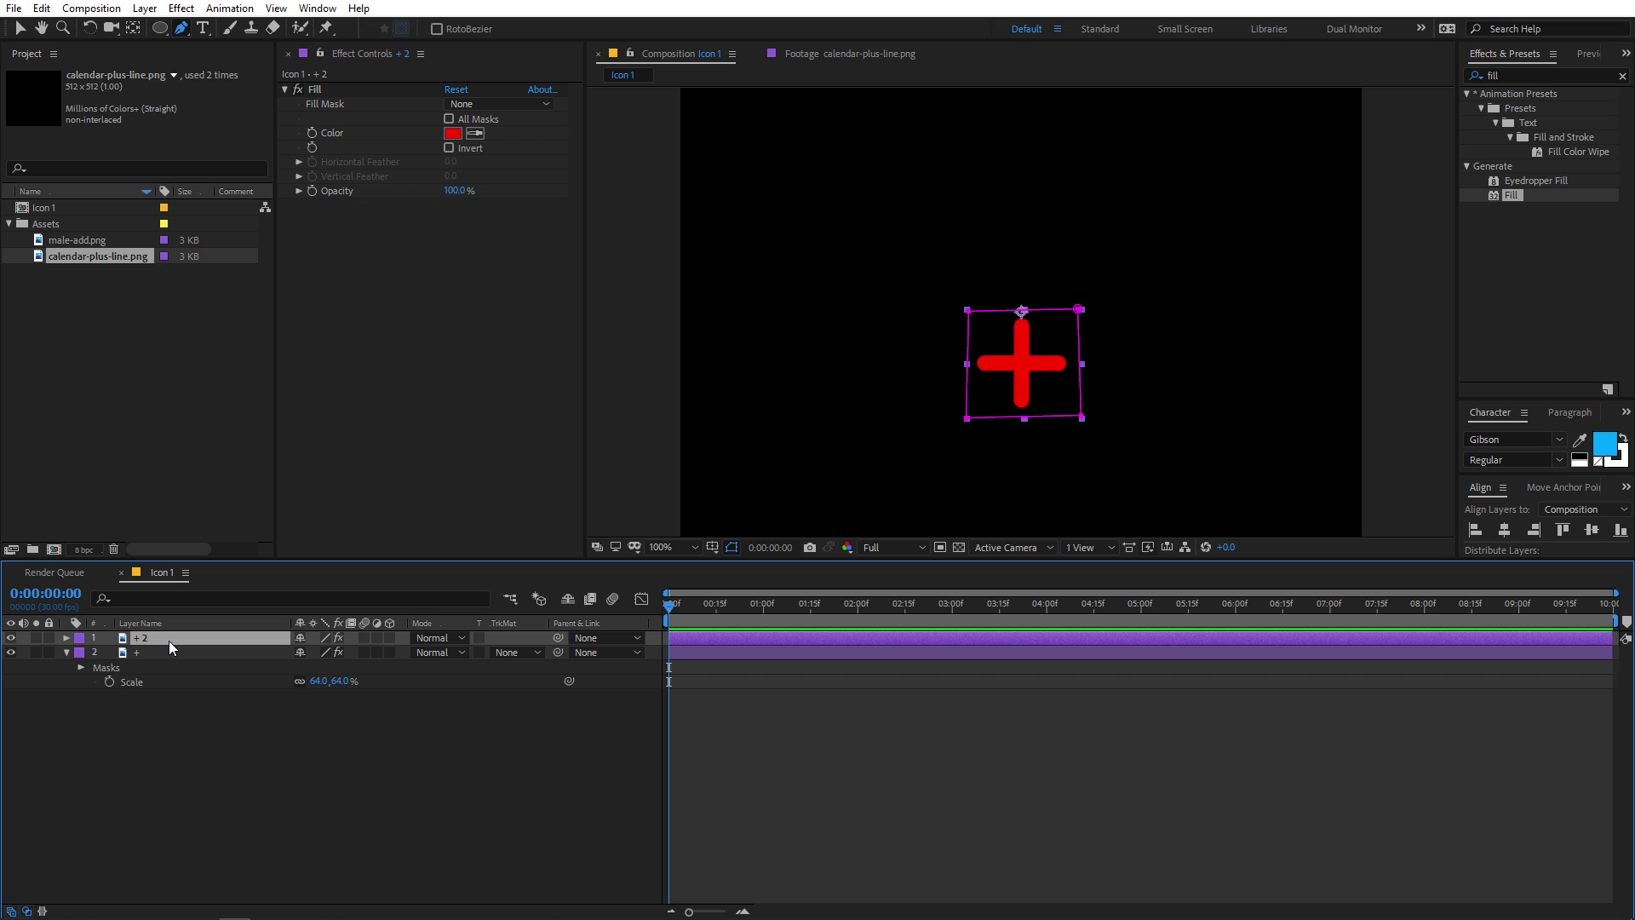
key(m)
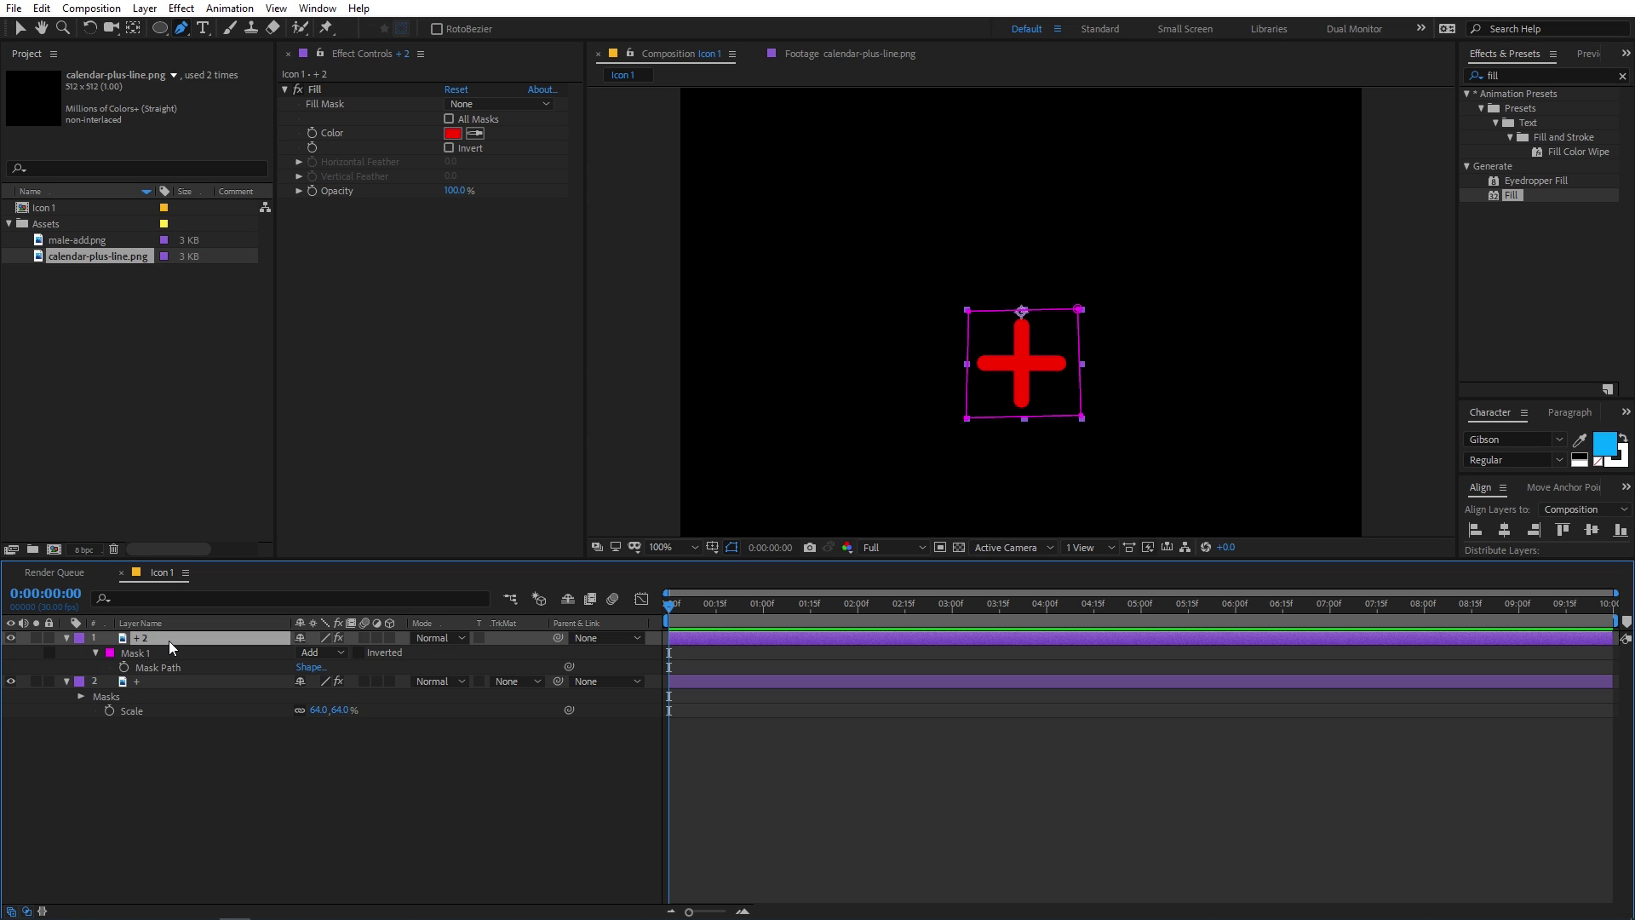
click(323, 652)
click(343, 709)
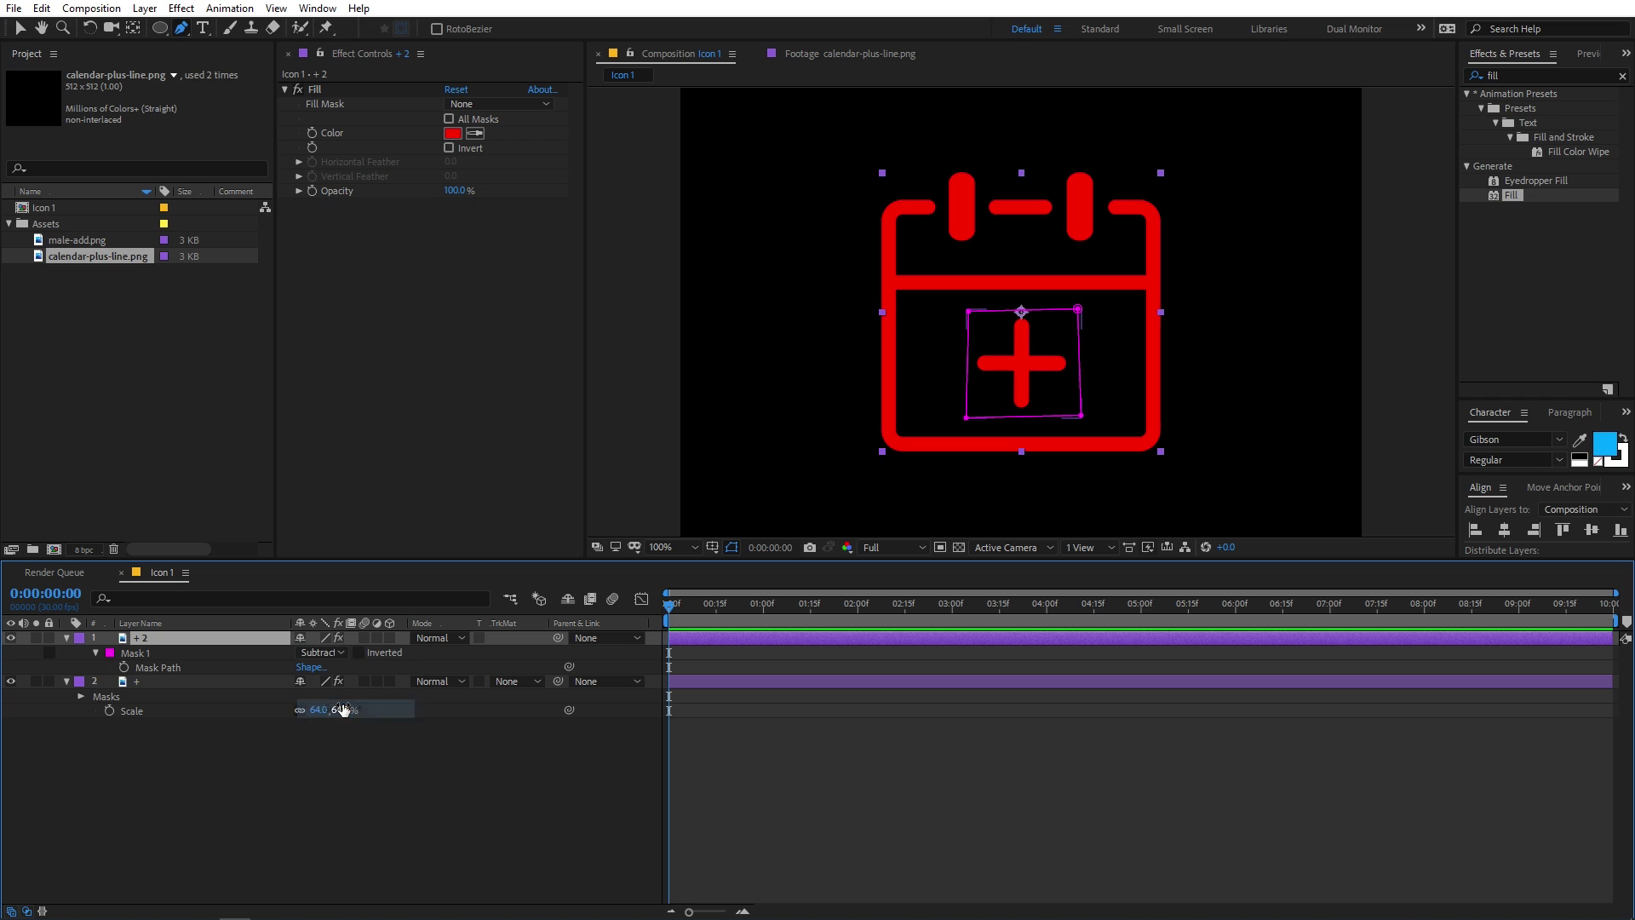
click(817, 740)
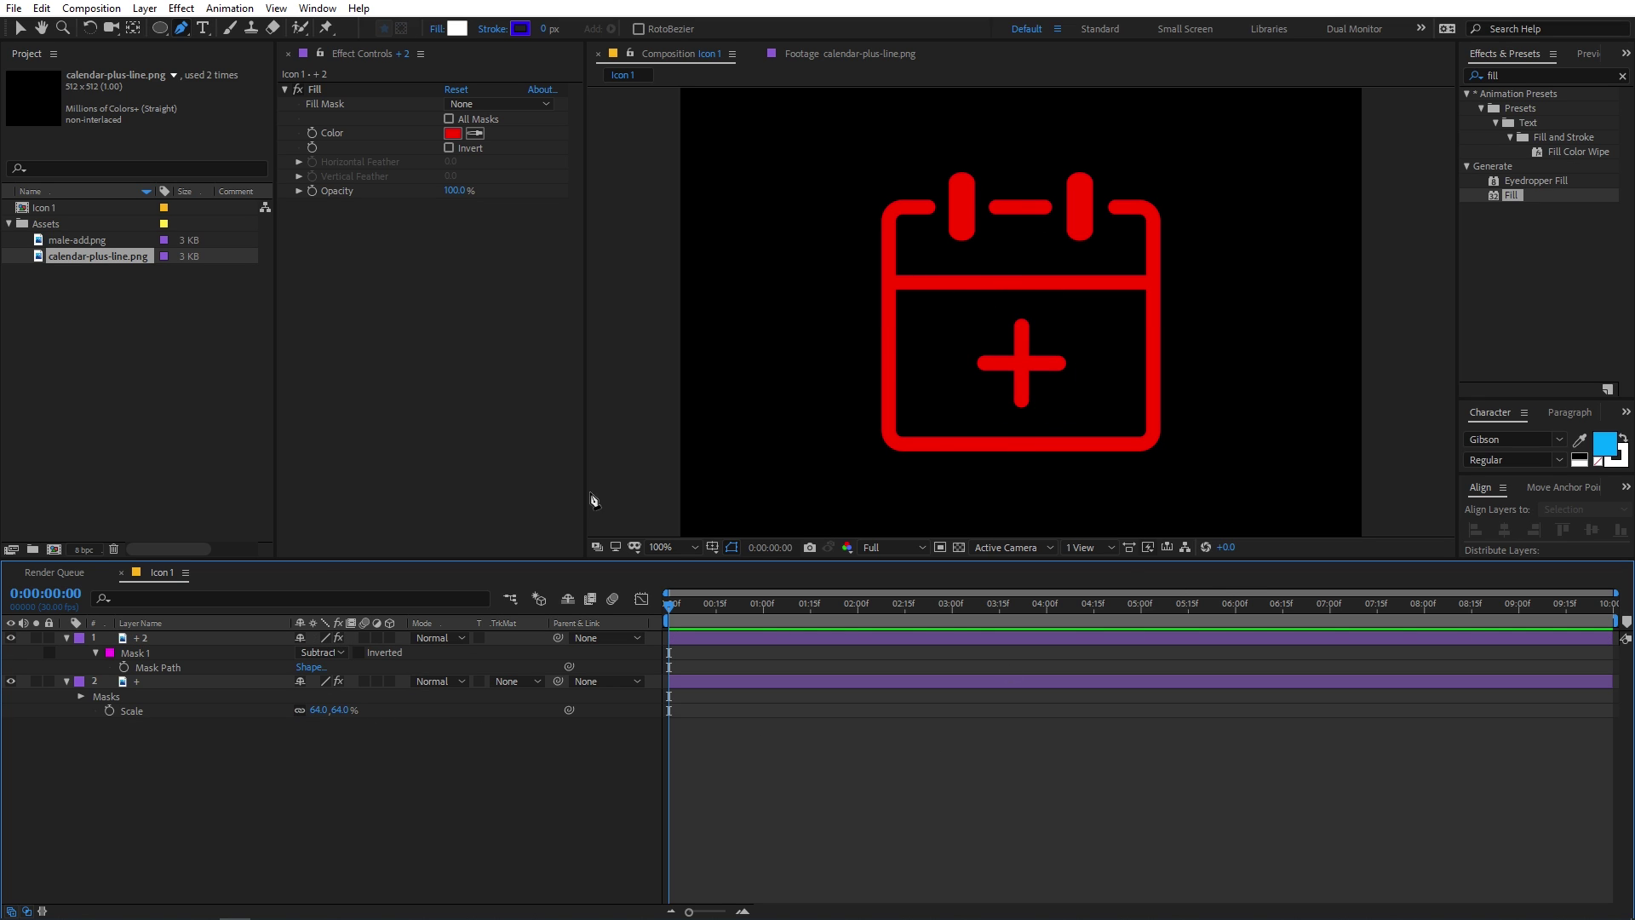
click(11, 638)
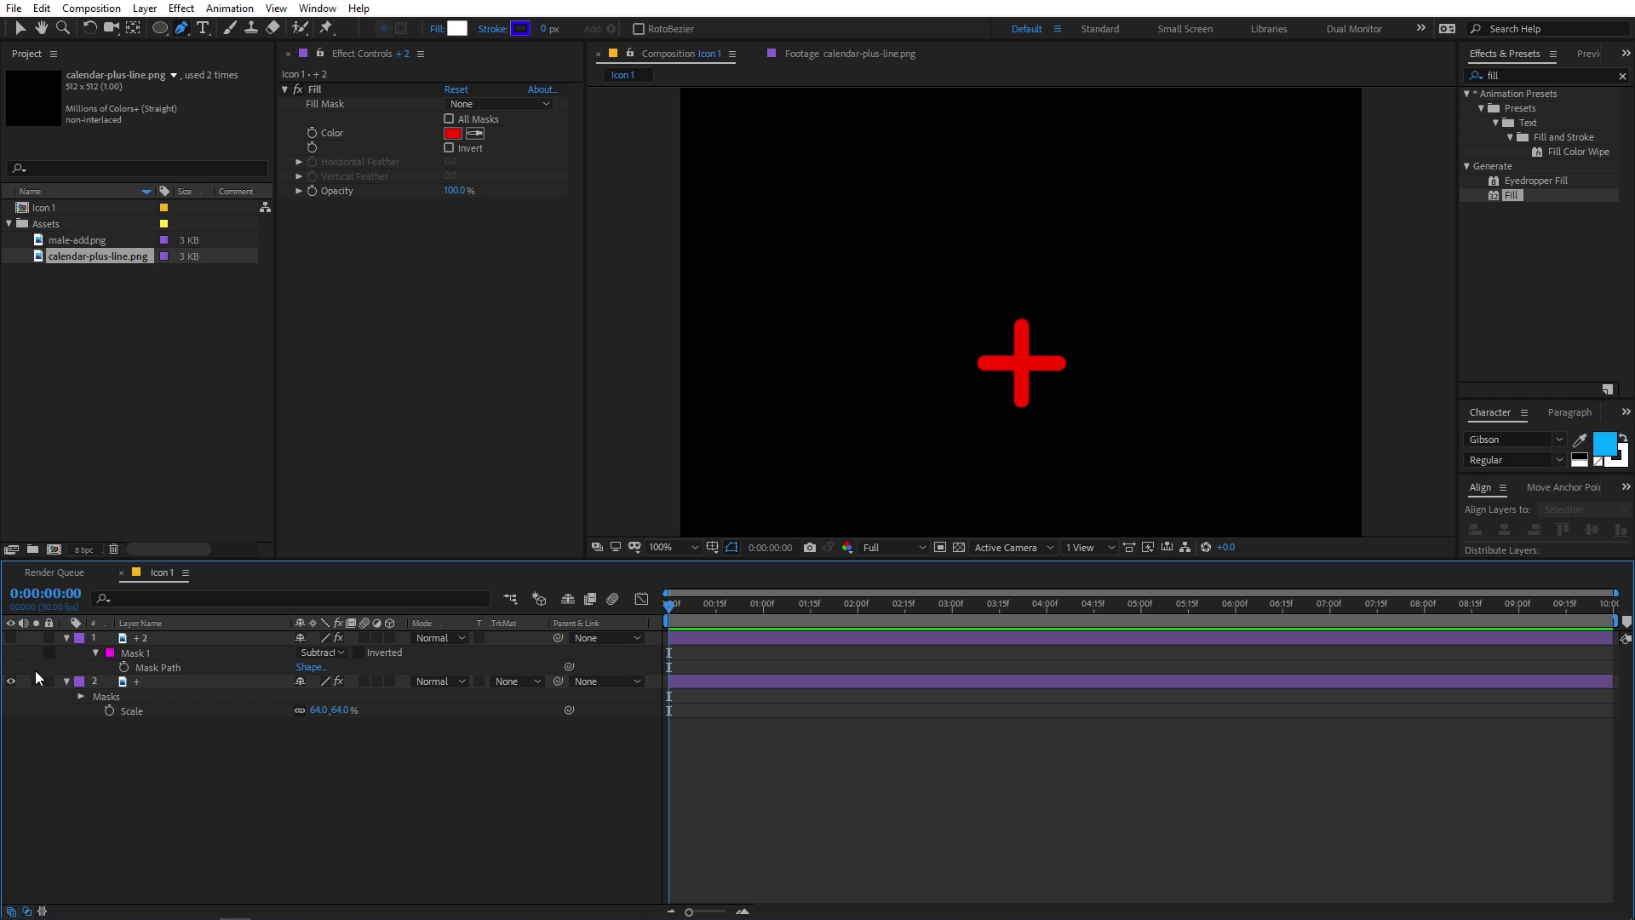
click(11, 681)
click(11, 638)
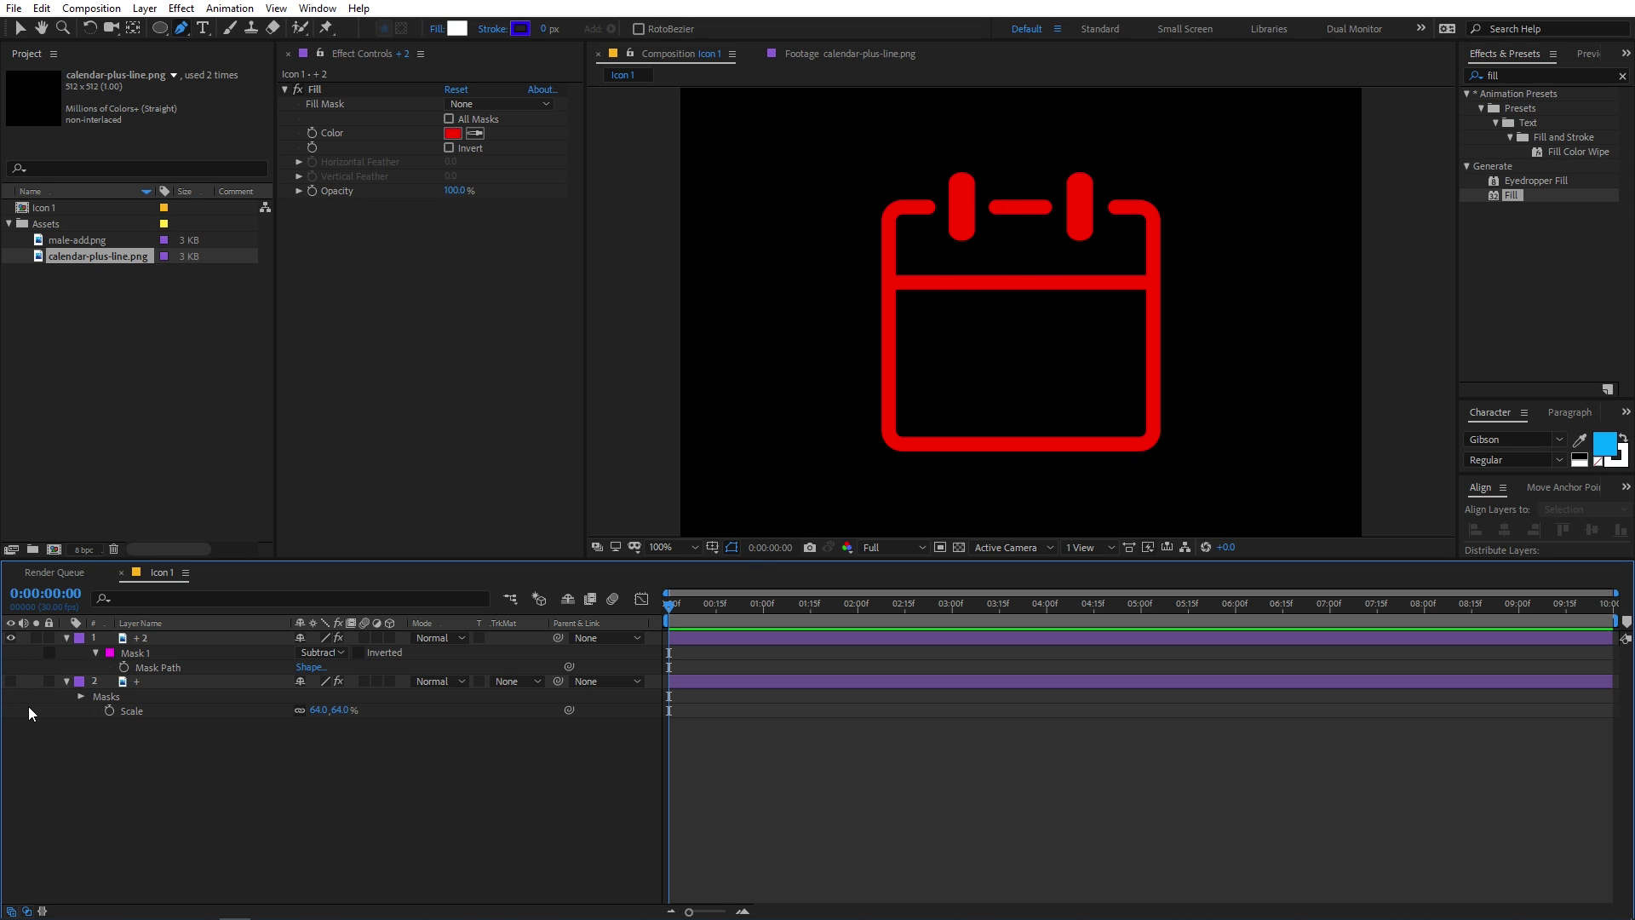
click(11, 681)
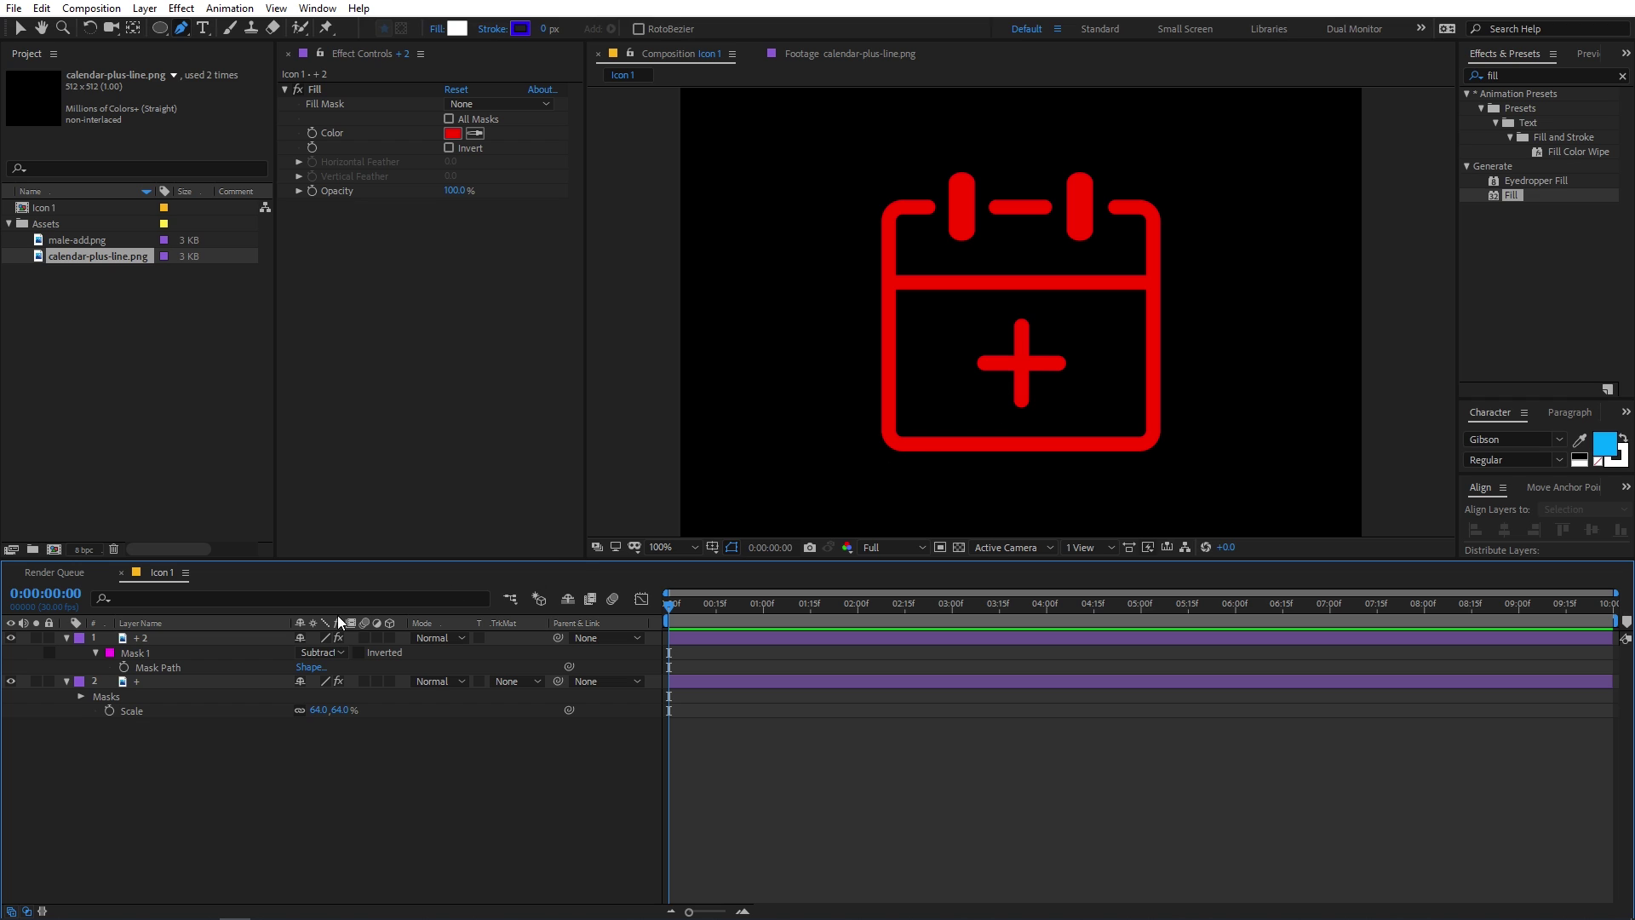
Step: Rename the duplicated subtracting layer to 'Cal'
click(186, 634)
key(Return)
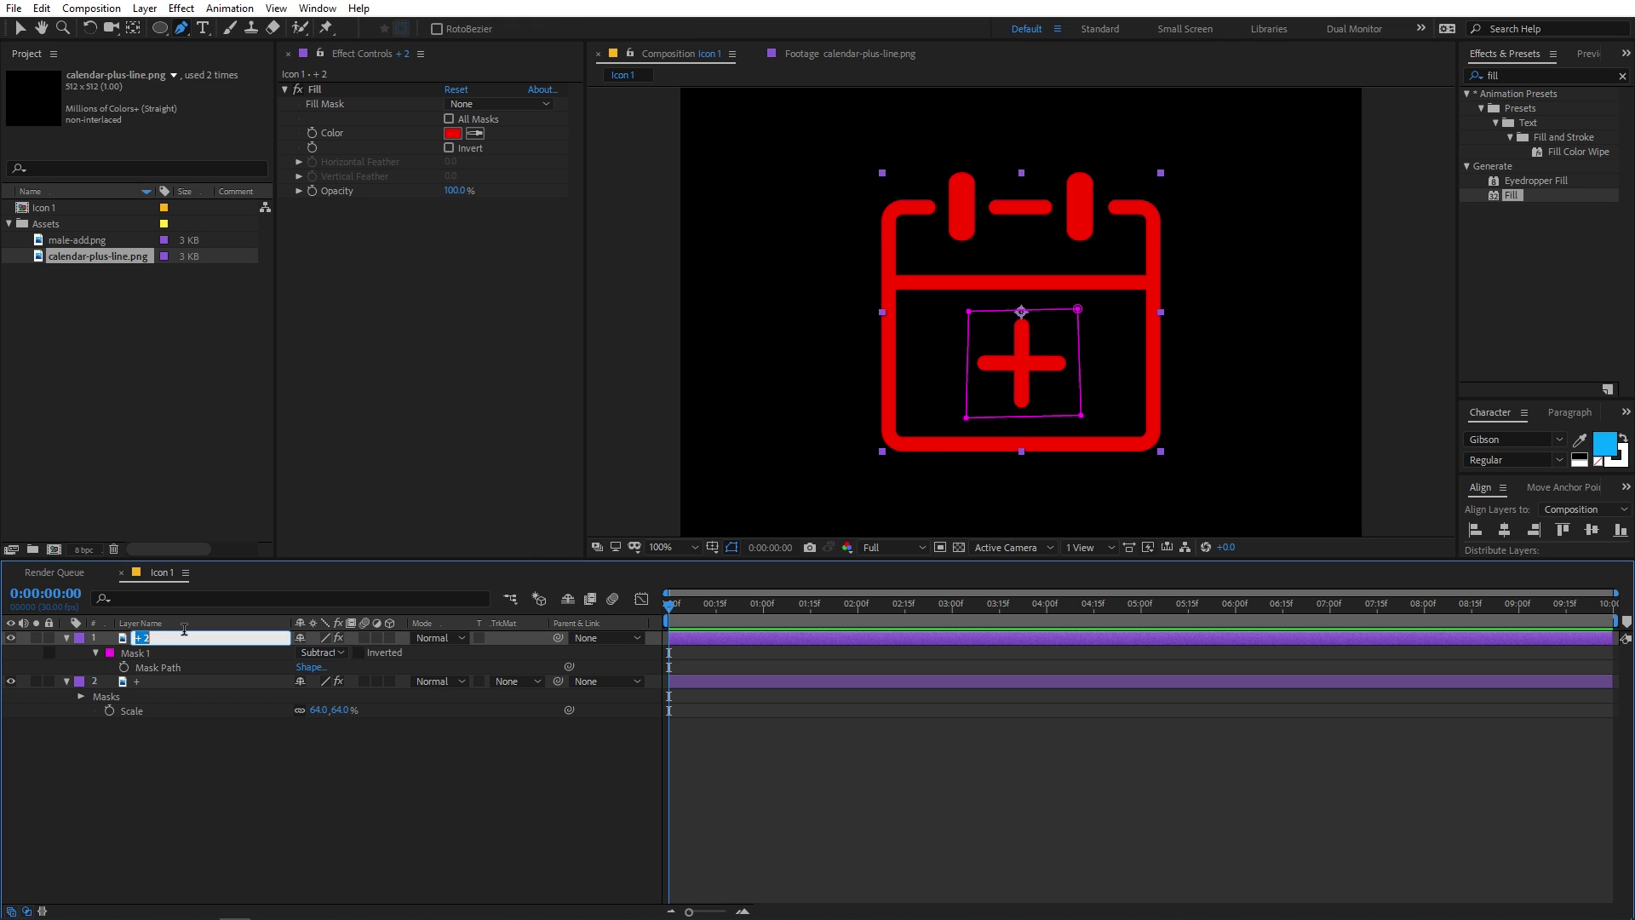
text(Cal)
key(Return)
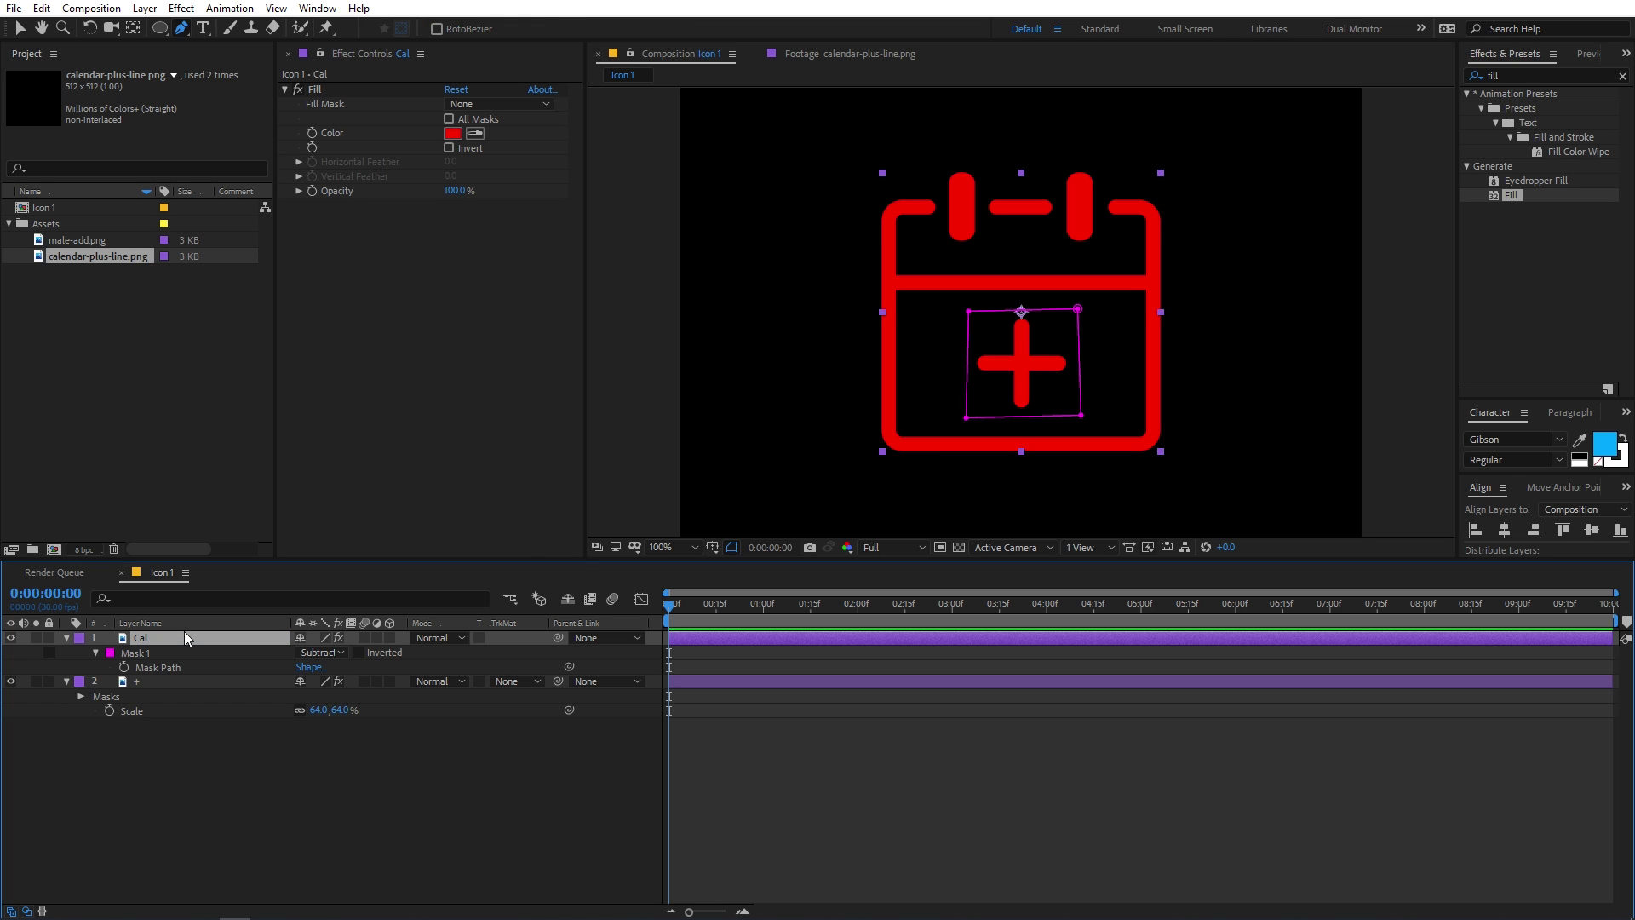
Step: Collapse both layers' properties and hide the + layer, leaving an empty calendar
click(231, 732)
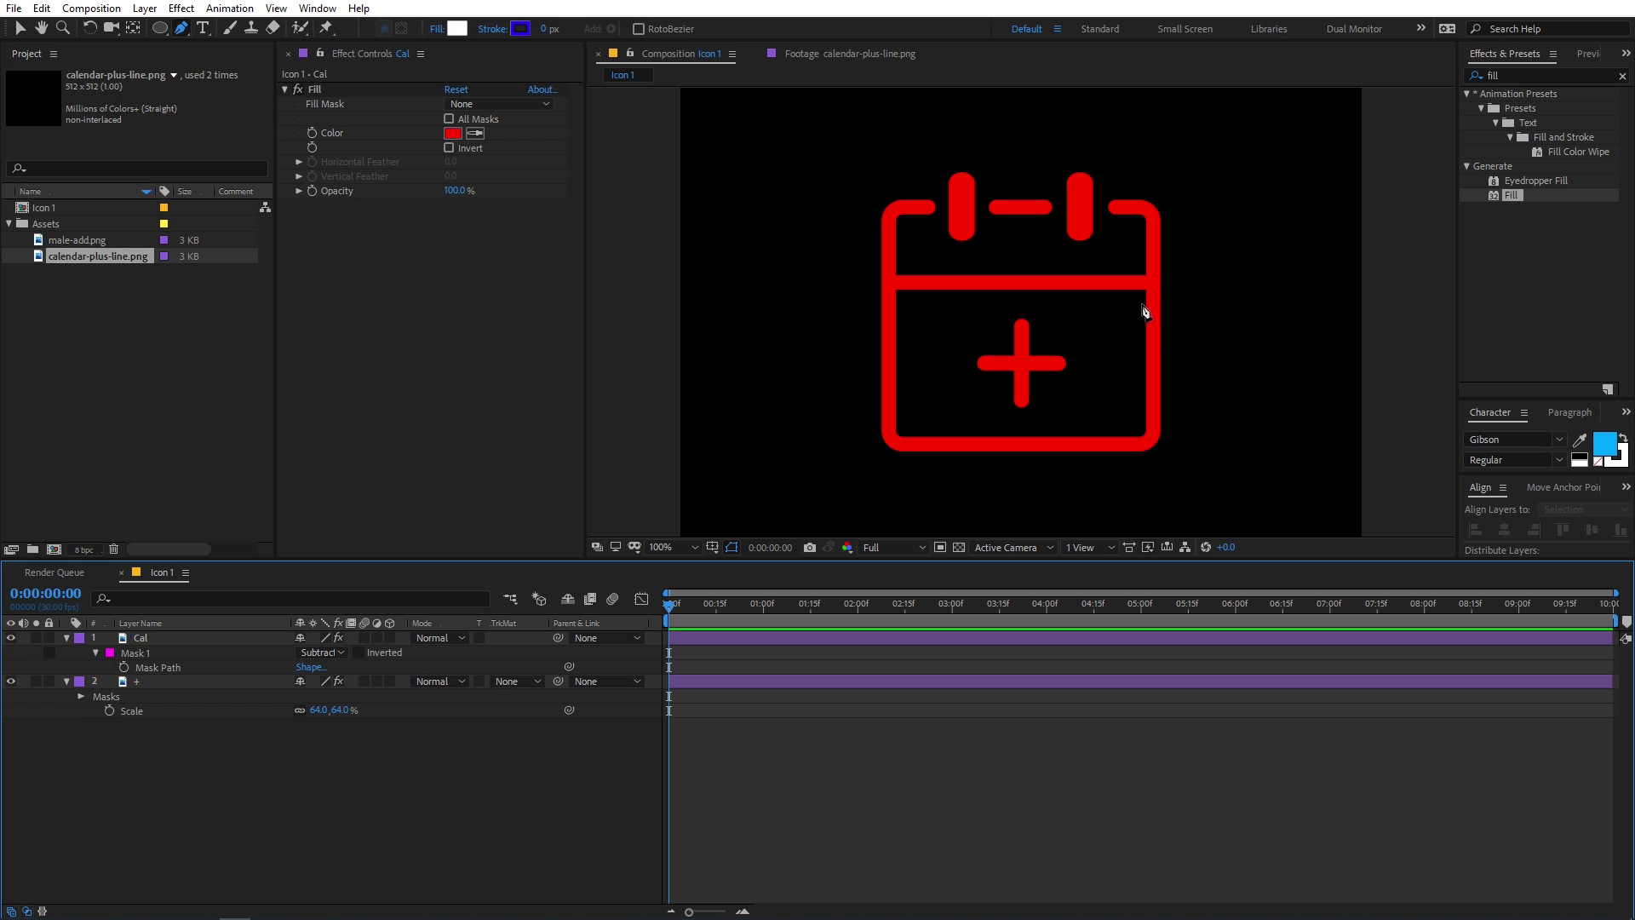
click(67, 638)
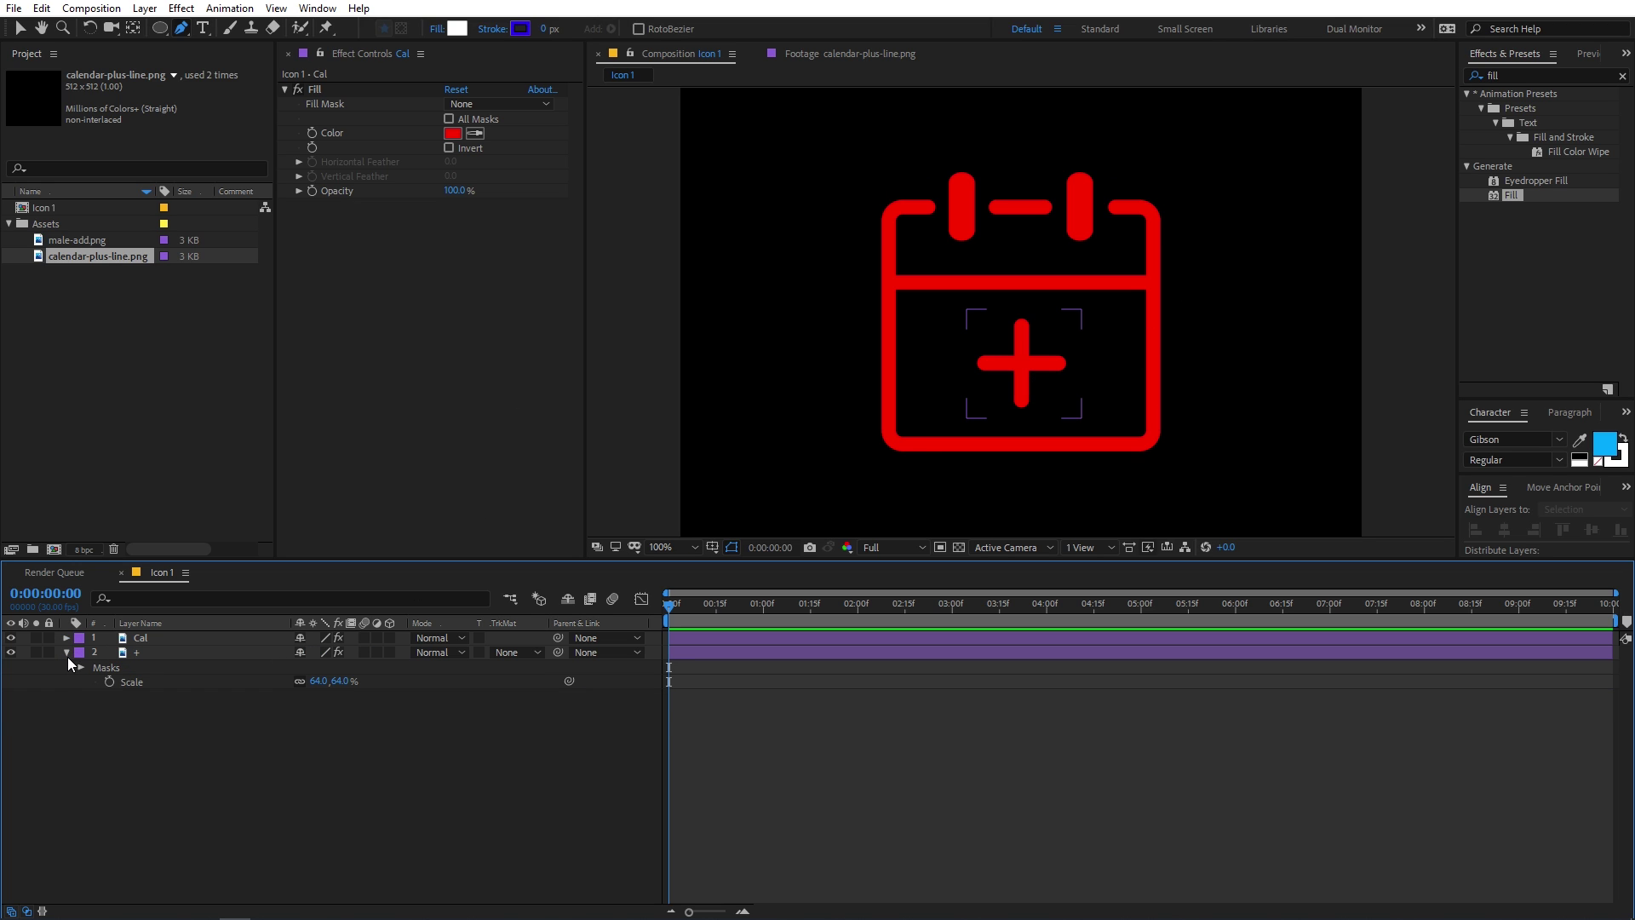
click(67, 653)
click(11, 652)
click(147, 636)
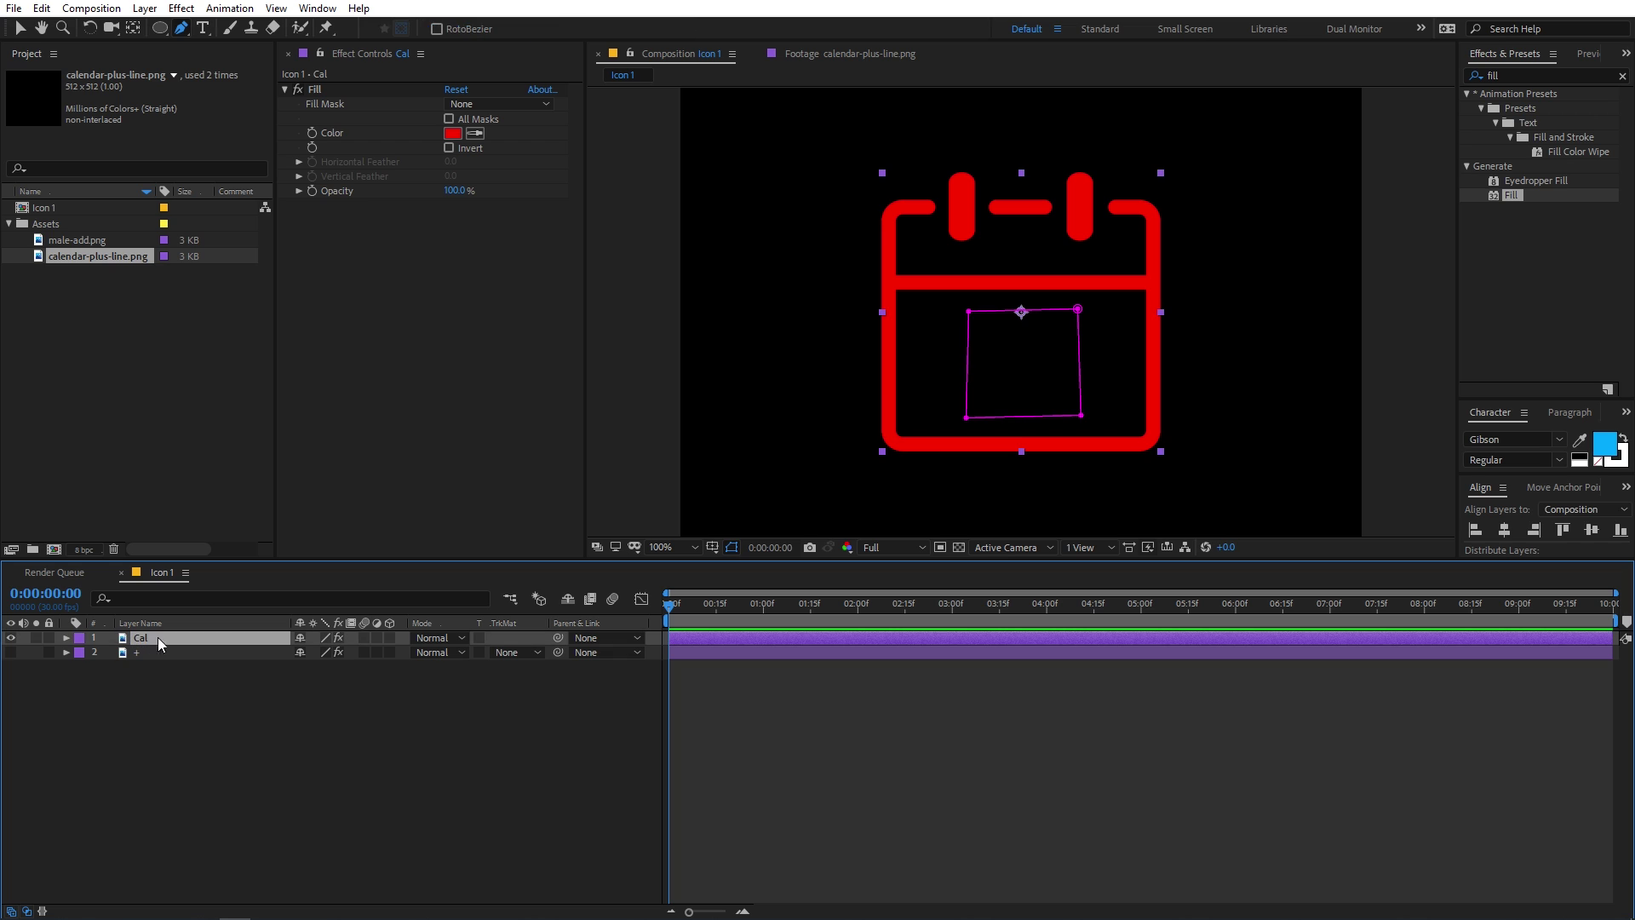
click(938, 729)
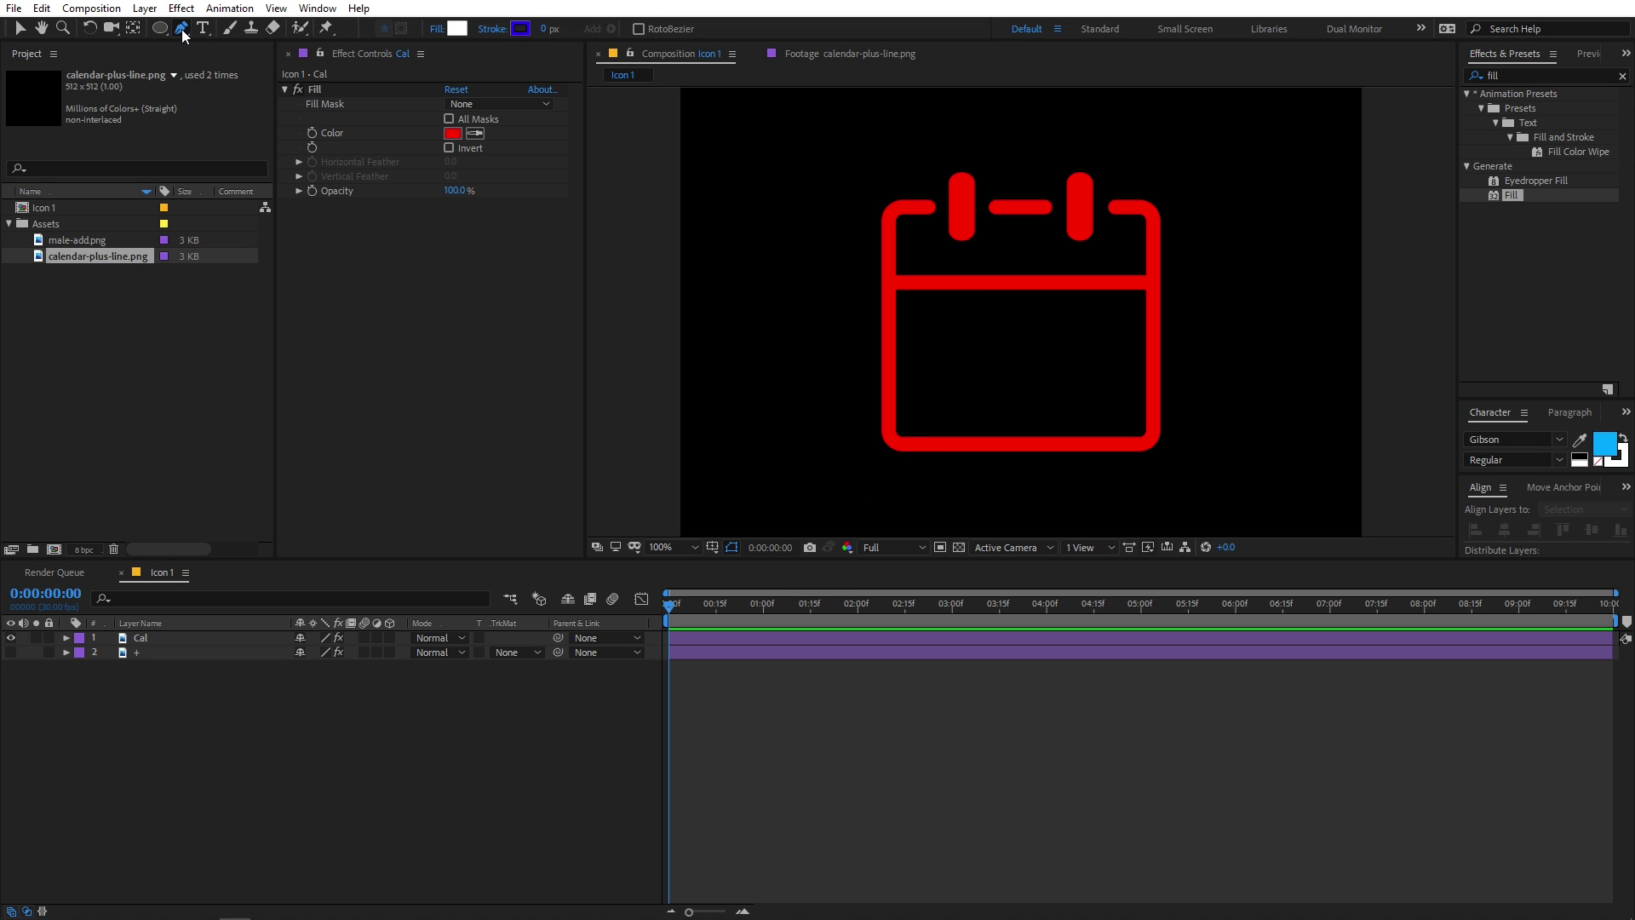
Step: Set new shapes to no fill with a bright green 06FF00 stroke, and zoom the viewer to 200%
click(437, 28)
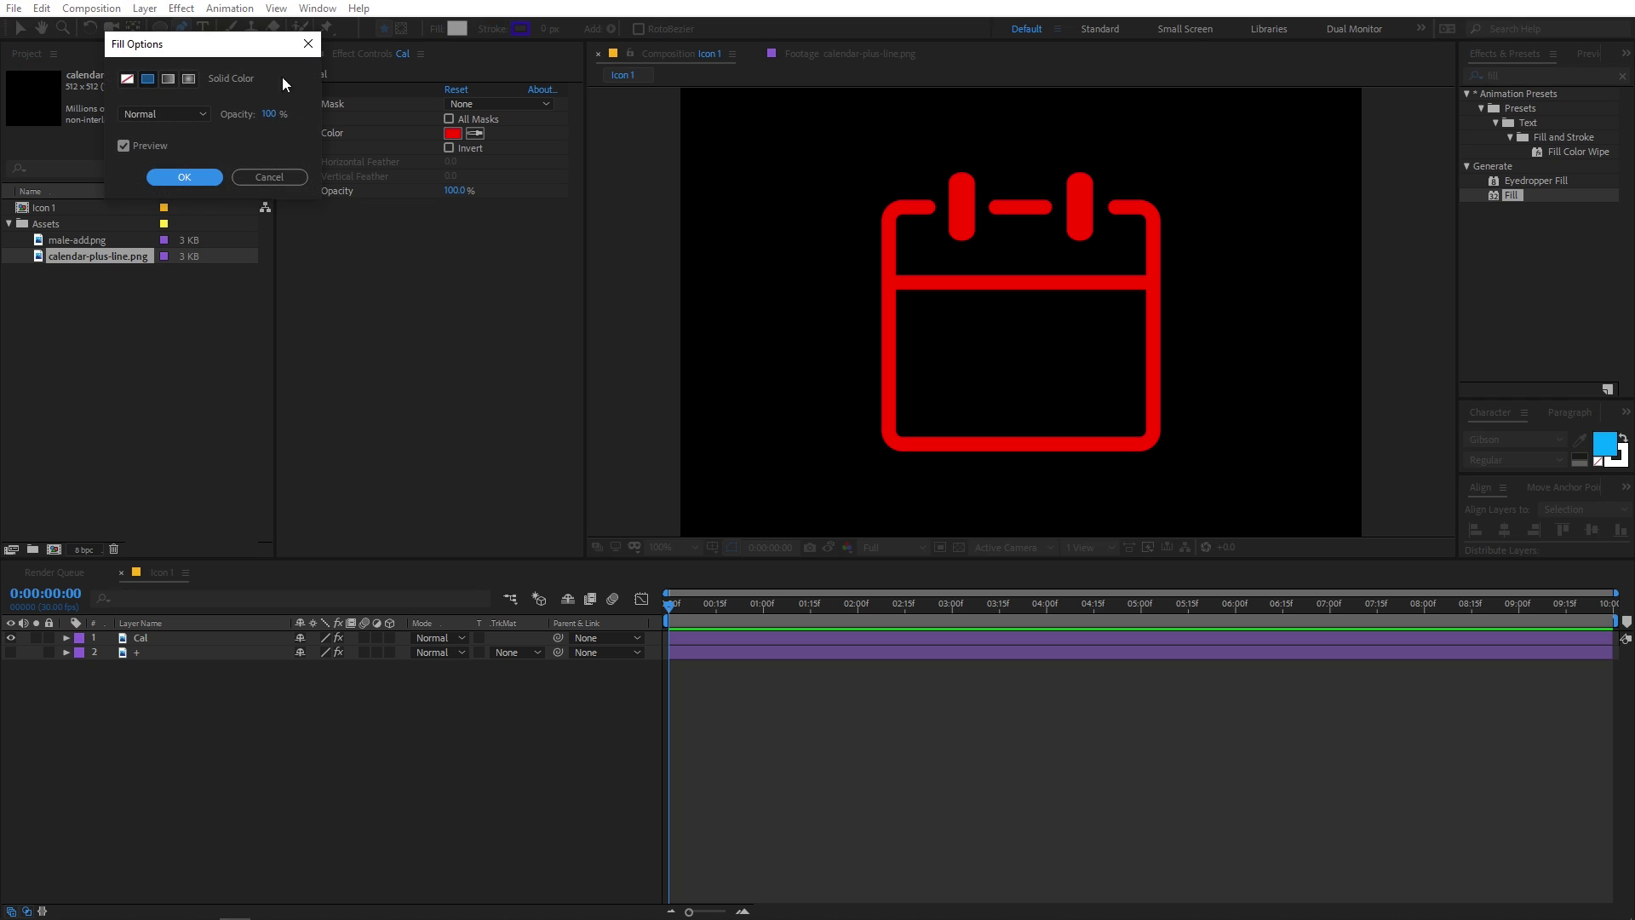
click(125, 82)
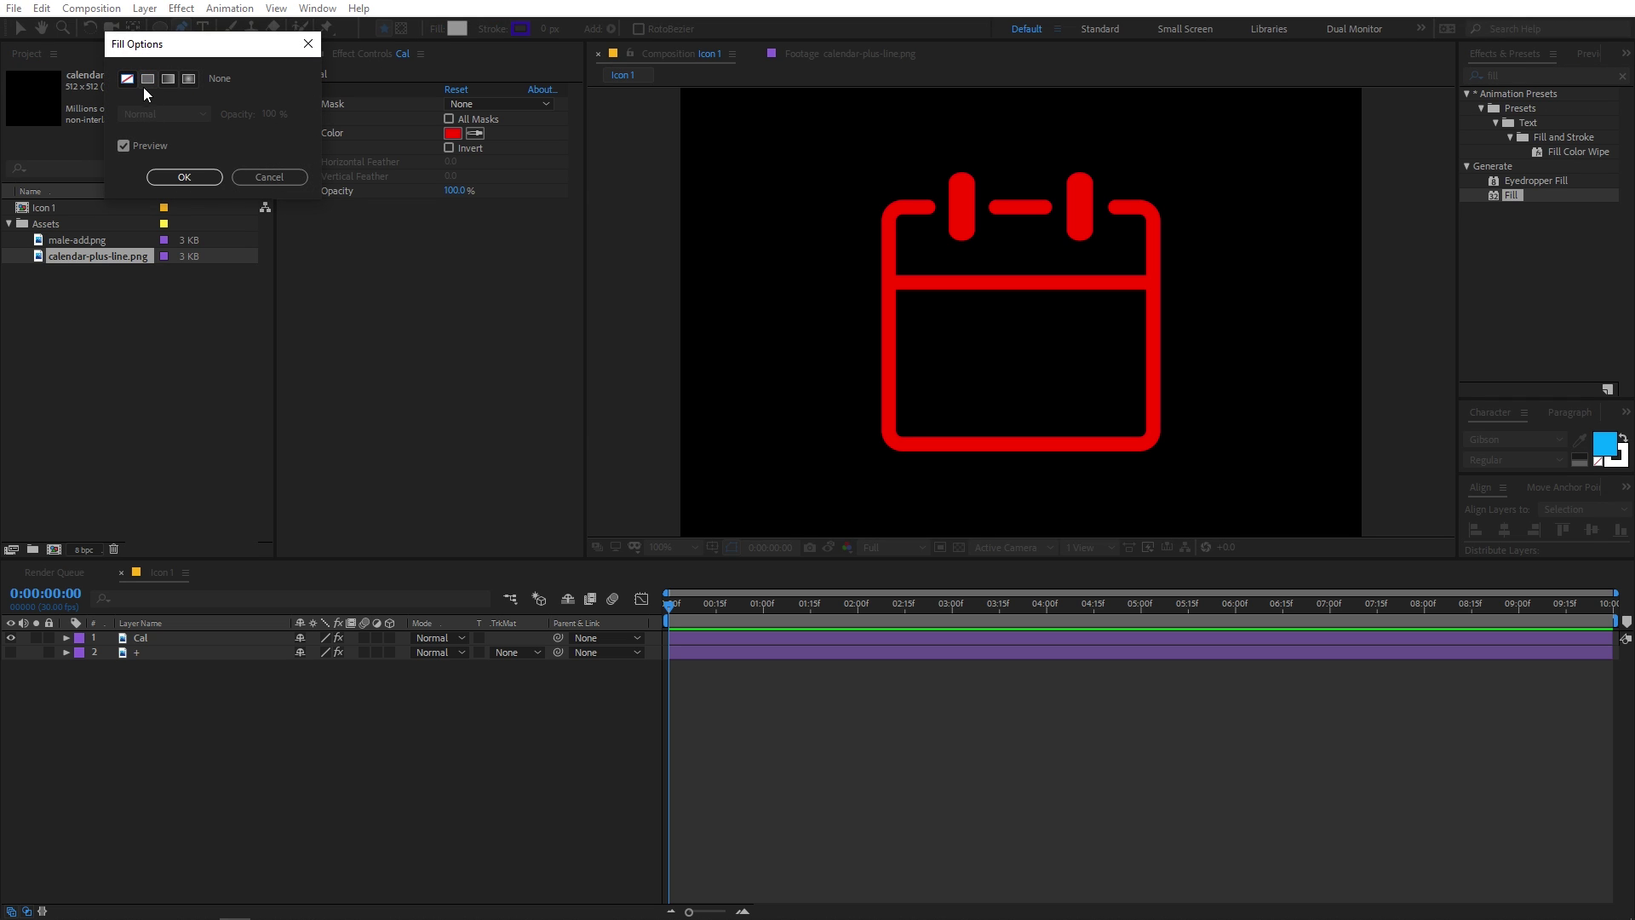
click(196, 175)
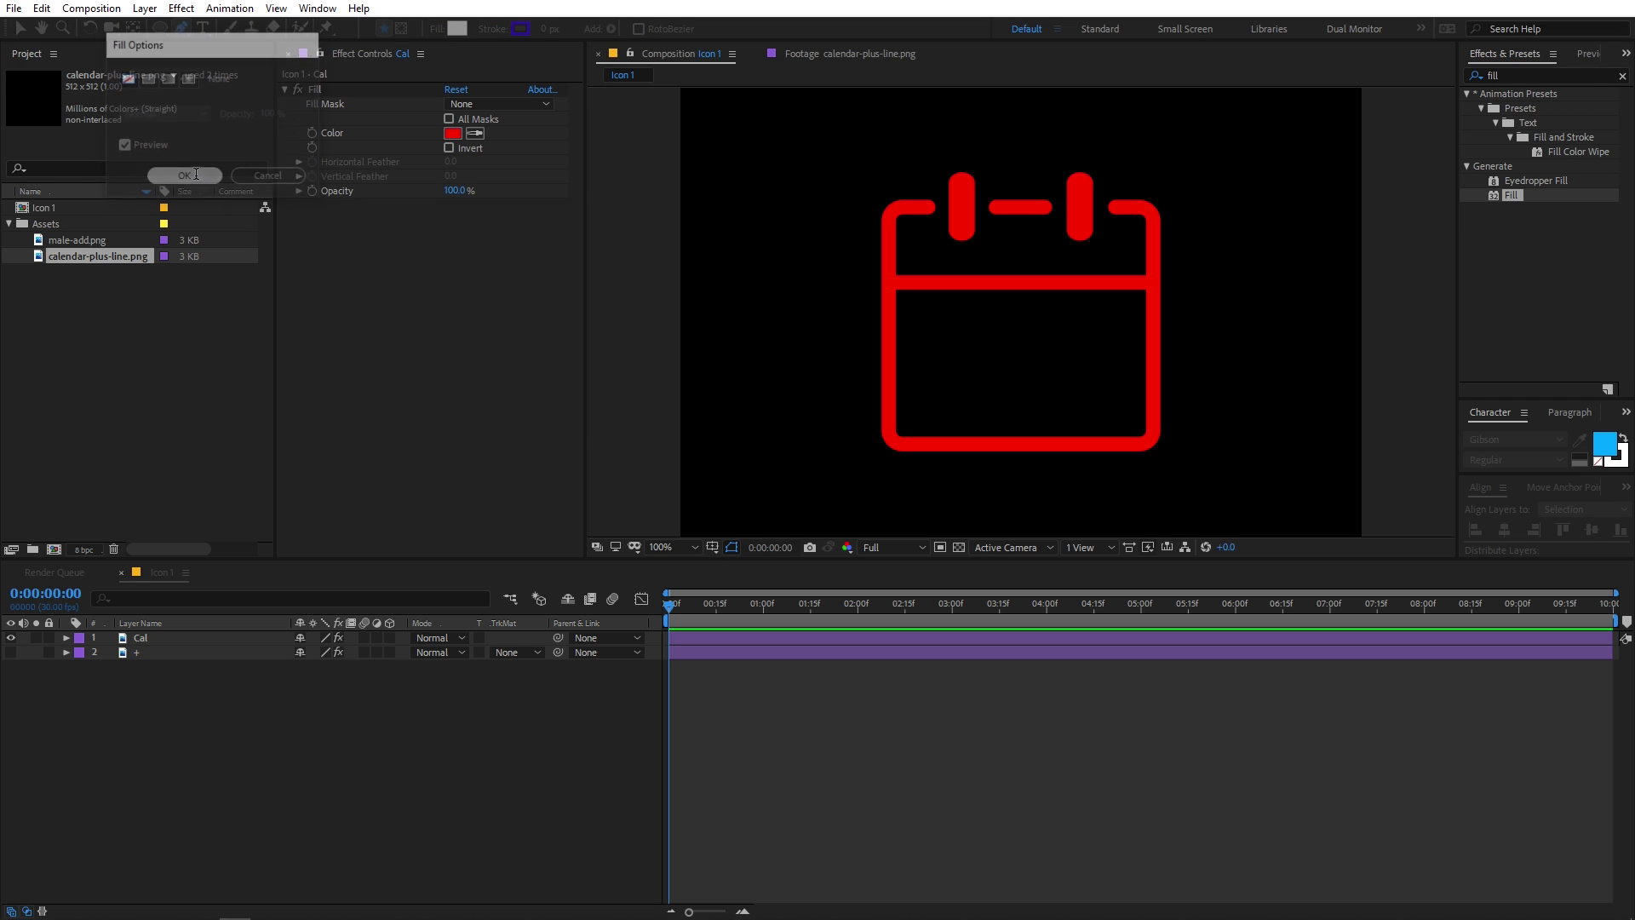
click(519, 30)
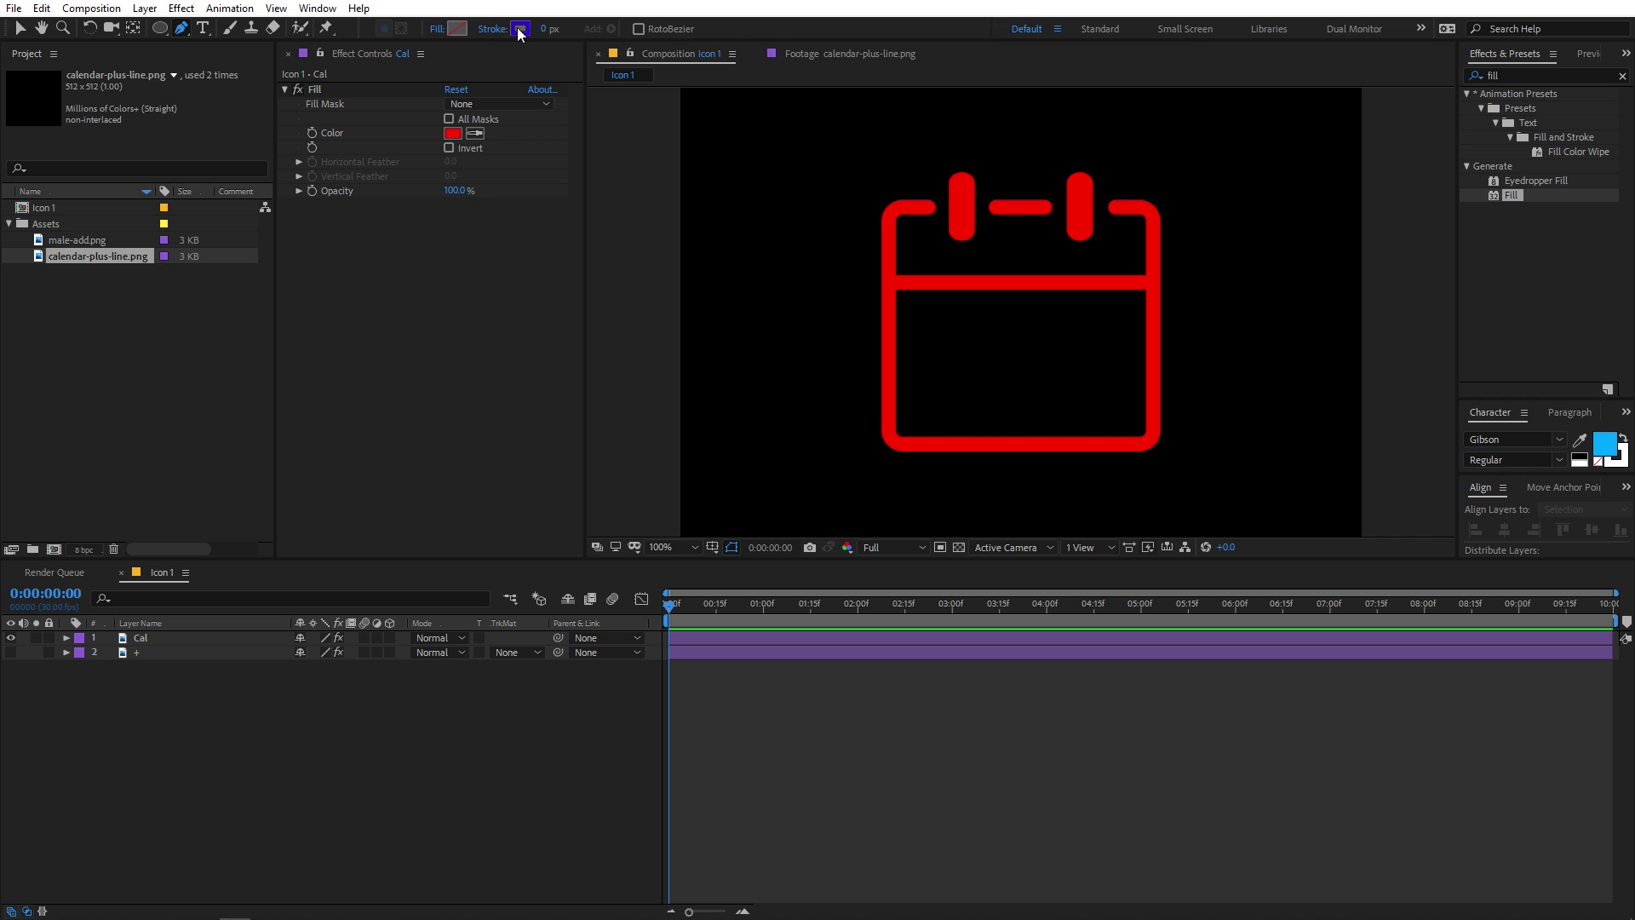
drag(303, 521, 303, 530)
click(436, 389)
key(period)
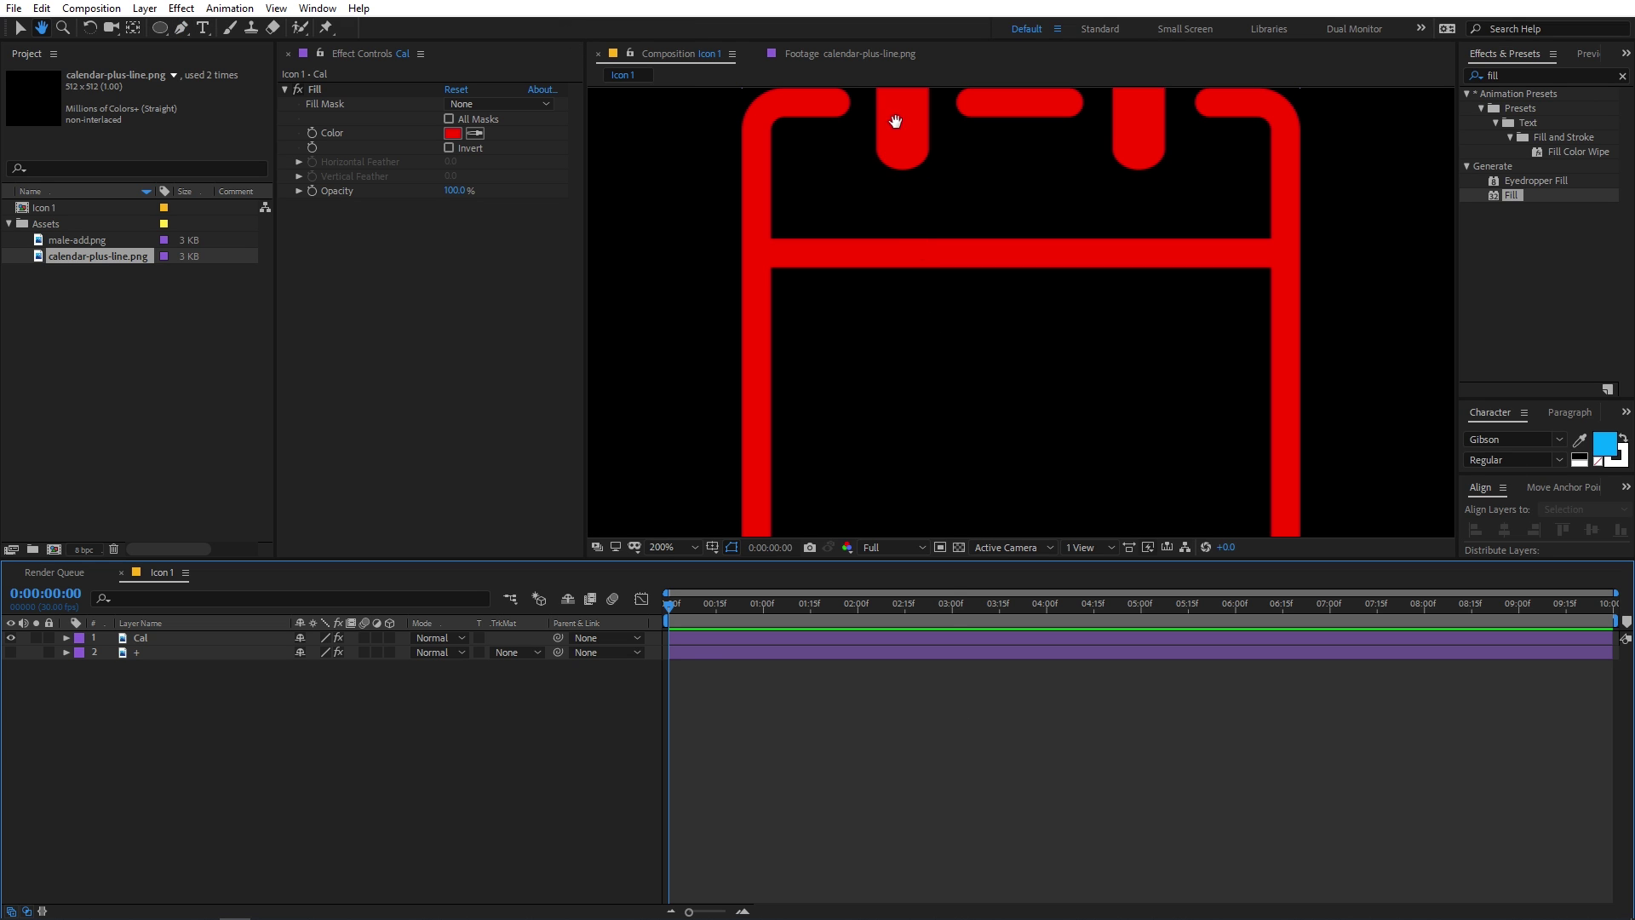
Step: Trace the calendar's top edge, left side and bottom edge with a green Pen path
drag(894, 120, 934, 238)
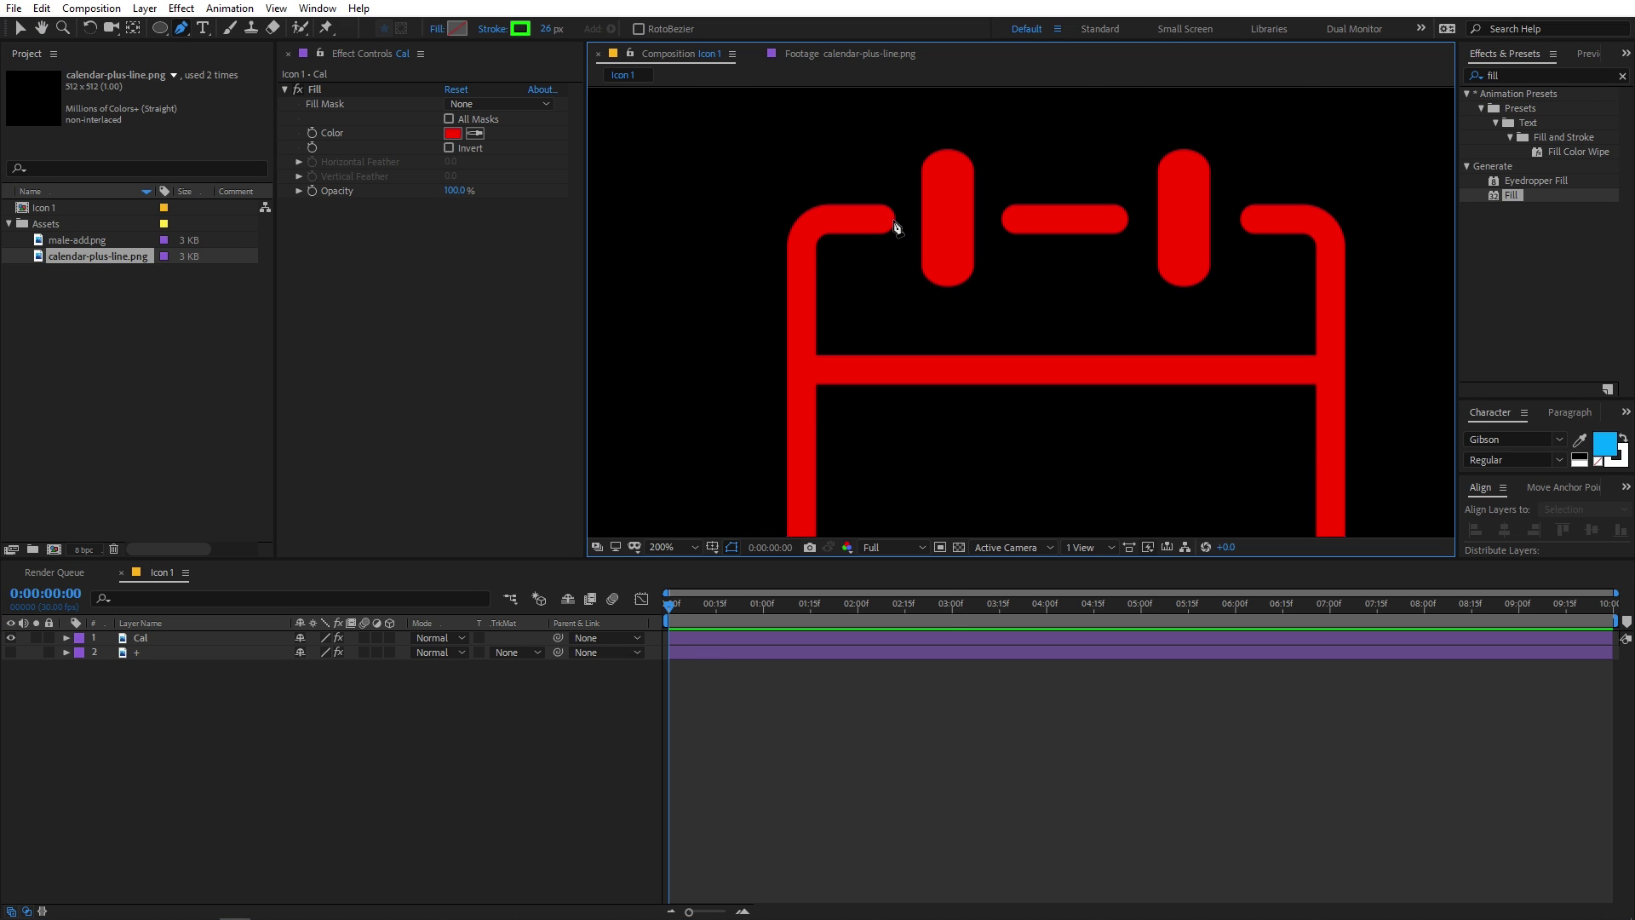
click(895, 222)
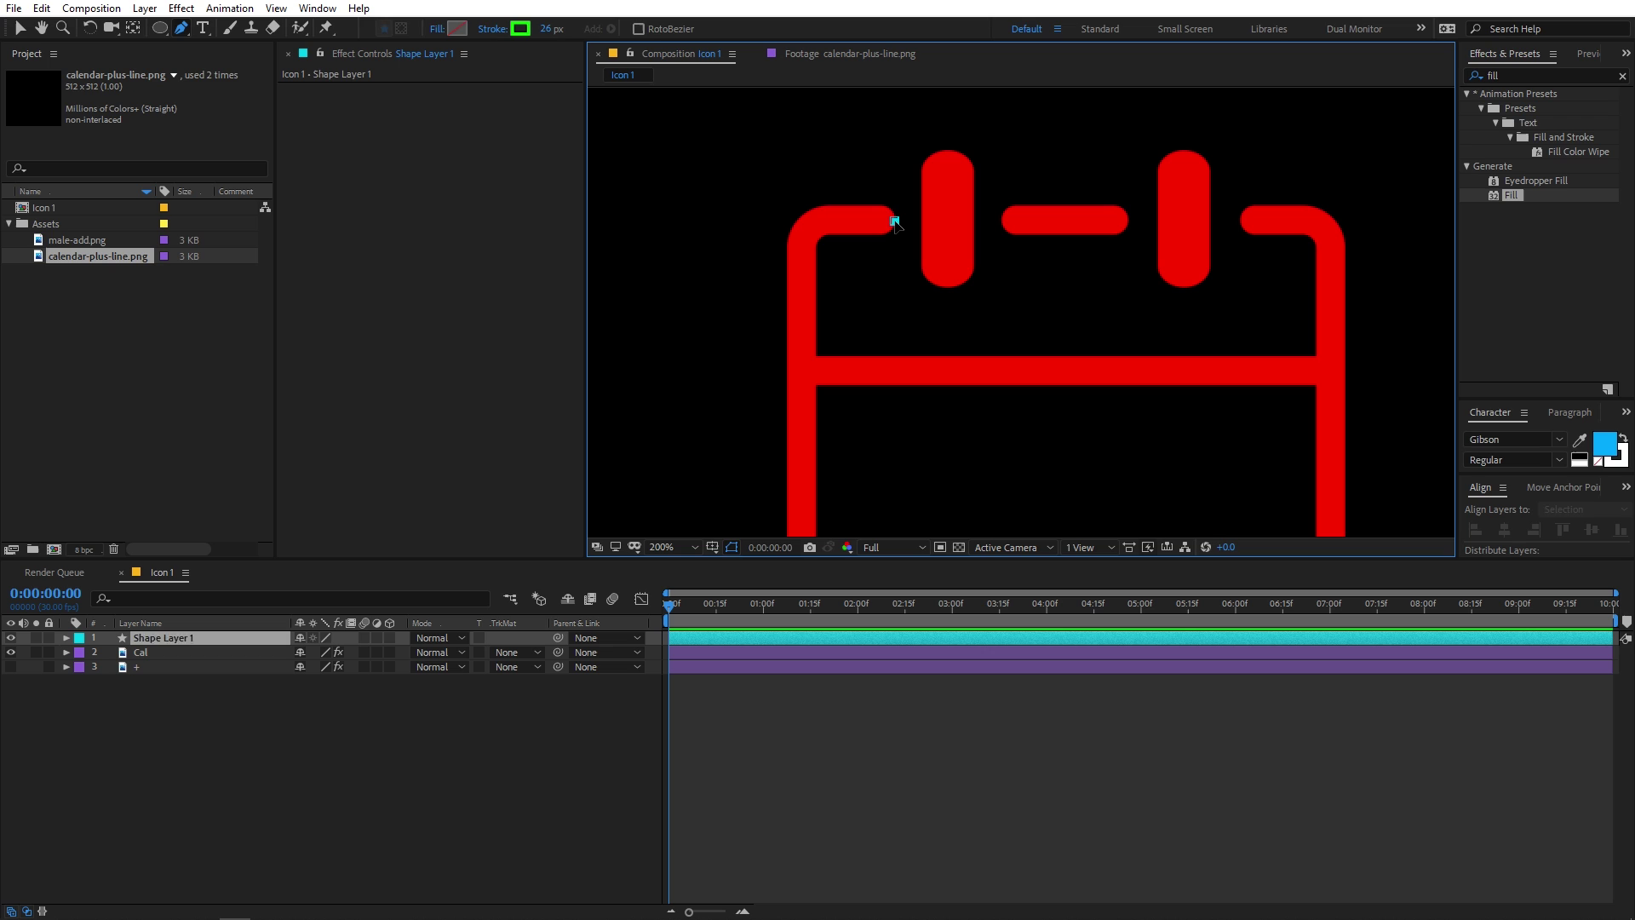
click(814, 227)
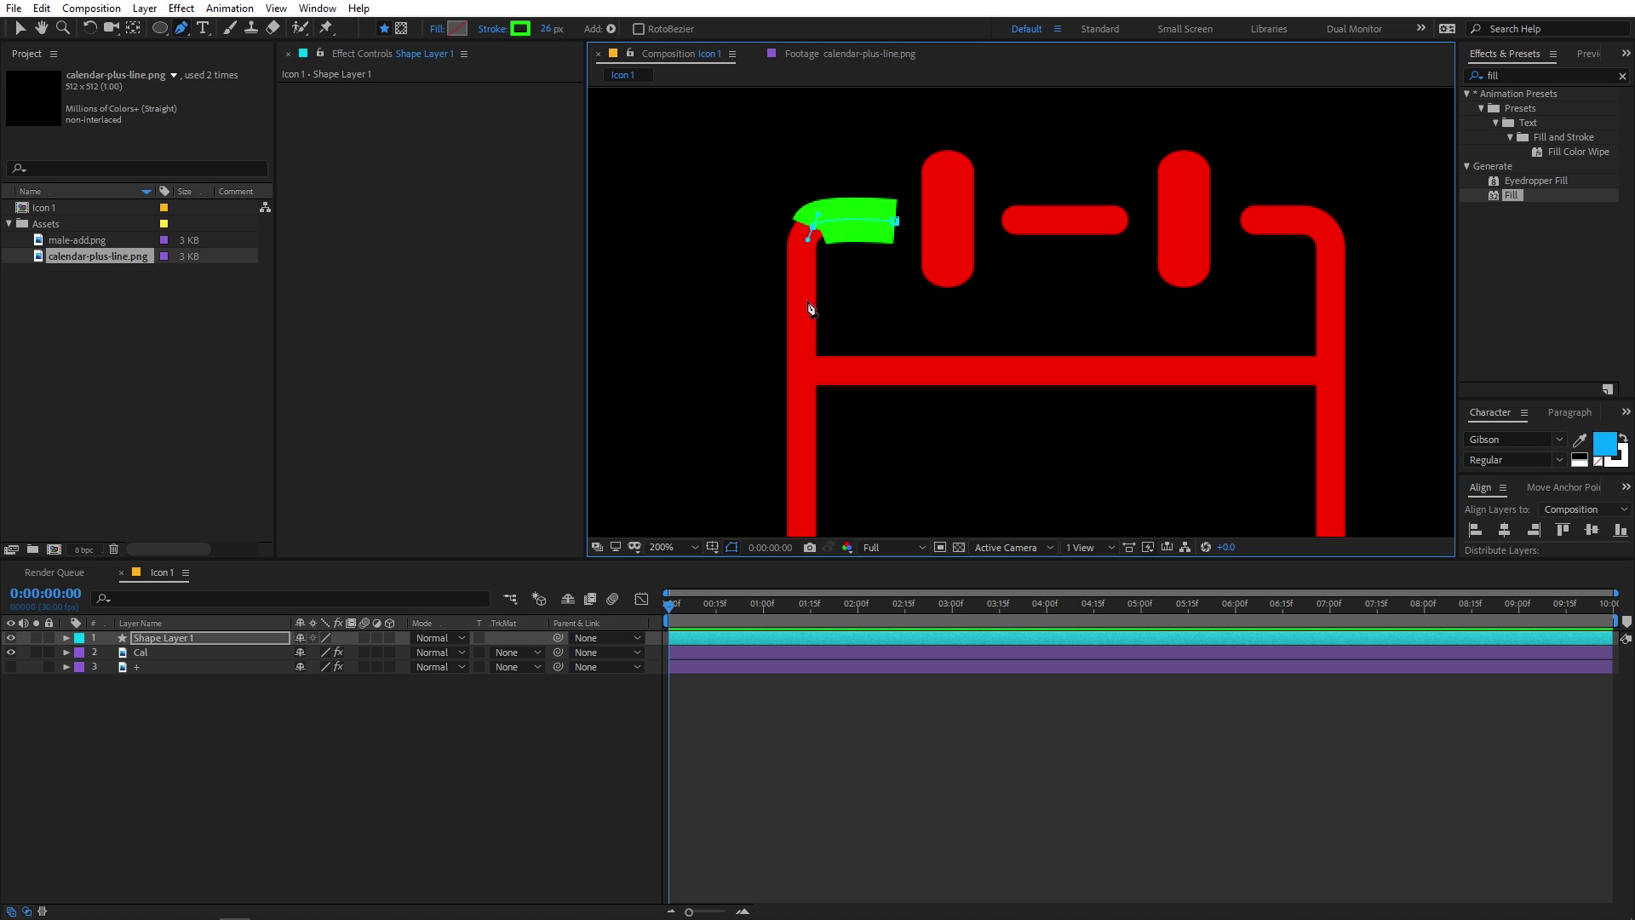
click(799, 389)
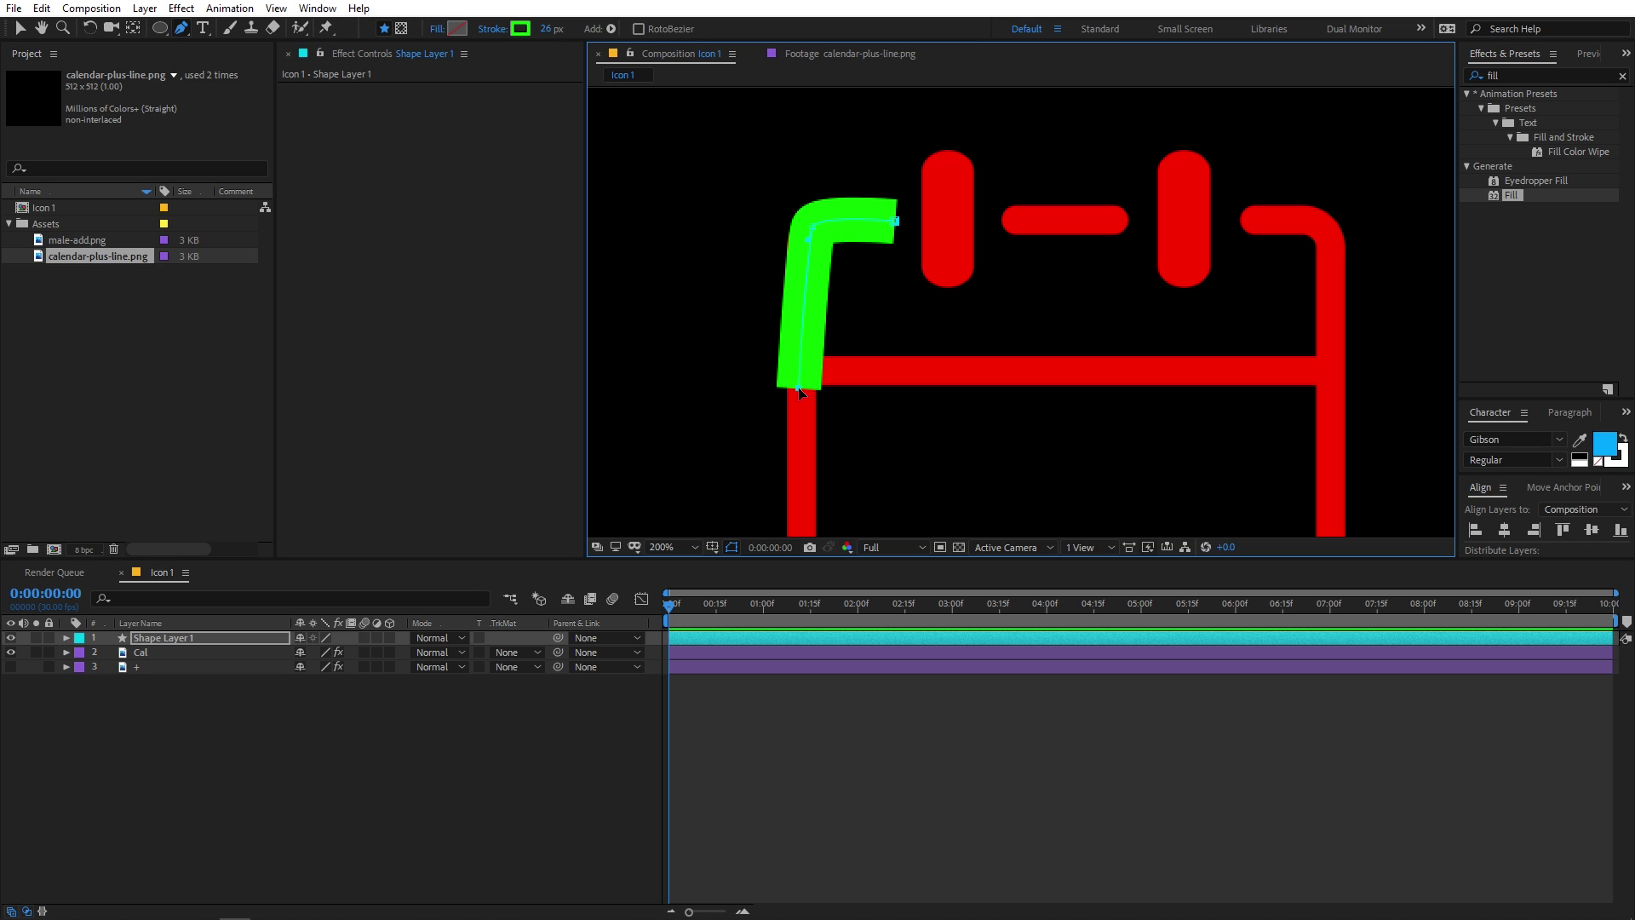
scroll(903, 379, down, 3)
scroll(926, 368, up, 3)
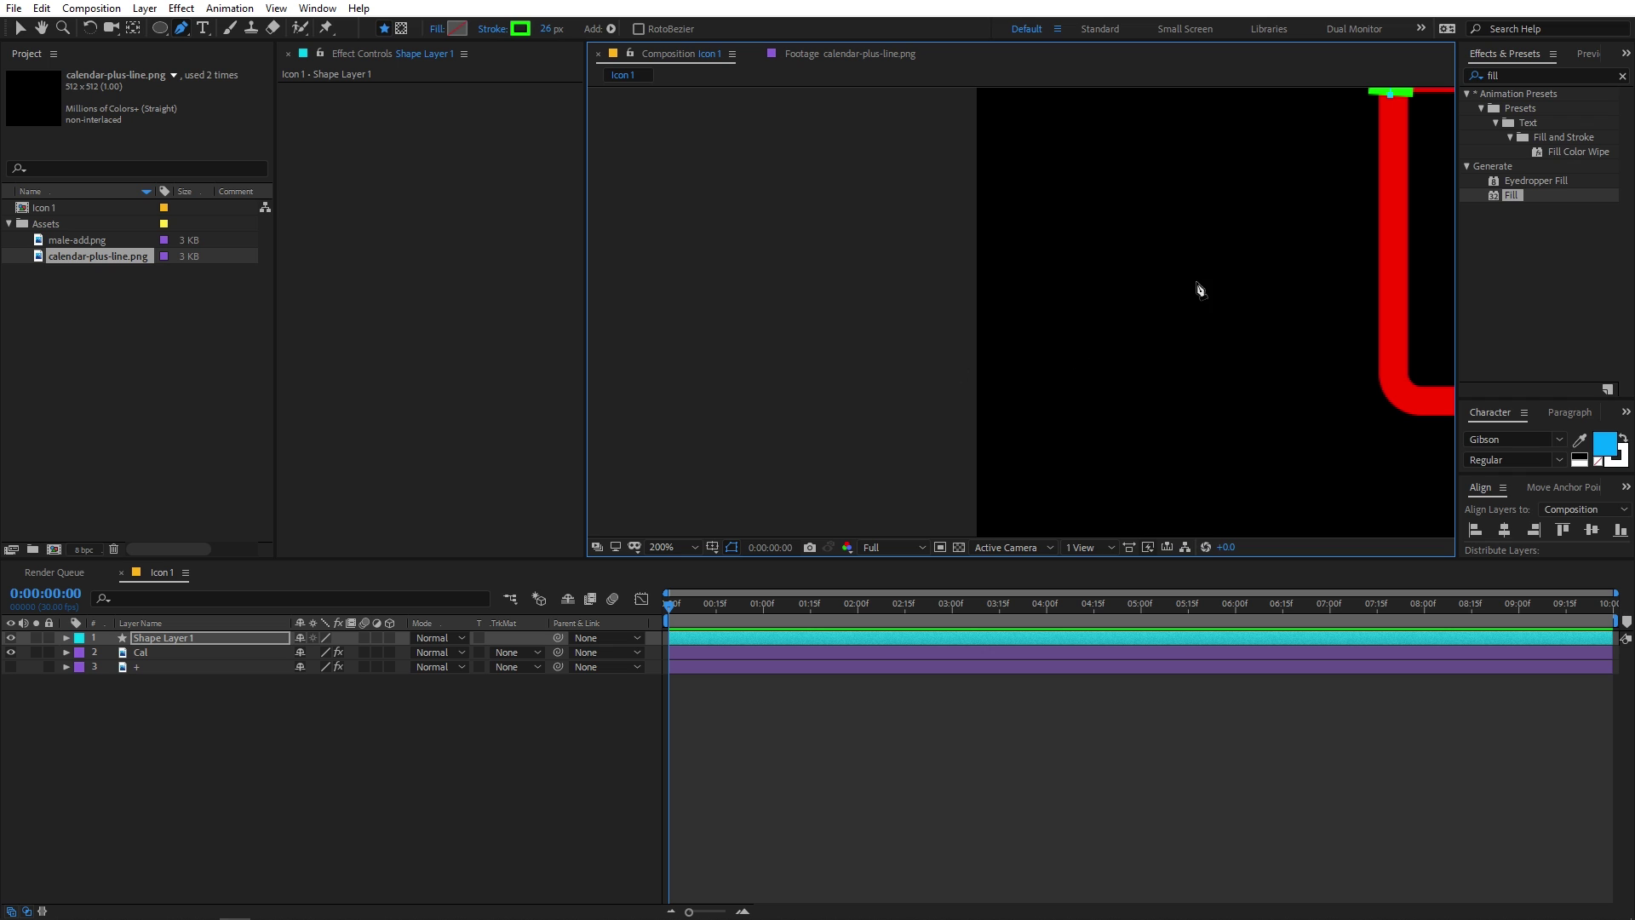
drag(1197, 284, 664, 314)
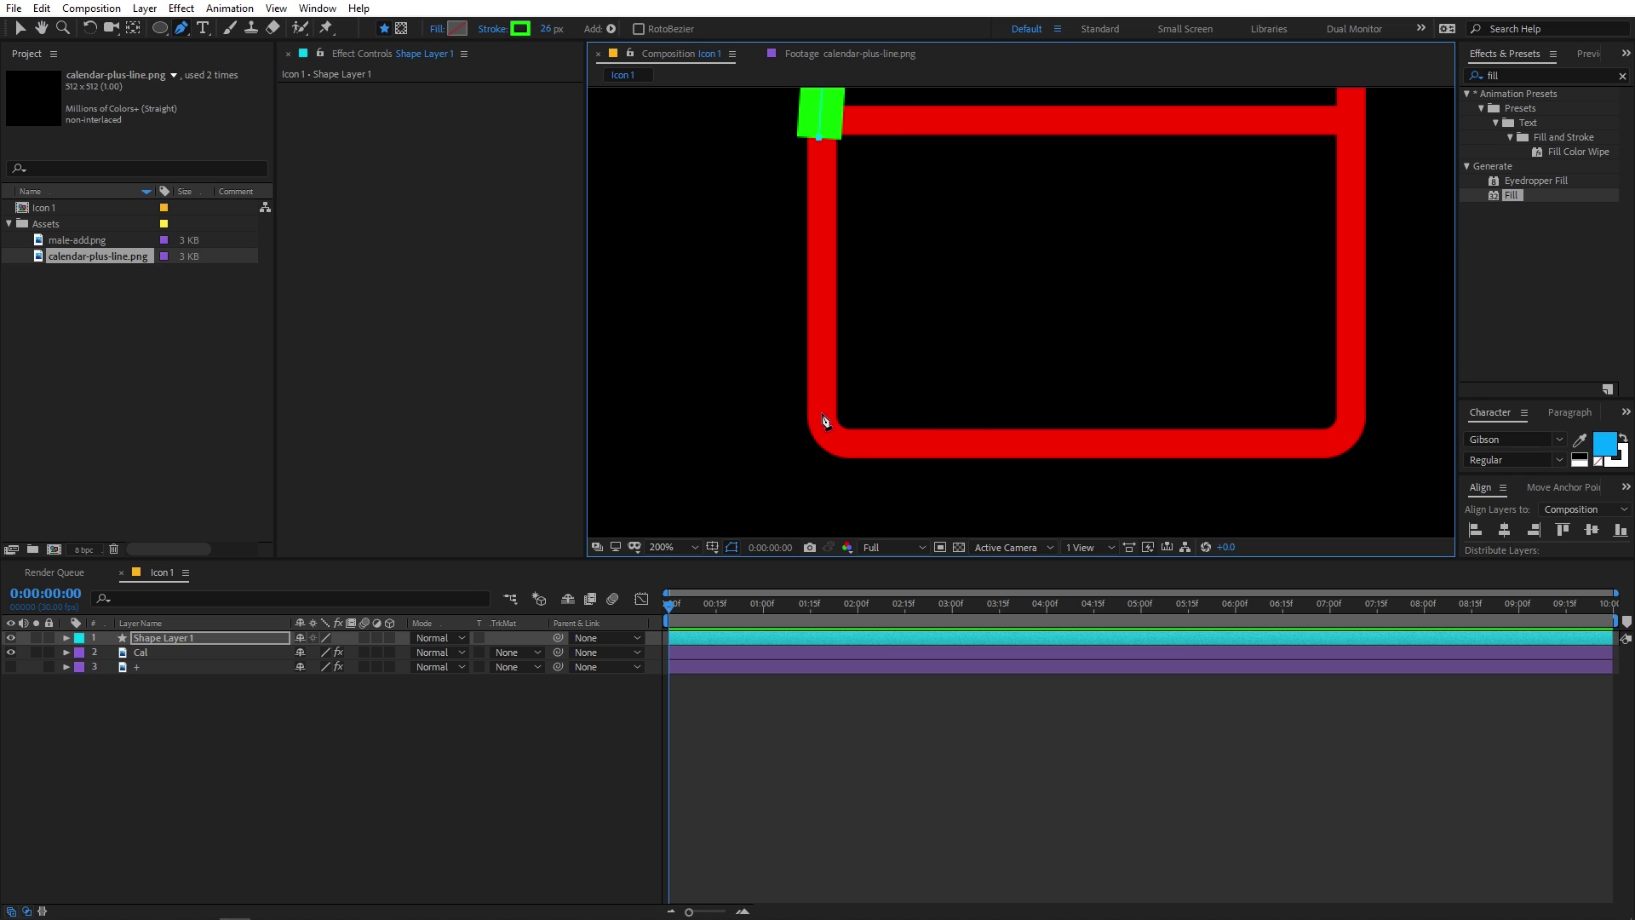
mouse_move(1110, 445)
mouse_down()
mouse_move(1193, 408)
mouse_move(1351, 395)
mouse_up()
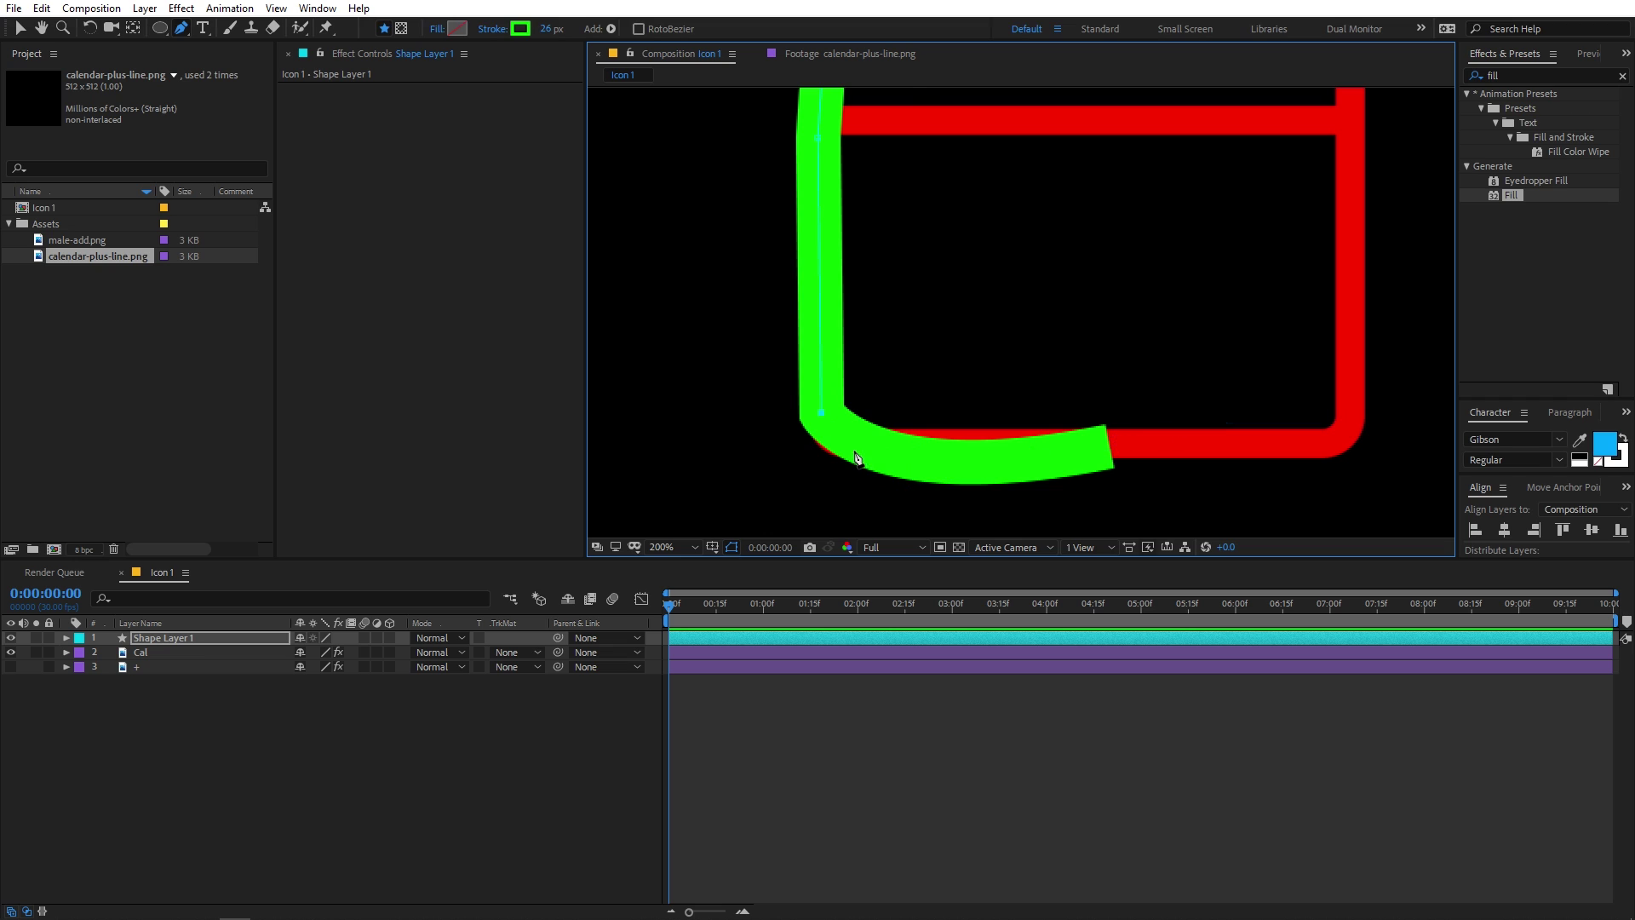
key(ctrl+z)
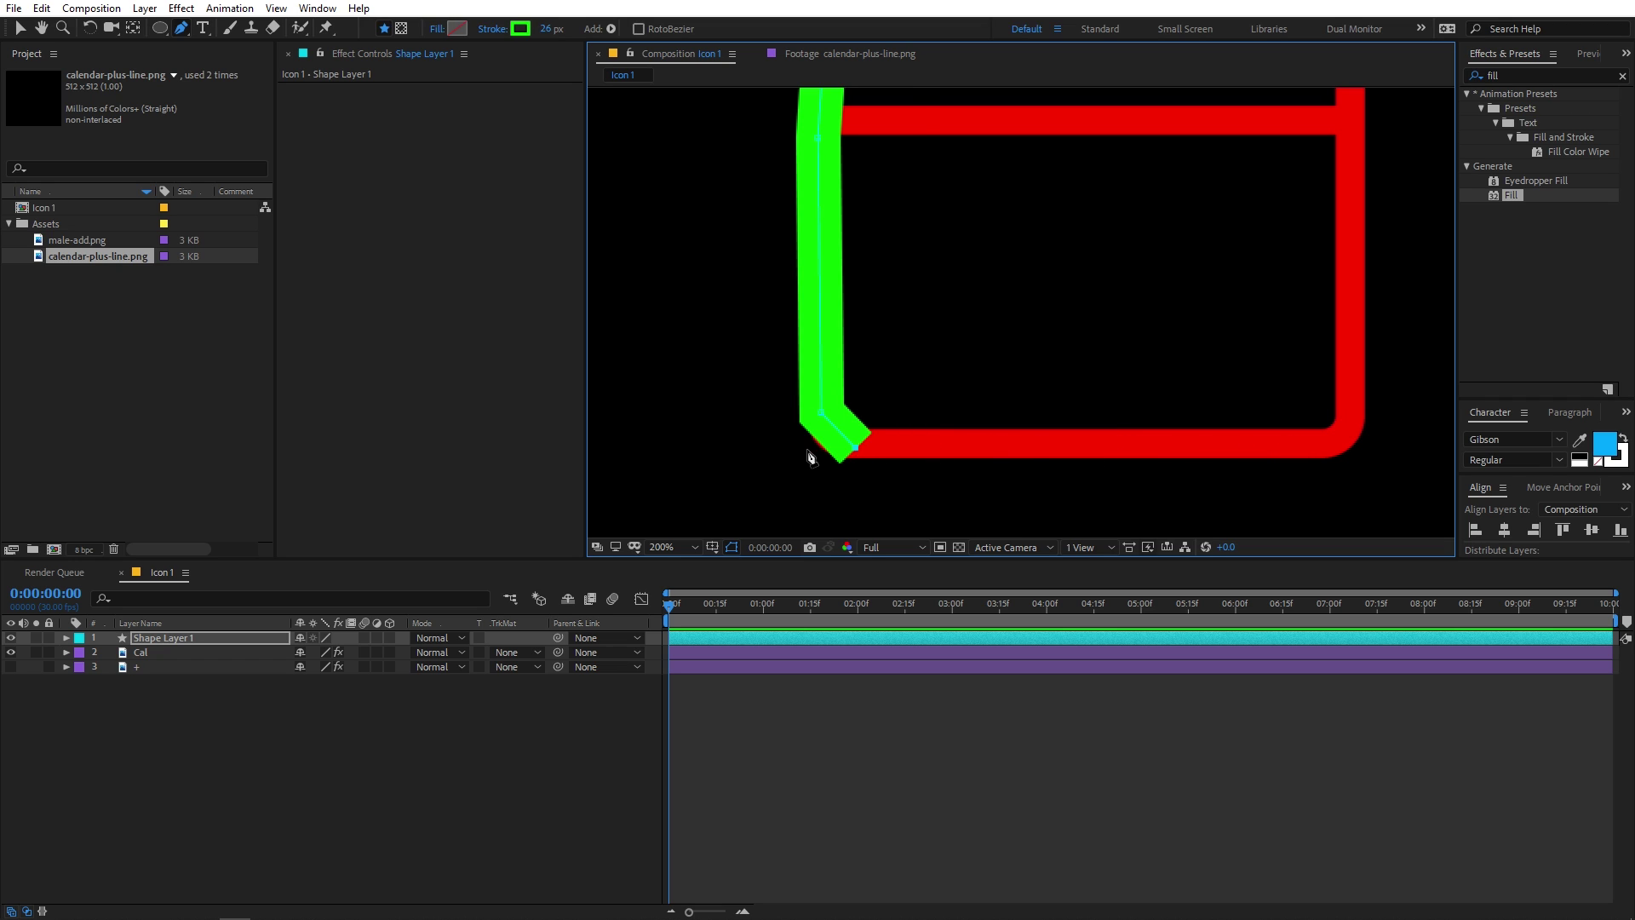
drag(855, 447, 847, 452)
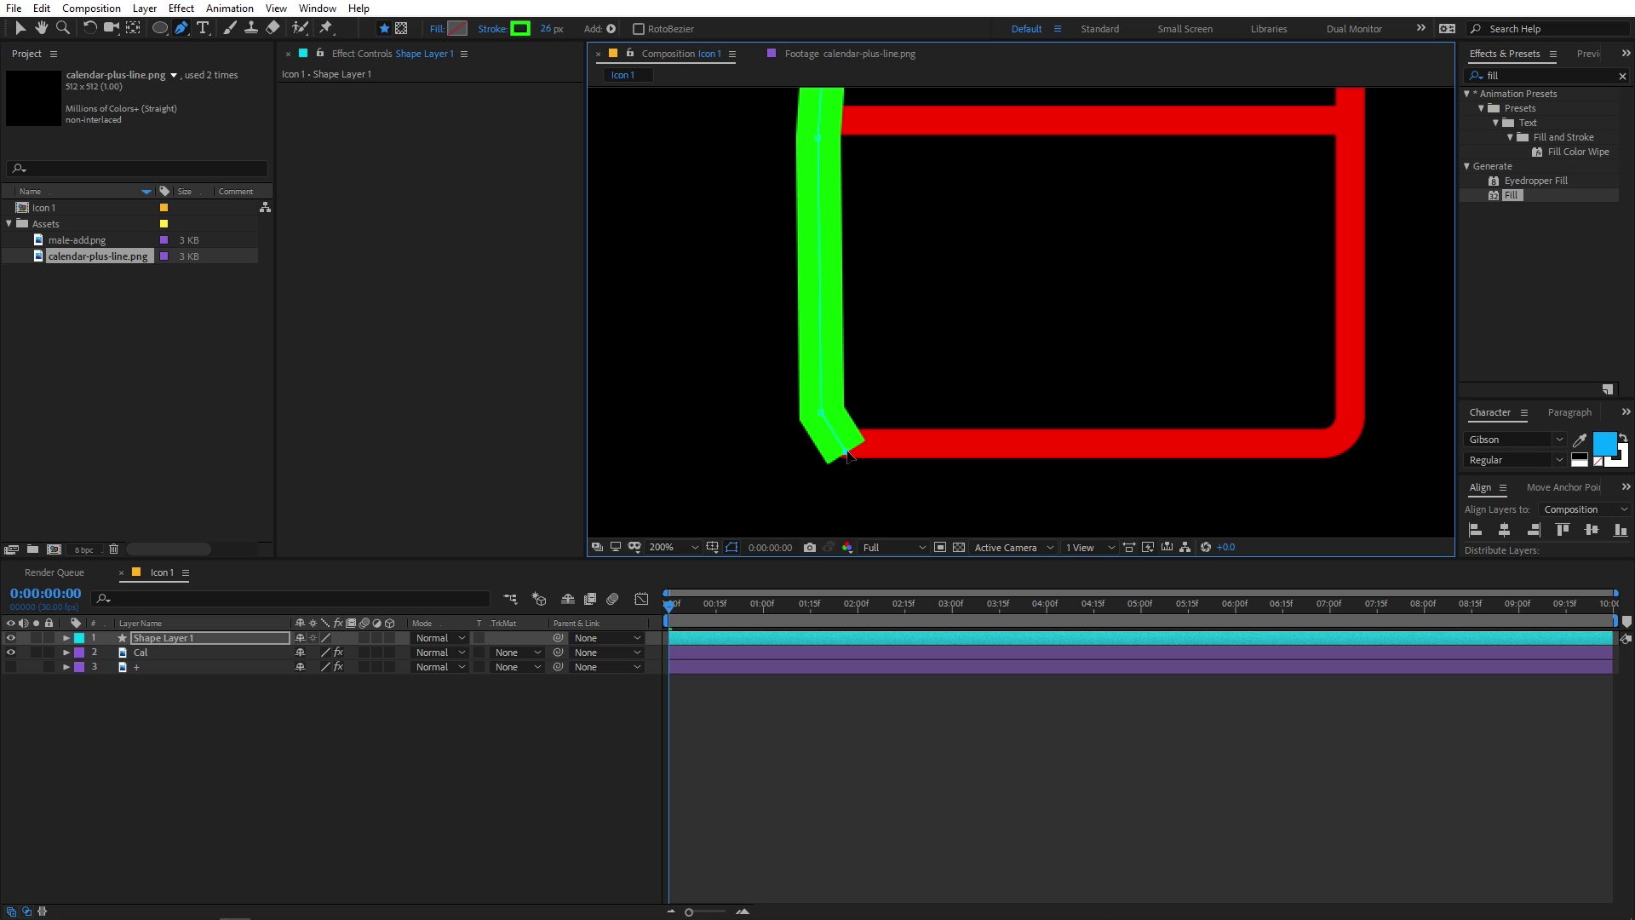
click(1312, 441)
Step: Finish the outline around the top-right corner and tab, then adjust the bottom-right and top-left points
drag(1286, 424, 968, 402)
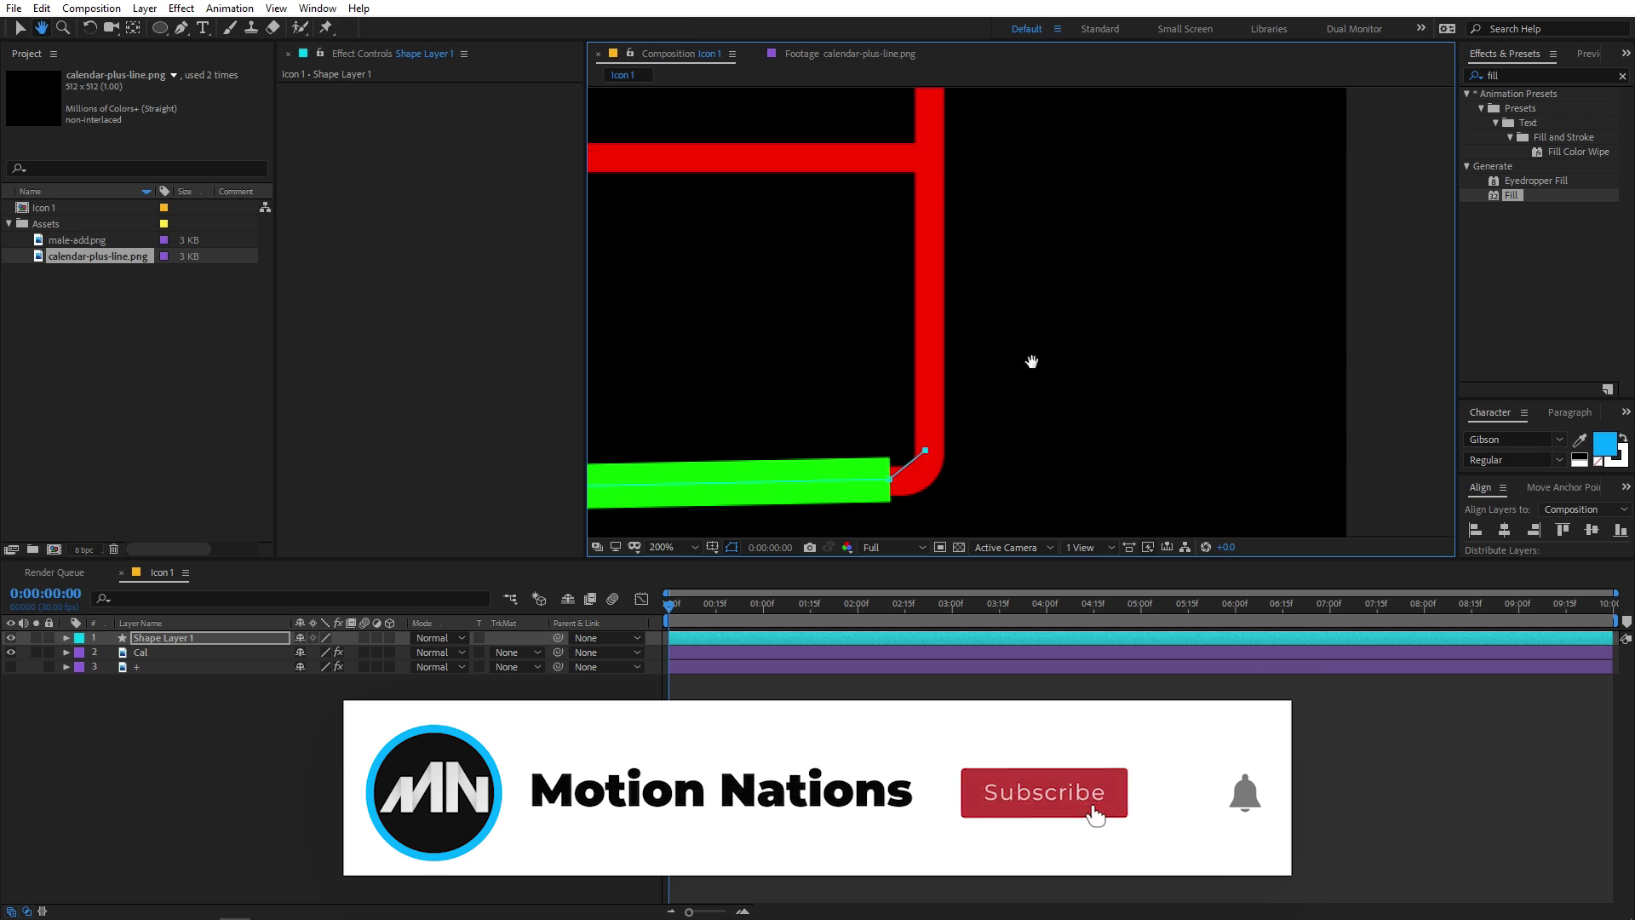
scroll(978, 292, up, 5)
click(946, 206)
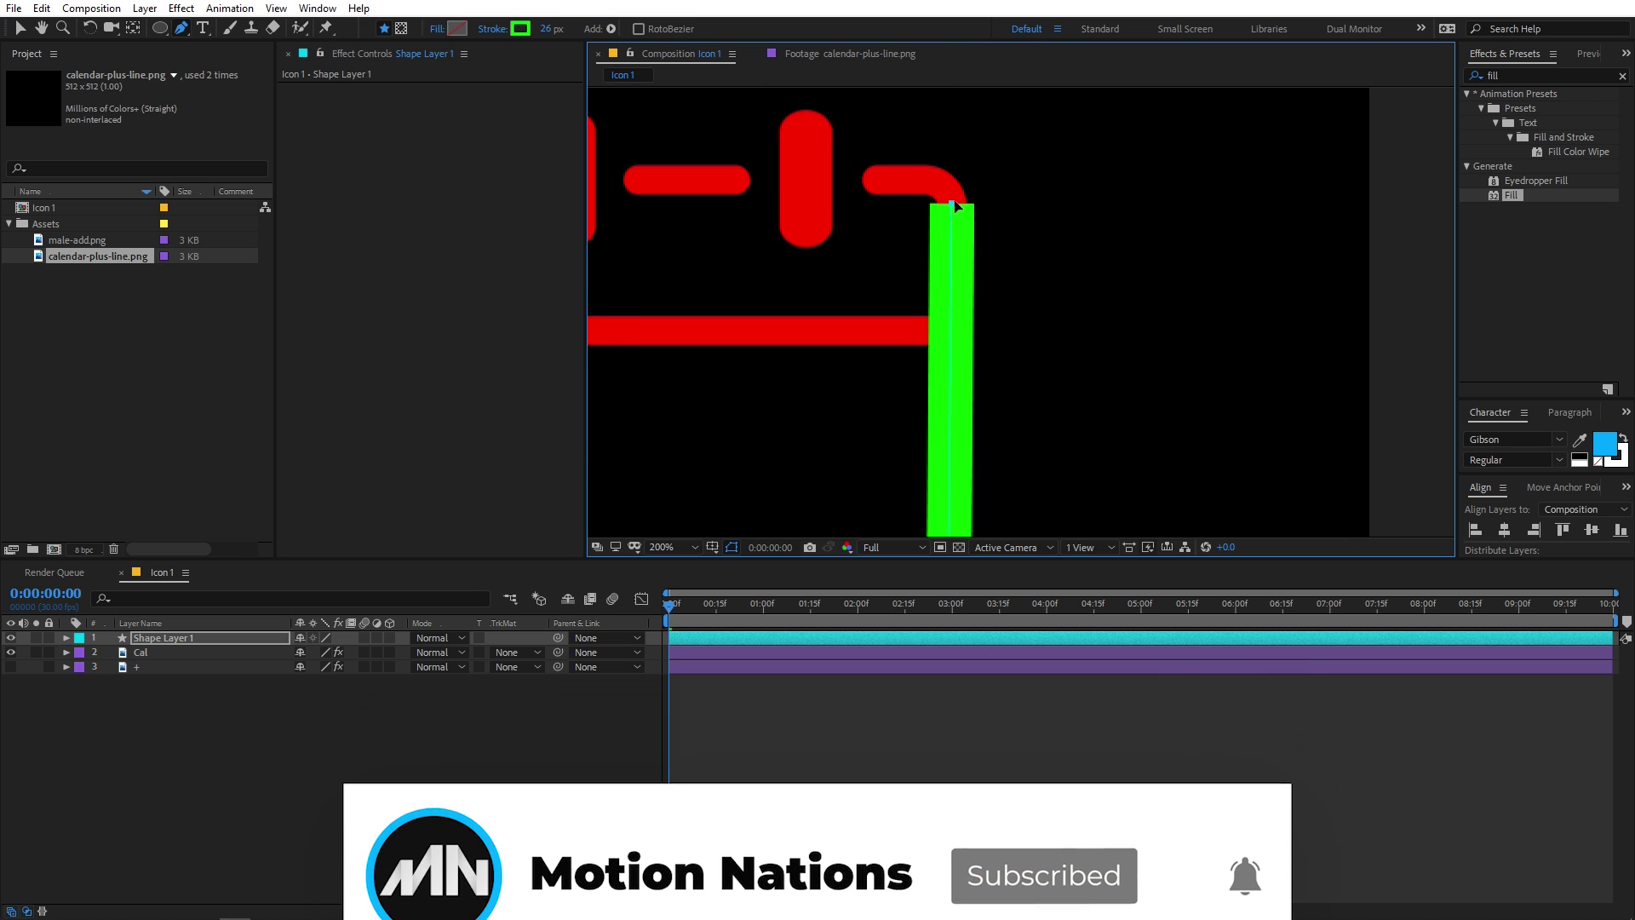
click(907, 175)
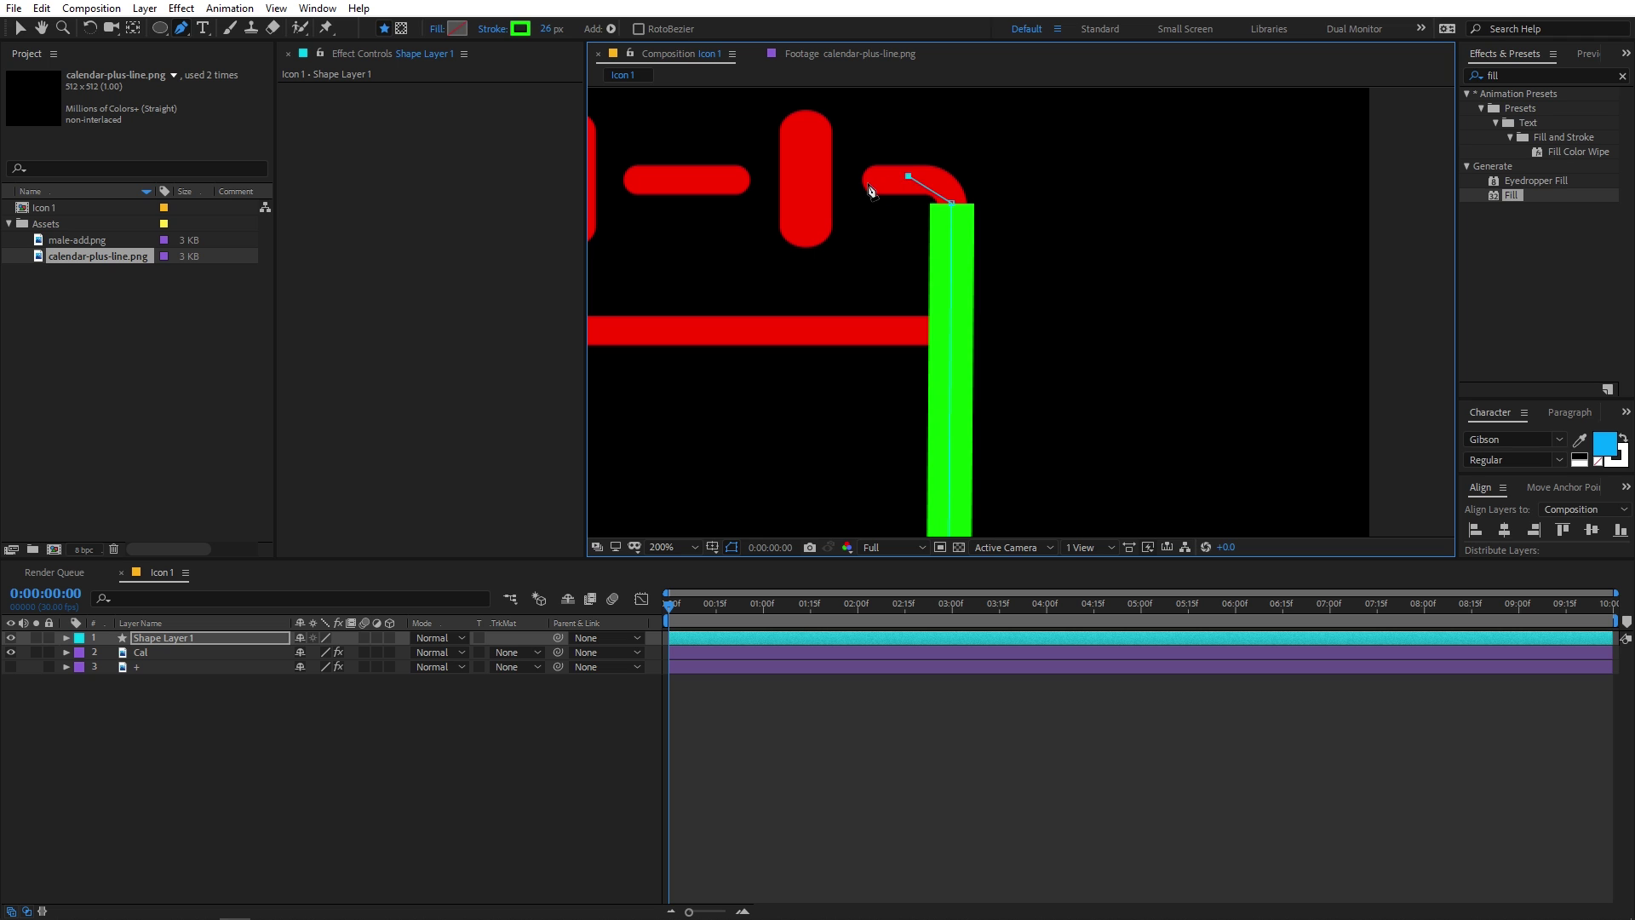
click(859, 177)
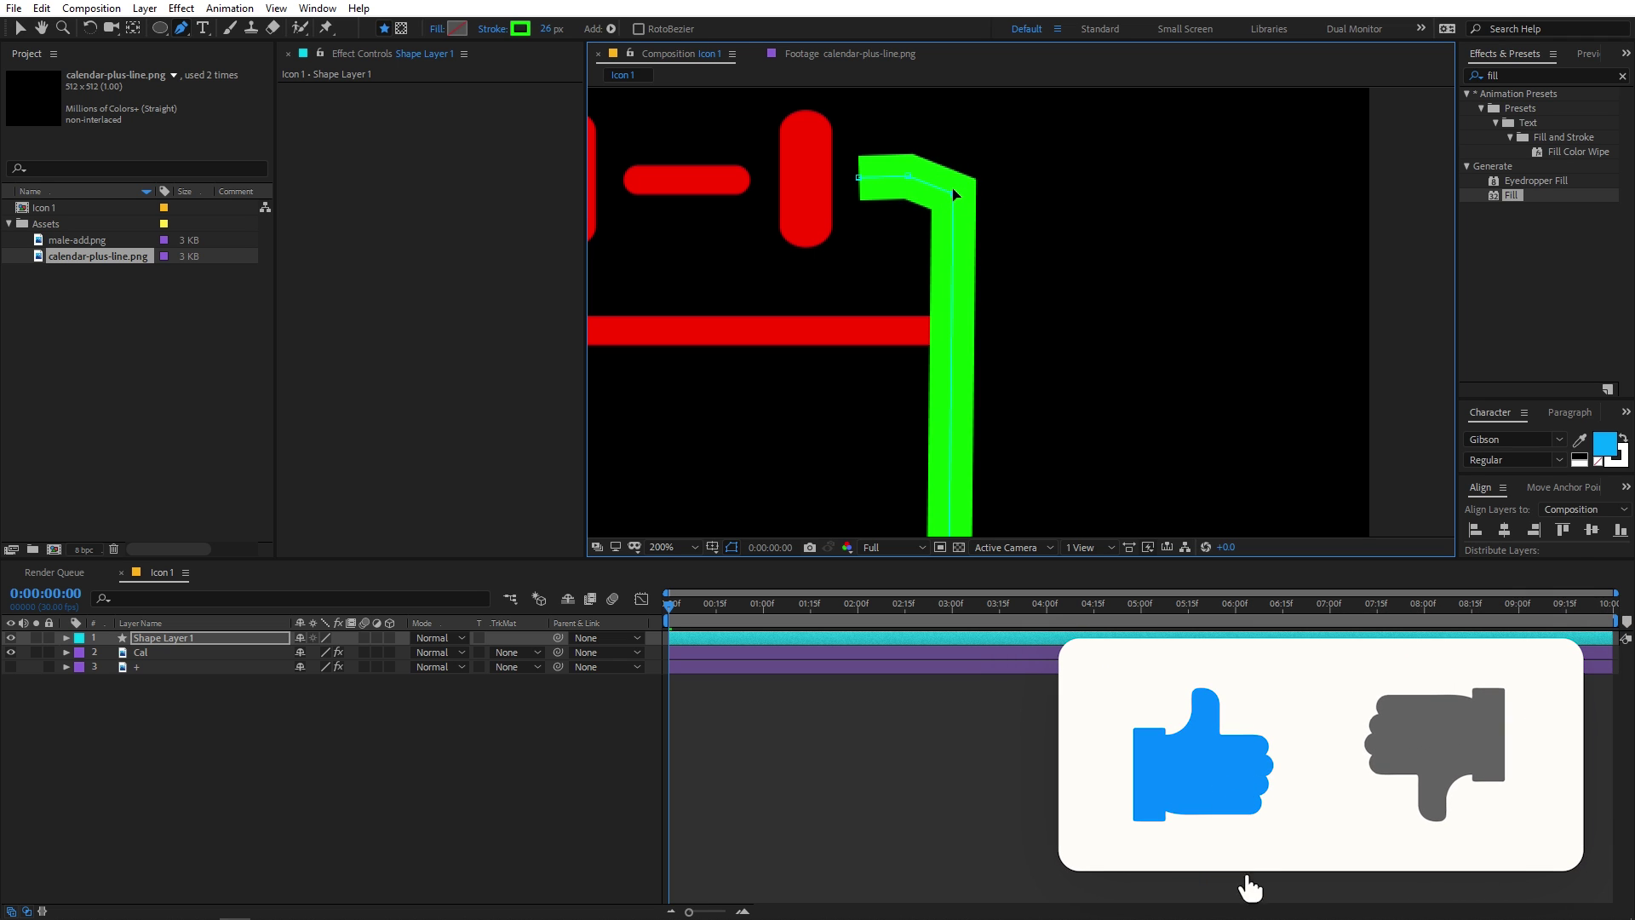
scroll(995, 212, down, 2)
key(h)
drag(810, 330, 882, 319)
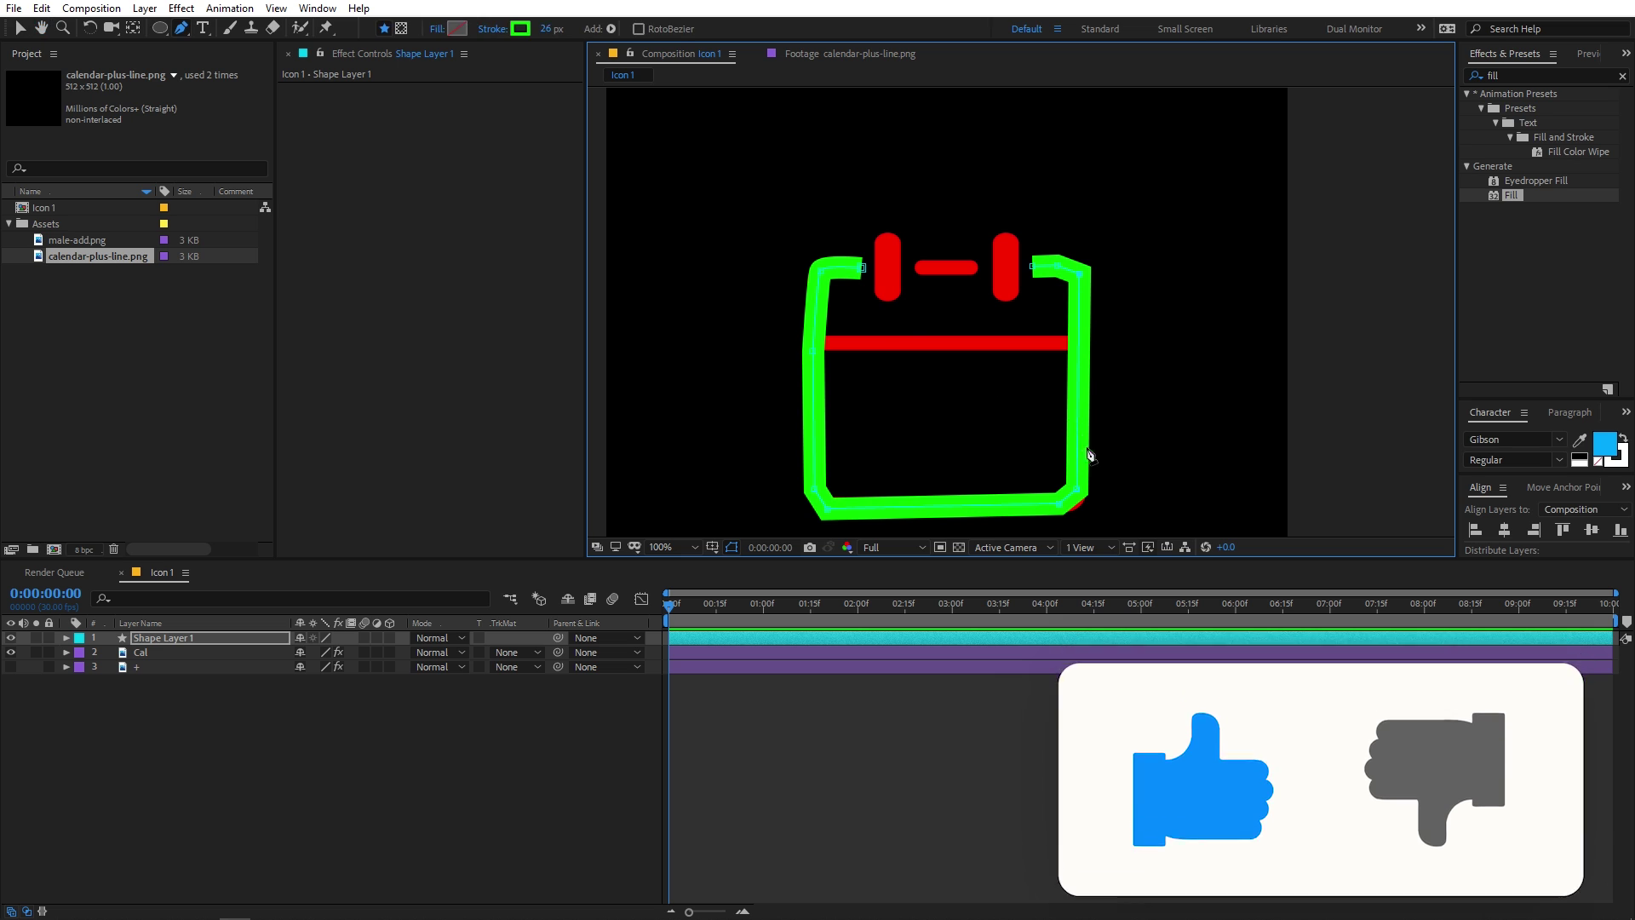
scroll(1098, 367, up, 2)
key(g)
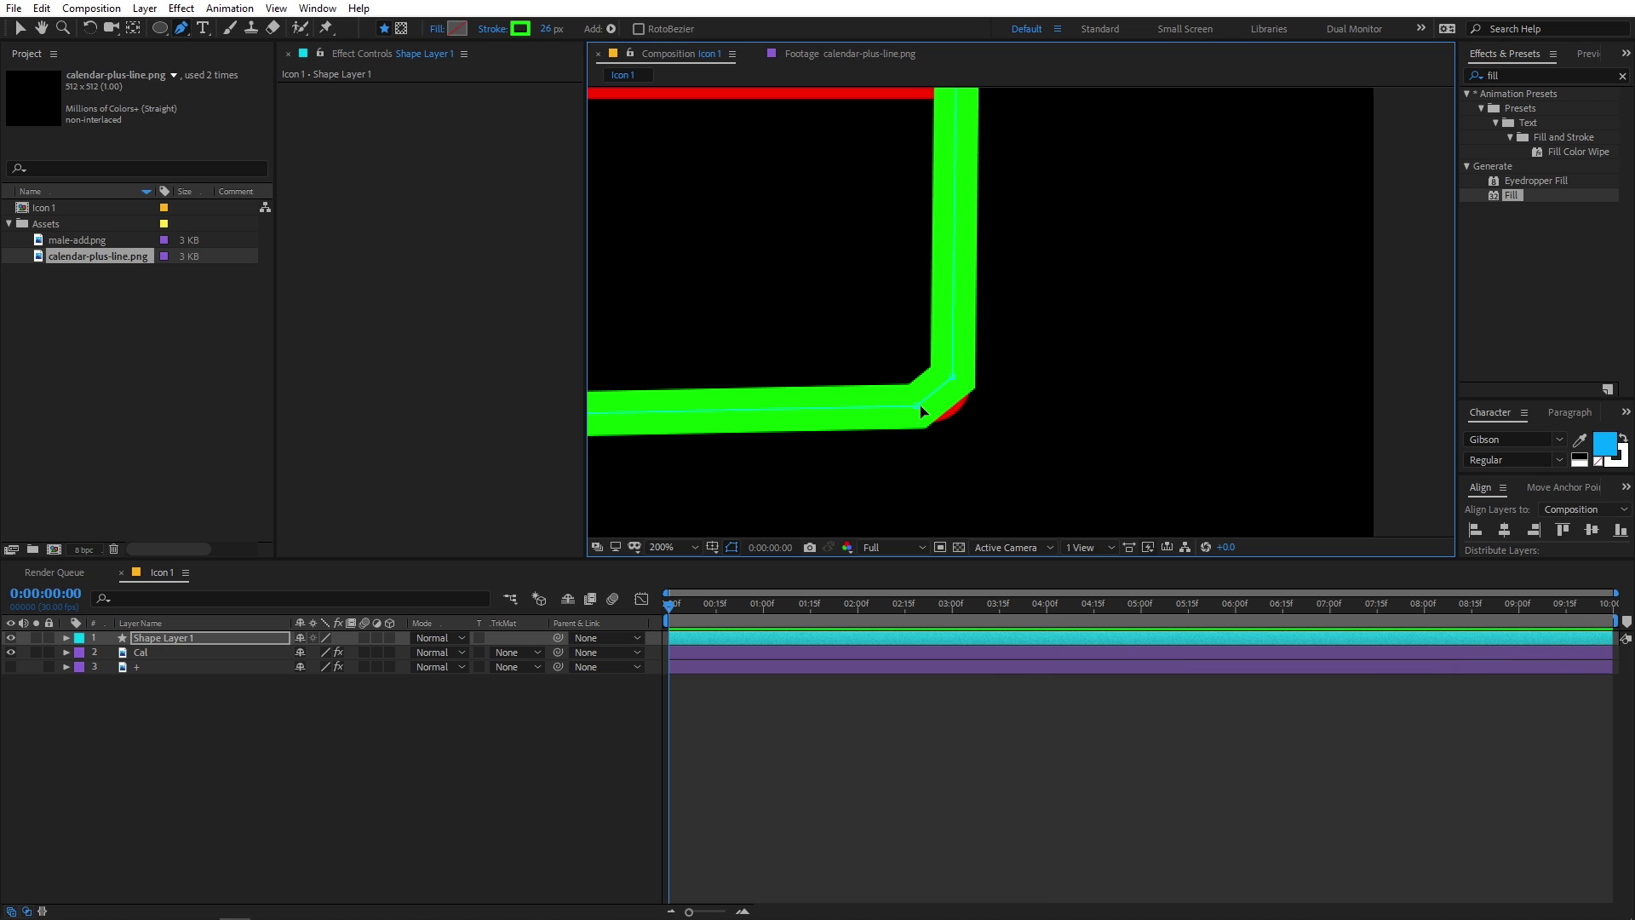
drag(922, 413, 959, 379)
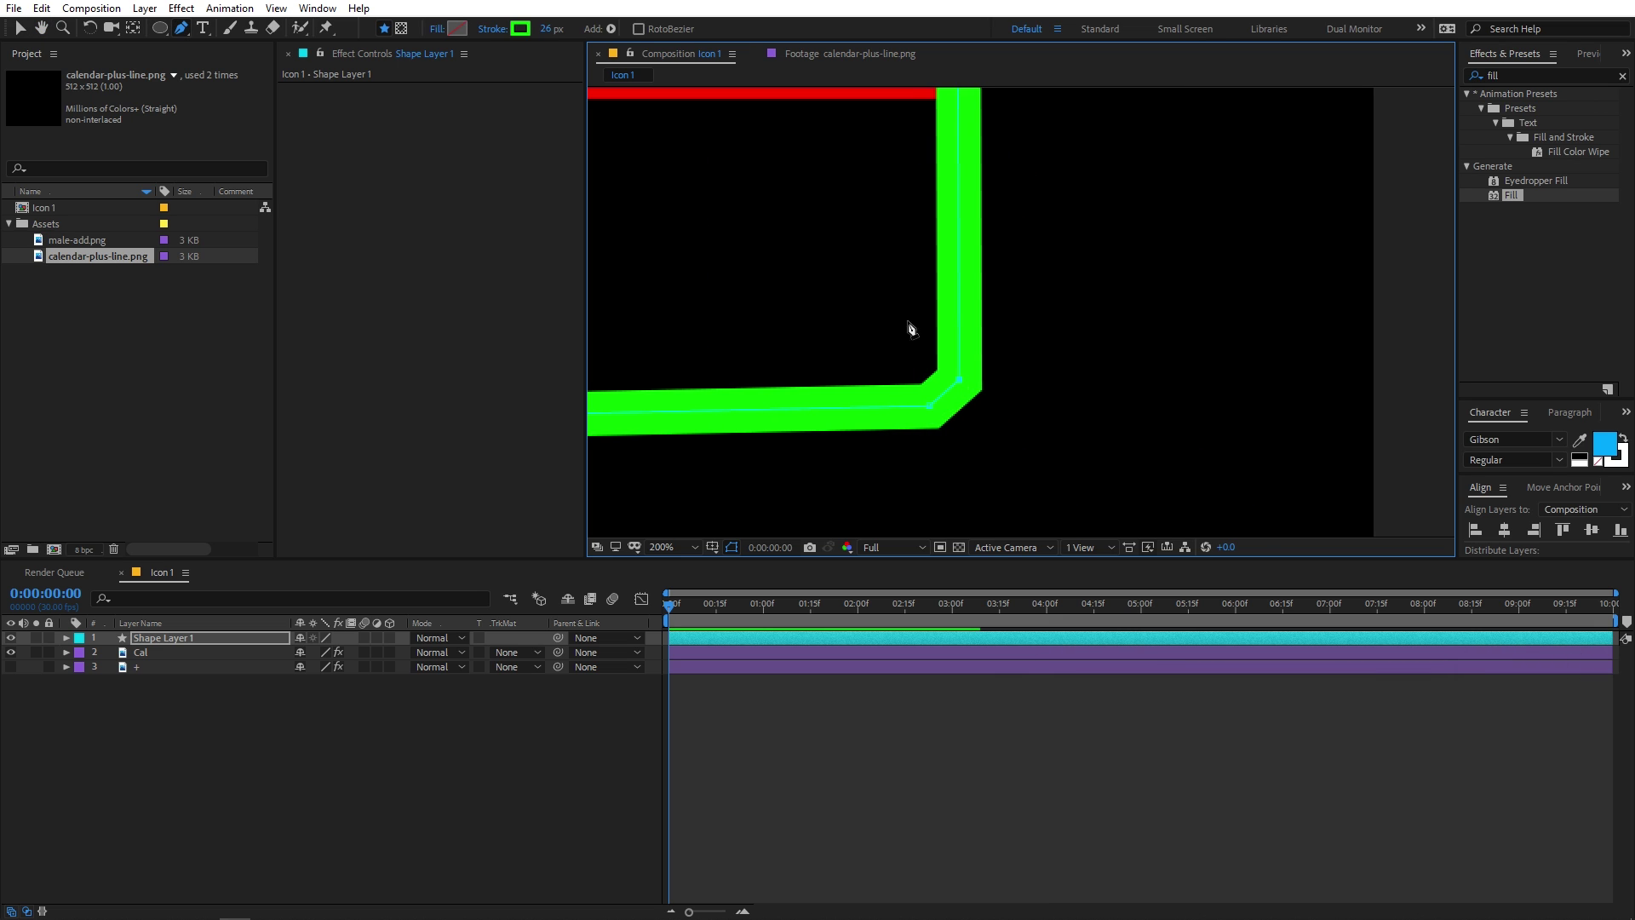
scroll(911, 329, up, 5)
scroll(911, 329, left, 5)
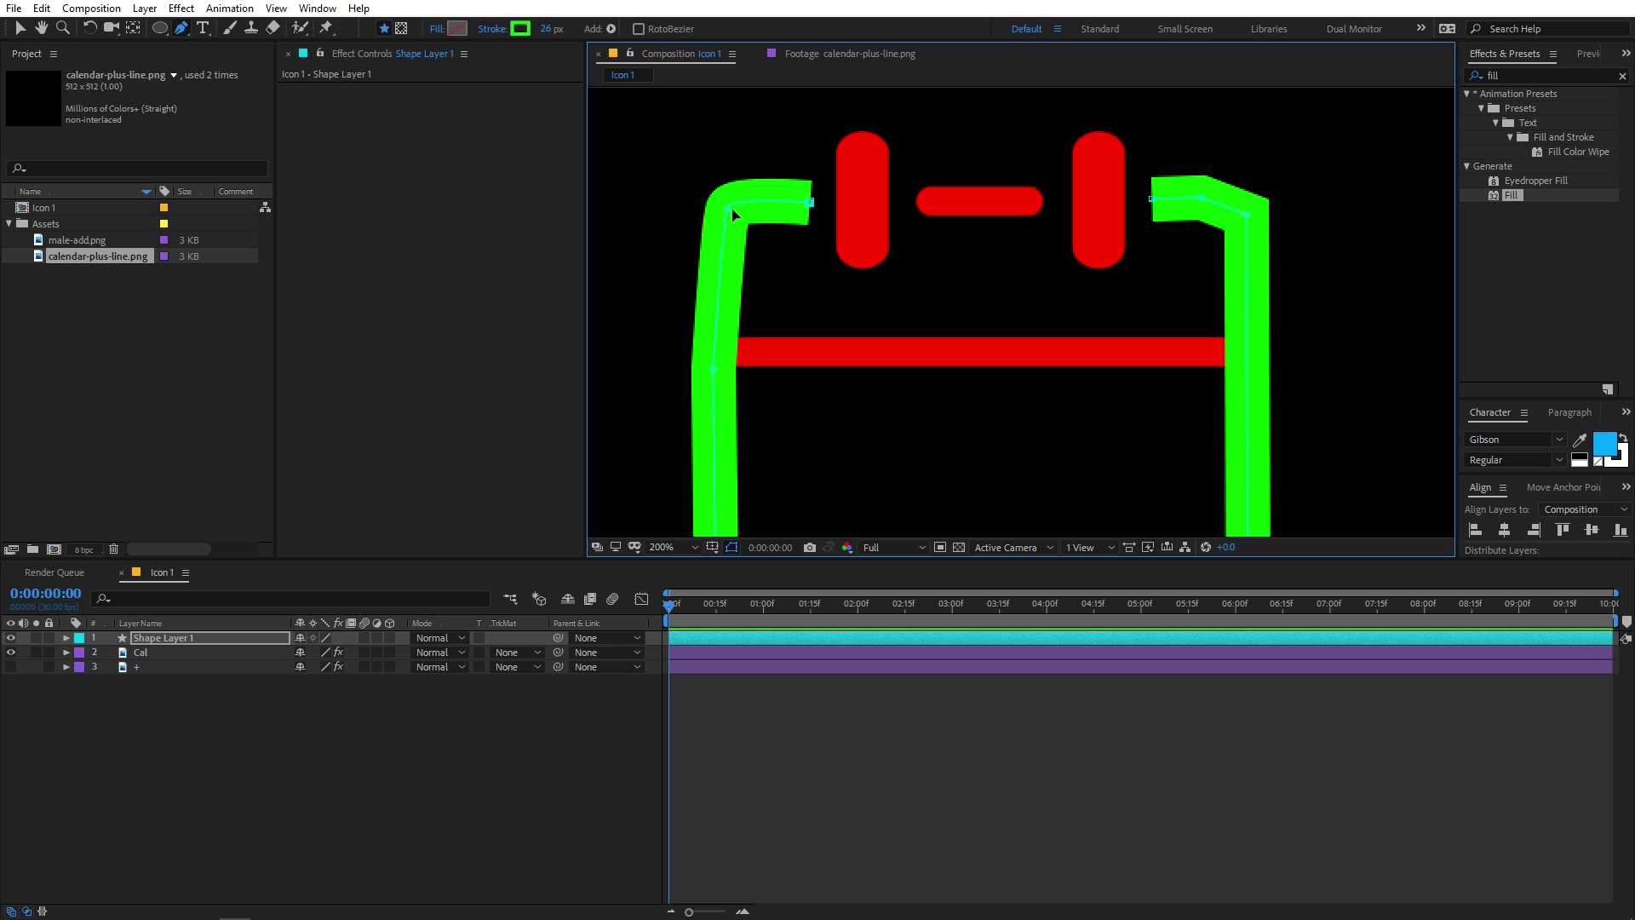
drag(734, 214, 733, 208)
scroll(792, 213, down, 2)
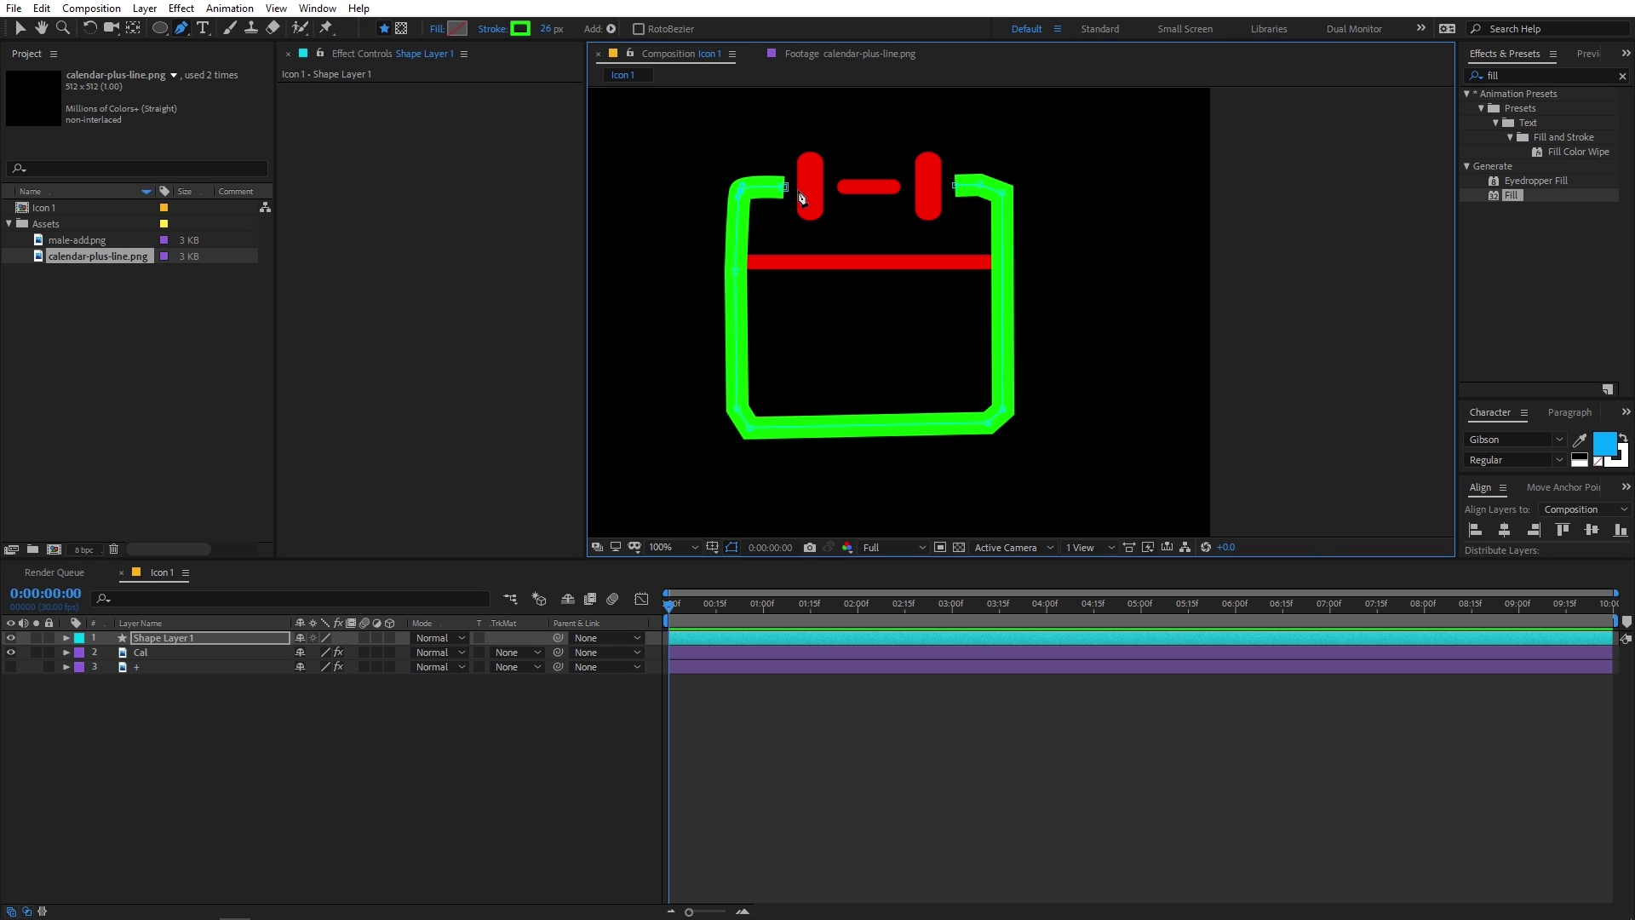
click(848, 722)
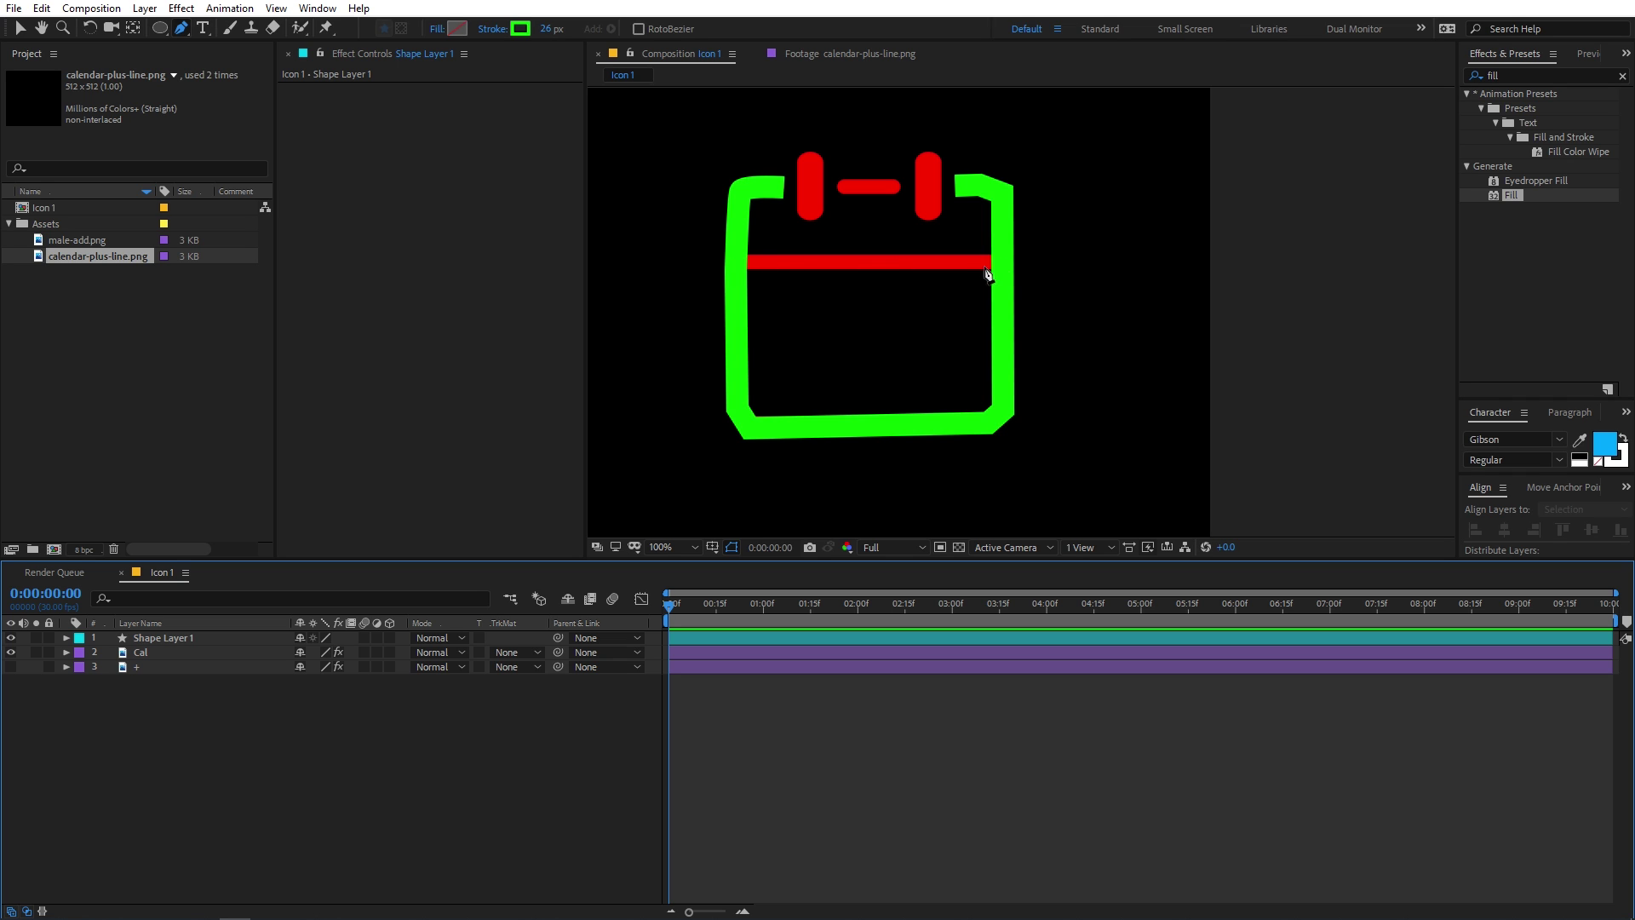
Step: Change the stroke colour to blue 2A00FF and draw a line over the red divider bar
click(519, 29)
drag(314, 437, 308, 452)
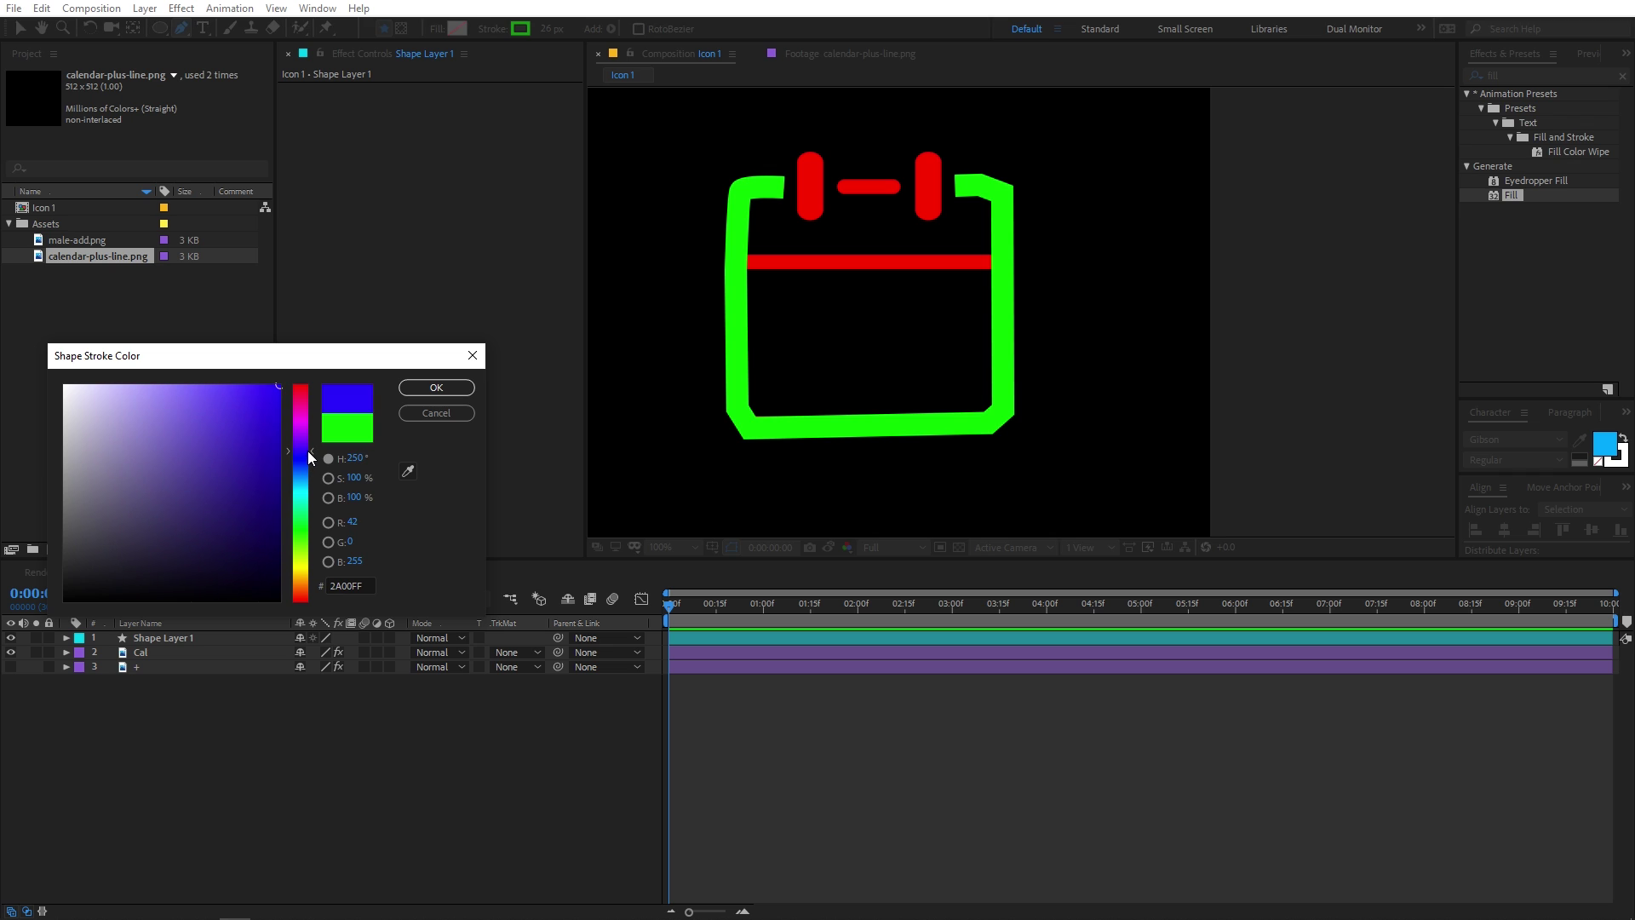
click(436, 387)
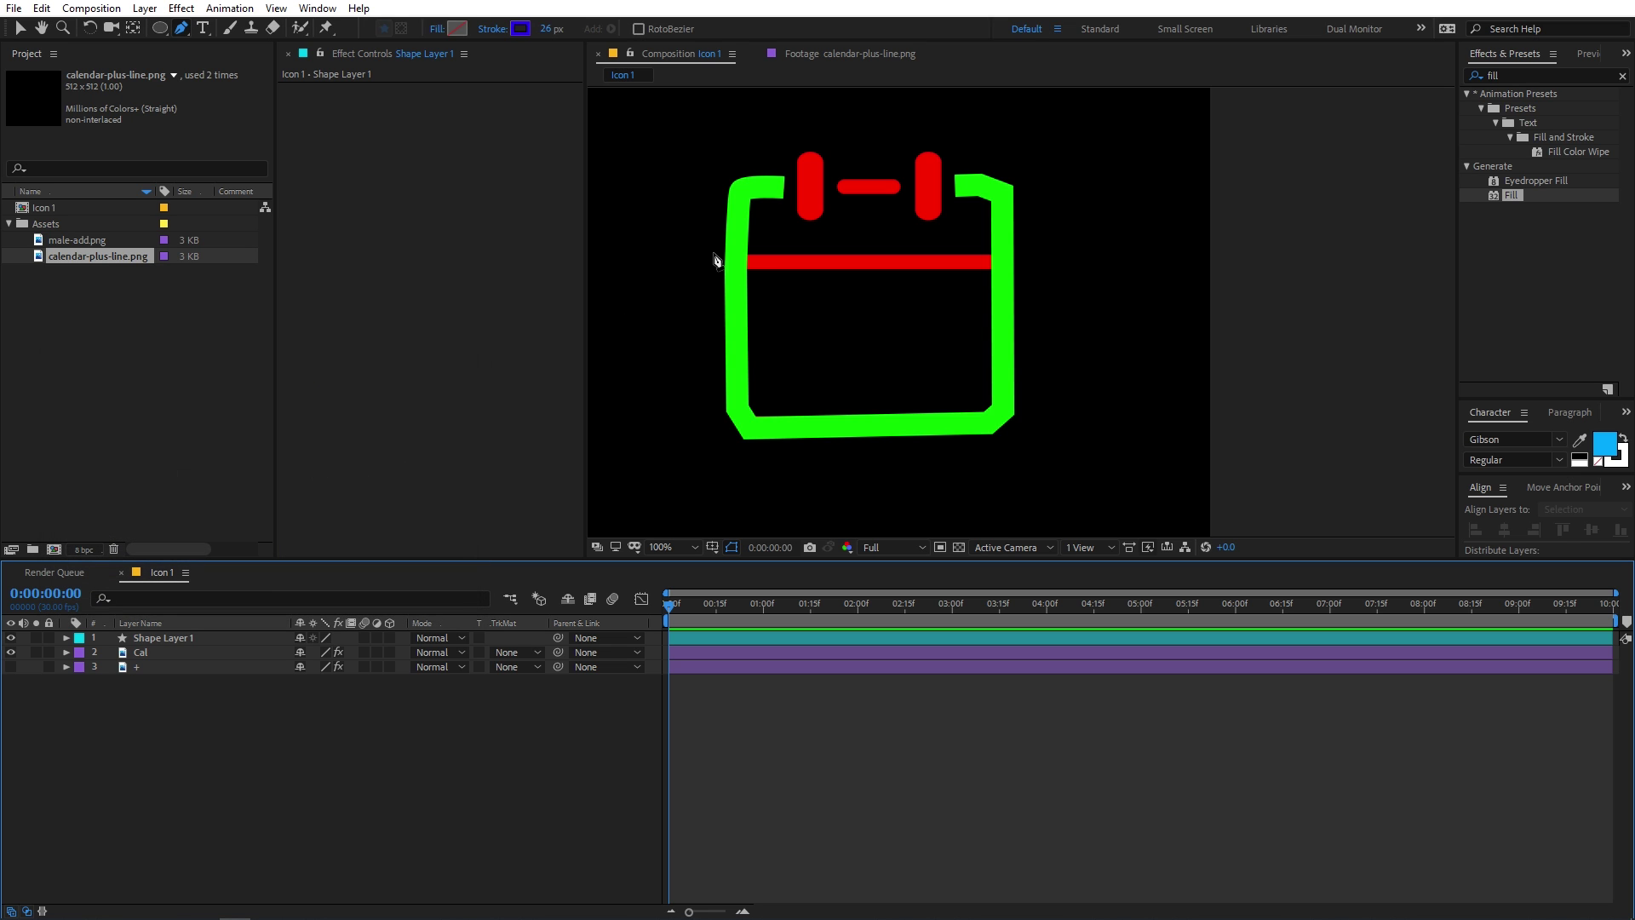
click(733, 261)
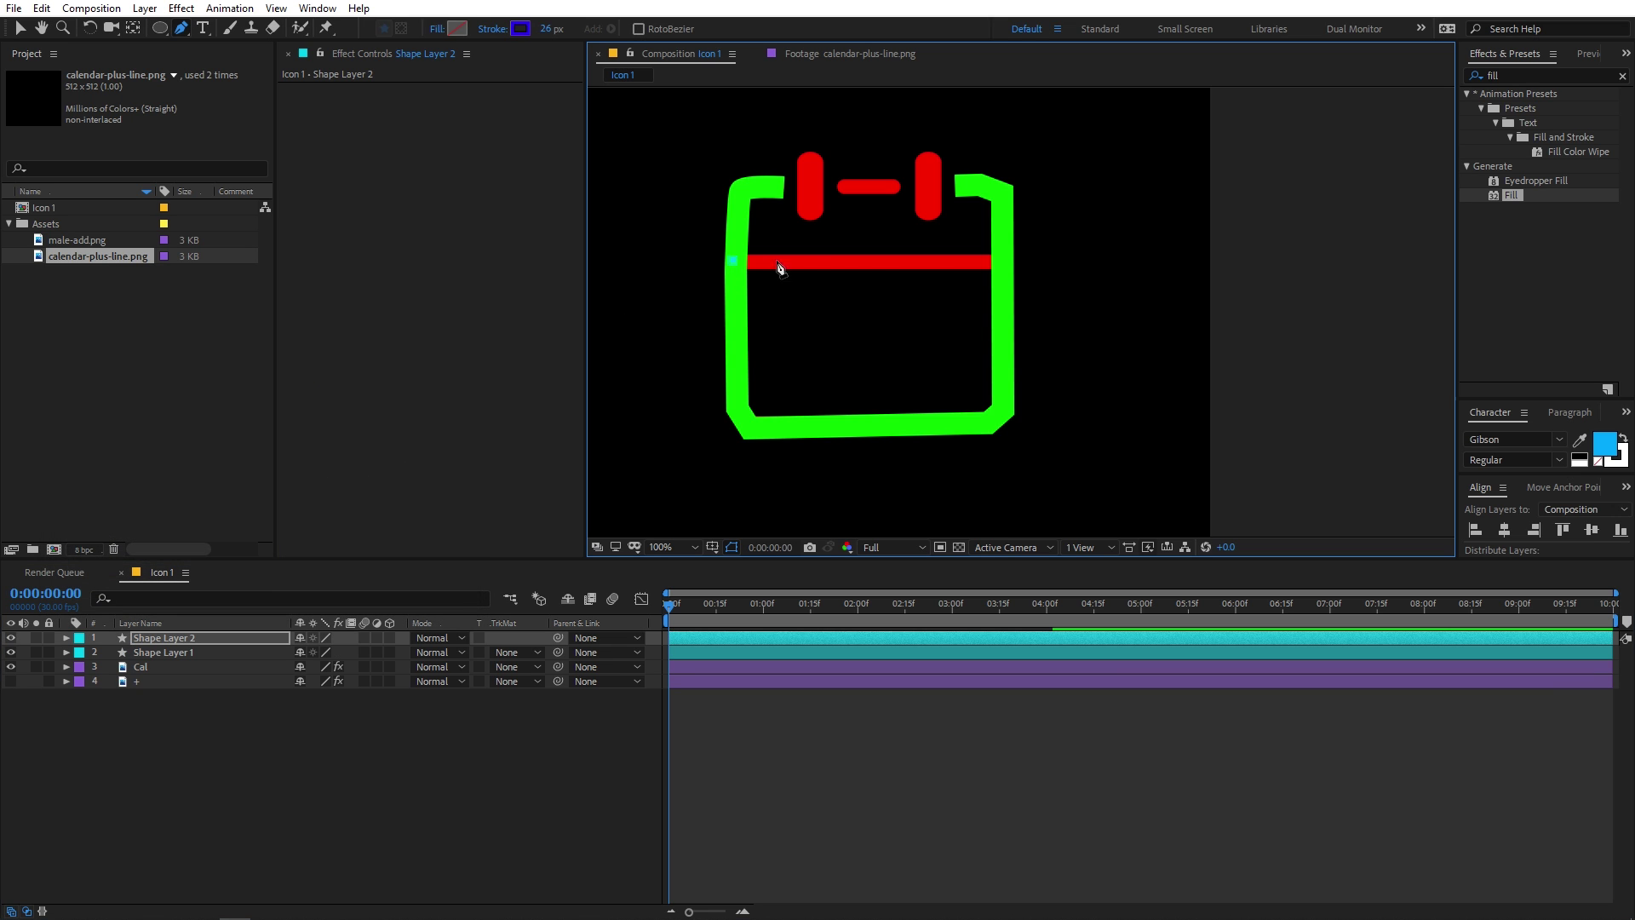
click(1007, 264)
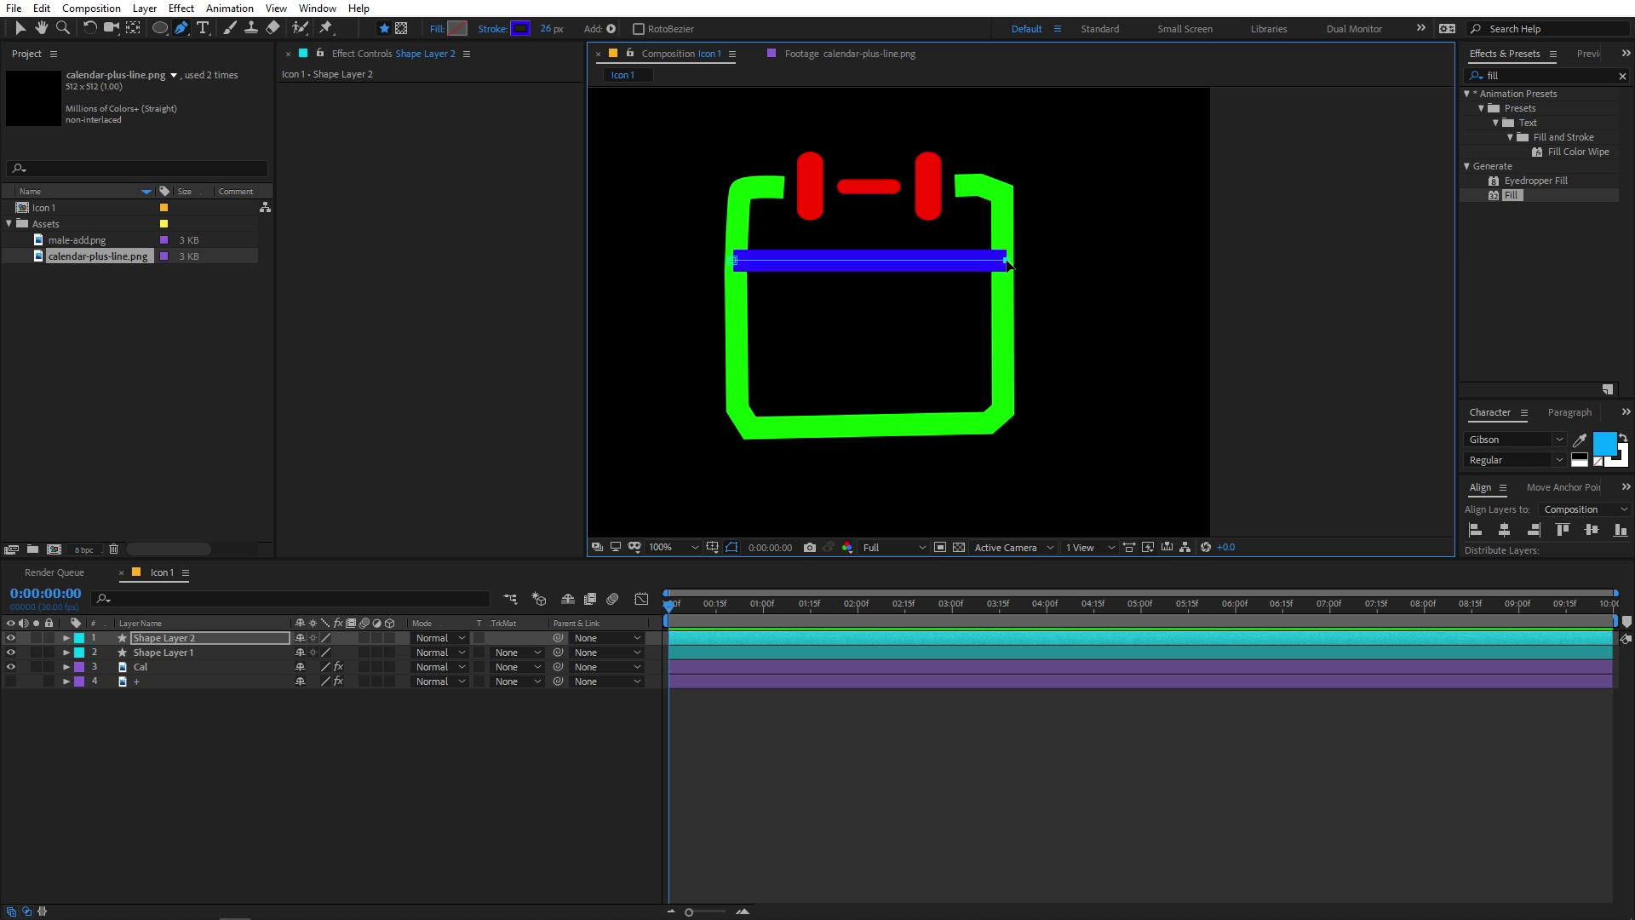
click(882, 733)
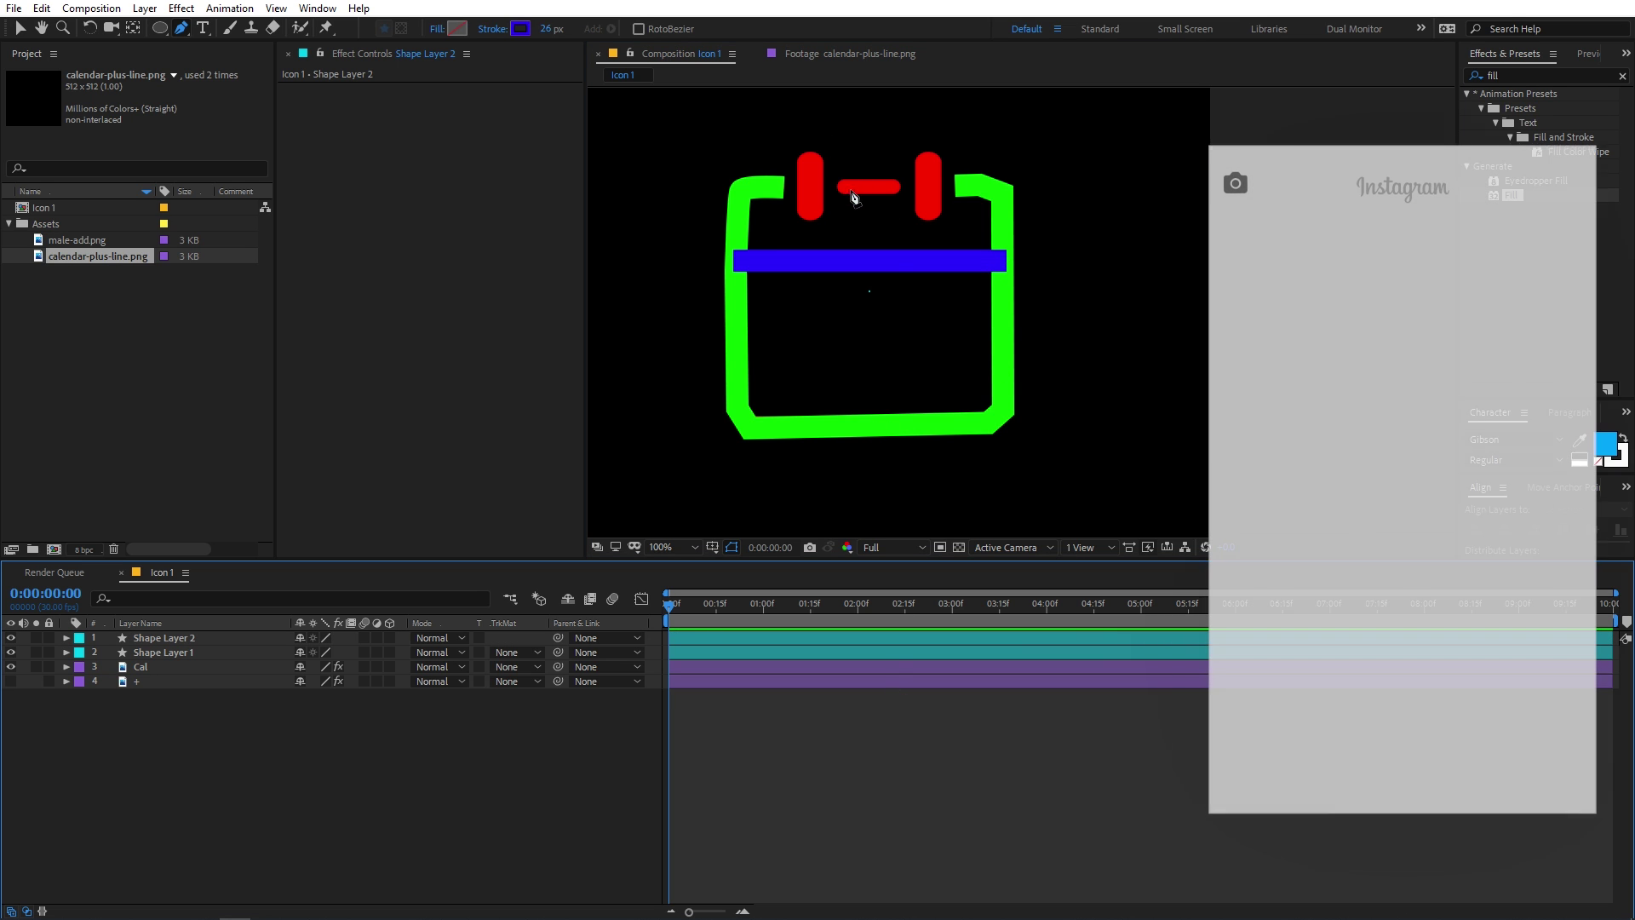
Step: Draw a line down the left tab and thicken the stroke from 26 to 36 px
click(809, 147)
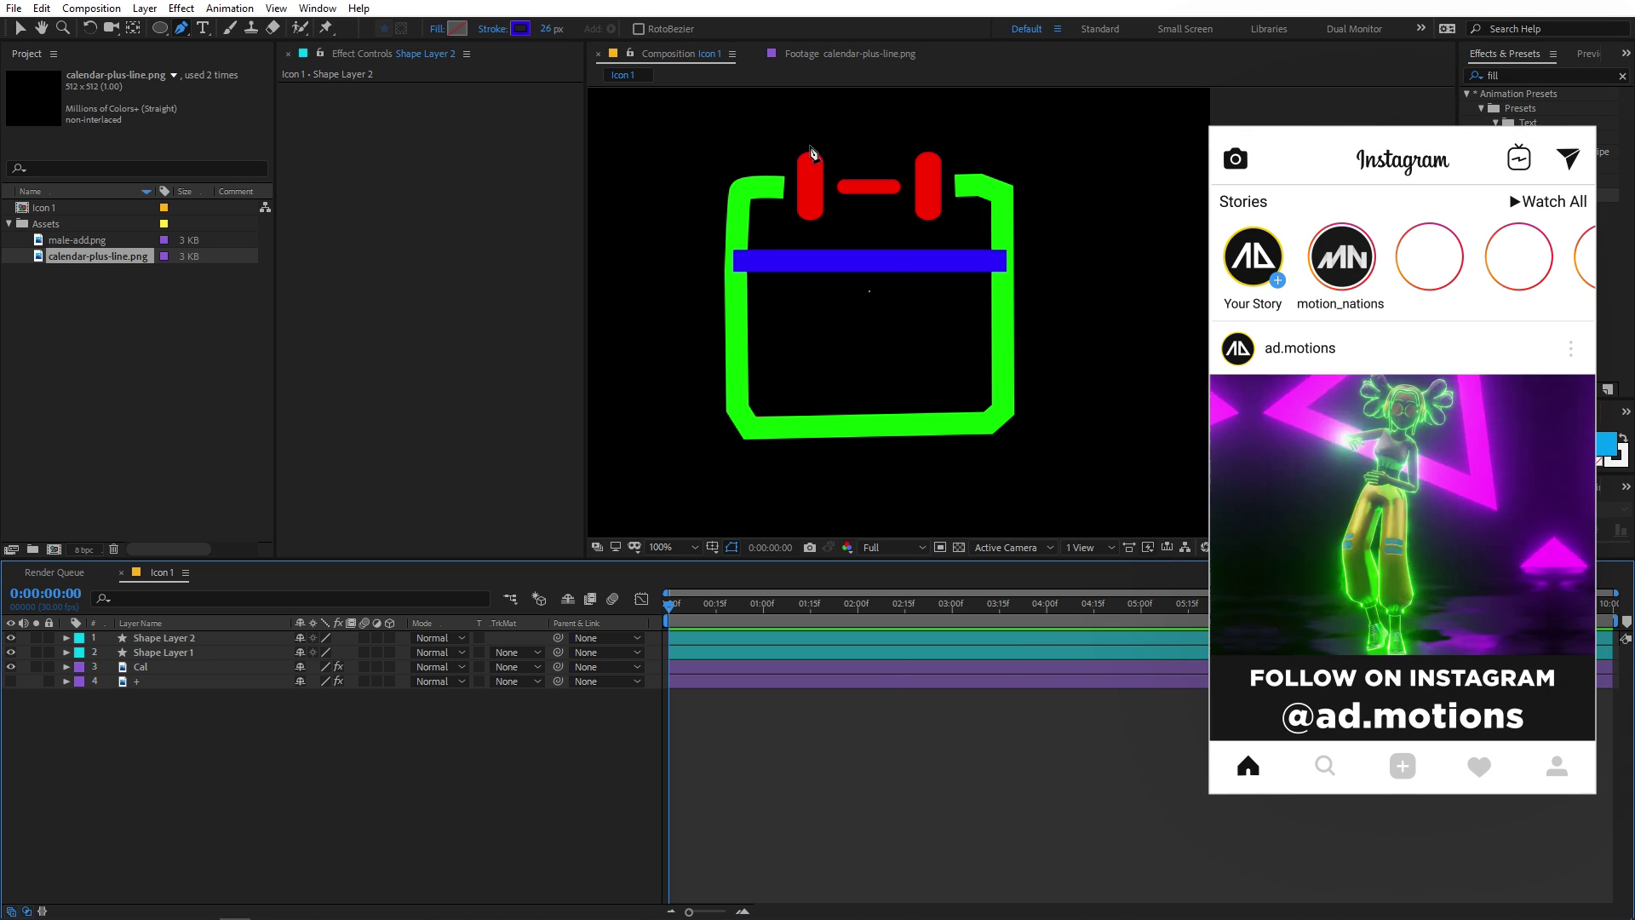
click(810, 226)
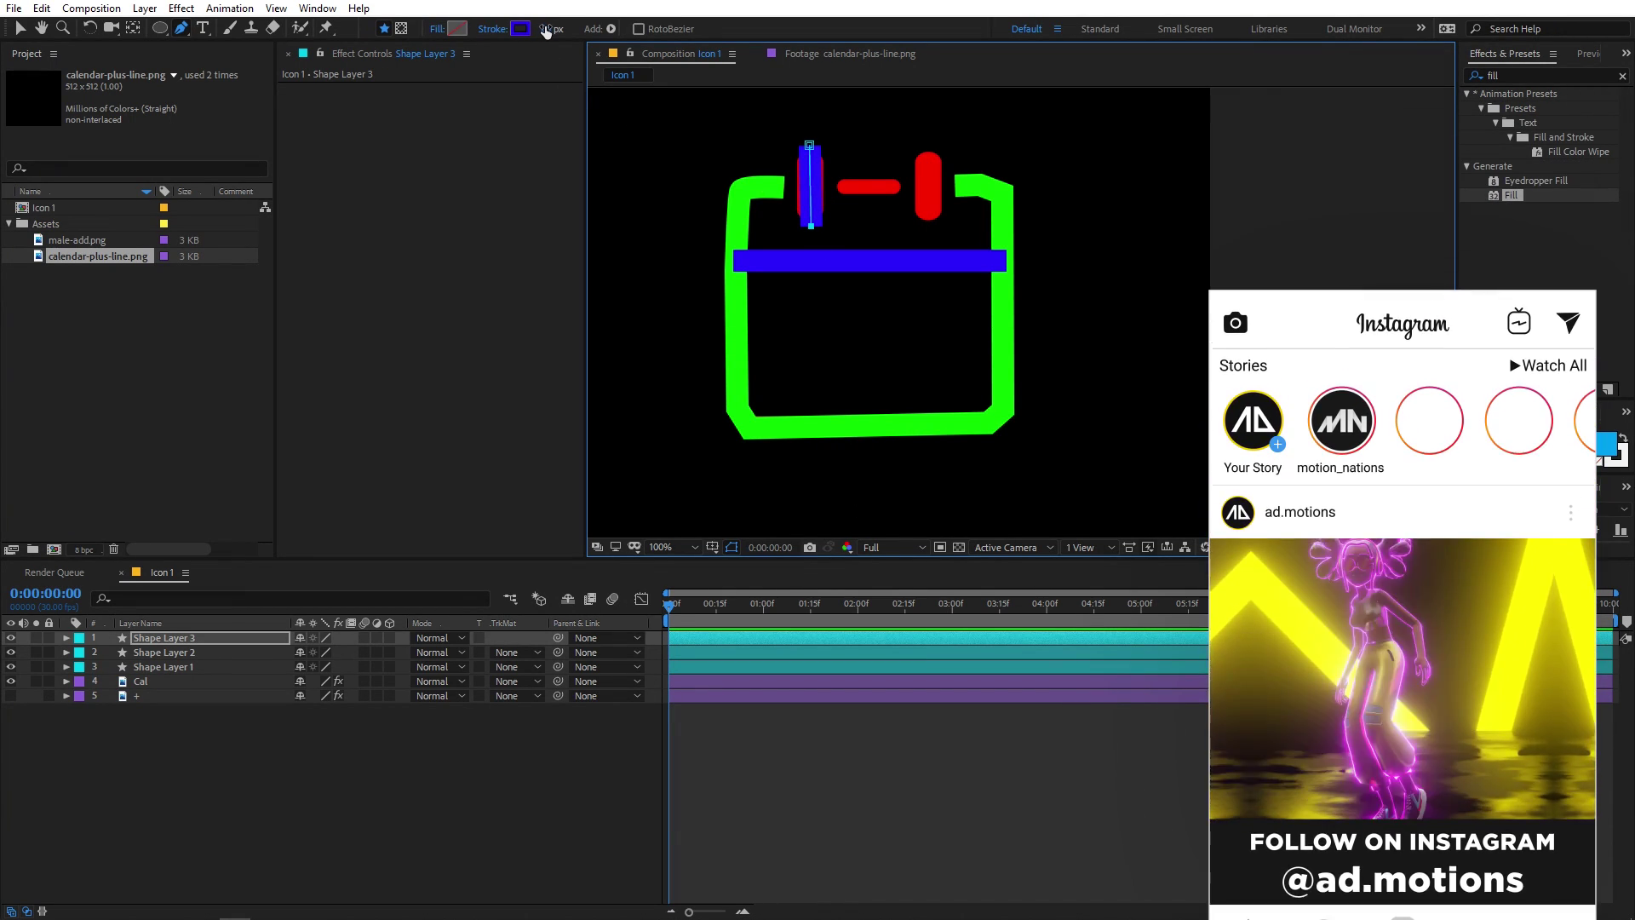
drag(546, 28, 560, 28)
click(872, 729)
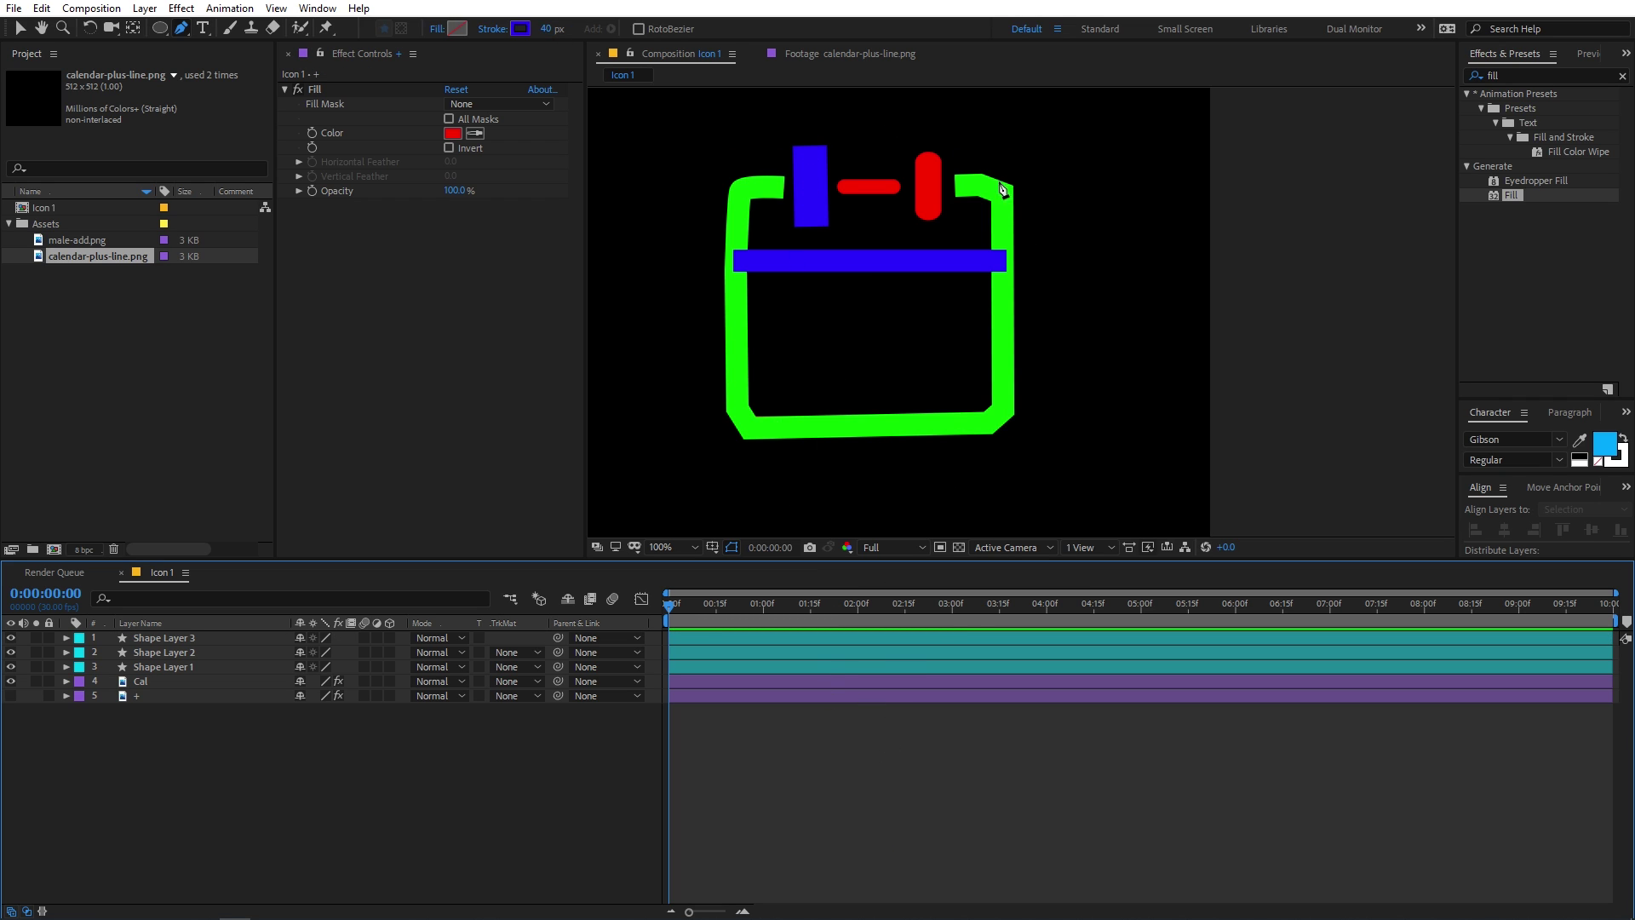
Step: Draw lines over the right tab and the small middle bar, then select the green outline layer
click(926, 146)
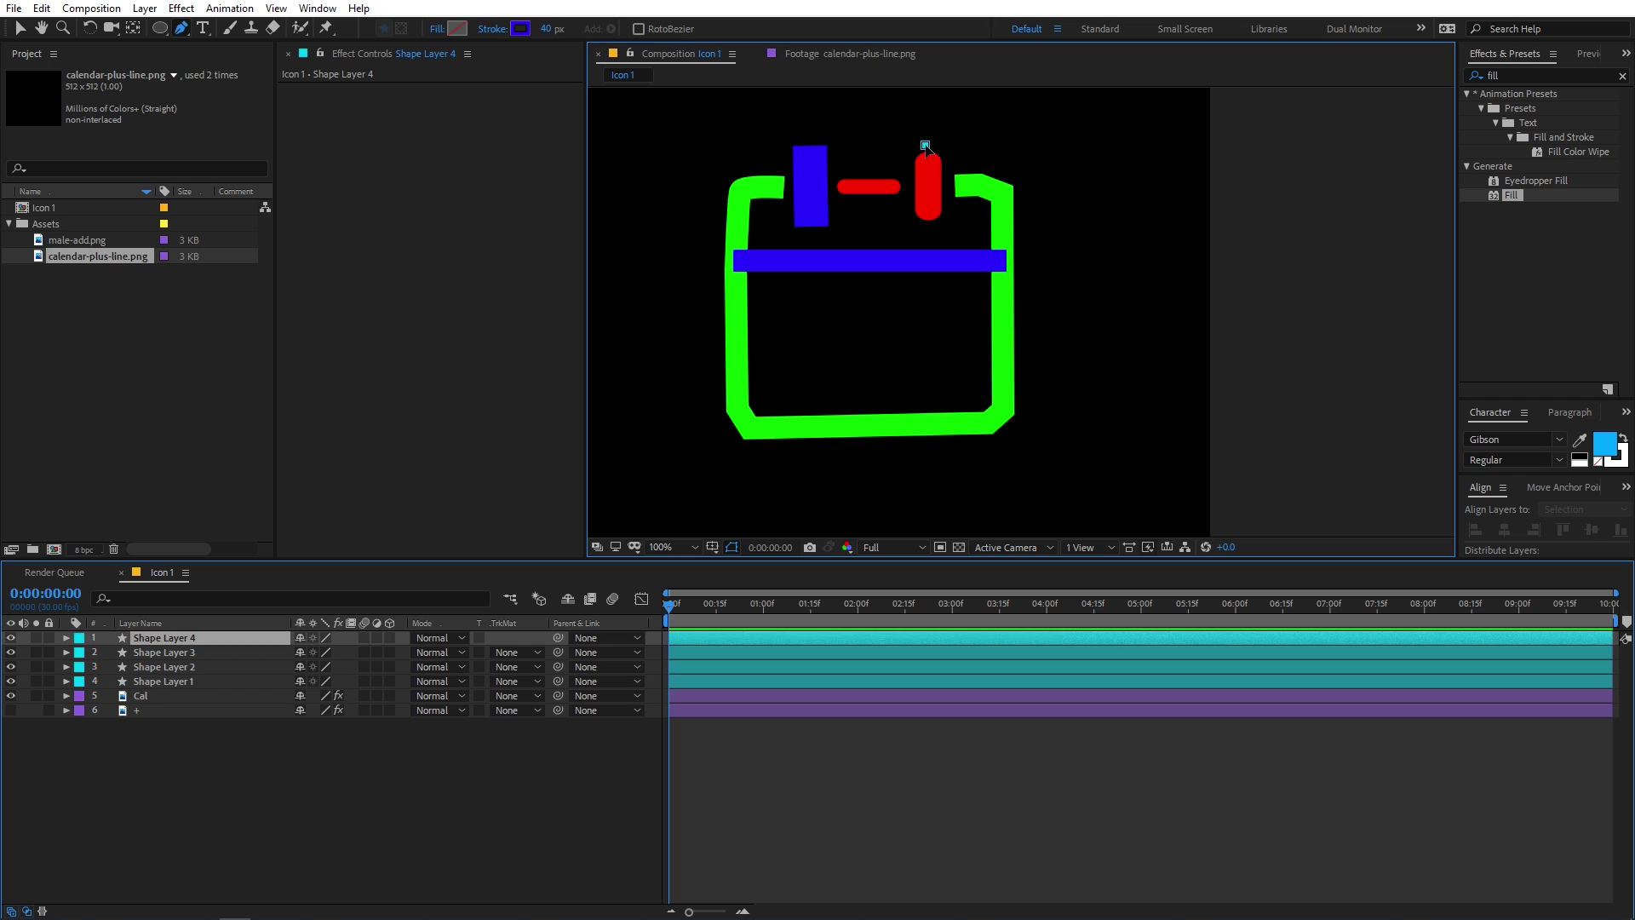
click(927, 225)
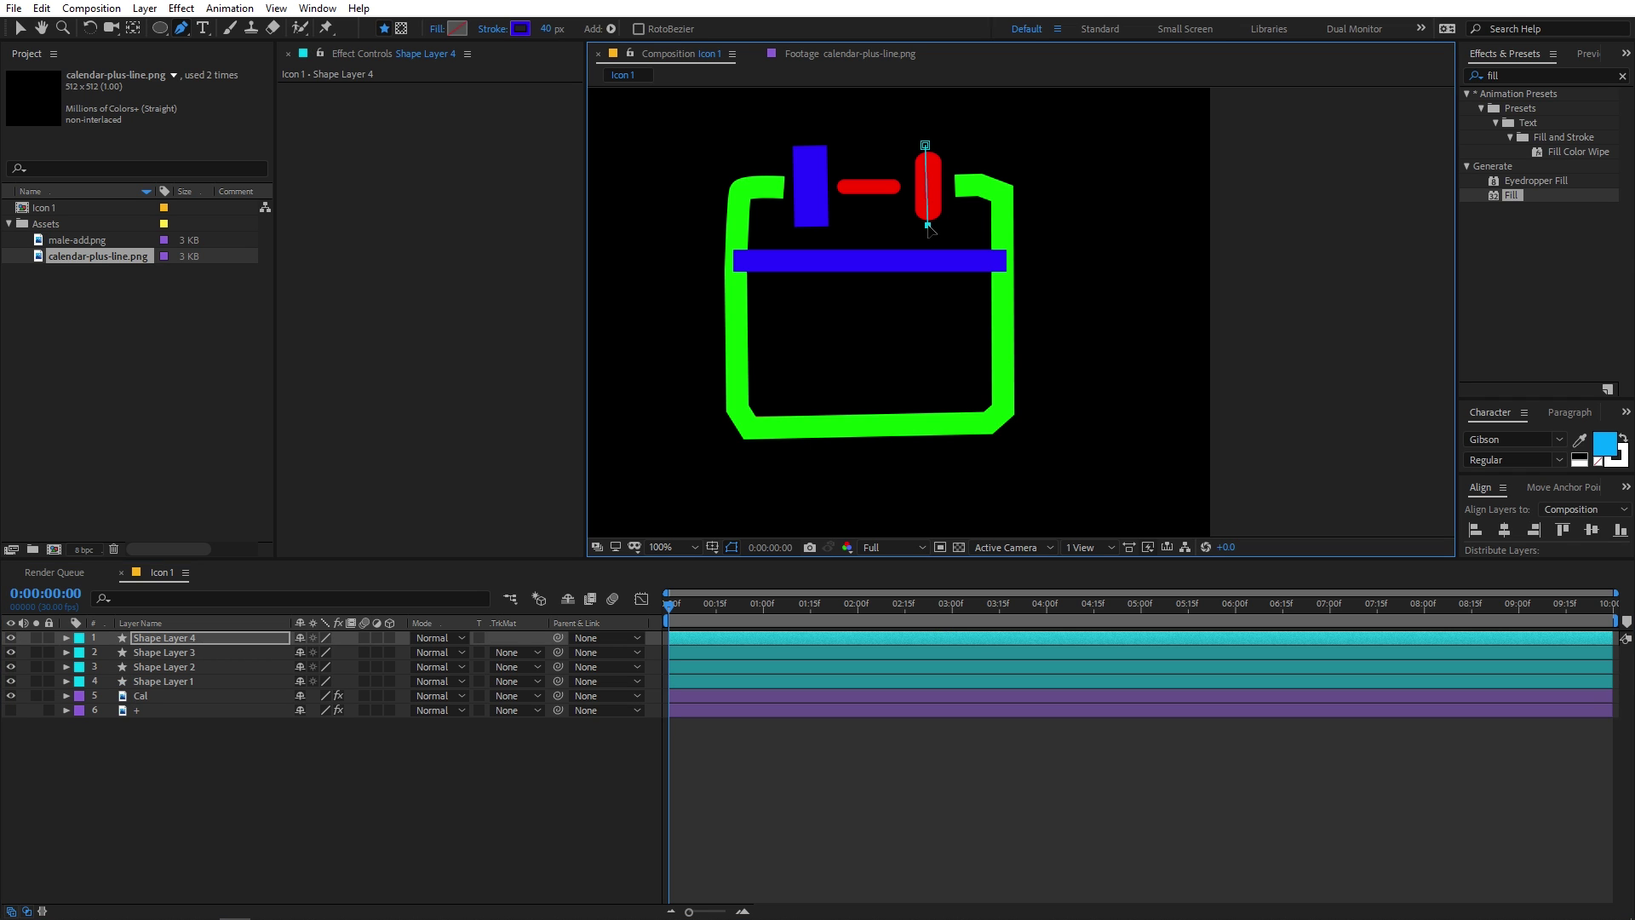
click(917, 795)
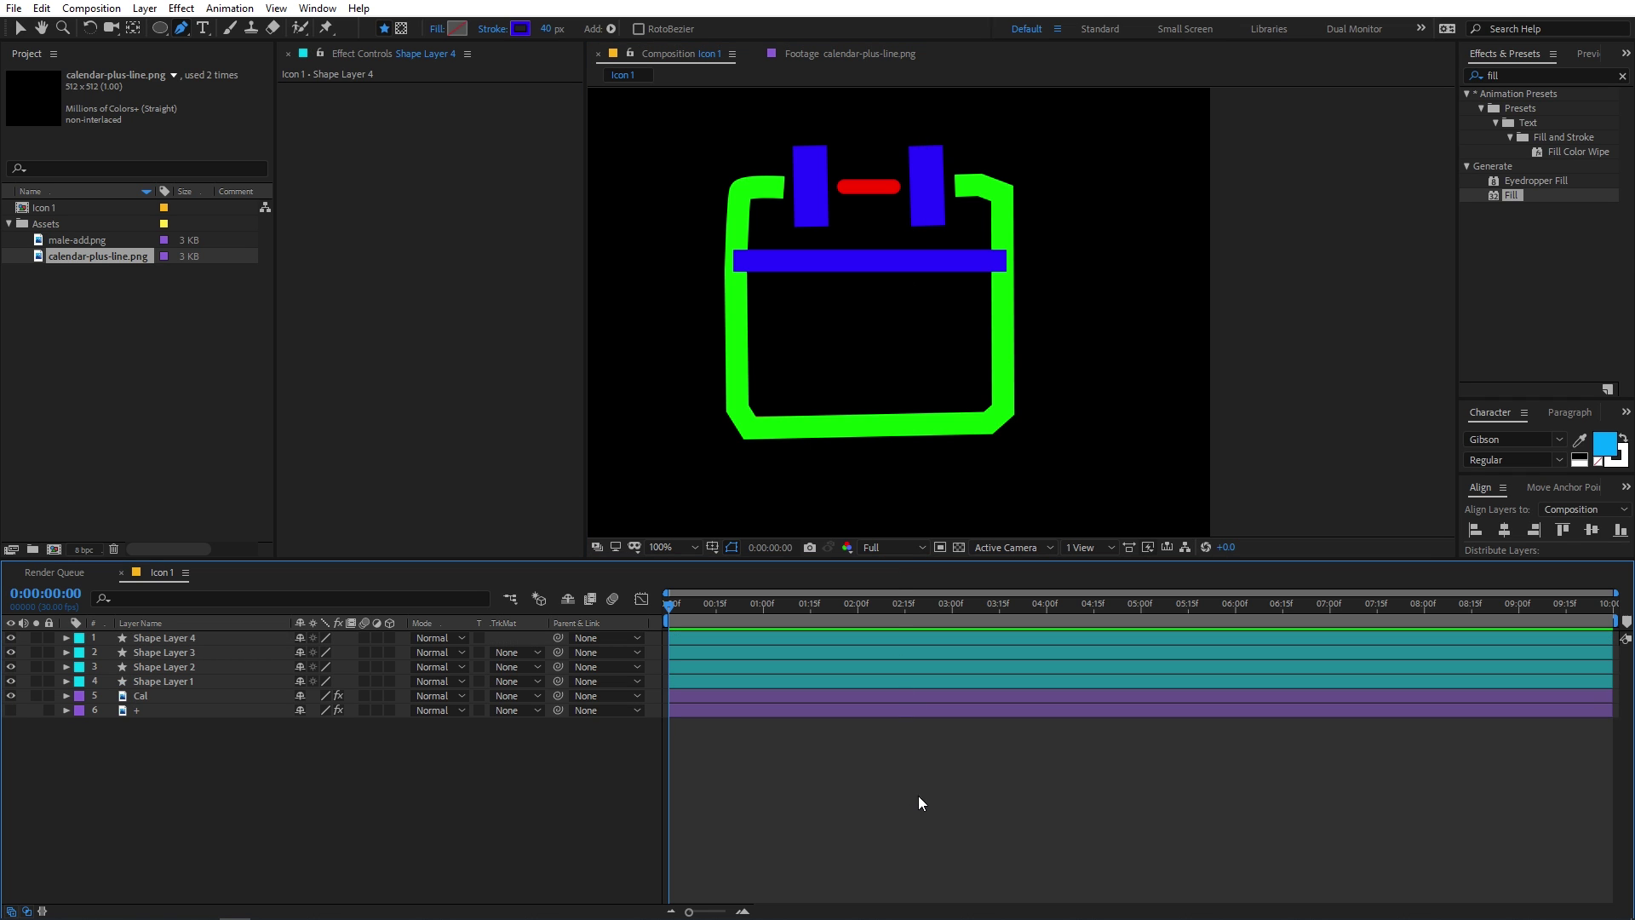
click(835, 185)
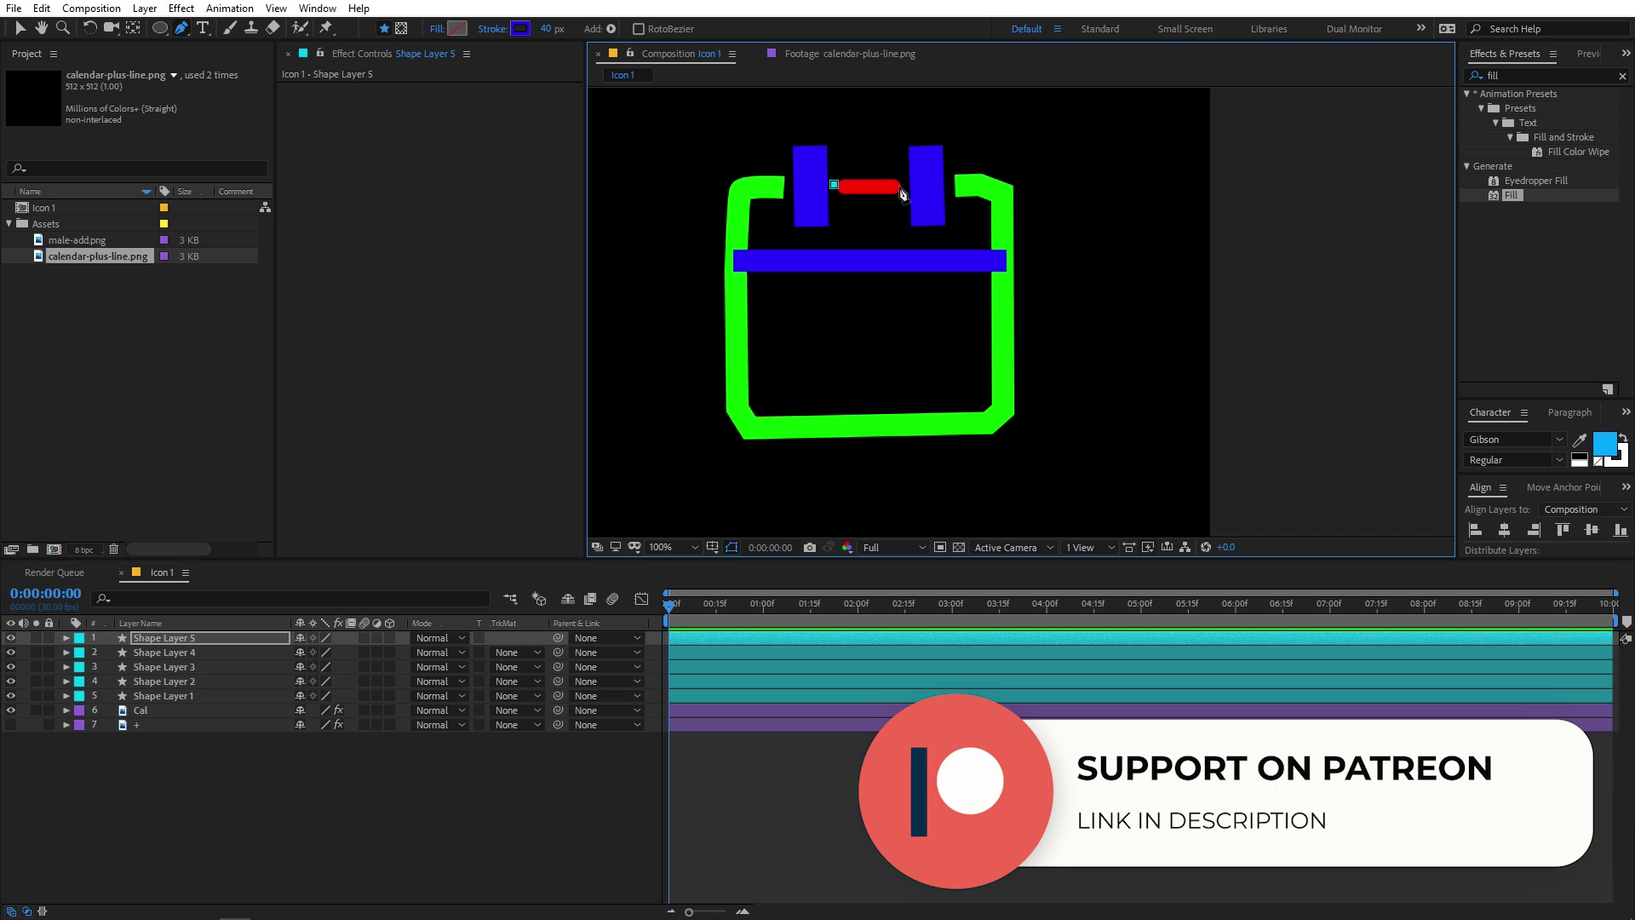
click(650, 621)
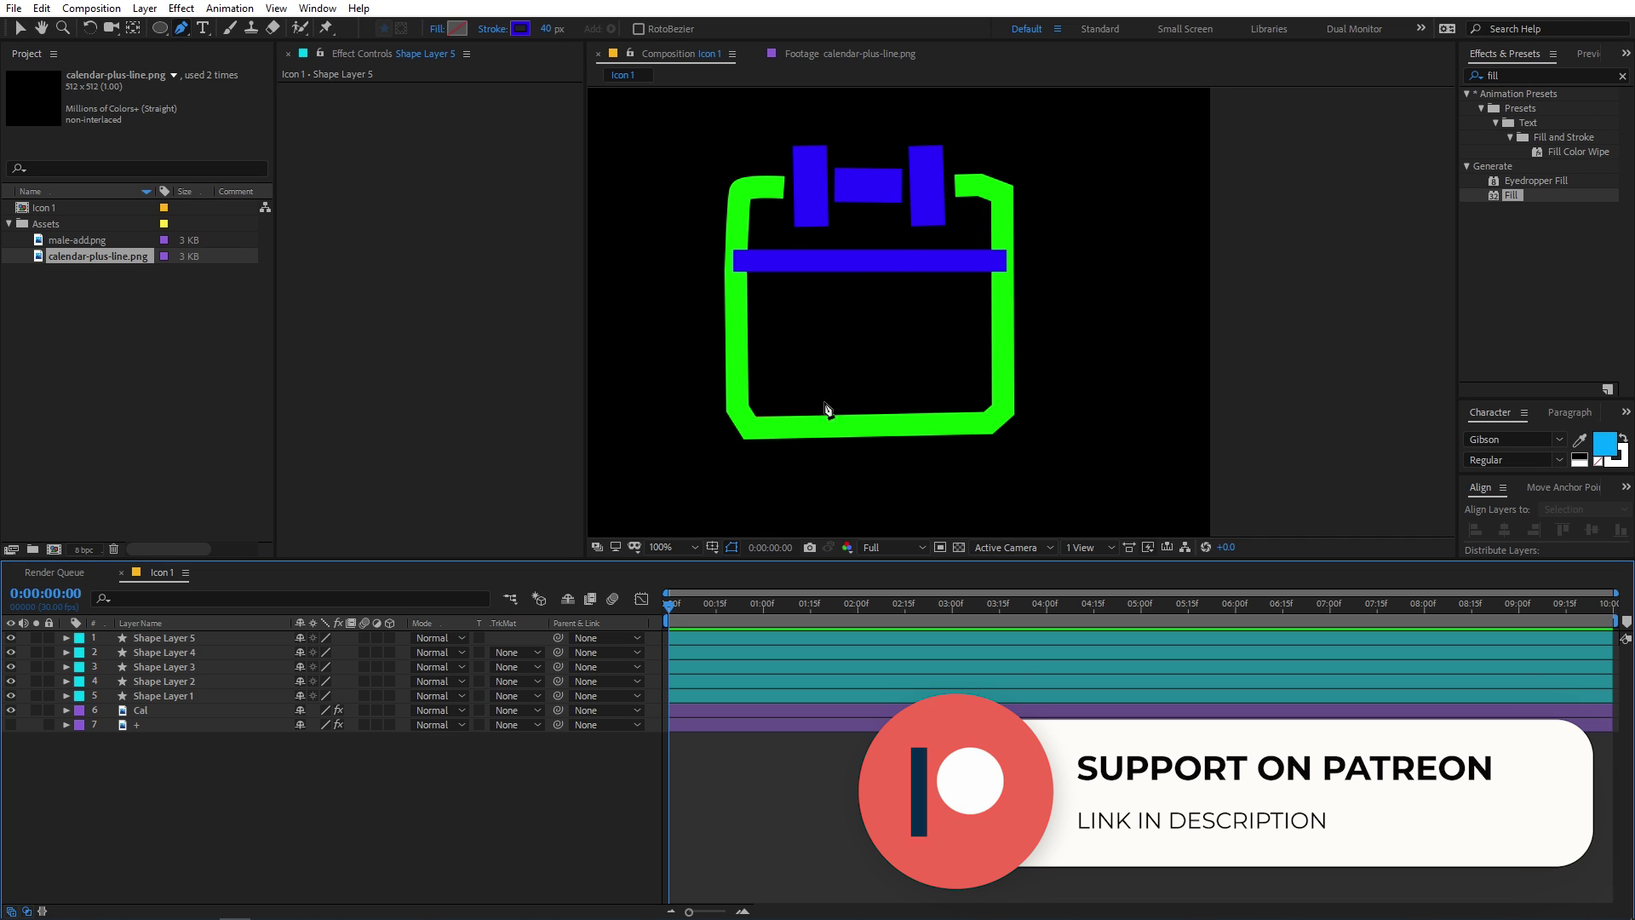
click(167, 696)
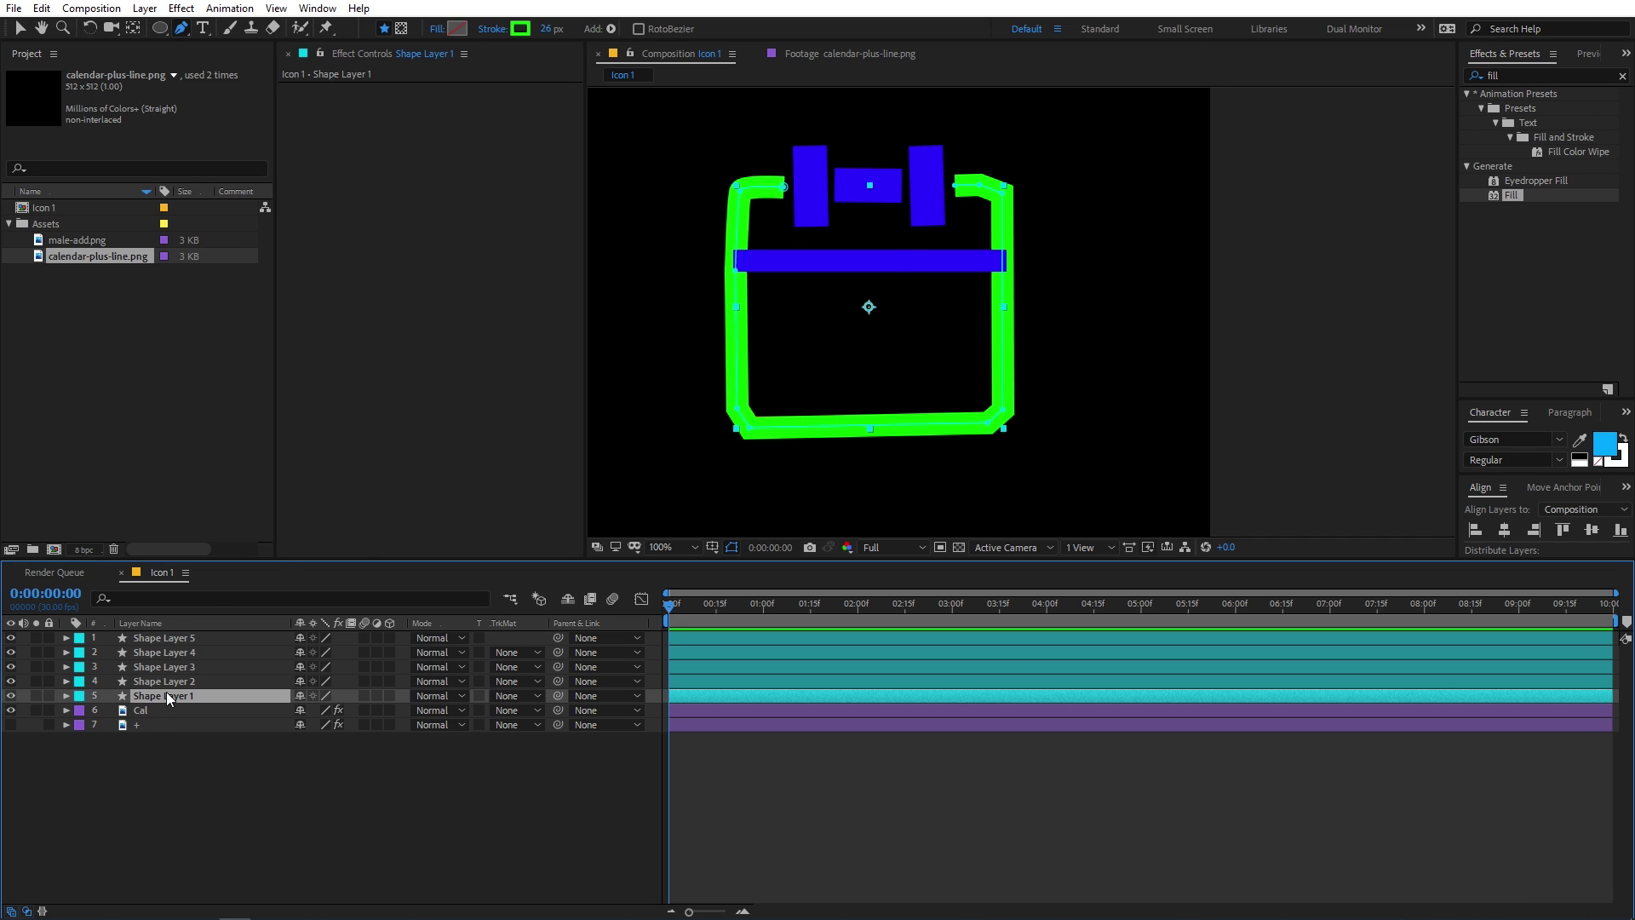
Step: Add Trim Paths to Shape Layer 1 and reveal its properties
click(66, 696)
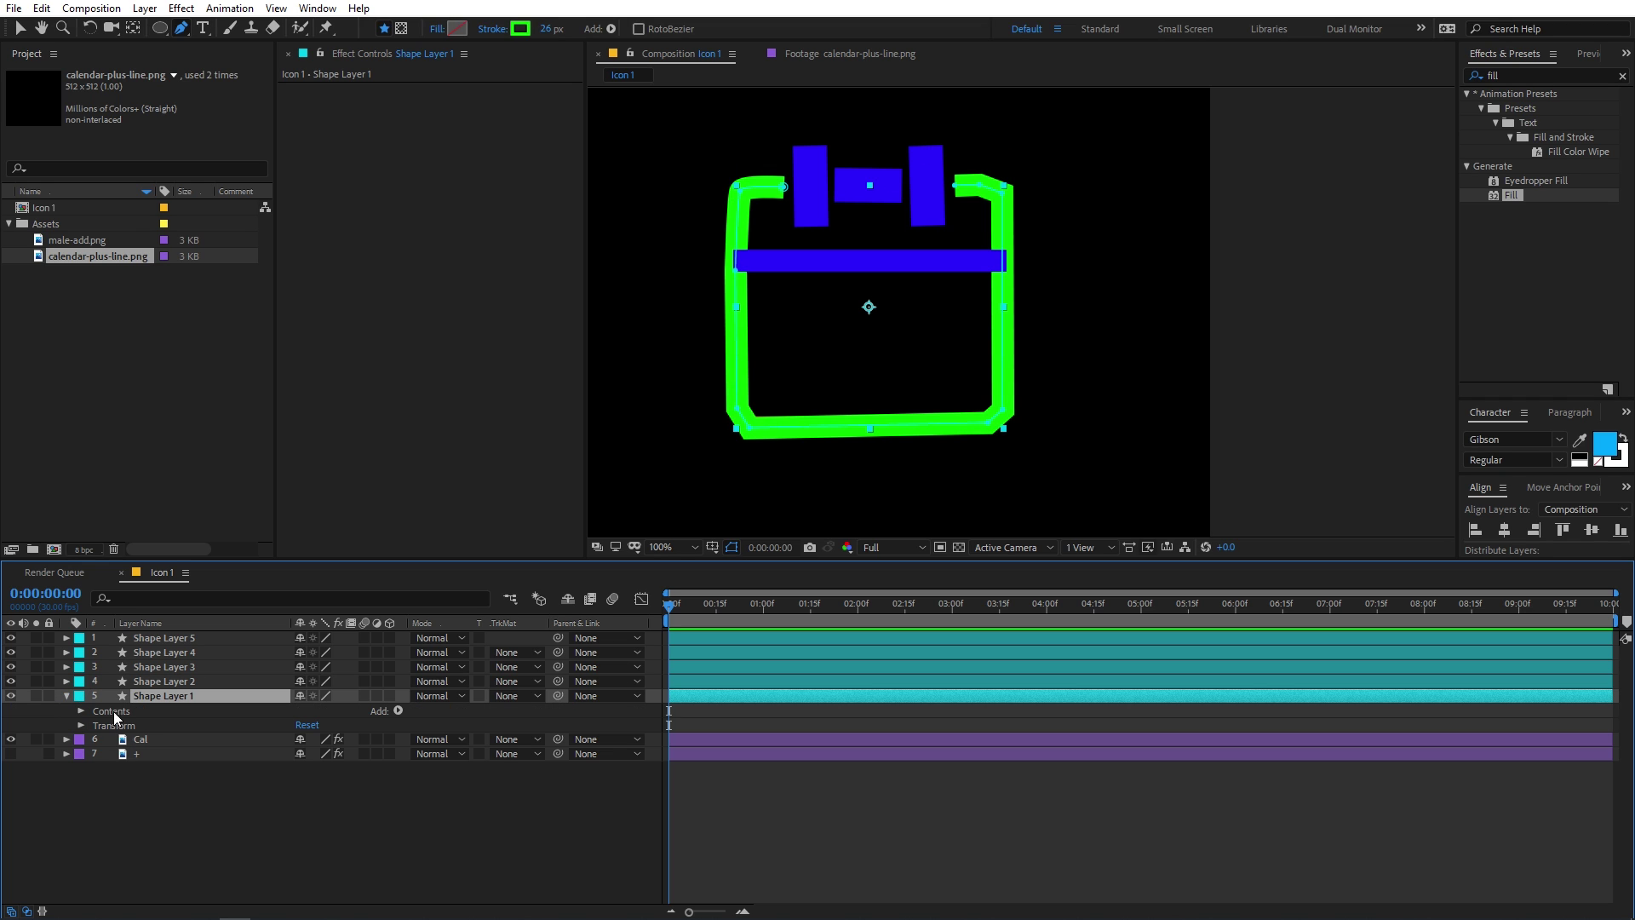
click(396, 710)
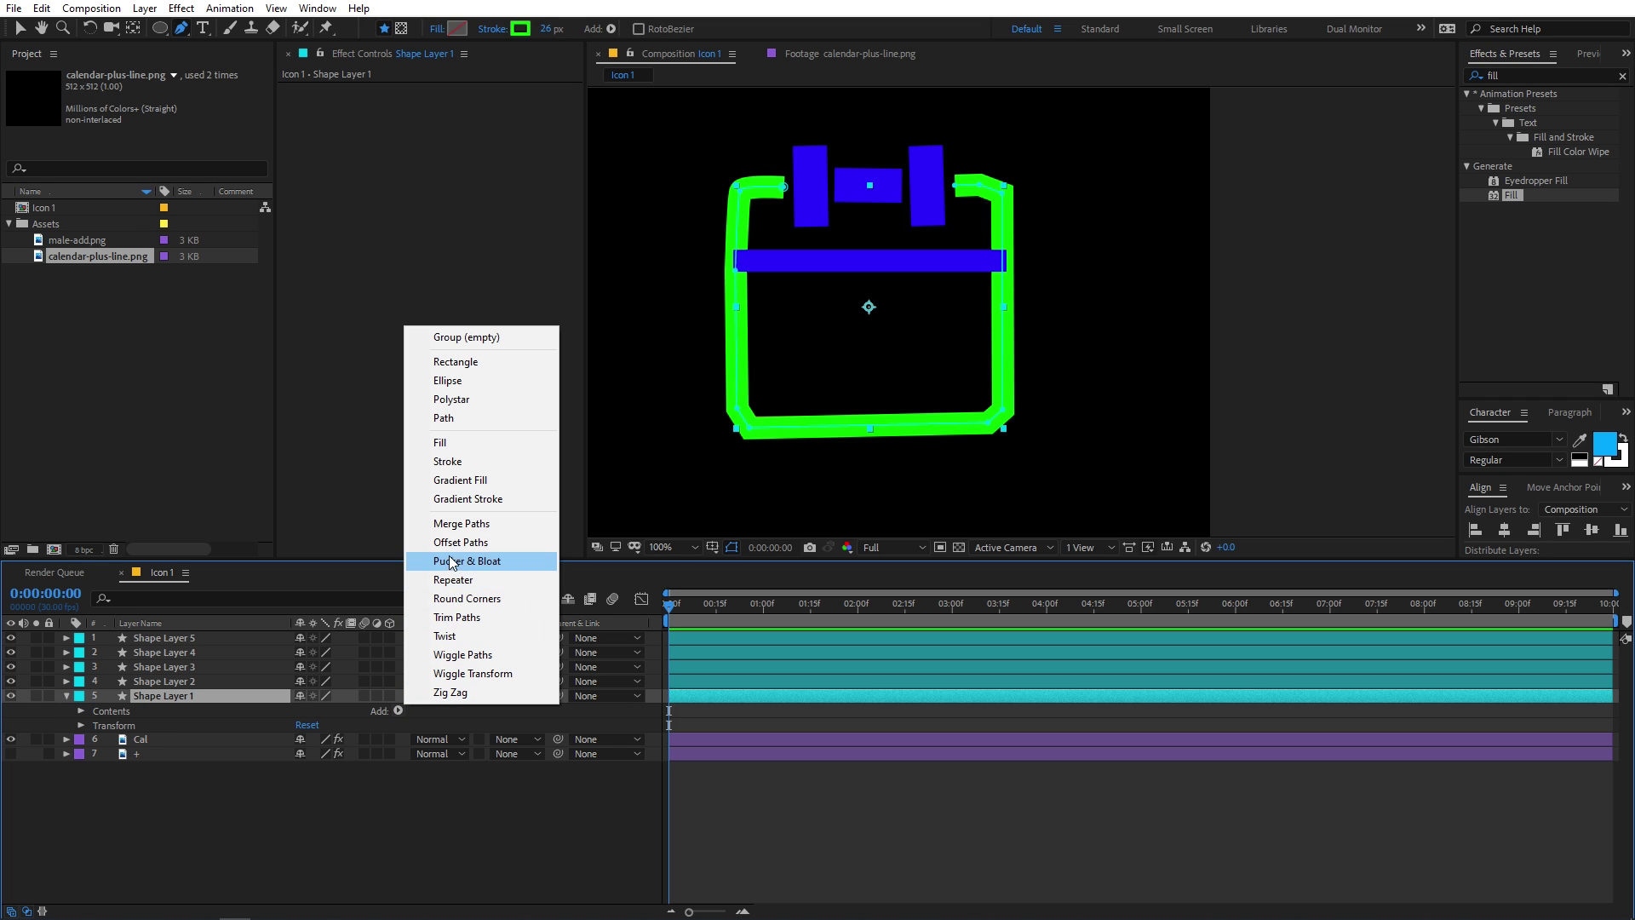
click(468, 618)
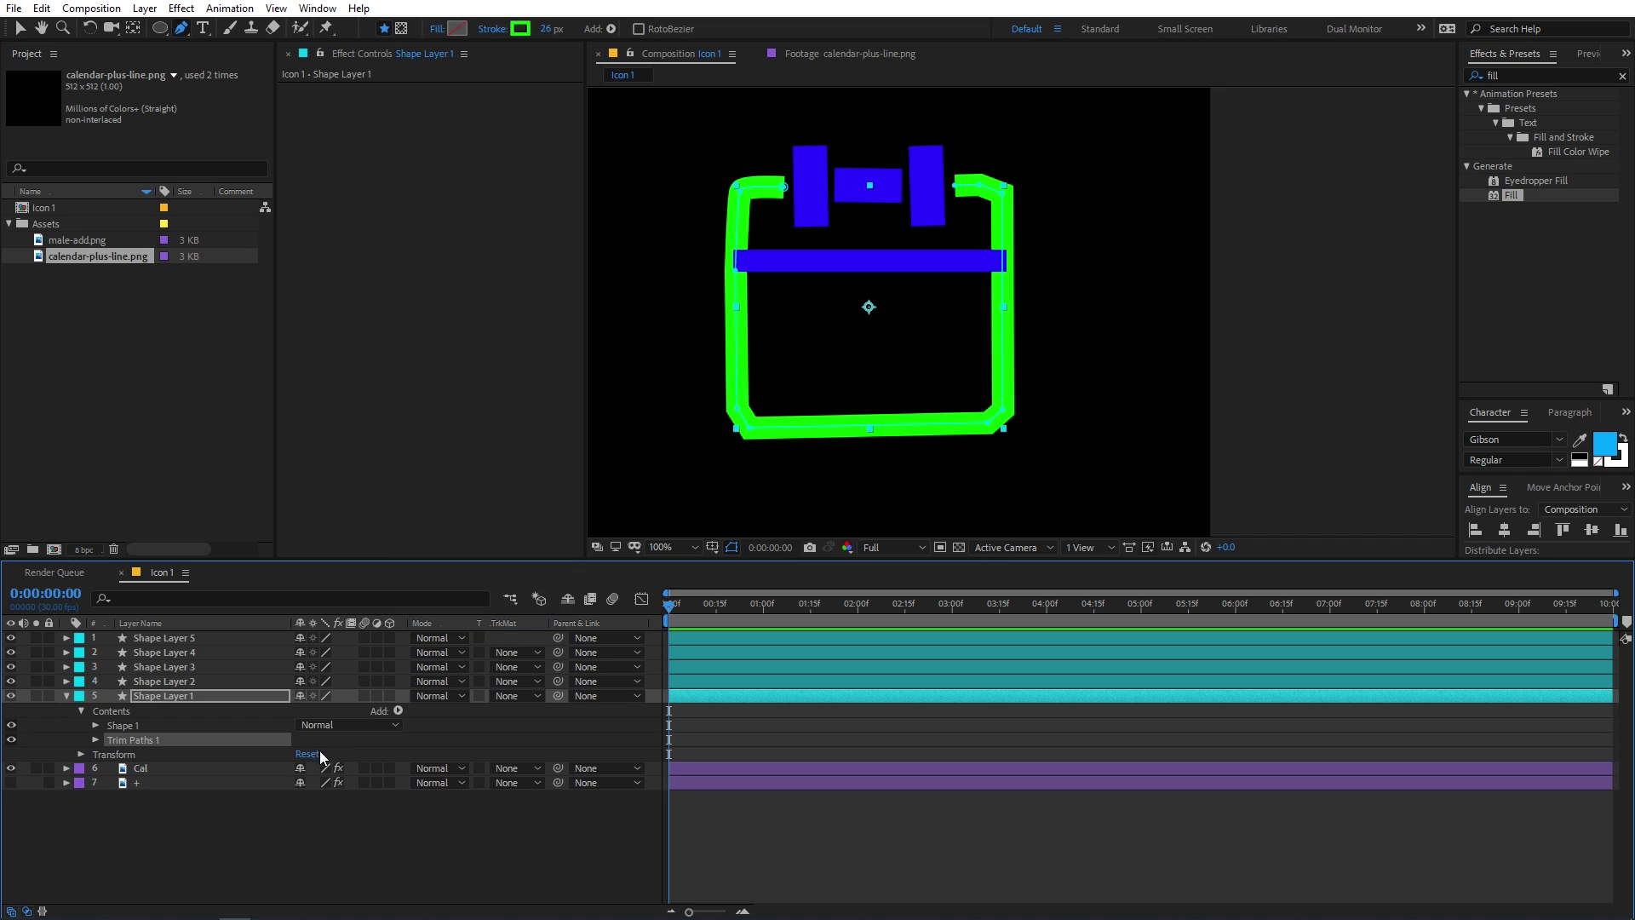
click(96, 739)
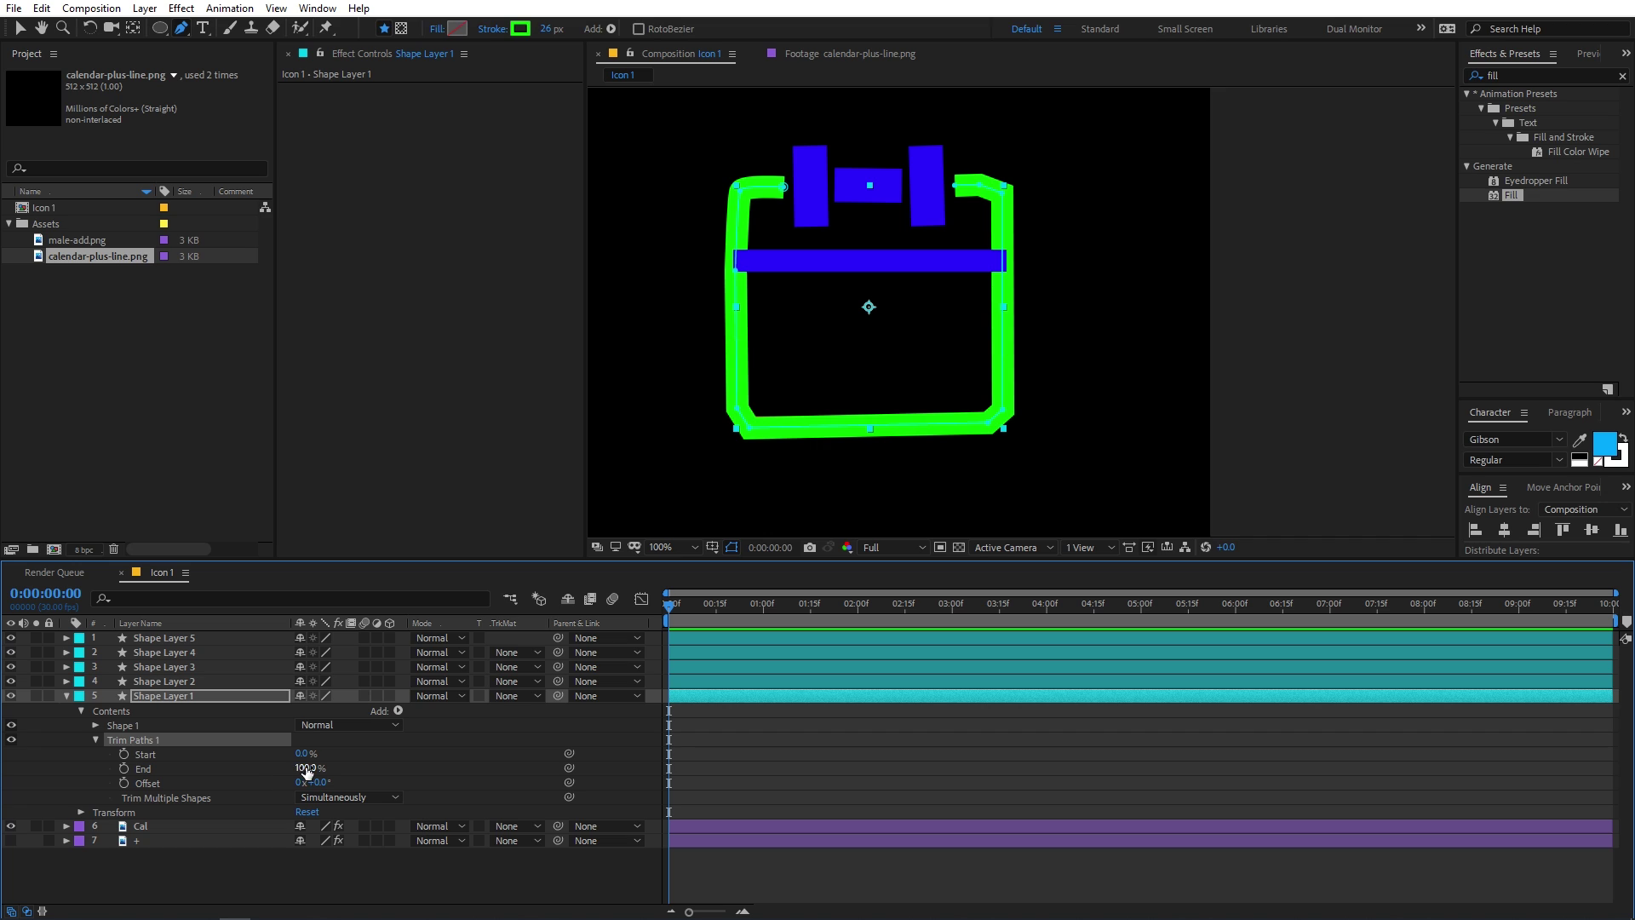
Step: Keyframe trim End from 0% at 0:00 to 100% at 1:15 and apply Easy Ease
drag(306, 771, 173, 763)
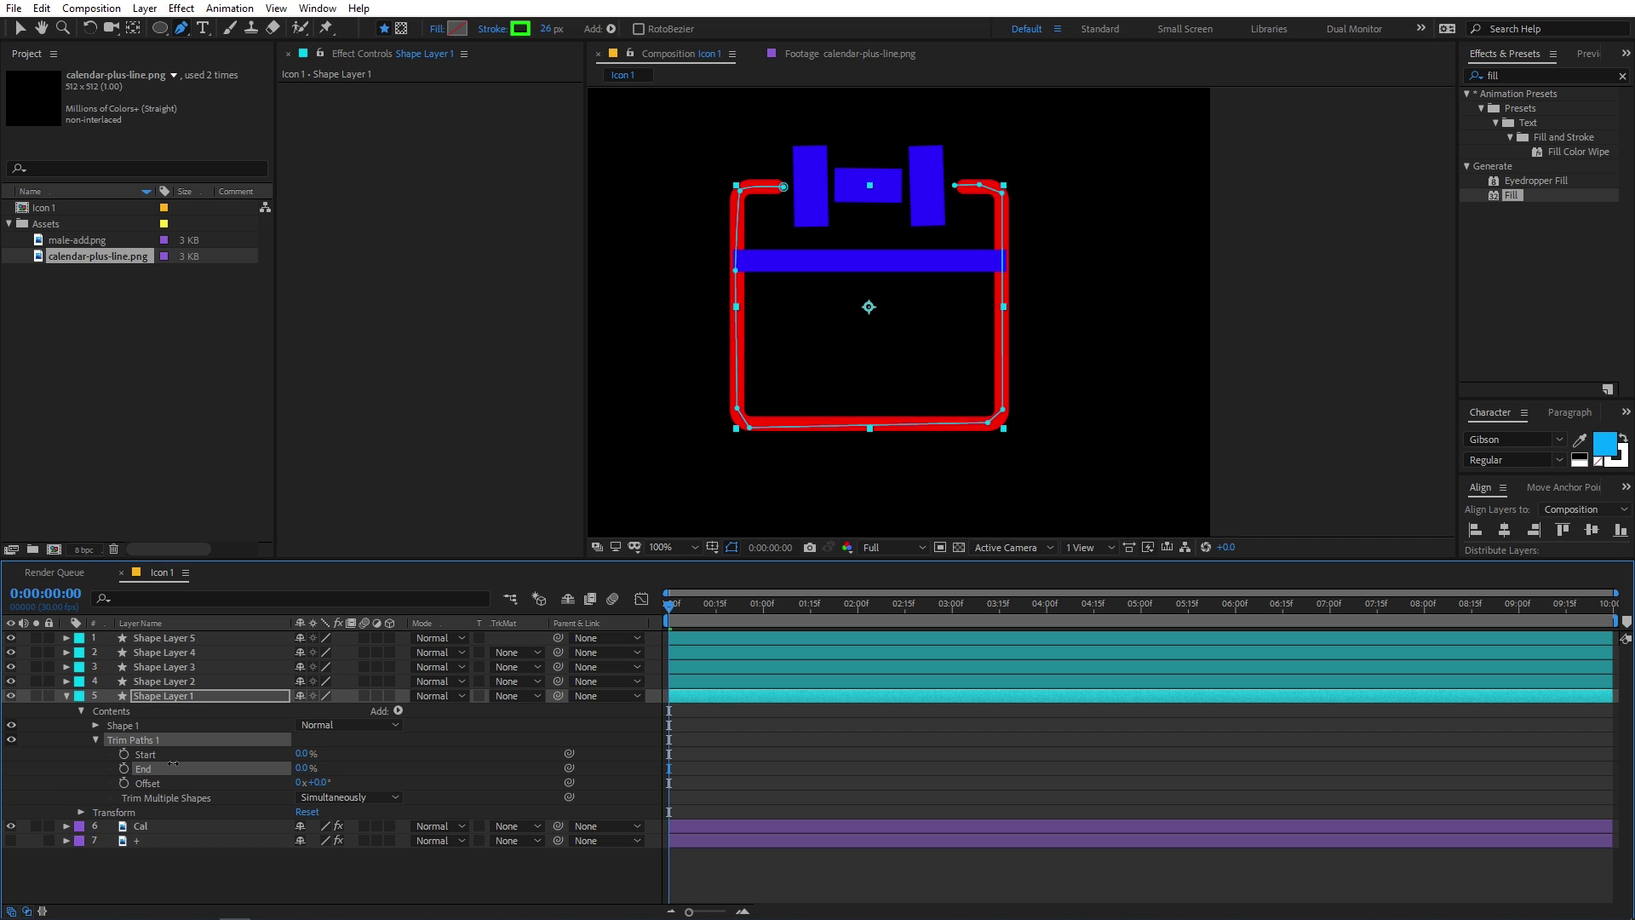
click(125, 769)
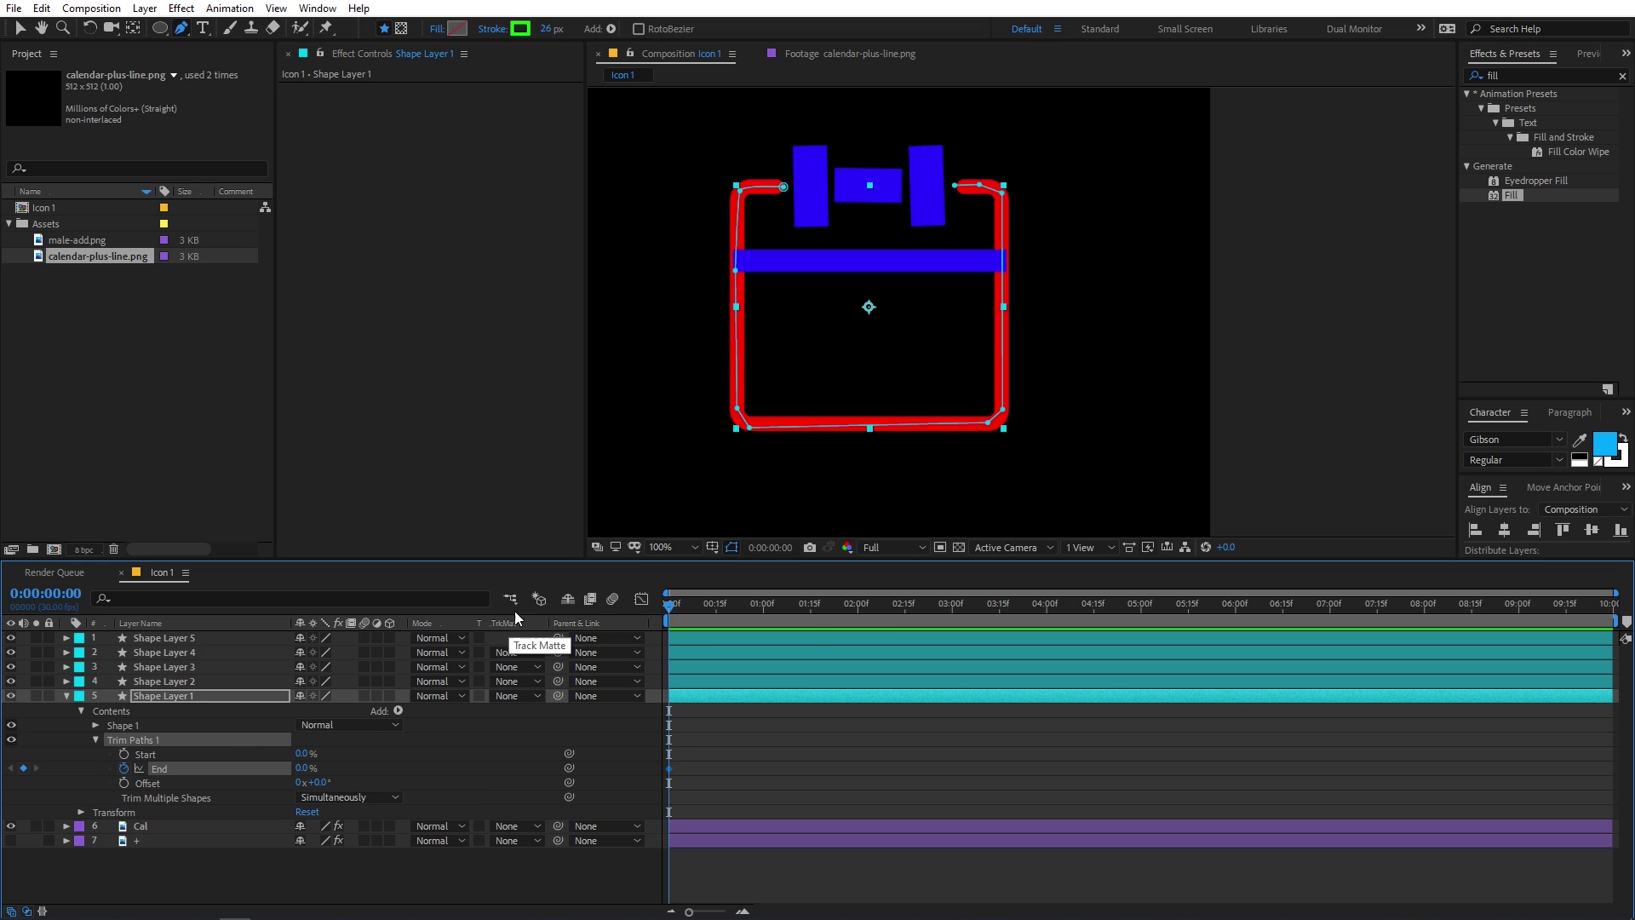
drag(680, 610, 811, 611)
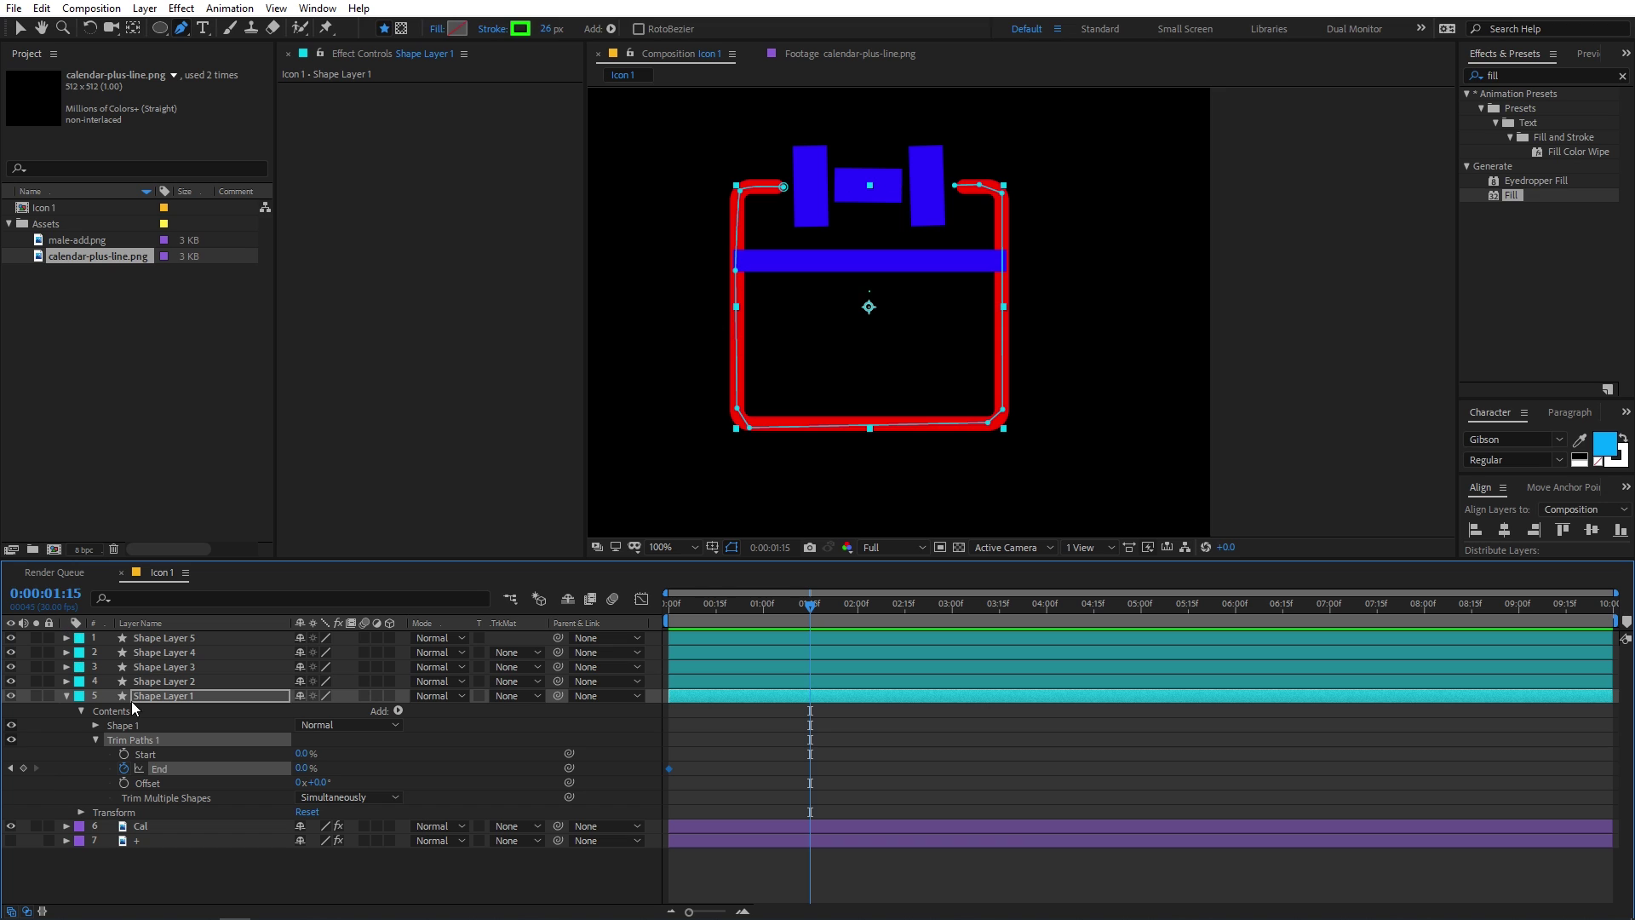
drag(302, 768, 538, 753)
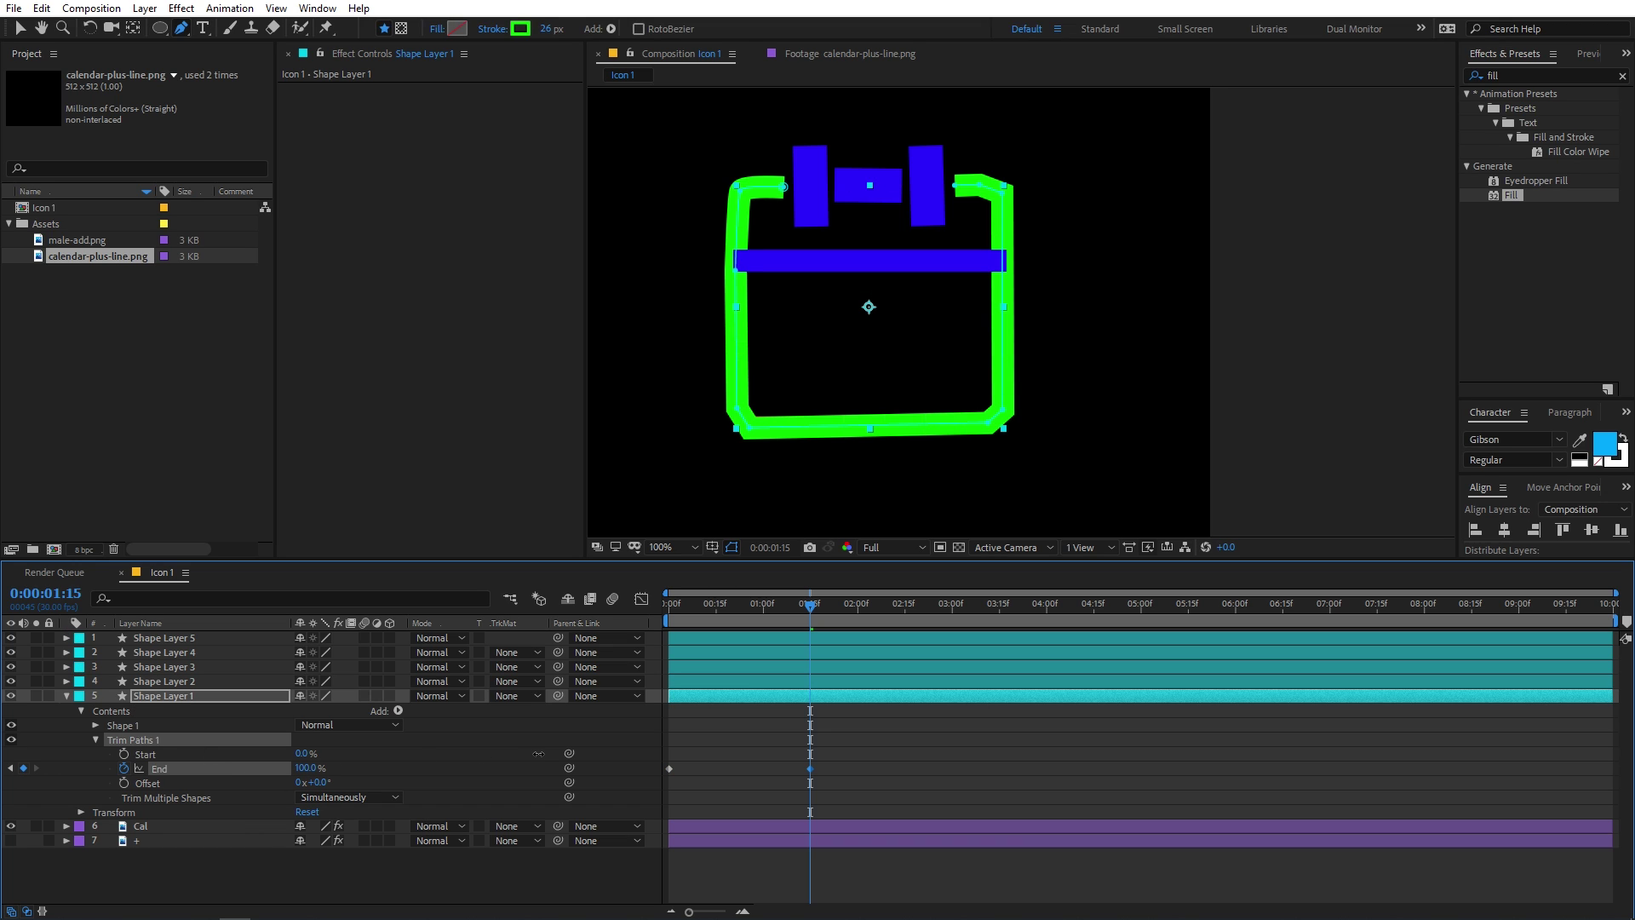
drag(882, 756, 655, 779)
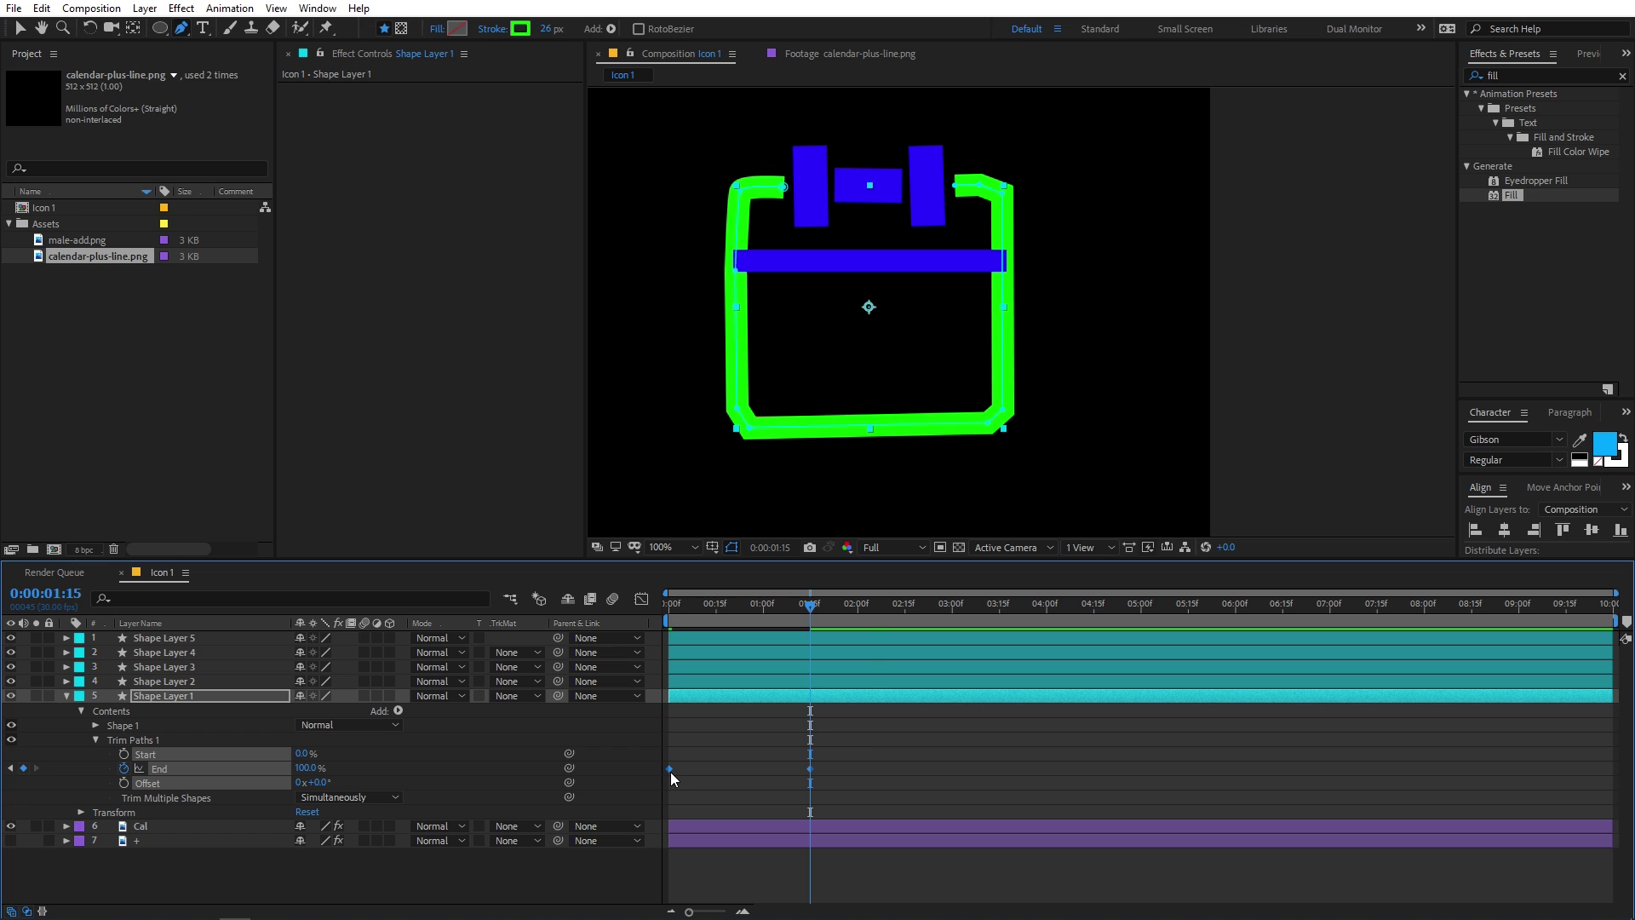
right_click(671, 769)
mouse_move(738, 760)
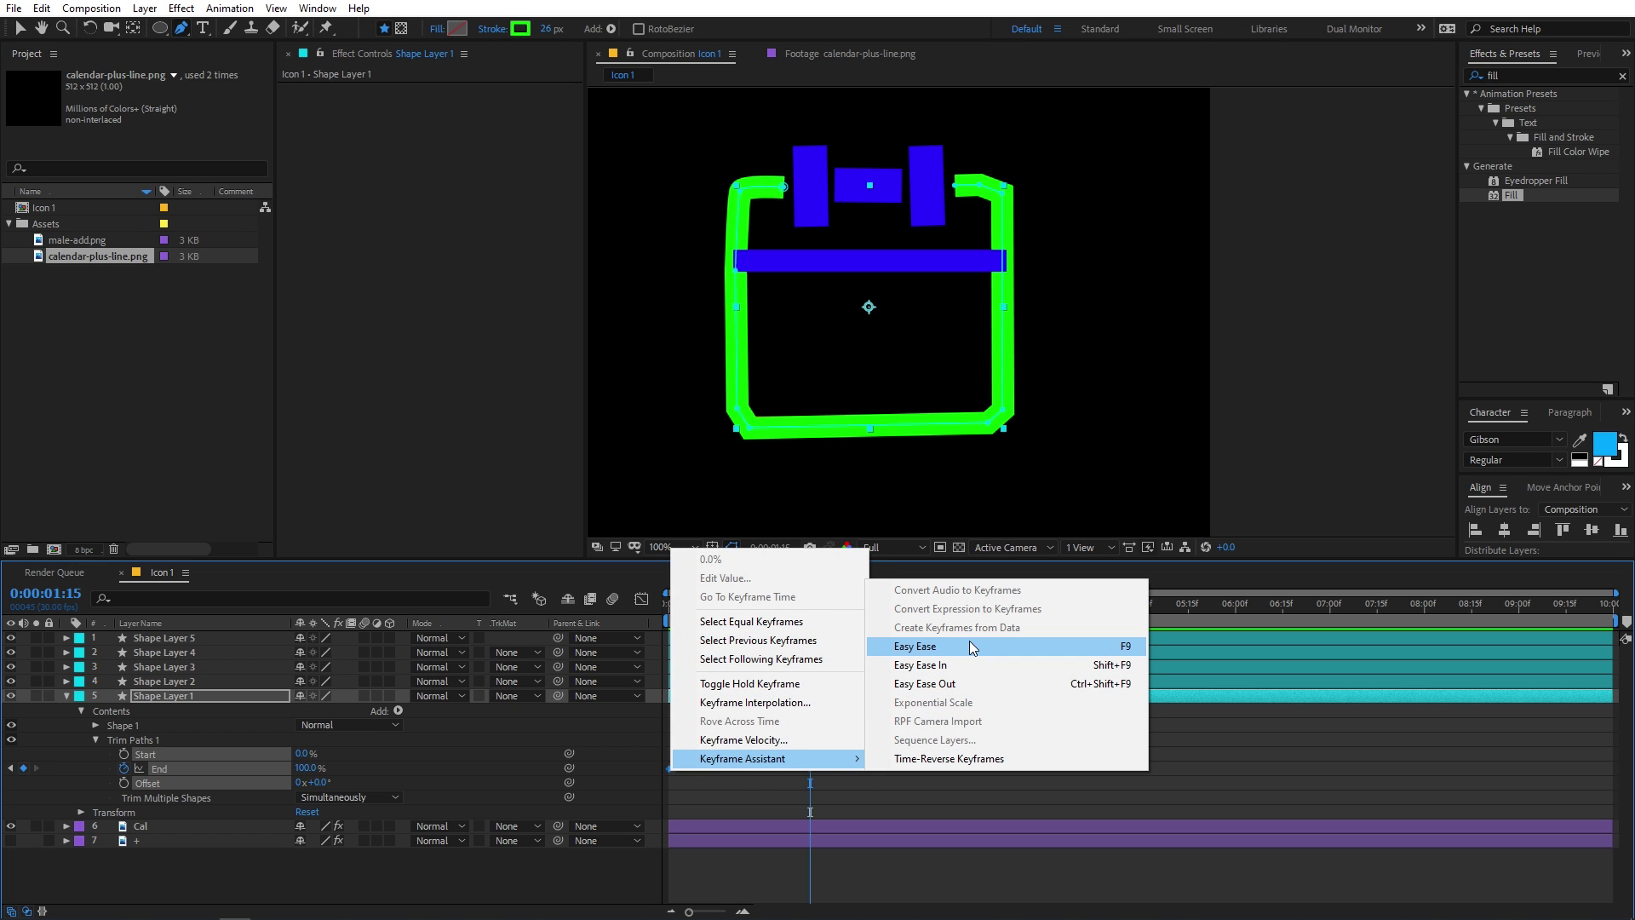
click(1134, 648)
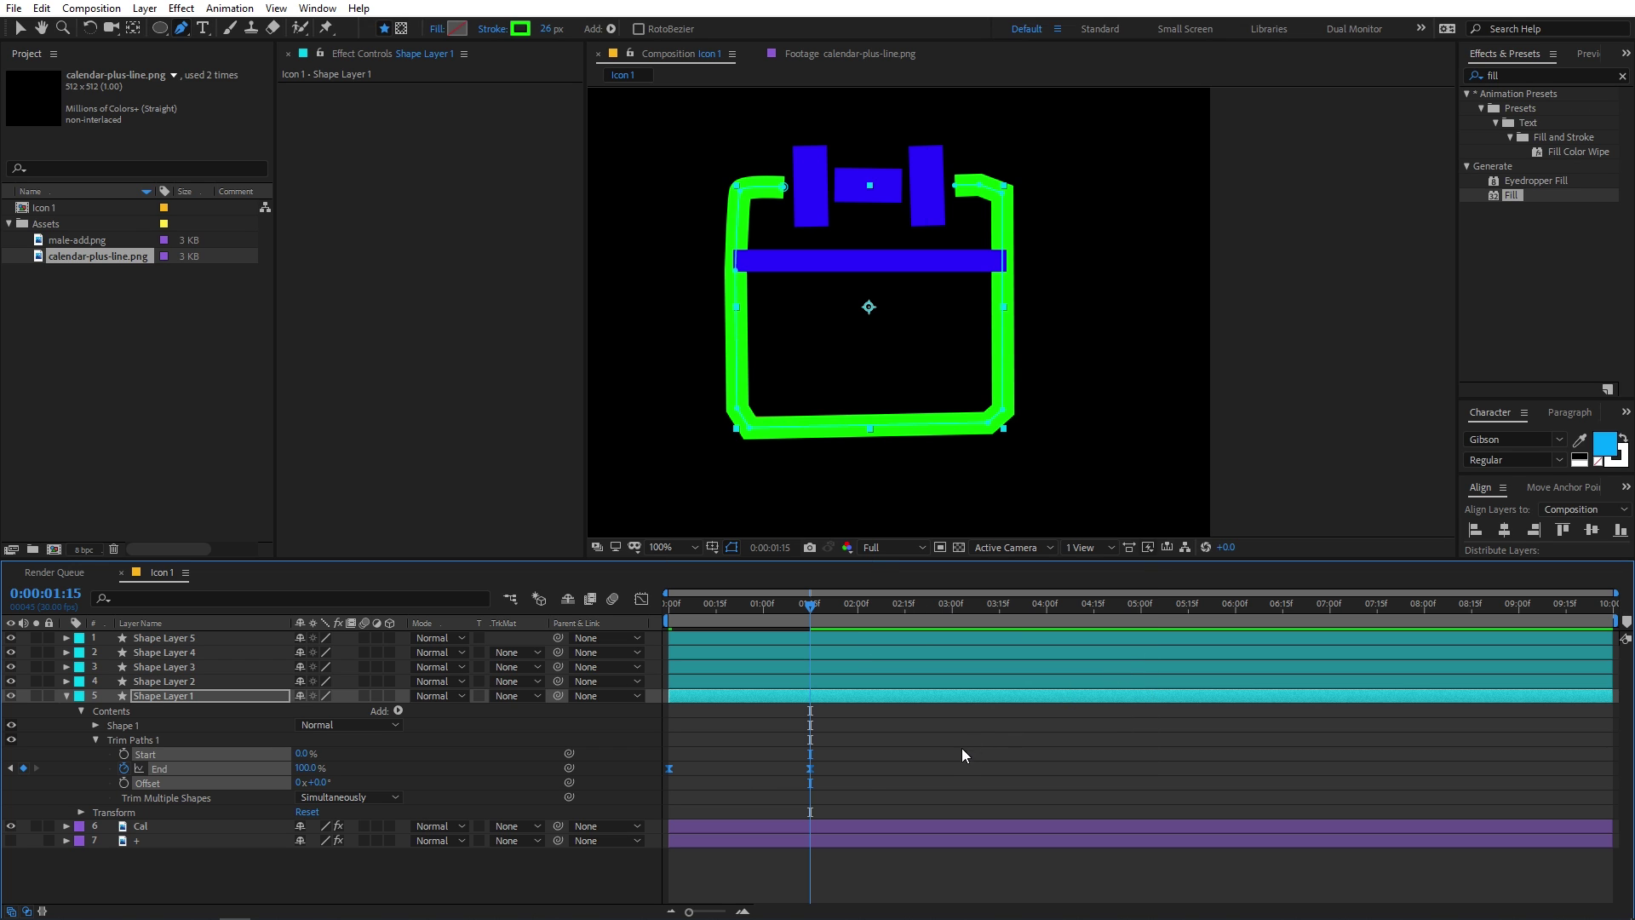
Step: Sharpen the Trim End speed-graph easing into the final keyframe
click(641, 599)
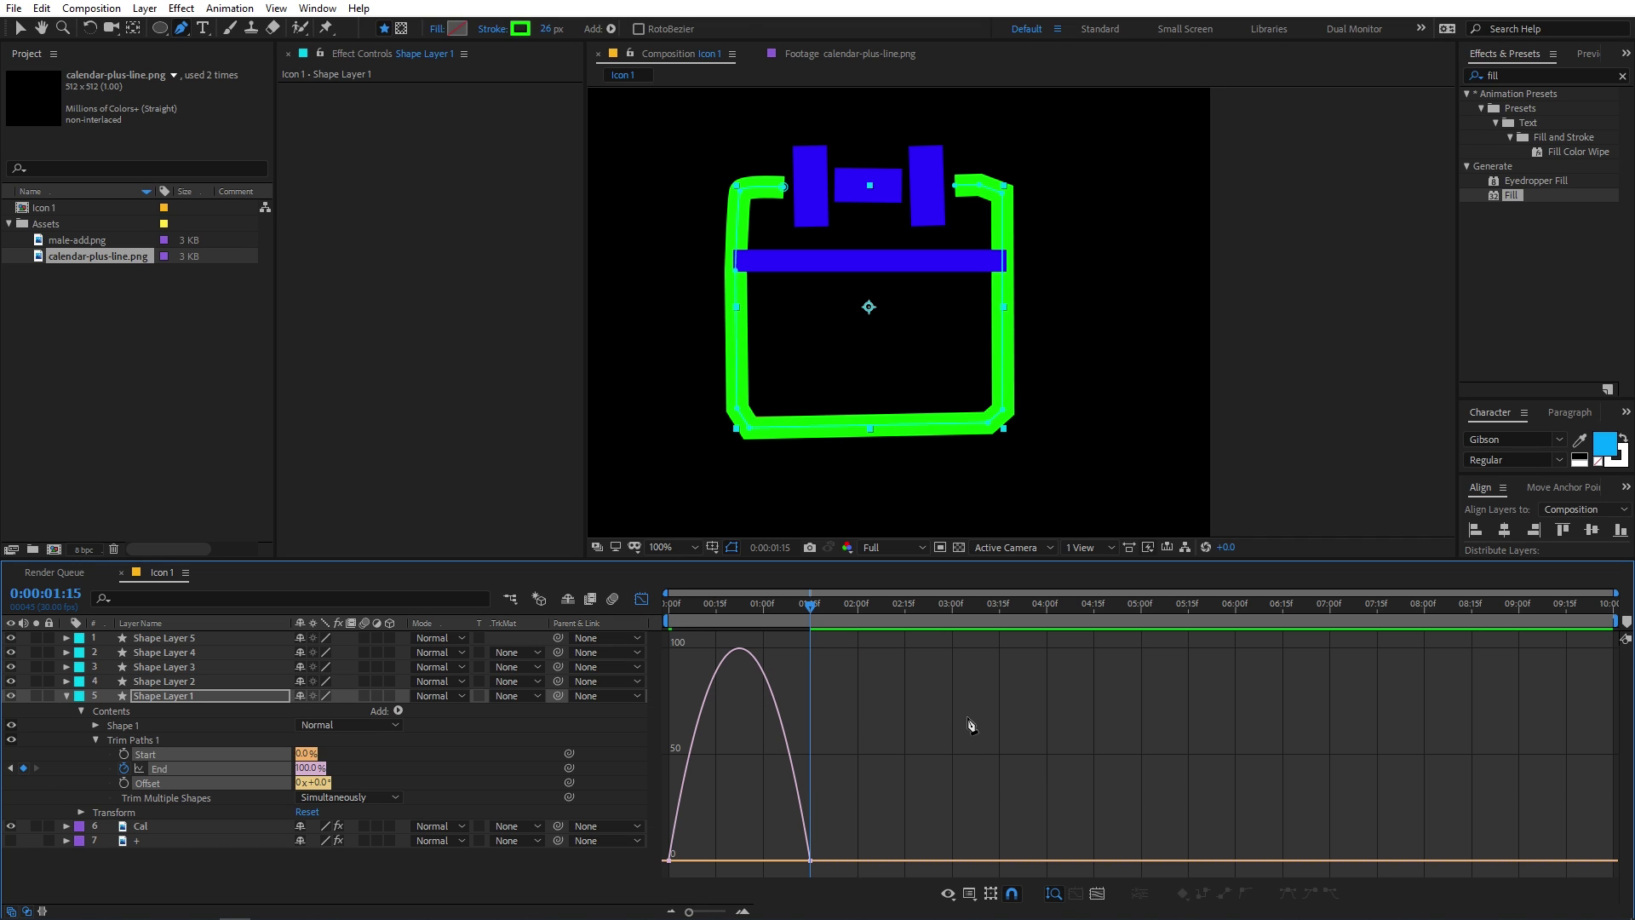
key(v)
click(969, 894)
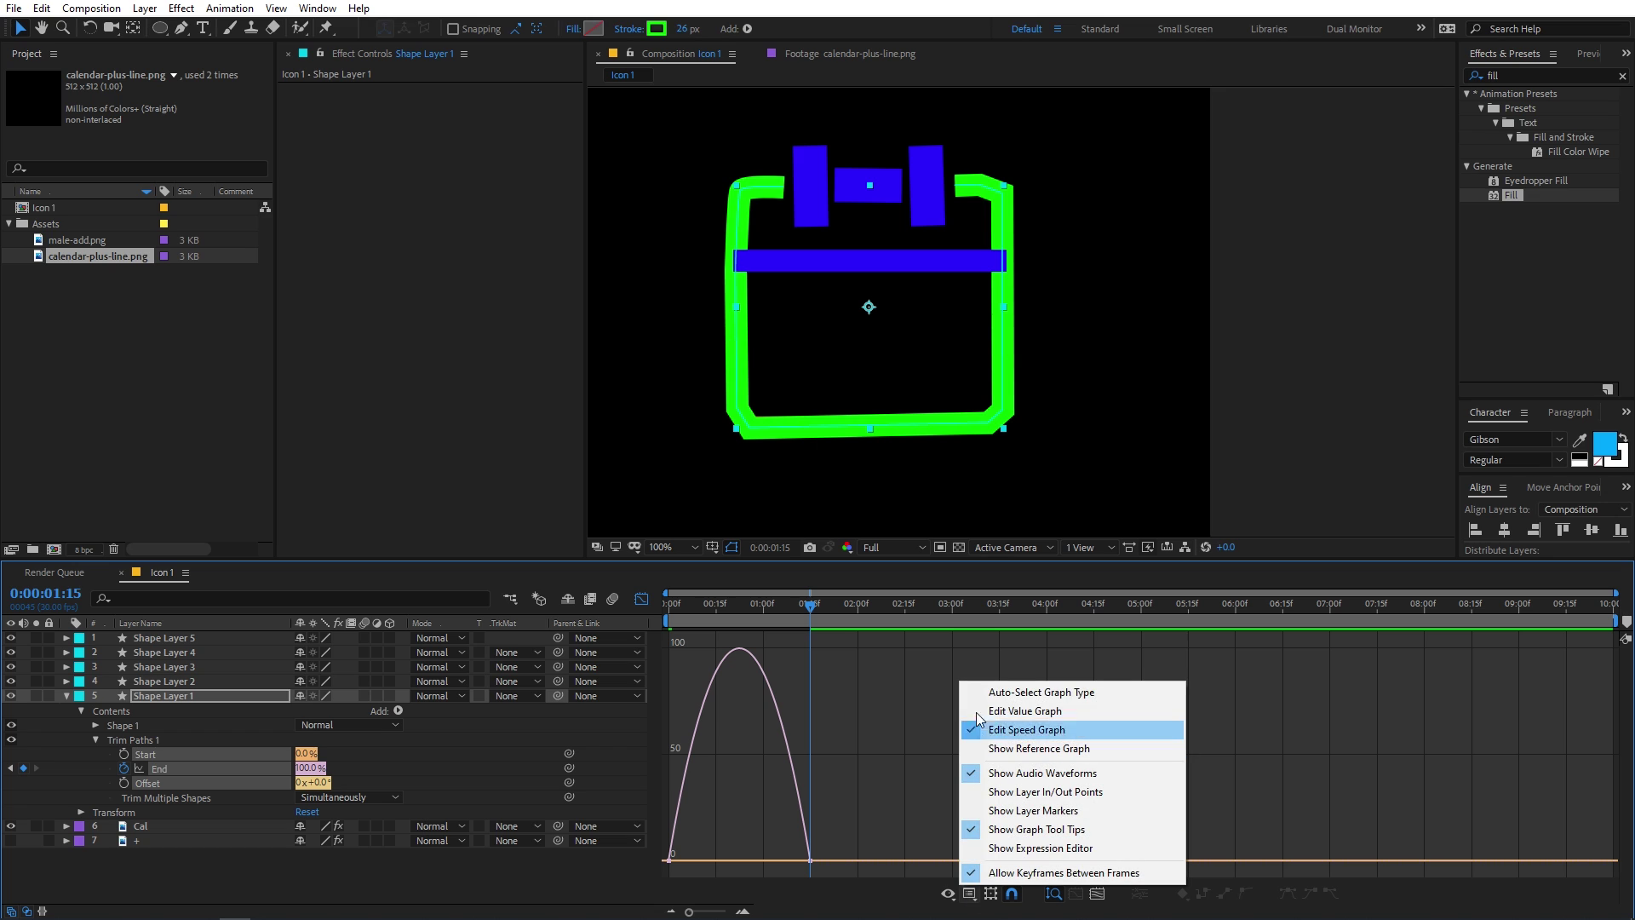
click(1054, 729)
drag(837, 859, 737, 862)
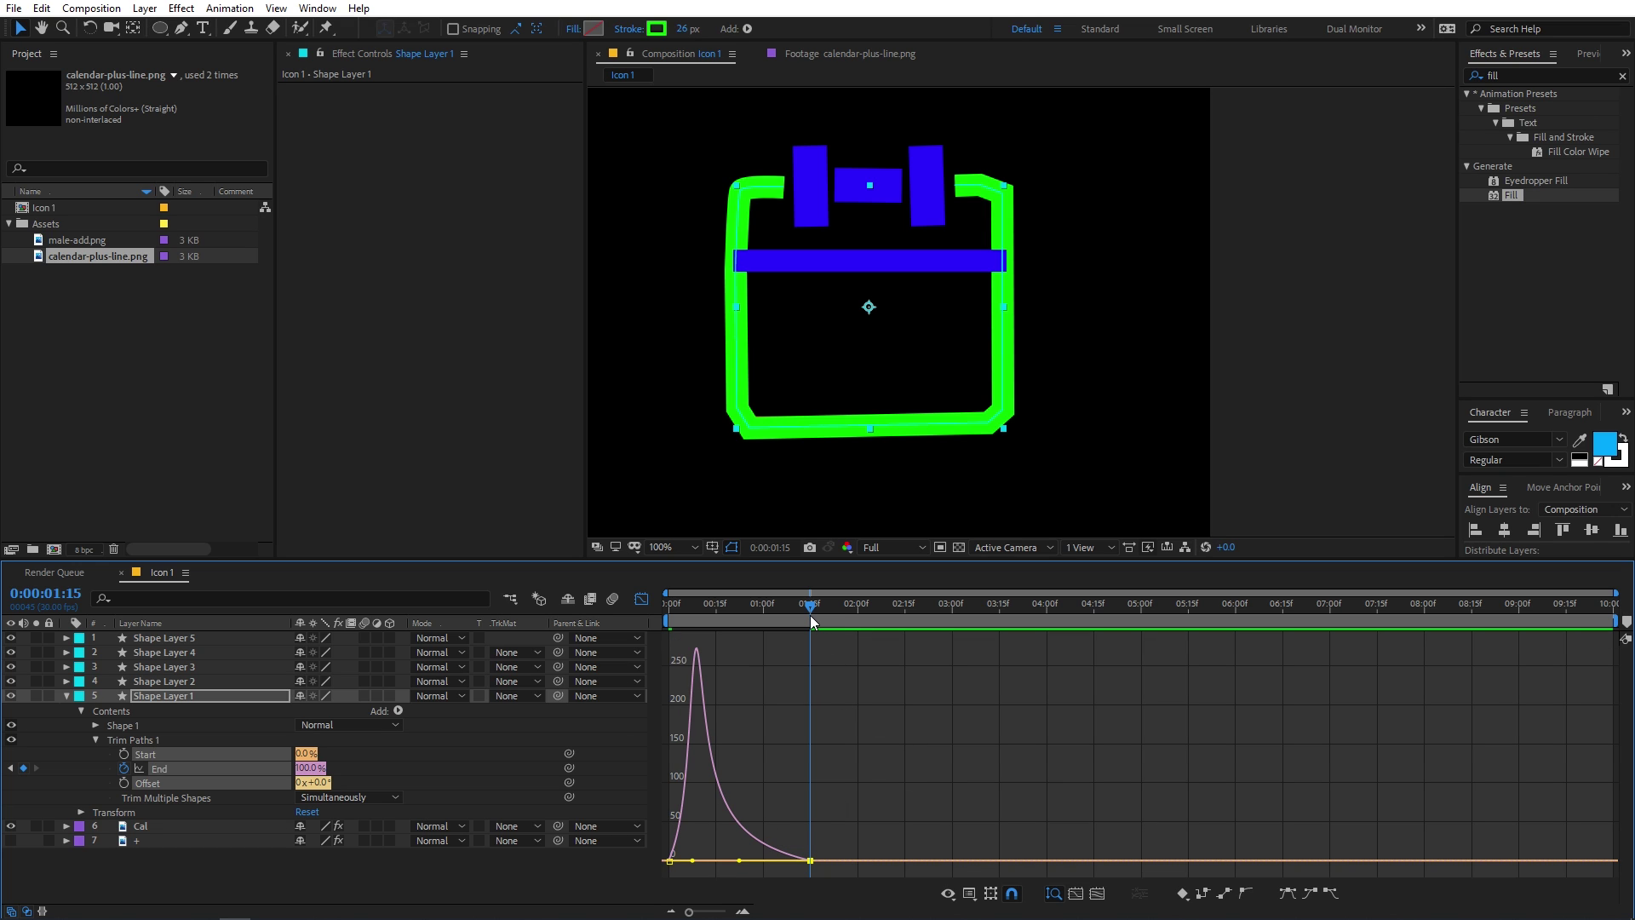
Step: Preview the outline draw-on, then turn off the Graph Editor and deselect Shape Layer 1
drag(810, 614, 559, 620)
key(space)
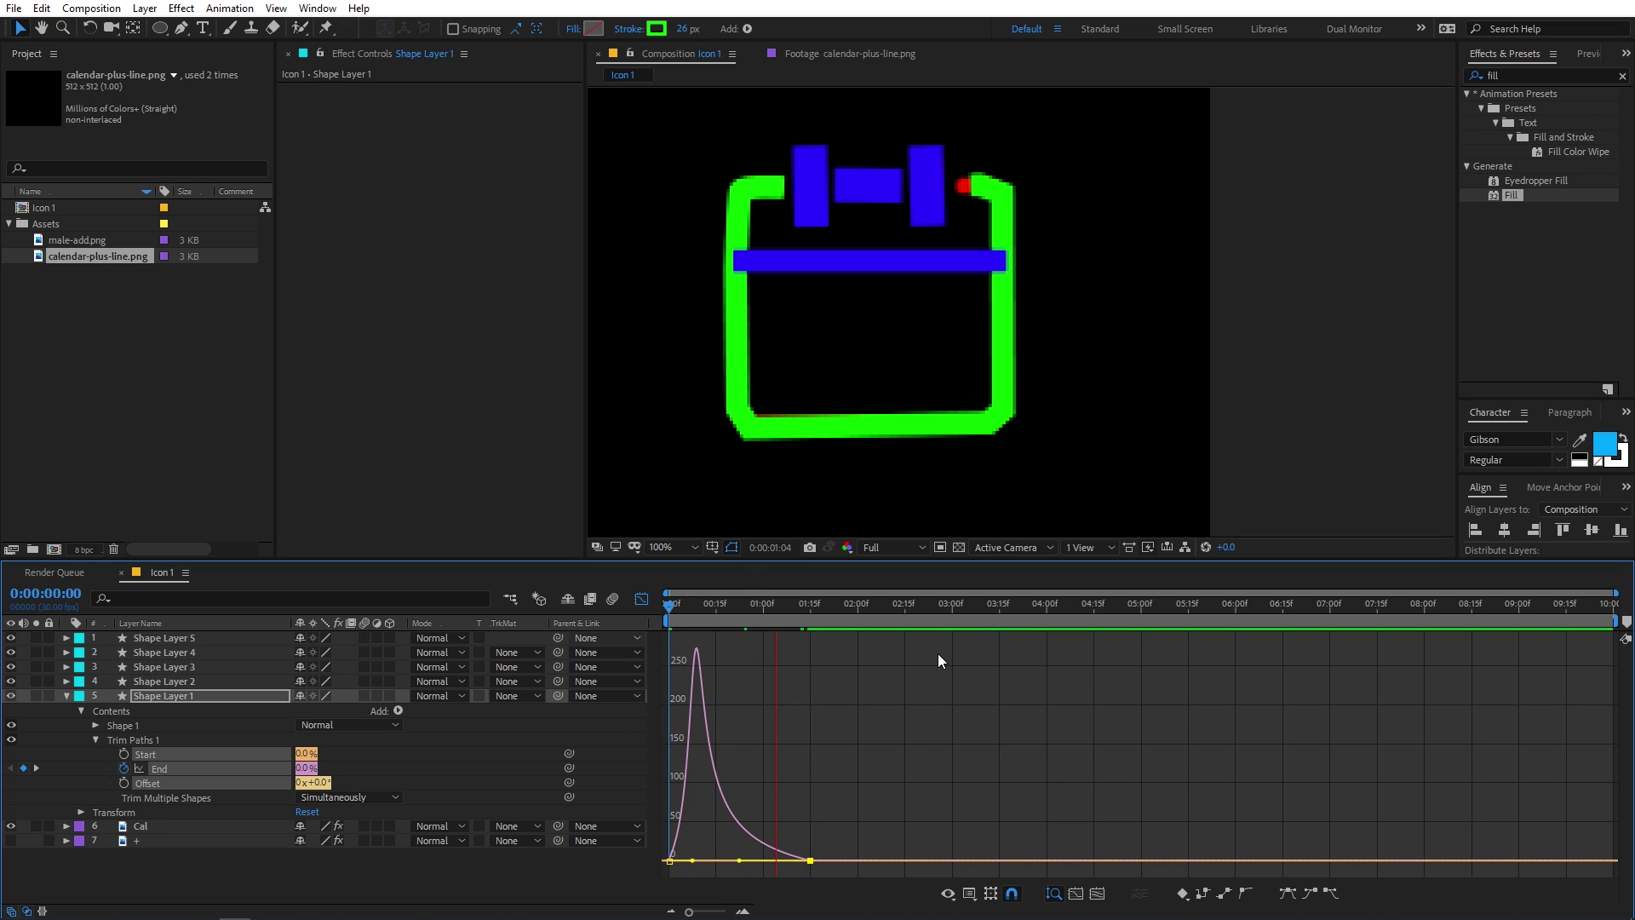
key(space)
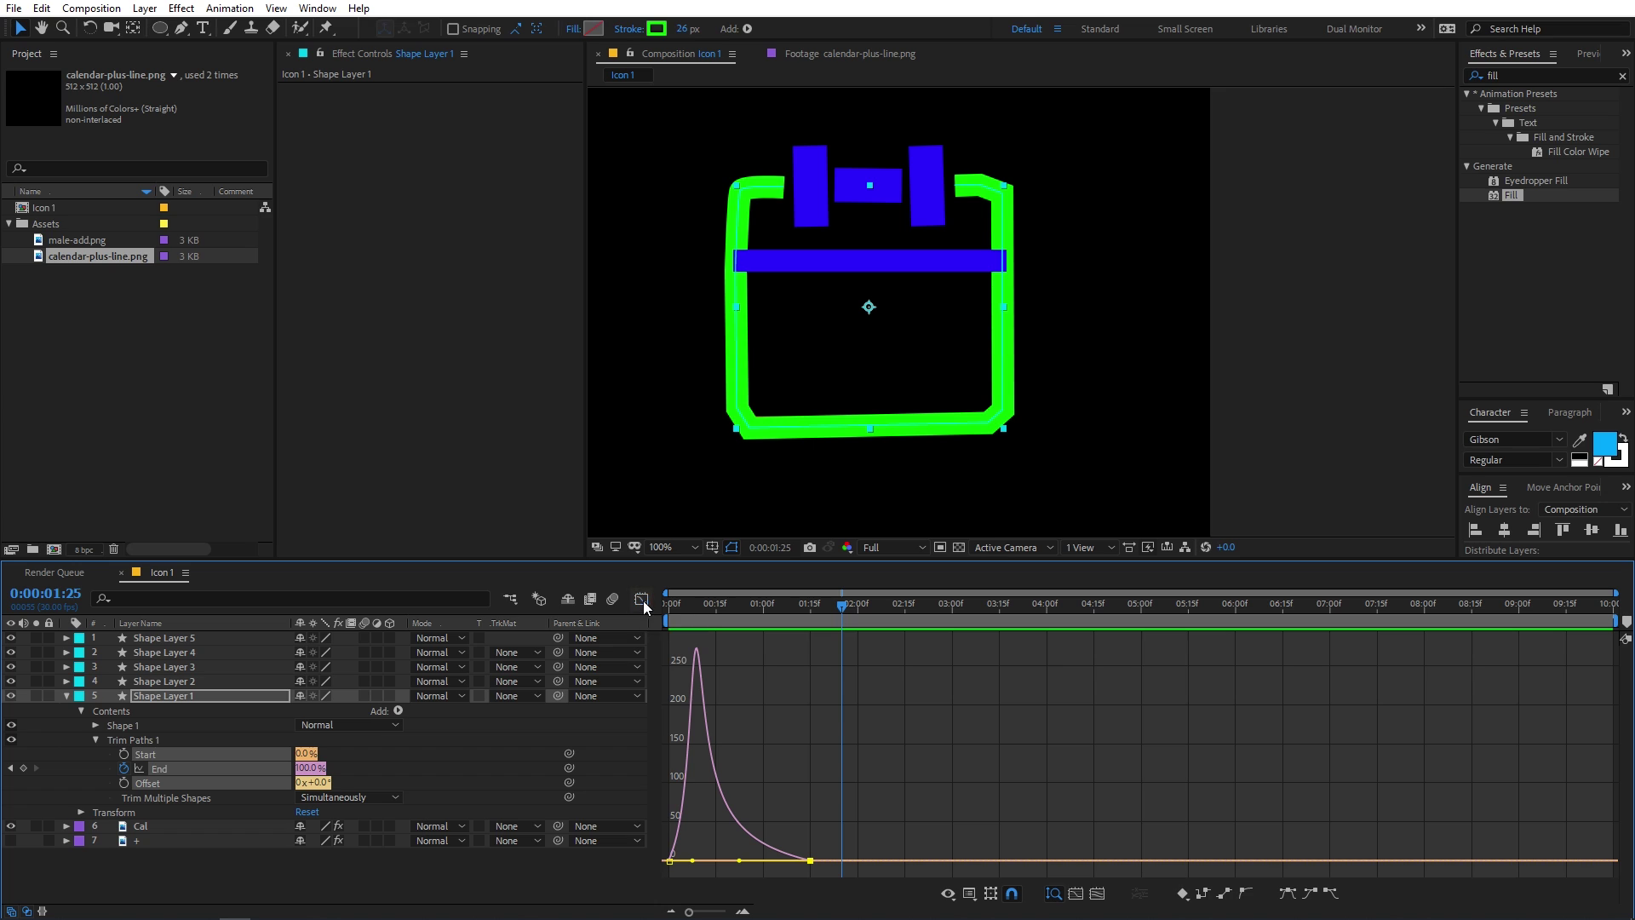
click(642, 600)
click(886, 742)
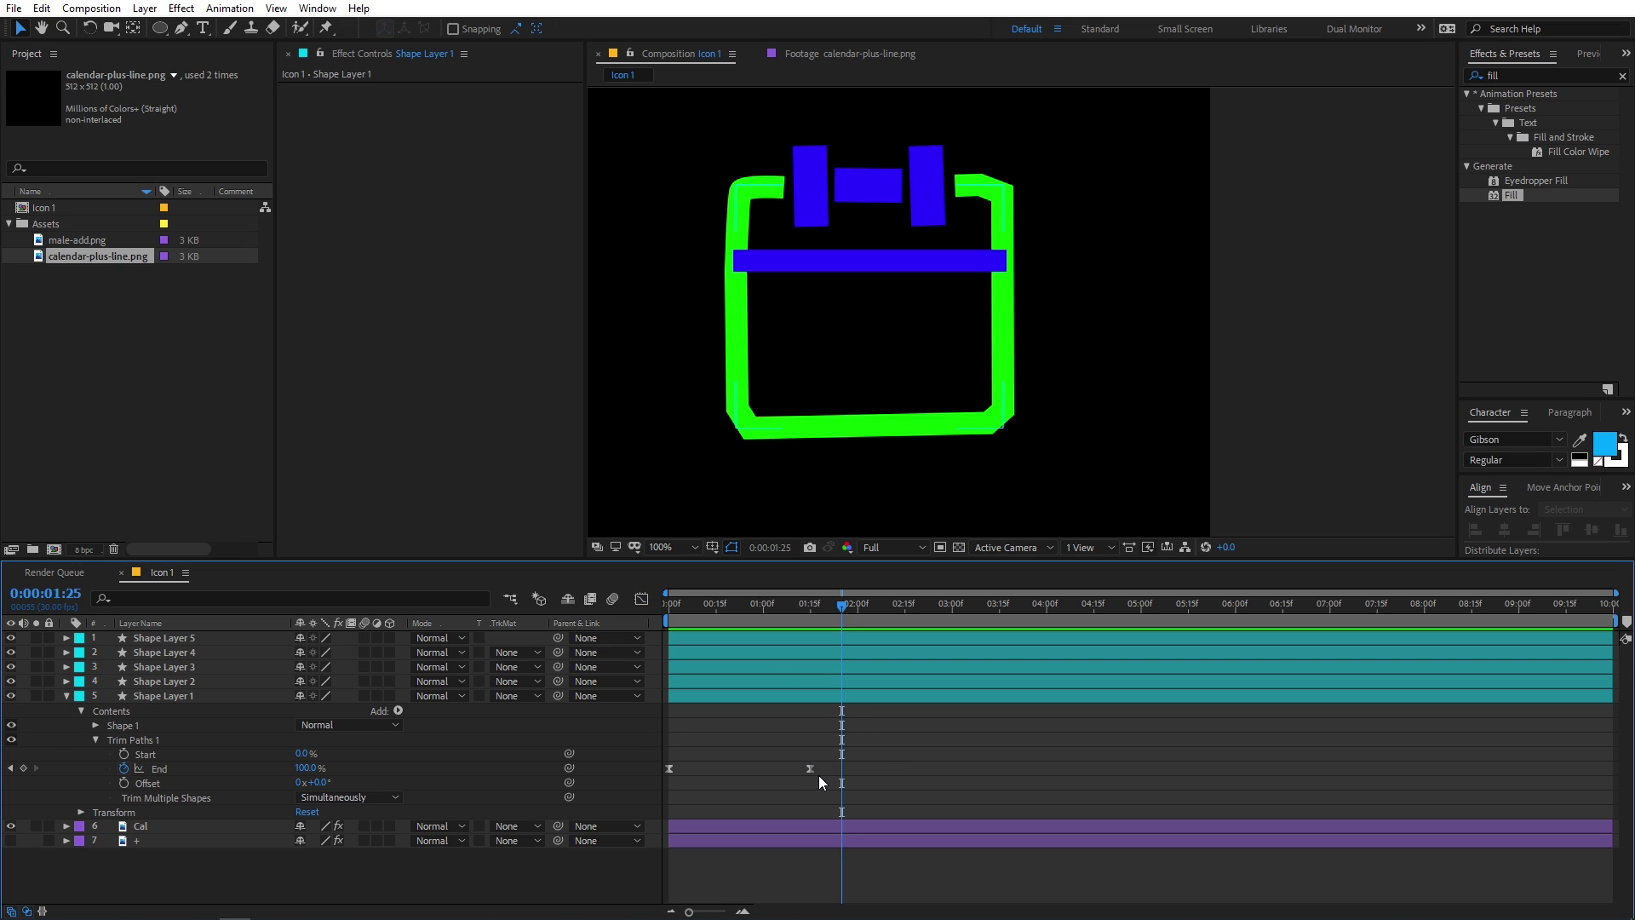
Step: Move the last End keyframe earlier to about 1:07 and preview the faster draw-on
drag(811, 768, 786, 768)
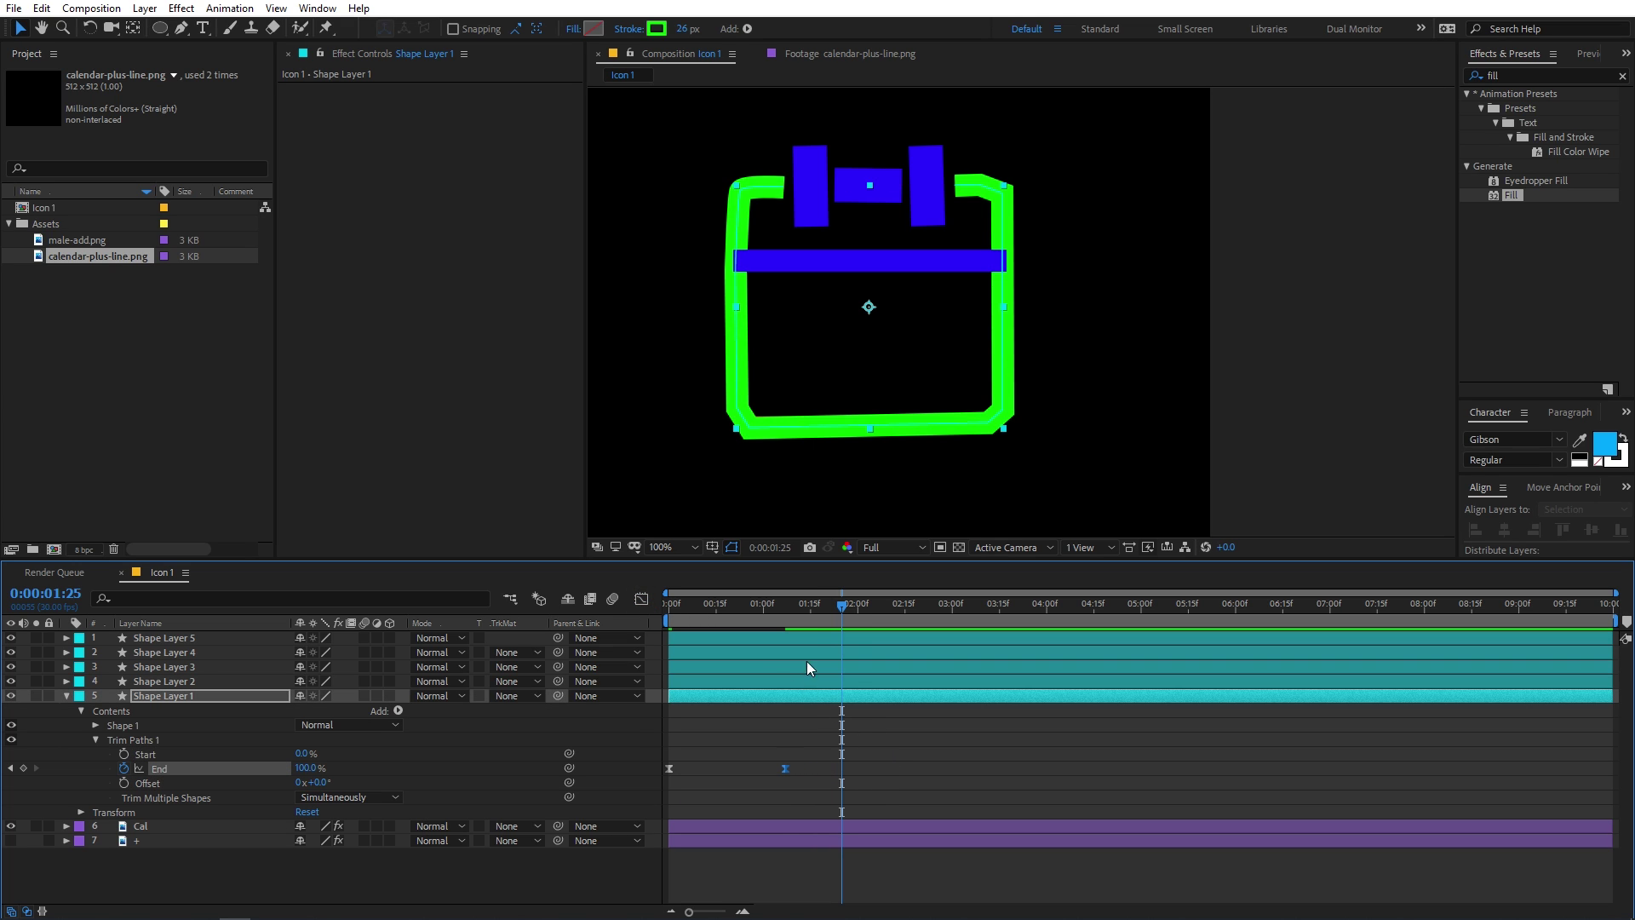
key(Home)
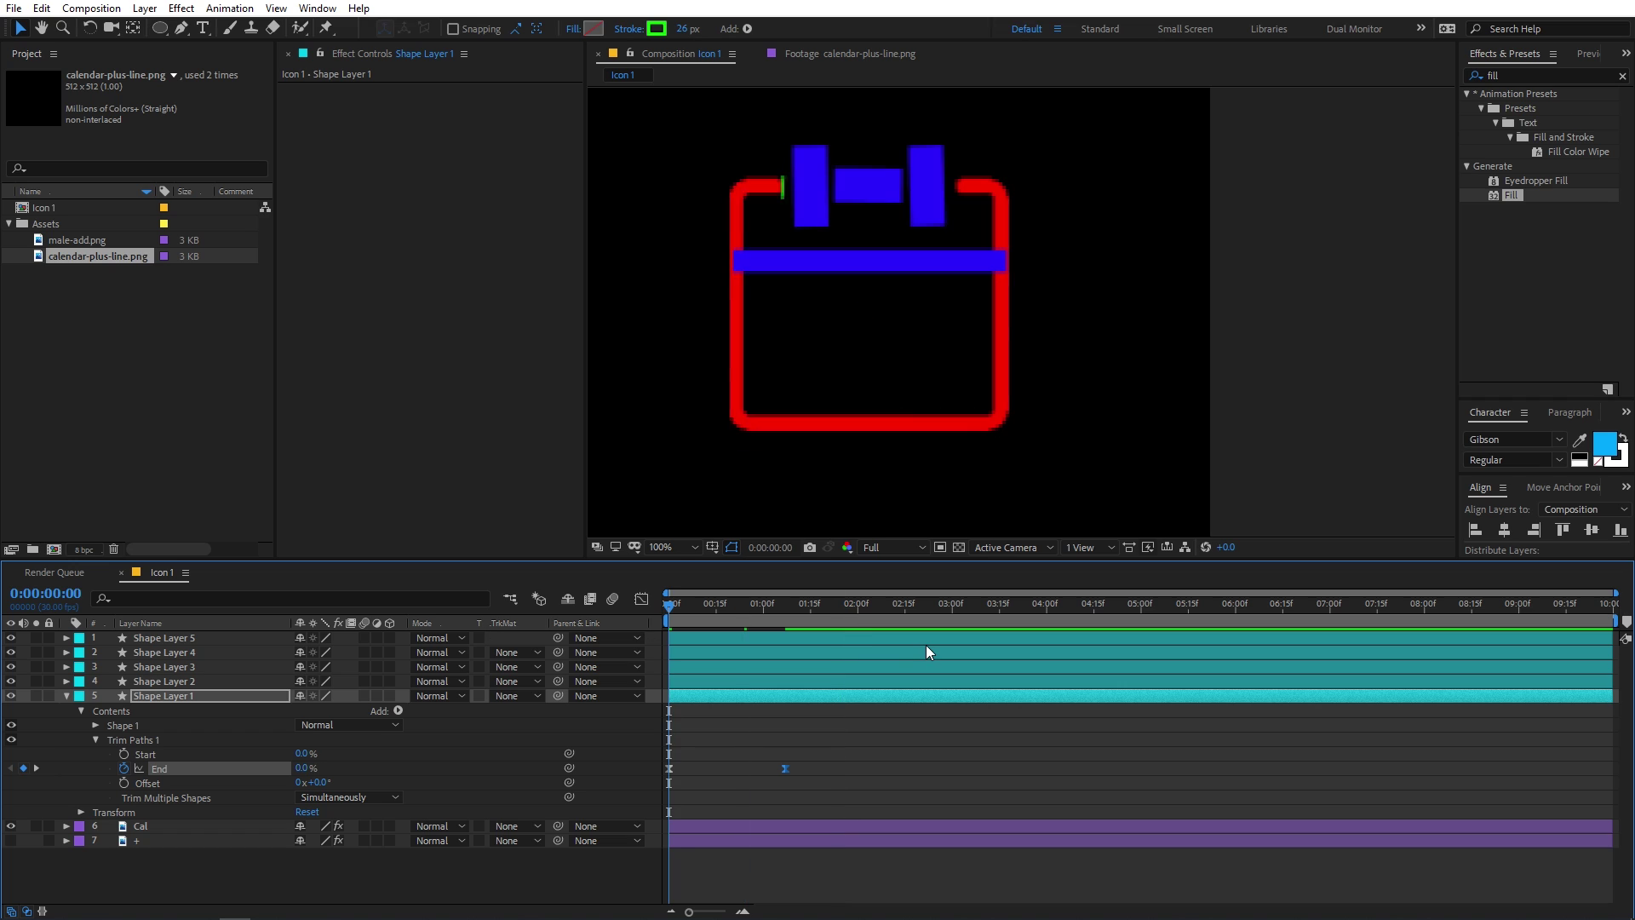
key(space)
key(space)
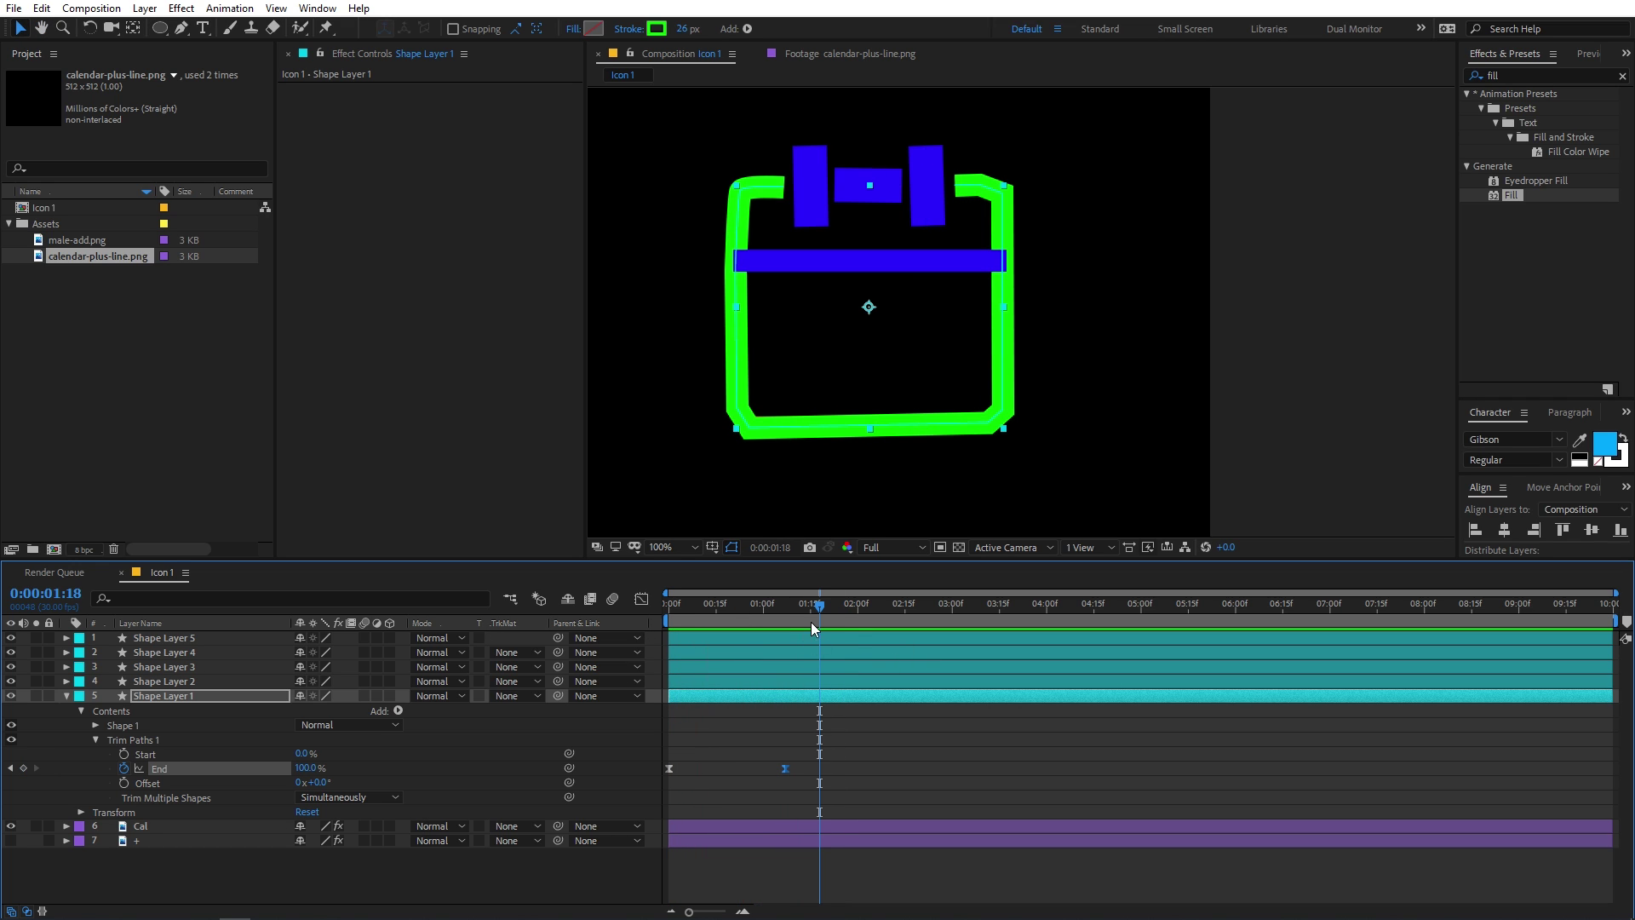
Step: Copy both End keyframes onto Shape Layers 2–5 at 0:00, preview, and collapse Shape Layer 1
key(j)
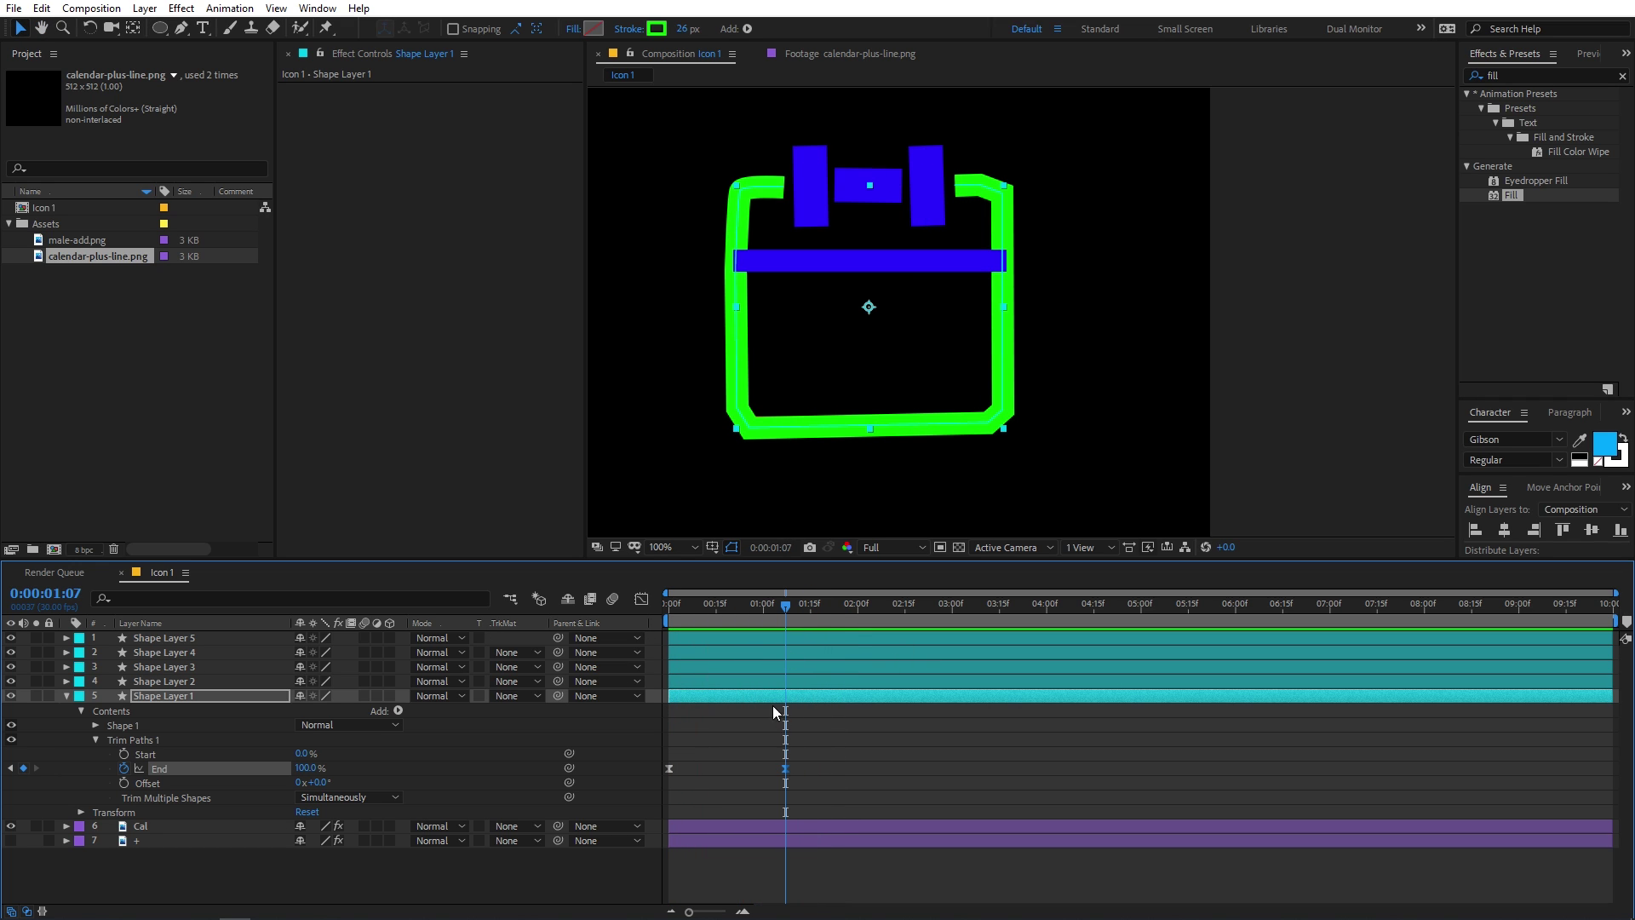
drag(823, 763, 651, 774)
drag(785, 609, 622, 611)
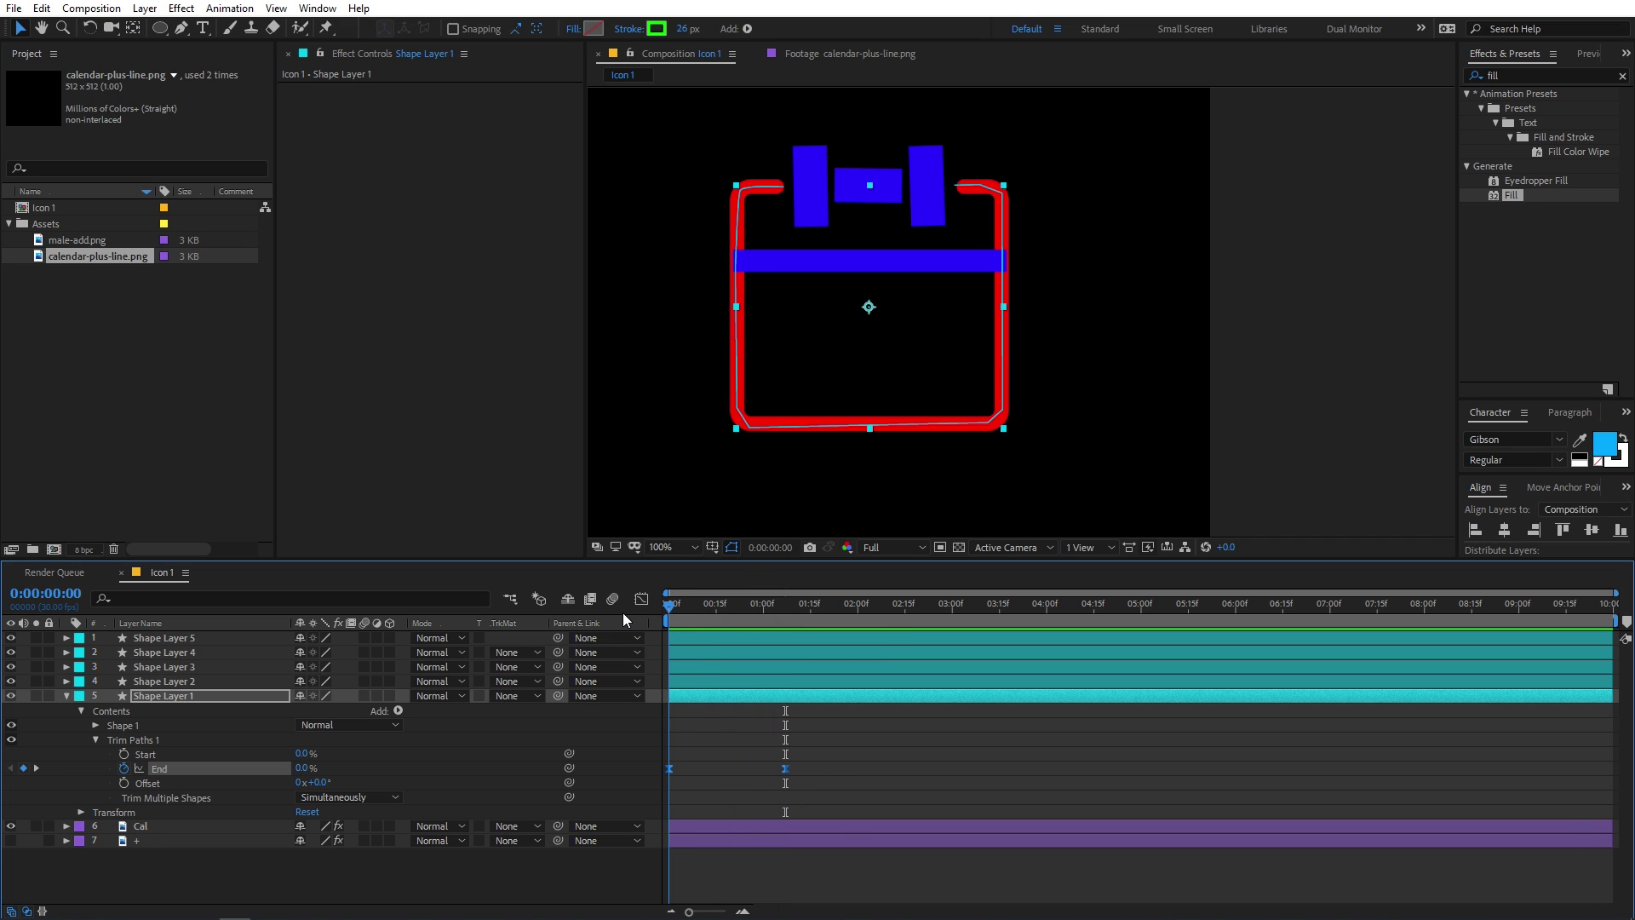
click(187, 682)
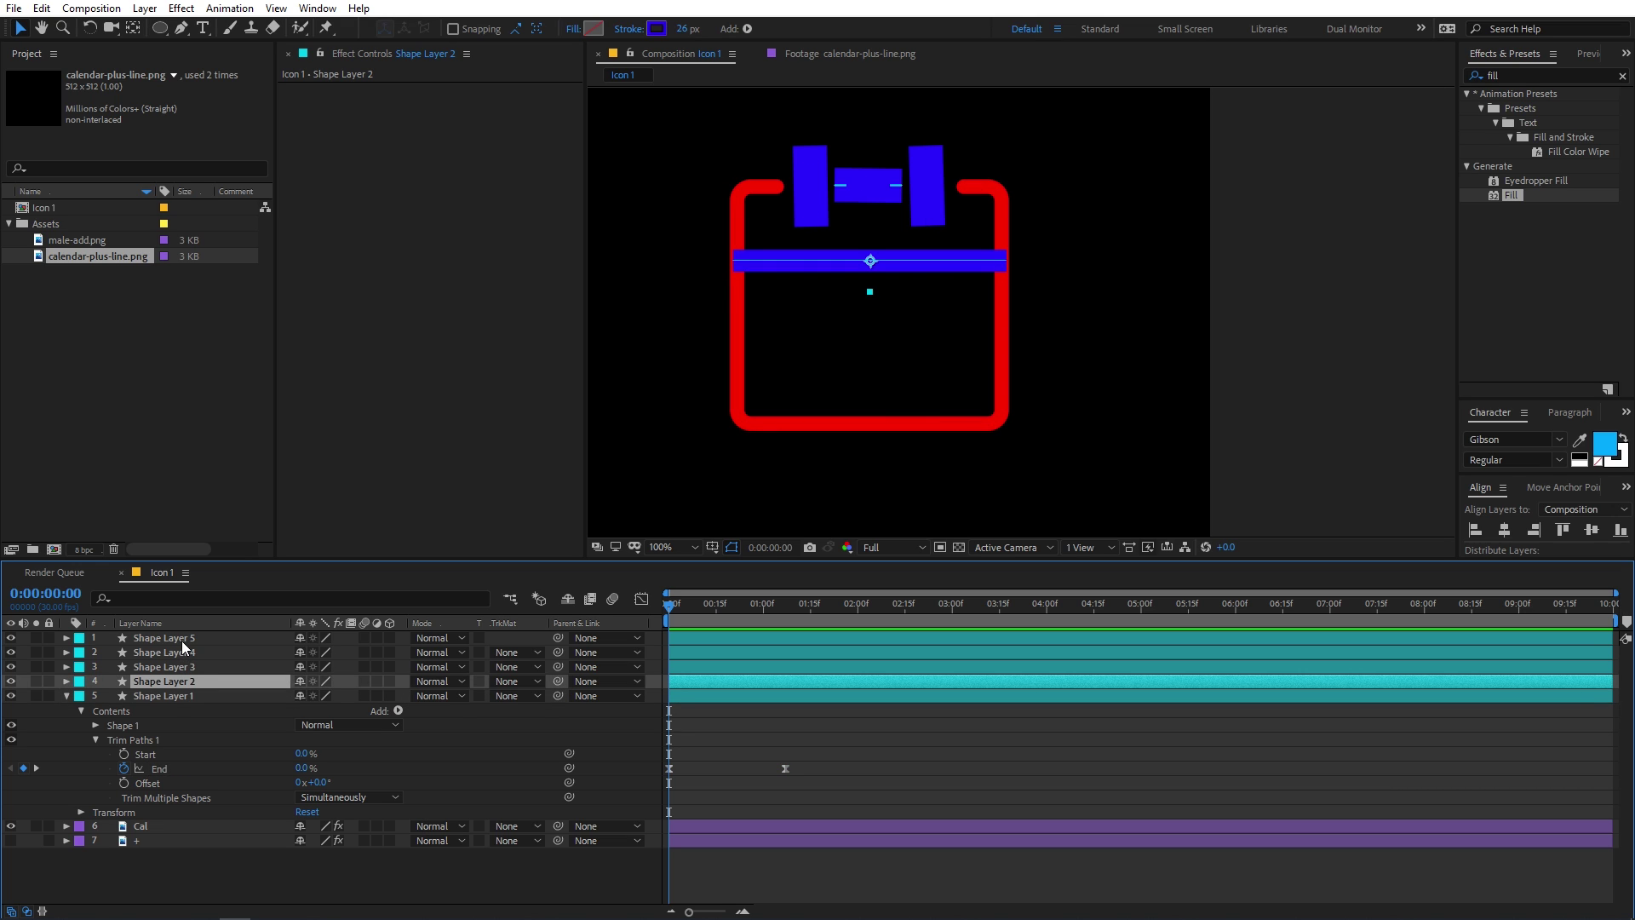
shift+click(182, 640)
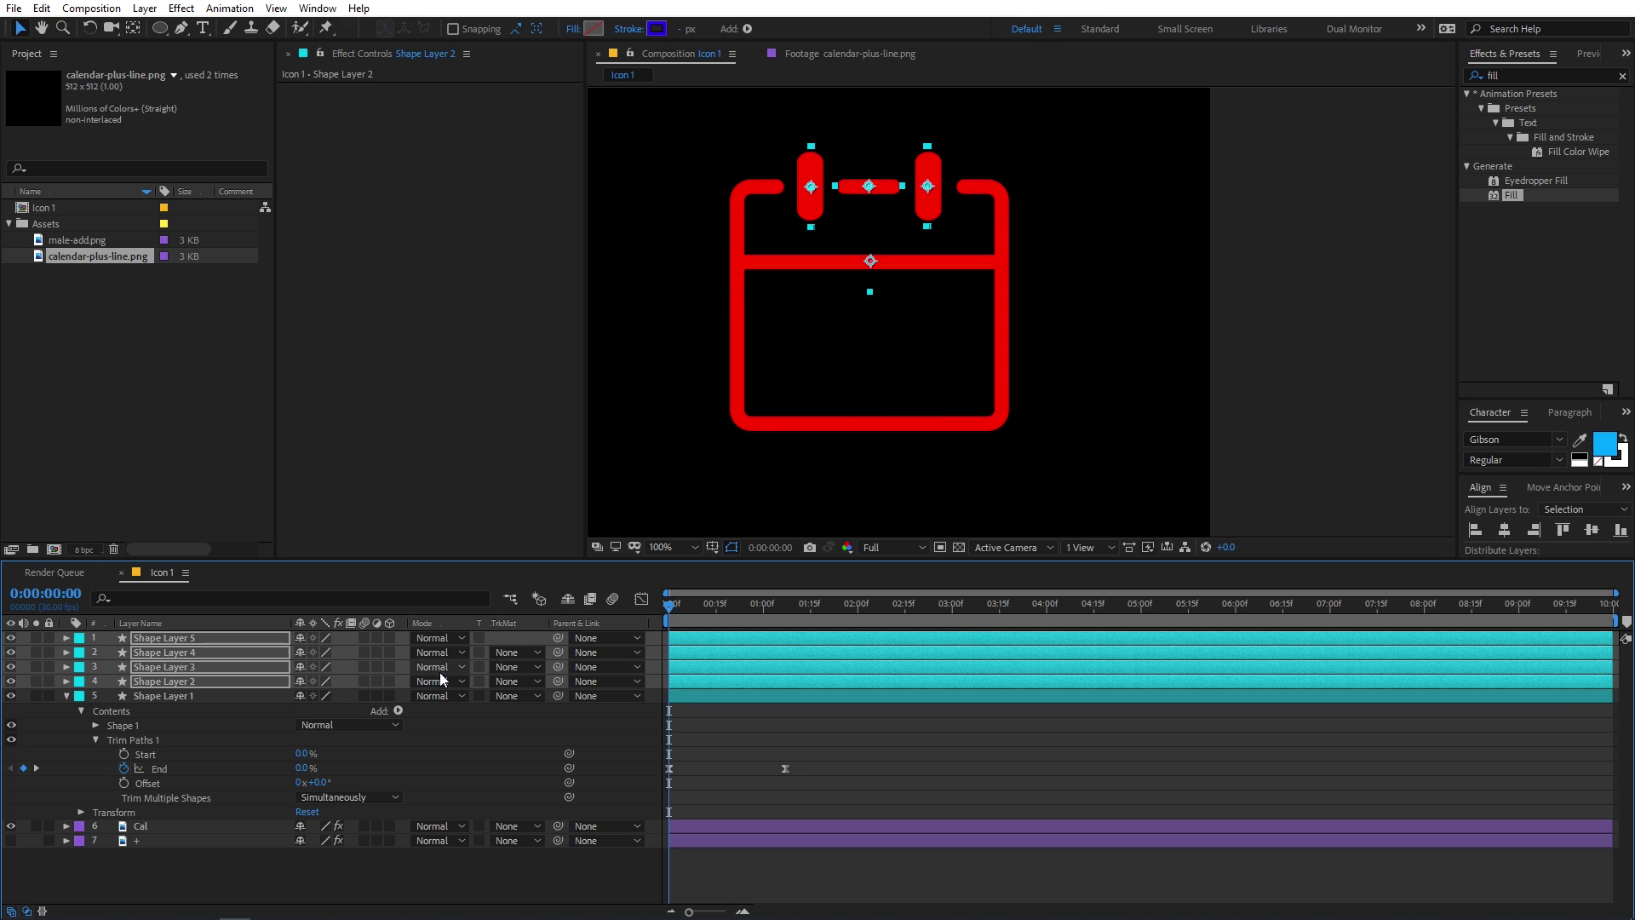
click(922, 738)
key(space)
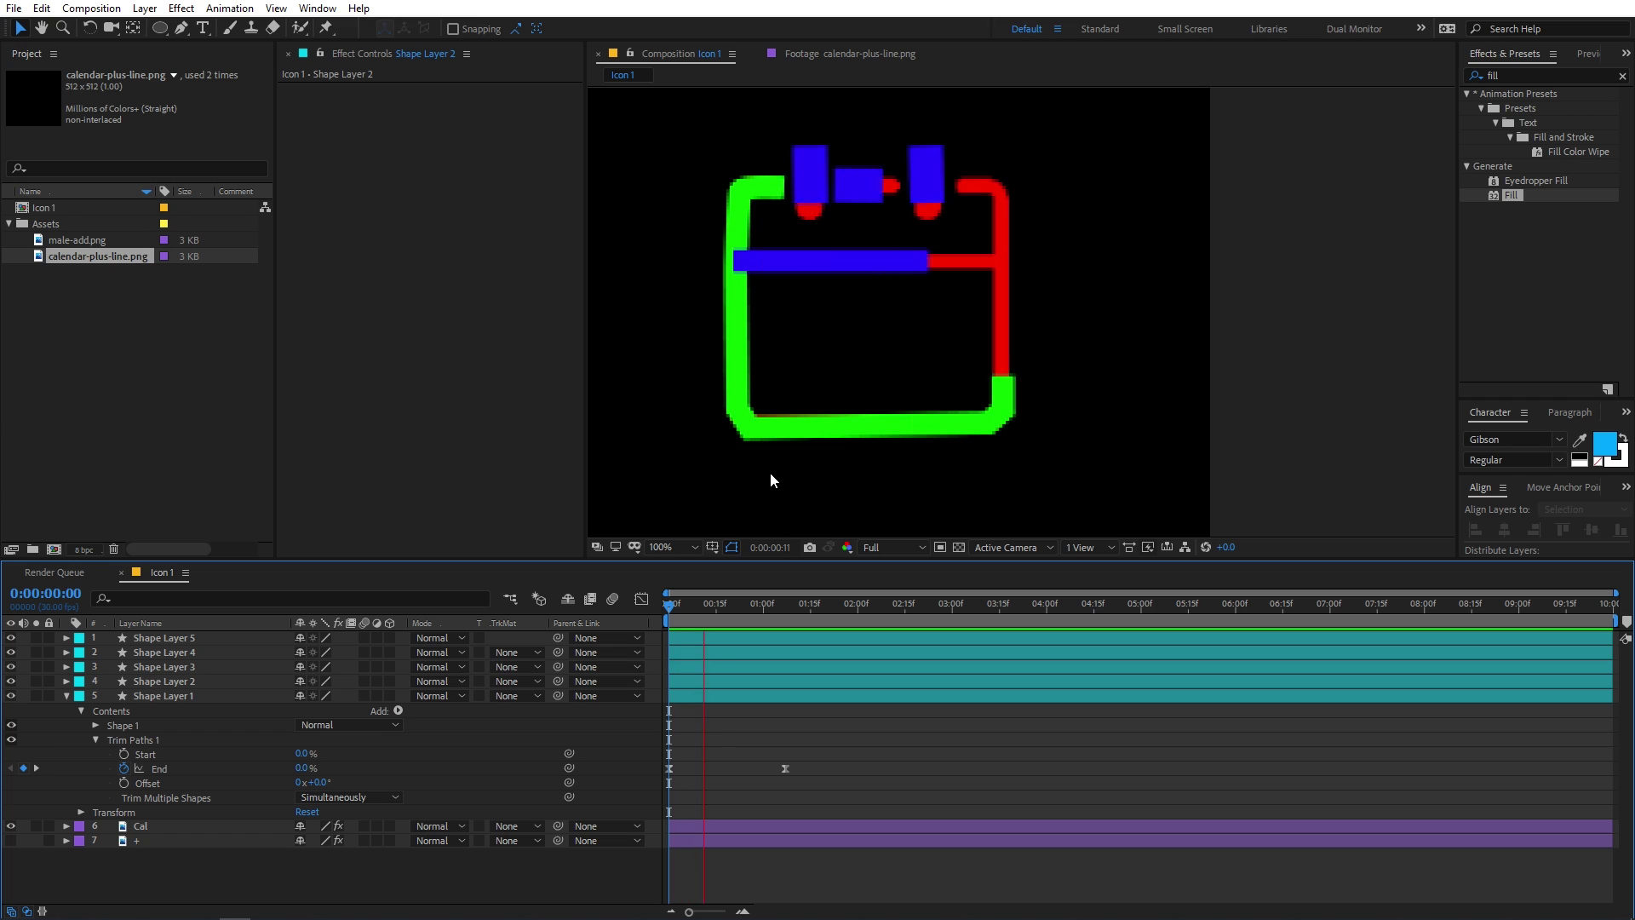
key(space)
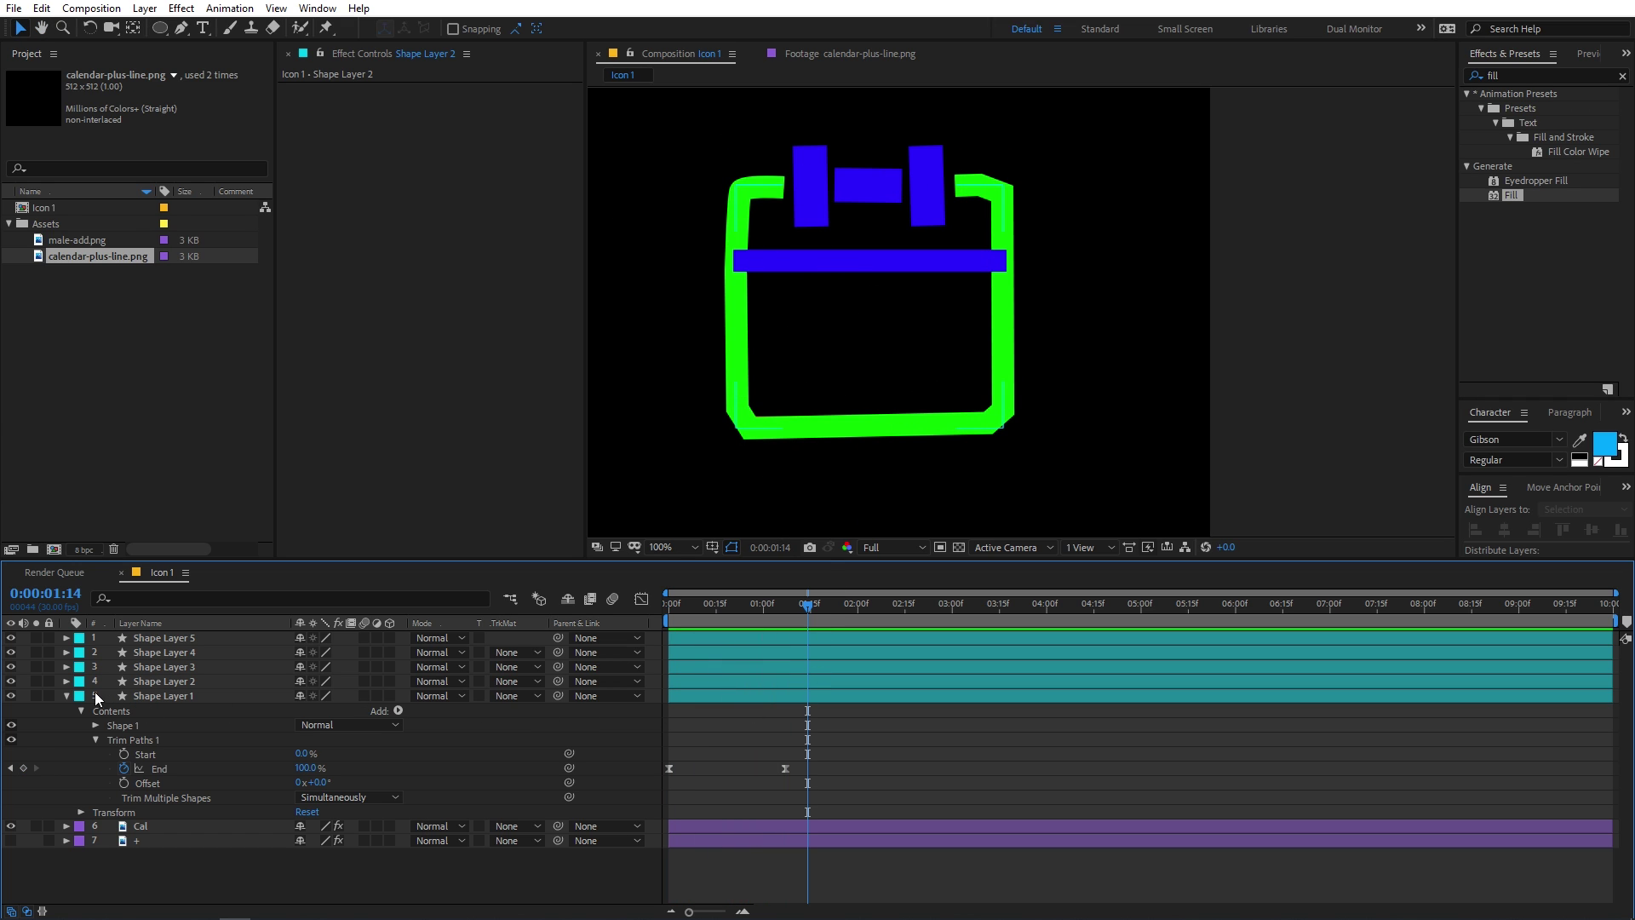
click(66, 696)
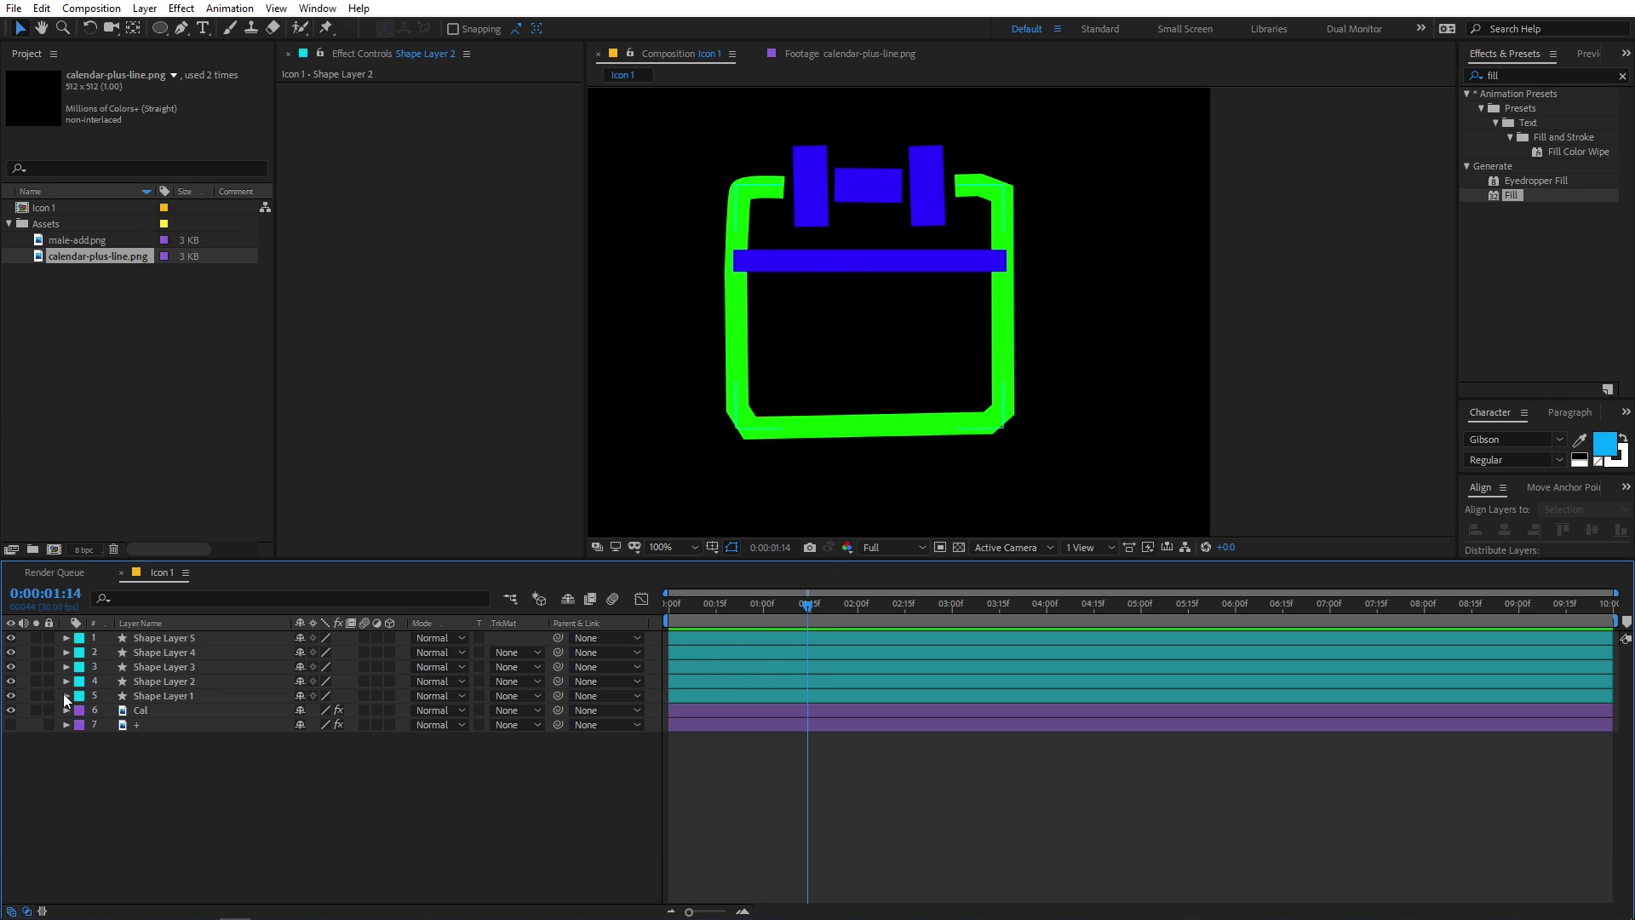
Step: Pre-compose Shape Layers 1–5 into a single new composition named Outline
click(180, 637)
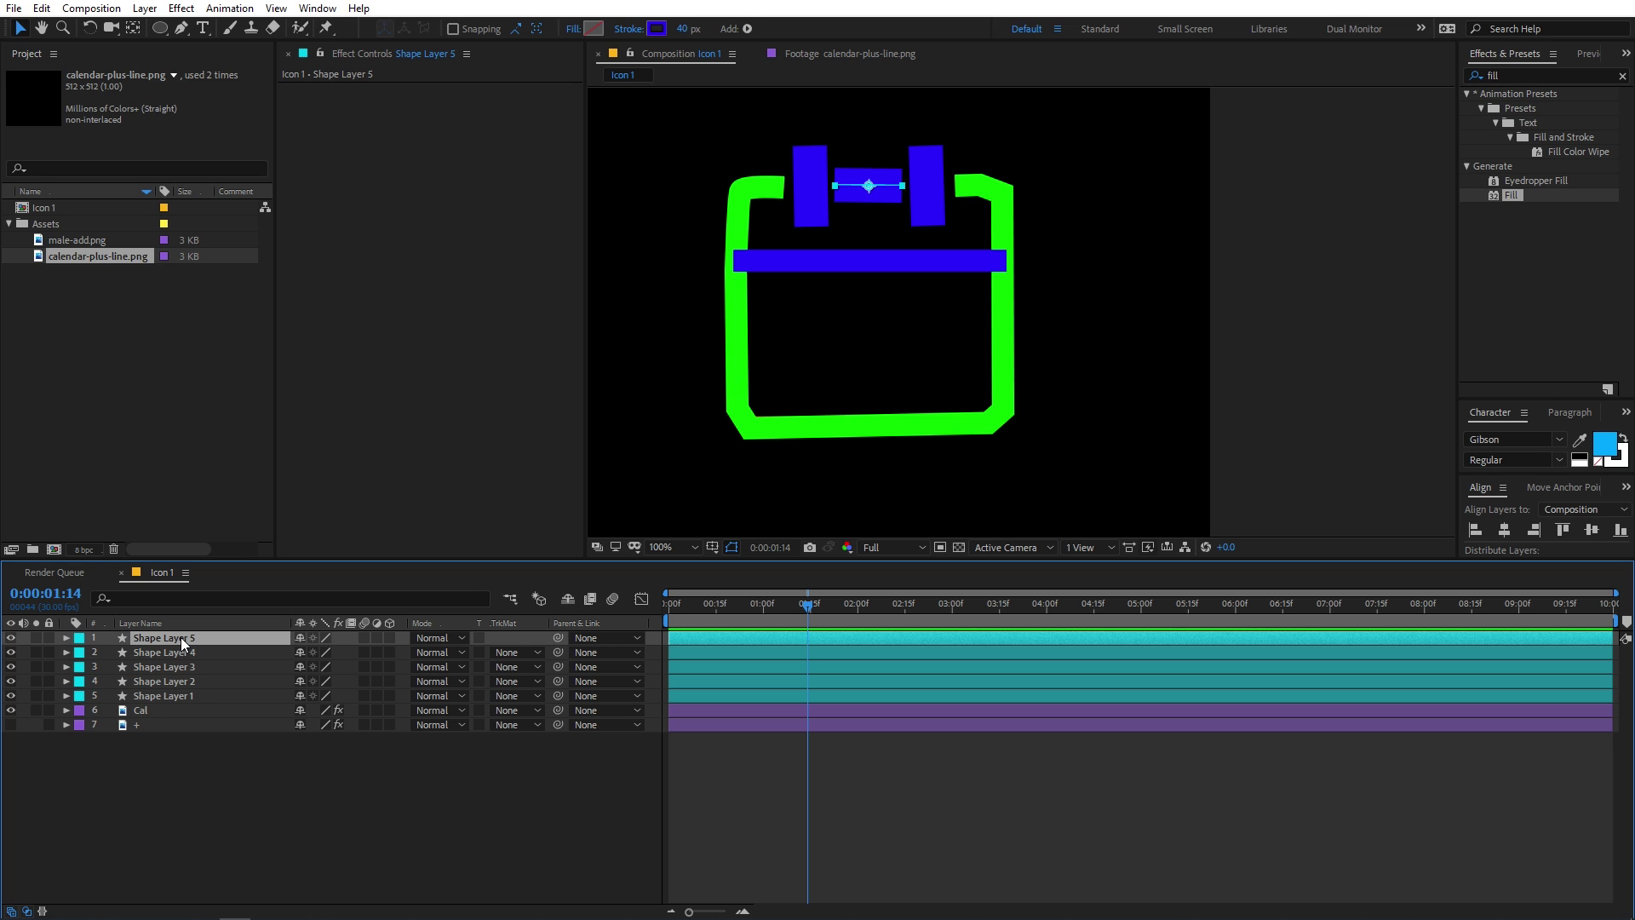
shift+click(175, 697)
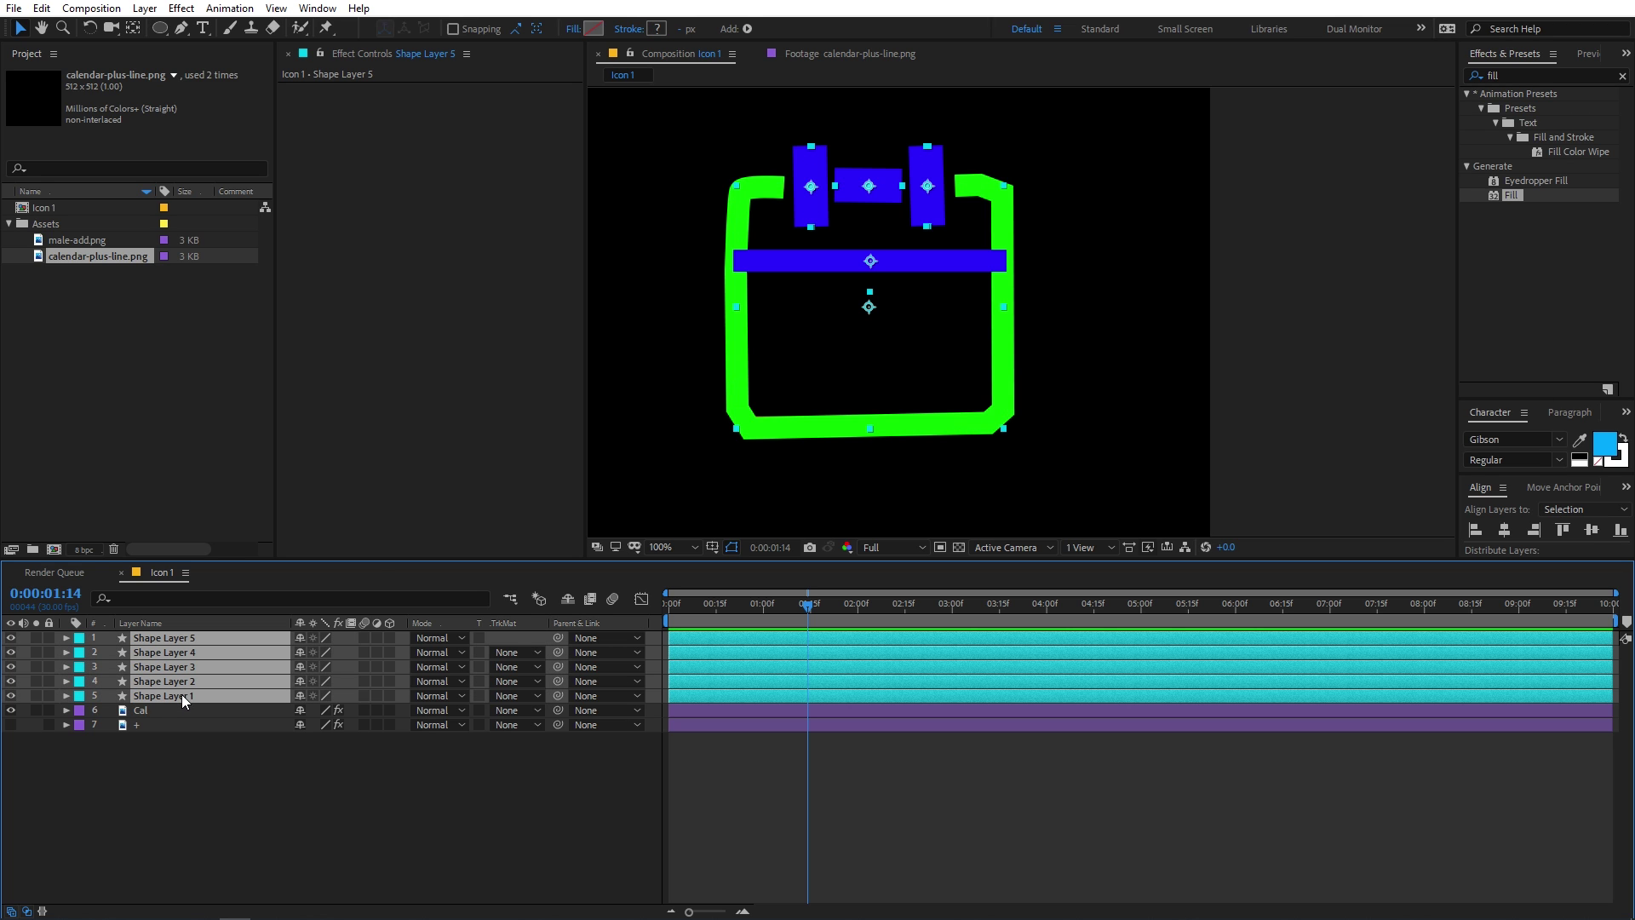
right_click(181, 694)
click(260, 625)
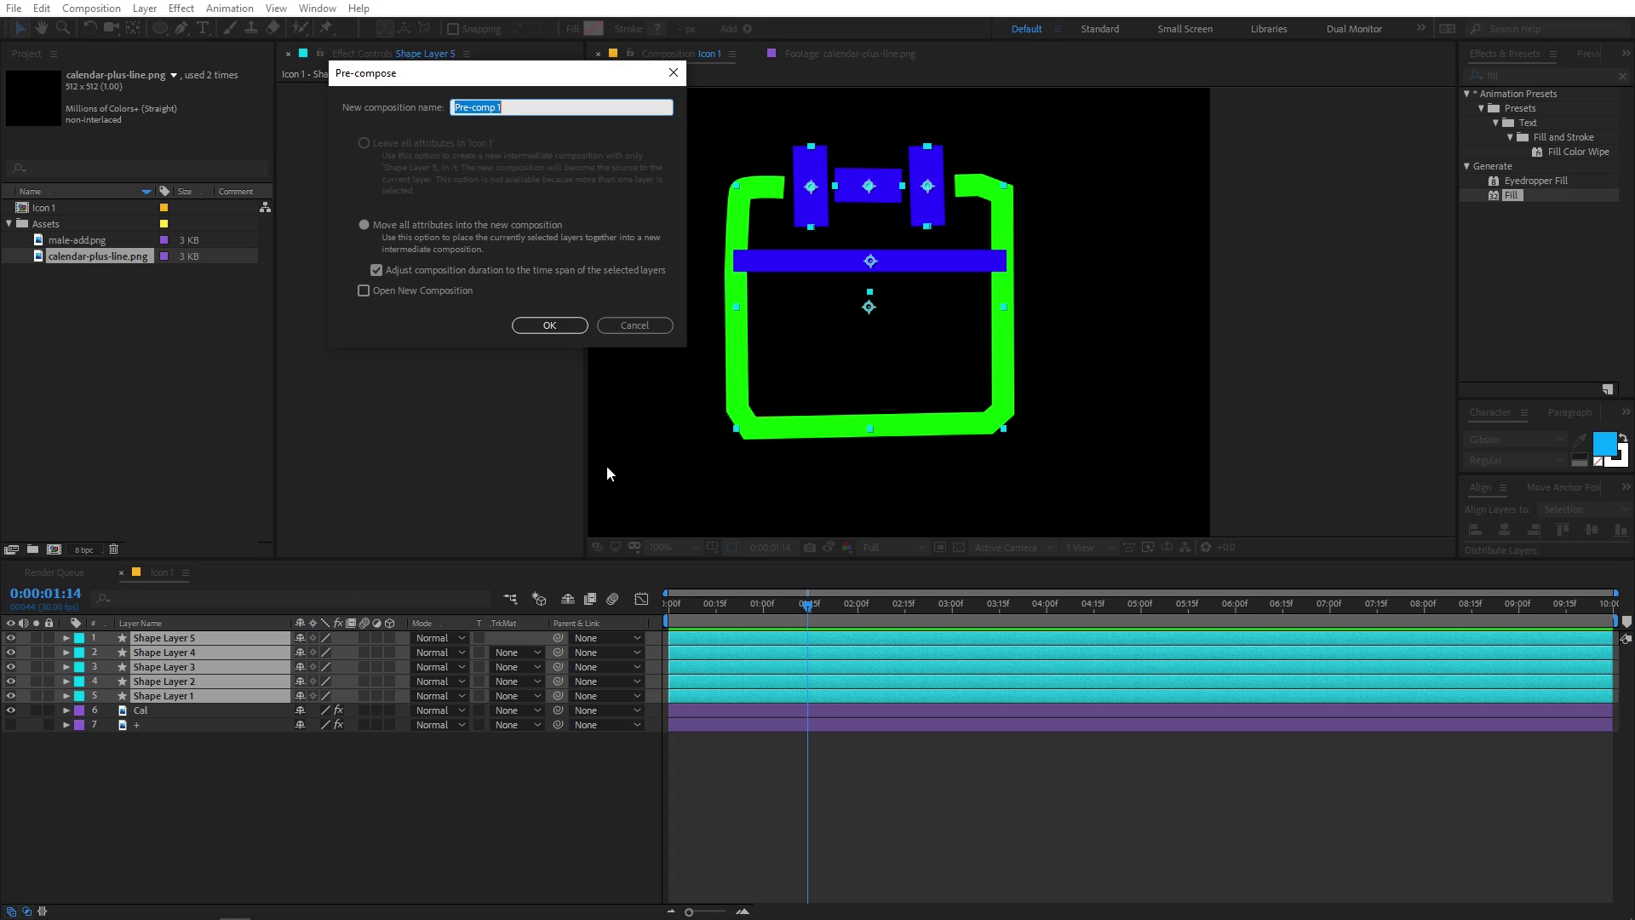
text(C)
click(548, 324)
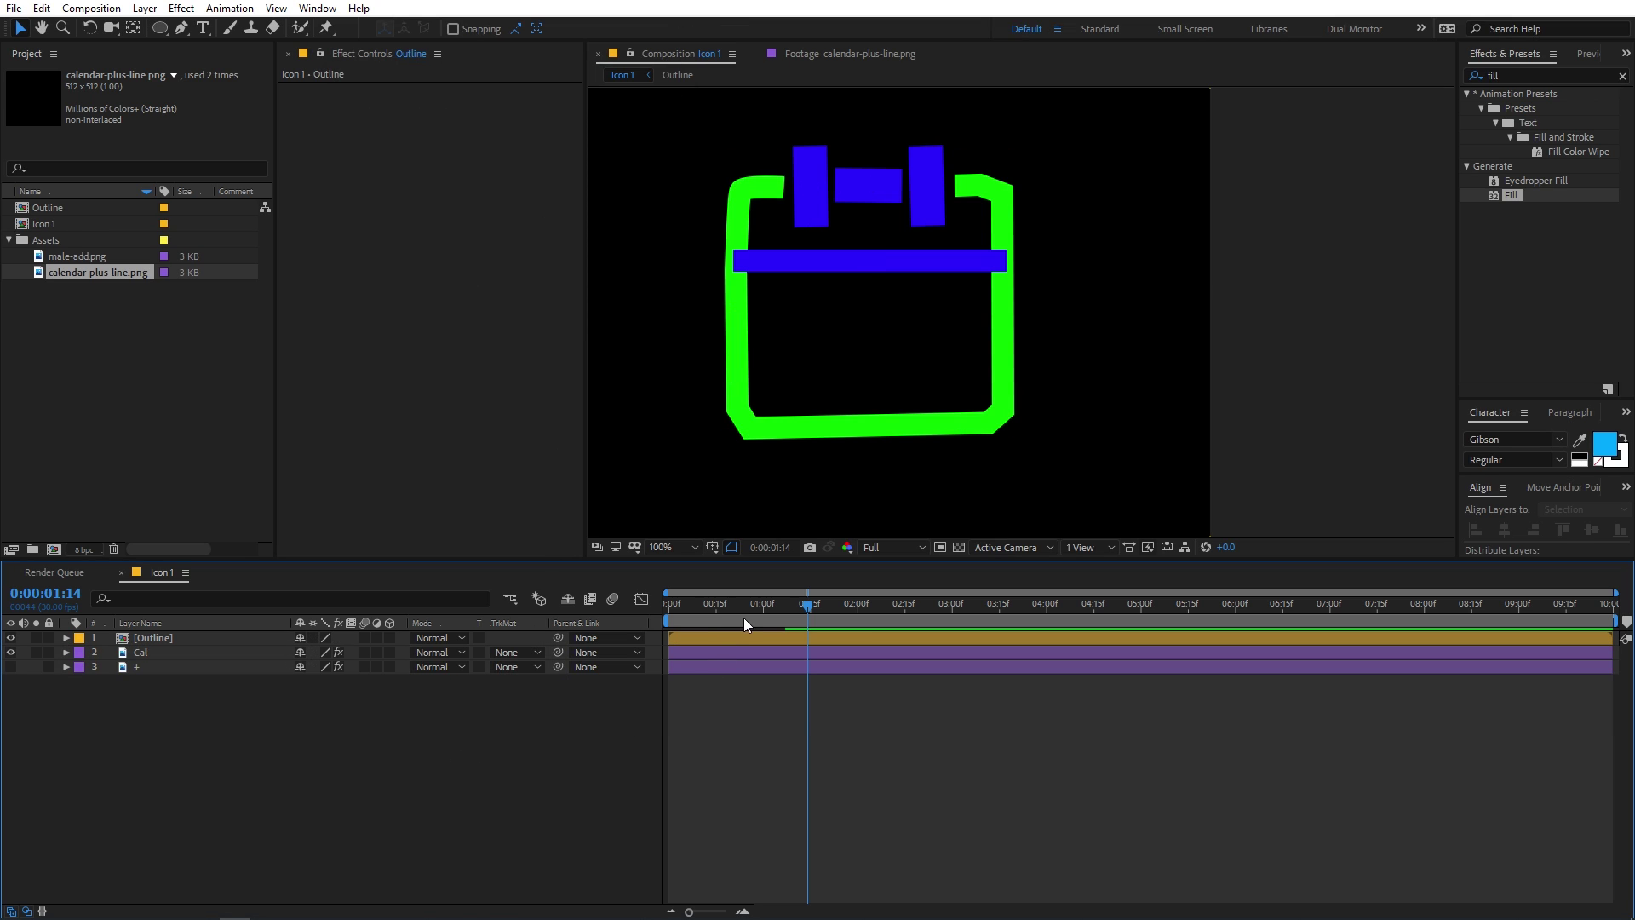
Step: Set the Cal layer's track matte to Alpha Matte [Outline] and preview the calendar drawing on
drag(743, 619, 554, 623)
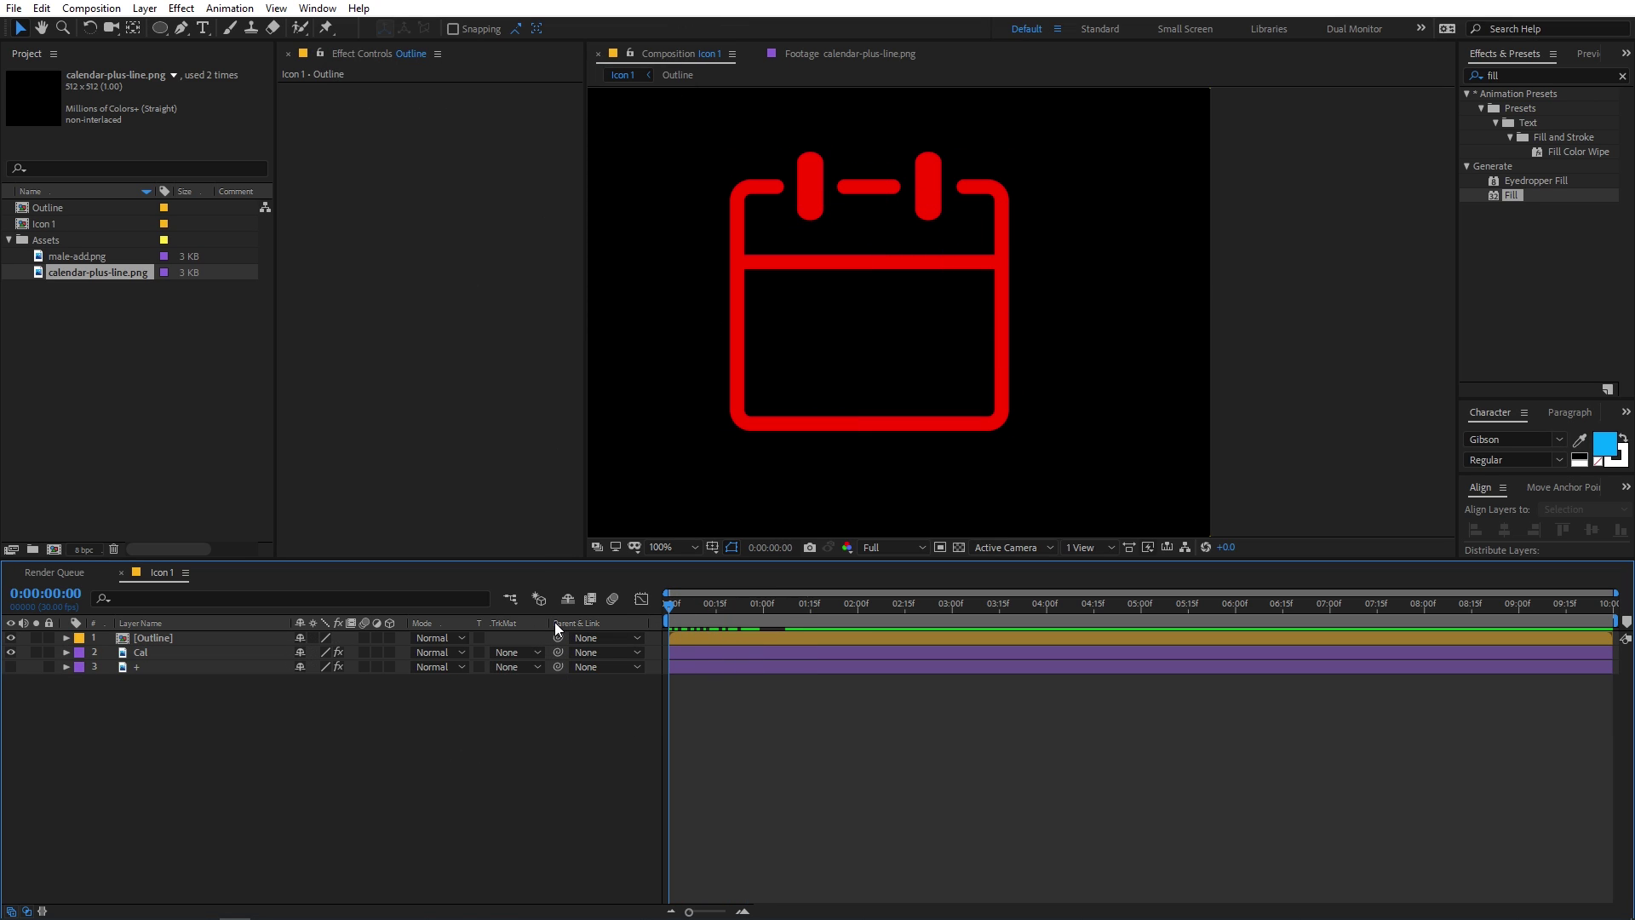
click(137, 653)
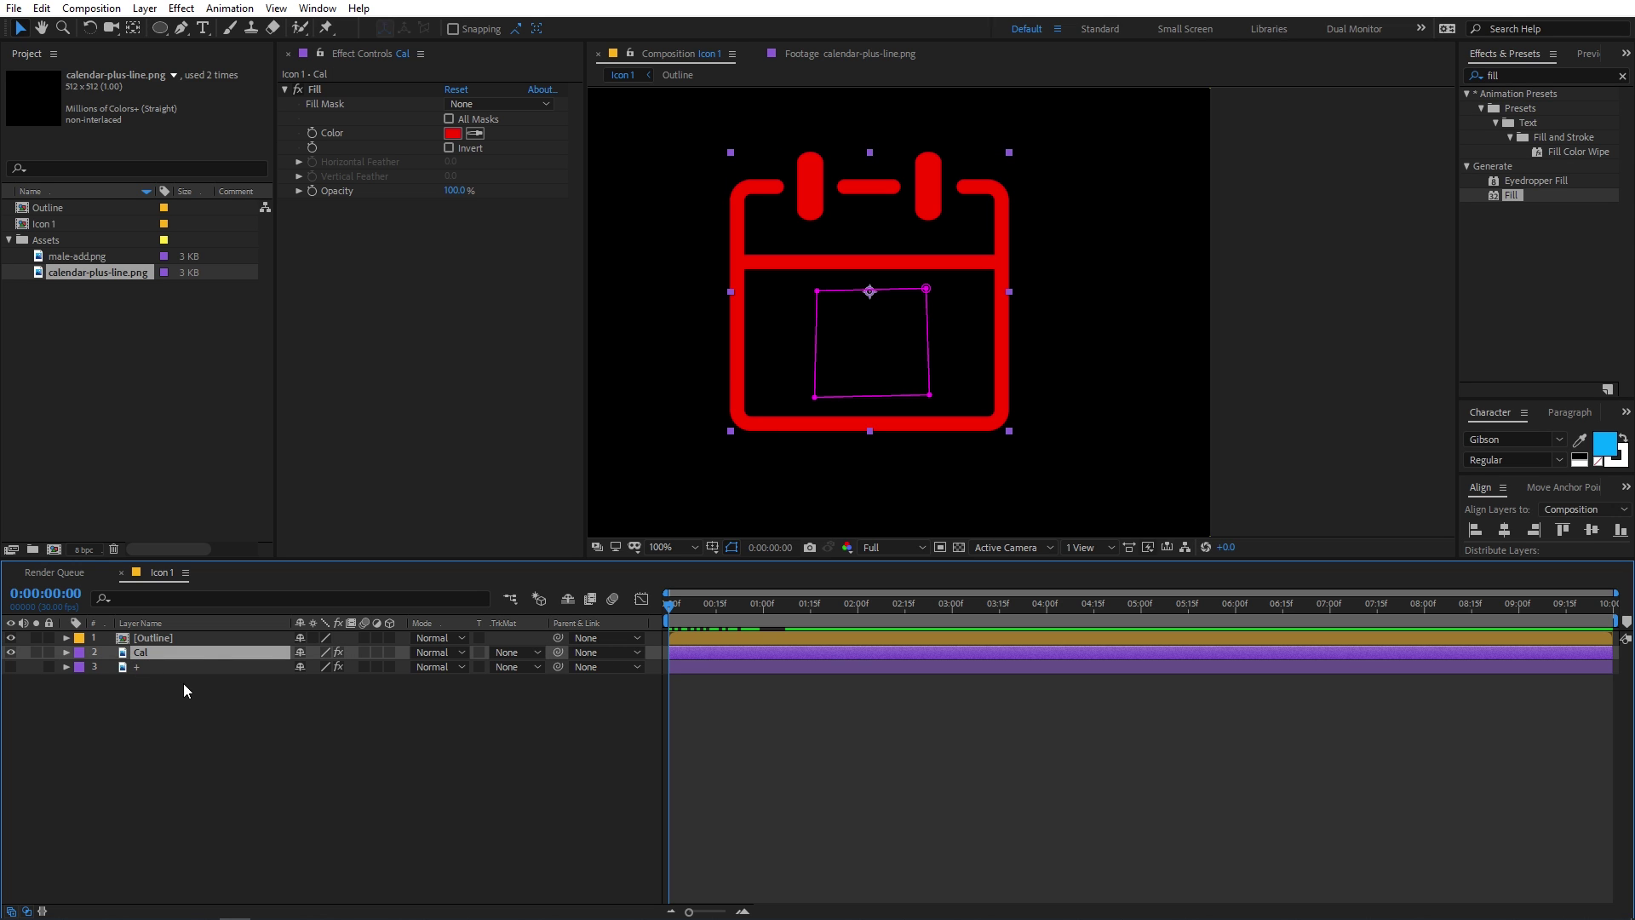
click(521, 652)
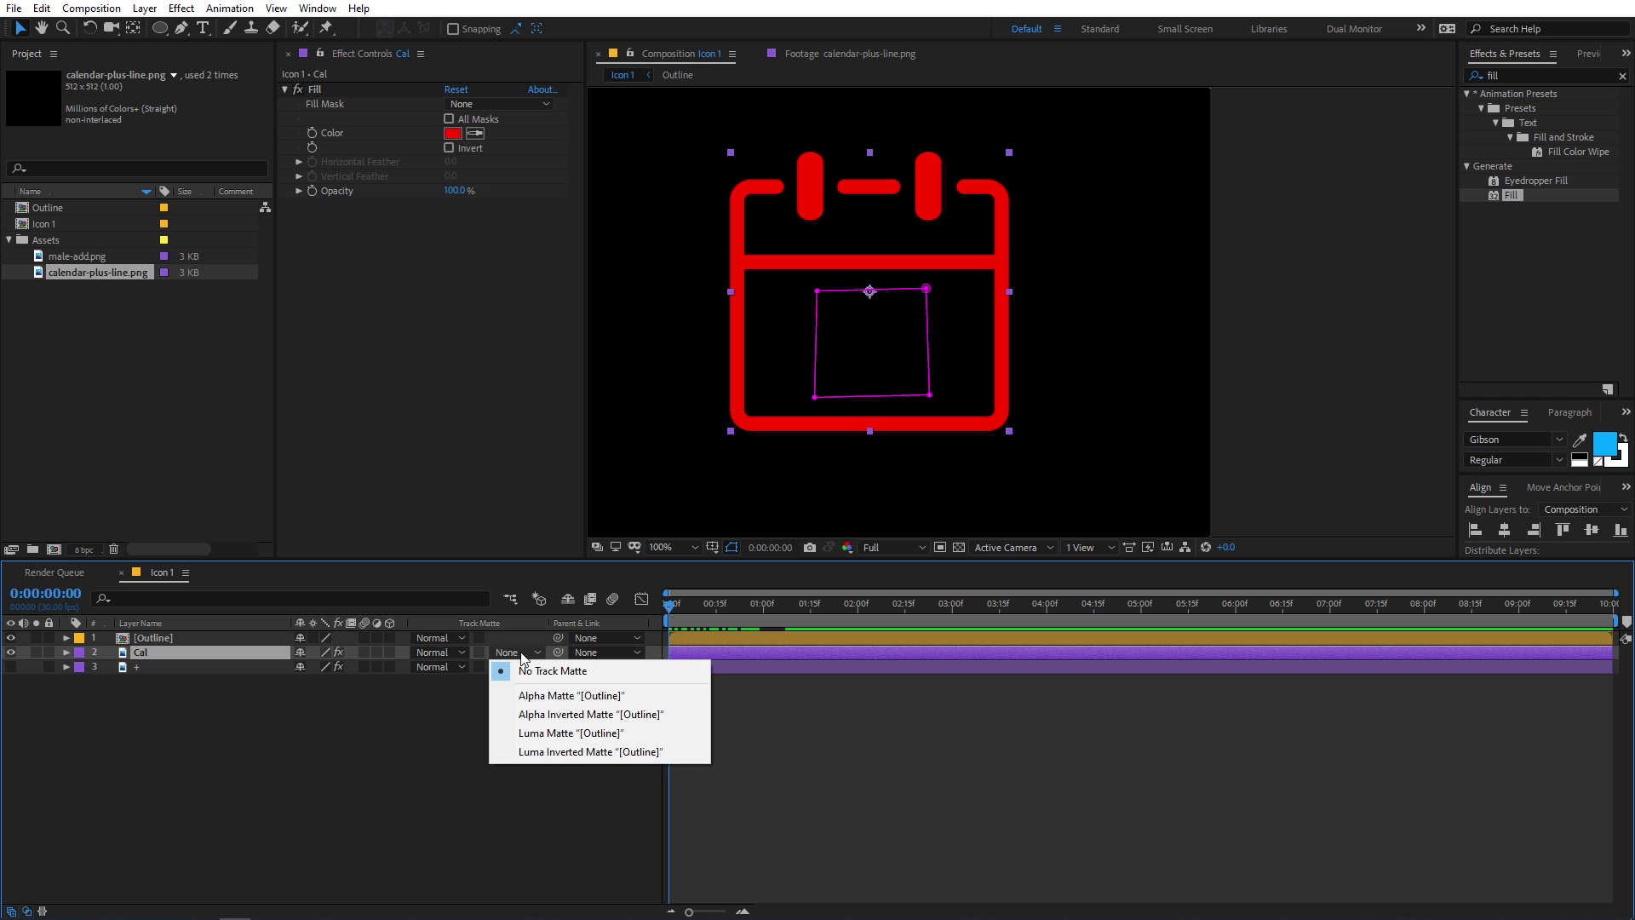
click(360, 774)
click(359, 775)
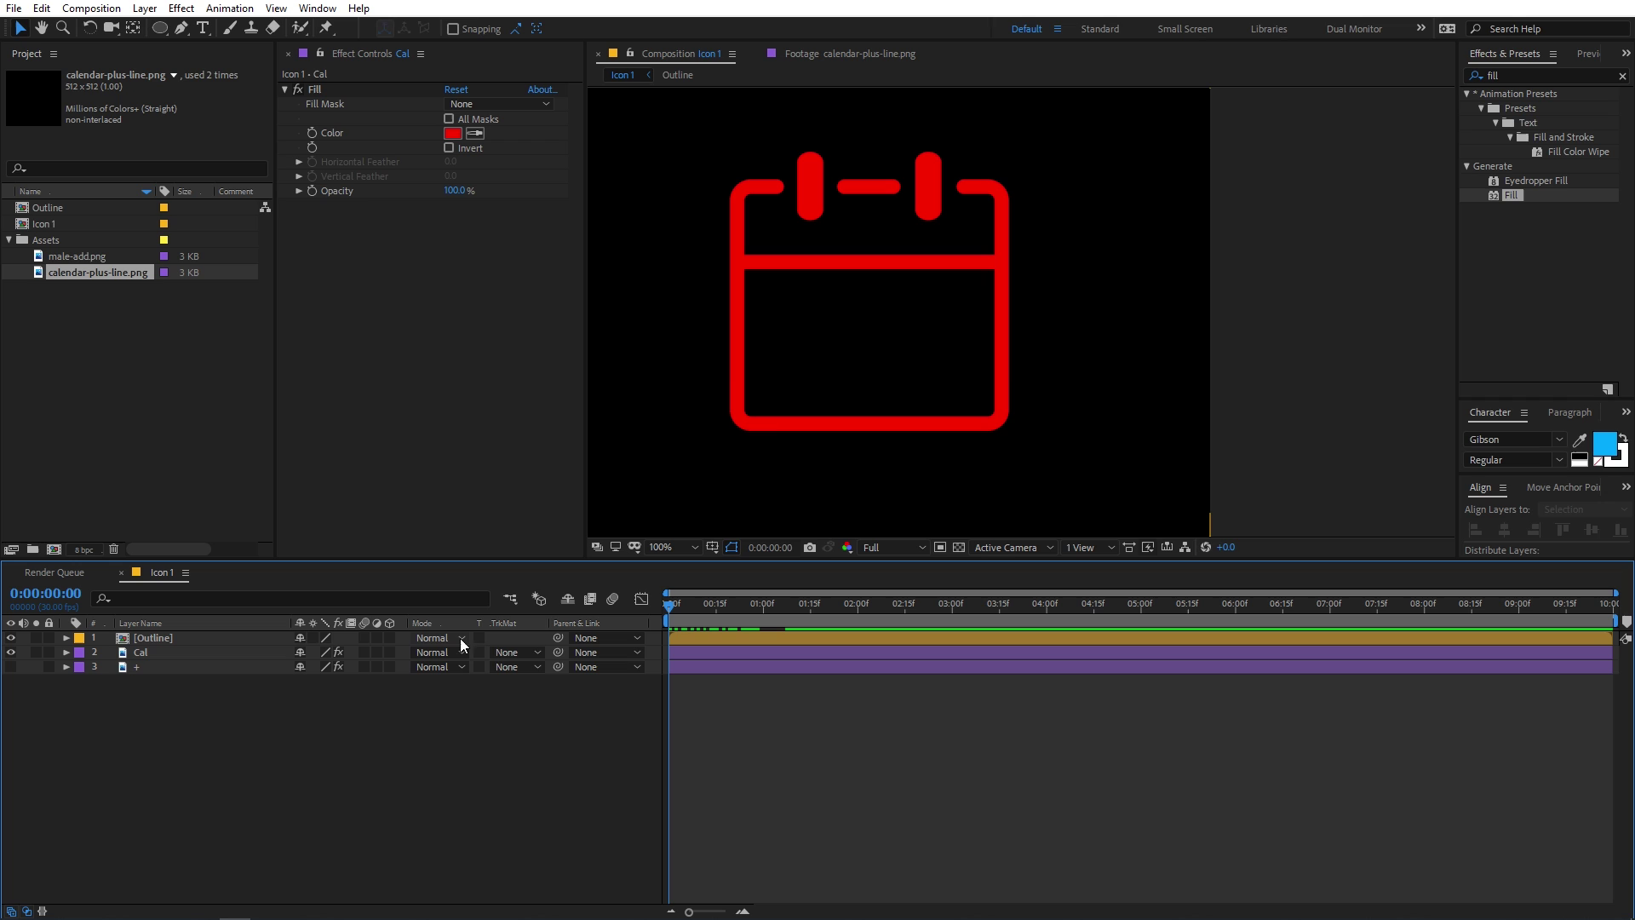
click(515, 652)
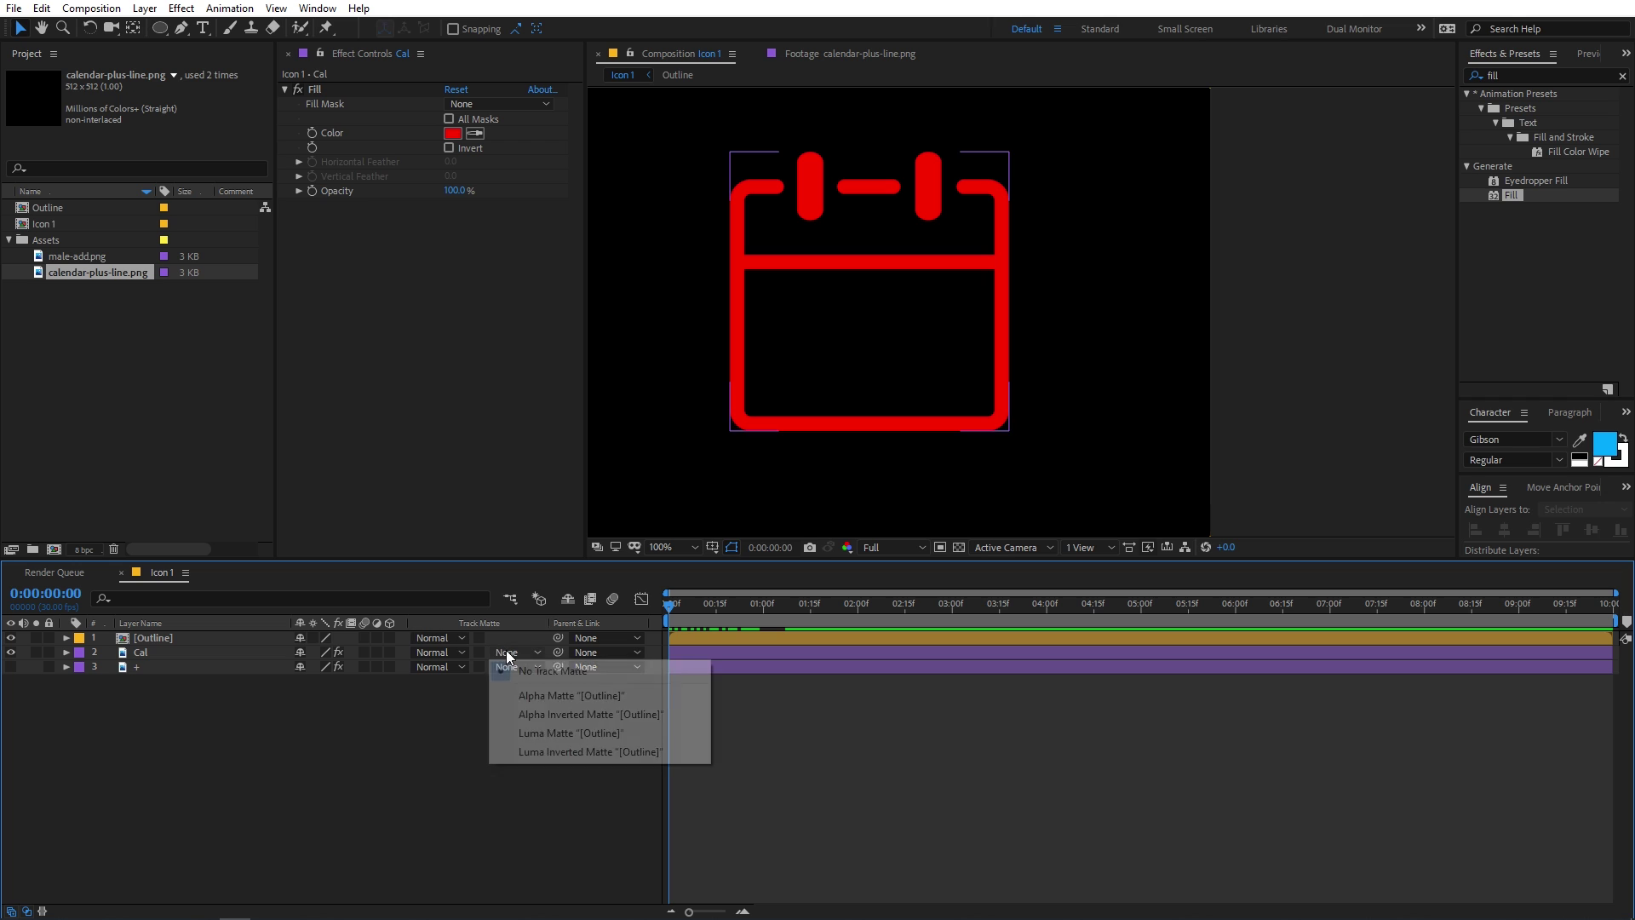
click(542, 697)
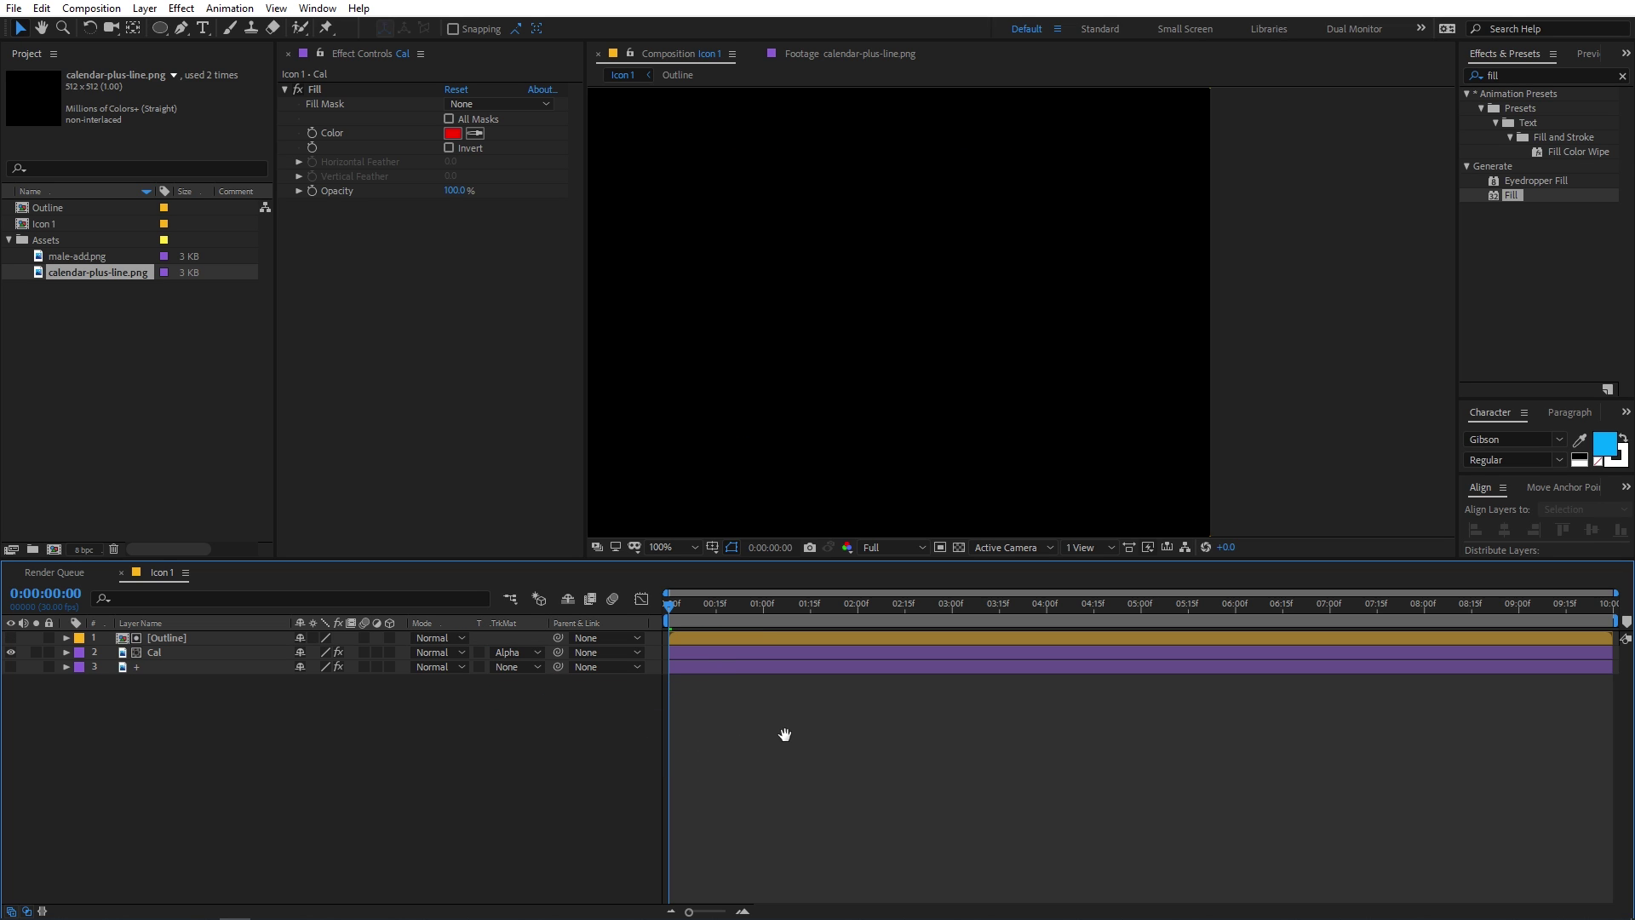
key(space)
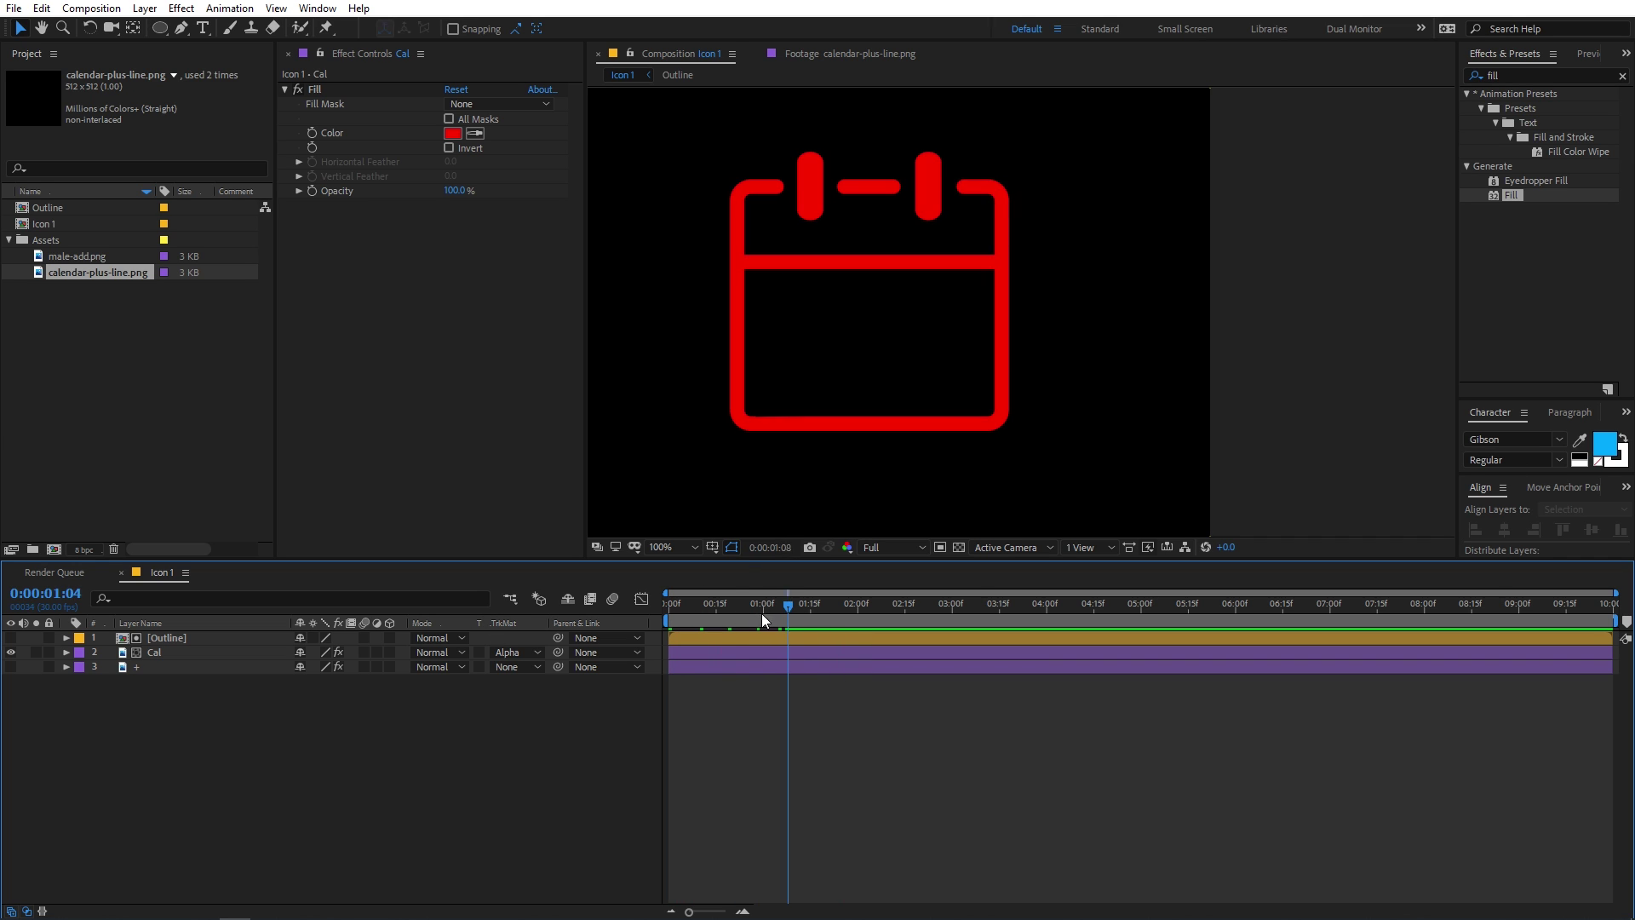
key(space)
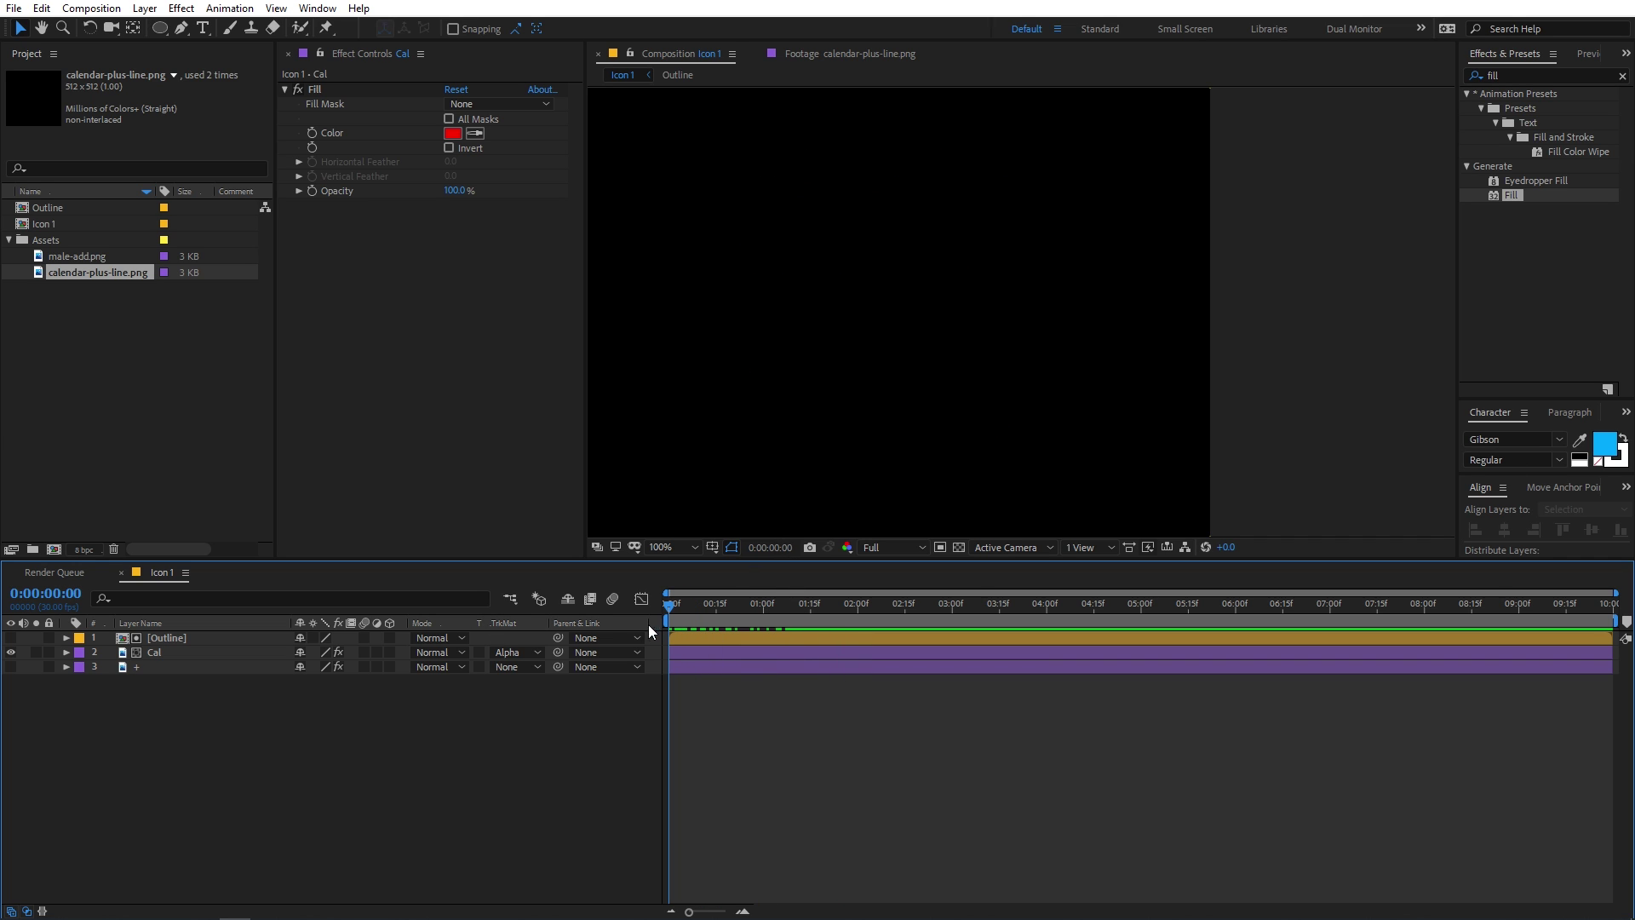
Step: Make the plus layer visible, center its anchor point, and return the viewer to 100%
click(11, 667)
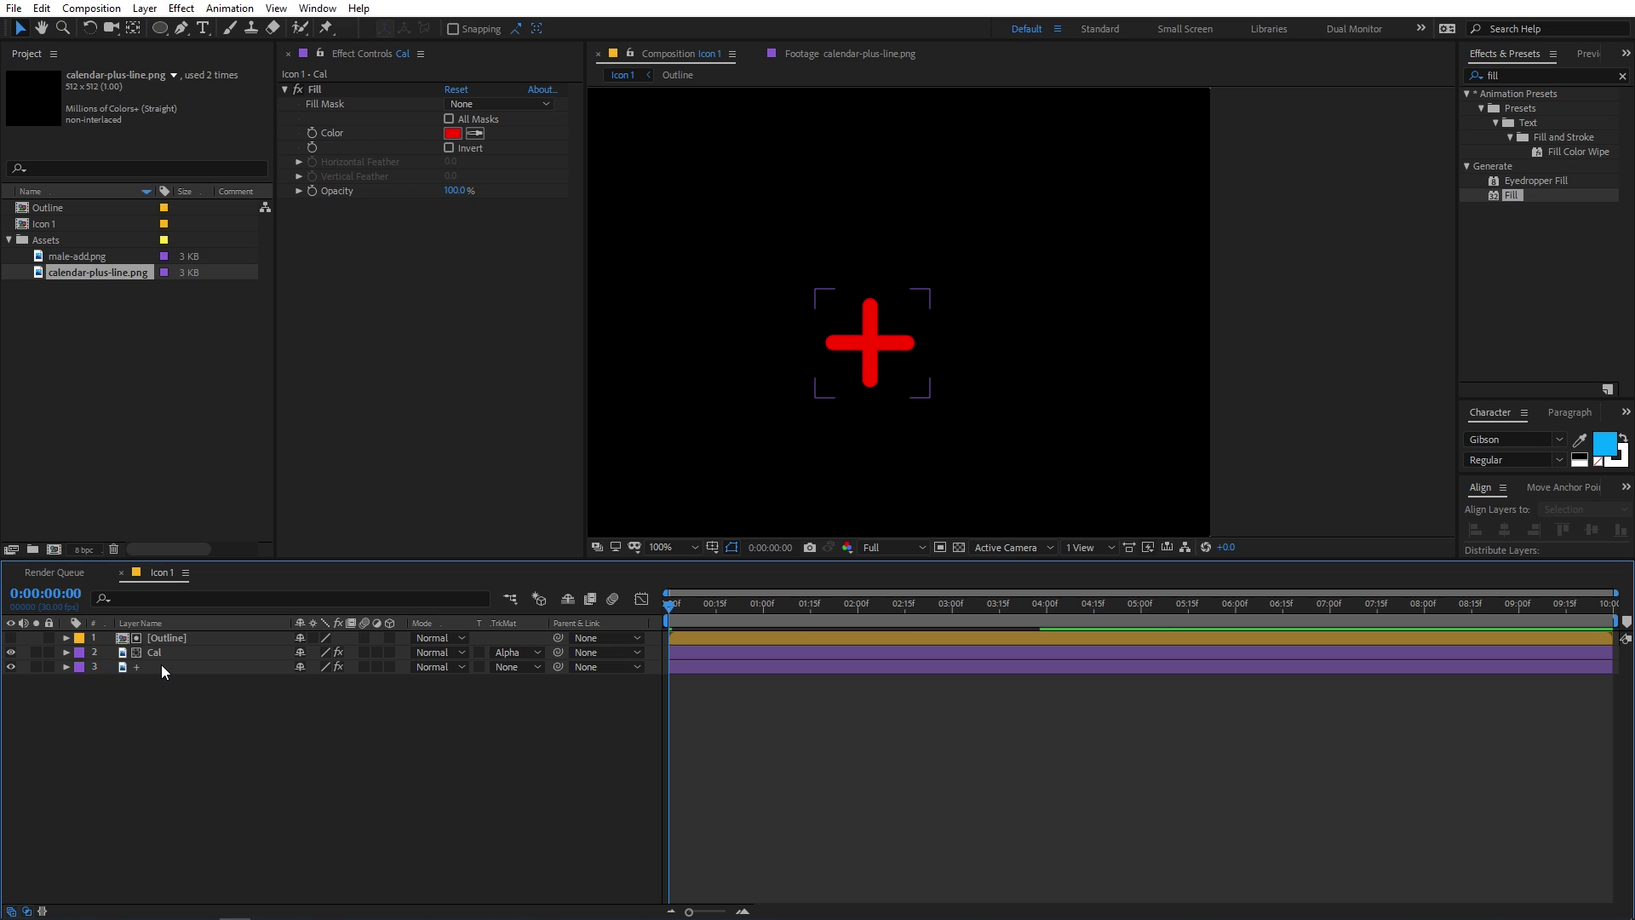
click(131, 667)
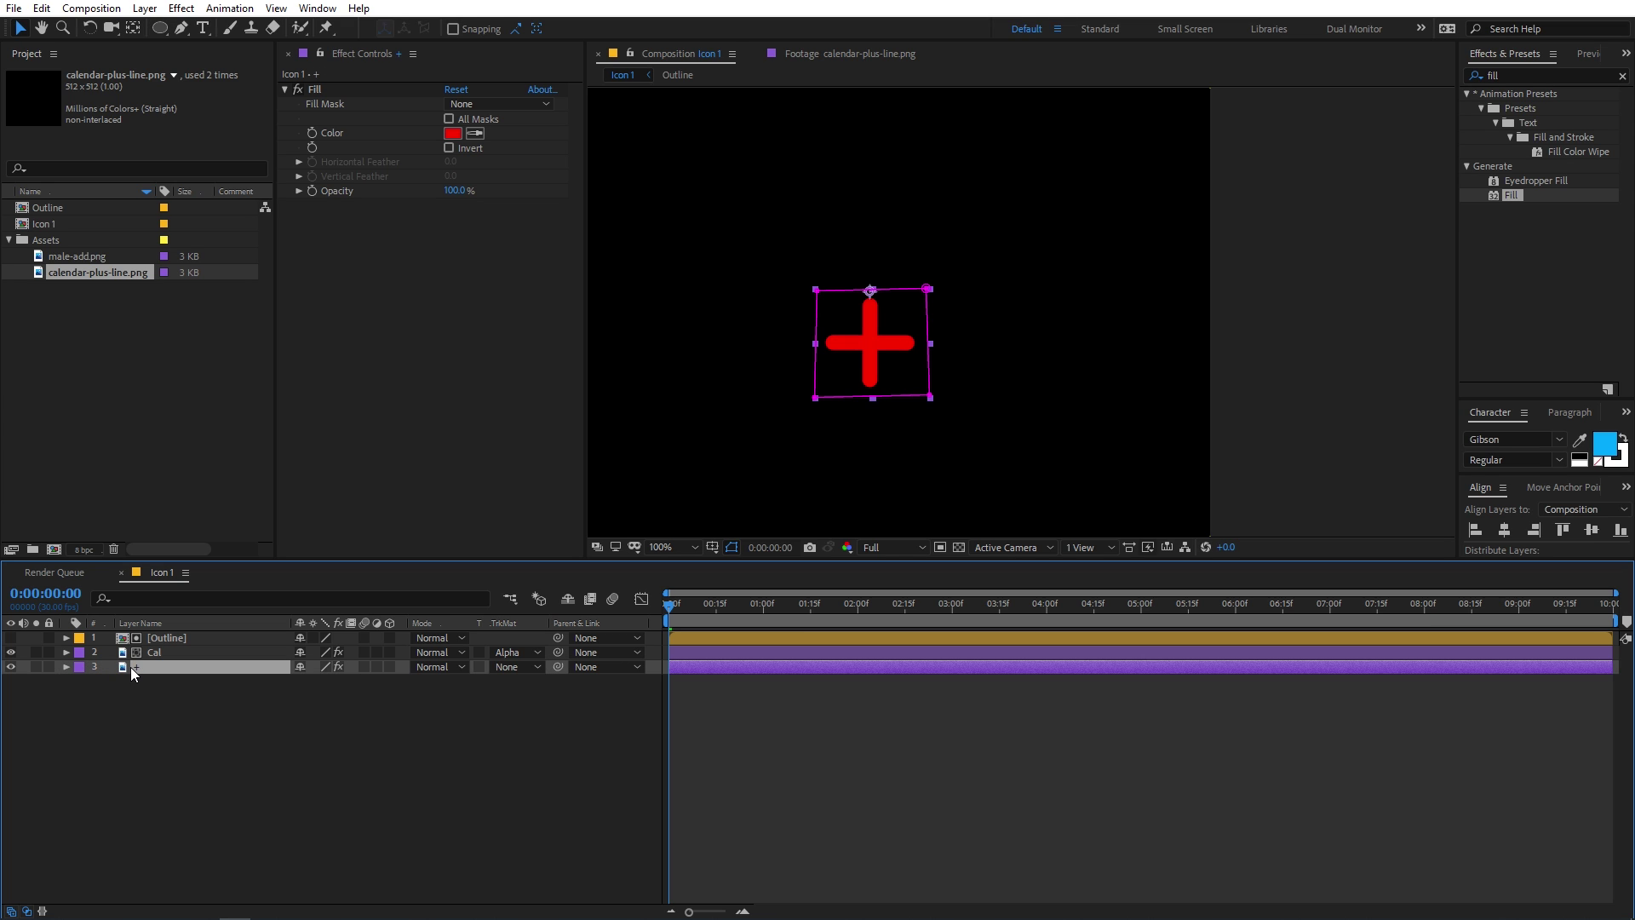
scroll(870, 296, up, 2)
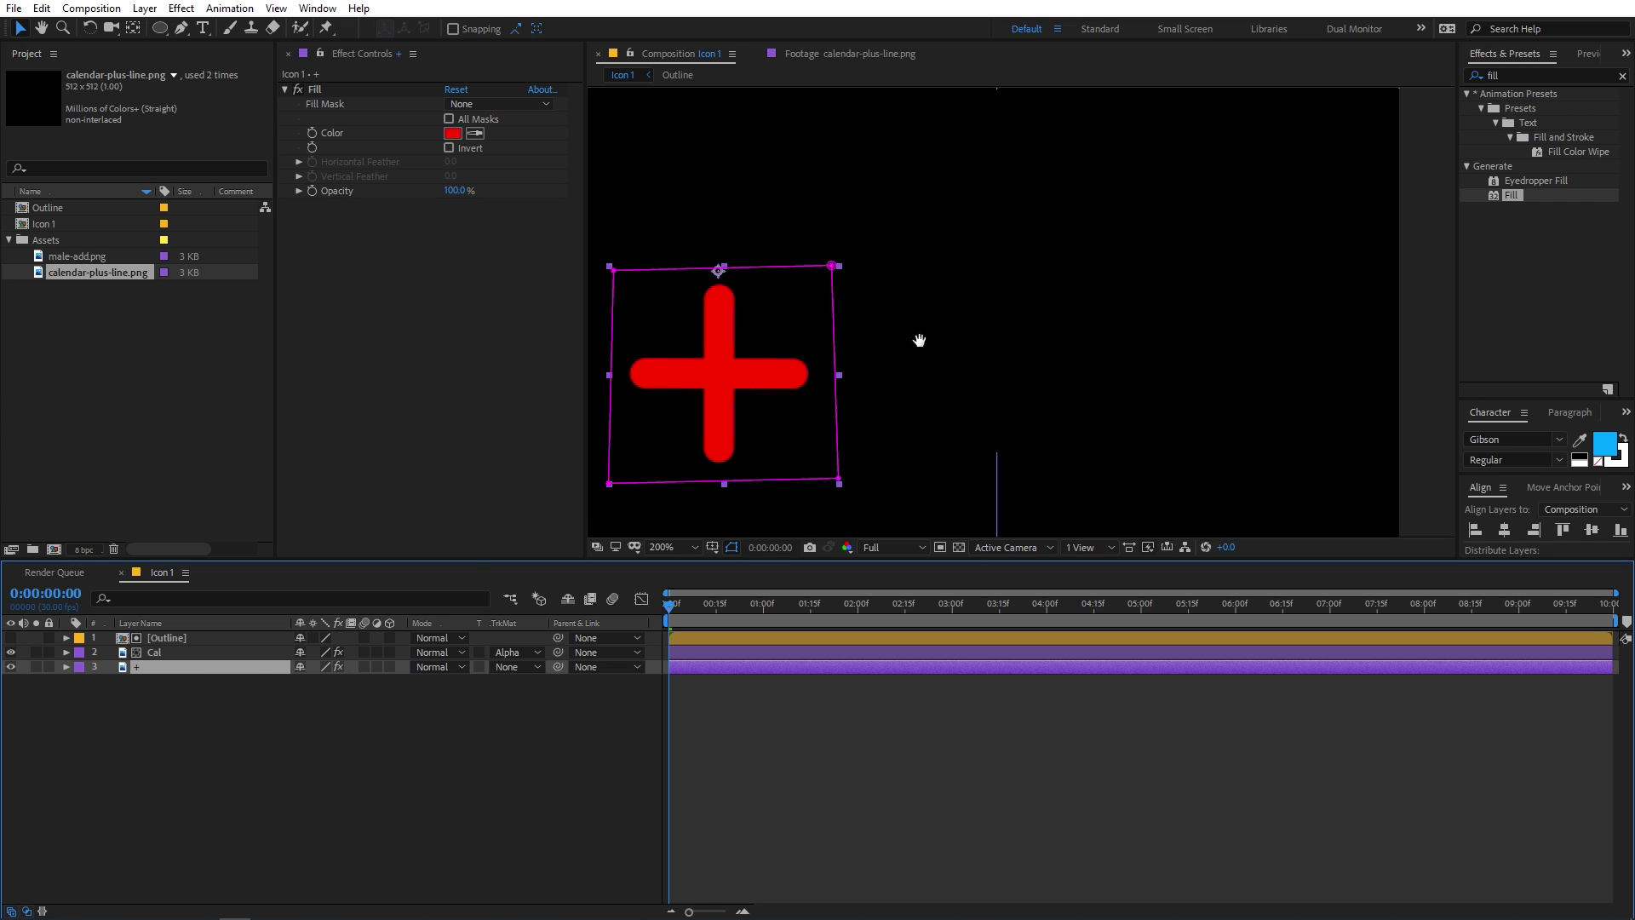
drag(779, 300, 917, 293)
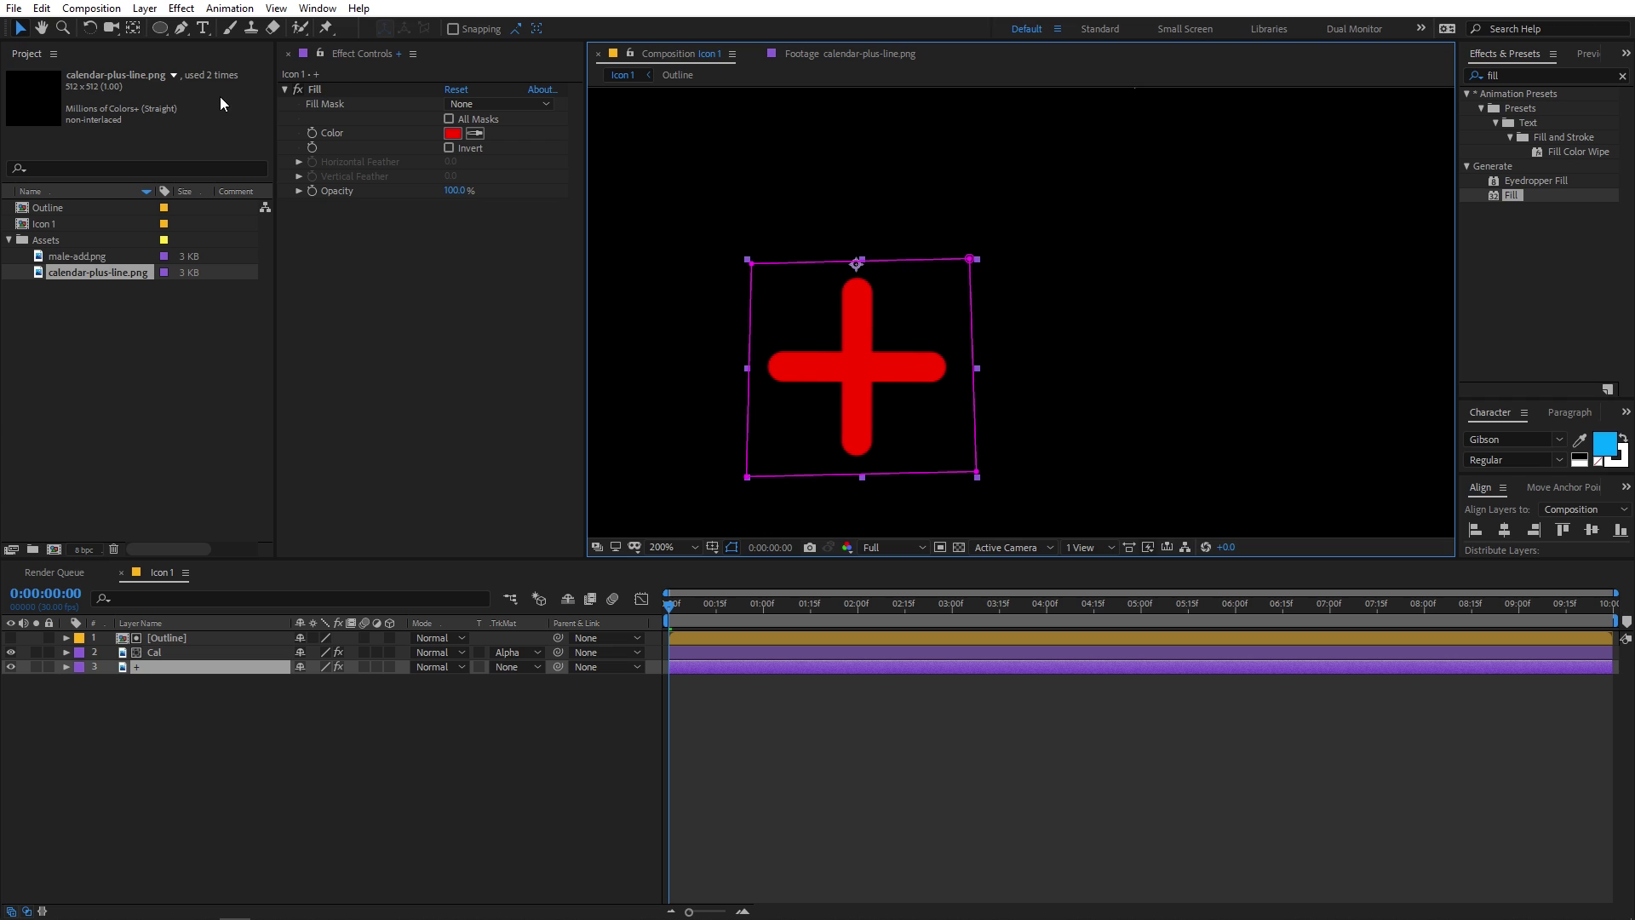
double_click(133, 29)
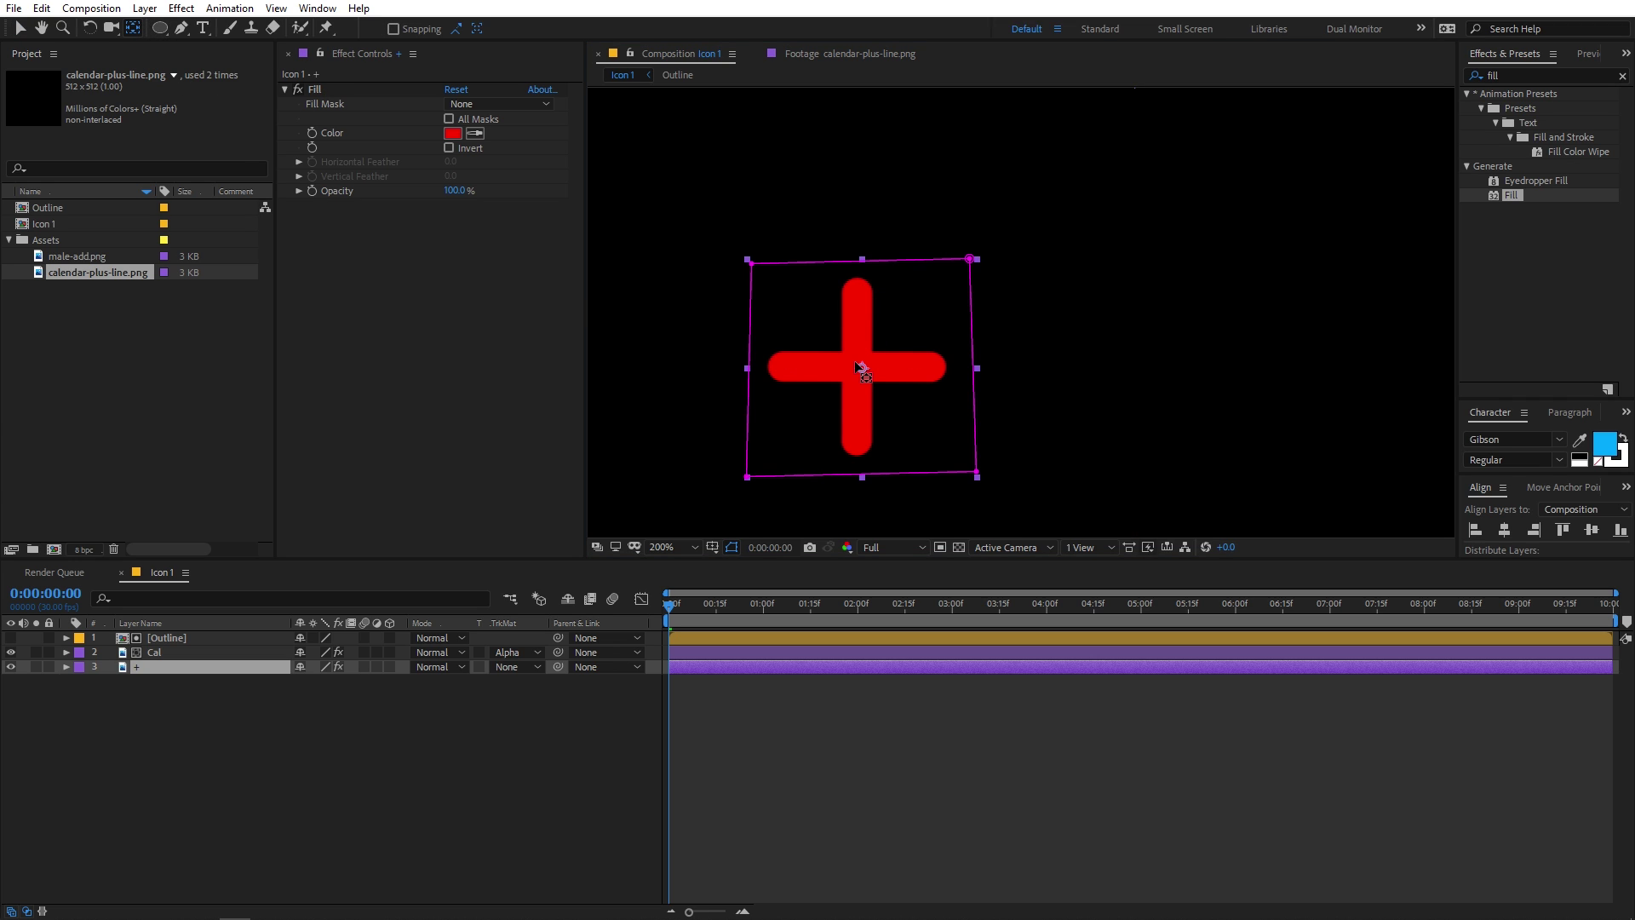
click(426, 744)
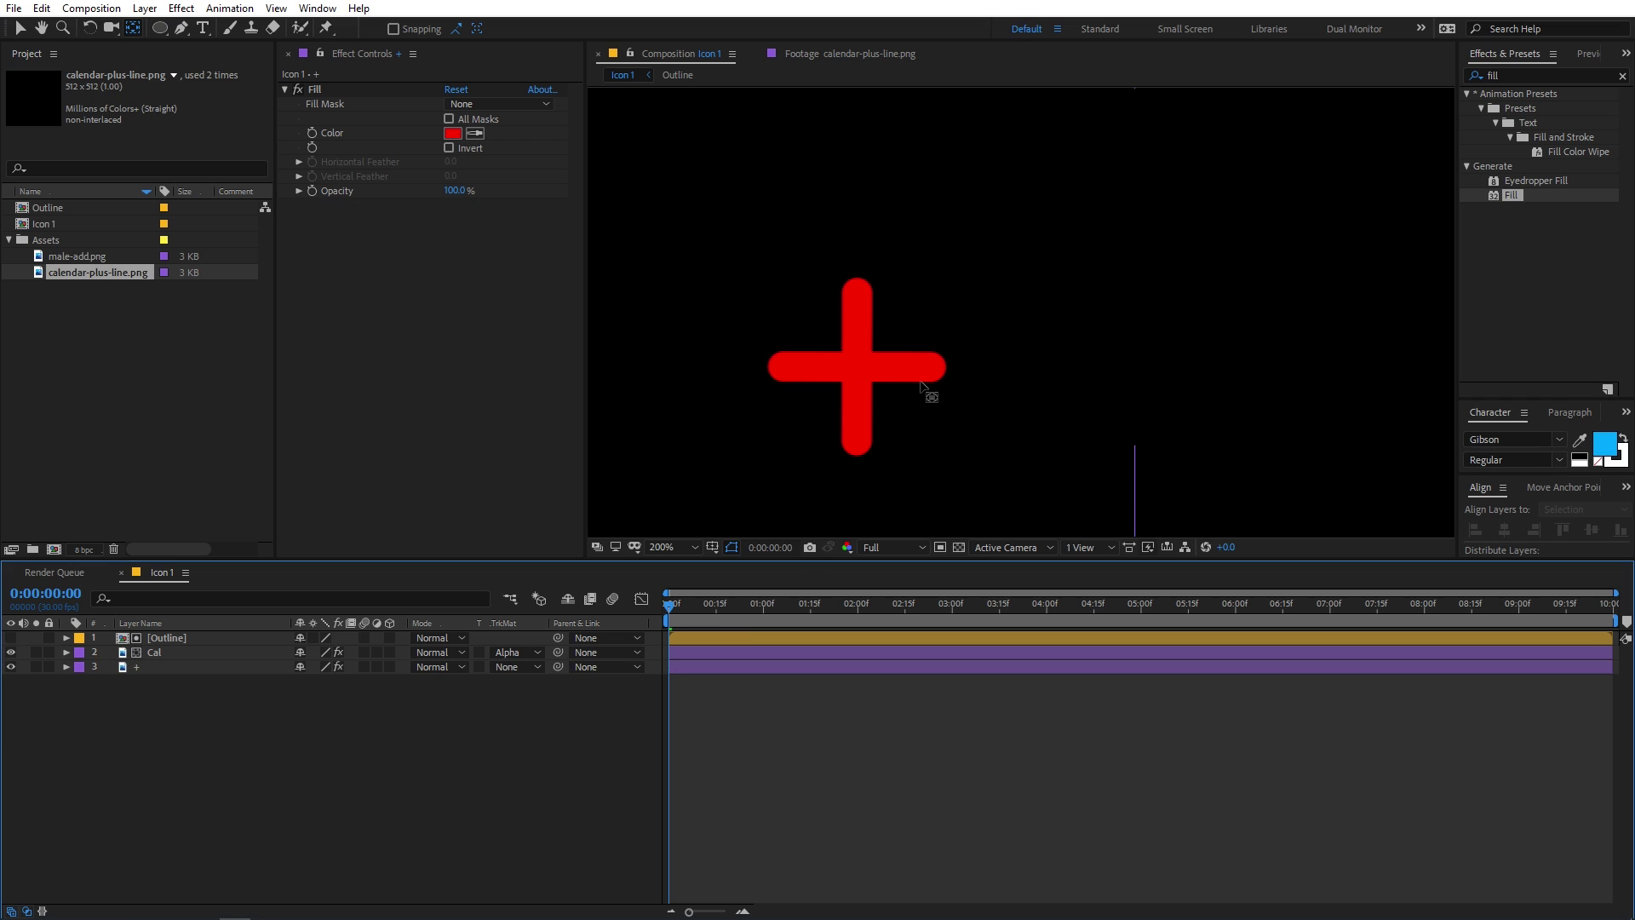
key(comma)
key(v)
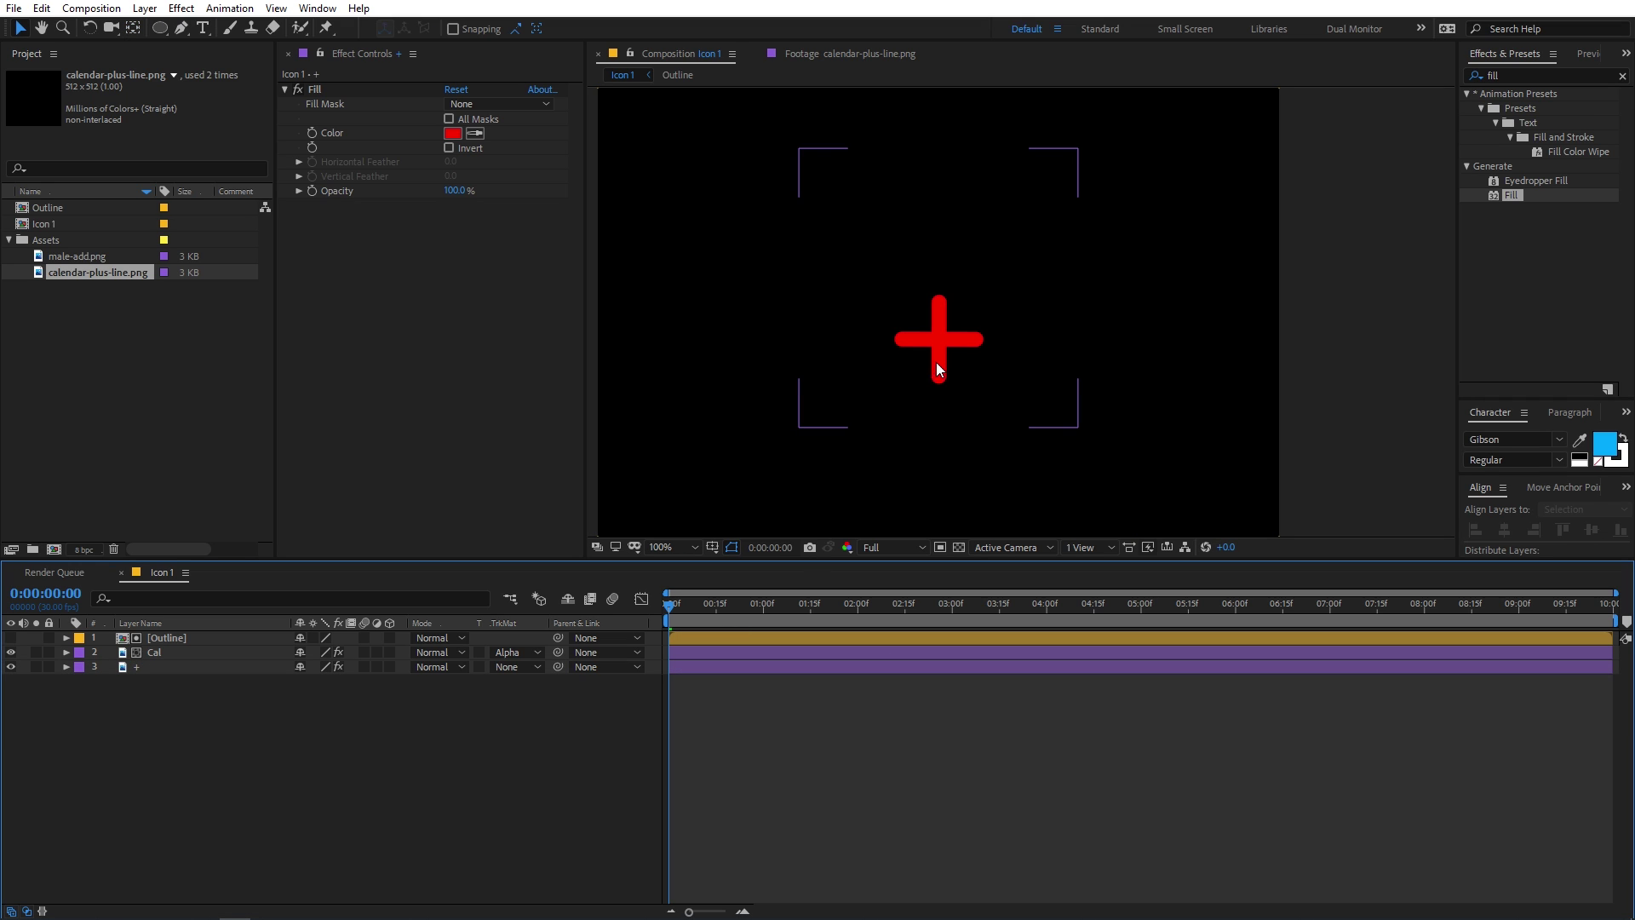
Step: Keyframe the plus layer's Scale from 0 at 0:00 to 64% at about one second
click(94, 669)
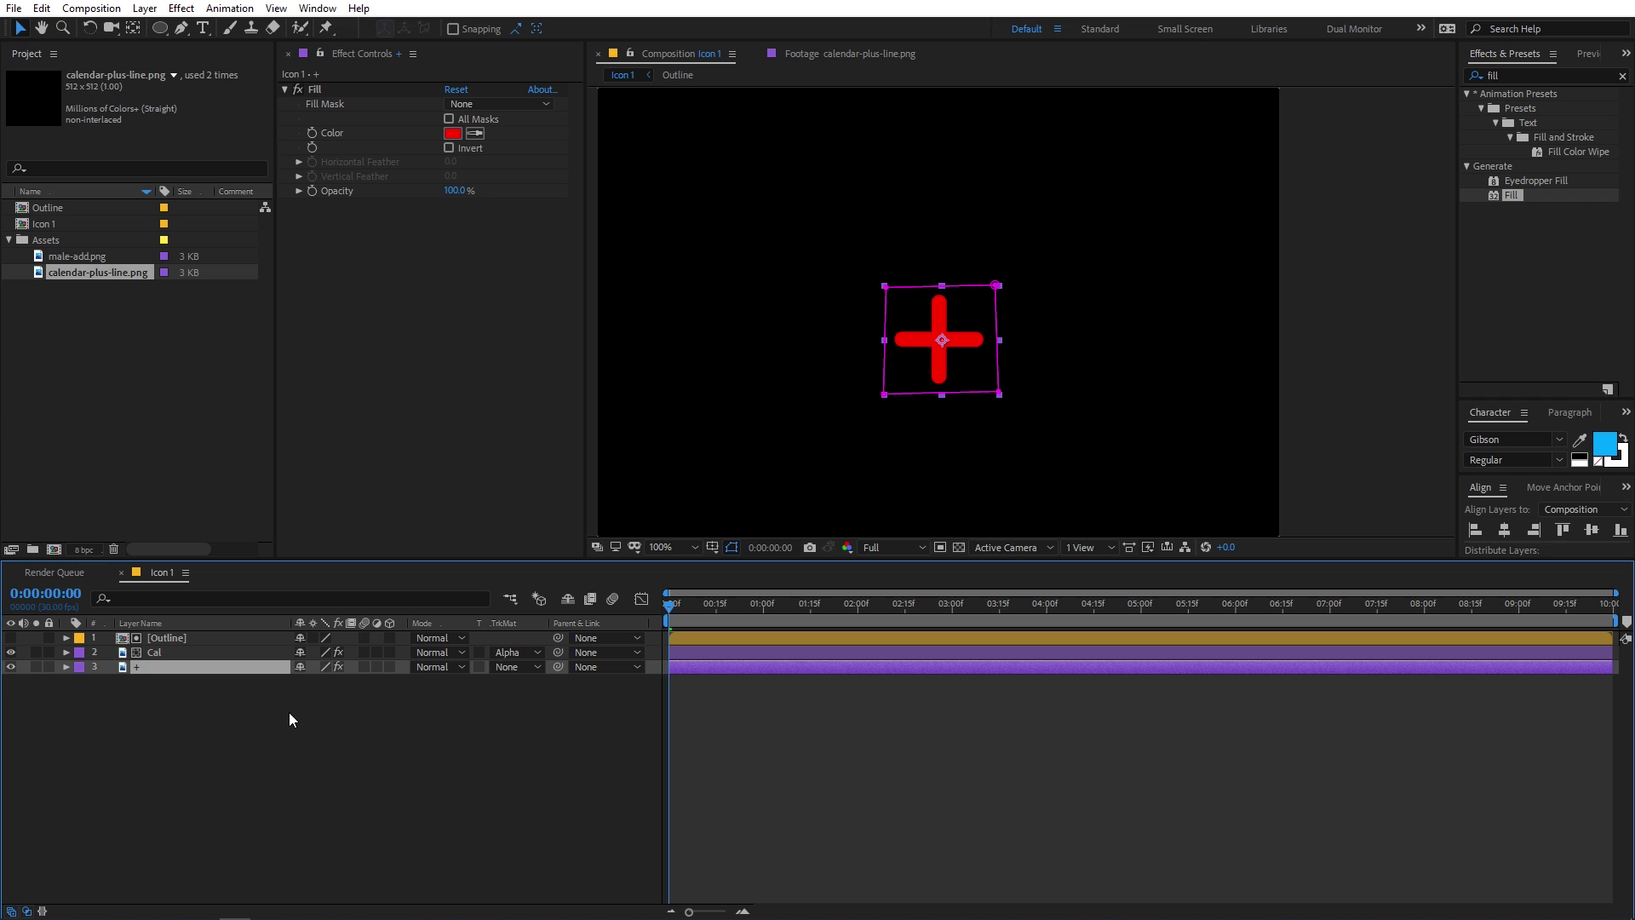
key(s)
click(109, 681)
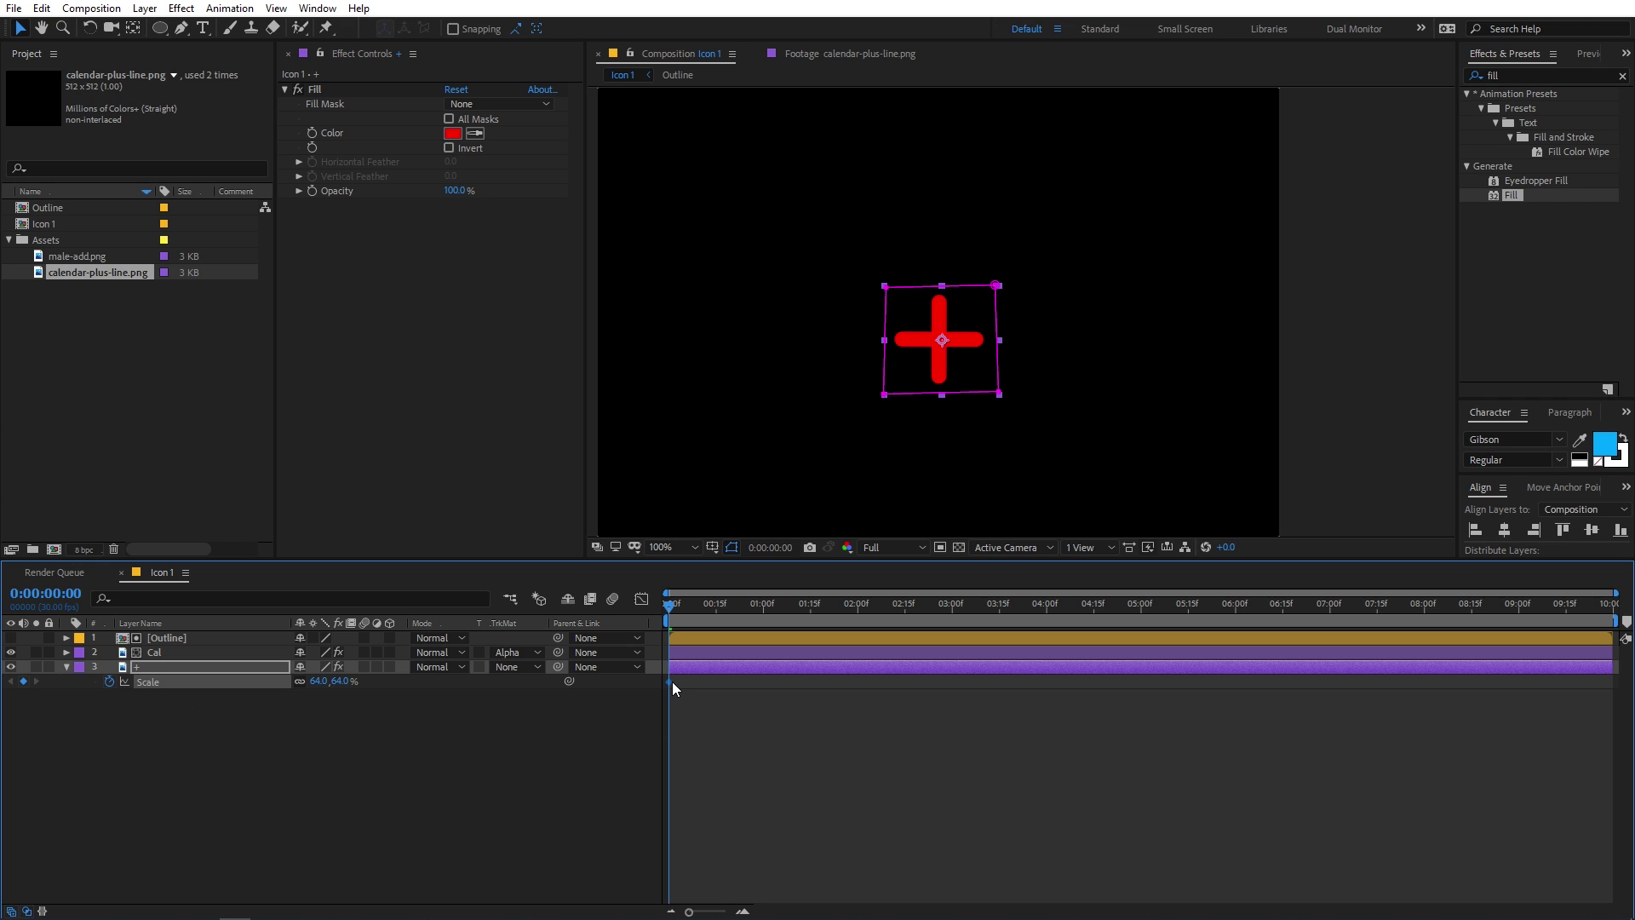
drag(672, 681, 770, 679)
click(320, 681)
text(0)
key(Return)
click(651, 729)
Step: Preview and scrub the plus layer's scale-up animation
key(space)
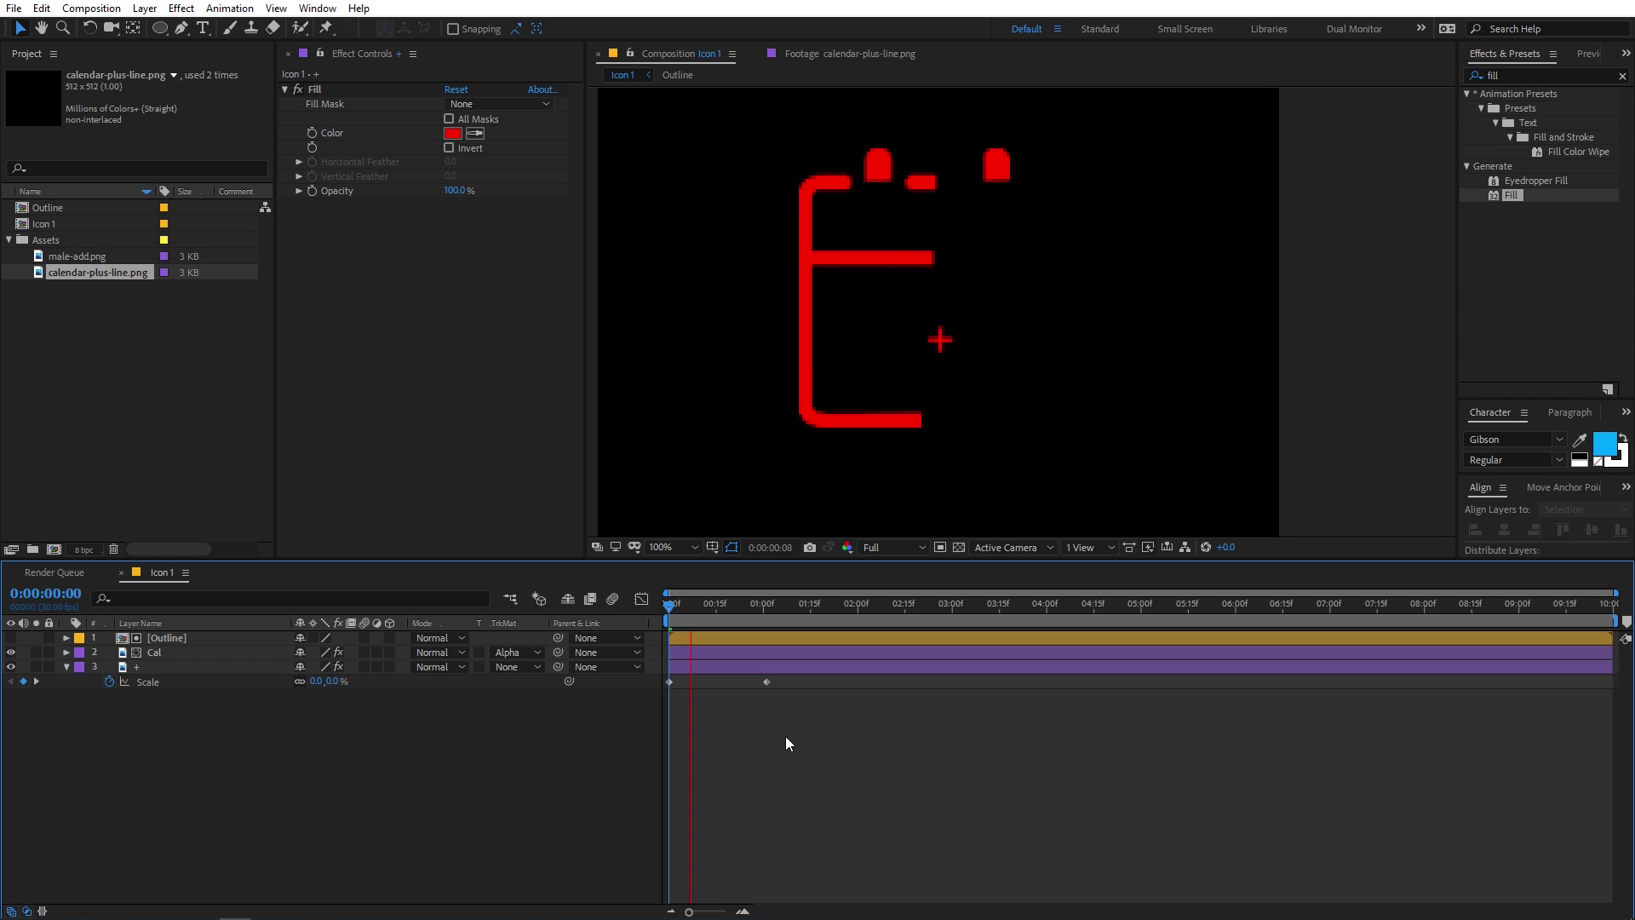
click(796, 611)
key(Home)
key(space)
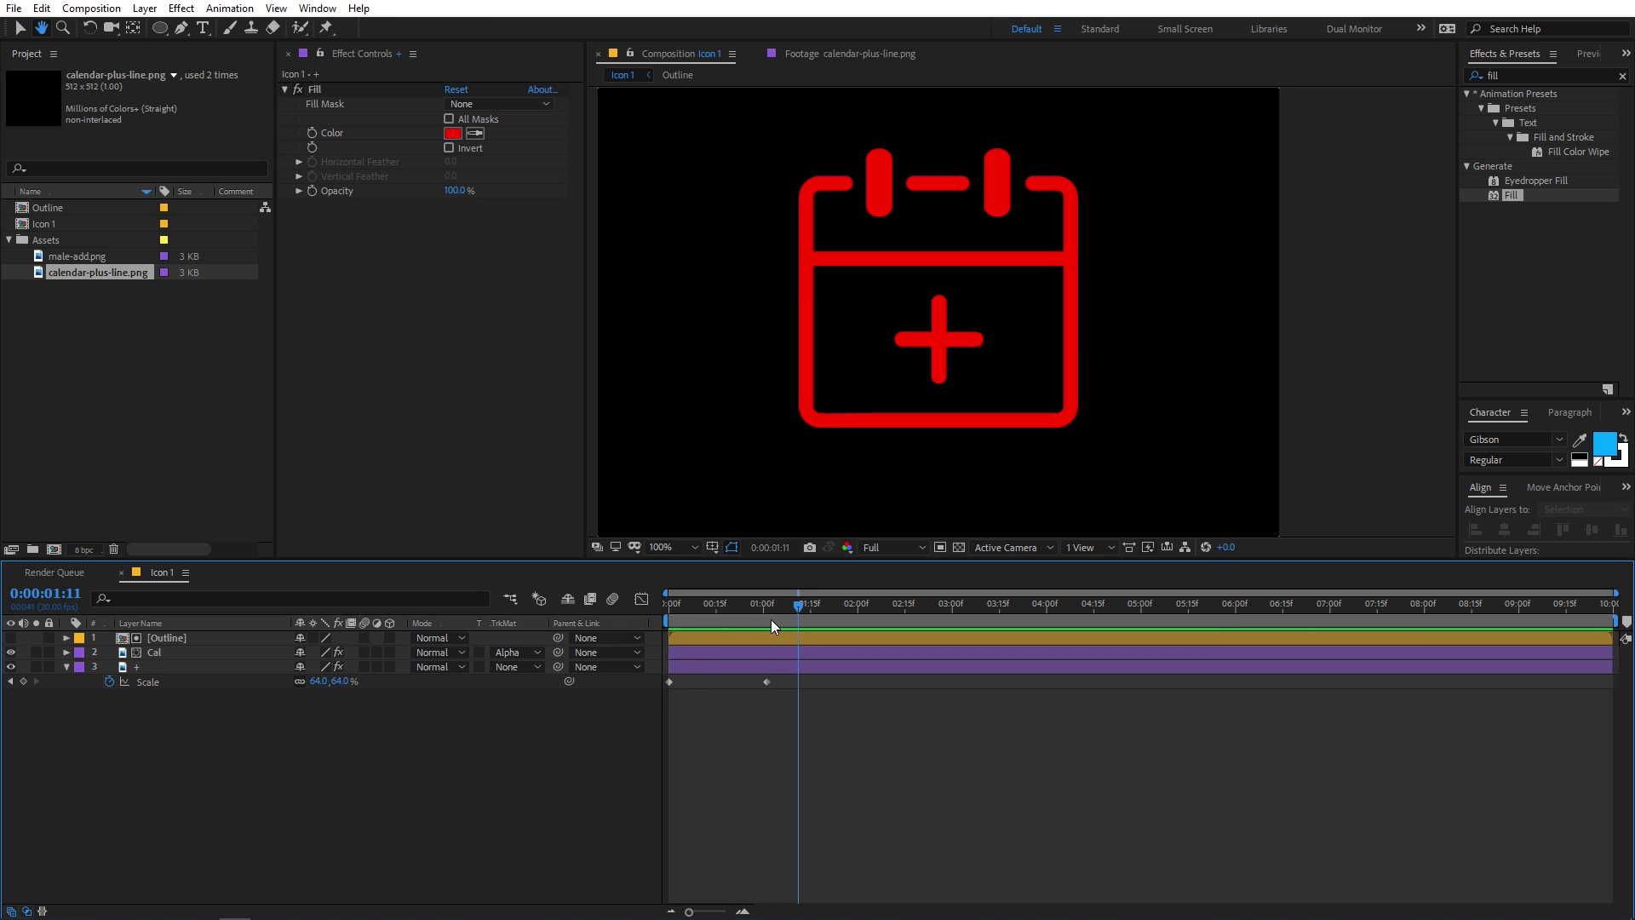
mouse_move(739, 606)
mouse_down()
mouse_move(606, 606)
mouse_move(757, 615)
mouse_up()
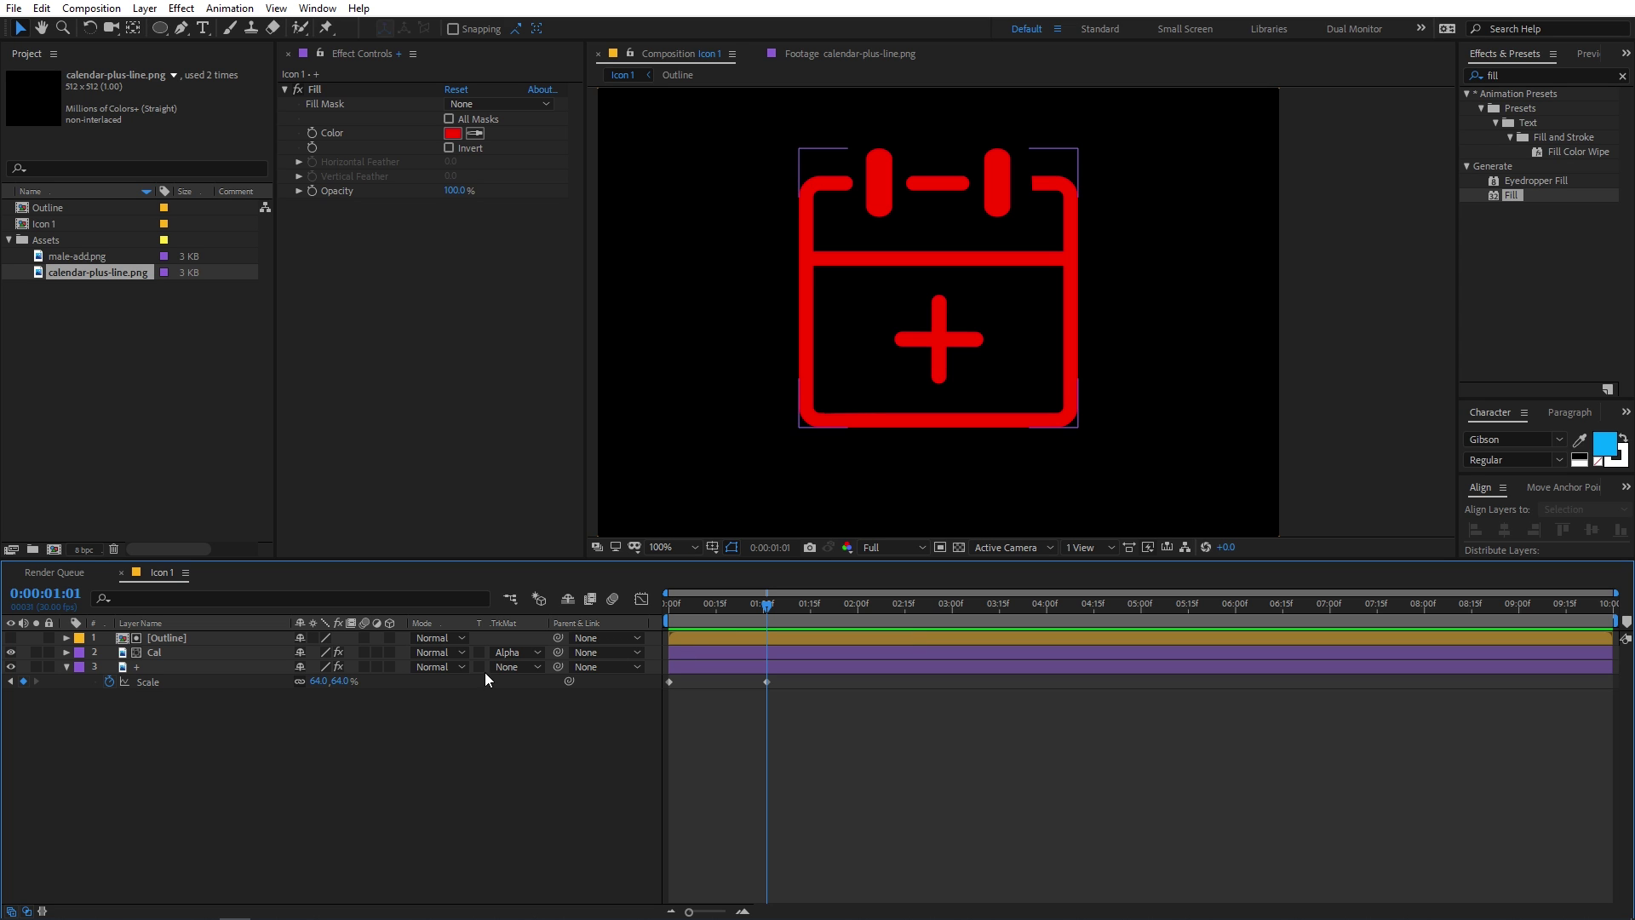
click(156, 911)
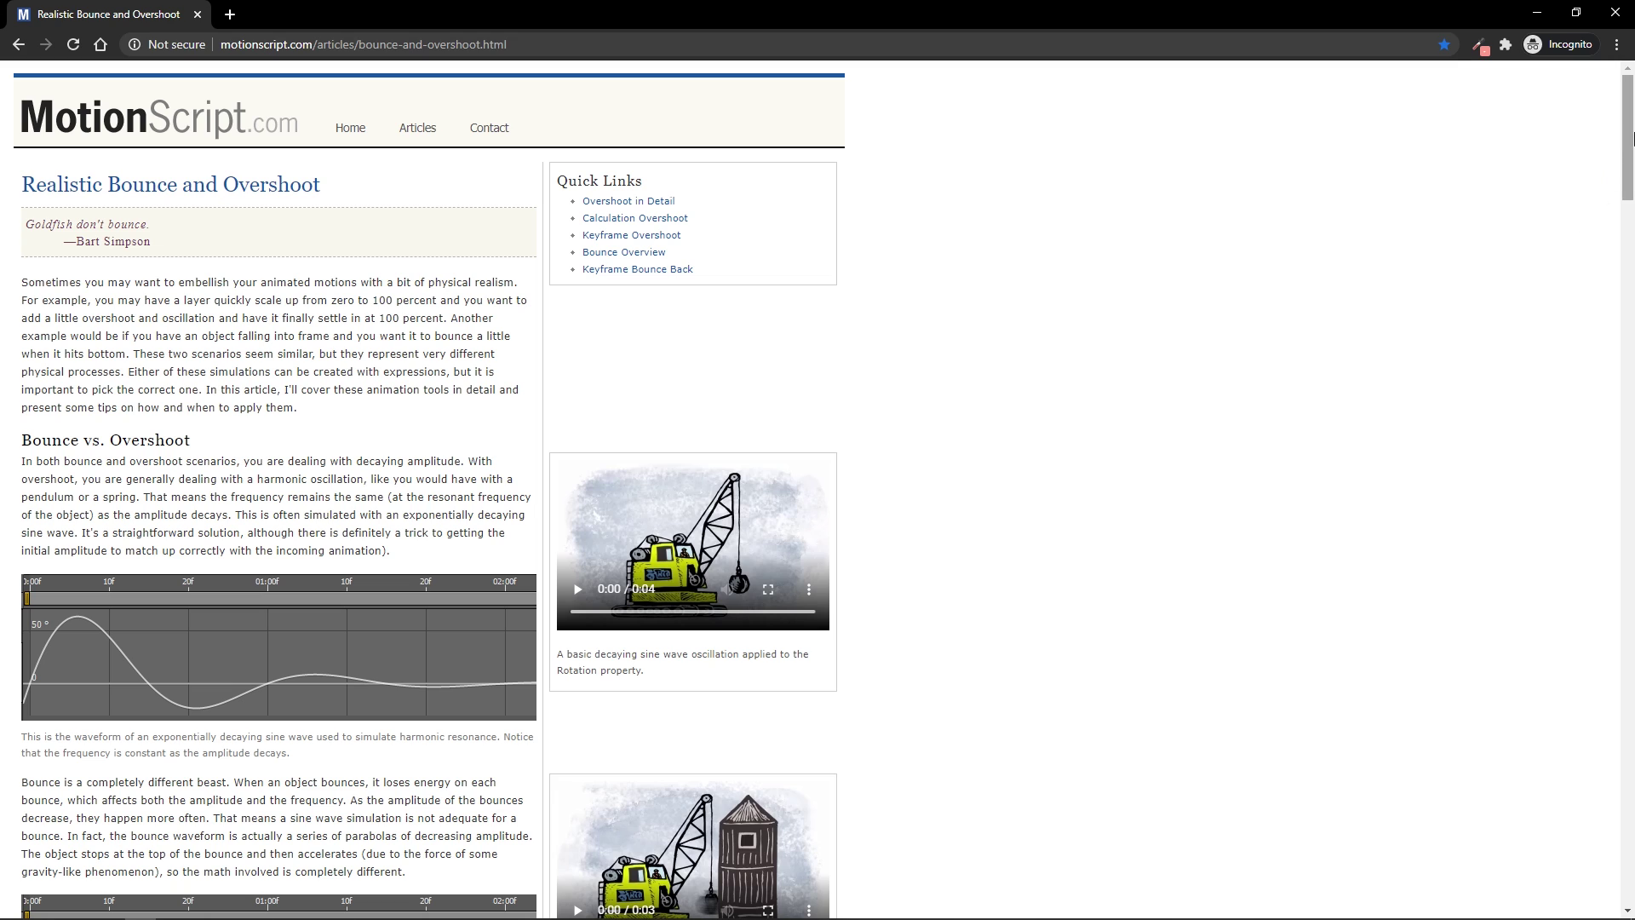
Step: Copy the Keyframe Overshoot expression code from the MotionScript article and return to After Effects
drag(1627, 146, 1632, 605)
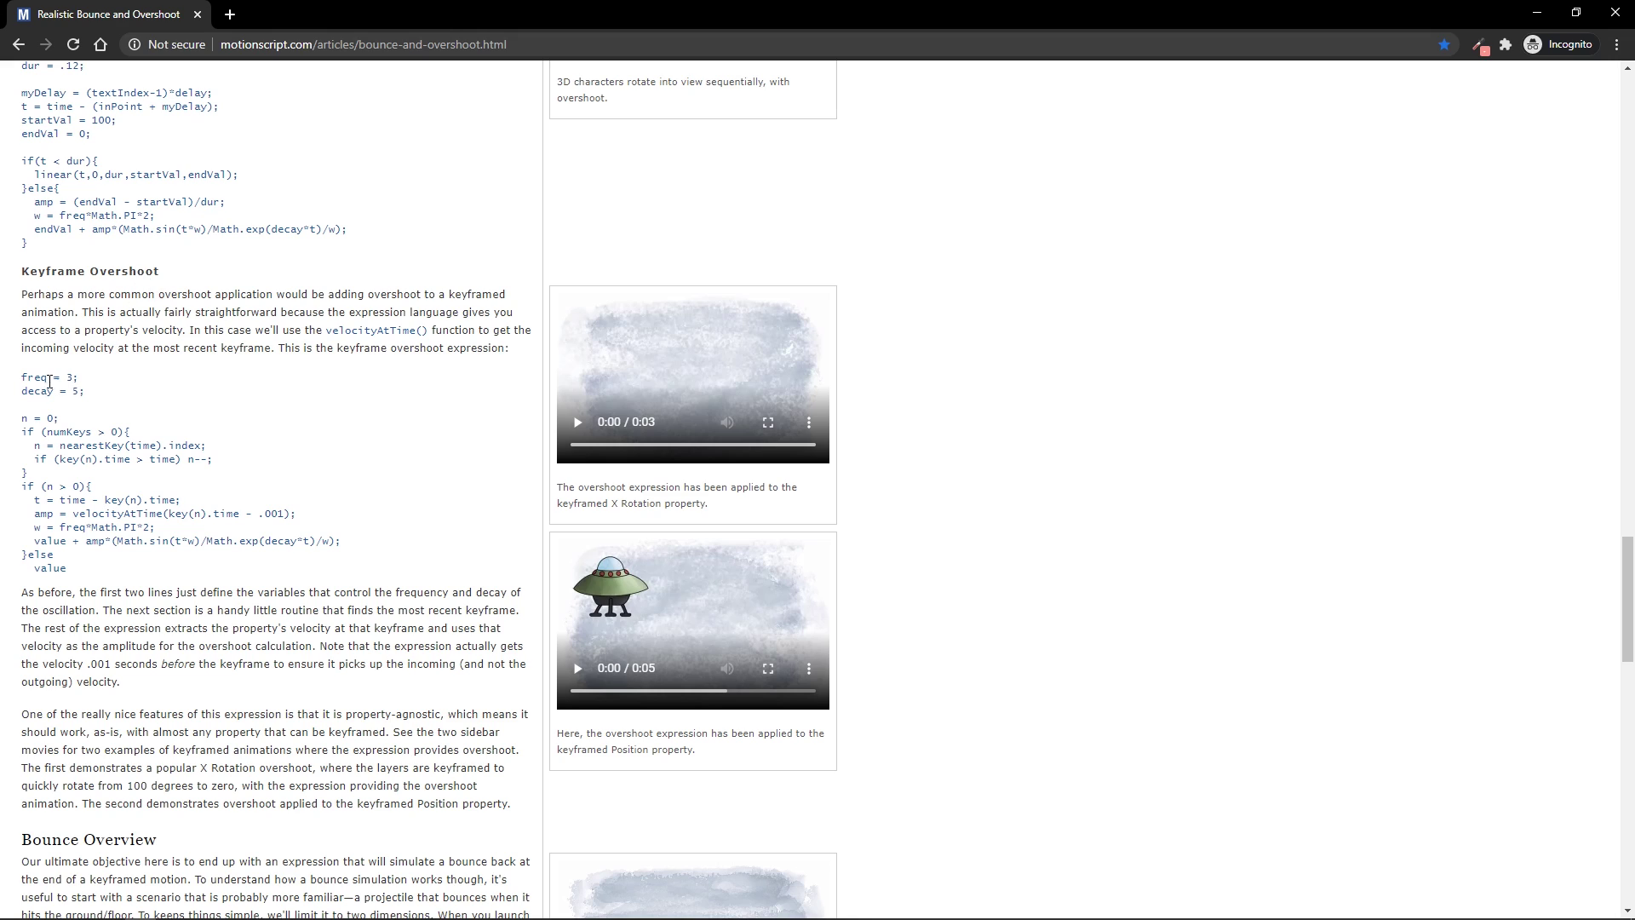
drag(24, 376, 78, 572)
right_click(51, 390)
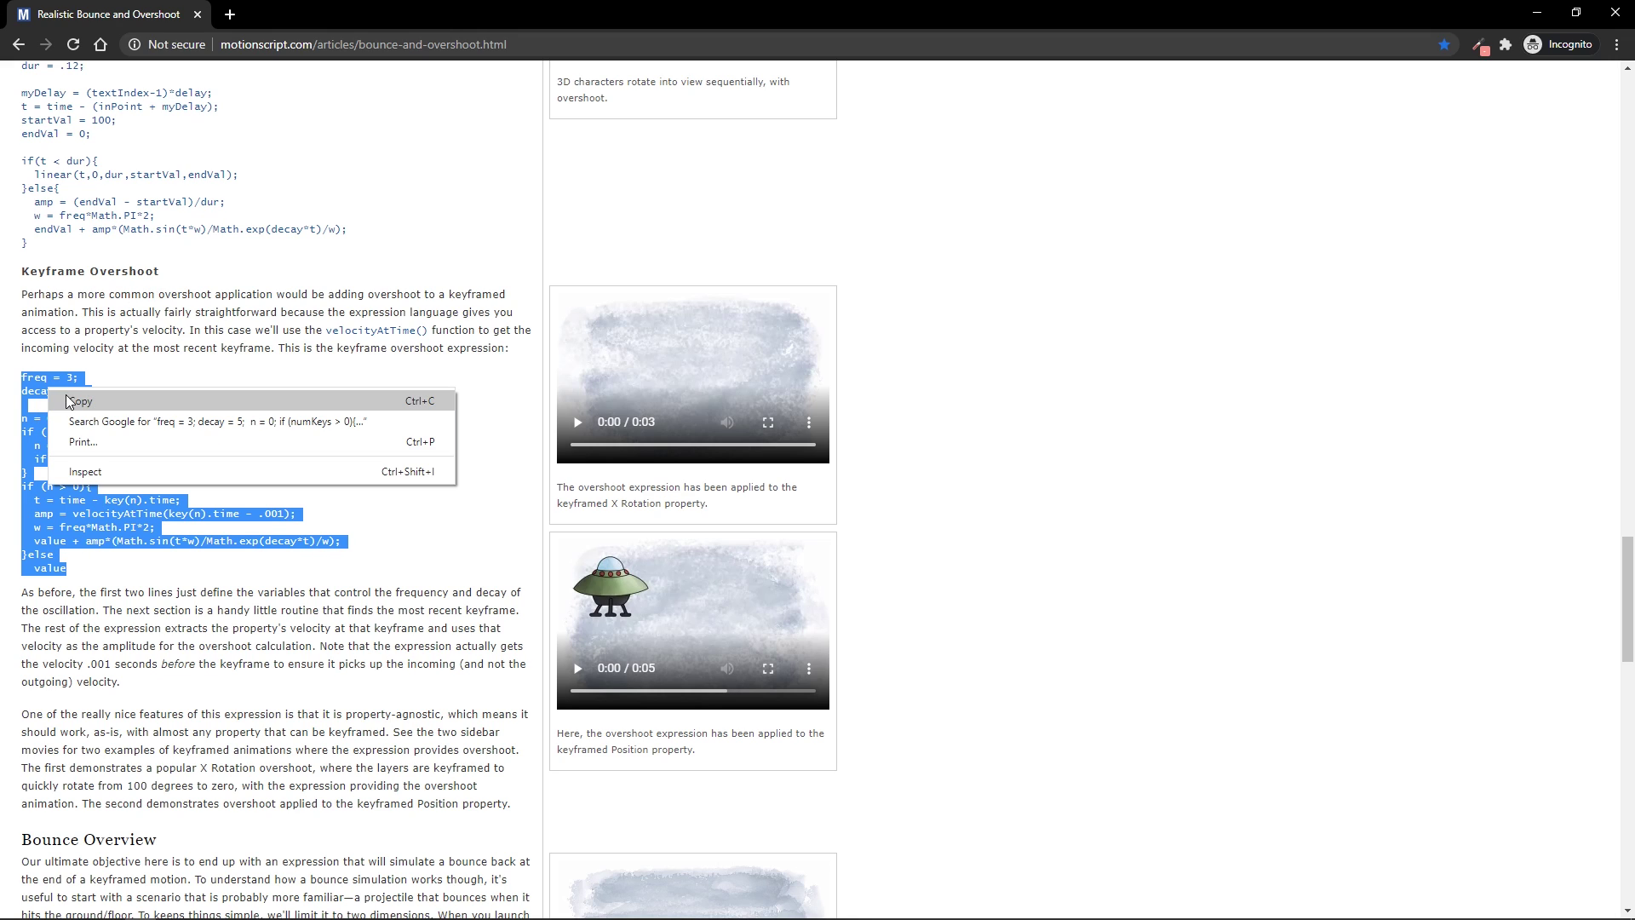
click(79, 401)
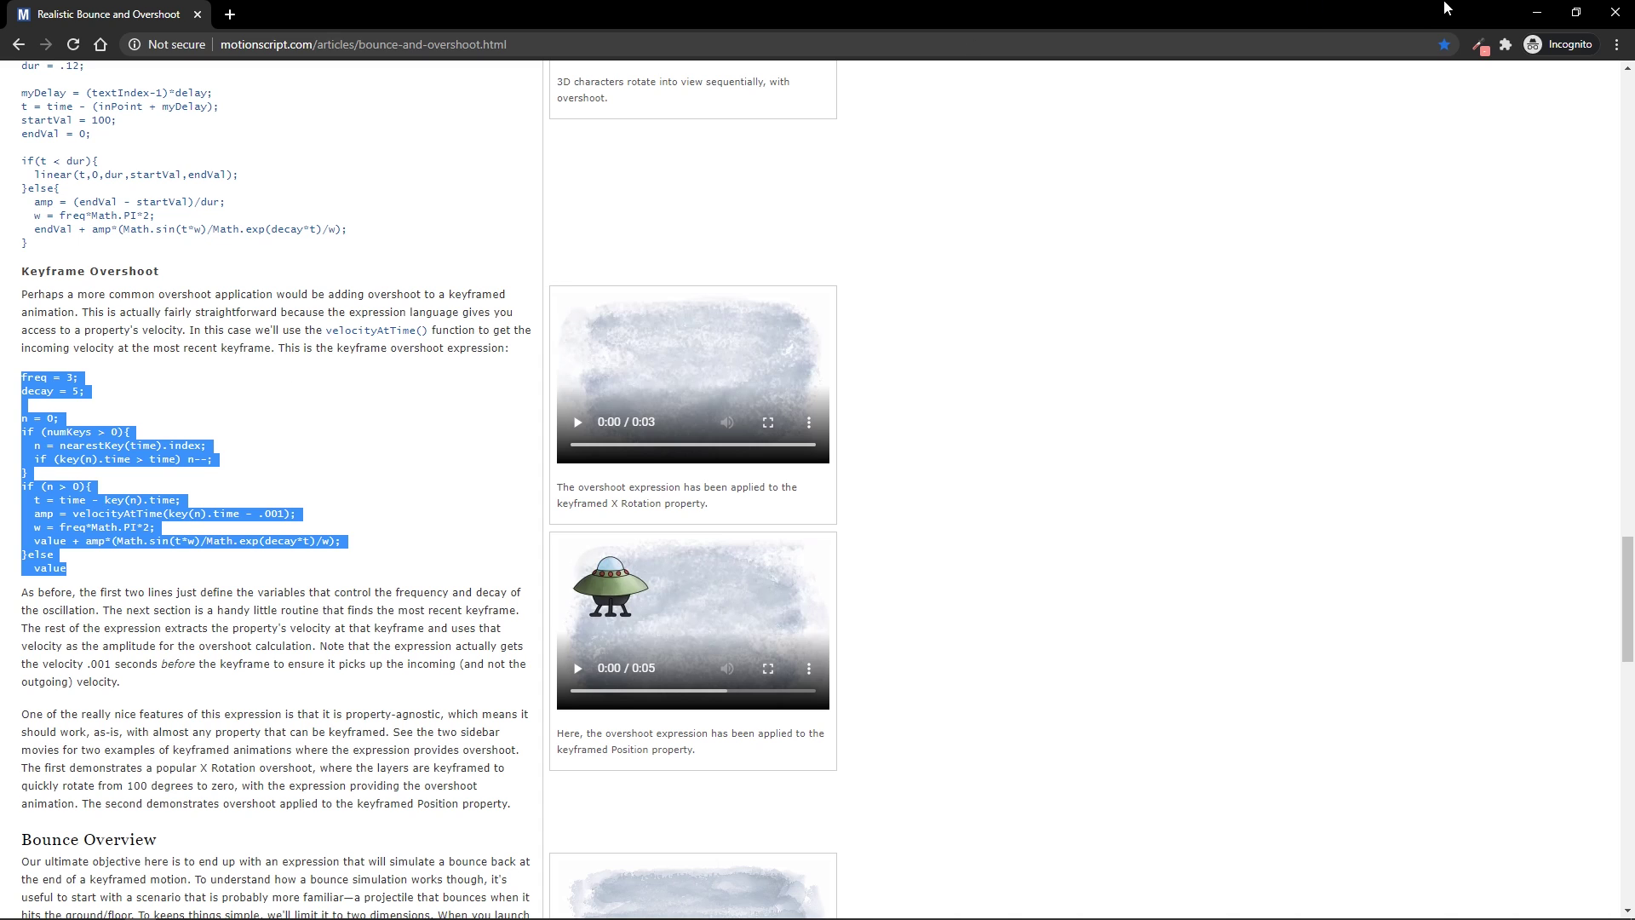
click(1535, 15)
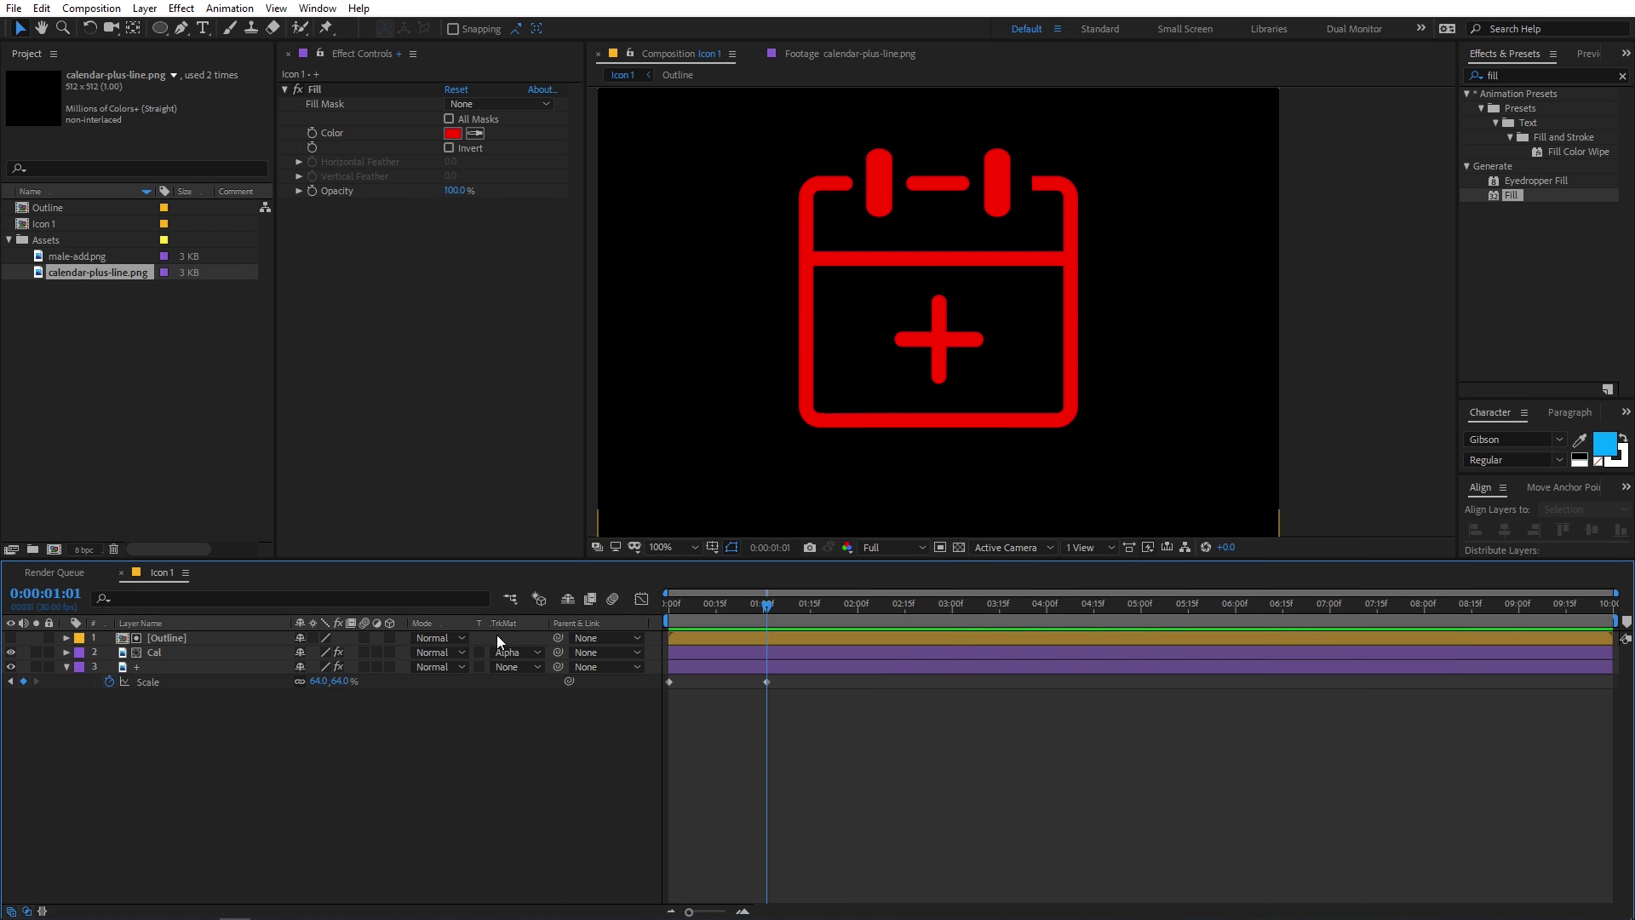
Step: Add the pasted overshoot expression to the plus layer's Scale property
key(Home)
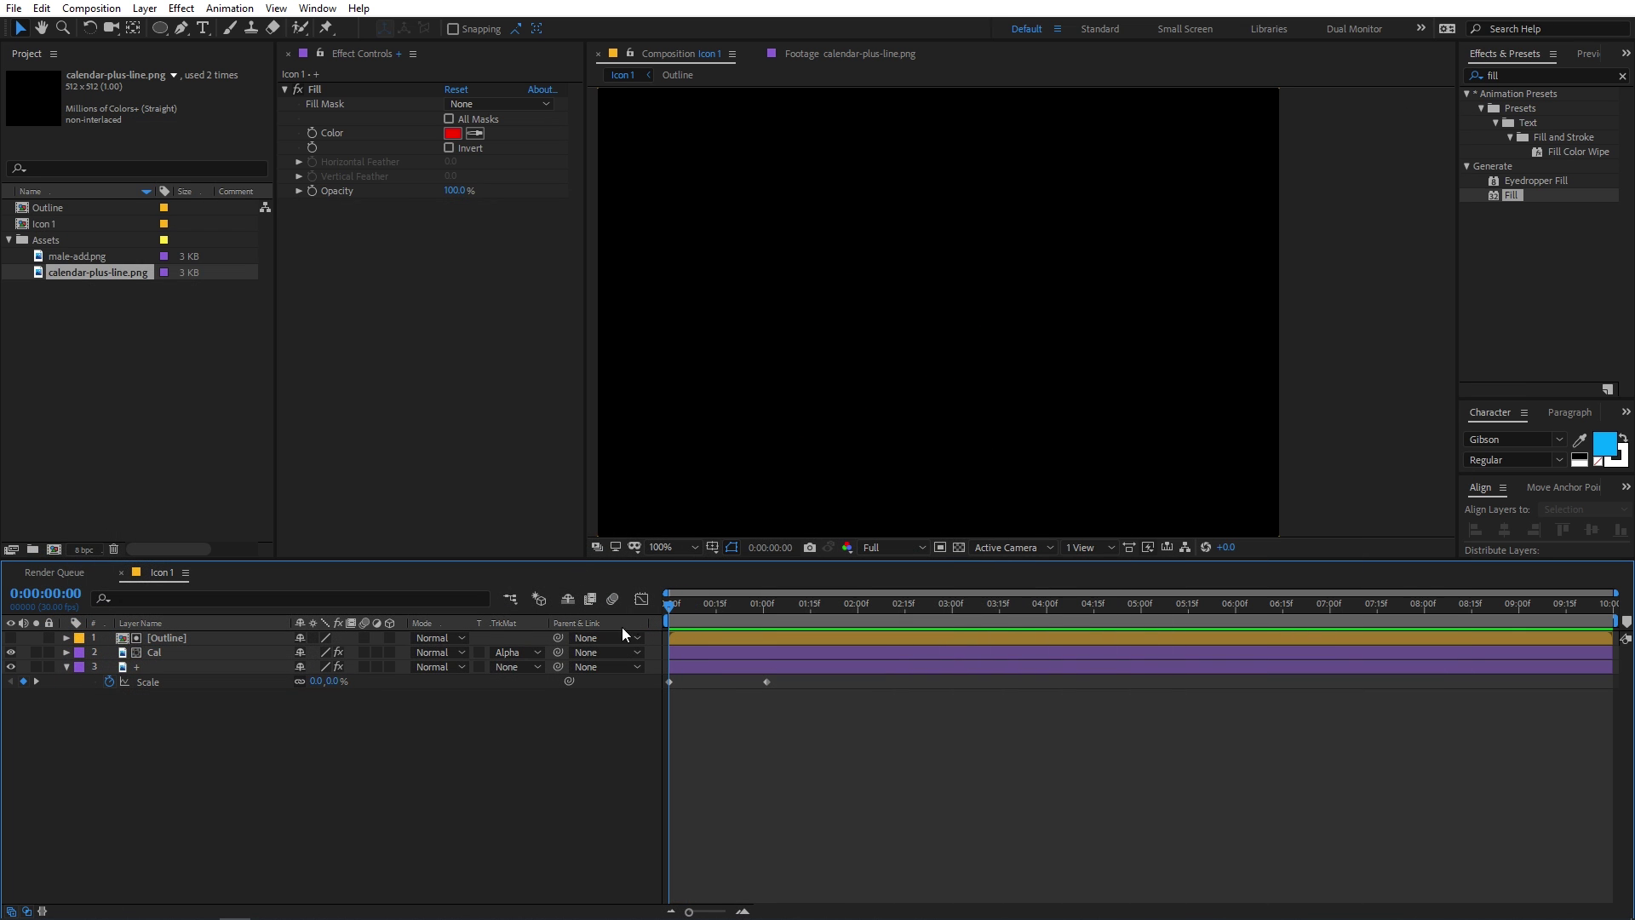
alt+click(109, 681)
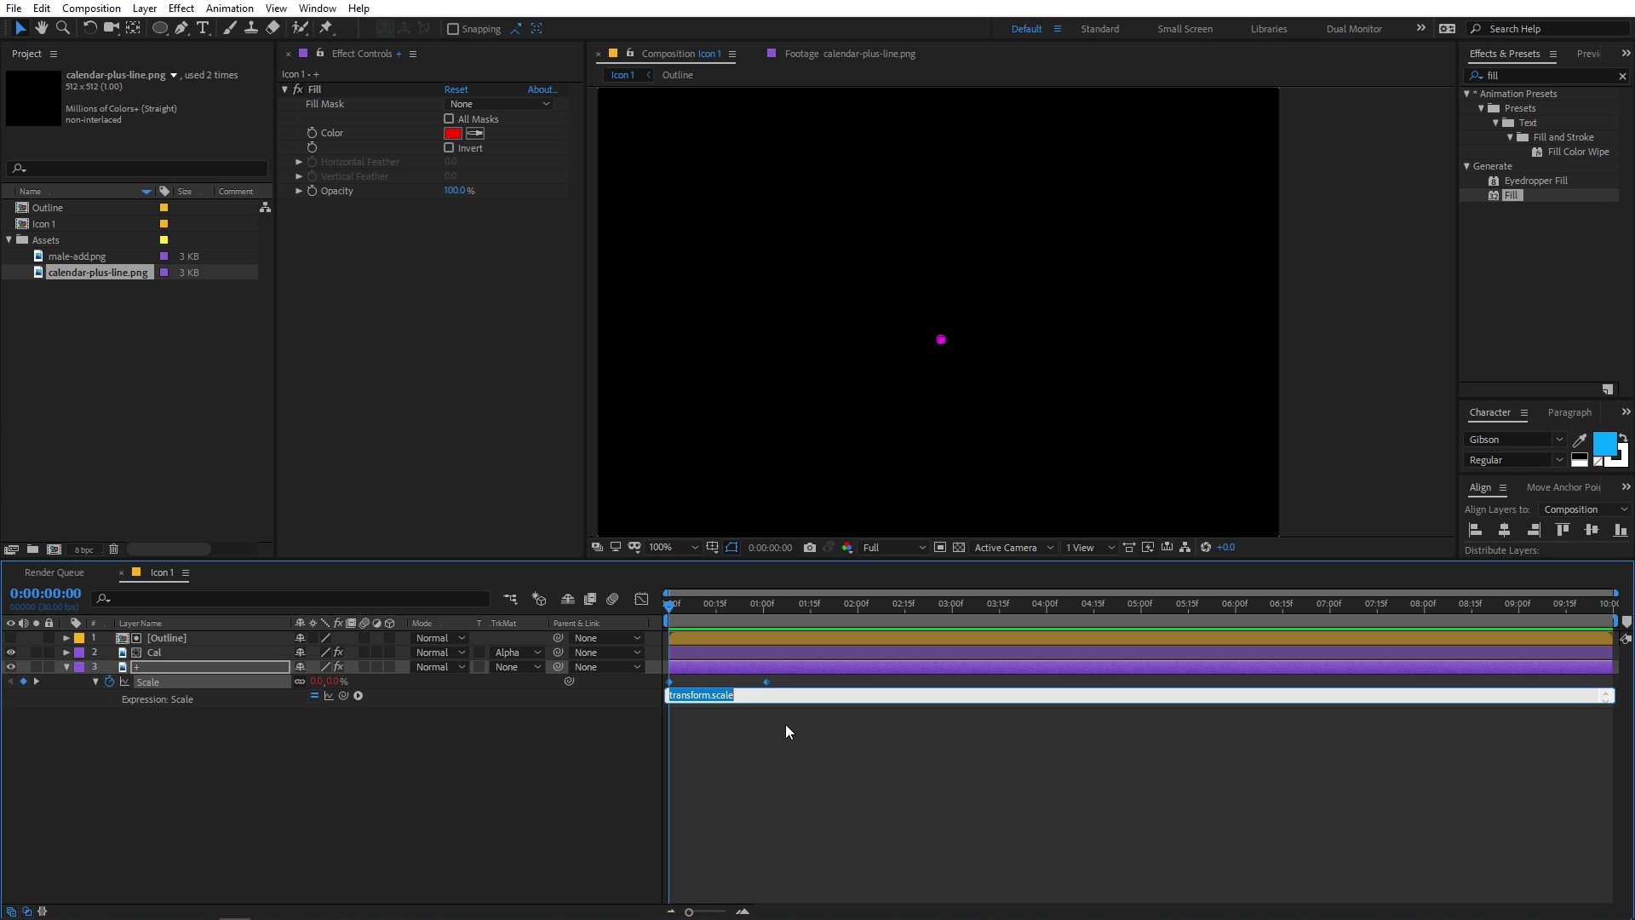
text(value)
key(ctrl+a)
key(ctrl+v)
click(875, 775)
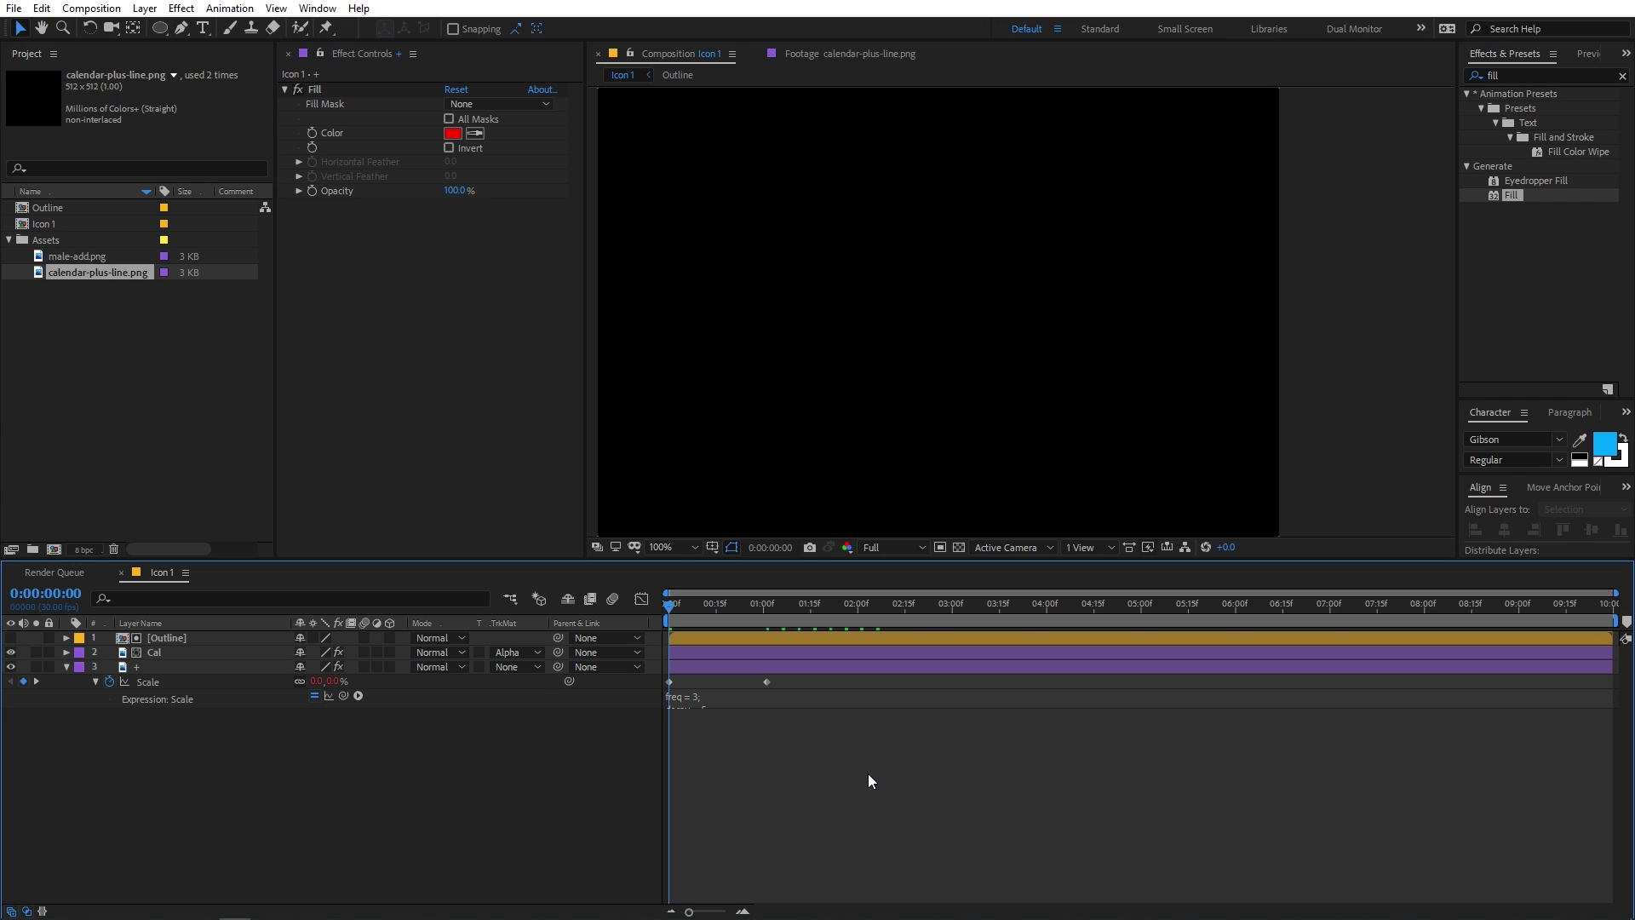
Step: Preview the bouncing scale and review the Scale expression at 0:00:01:06
key(space)
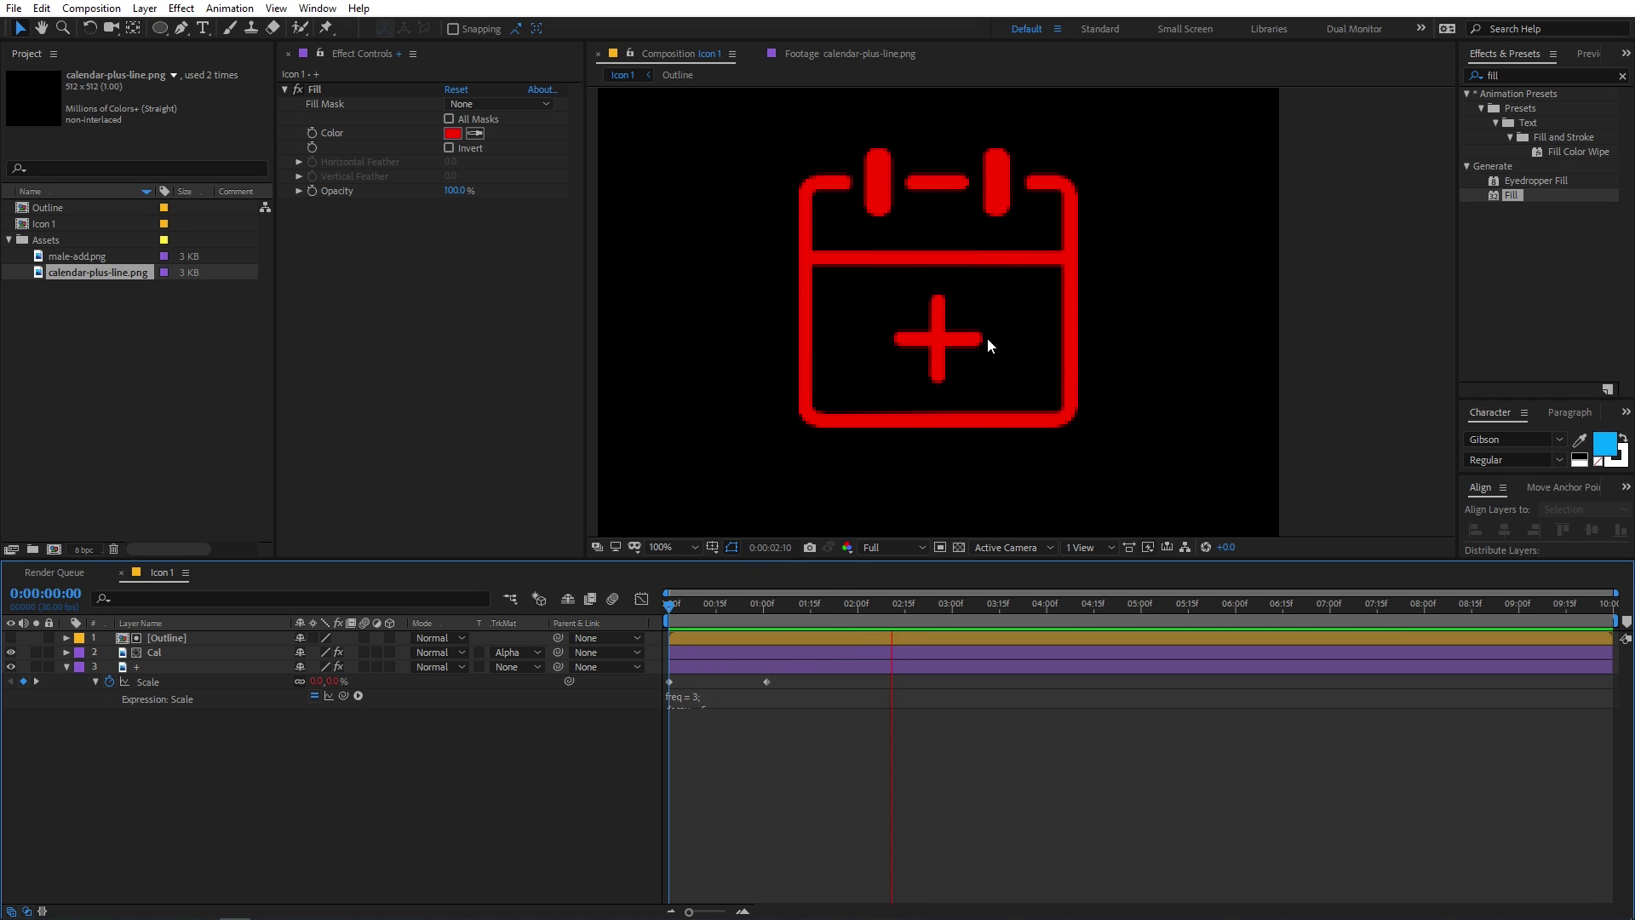
key(space)
drag(841, 613, 782, 614)
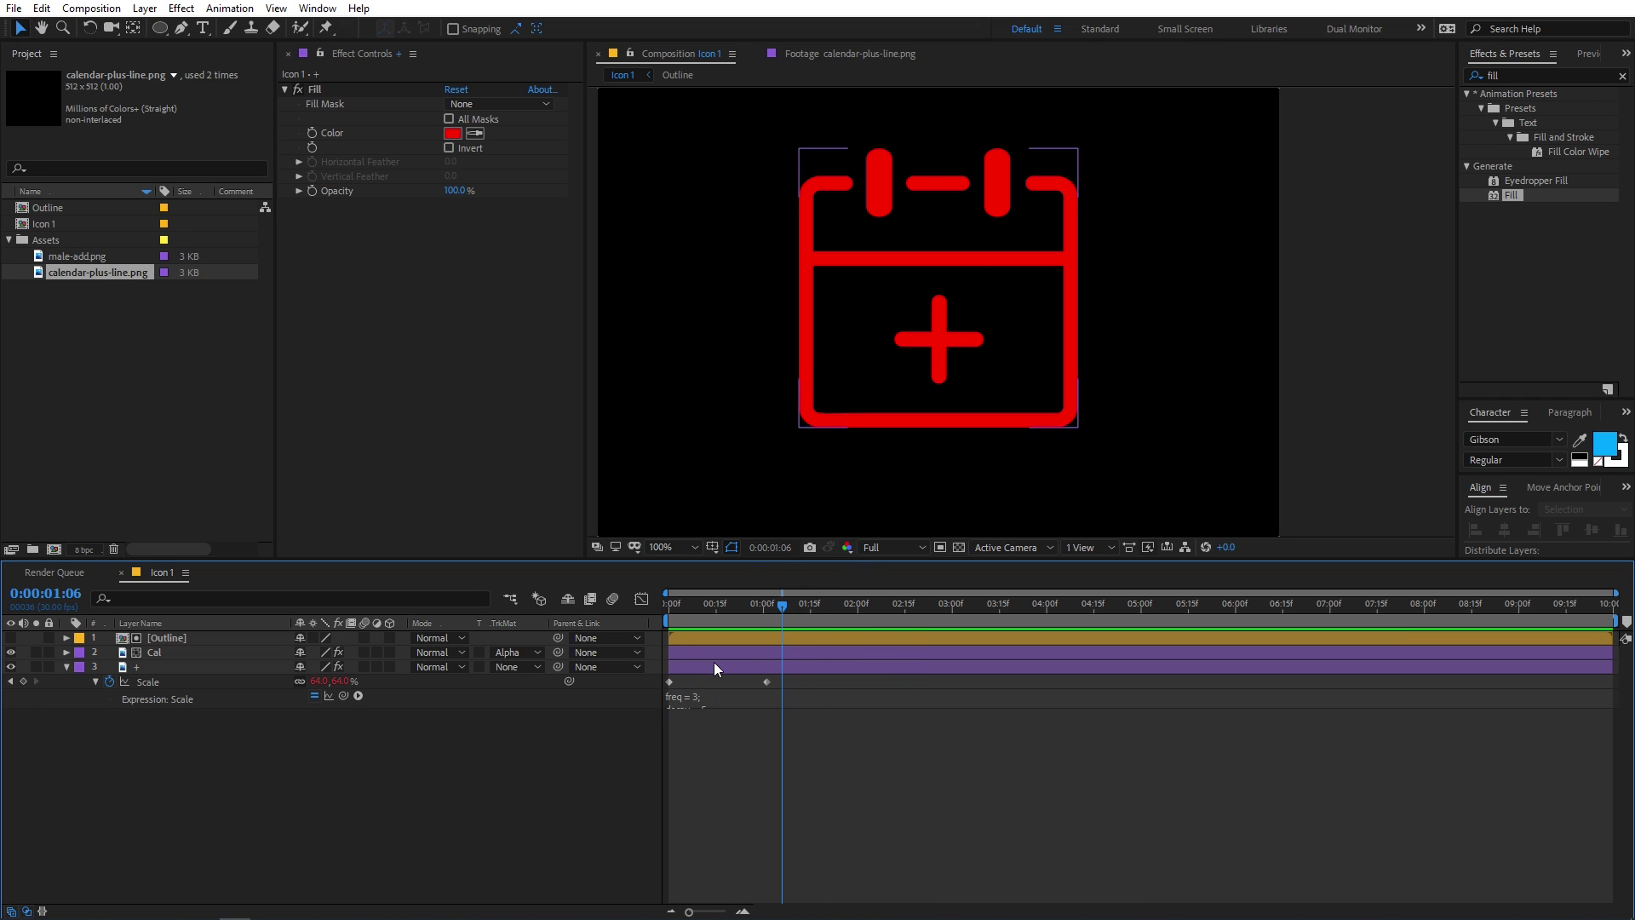
click(702, 690)
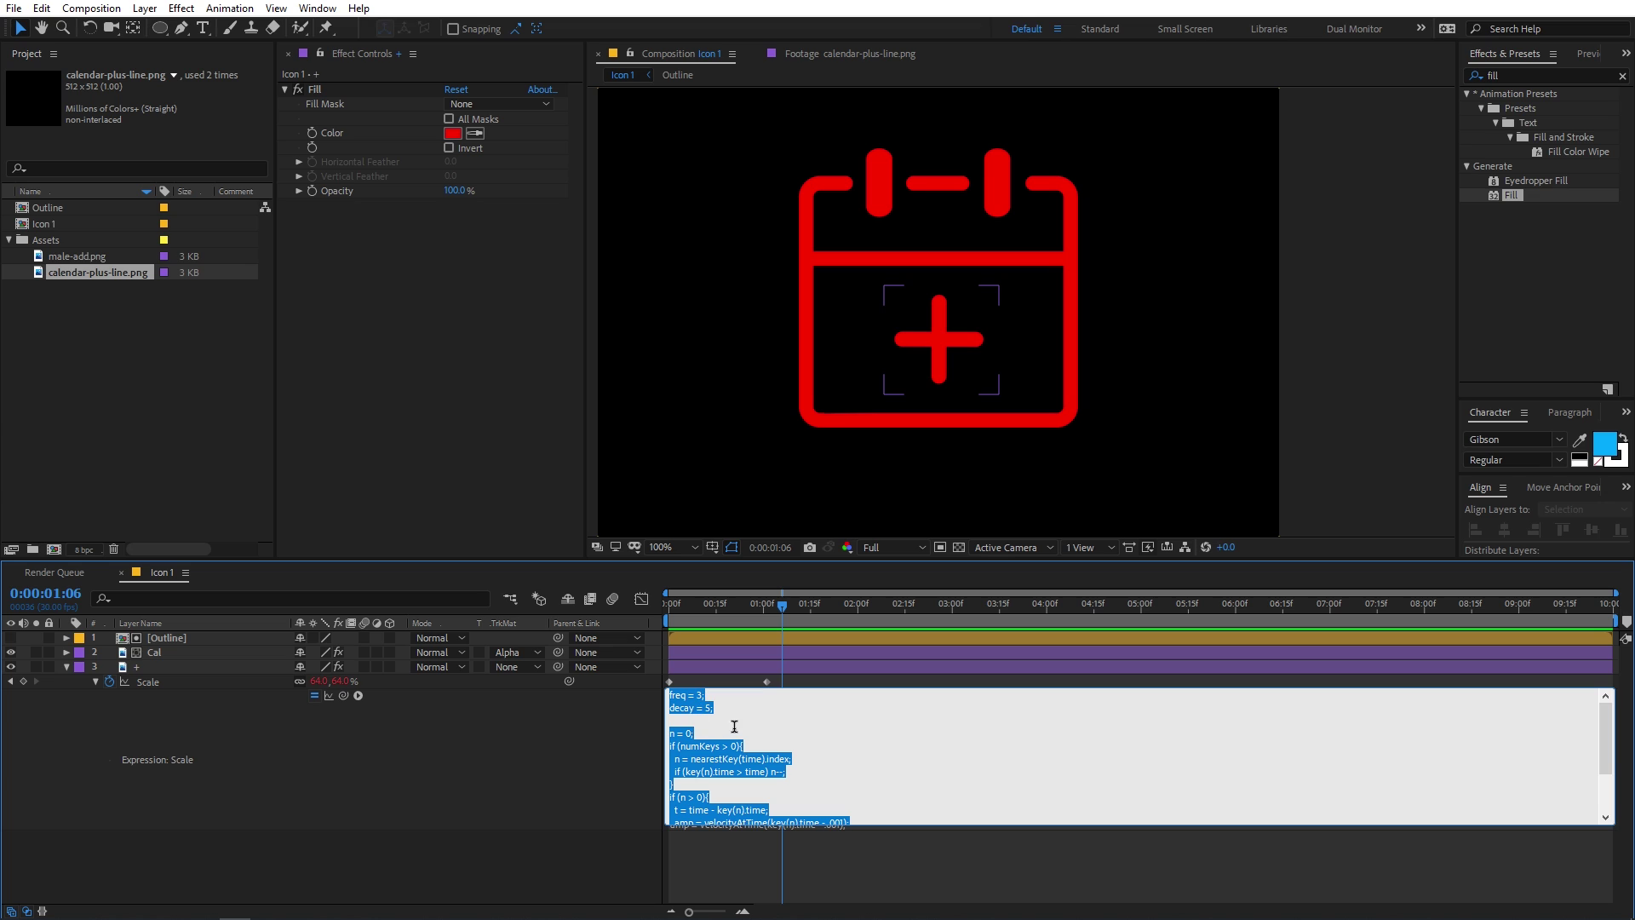
click(708, 708)
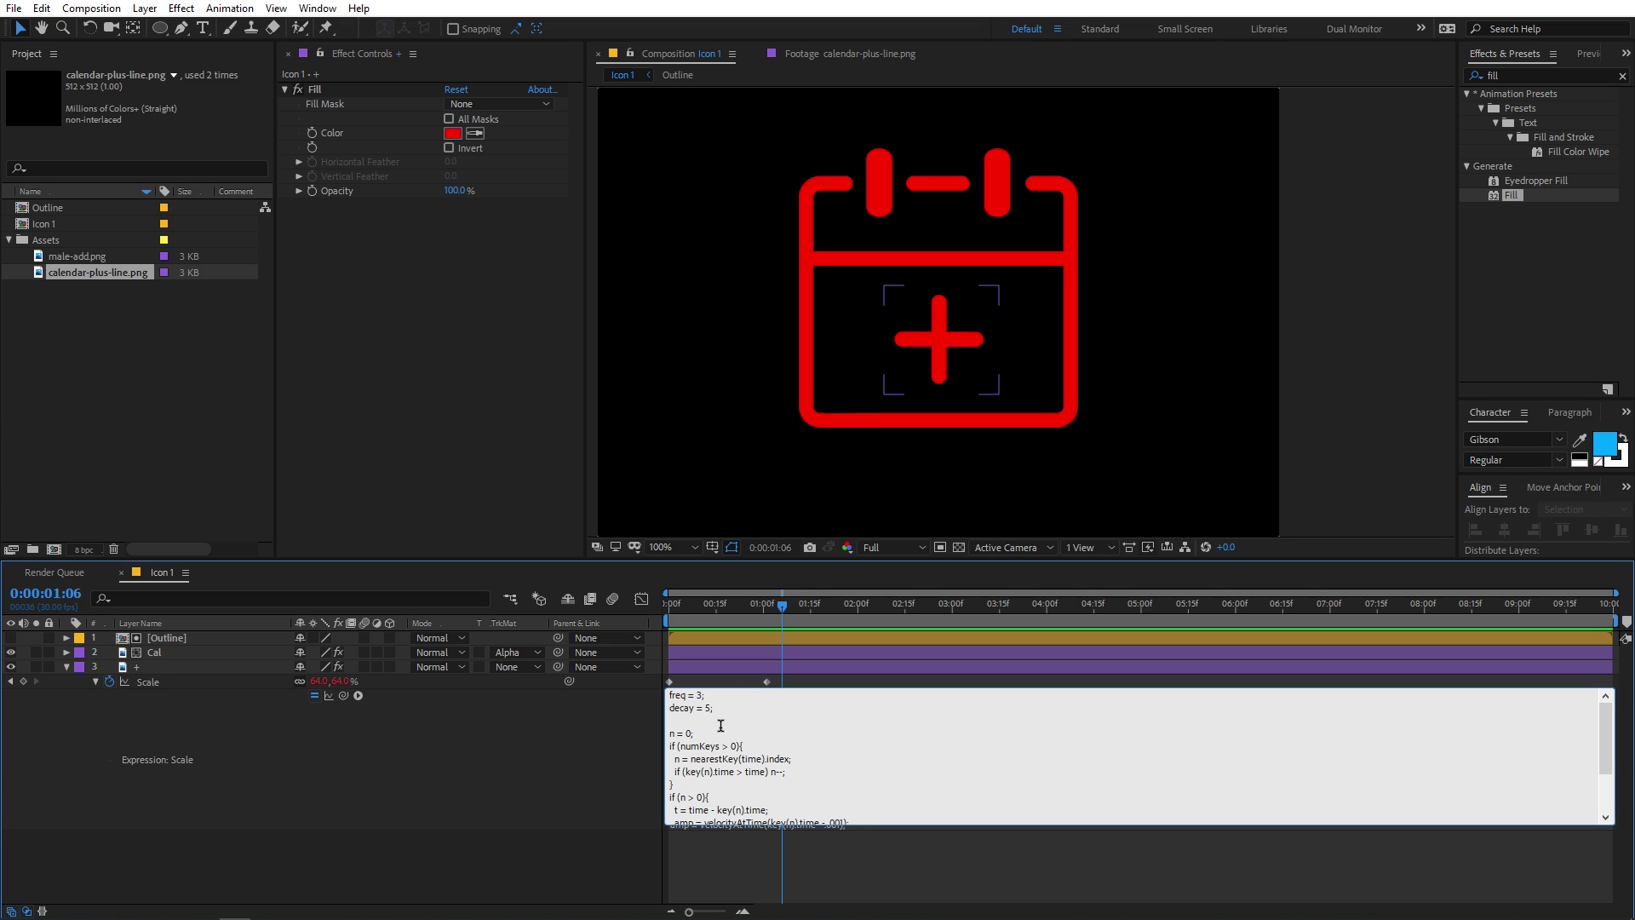
click(861, 679)
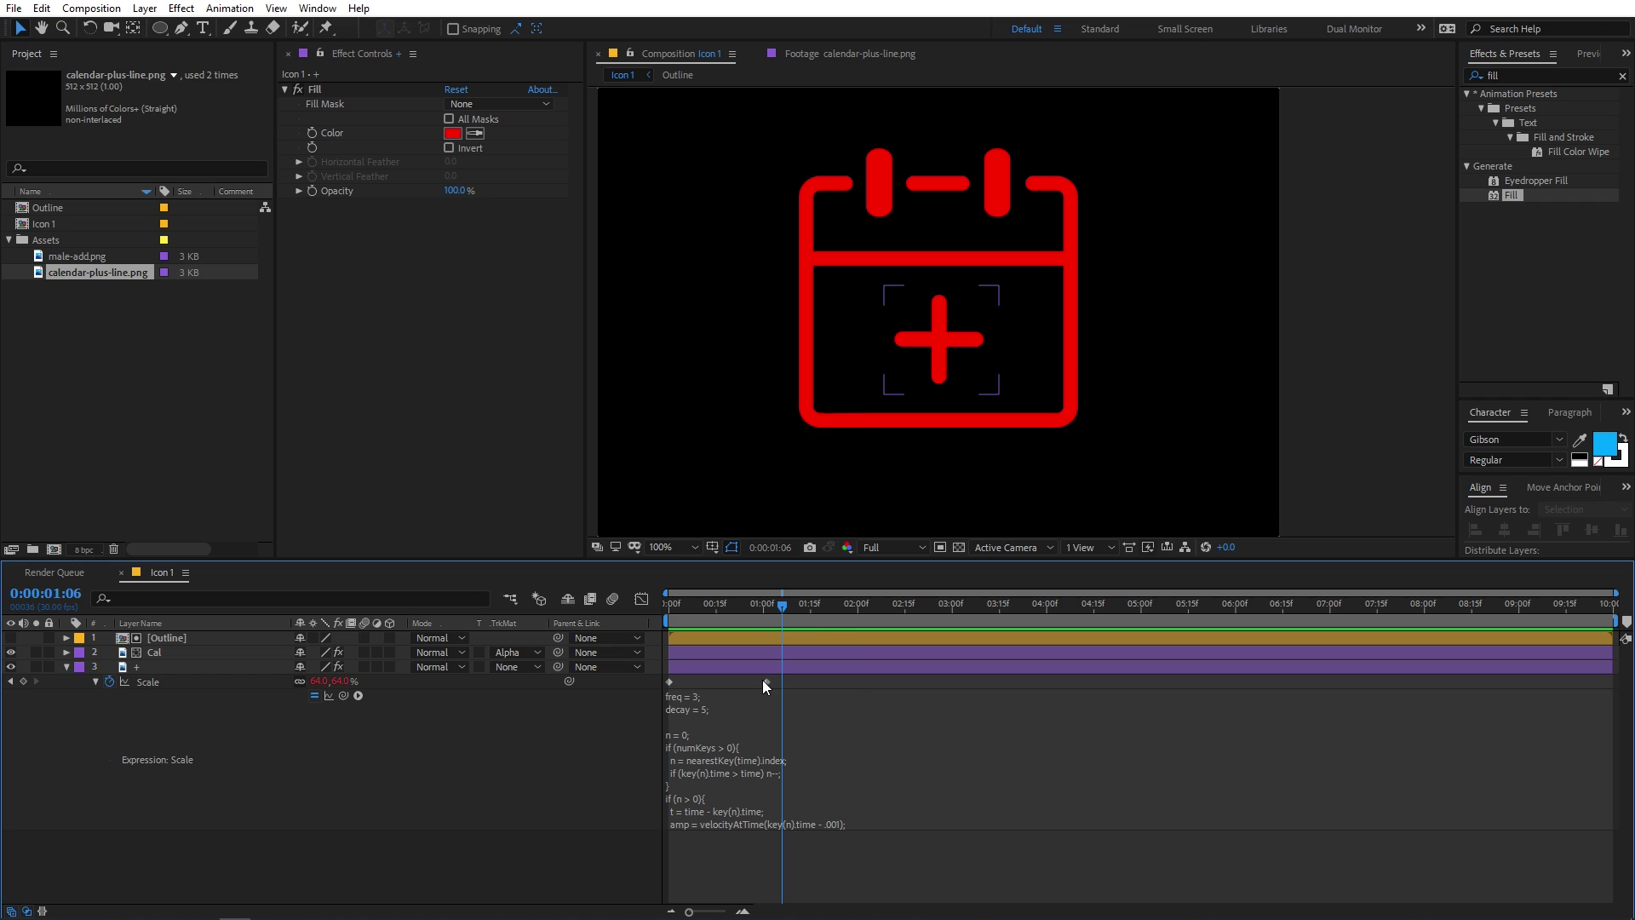
Step: Move the 64% Scale keyframe earlier and preview the faster pop-in
drag(769, 680, 703, 682)
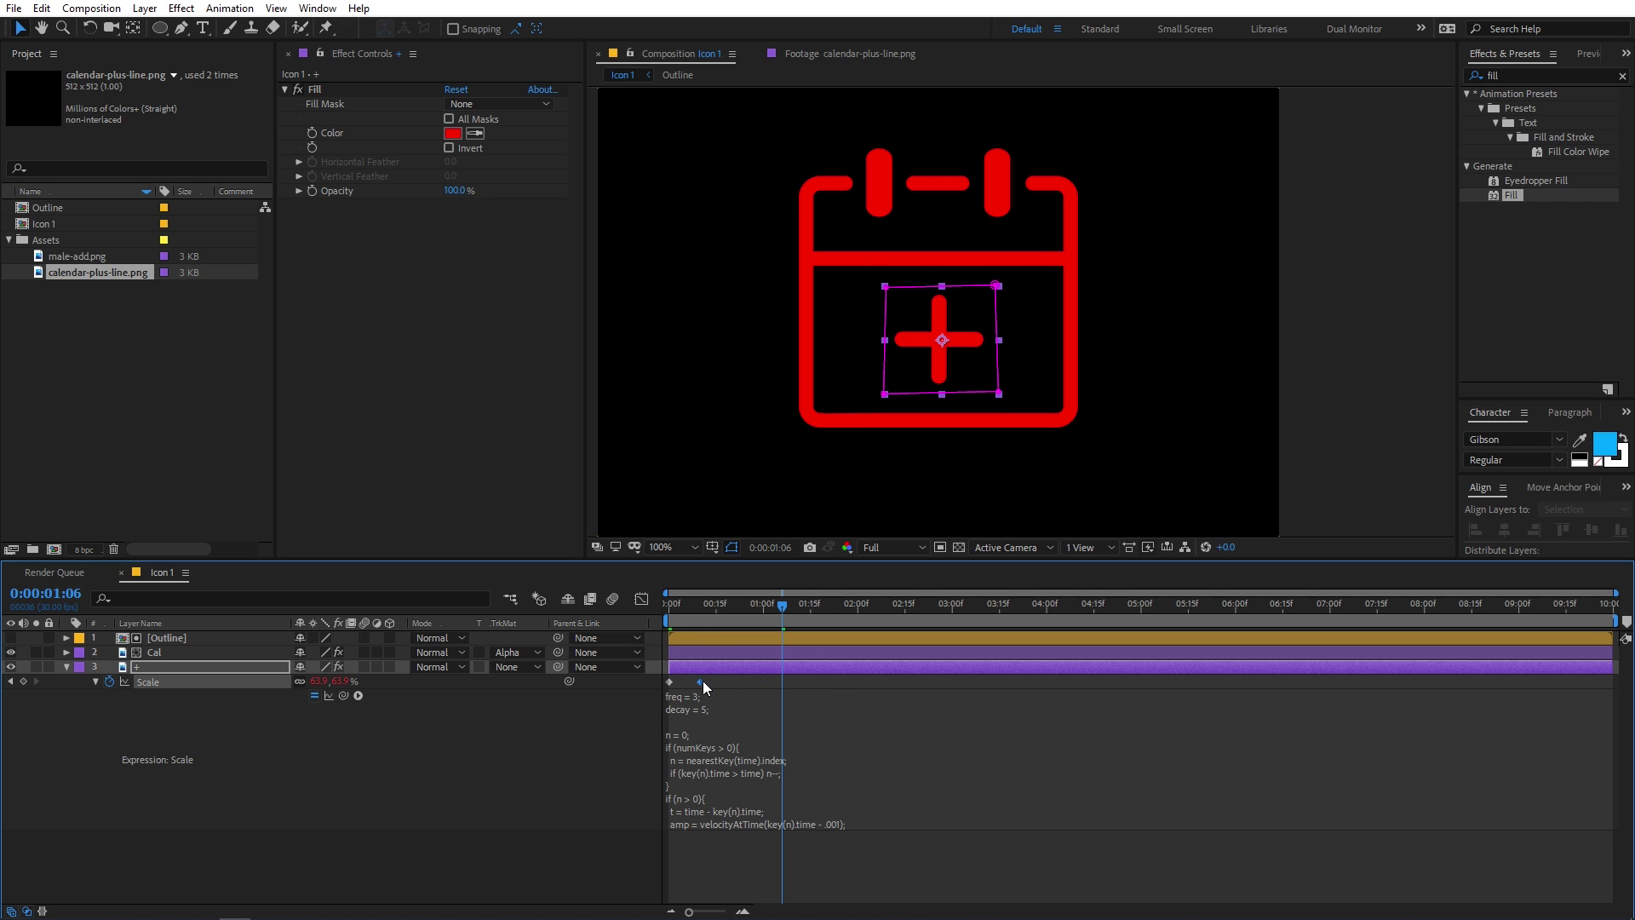
key(space)
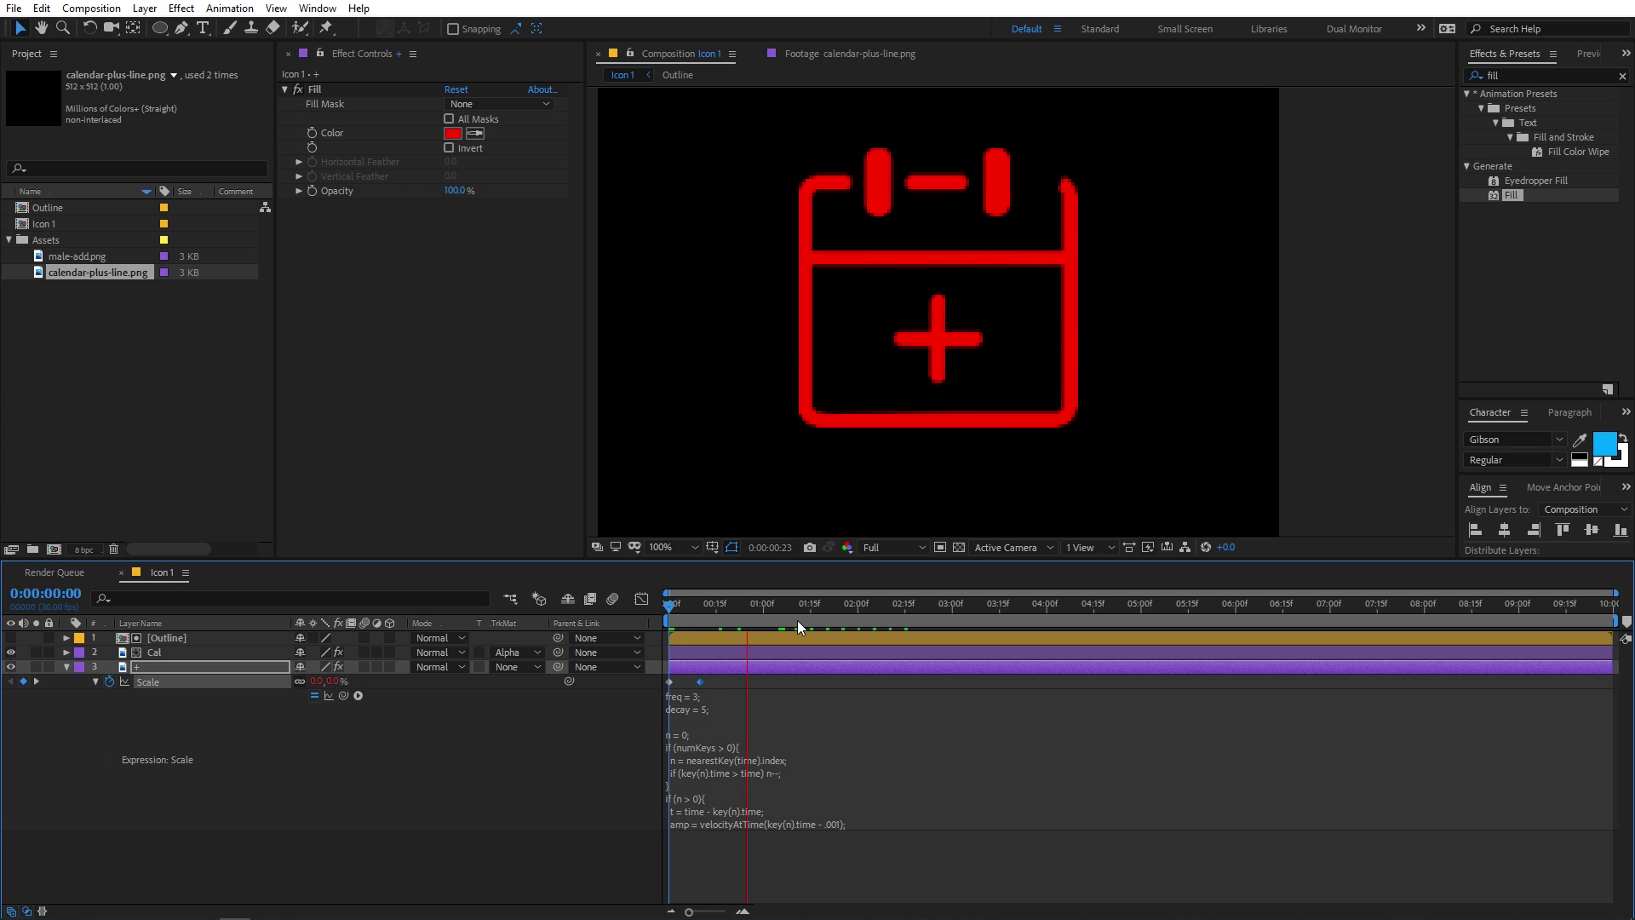
key(space)
key(Home)
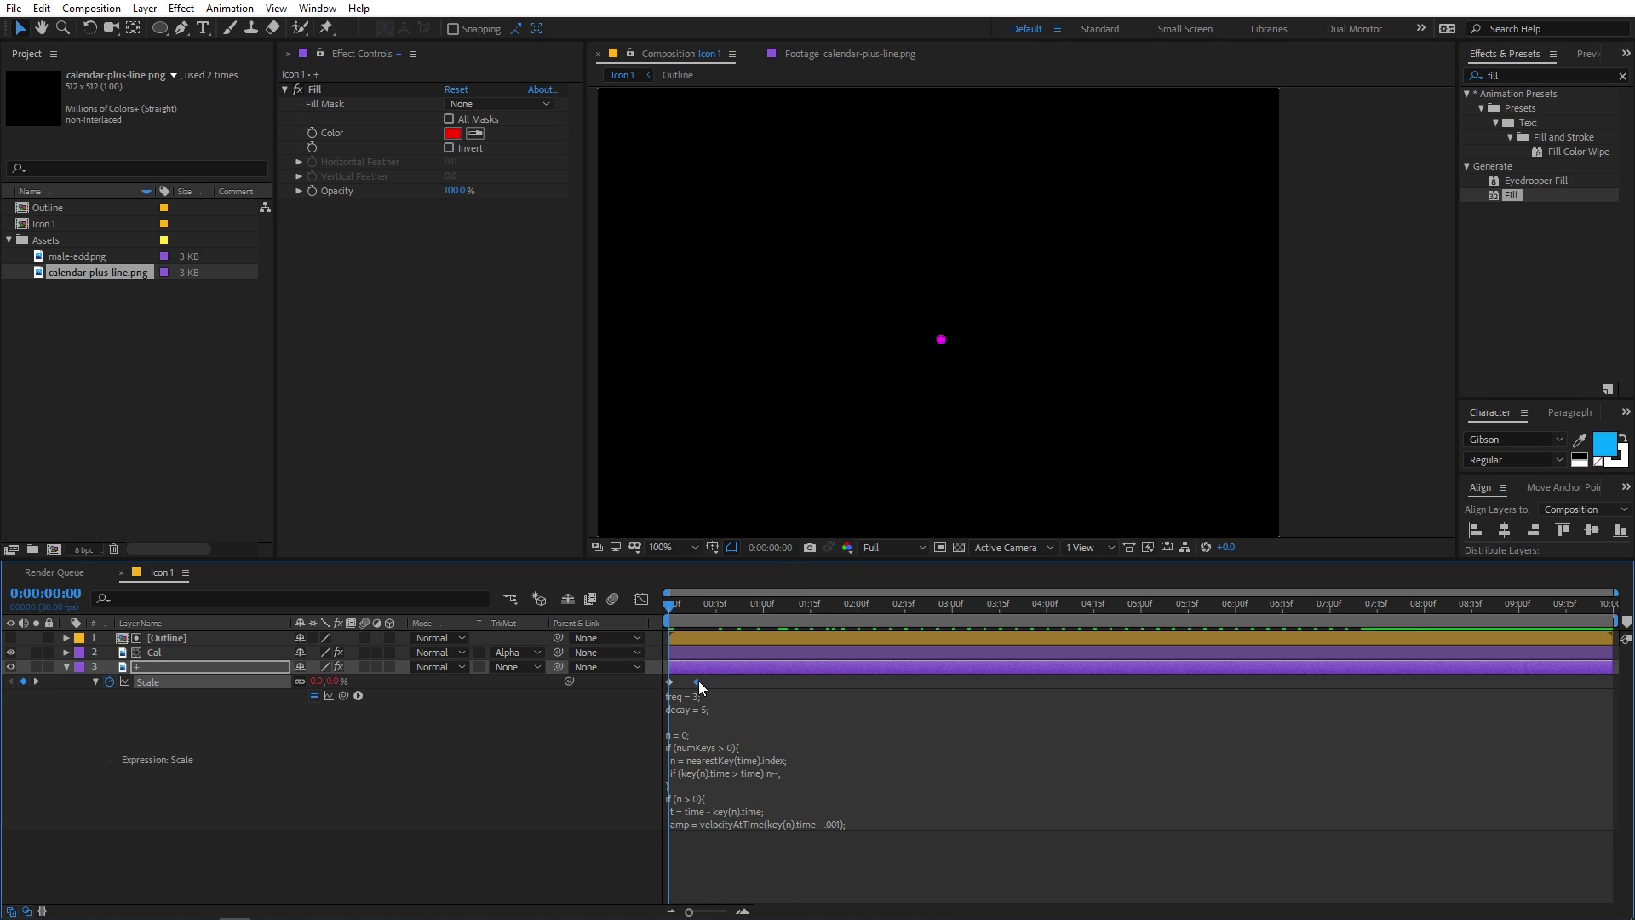
drag(698, 682, 688, 681)
key(space)
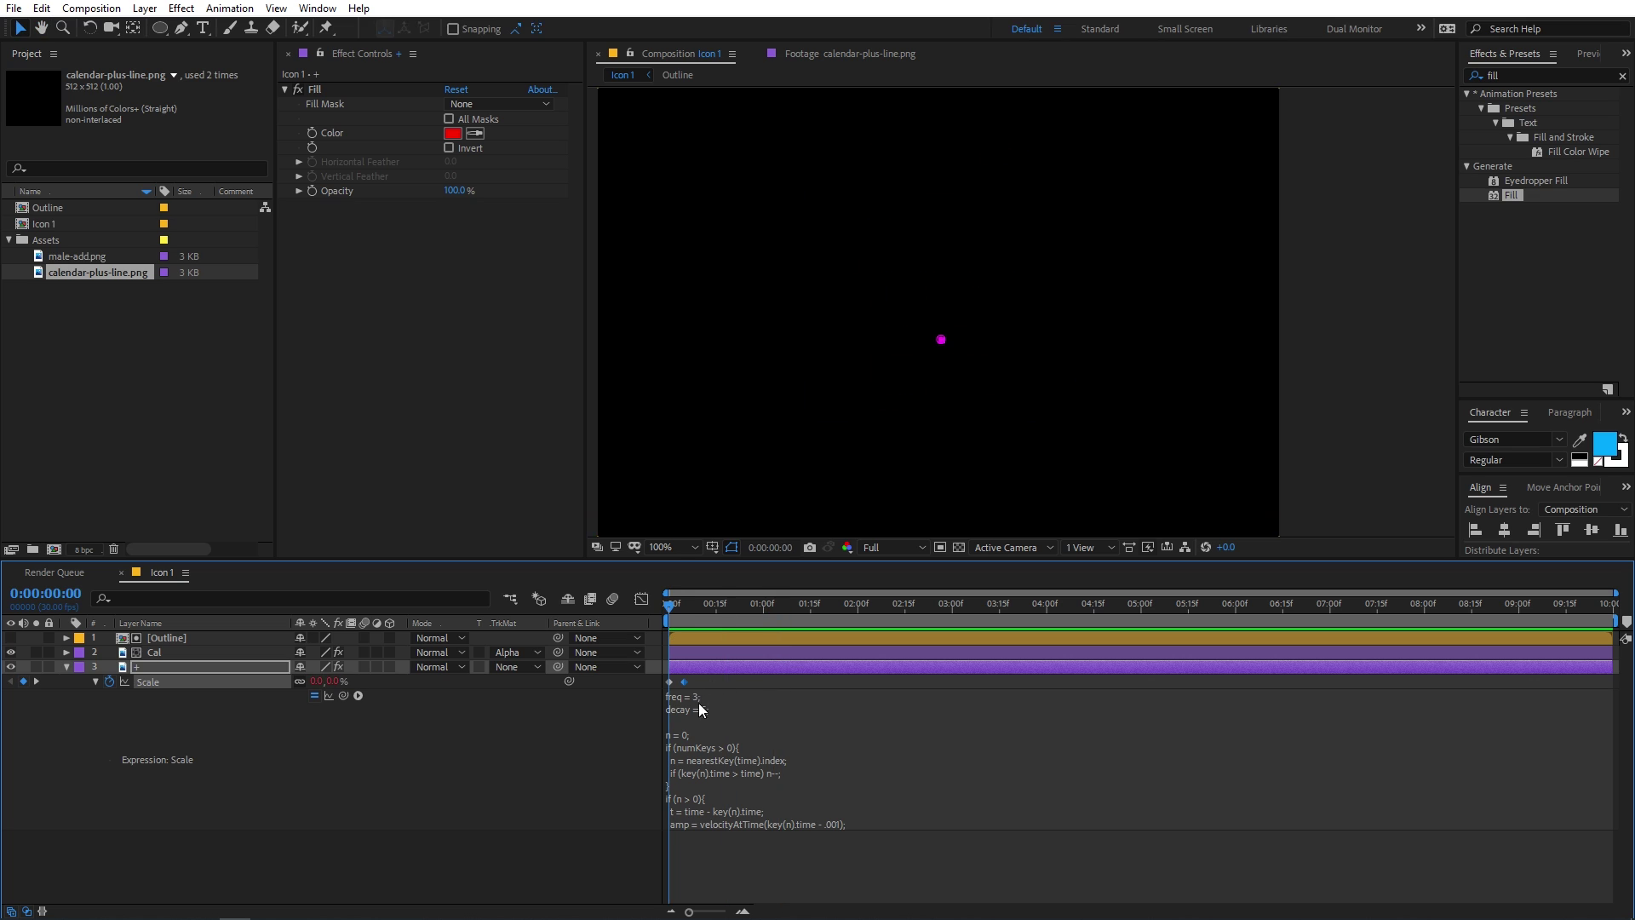
Step: Fine-tune the Scale keyframe to about frame 4, preview, and collapse the plus layer
drag(690, 911, 720, 911)
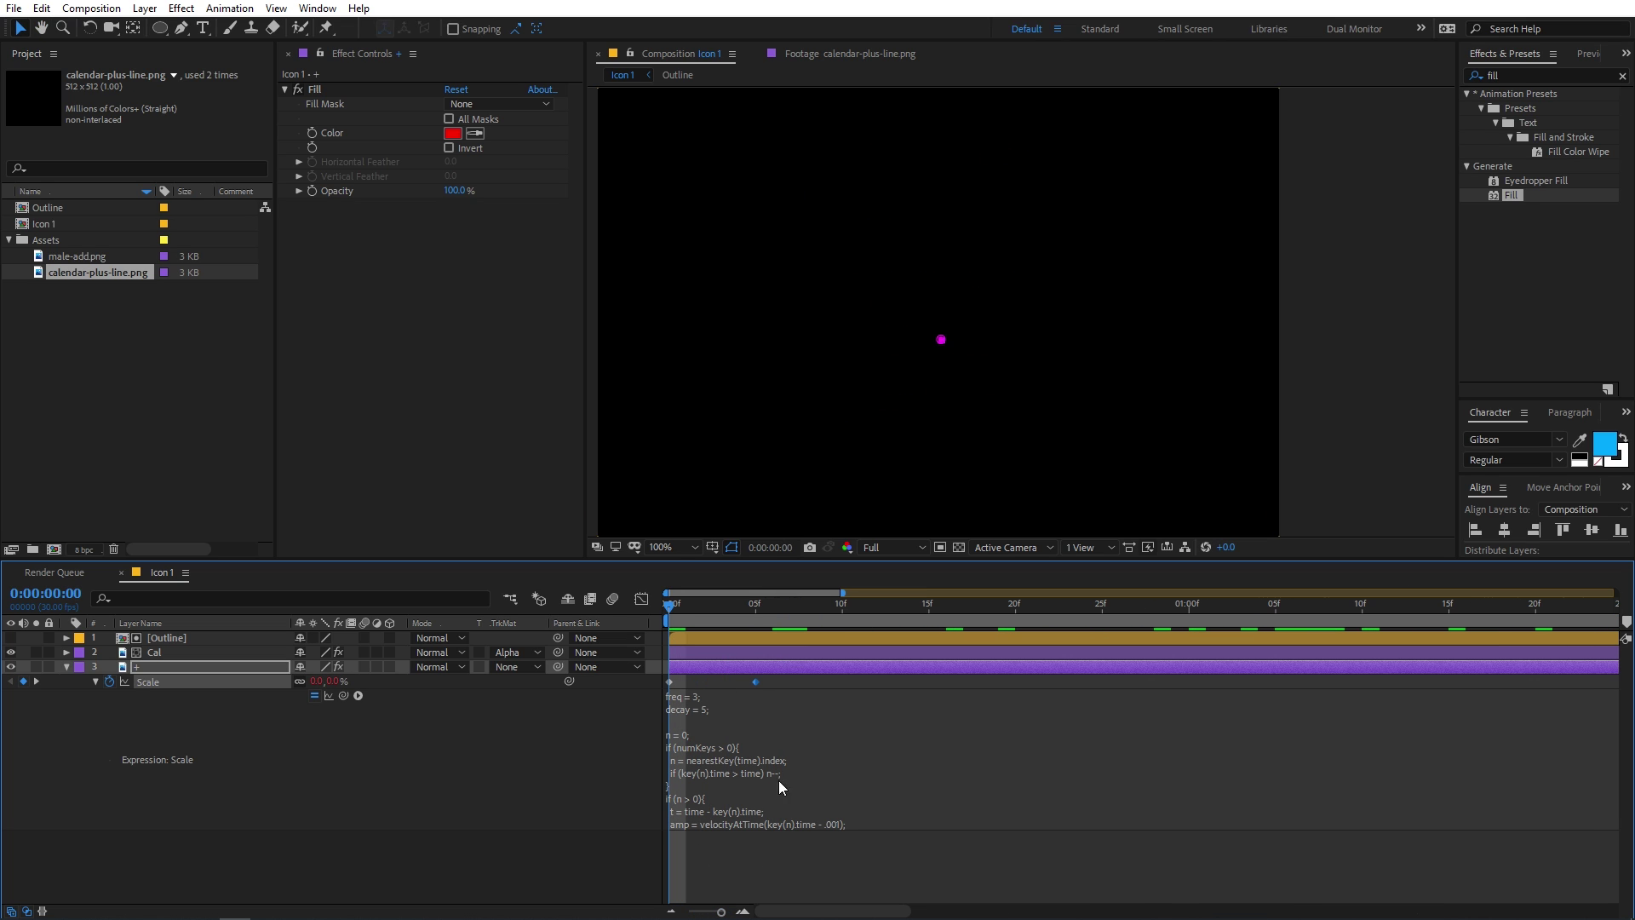
mouse_move(756, 681)
mouse_down()
mouse_move(734, 681)
mouse_move(754, 682)
mouse_up()
key(space)
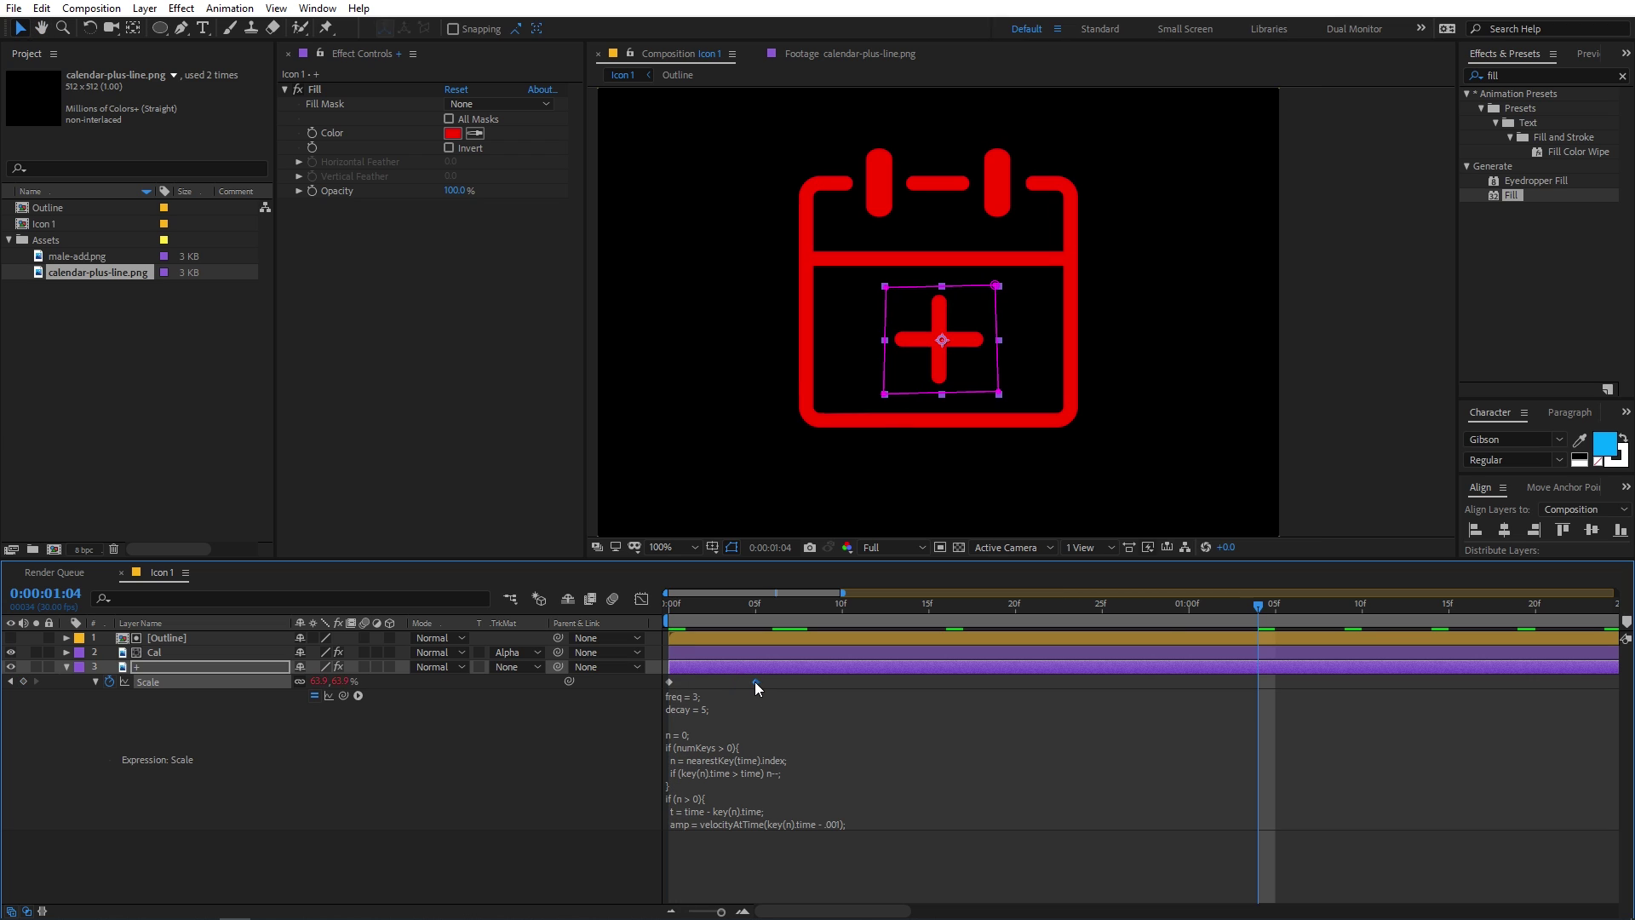
key(space)
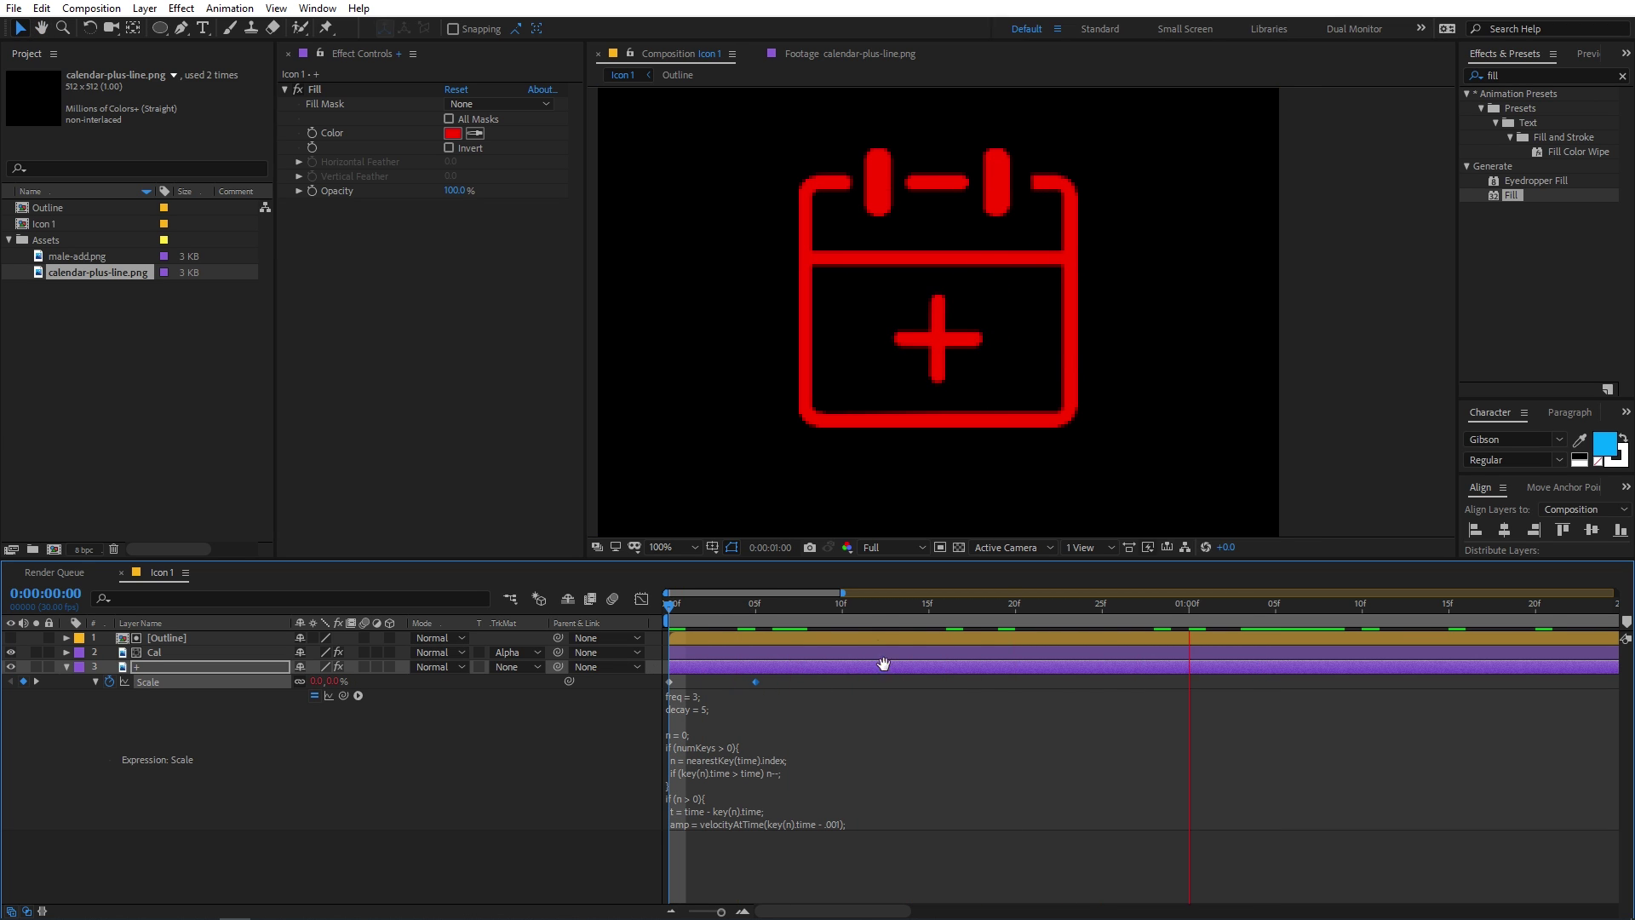
key(space)
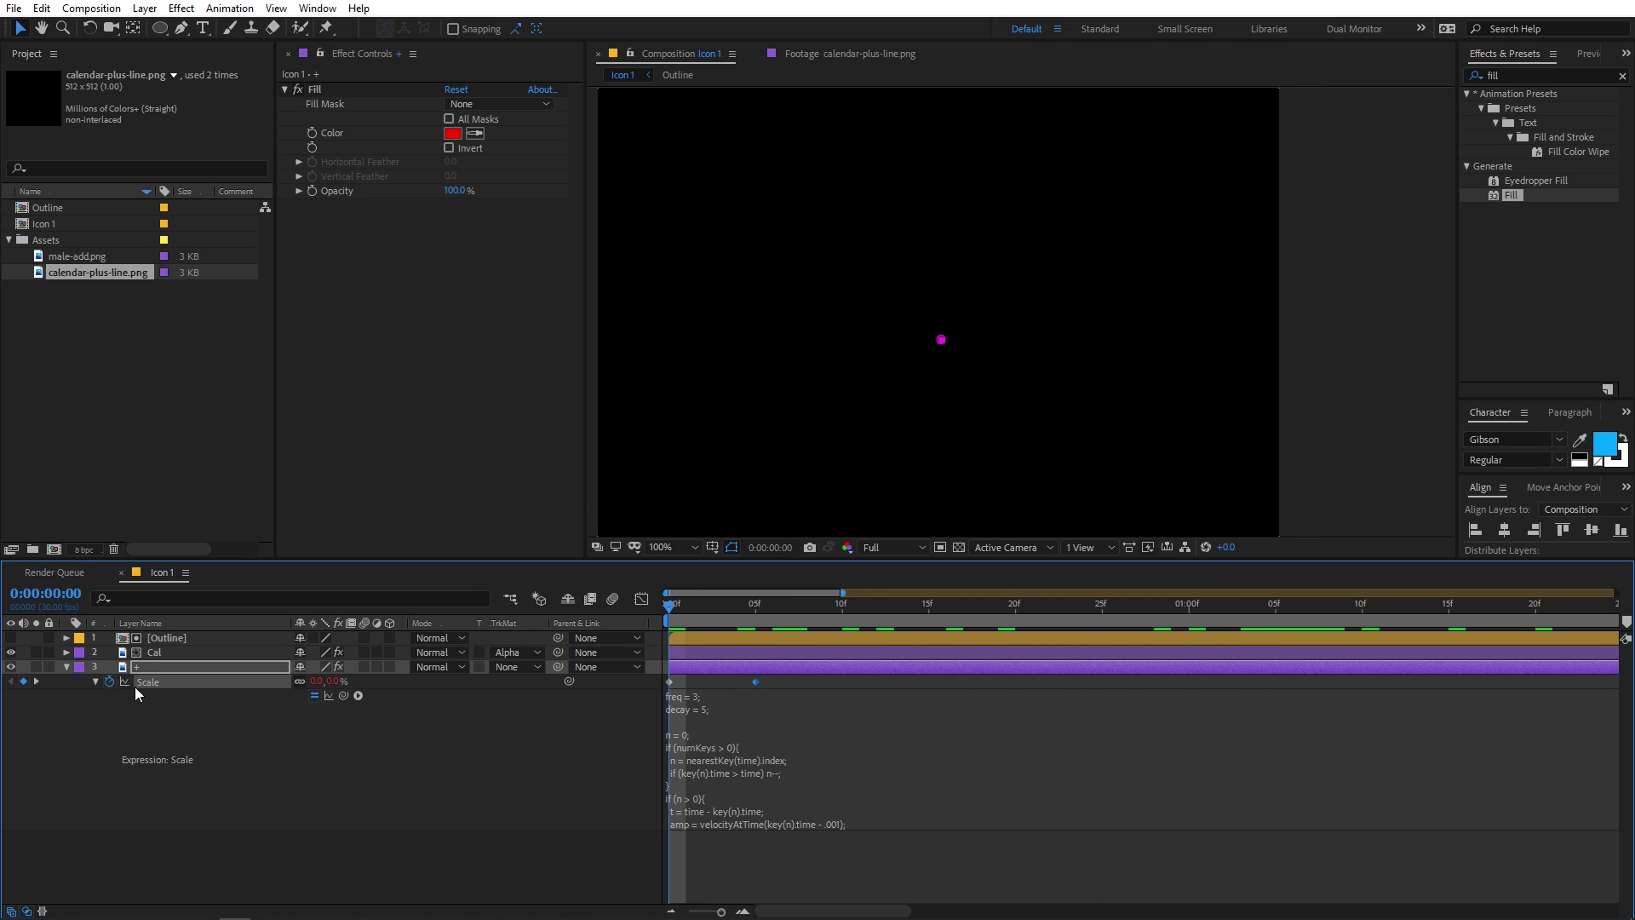
click(66, 667)
drag(680, 617, 1086, 618)
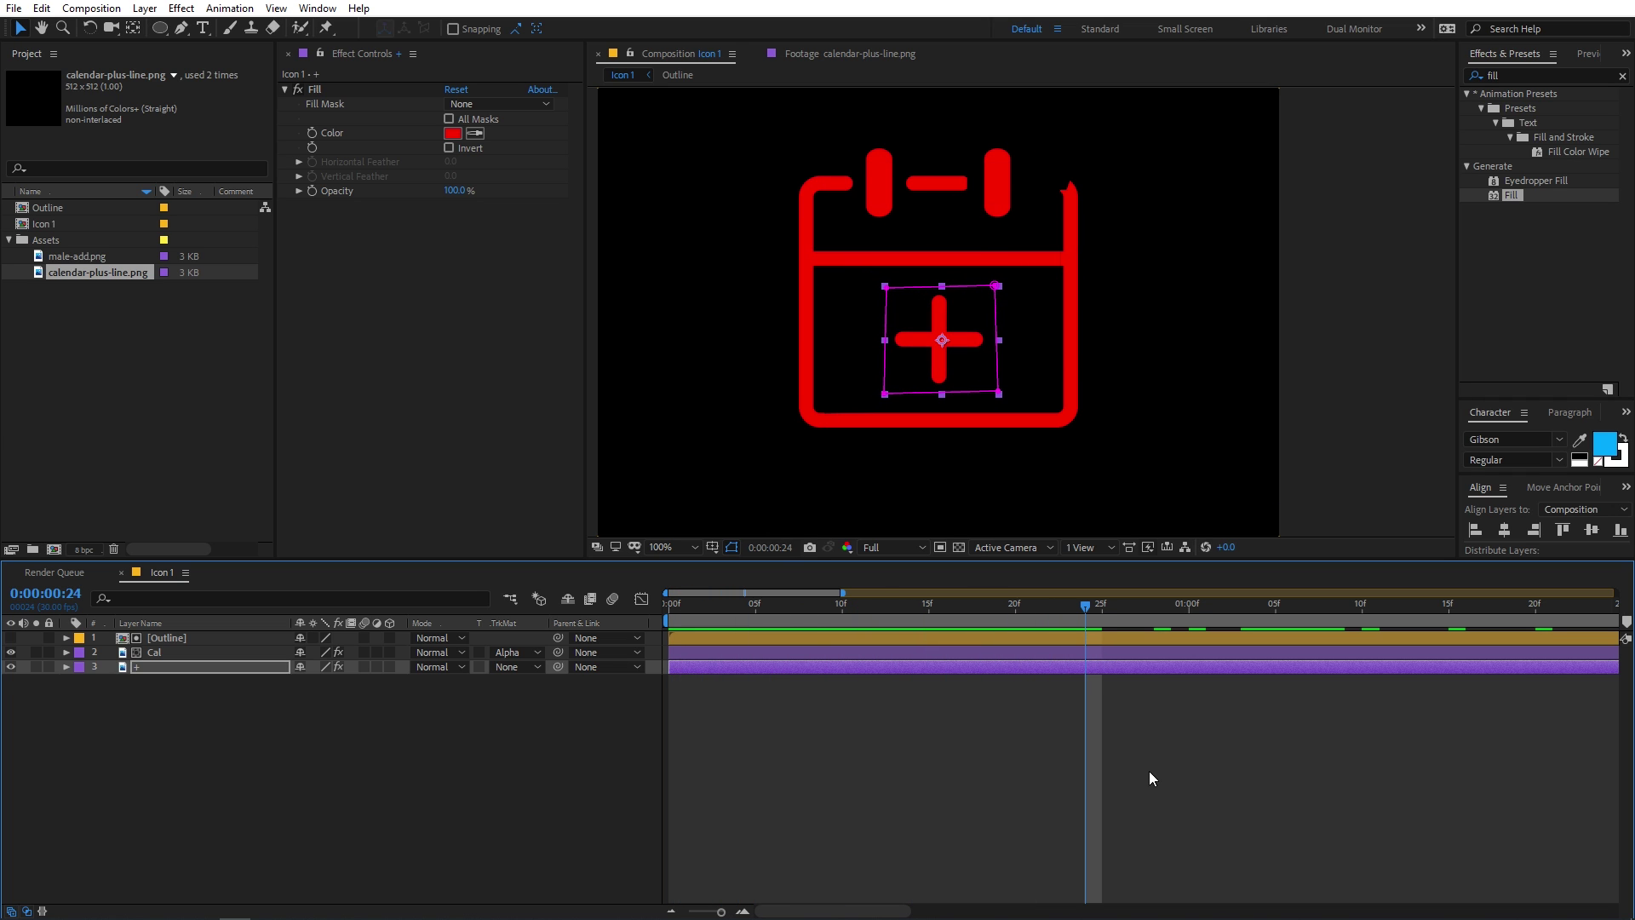
Step: At frame 28, add an ellipse shape layer with a circle filling the whole composition
click(1148, 769)
key(comma)
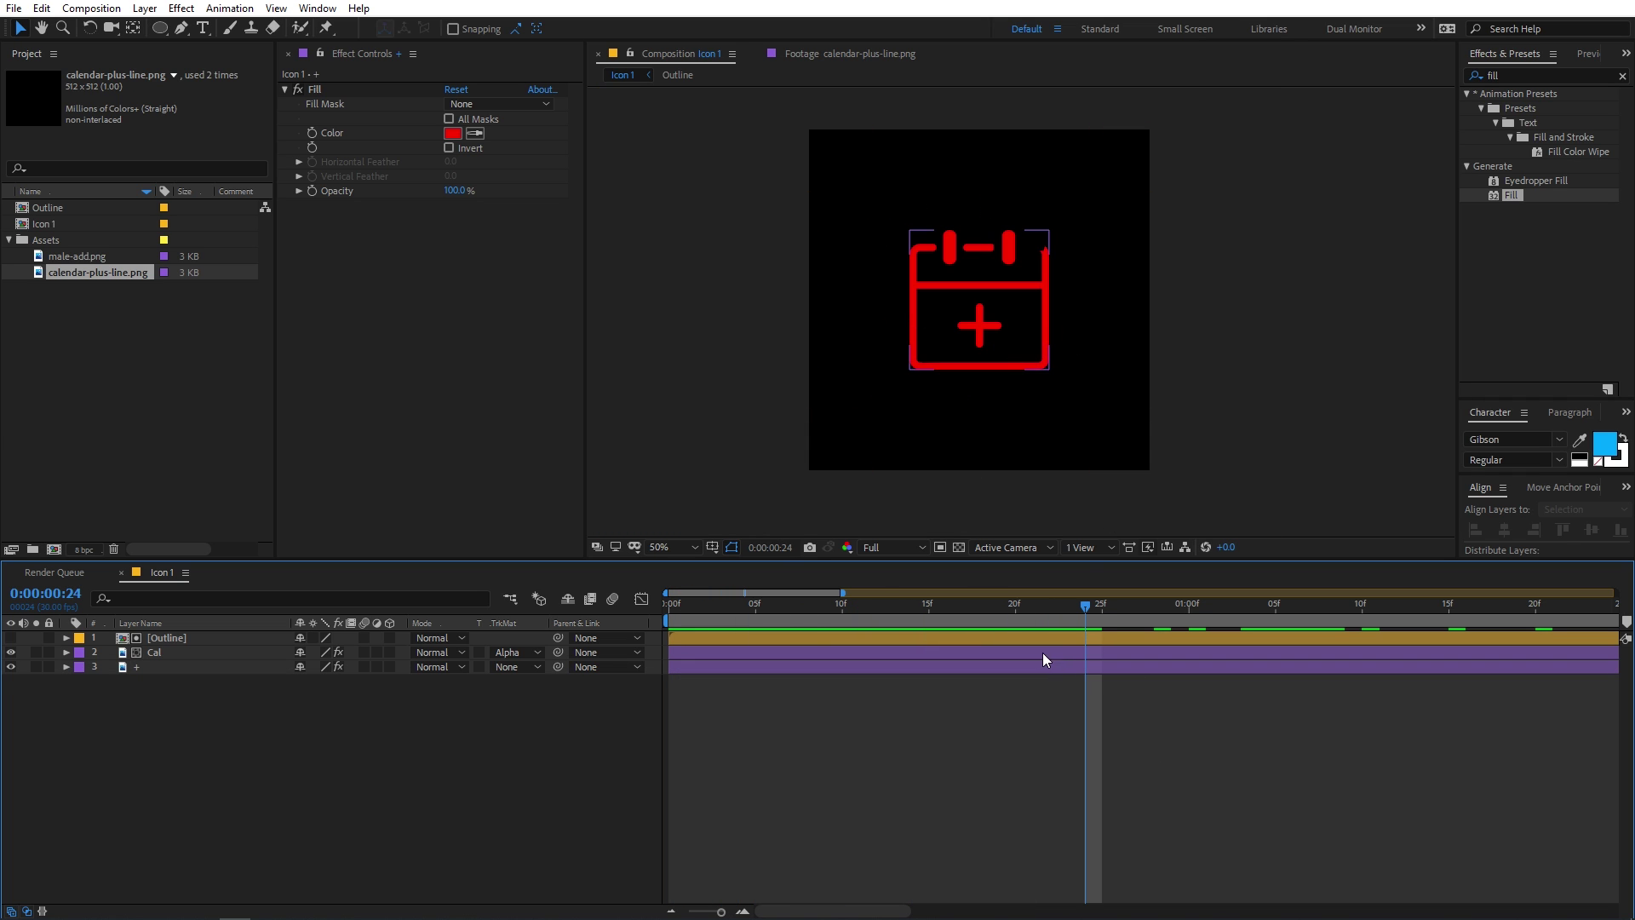
drag(1079, 601, 1156, 606)
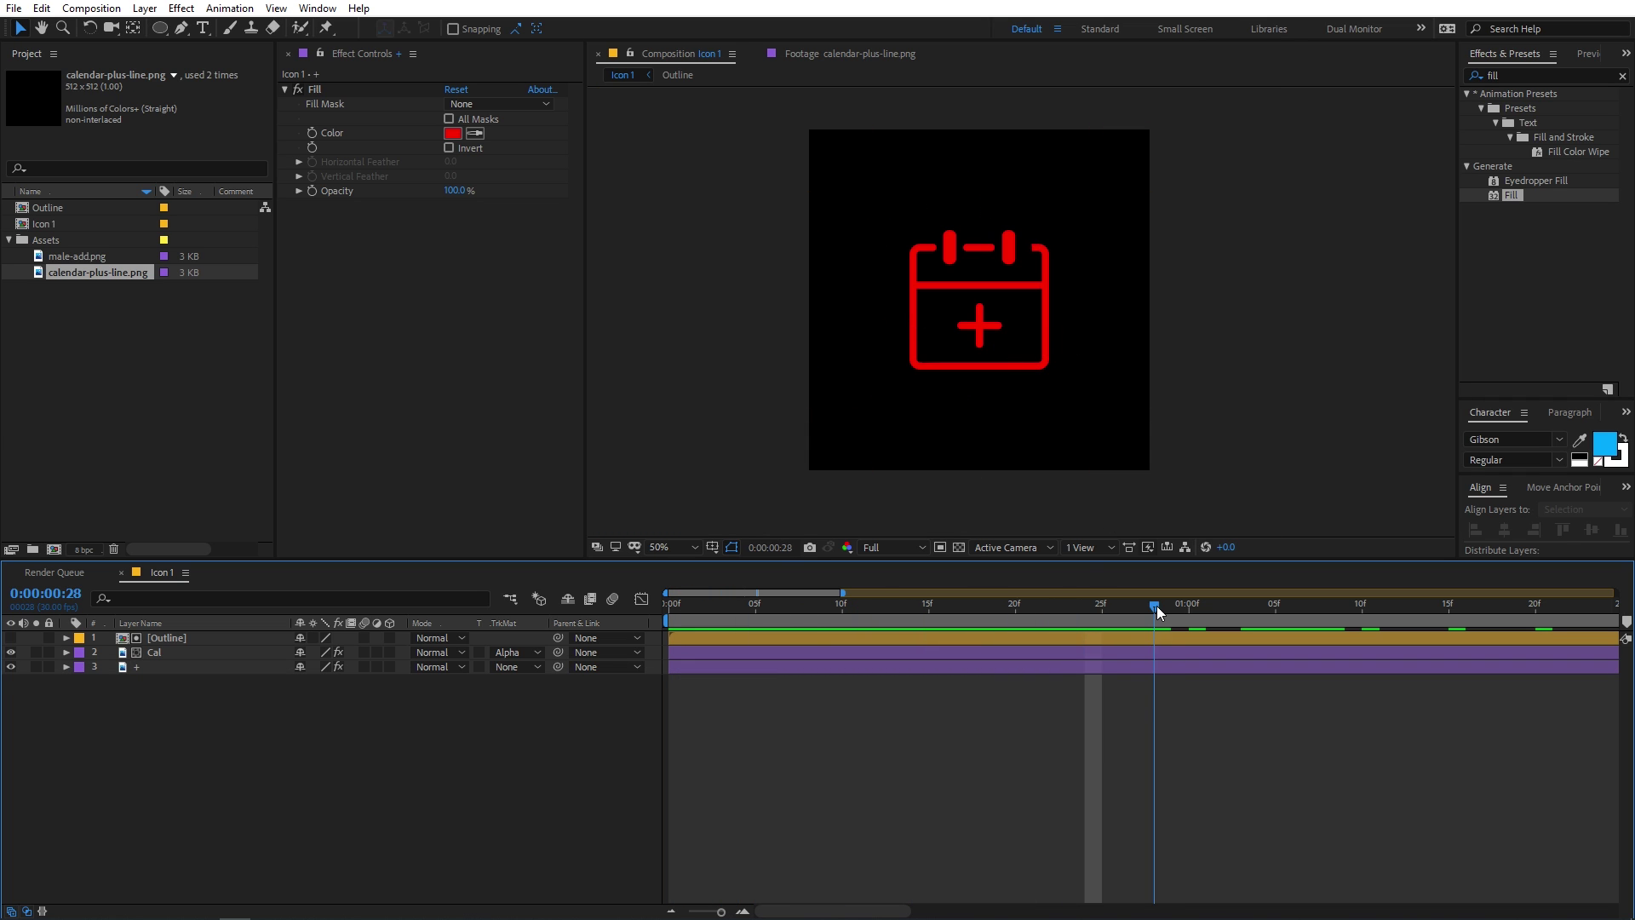
click(155, 406)
mouse_move(160, 33)
mouse_down()
mouse_move(258, 79)
mouse_move(266, 63)
mouse_up()
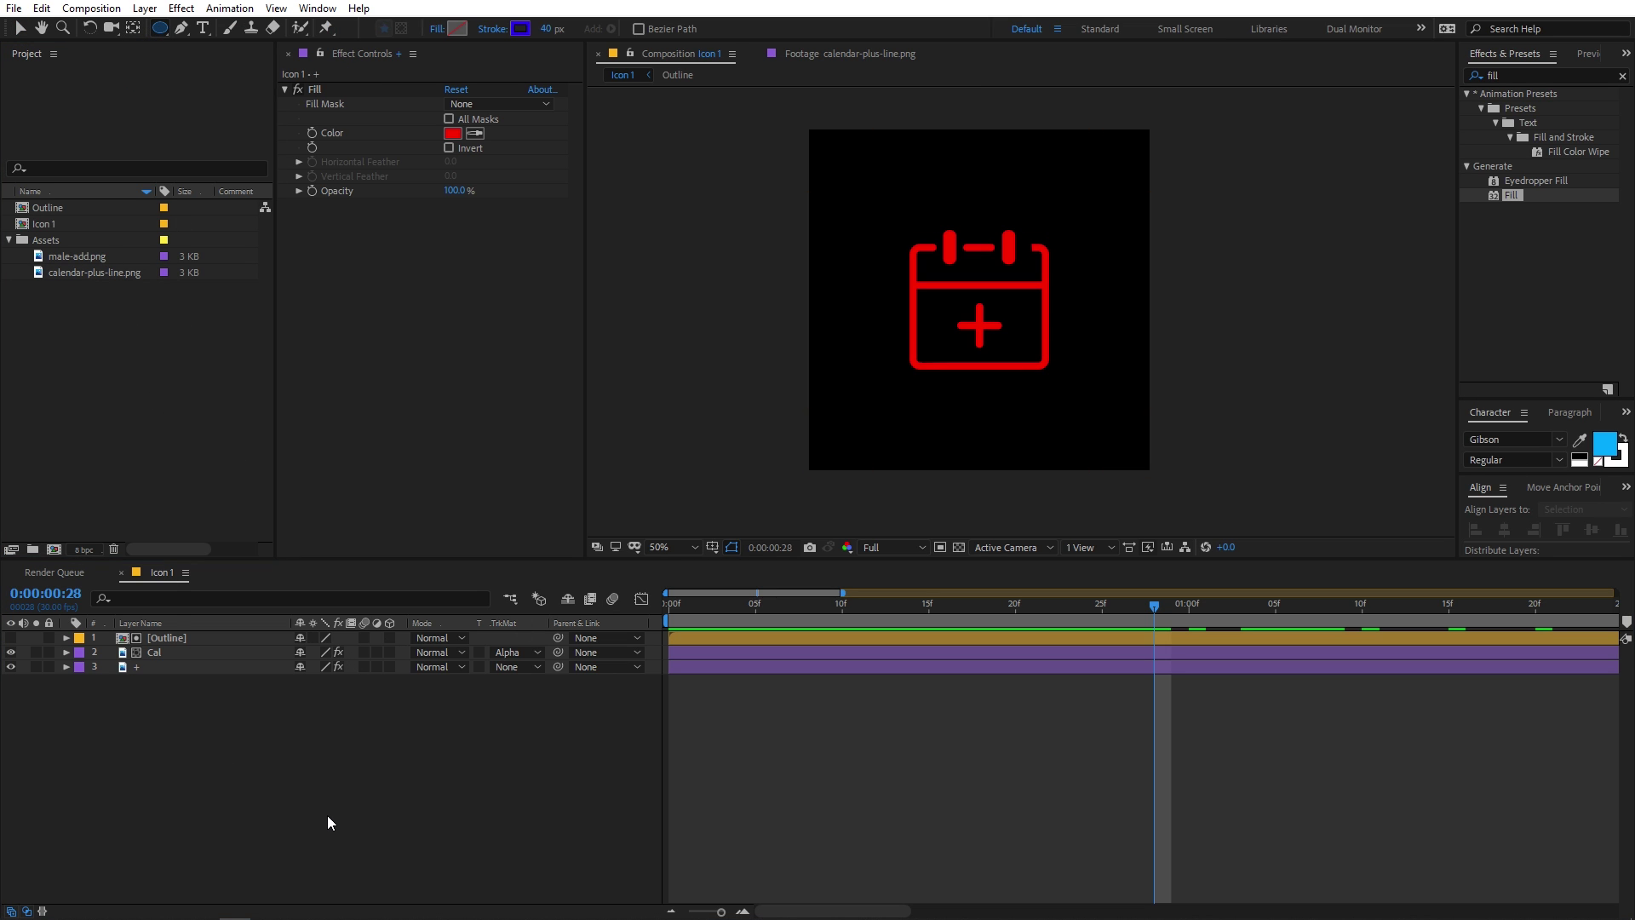
click(281, 772)
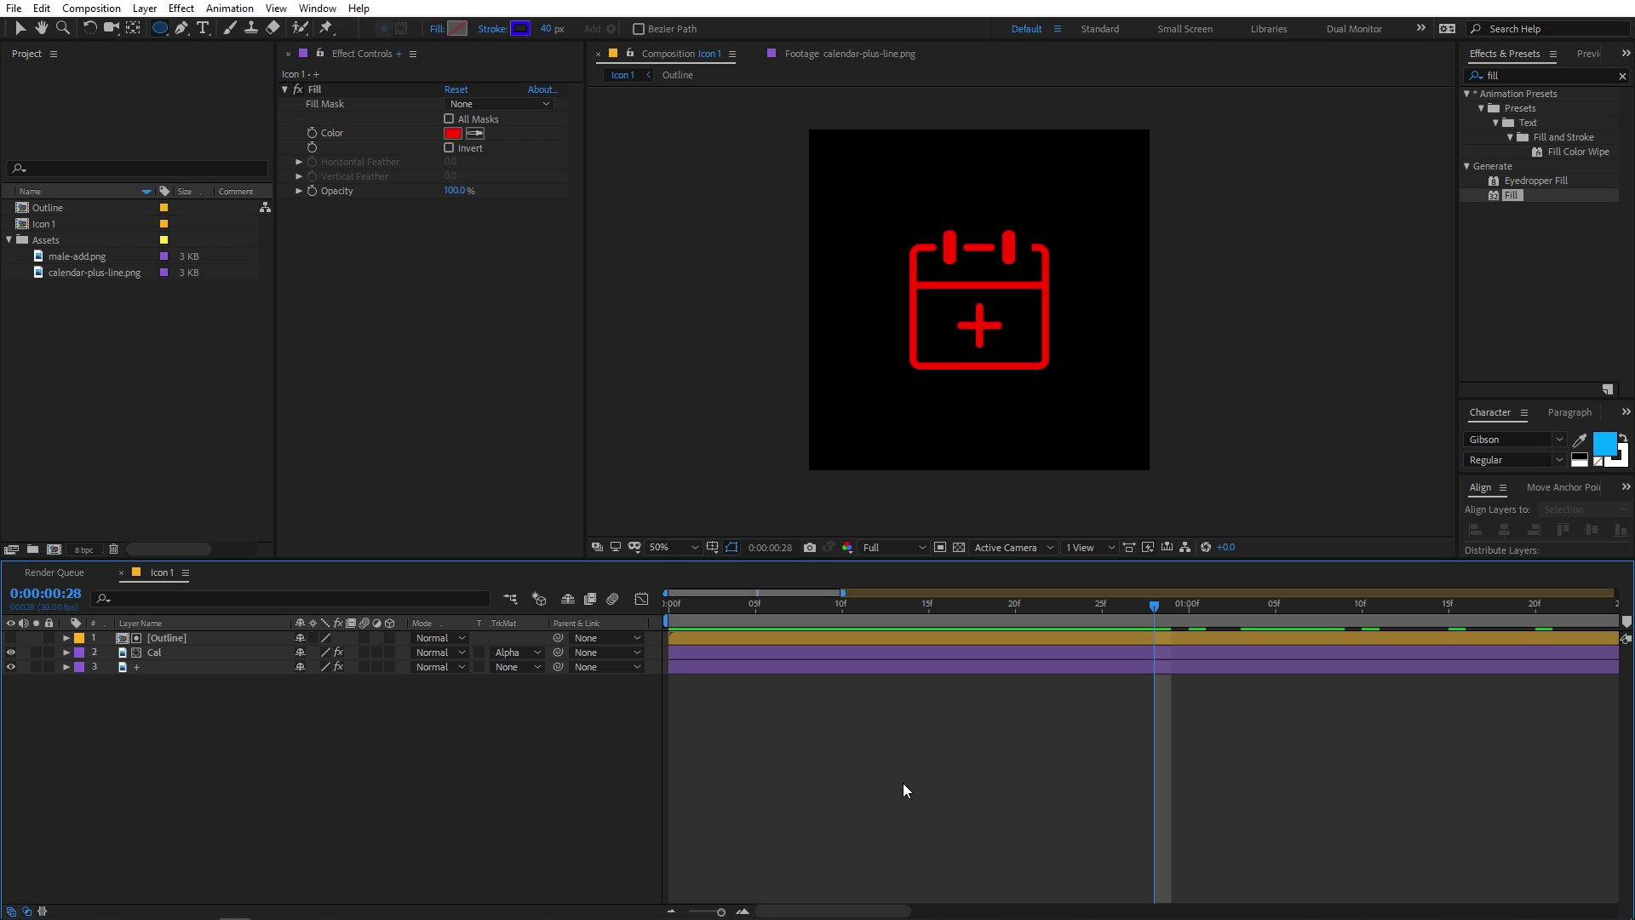
double_click(162, 33)
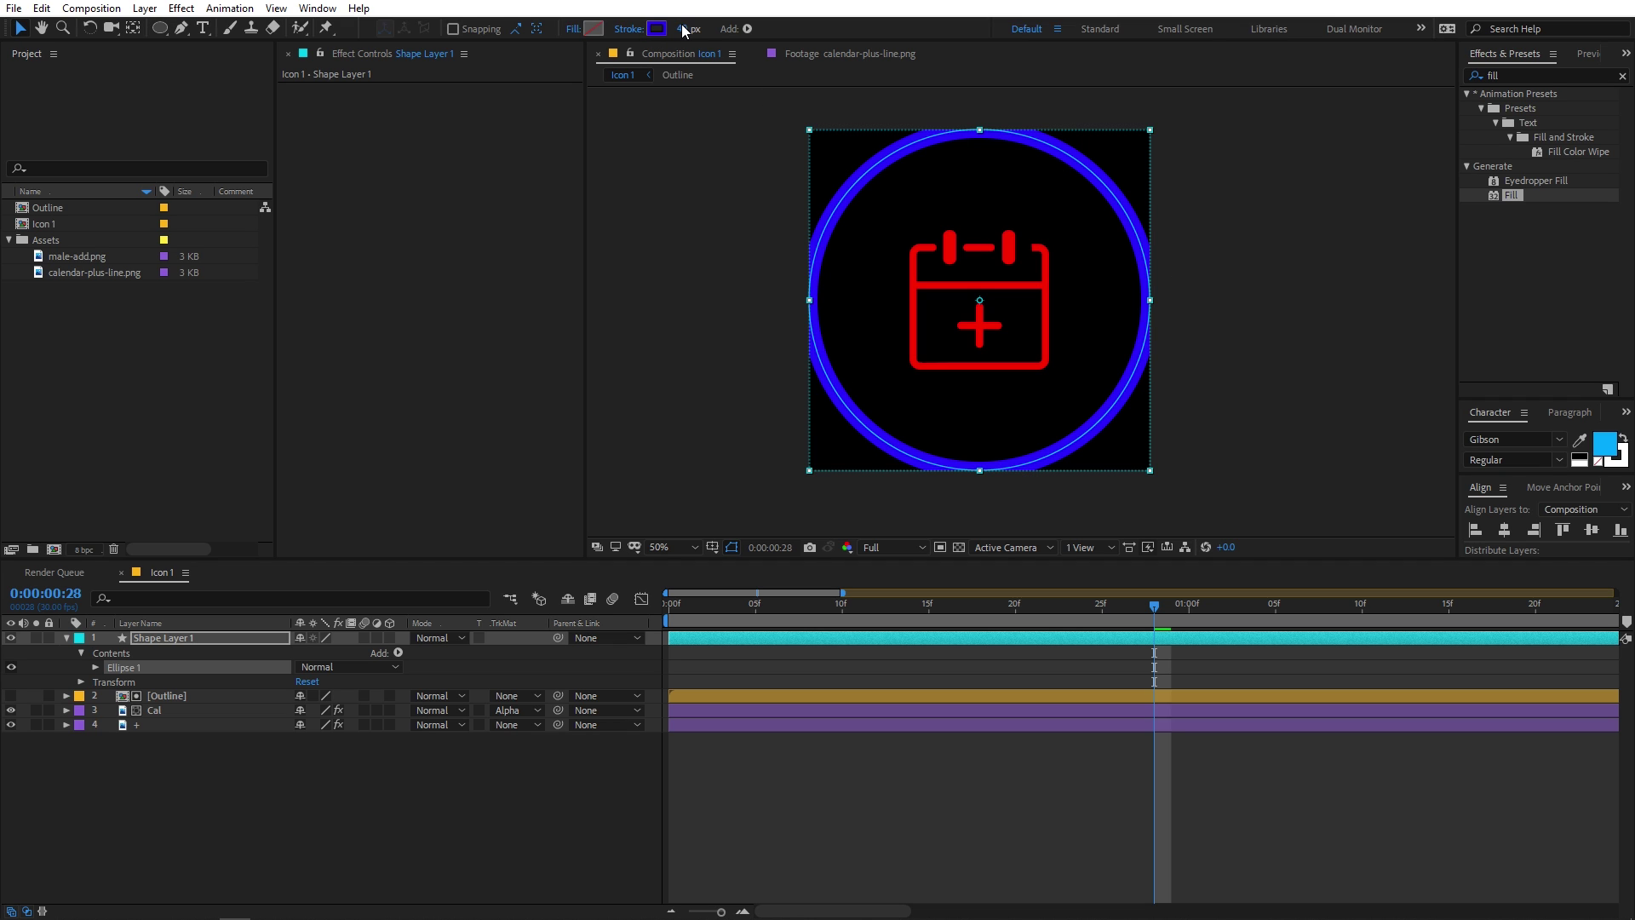
Step: Set the circle's stroke to 0 px and its fill to pure white FFFFFF
drag(679, 28, 587, 39)
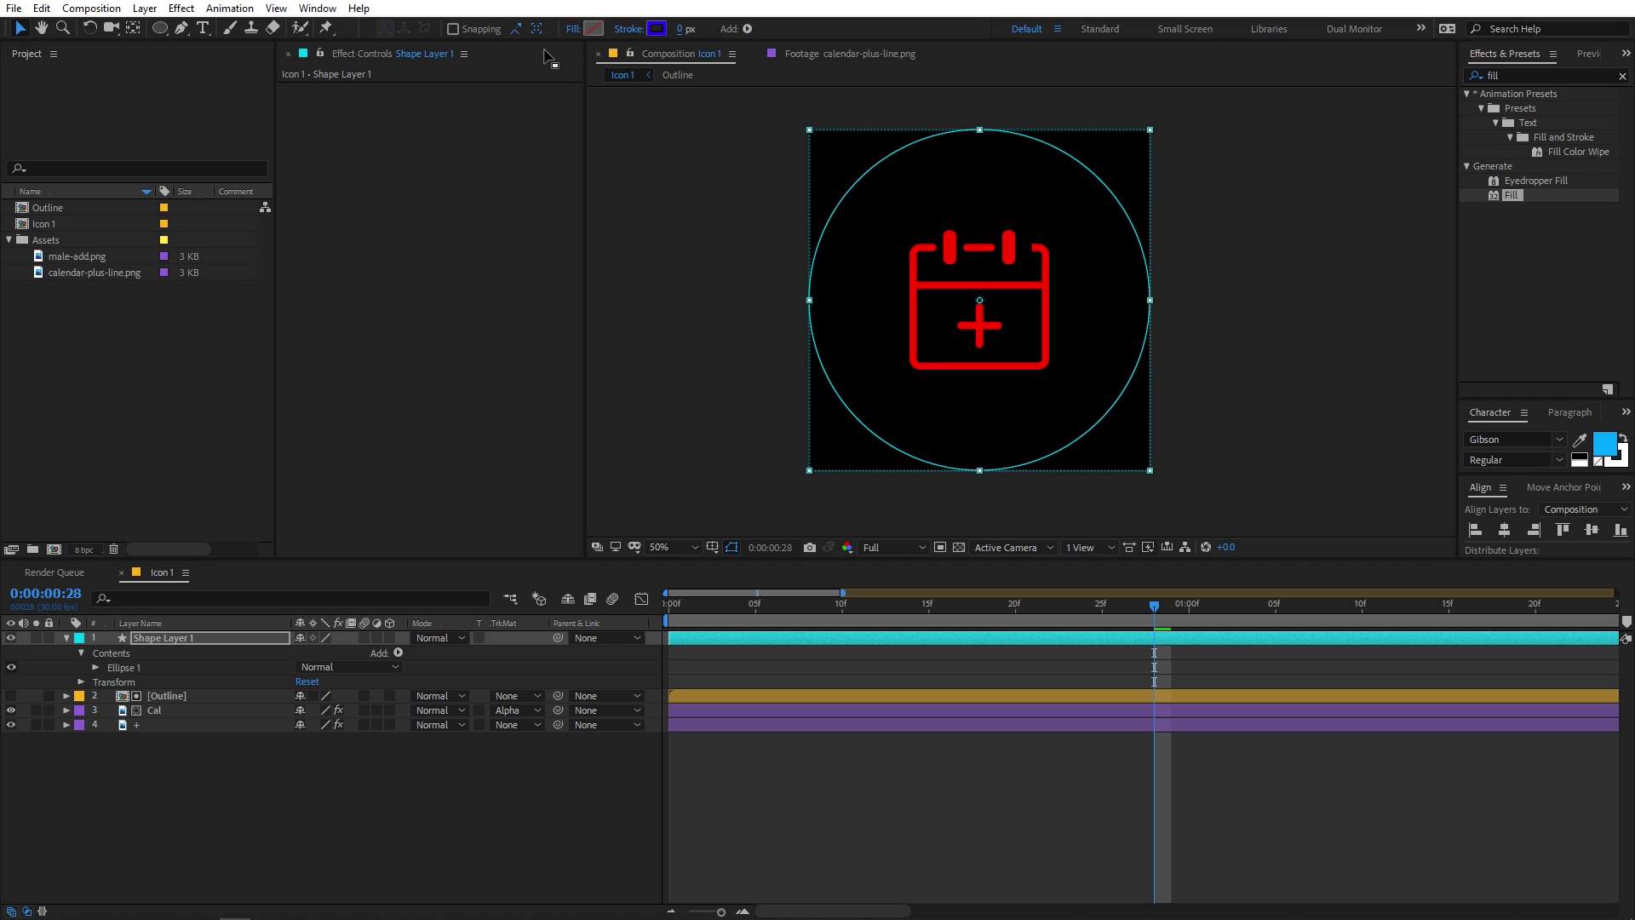
click(594, 29)
click(128, 472)
click(324, 423)
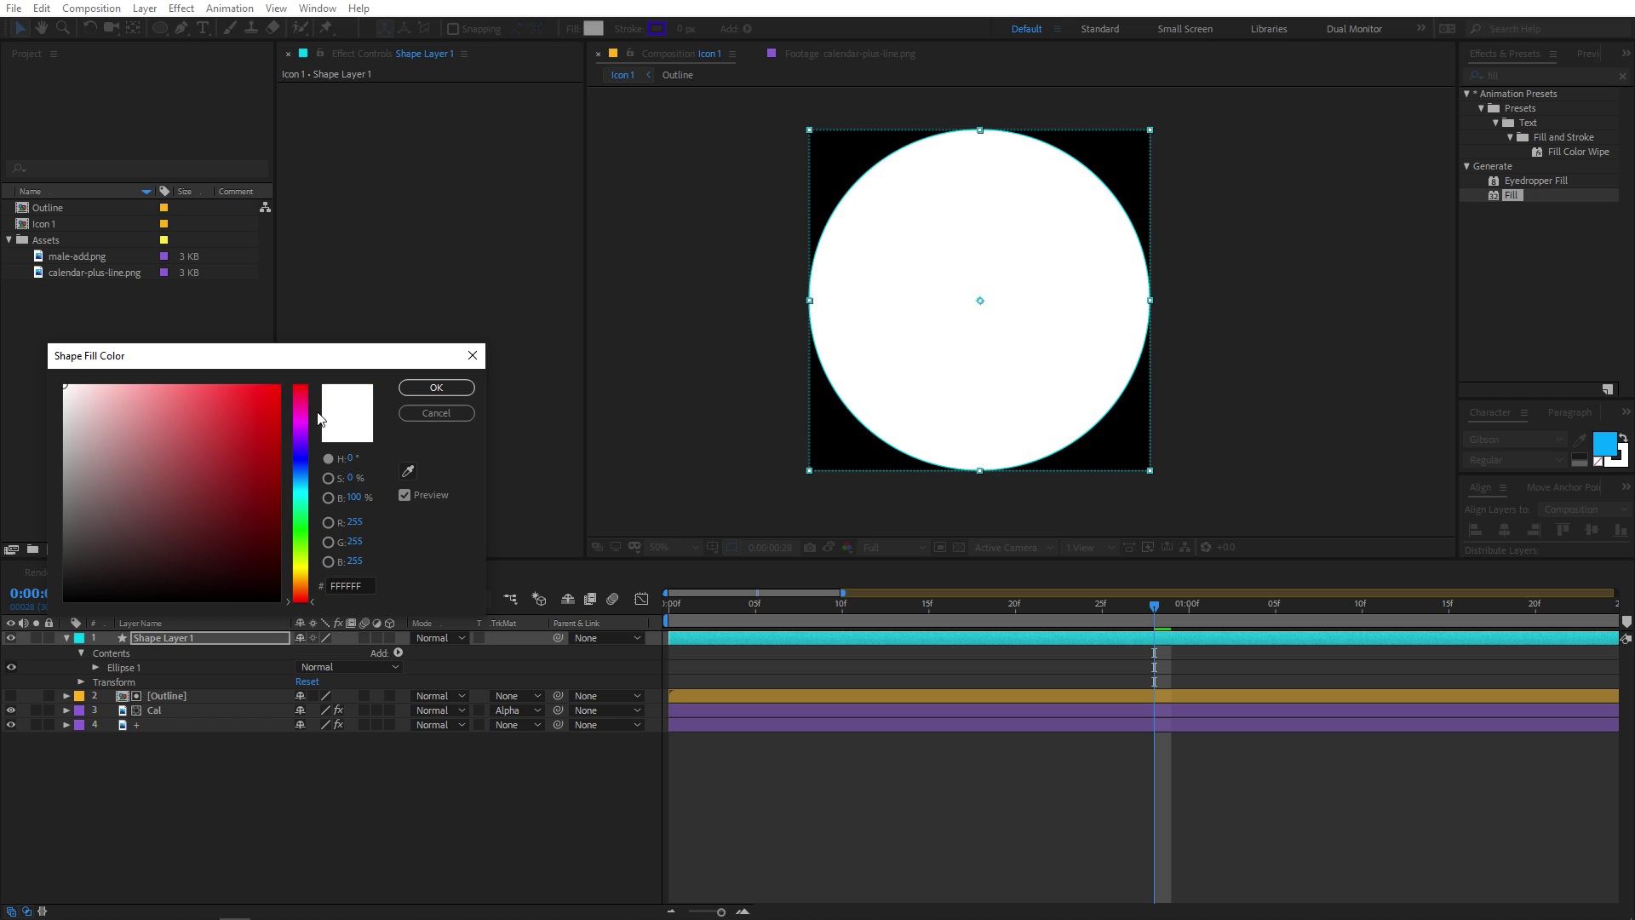
click(435, 387)
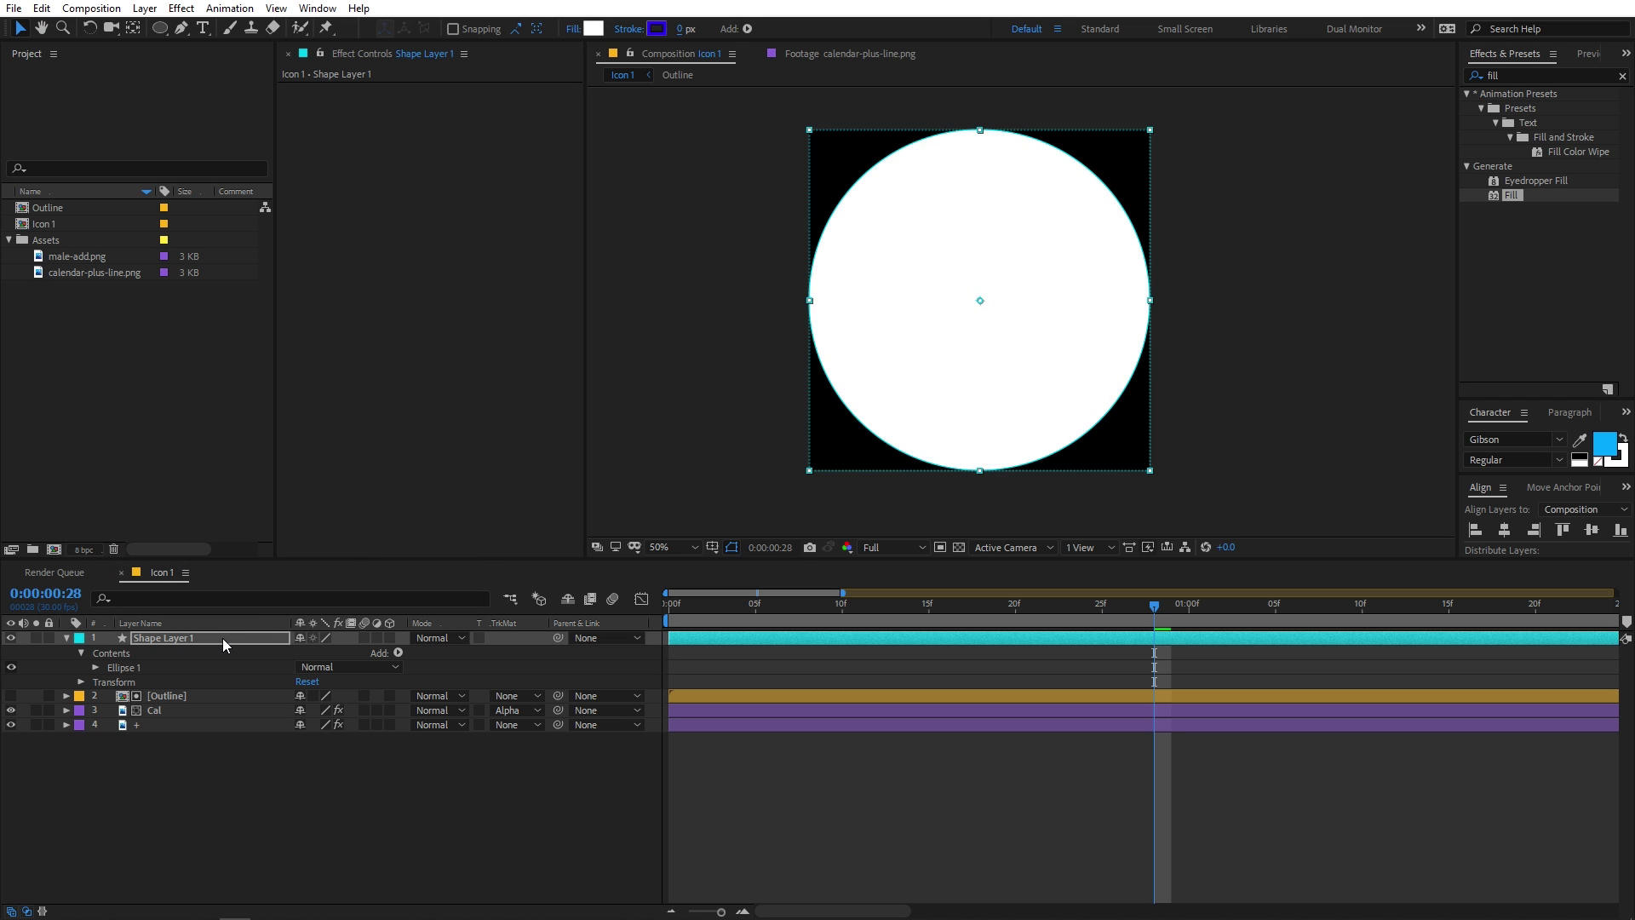
Step: Scale the white circle down through 77% to about 73.3% and preview the result
key(s)
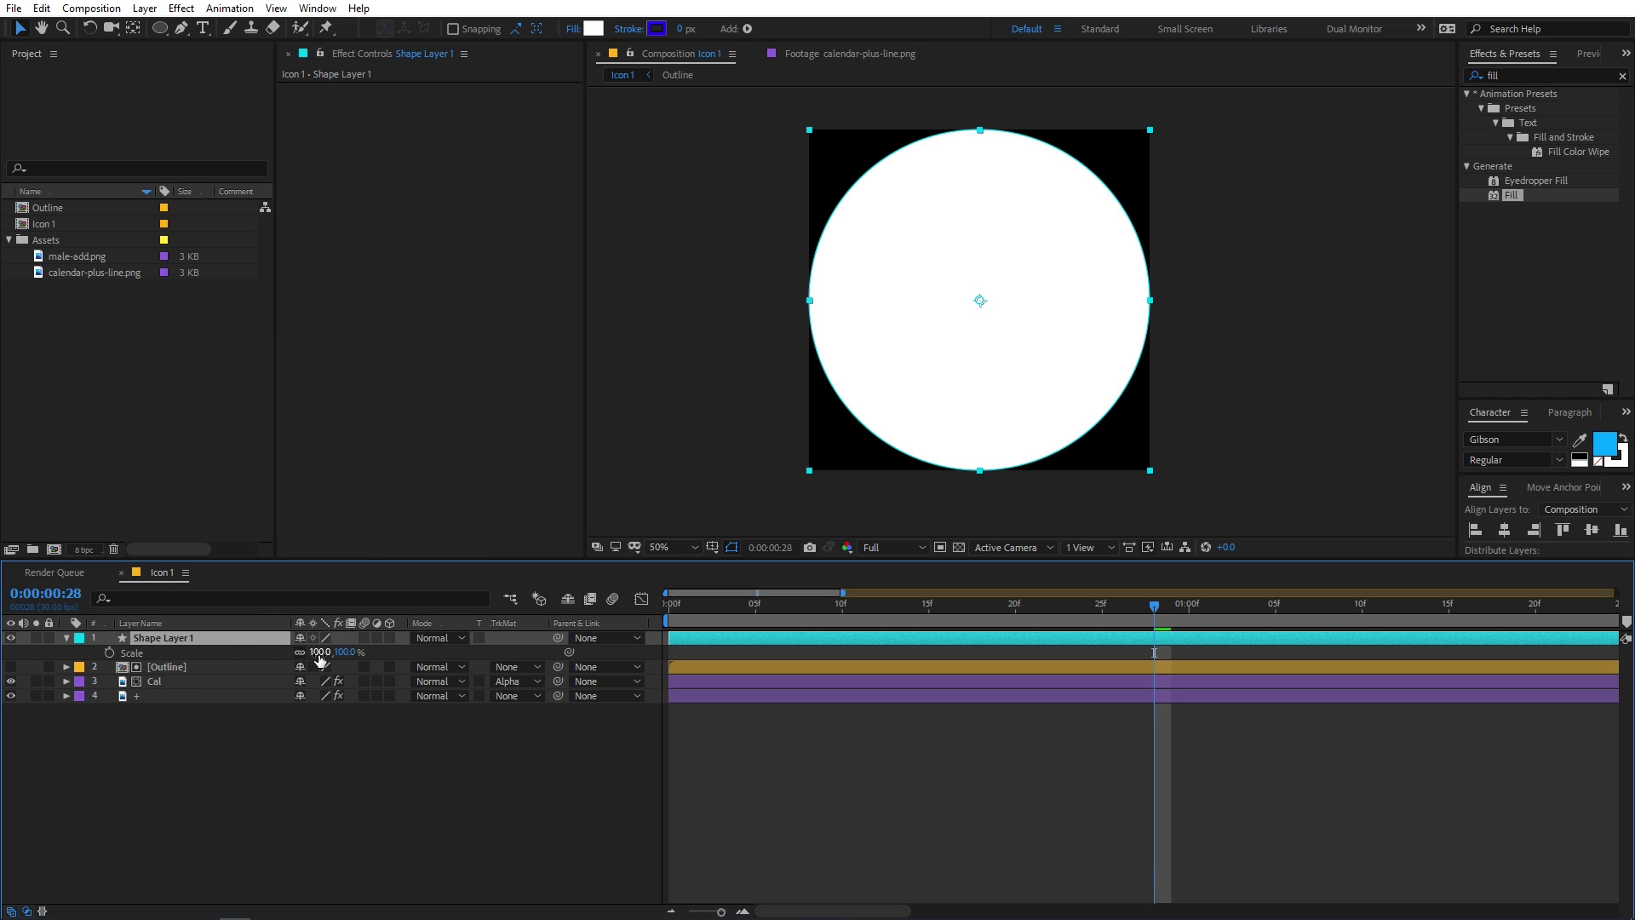
drag(321, 660, 212, 737)
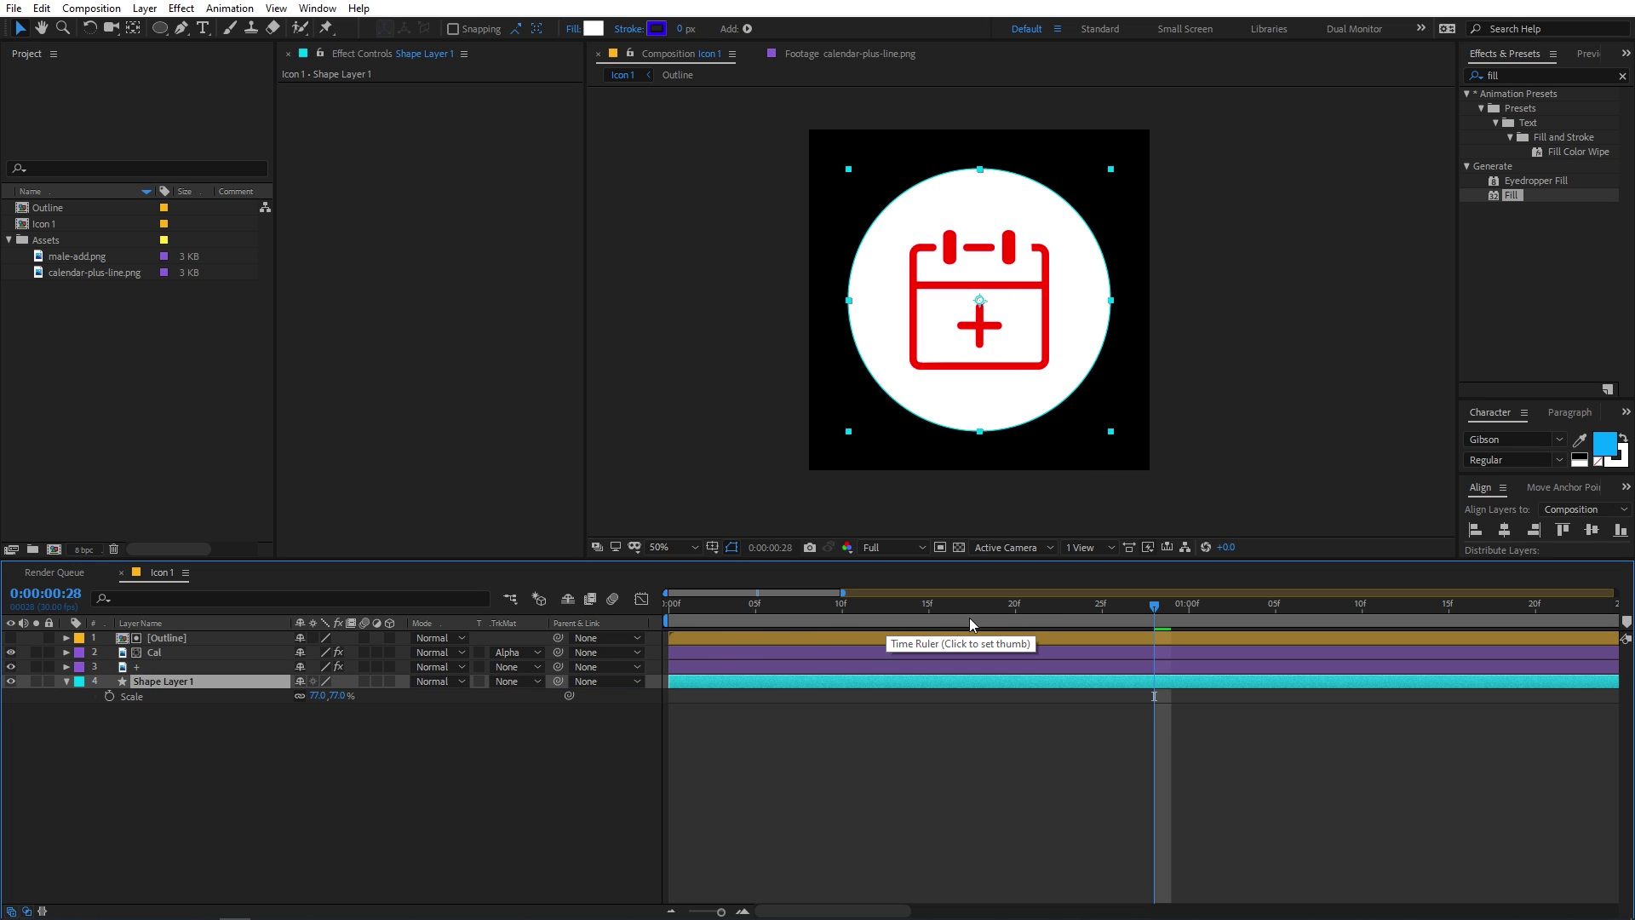
drag(1058, 601, 1029, 621)
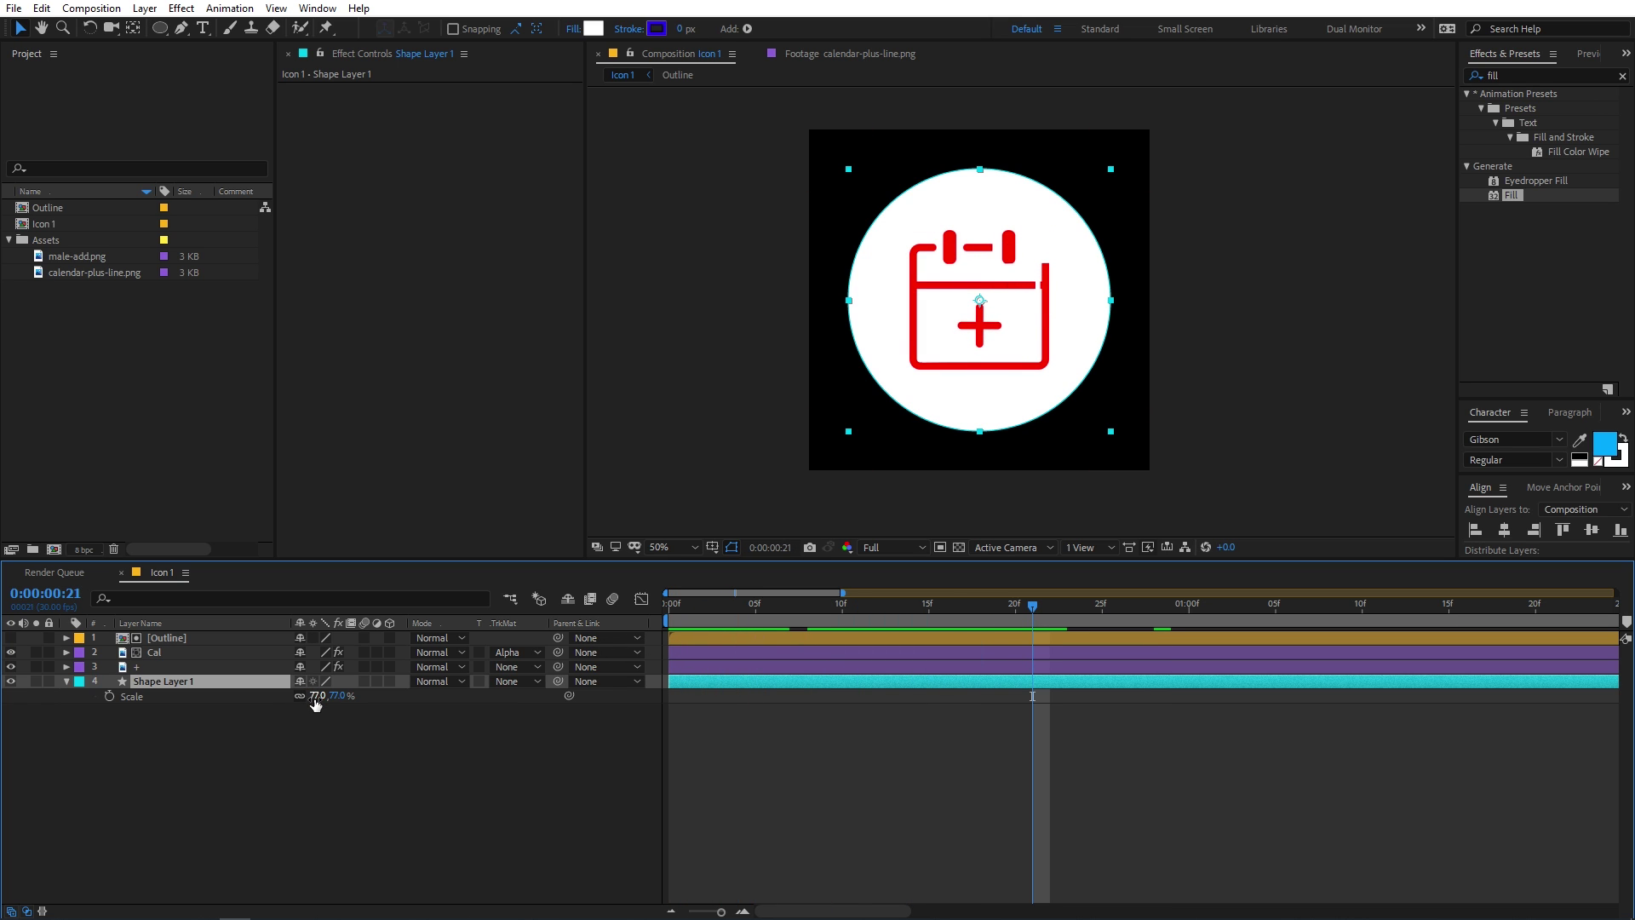
drag(314, 696, 297, 711)
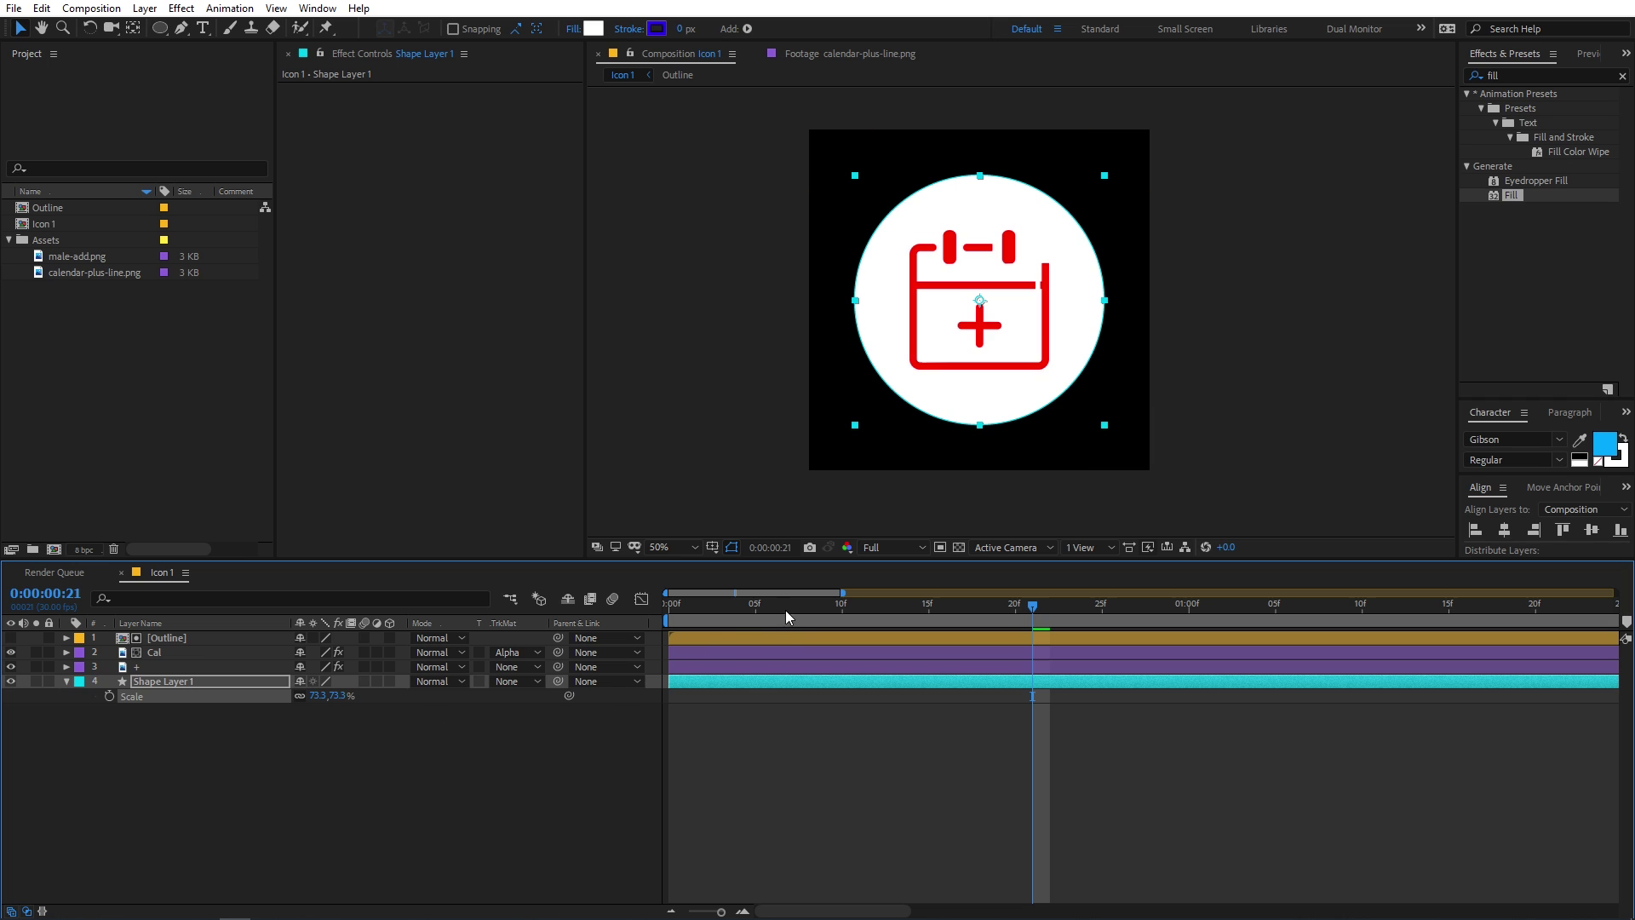
key(space)
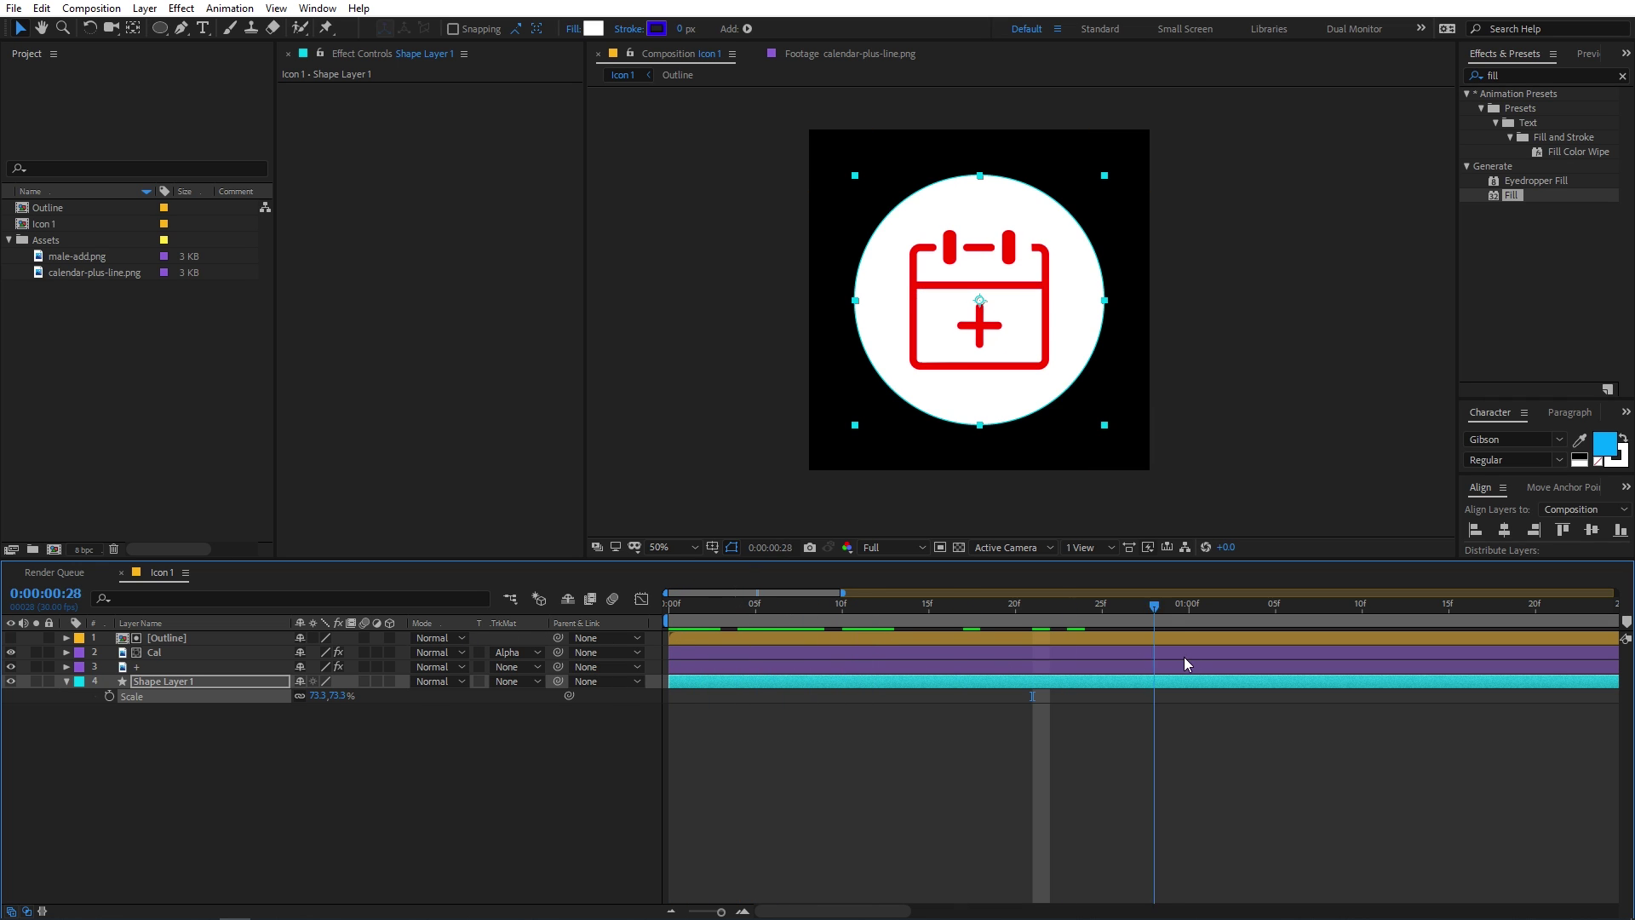
key(space)
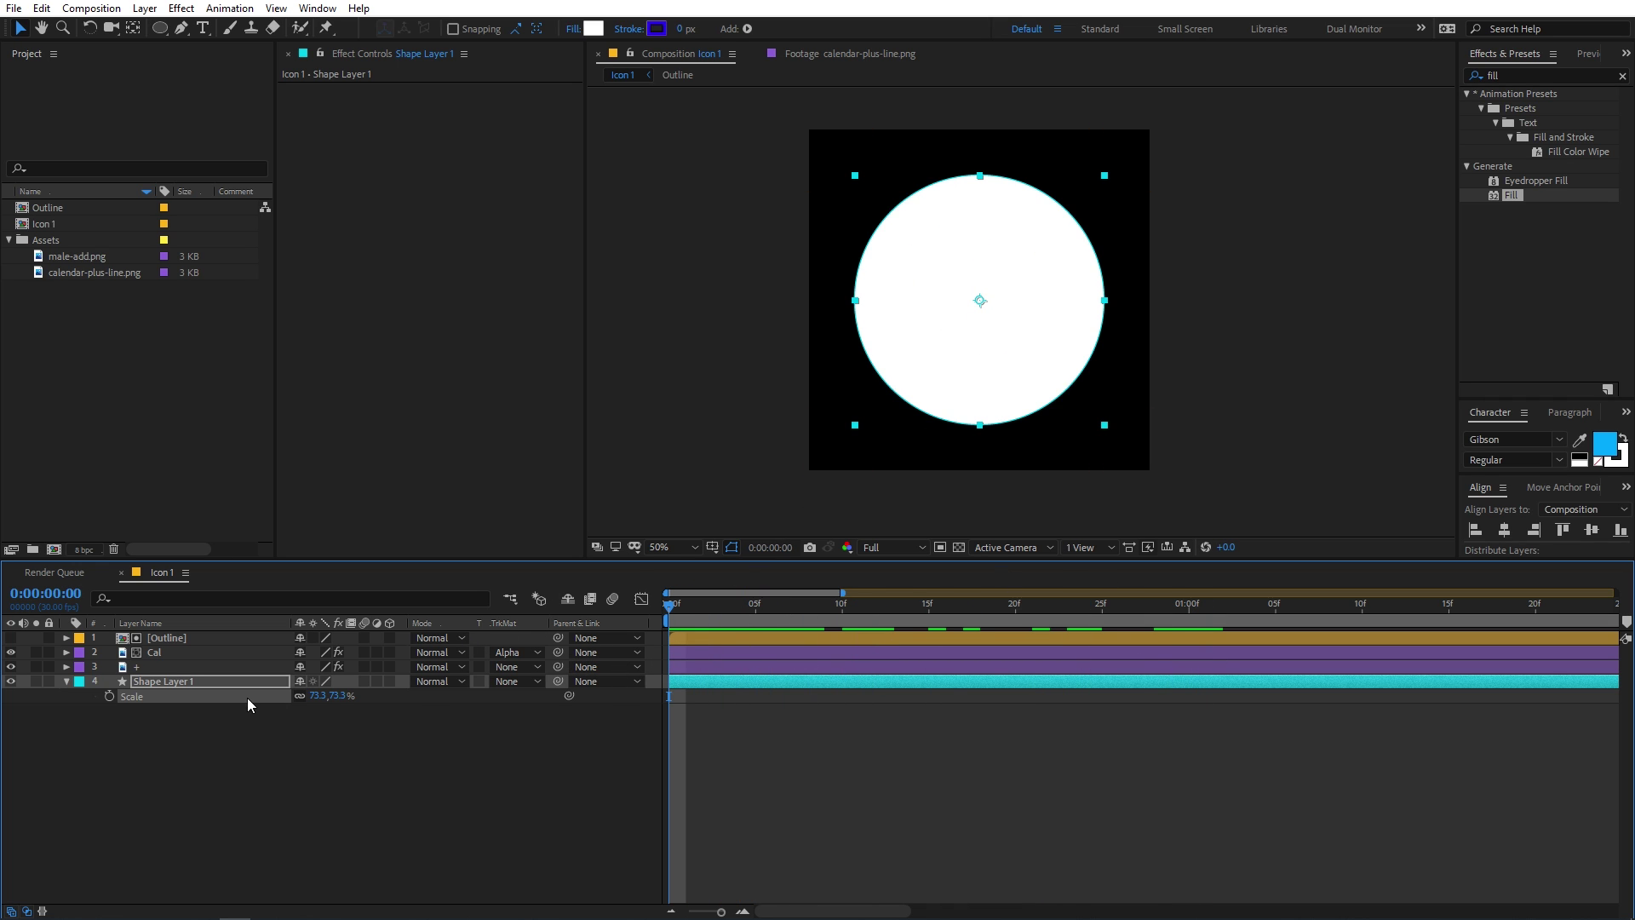
Step: Keyframe the circle's Scale from 0% at frame 0 to 73.3% at about frame 8
click(109, 698)
drag(670, 696, 807, 696)
click(318, 696)
key(Return)
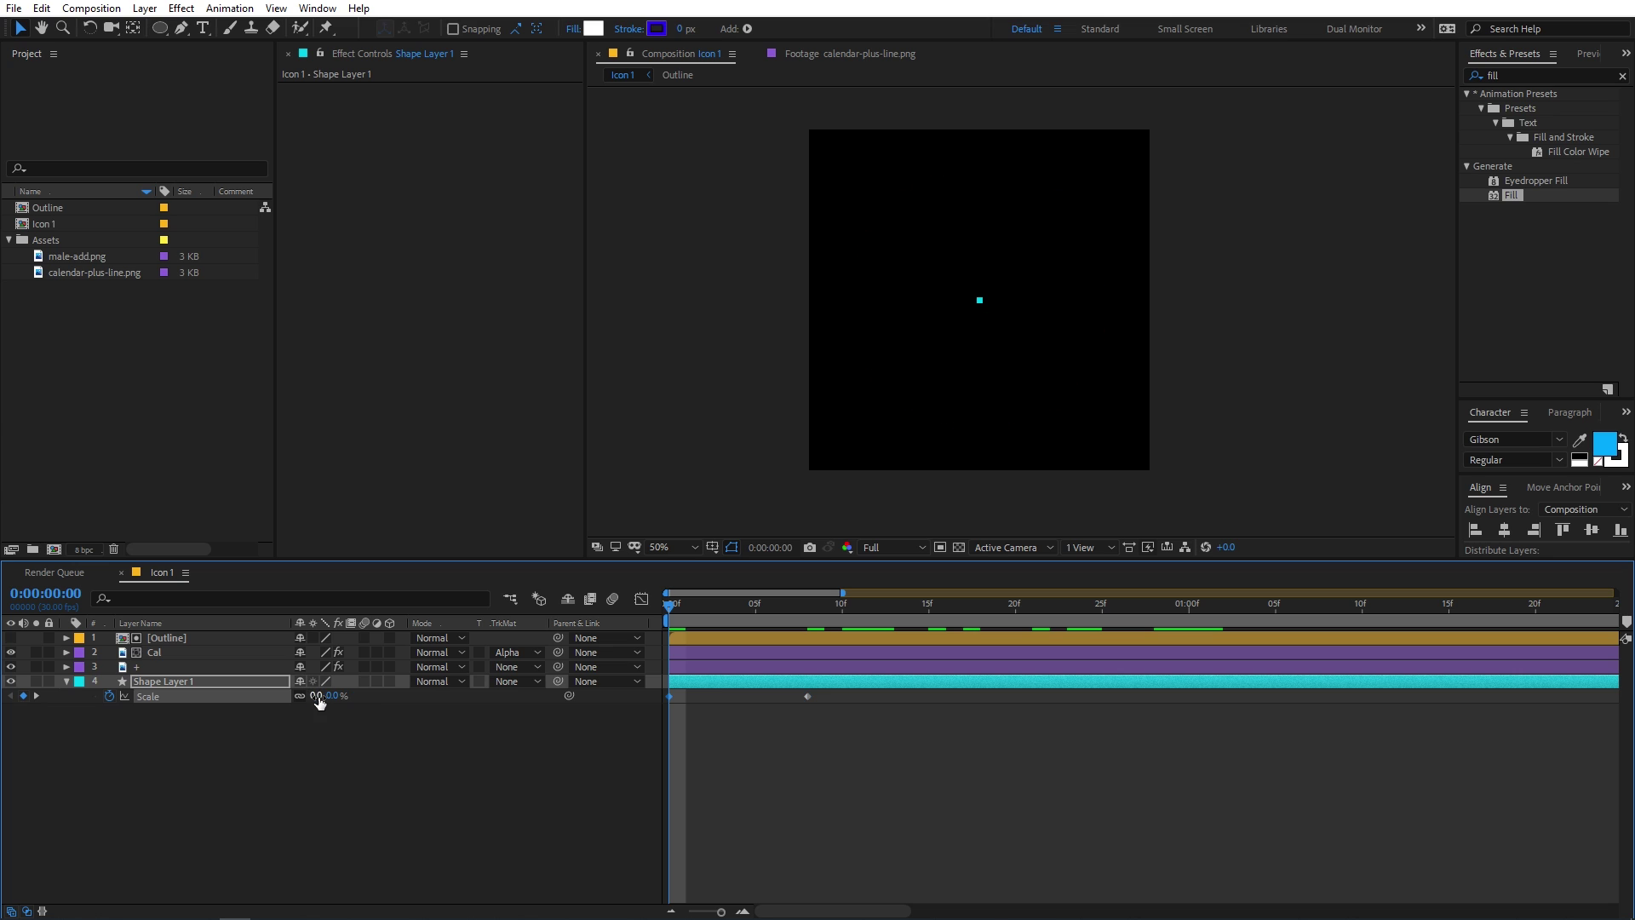
click(377, 805)
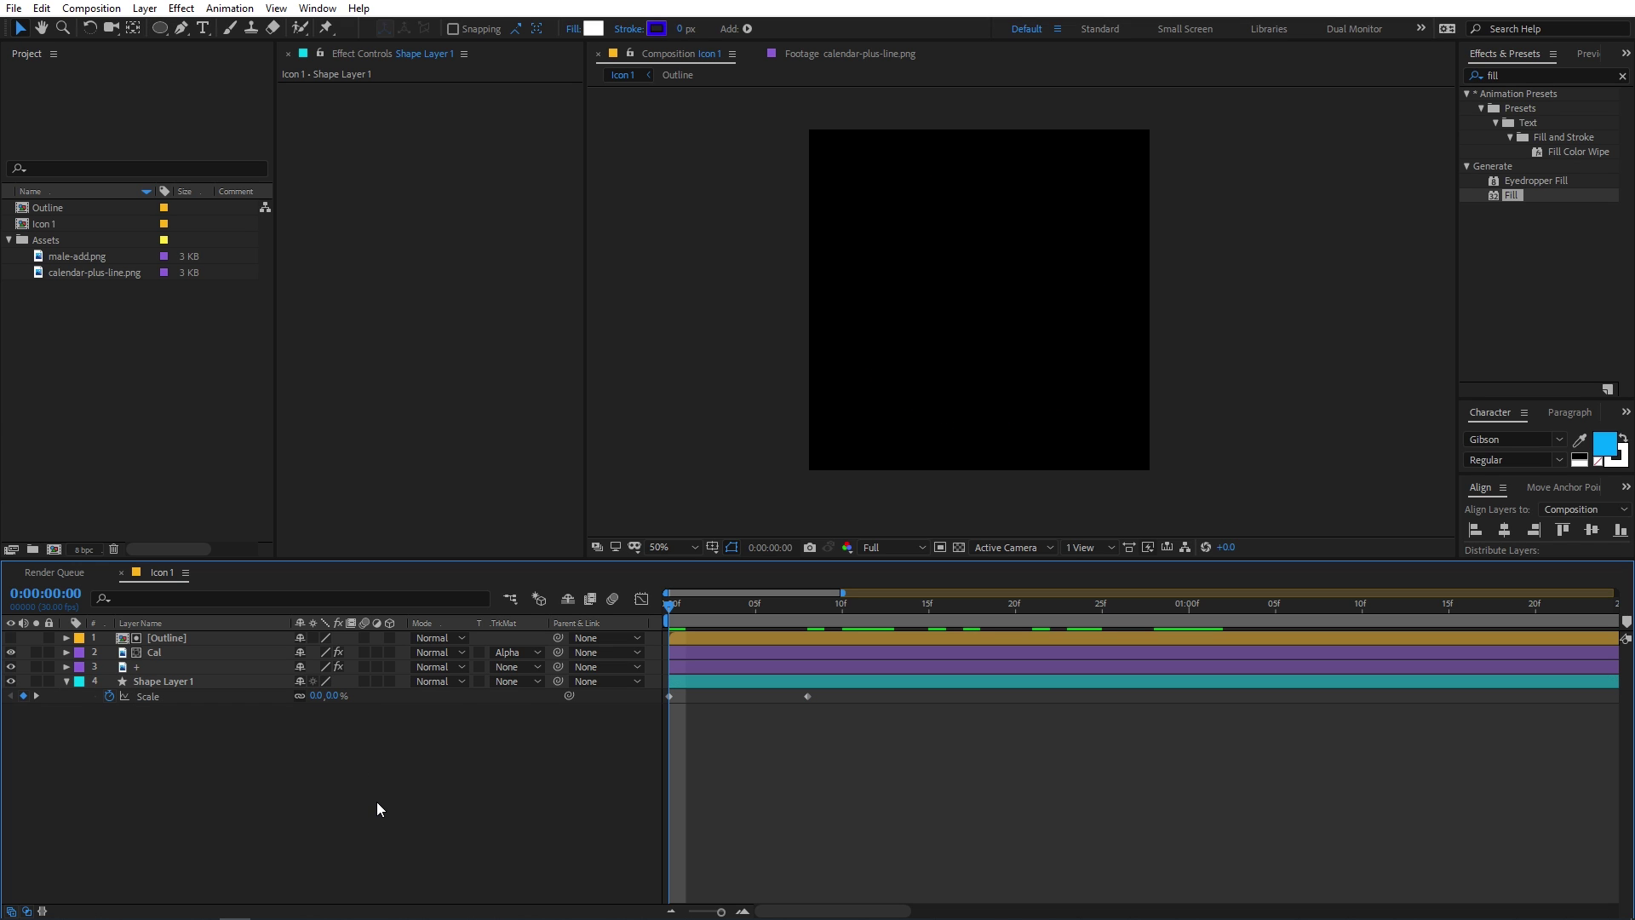
Step: Add the bouncy overshoot expression (freq = 3) to Scale and preview the pop-in
alt+click(109, 696)
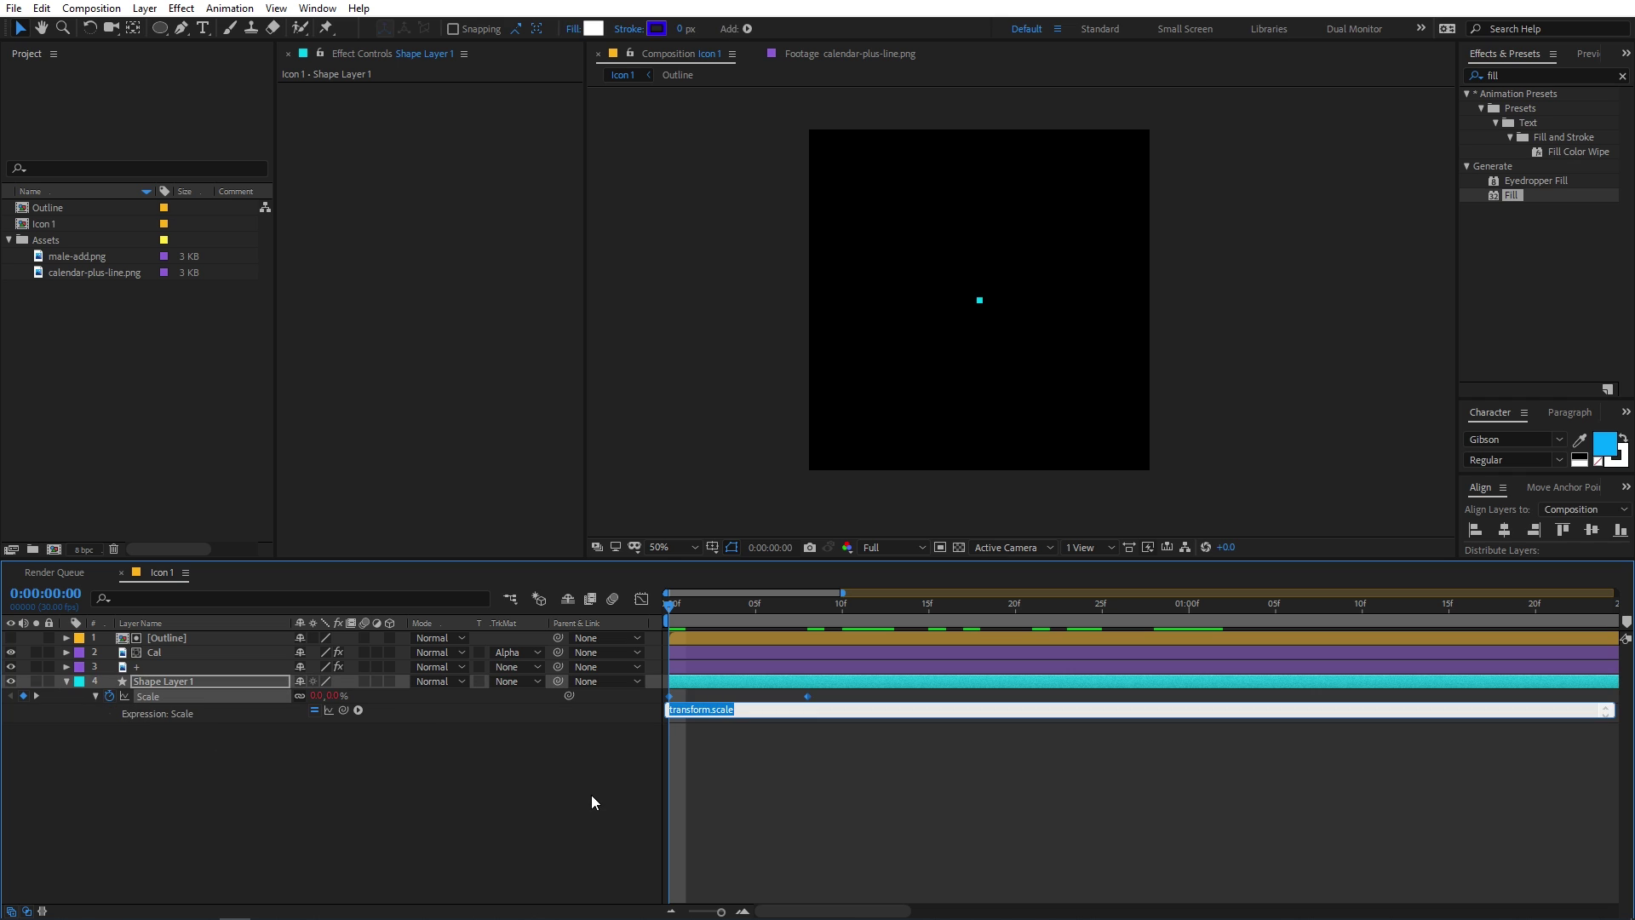
text(value)
key(ctrl+a)
key(ctrl+v)
click(749, 803)
key(space)
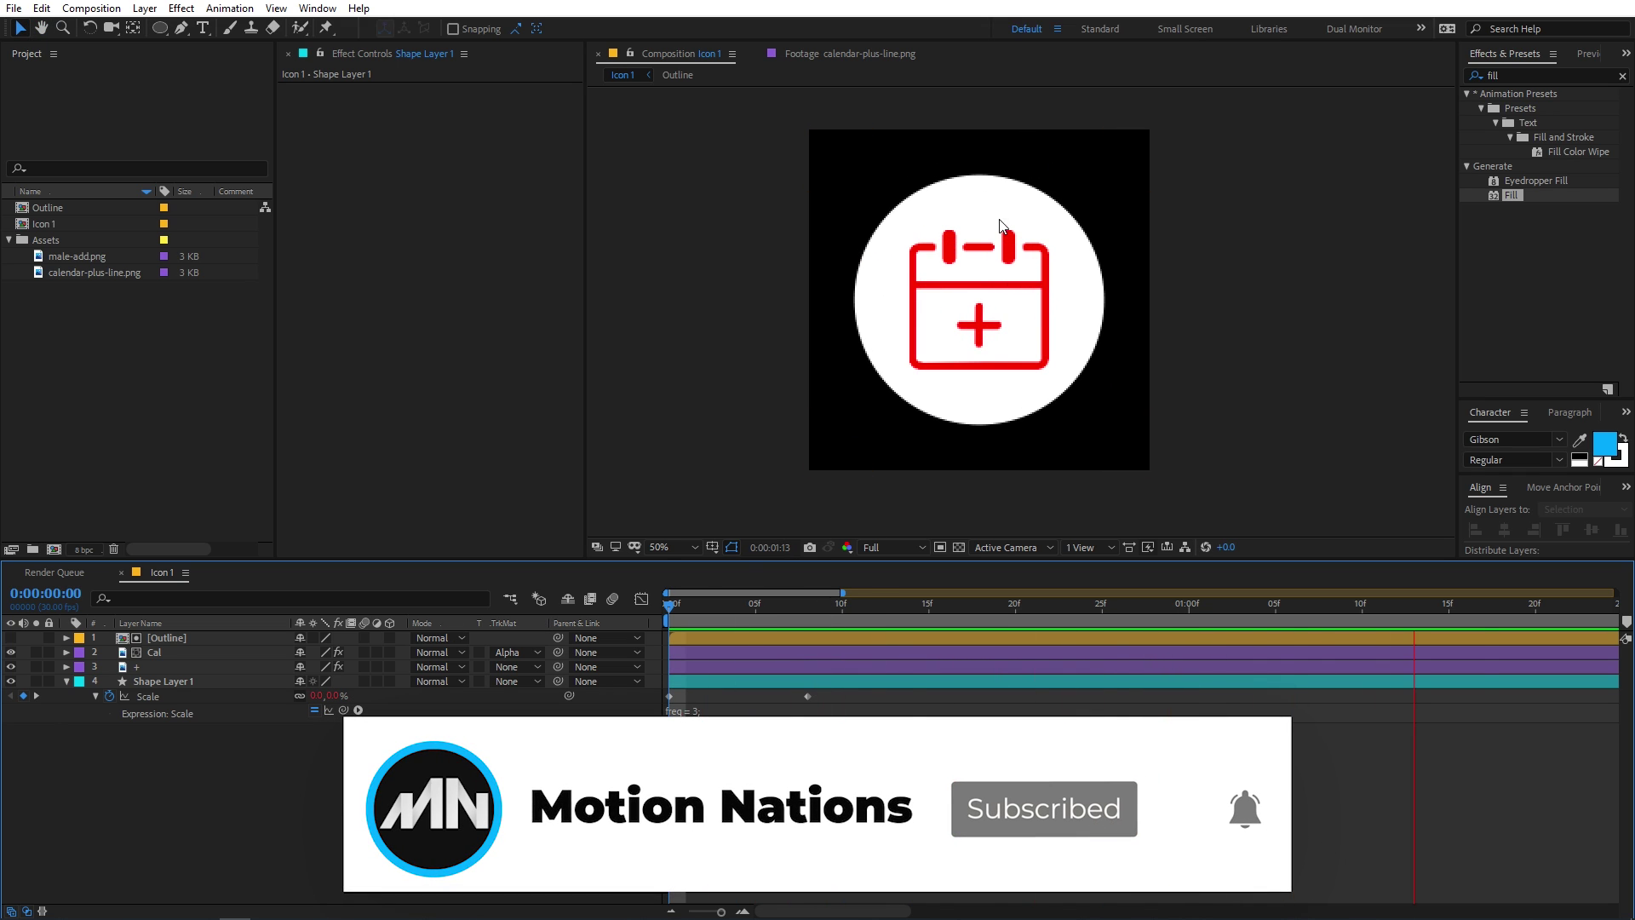
click(755, 606)
click(807, 696)
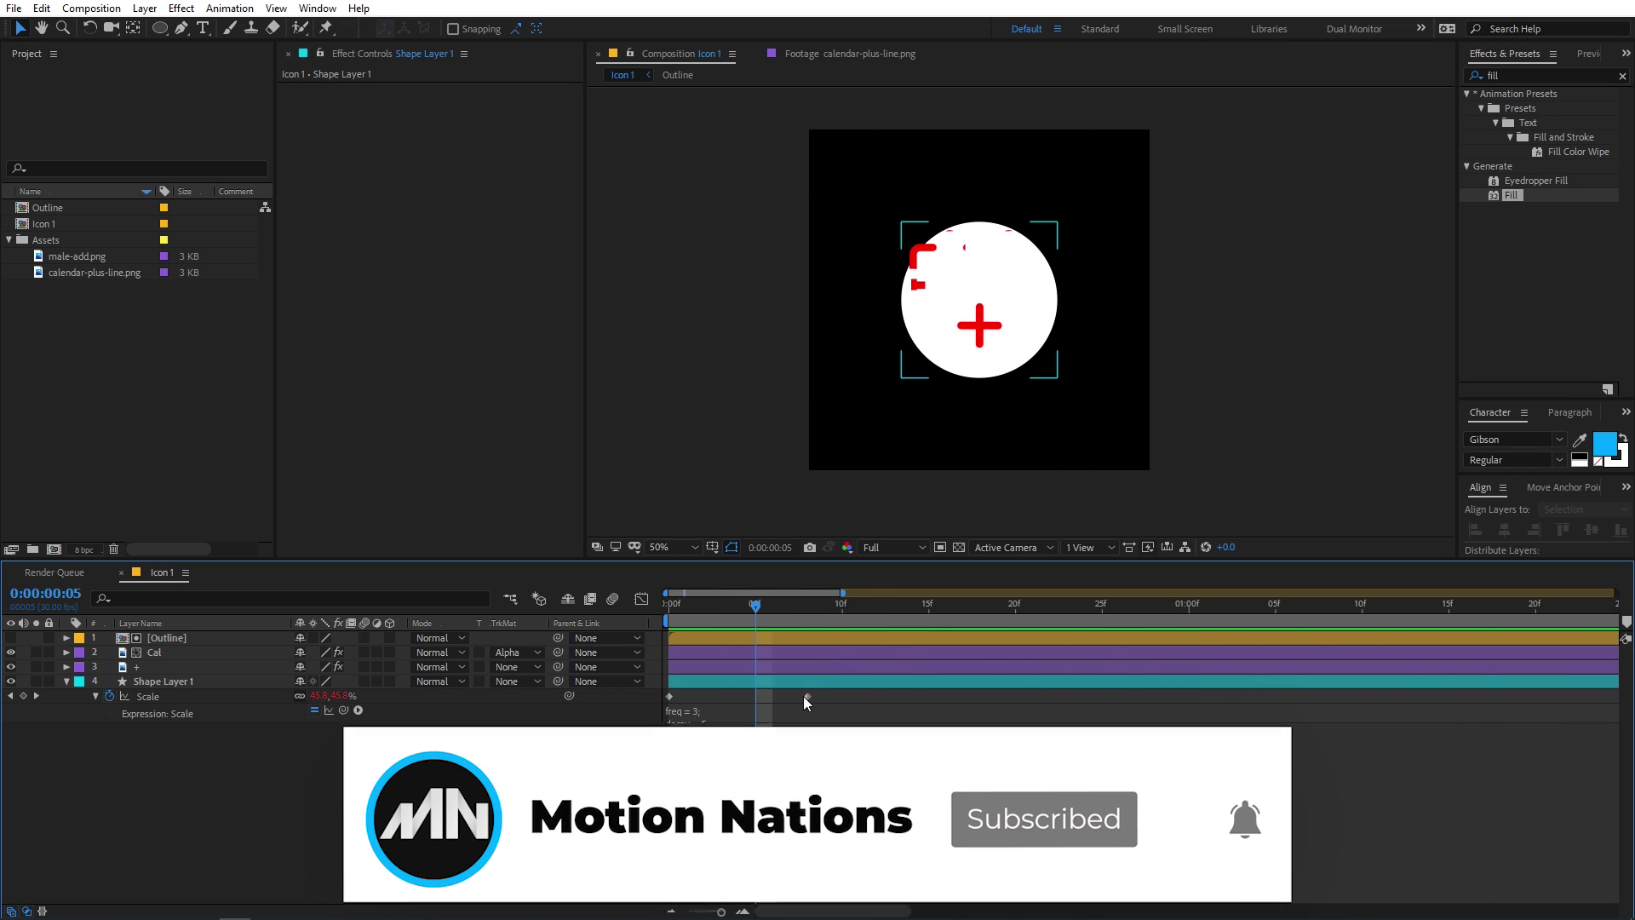
Step: Move the 73% end Scale keyframe earlier to about frame 6 and preview
drag(807, 696, 774, 697)
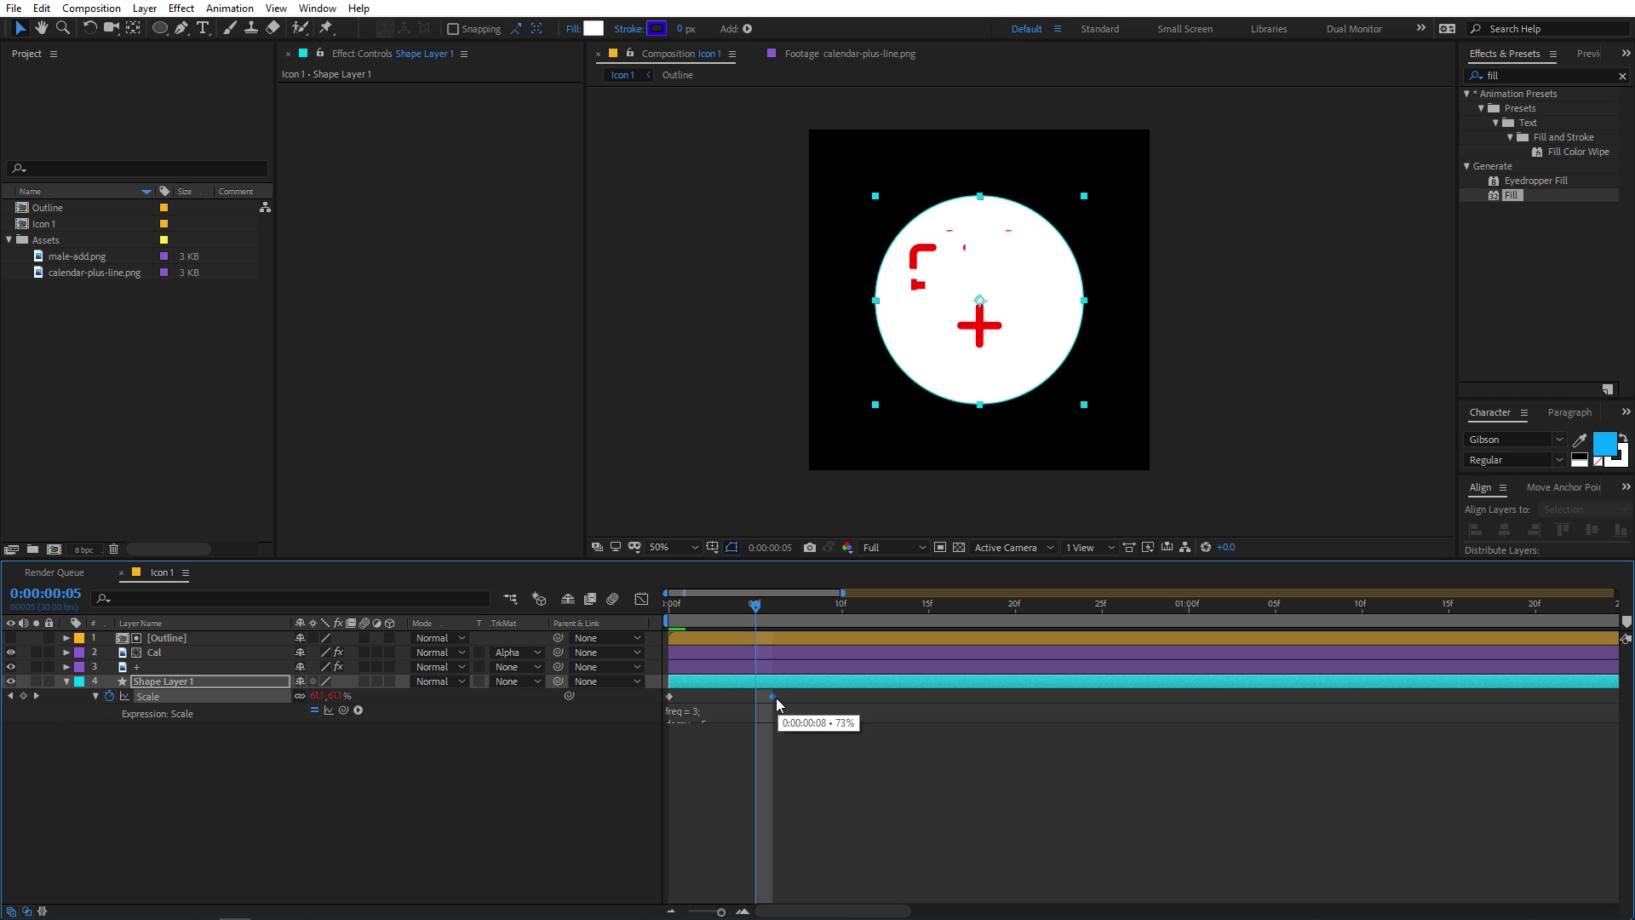
drag(756, 605, 668, 605)
key(space)
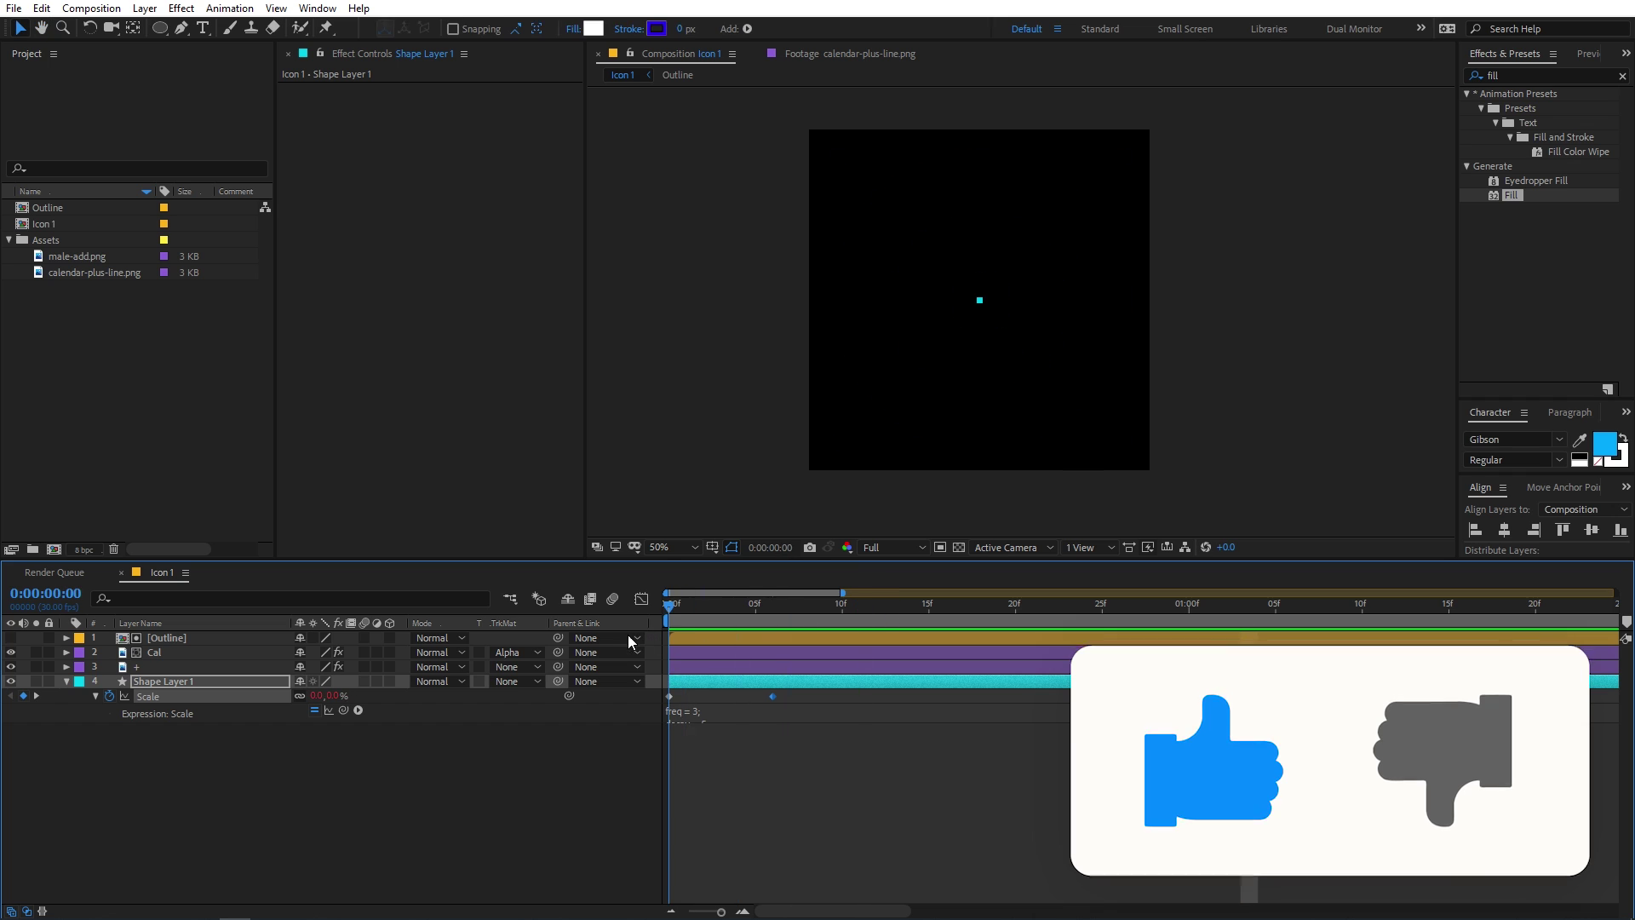
Step: Apply Easy Ease to the Scale keyframes and preview the eased pop-in from the start
drag(706, 698, 632, 701)
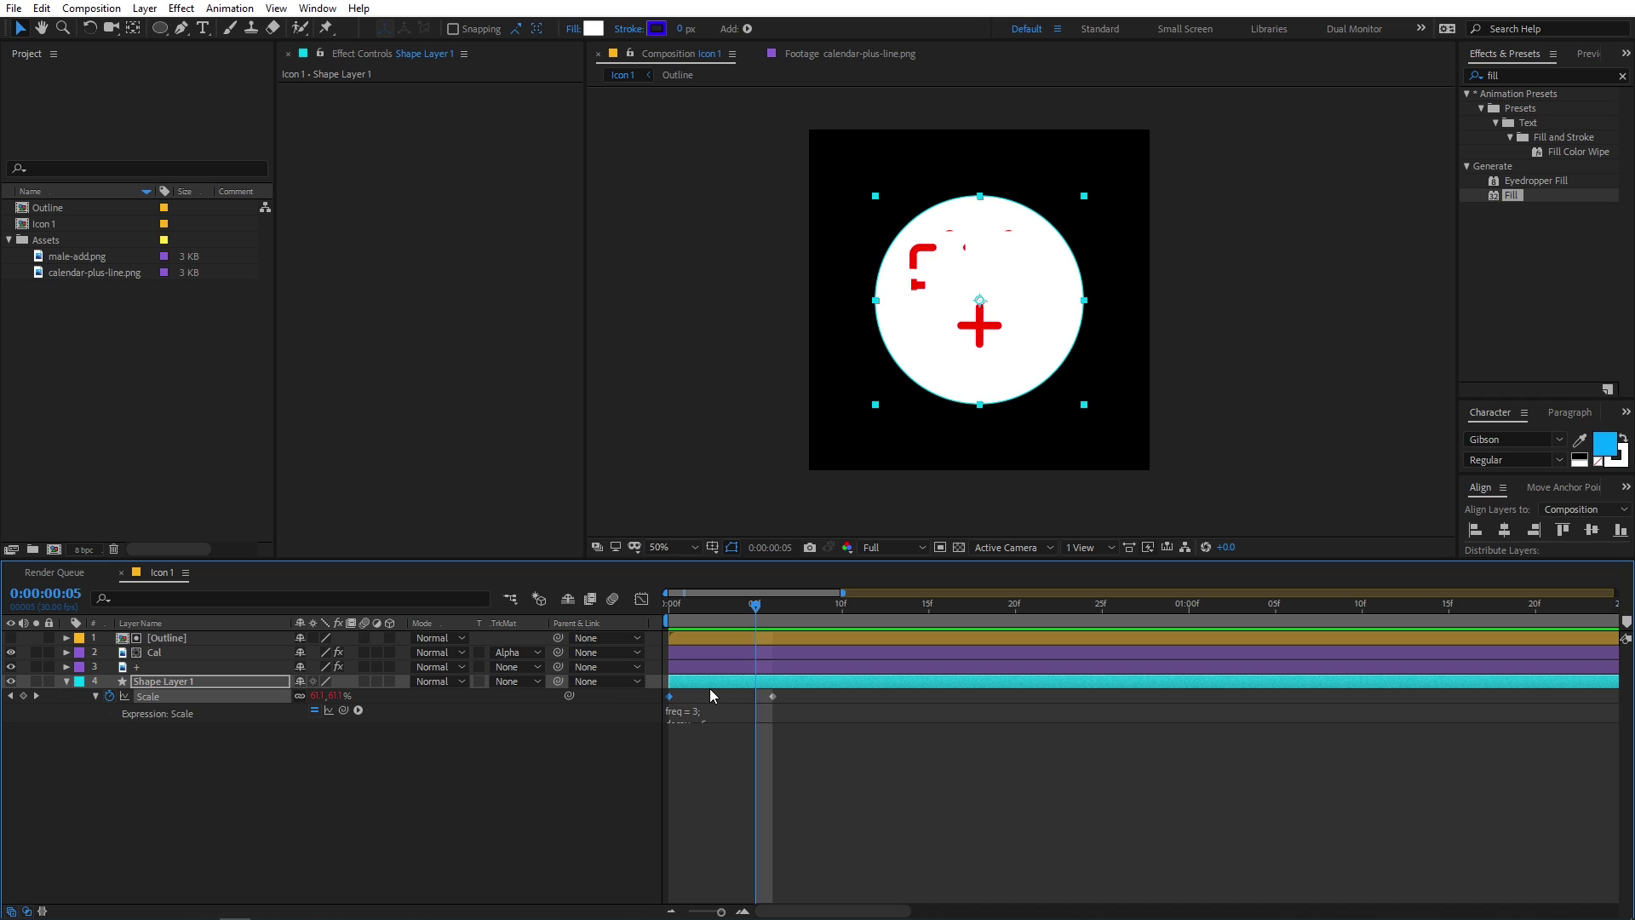
right_click(669, 696)
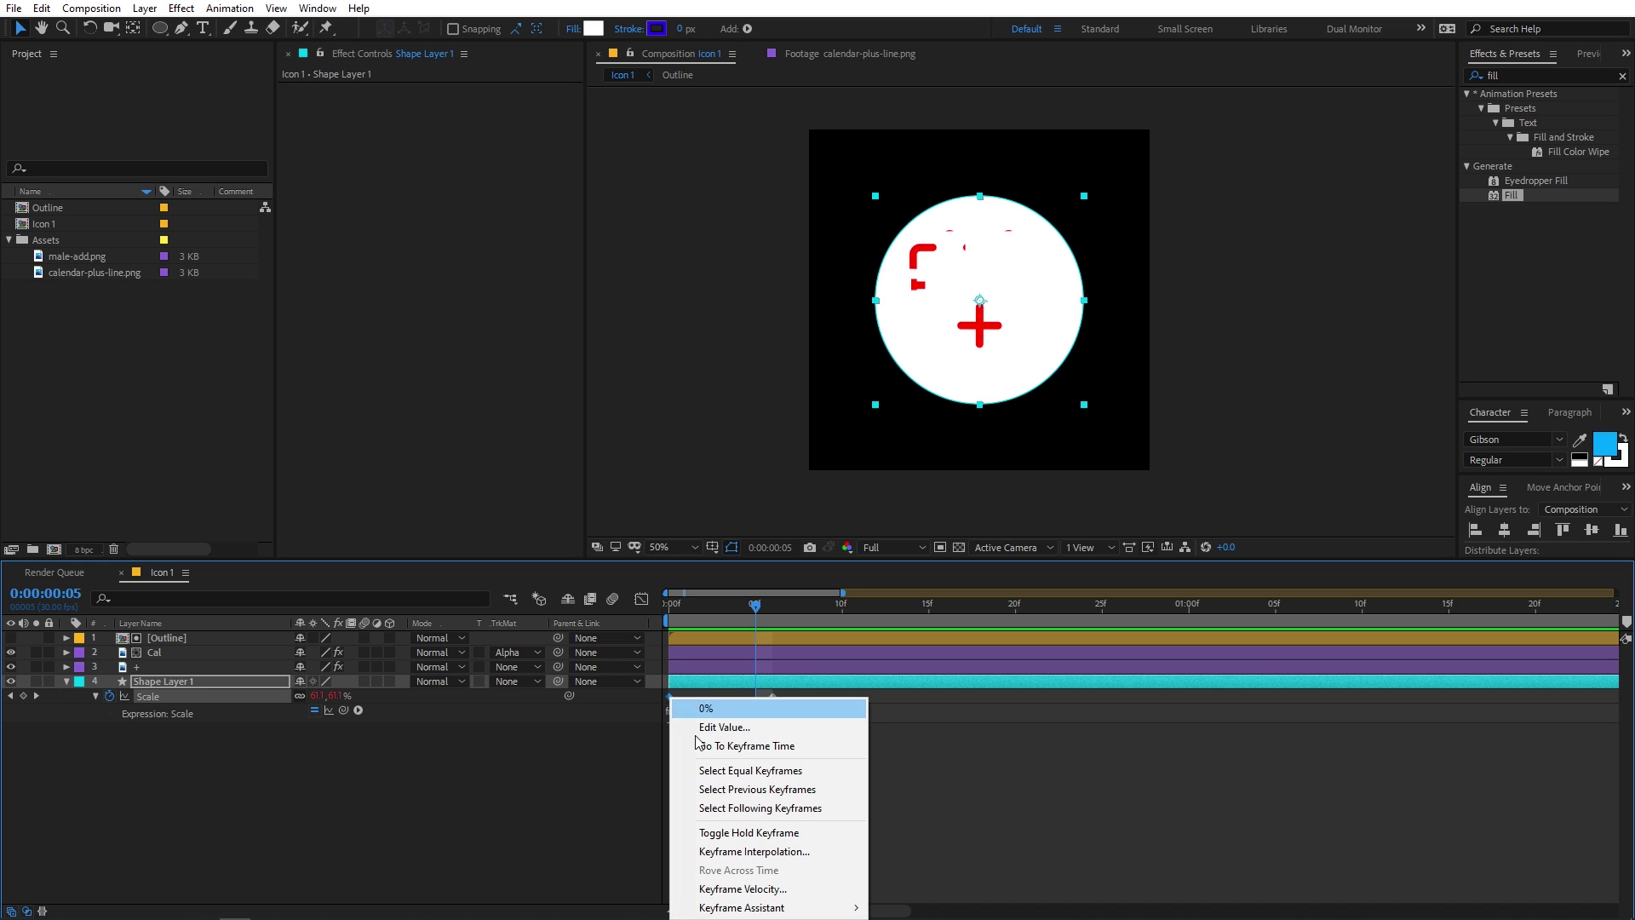
mouse_move(743, 909)
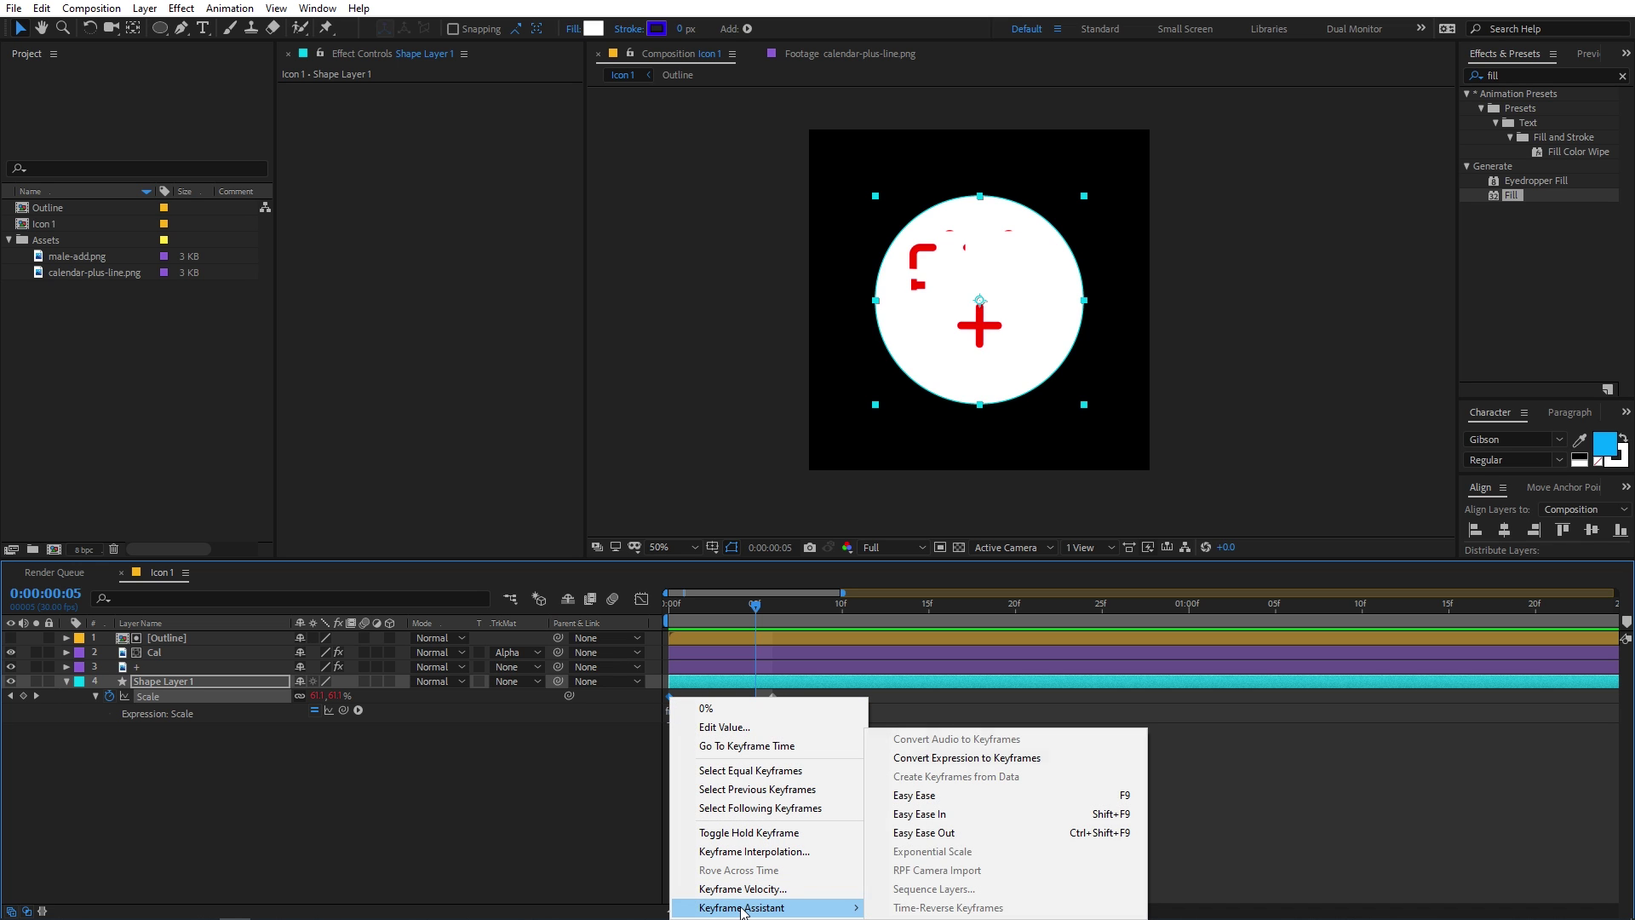
click(916, 801)
click(775, 793)
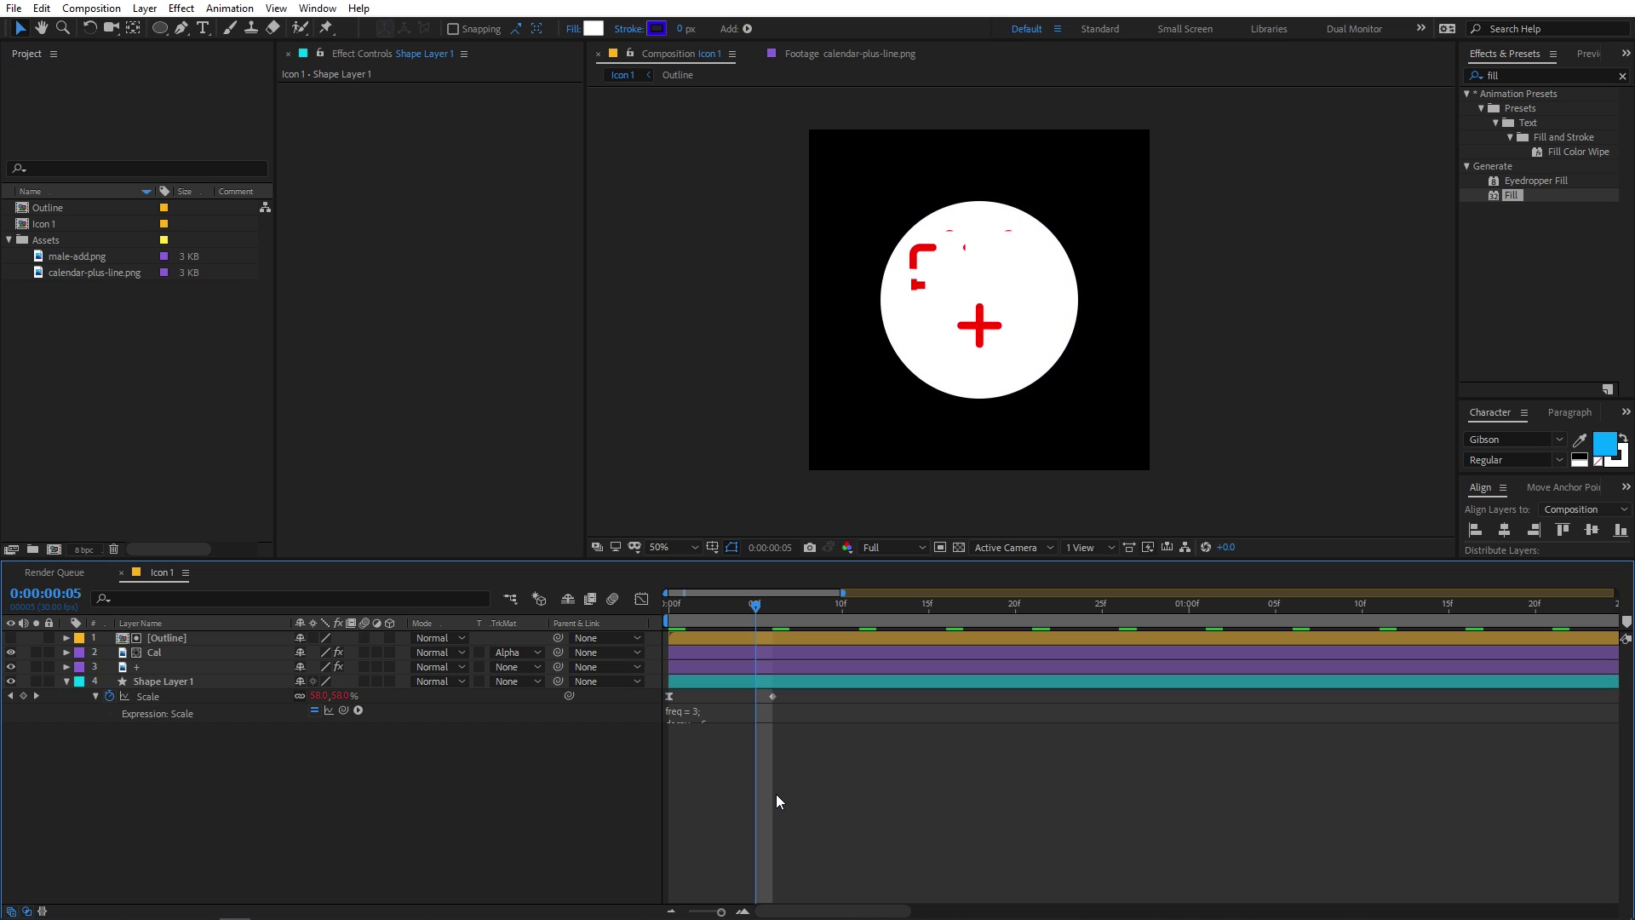
click(772, 697)
key(space)
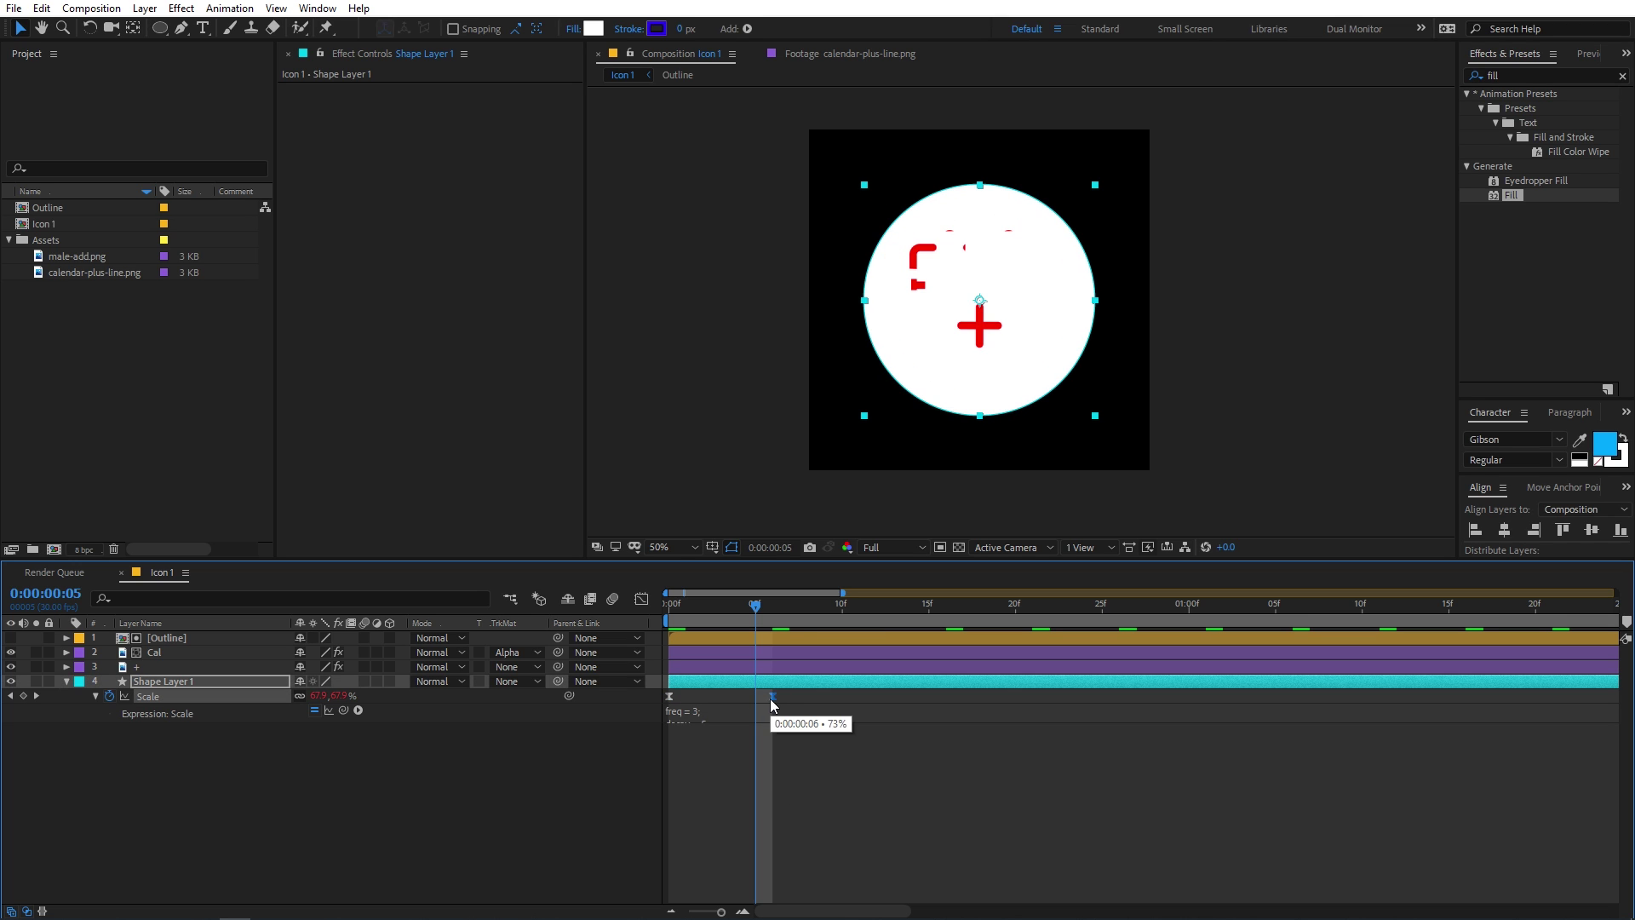
click(753, 603)
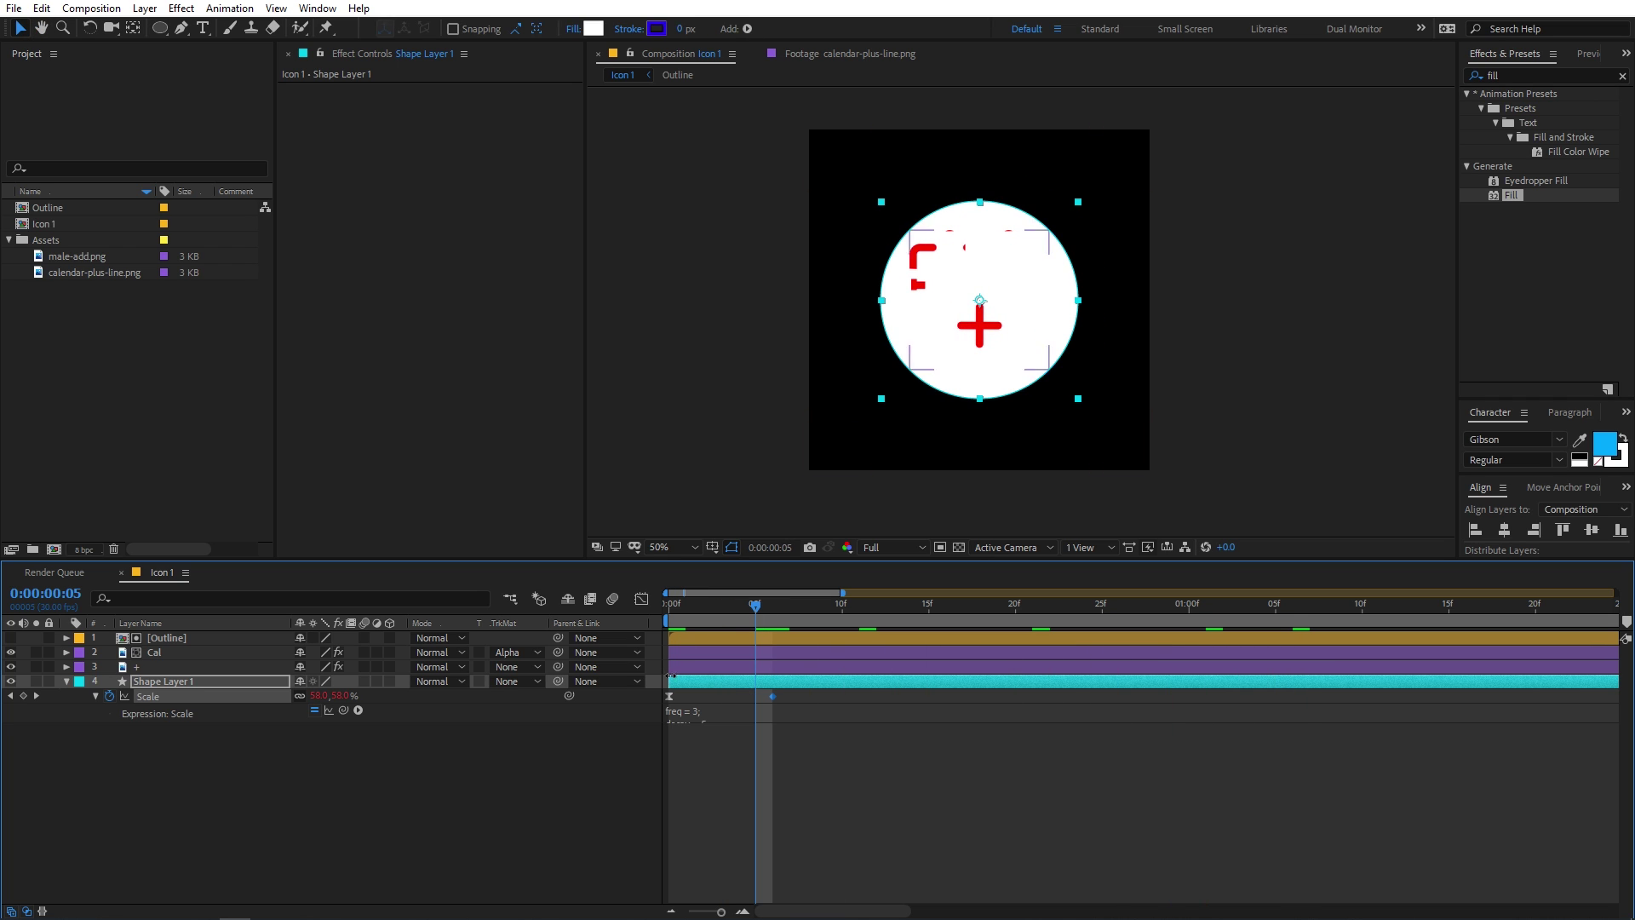
click(749, 730)
key(Home)
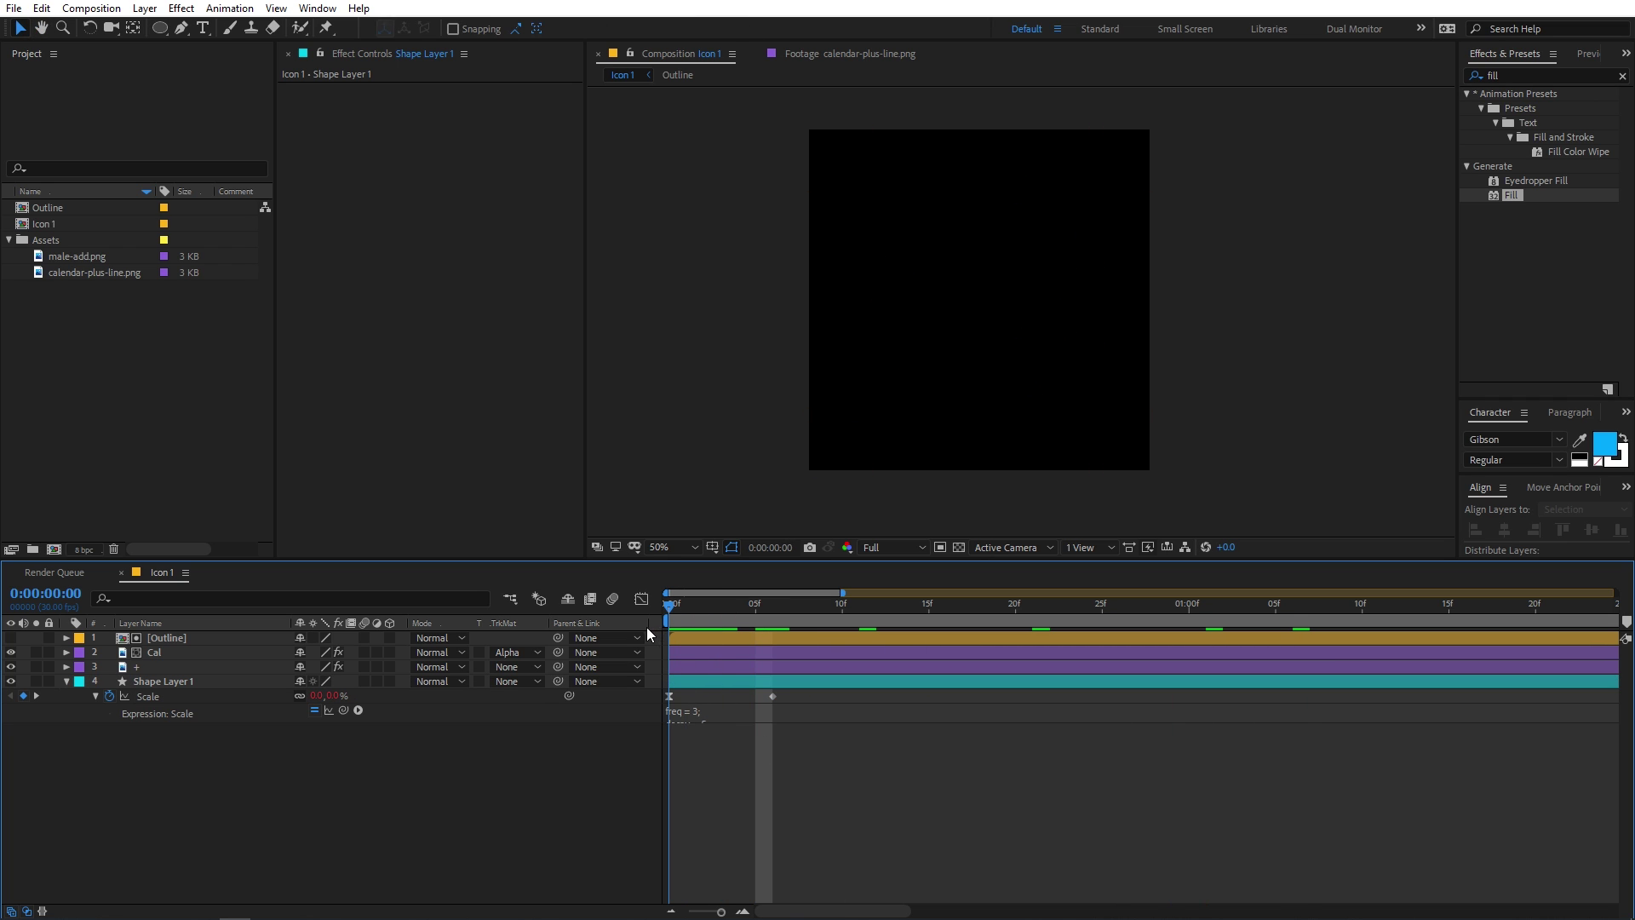
click(690, 686)
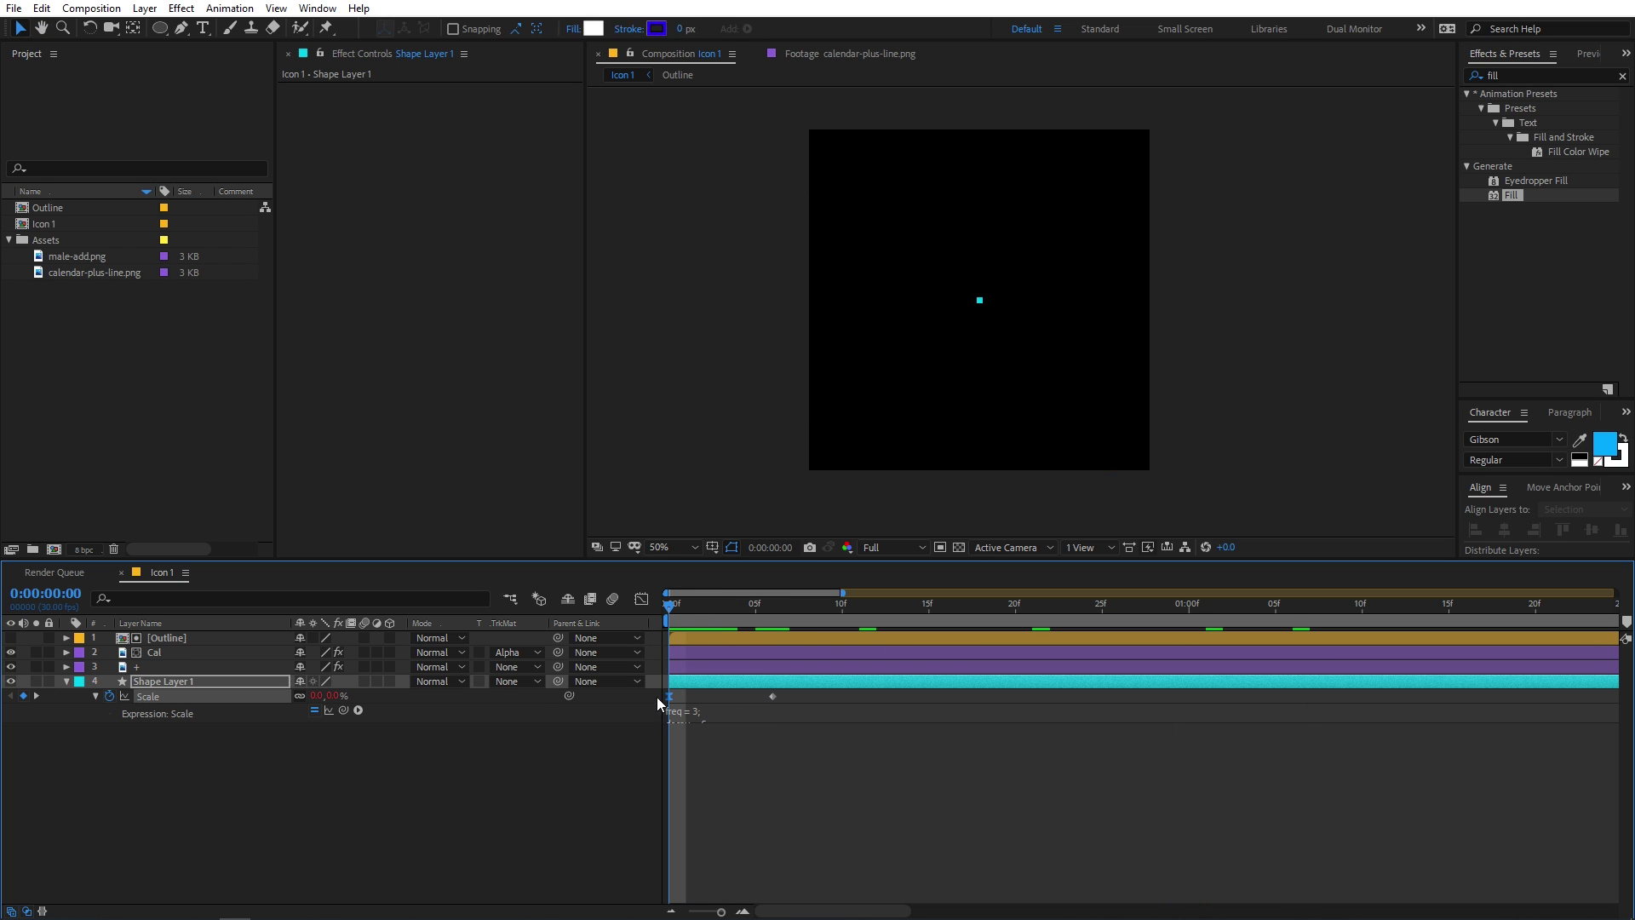
Step: In the Graph Editor, lengthen the first Scale keyframe's influence for a slow start, then preview
click(639, 597)
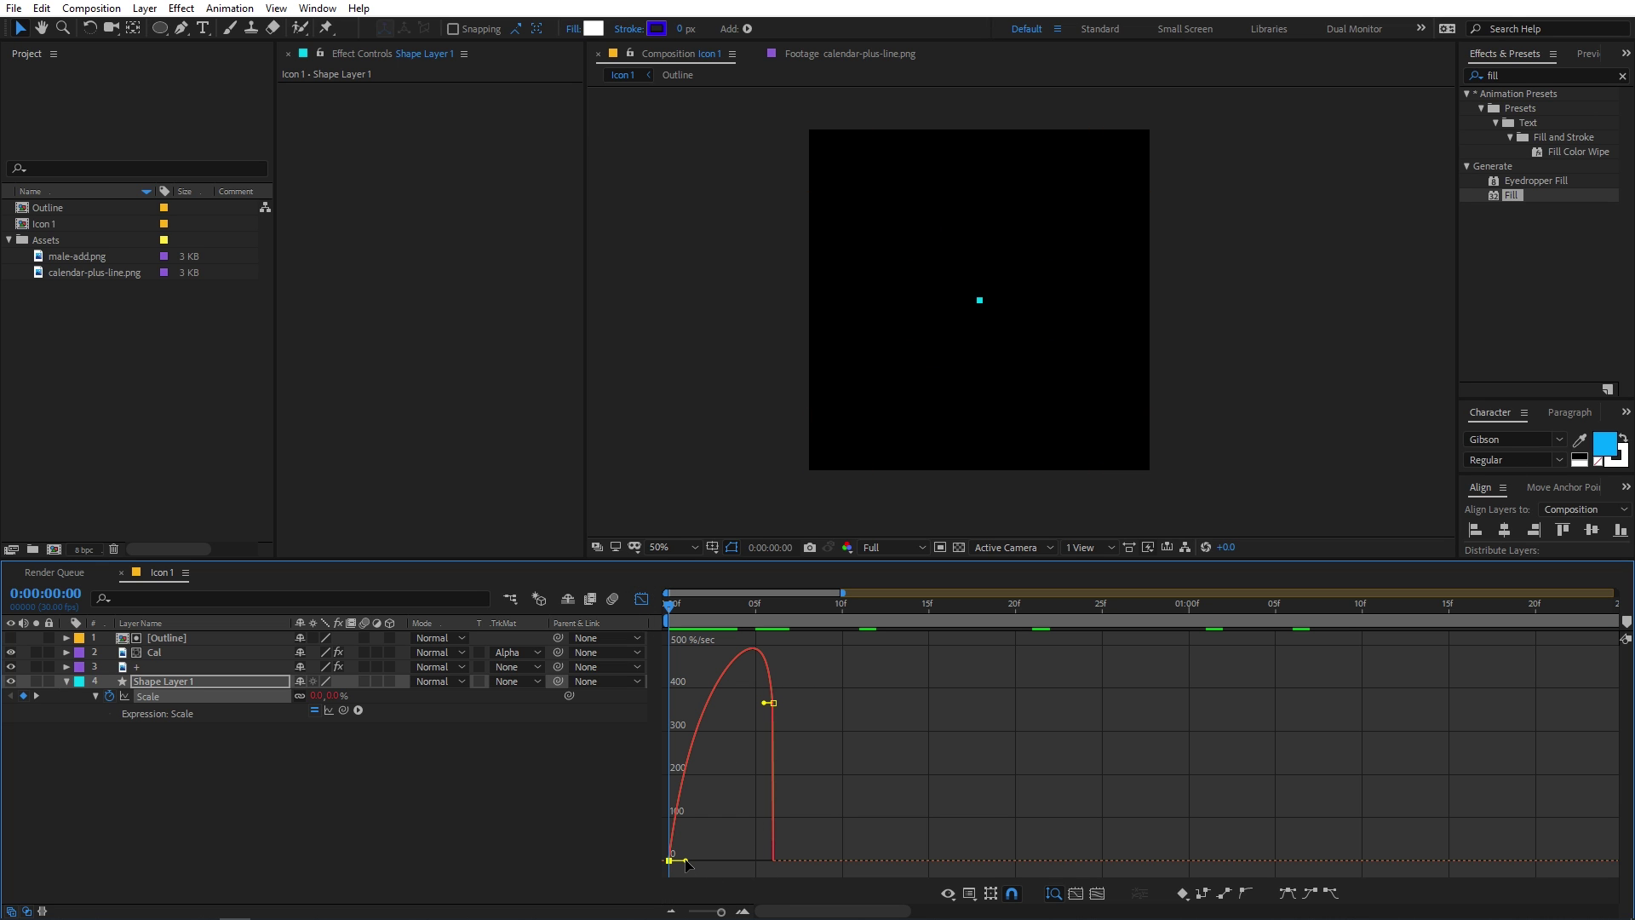
drag(686, 860, 718, 860)
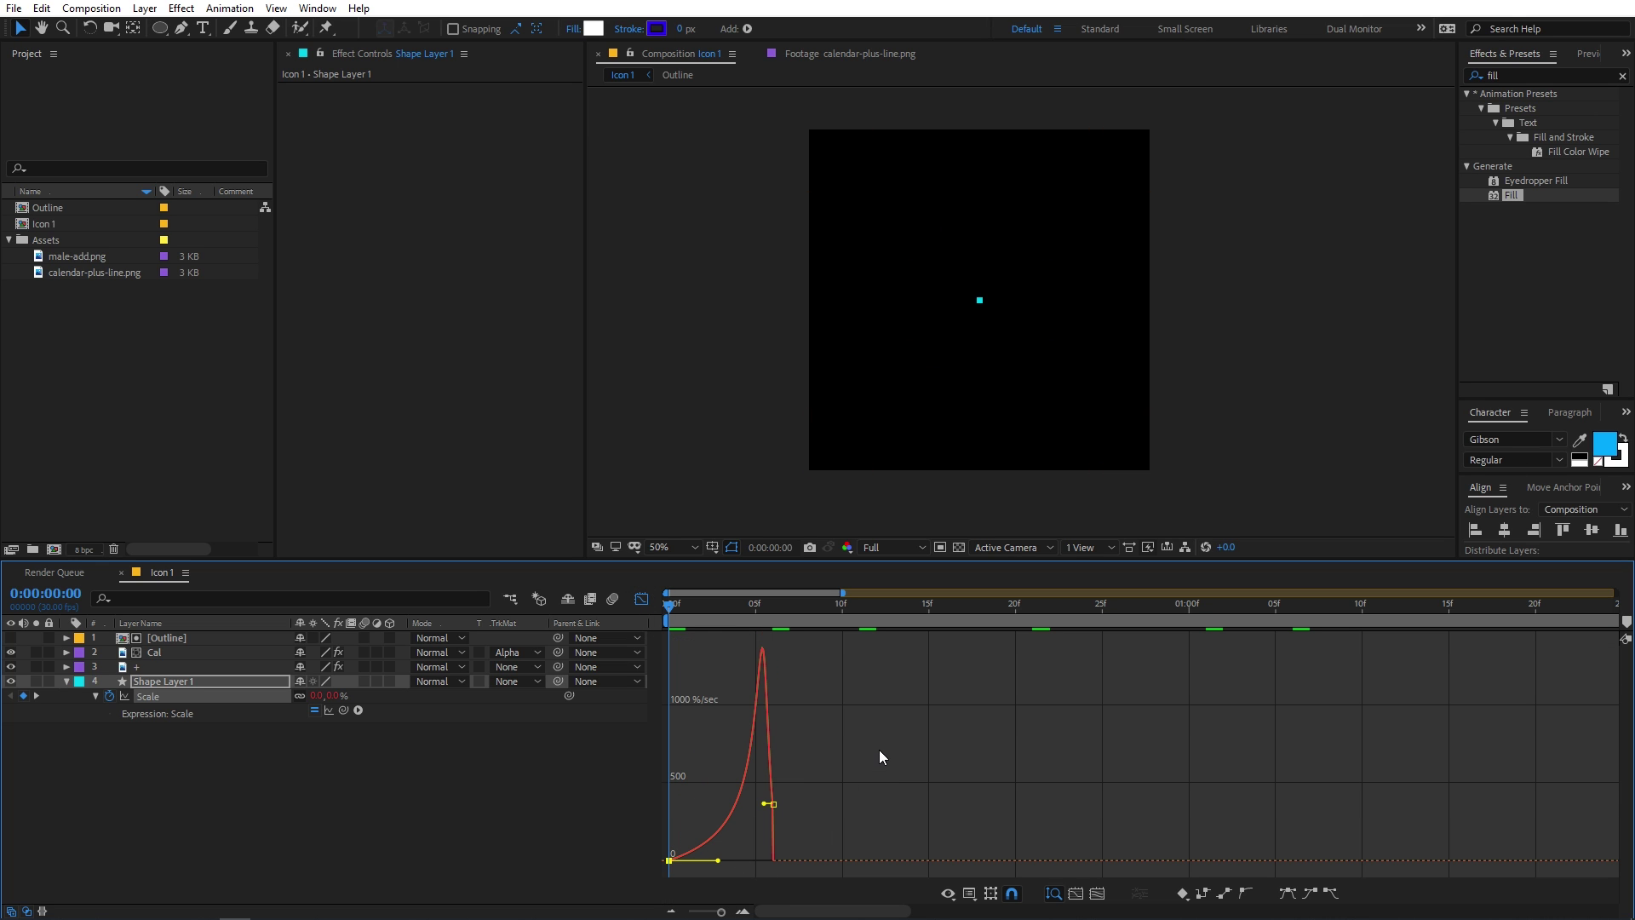
key(space)
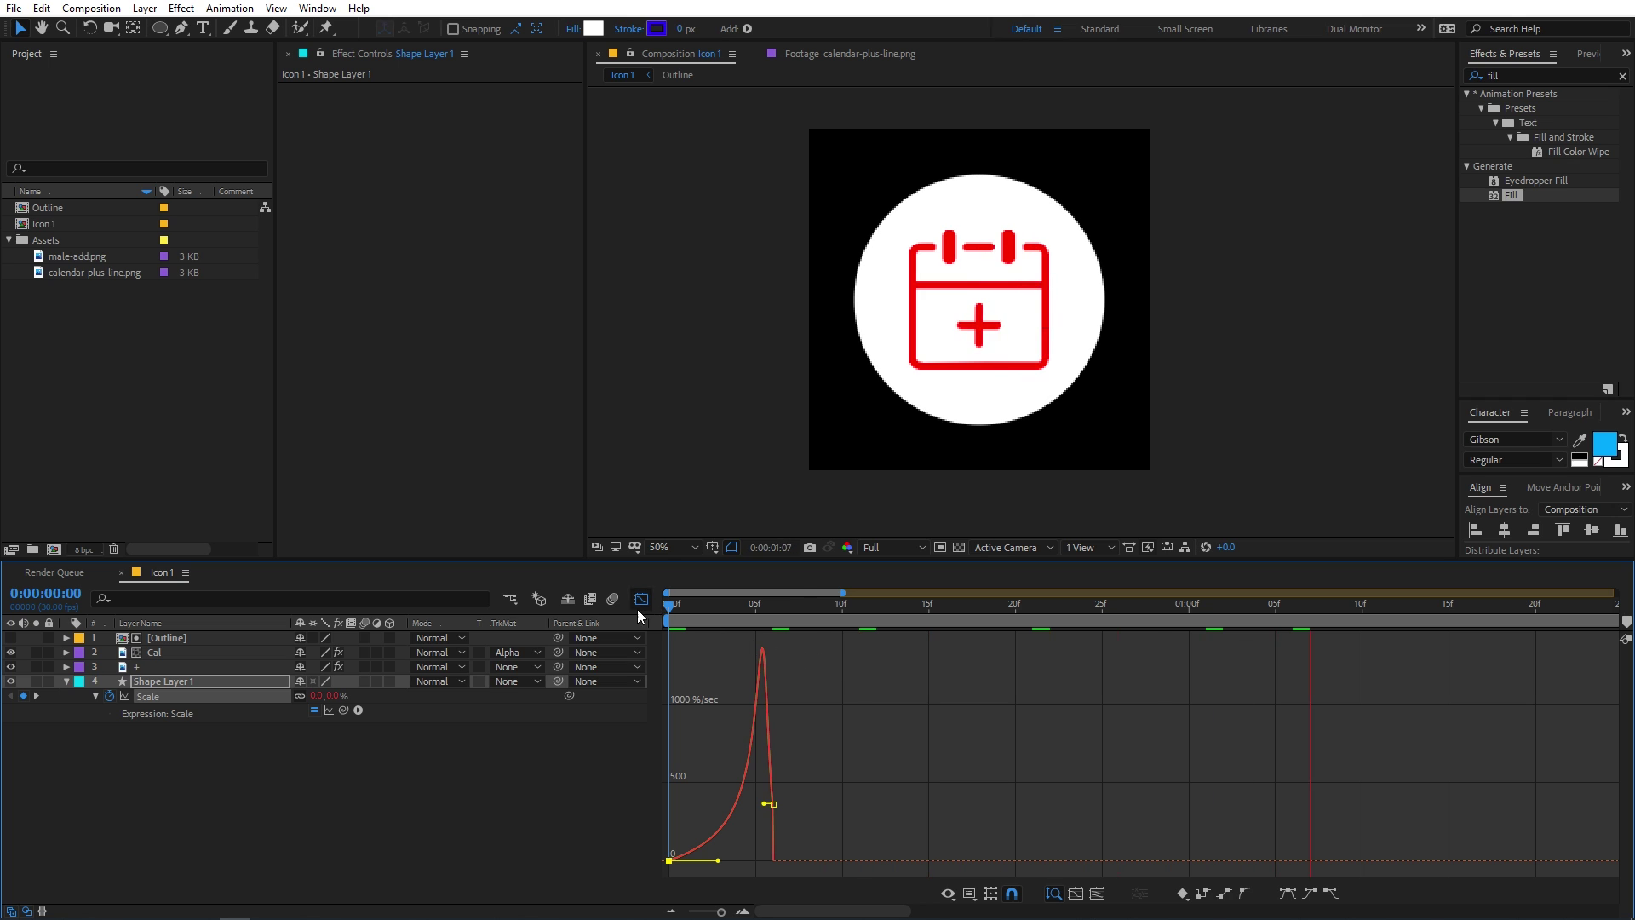
drag(742, 611, 595, 616)
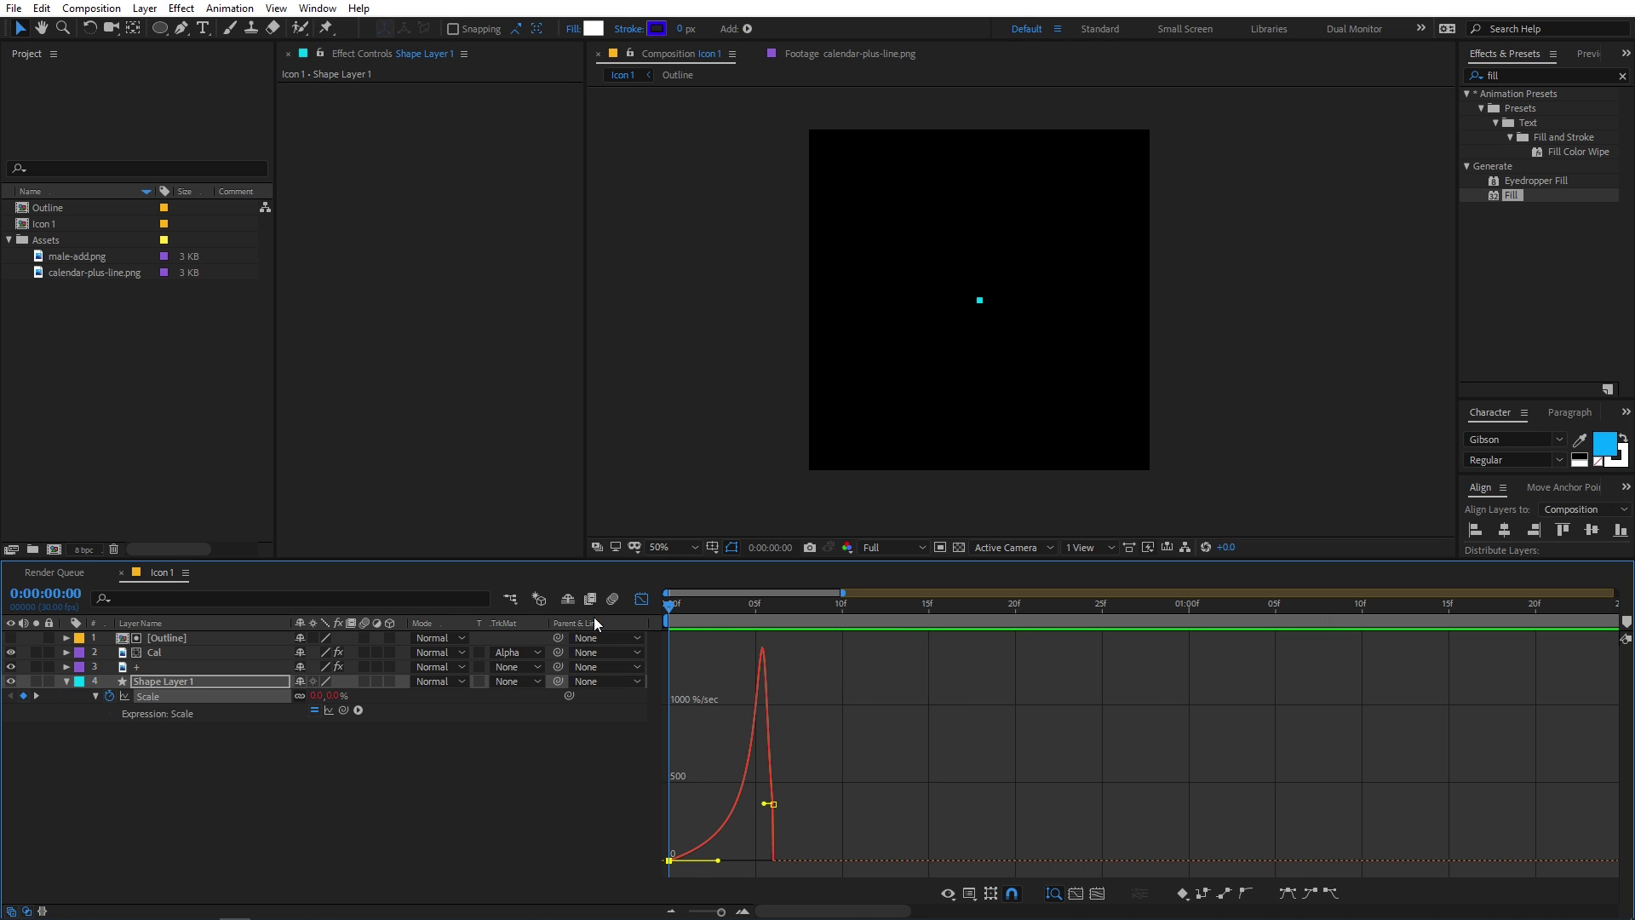
click(639, 598)
click(864, 788)
key(space)
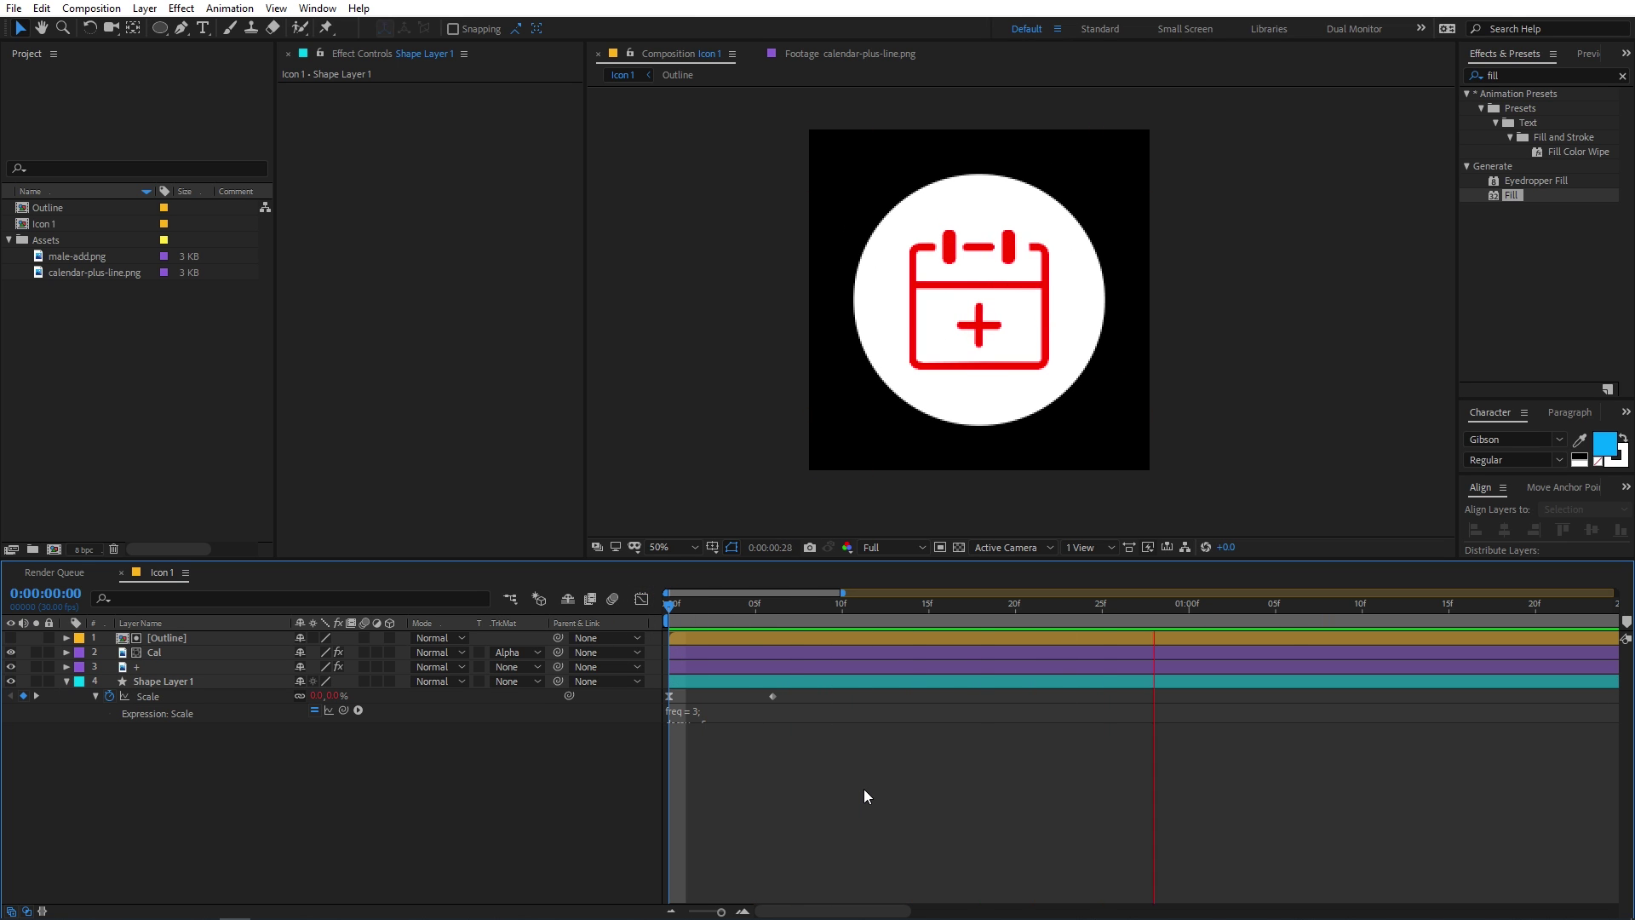
click(897, 382)
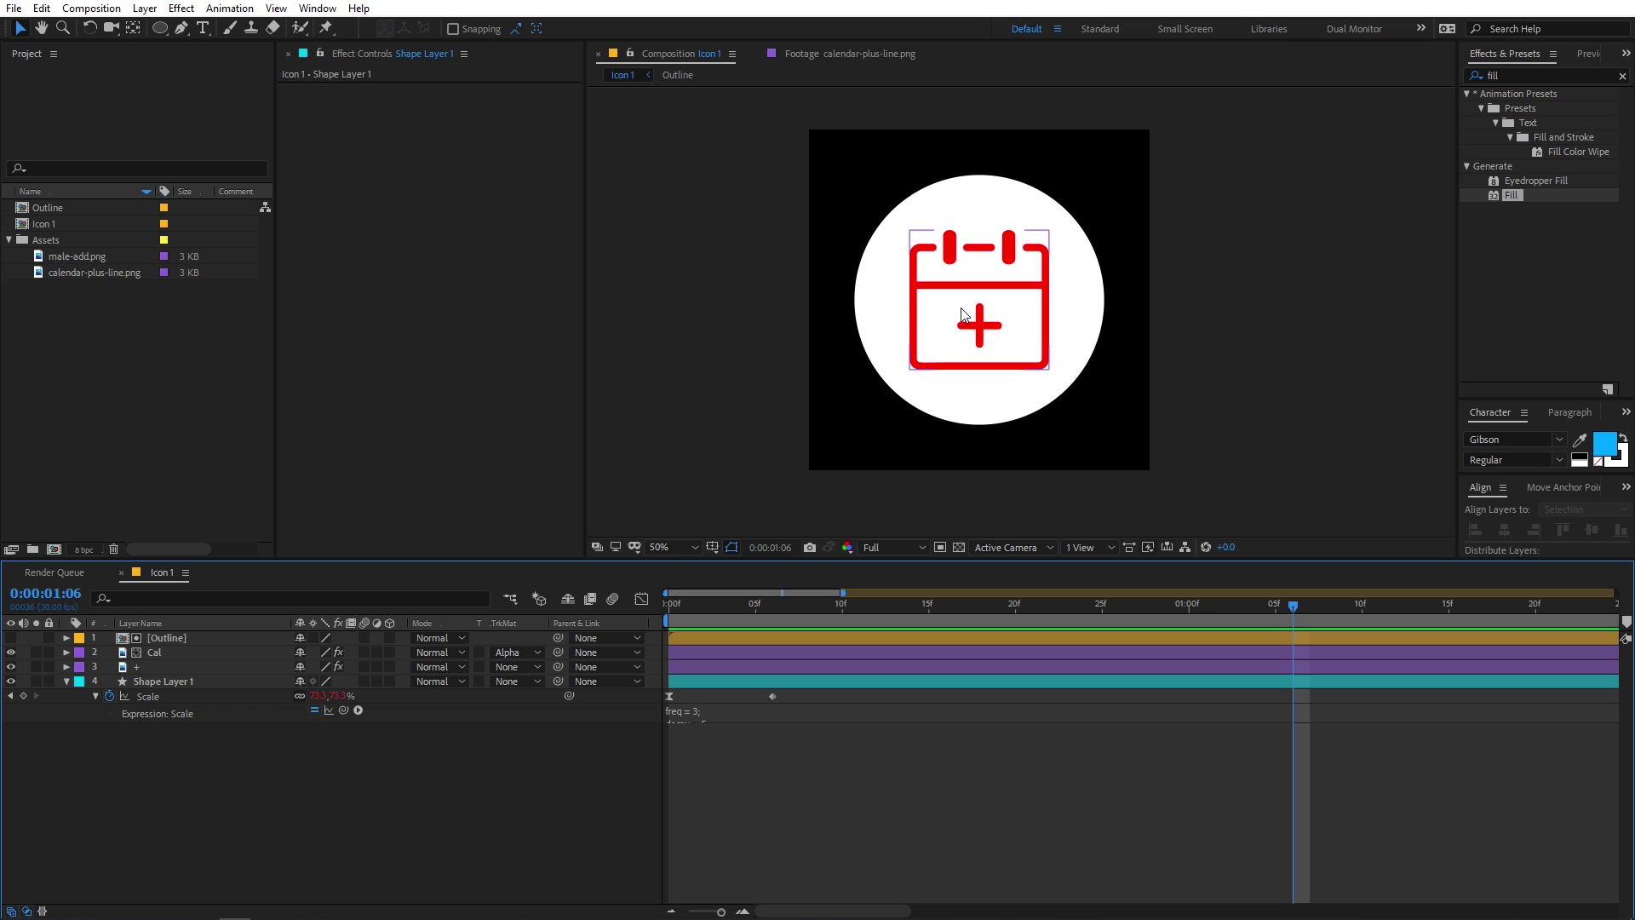
key(Home)
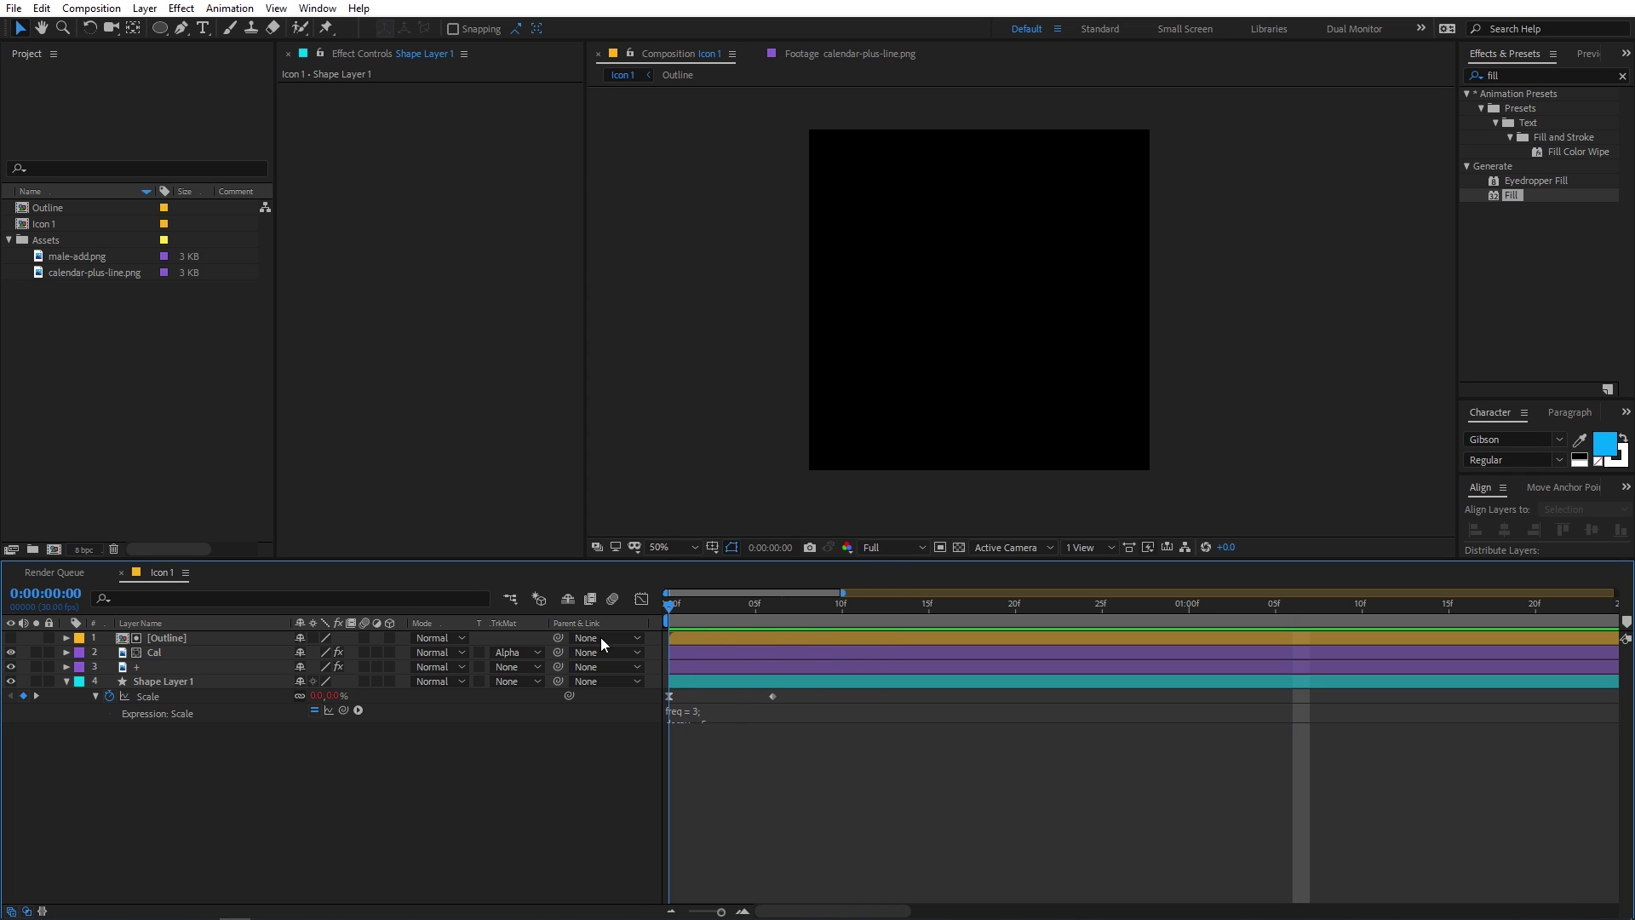
key(space)
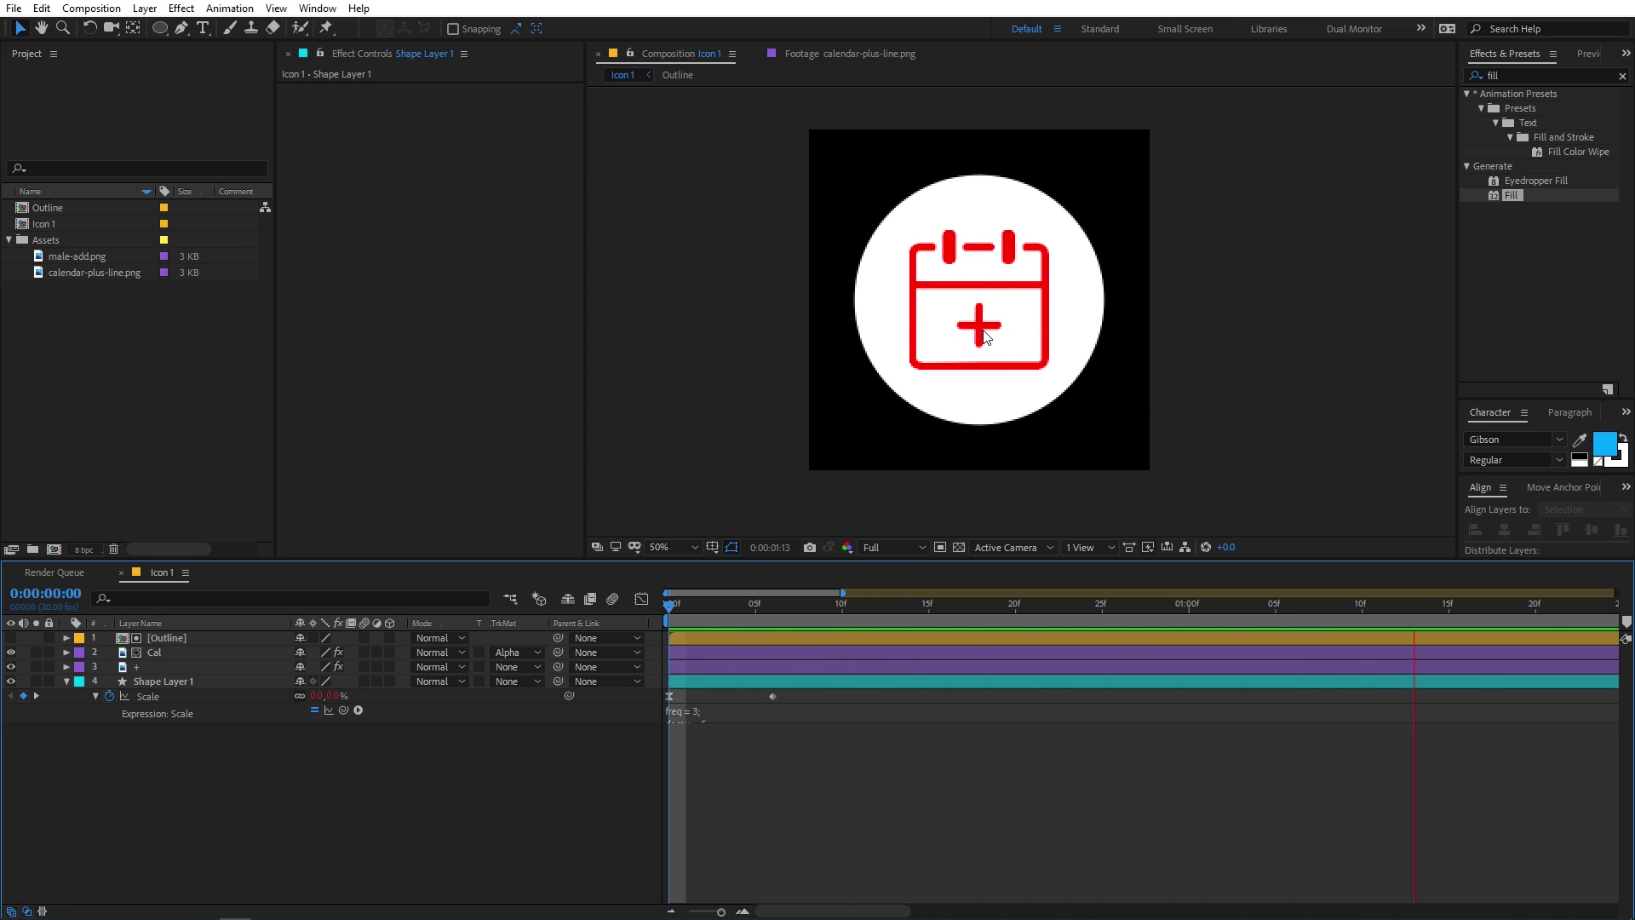
key(space)
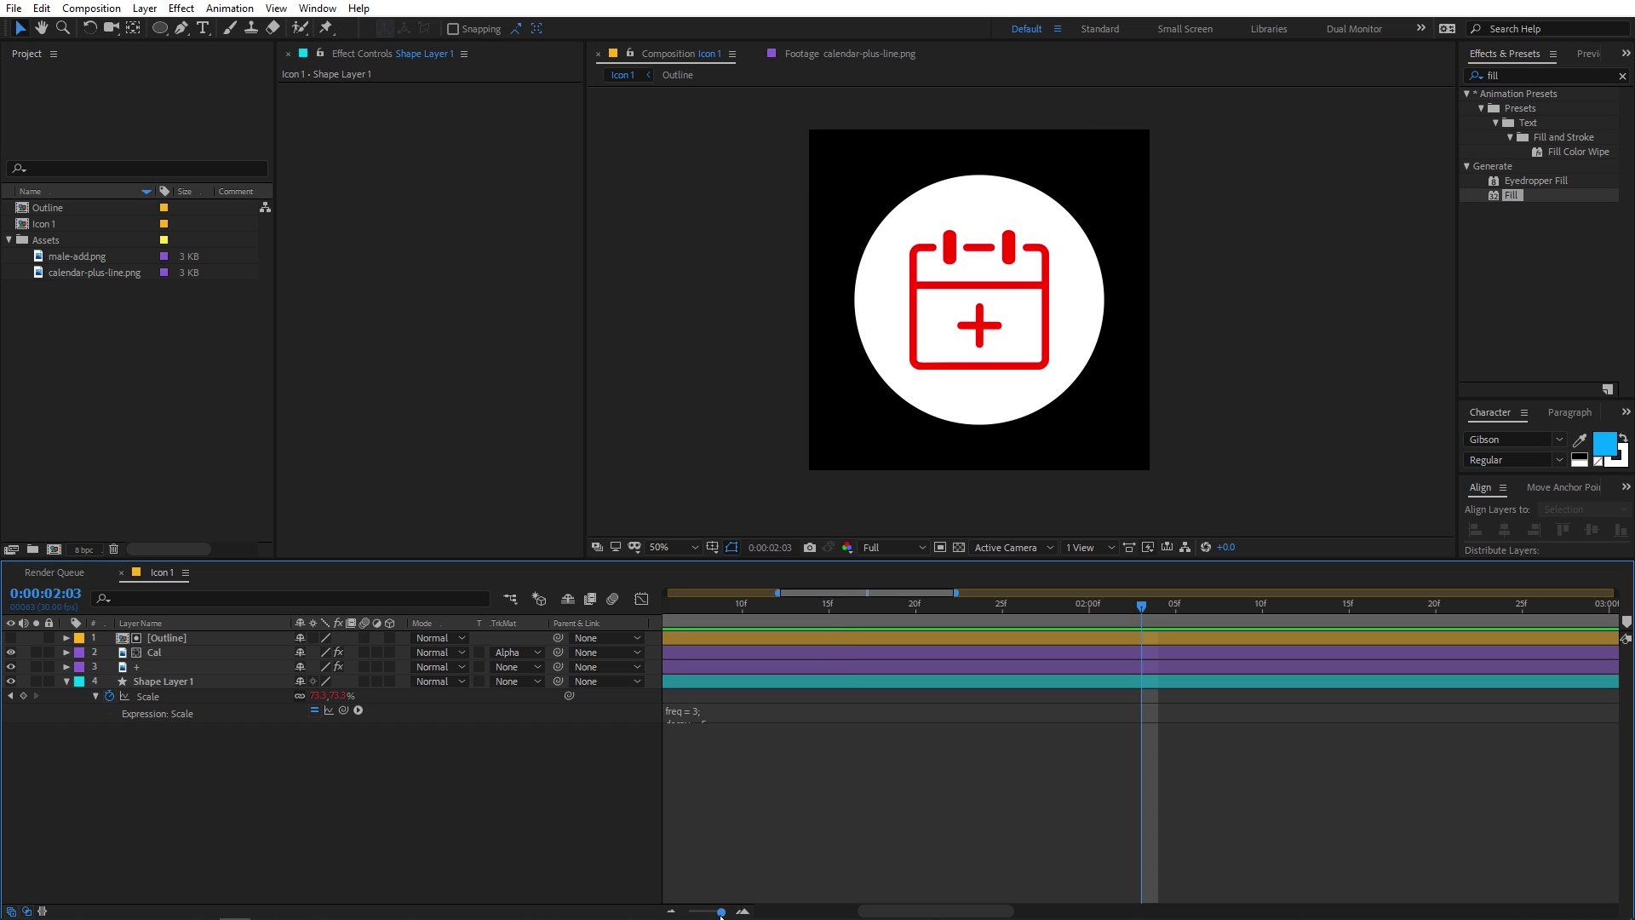
drag(720, 913, 613, 911)
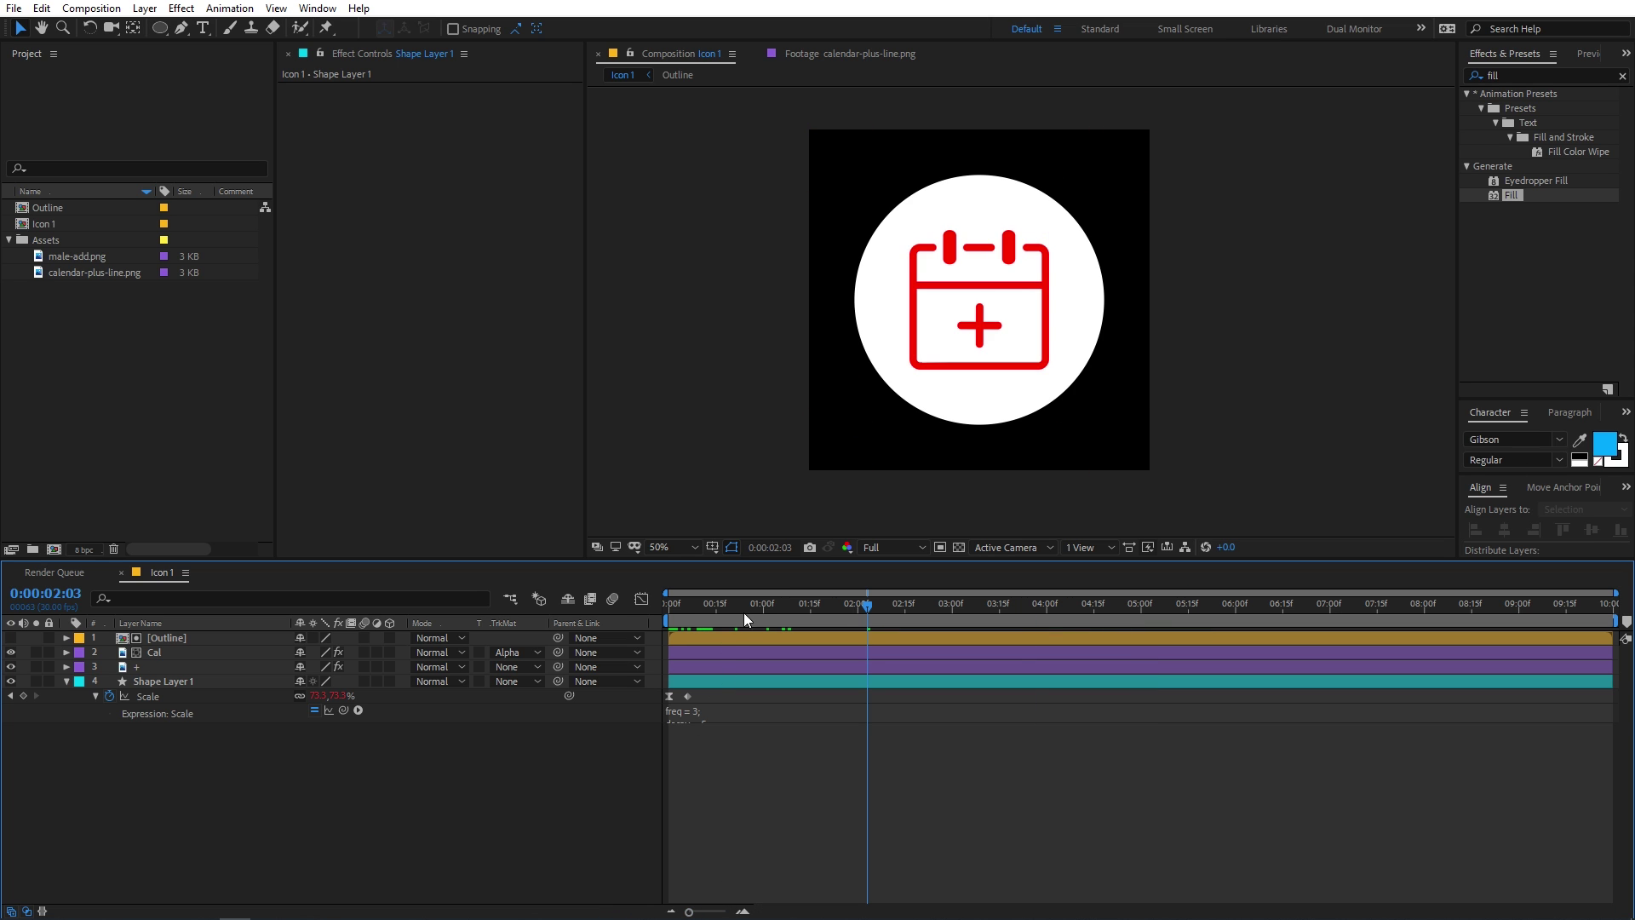
key(Home)
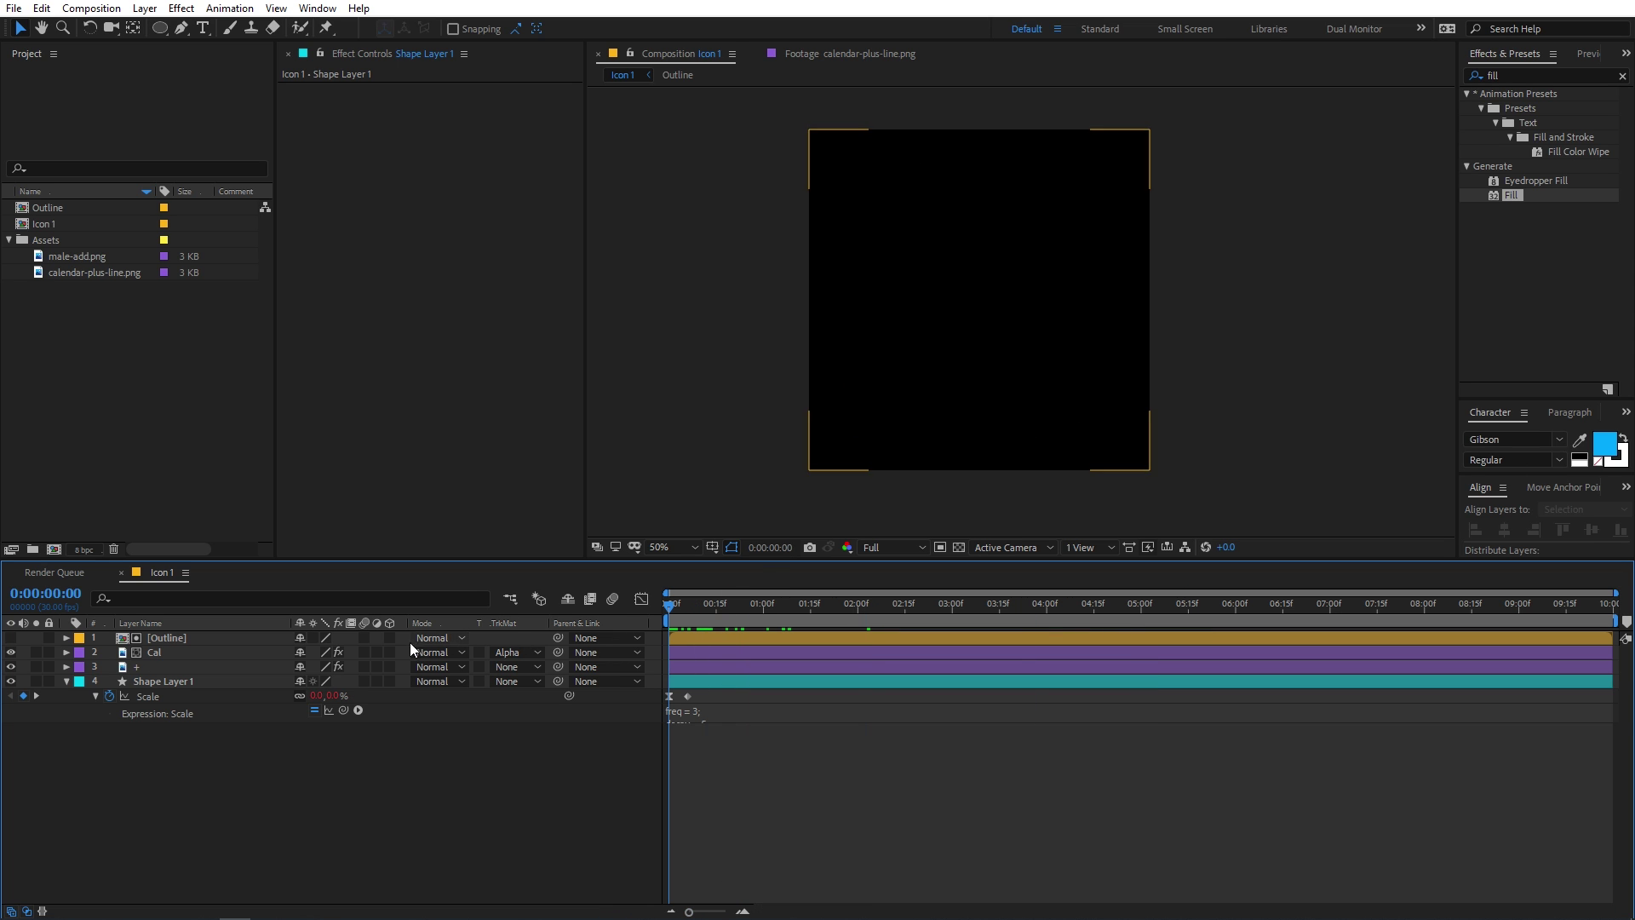
Step: Shift the Outline, Cal and + layers a few frames later, fine-tuning the offset with previews
click(157, 636)
shift+click(161, 669)
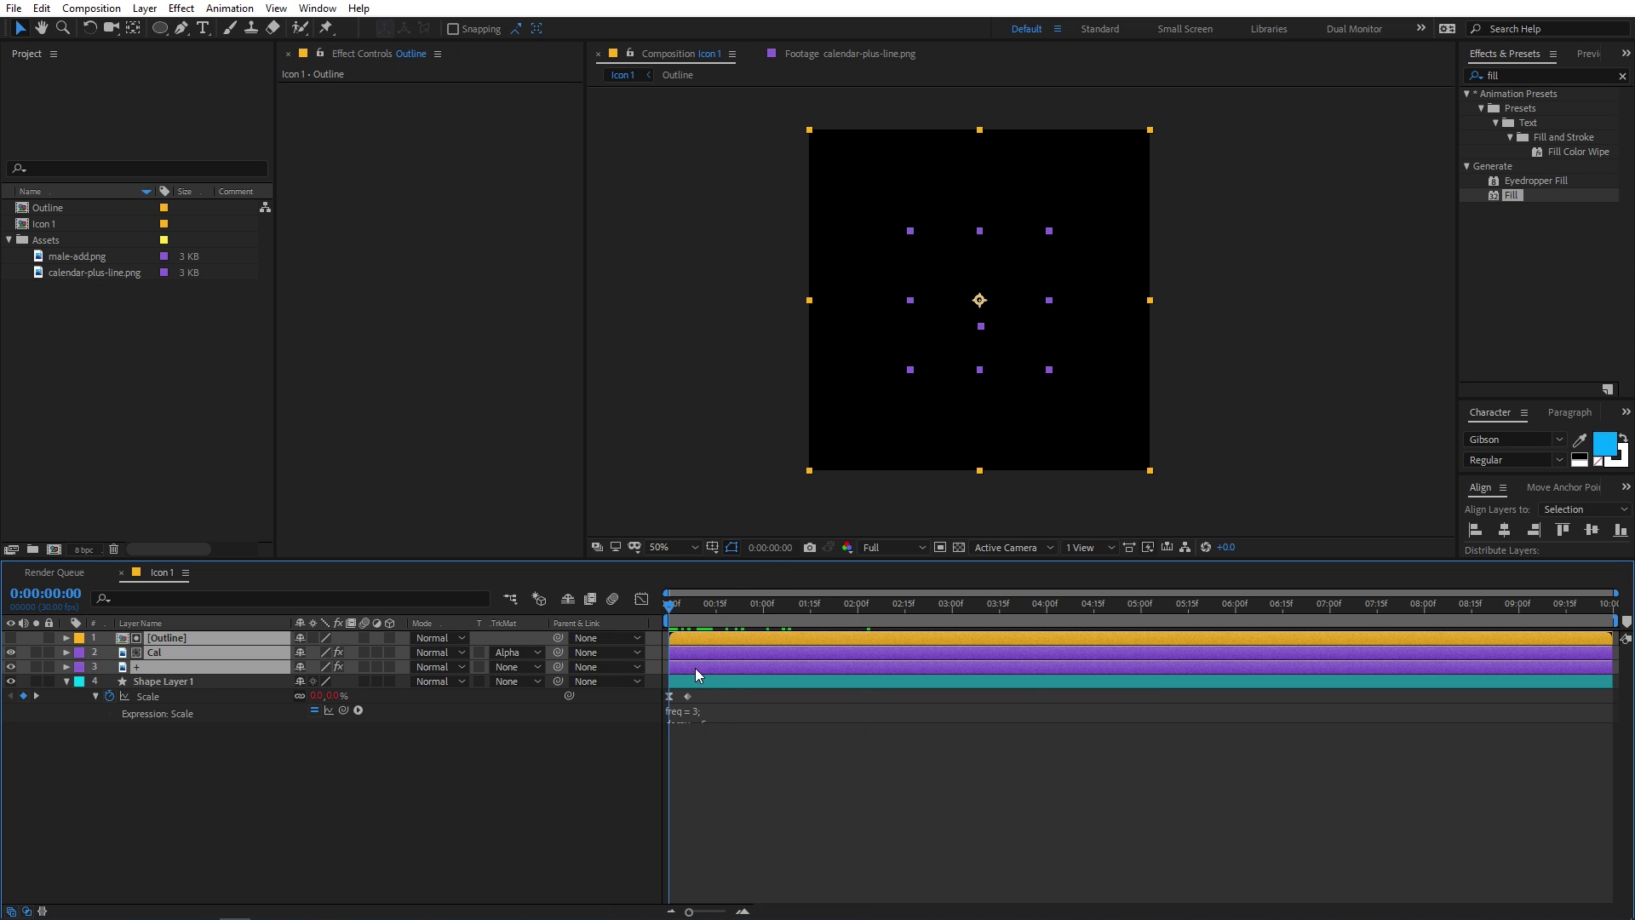
drag(695, 668, 703, 667)
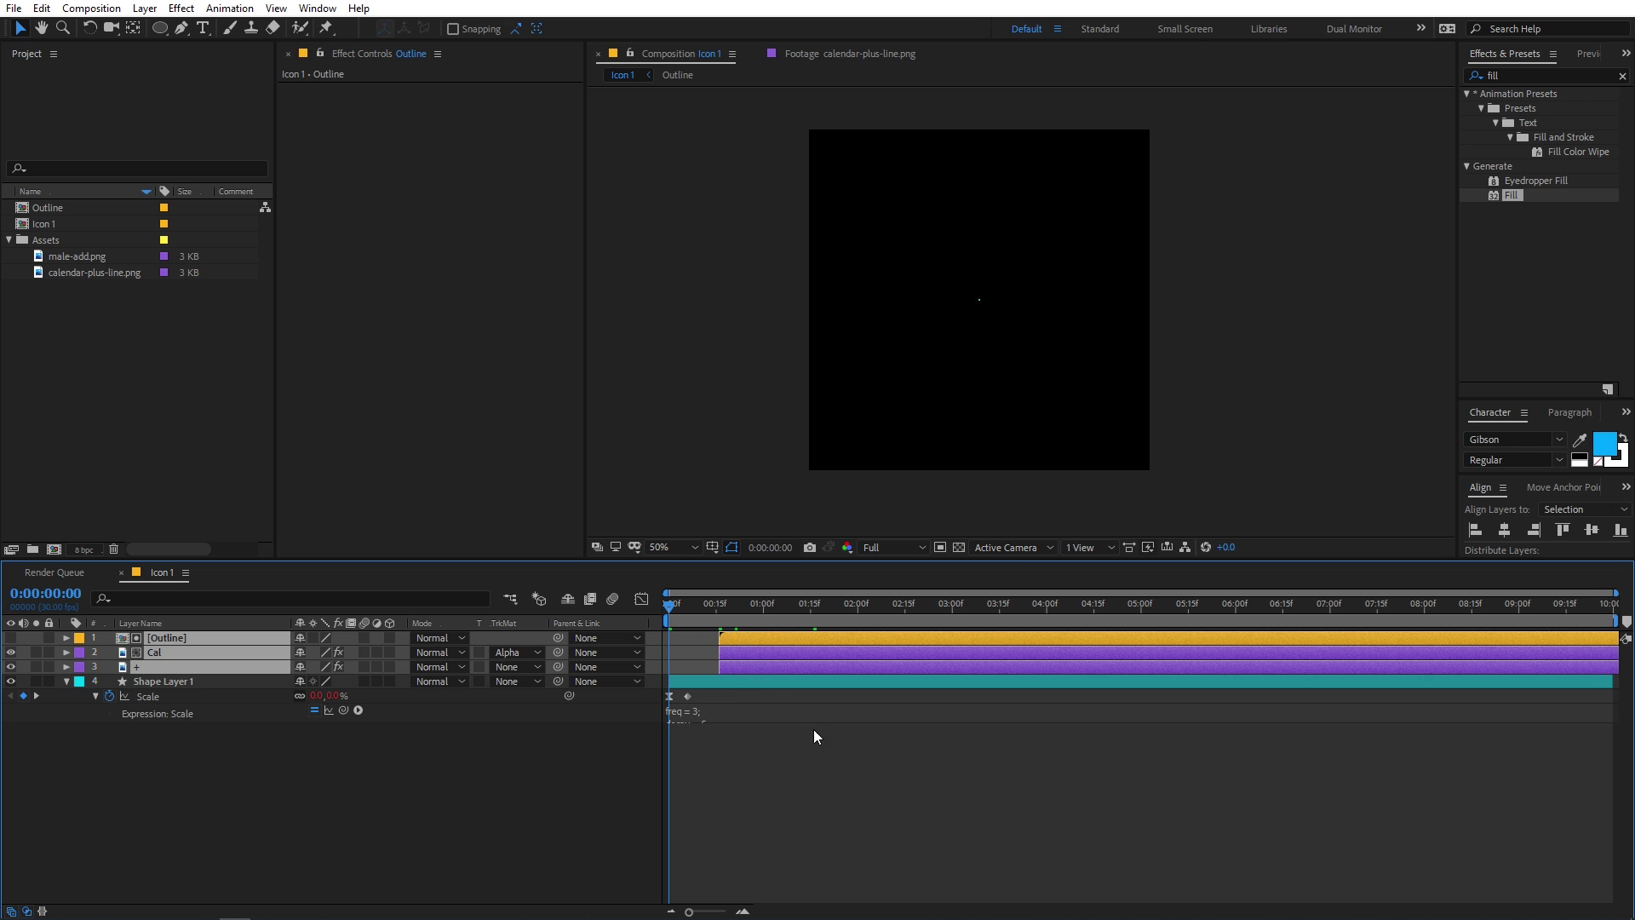
key(space)
click(673, 611)
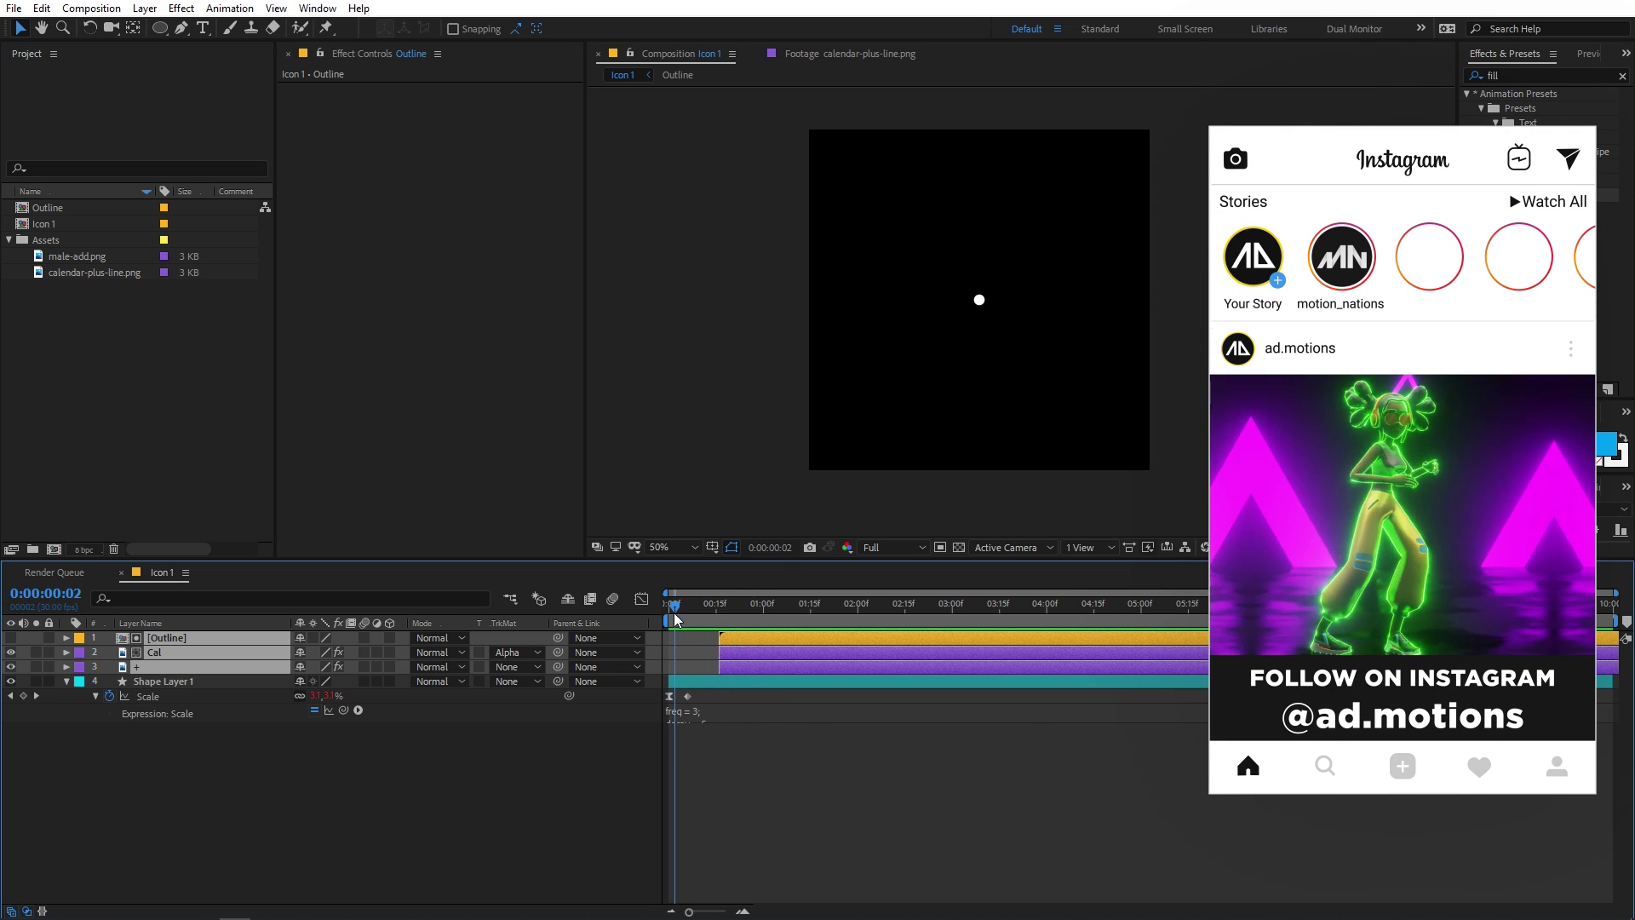
drag(753, 657, 732, 656)
key(space)
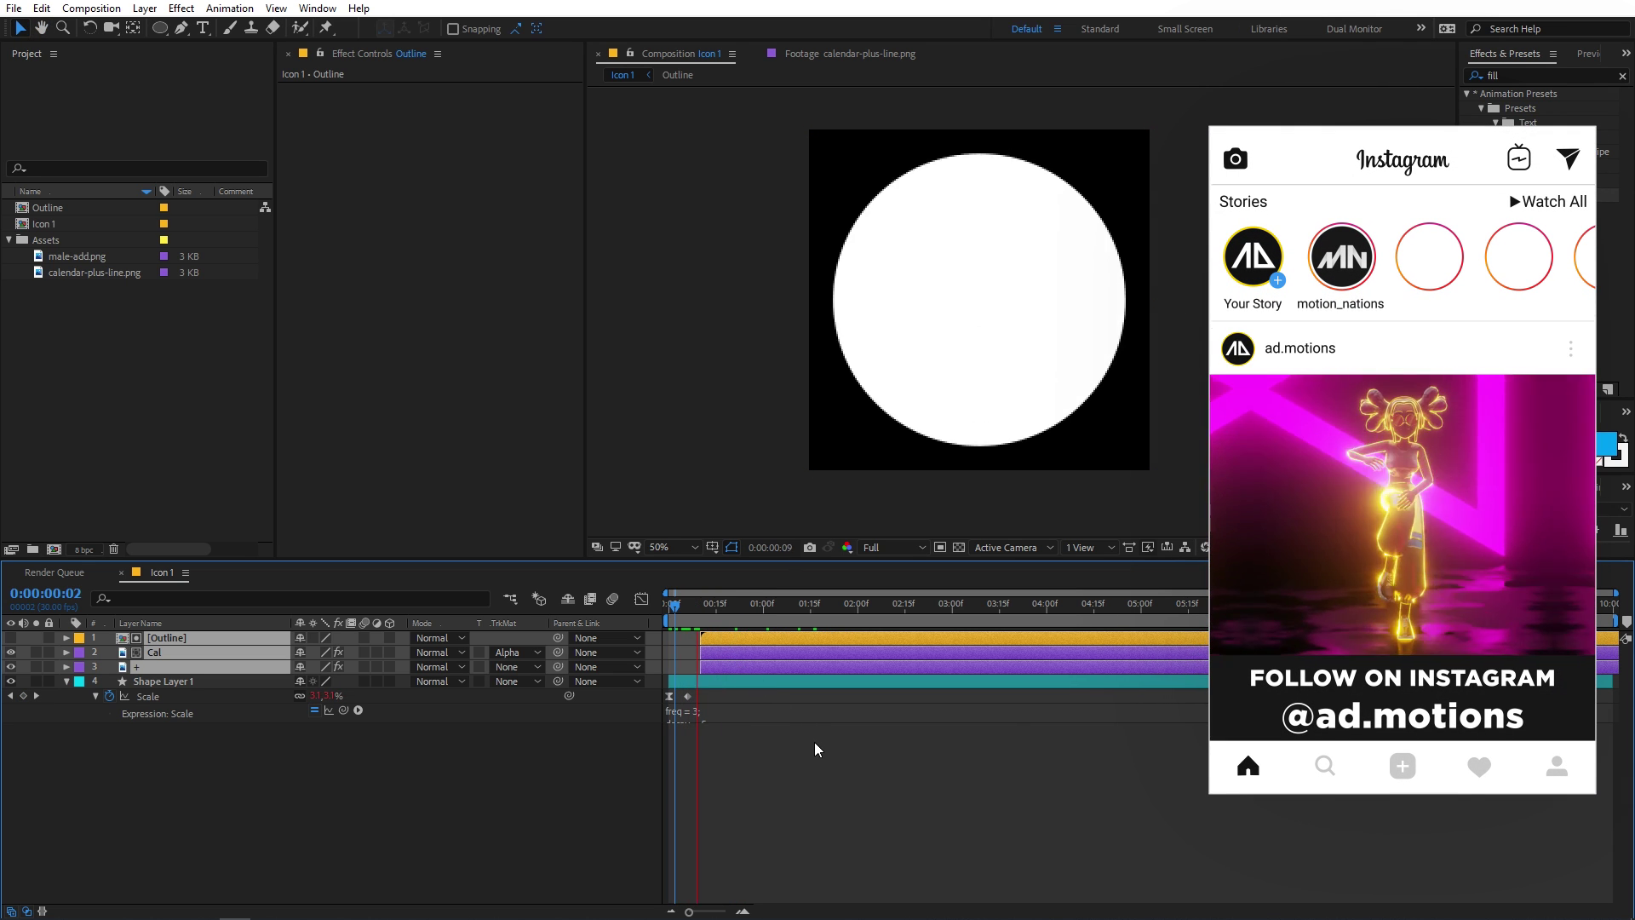
key(space)
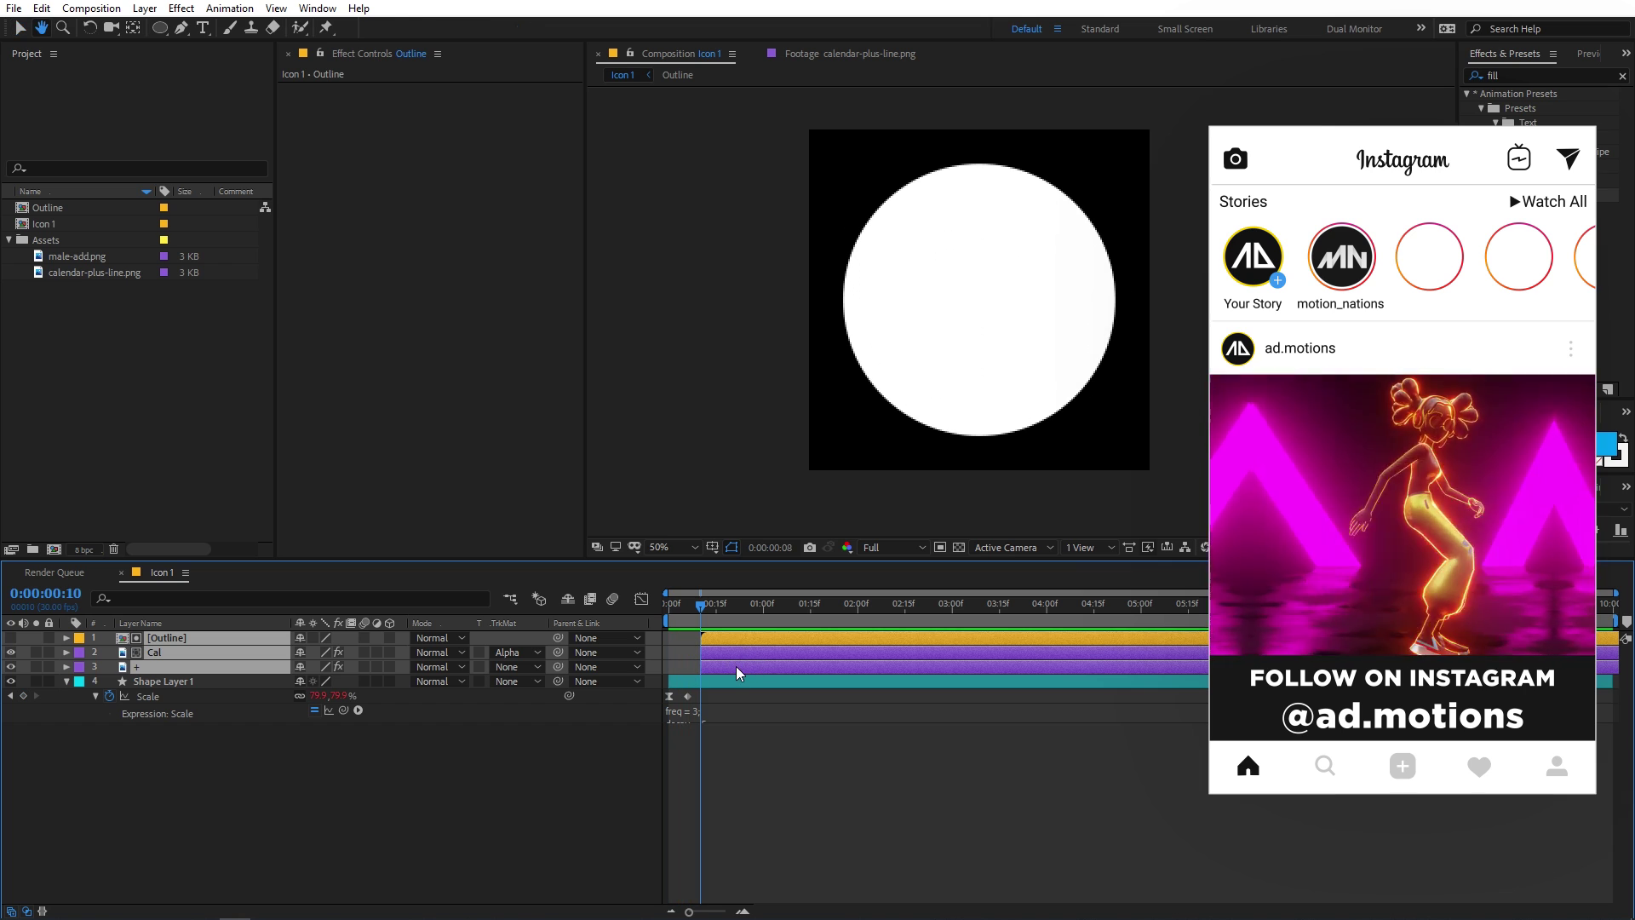
drag(736, 666, 724, 664)
key(Home)
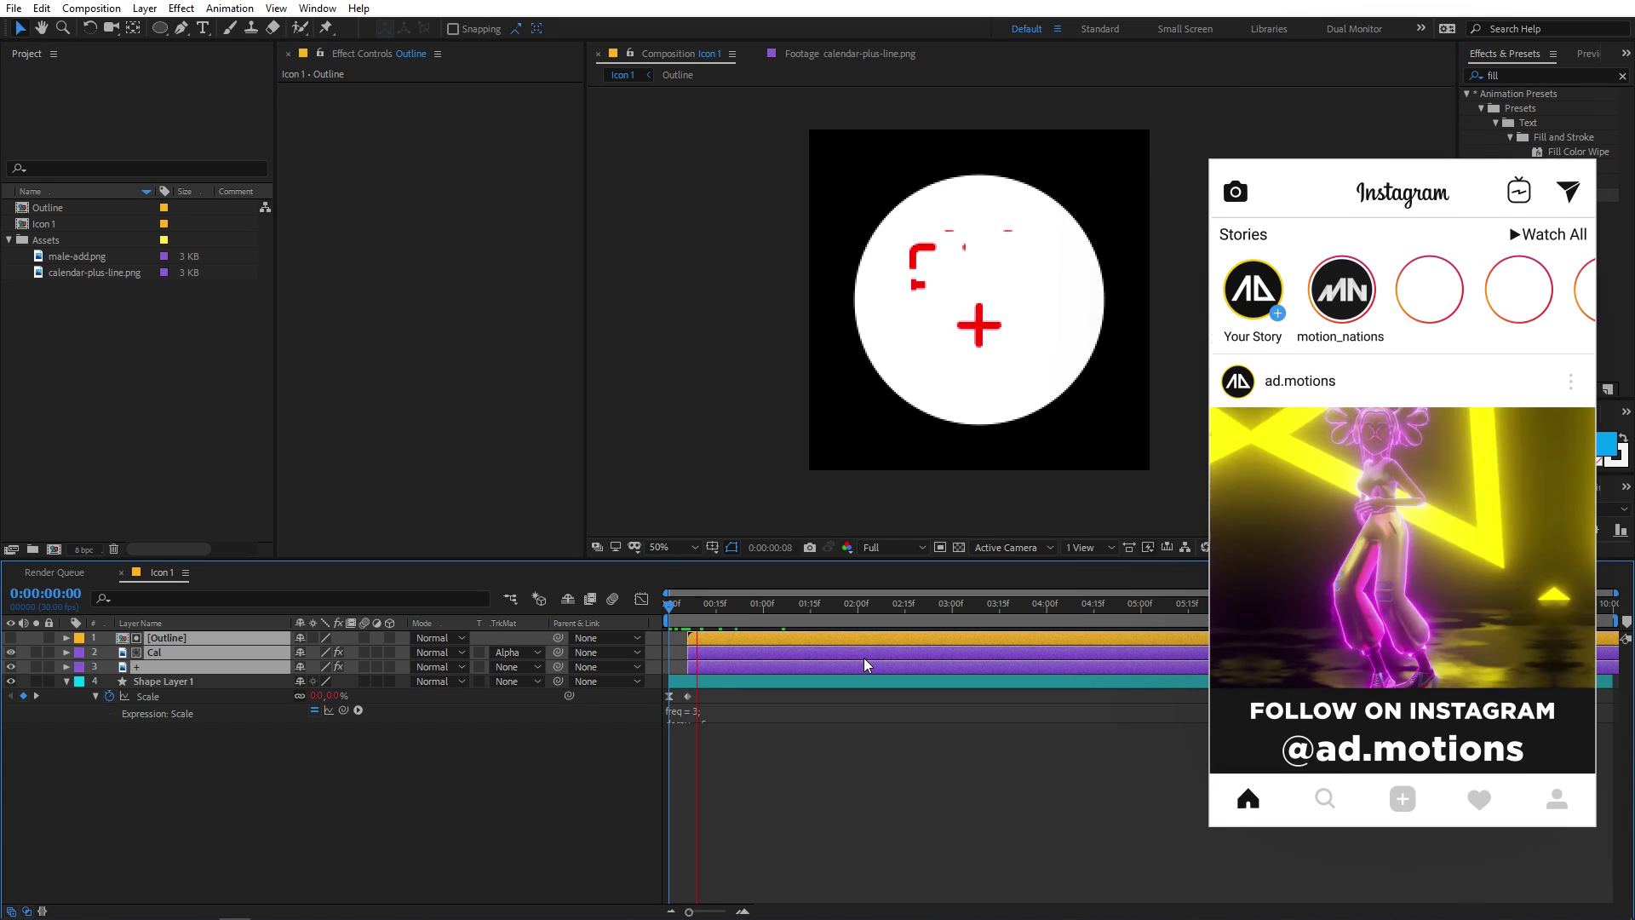
key(space)
click(839, 732)
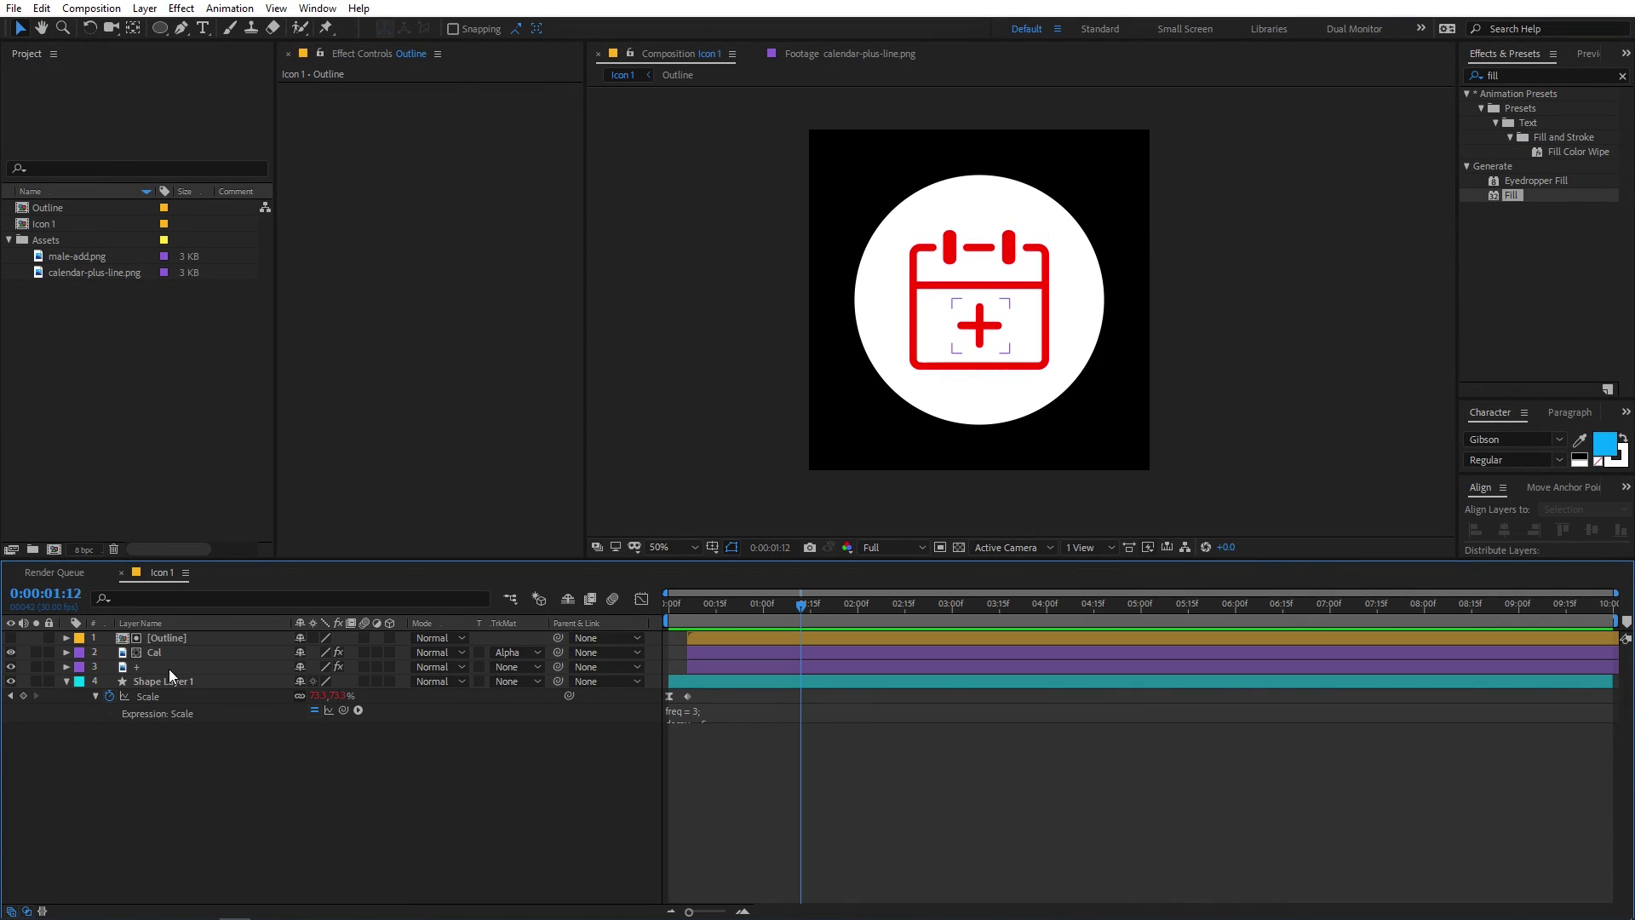
Step: Delay the + layer a few frames after the calendar, adjusting it with previews
click(766, 666)
drag(729, 666, 753, 666)
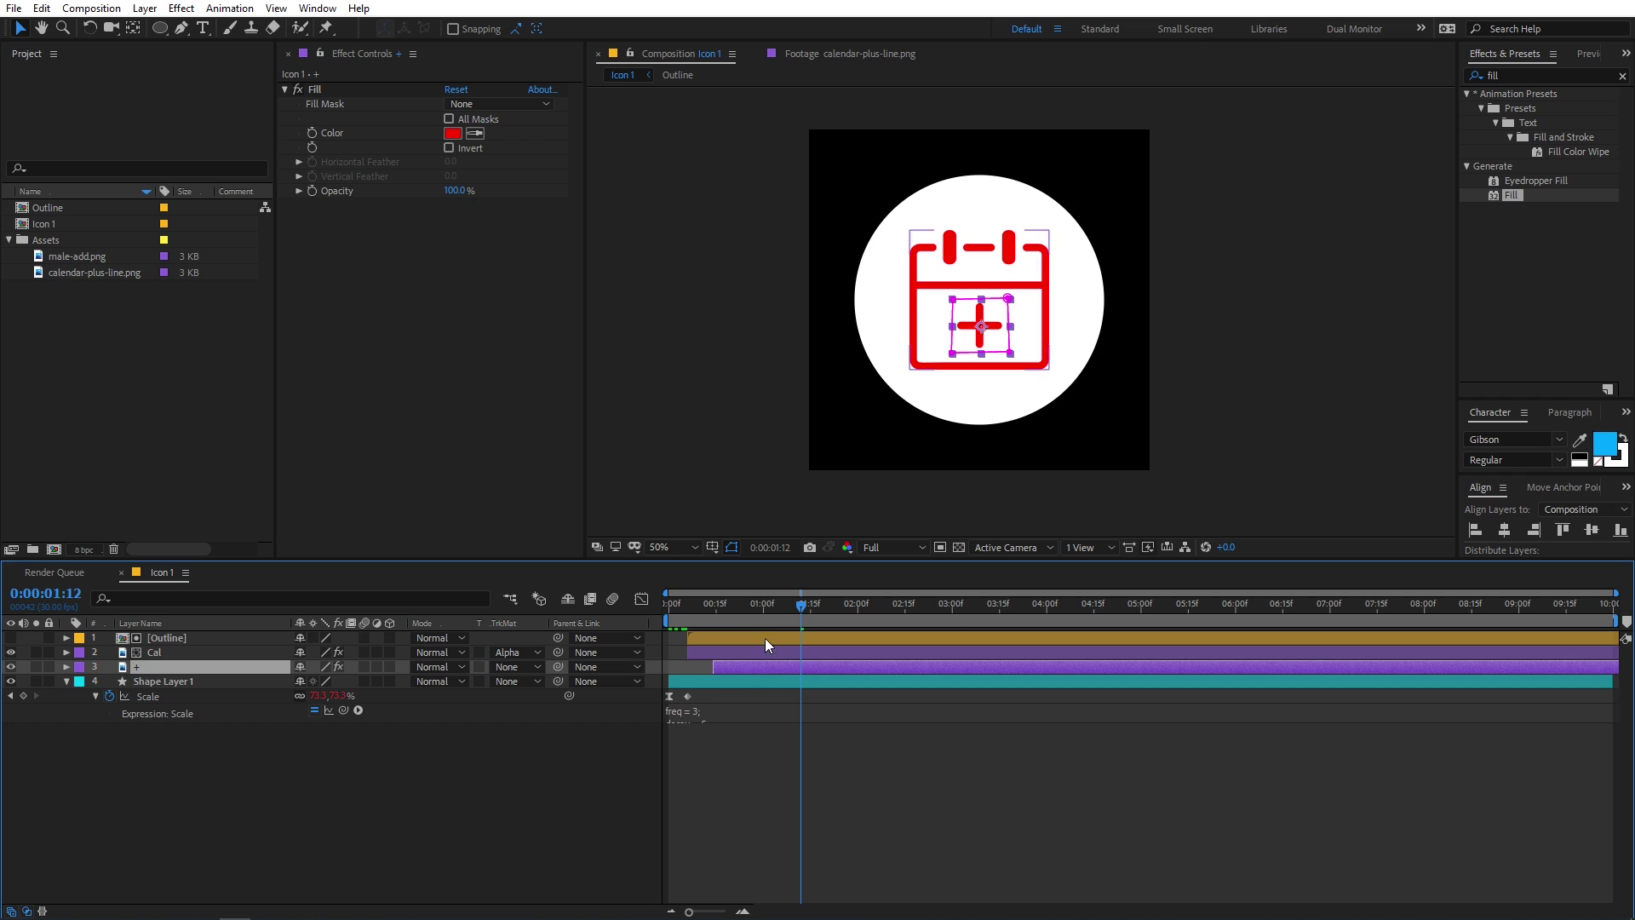
key(Home)
key(space)
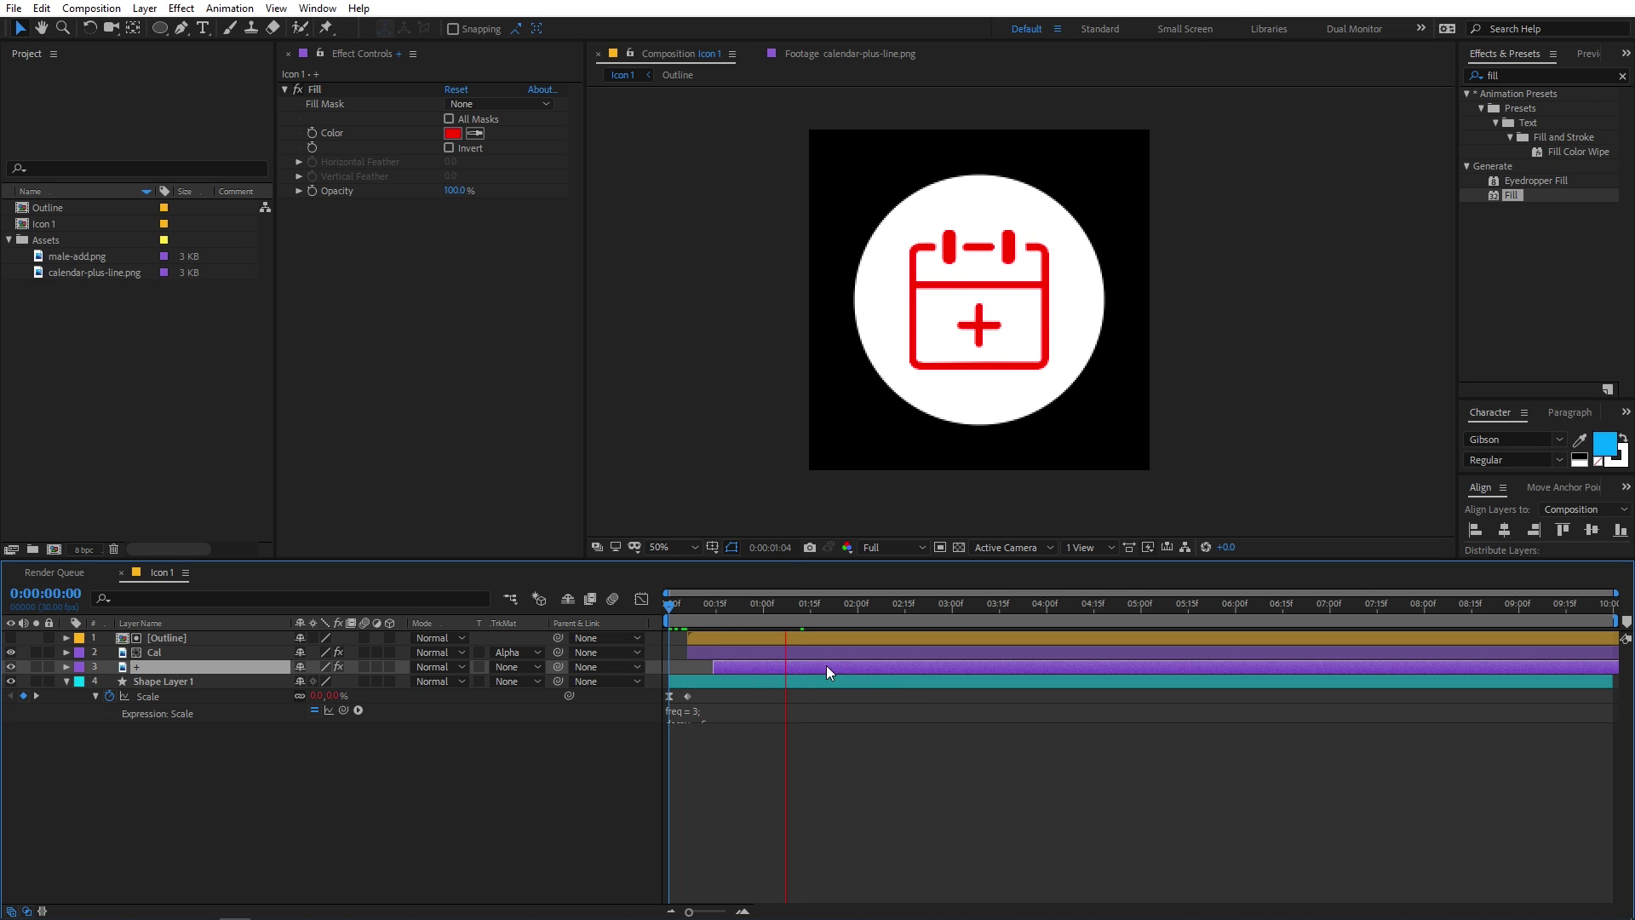
click(671, 622)
drag(775, 666, 754, 666)
key(space)
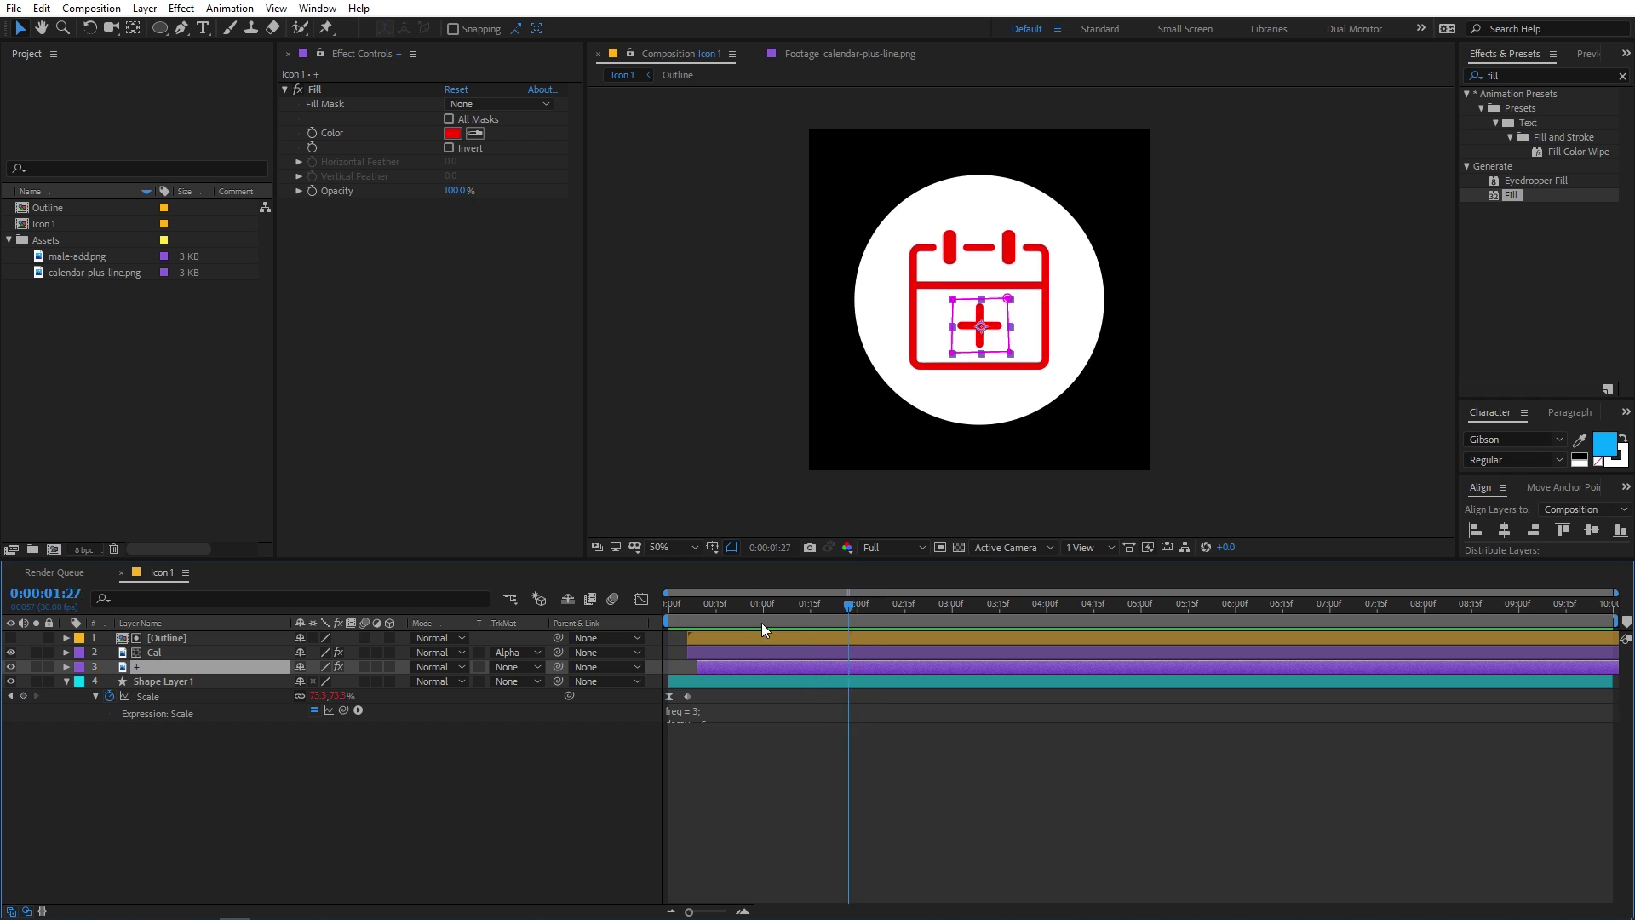
click(785, 702)
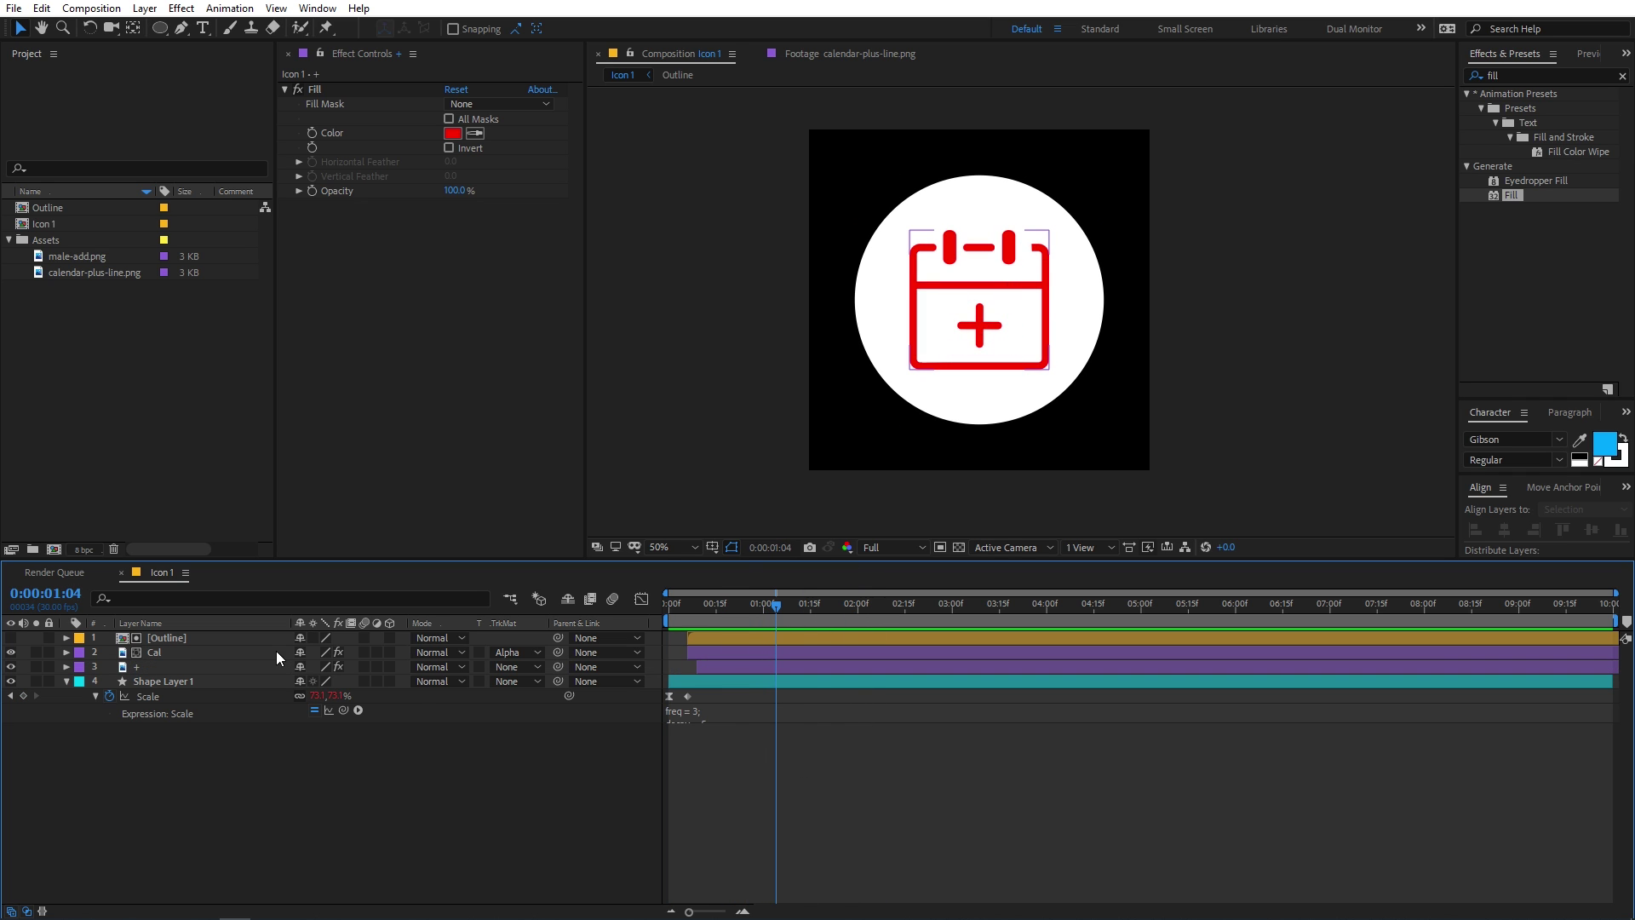
Step: Set the Cal layer's Fill colour to 333333 and paste the same grey Fill onto +
click(176, 656)
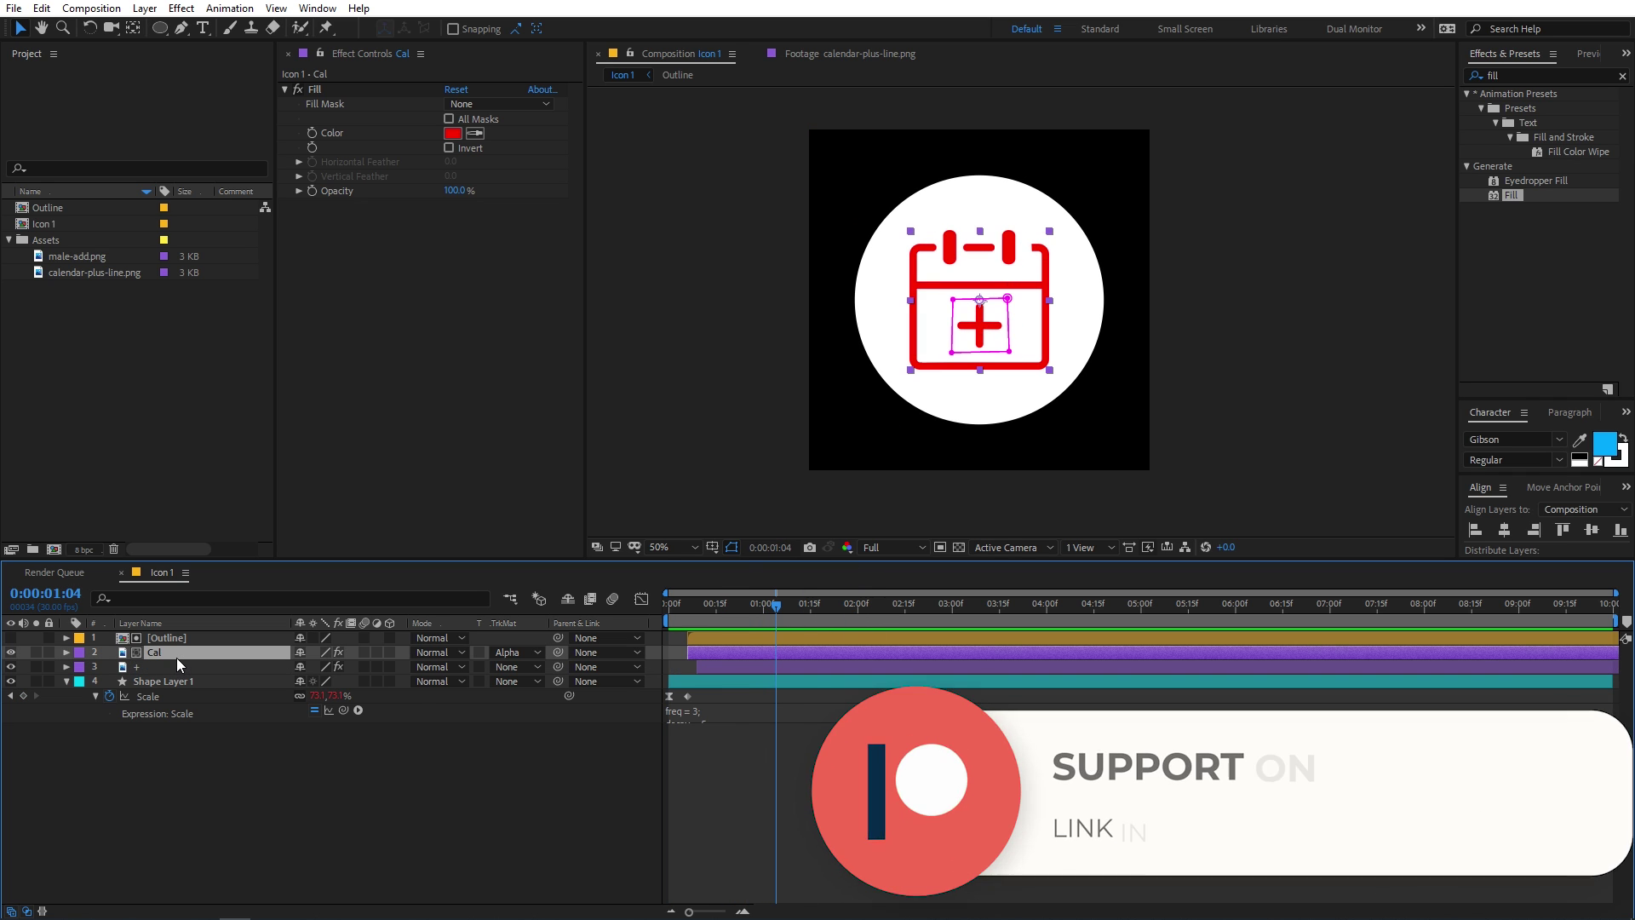
click(454, 136)
text(333333)
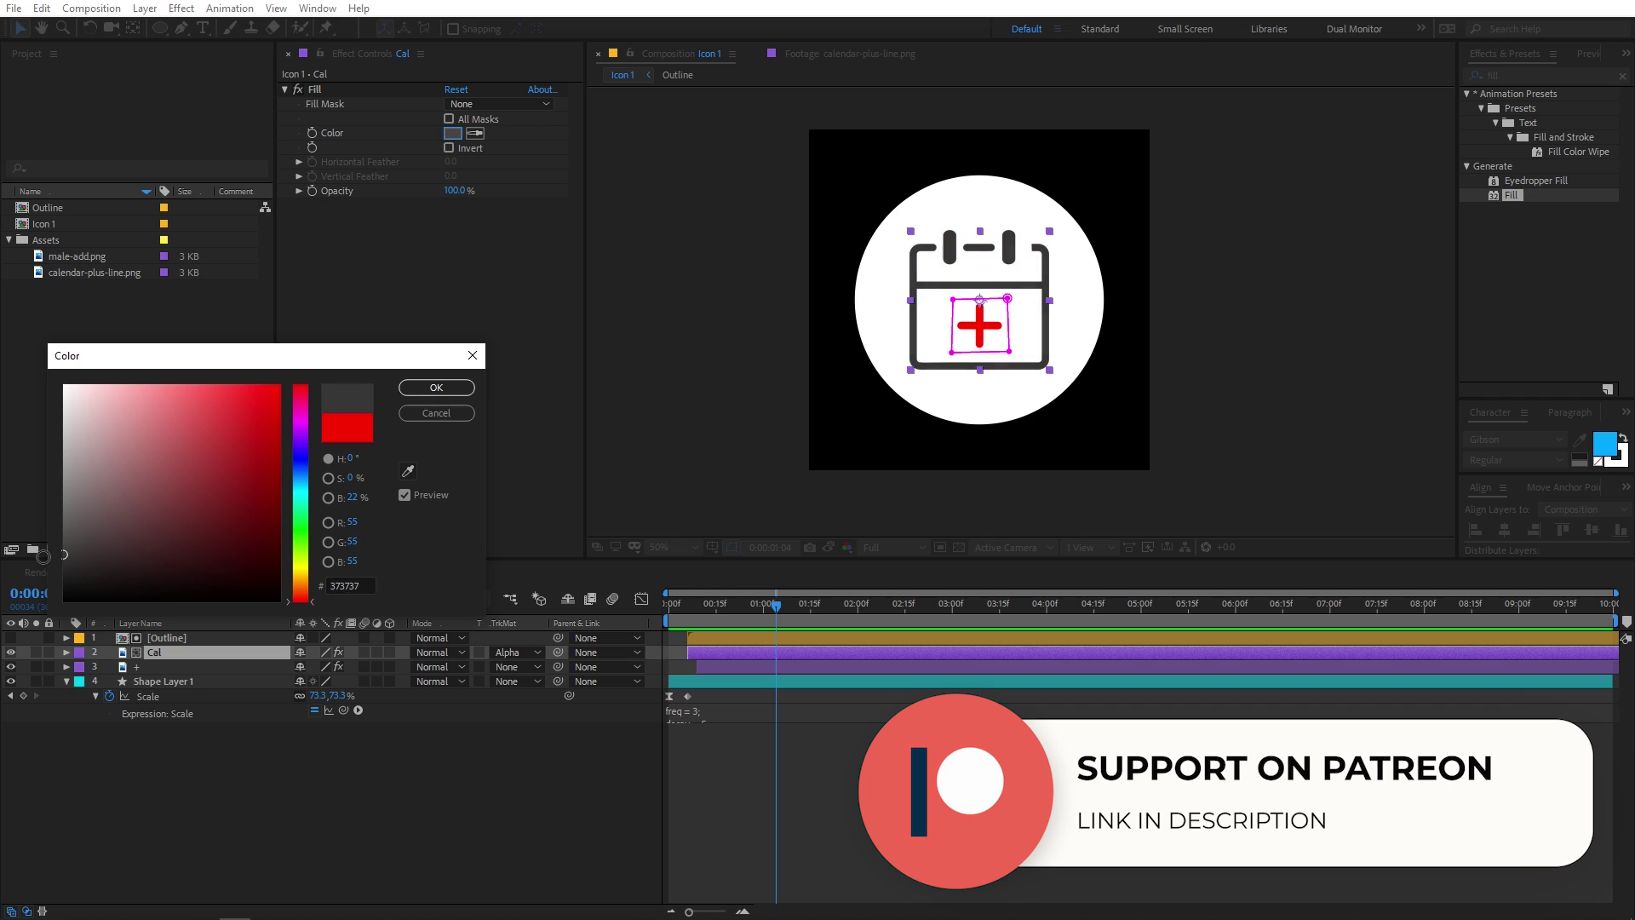
click(428, 388)
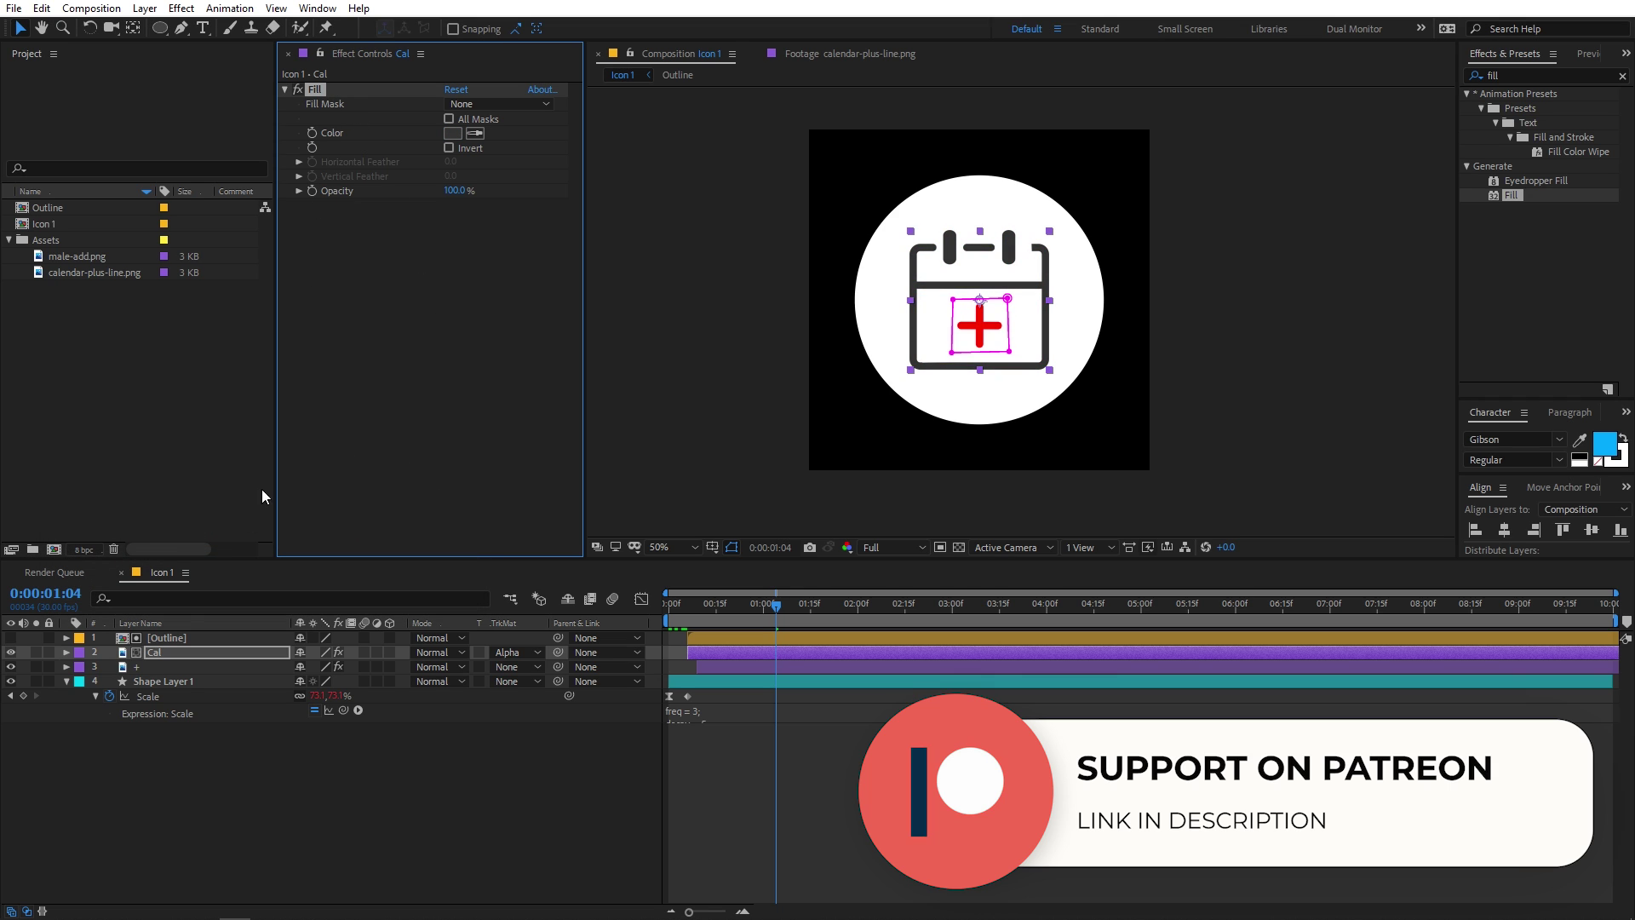
click(157, 660)
key(ctrl+v)
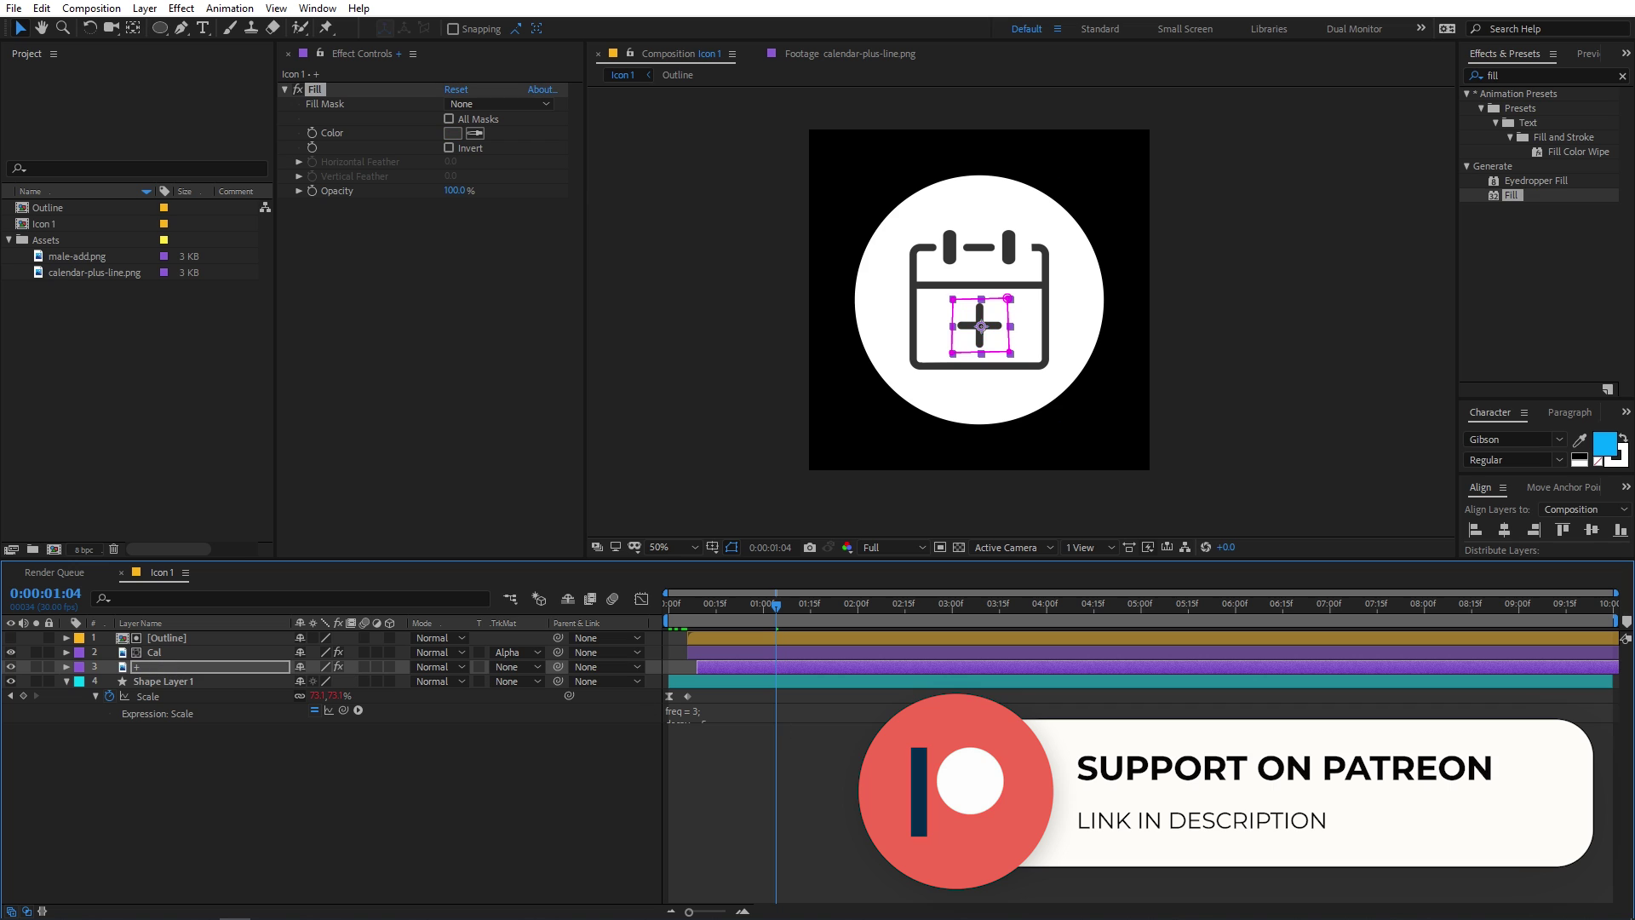
click(830, 197)
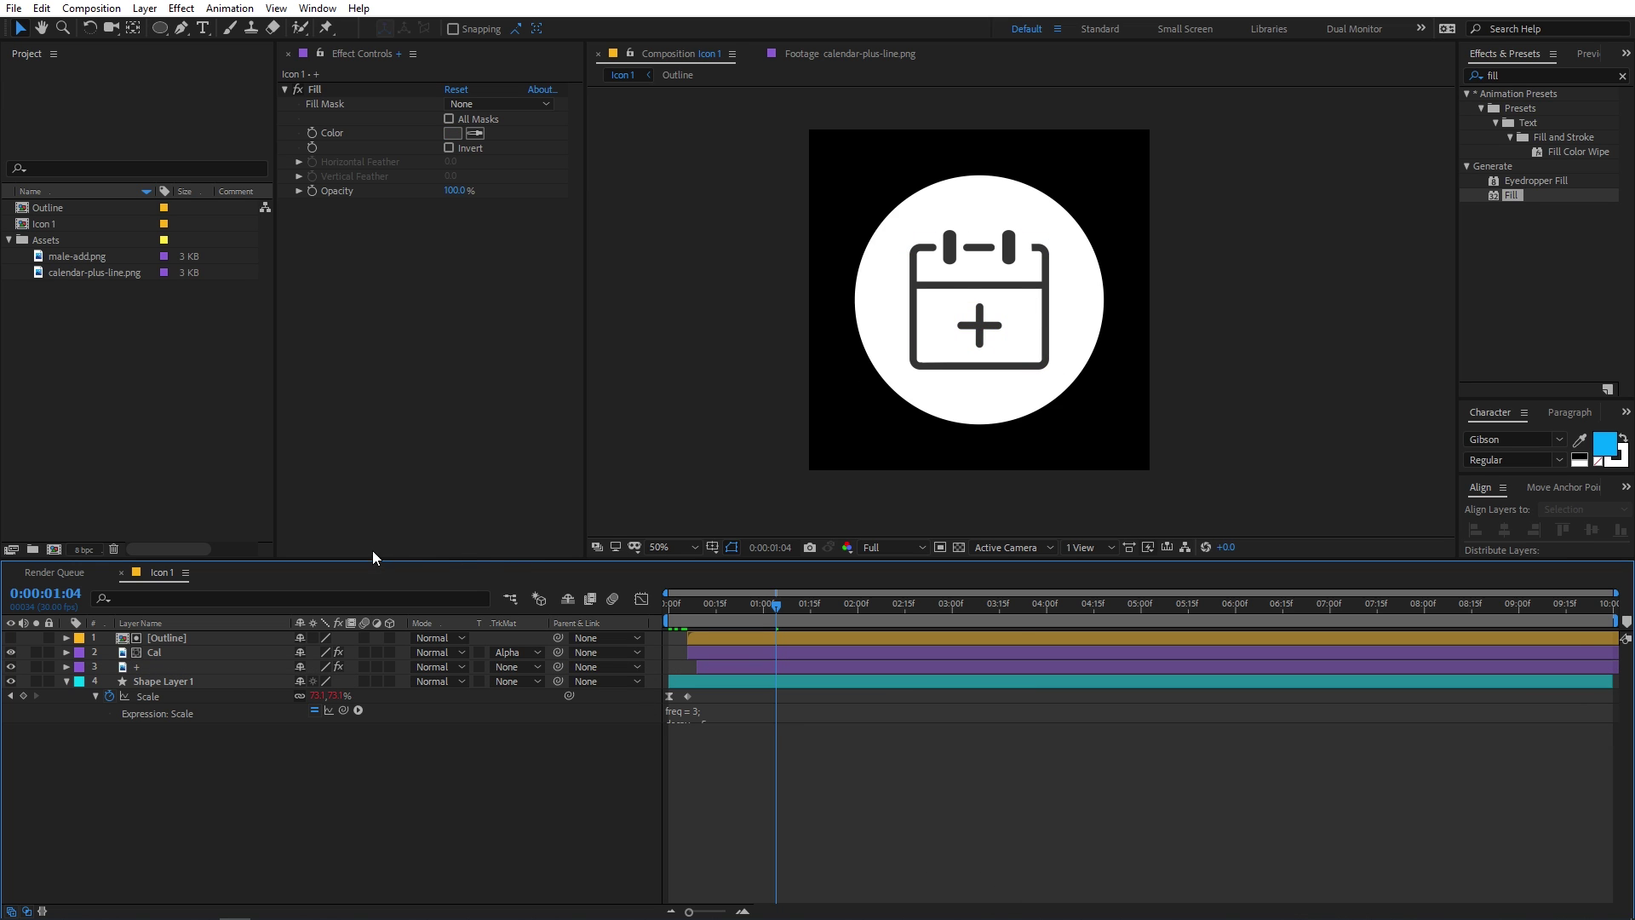
Step: Create a new 'Animation' comp at 1920×1080, add Icon 1 as a layer, and preview
click(91, 8)
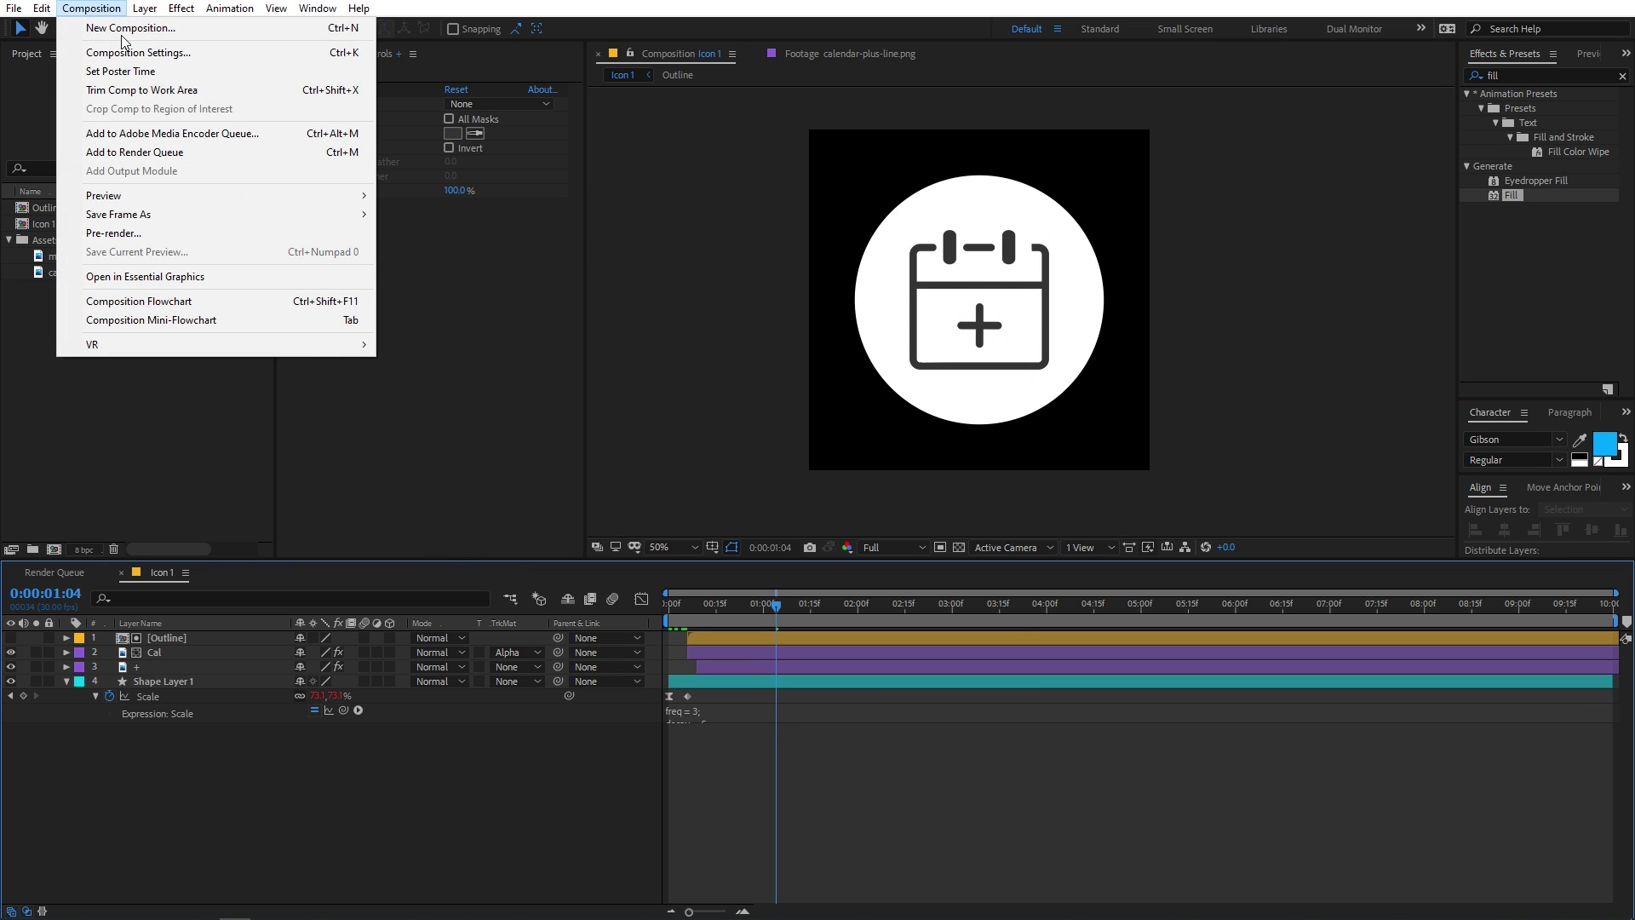
click(102, 48)
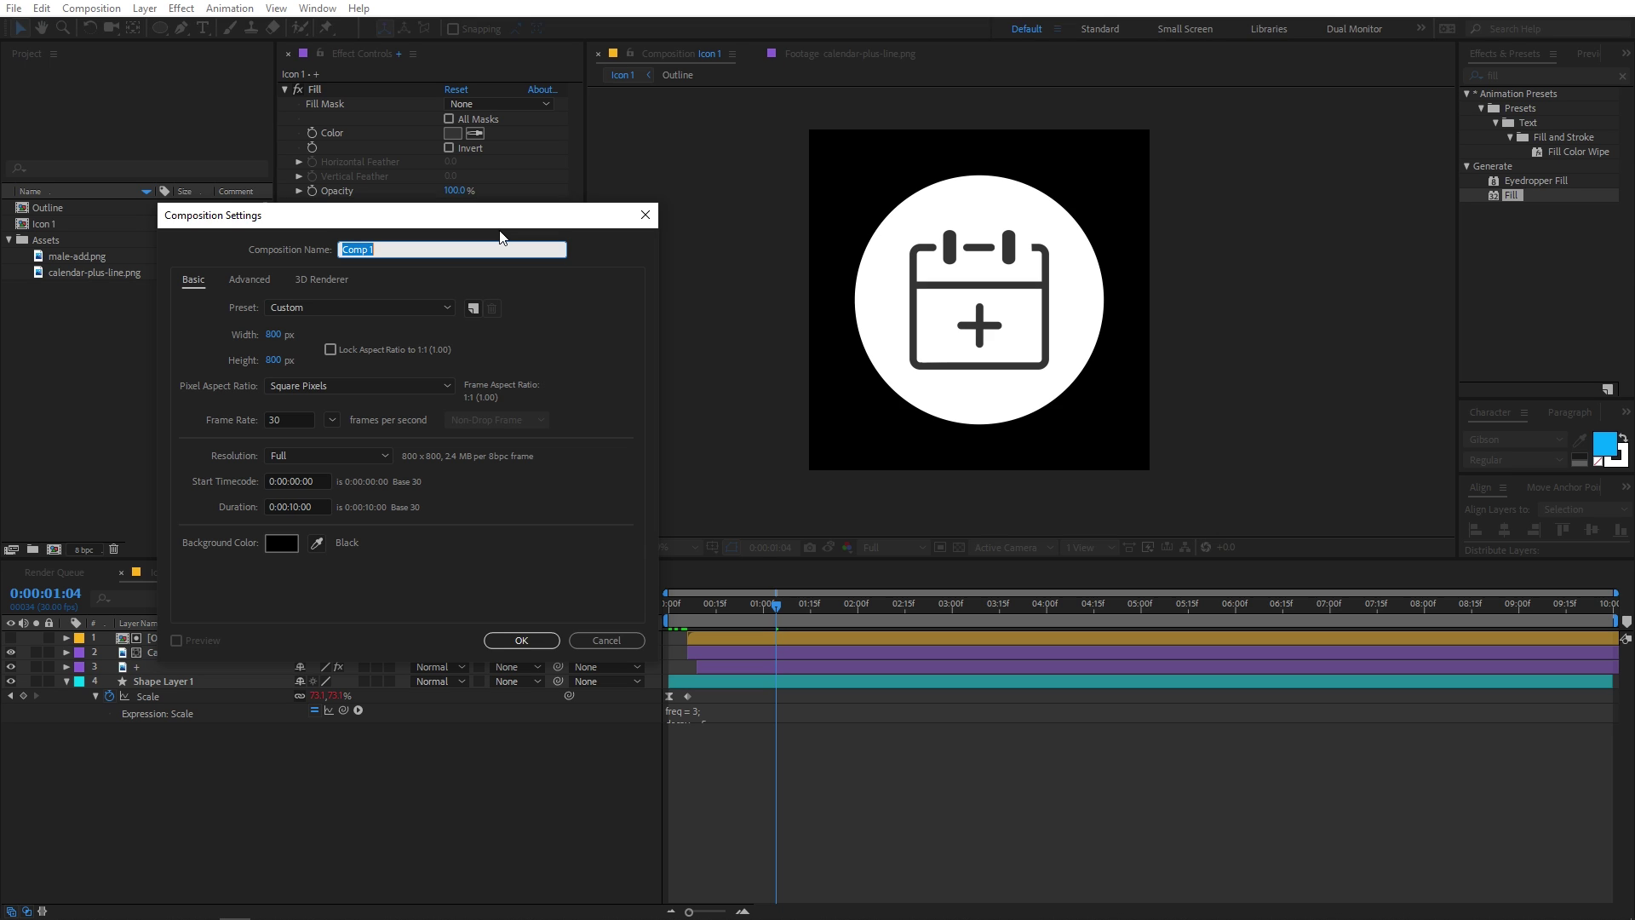
text(Animation)
click(273, 335)
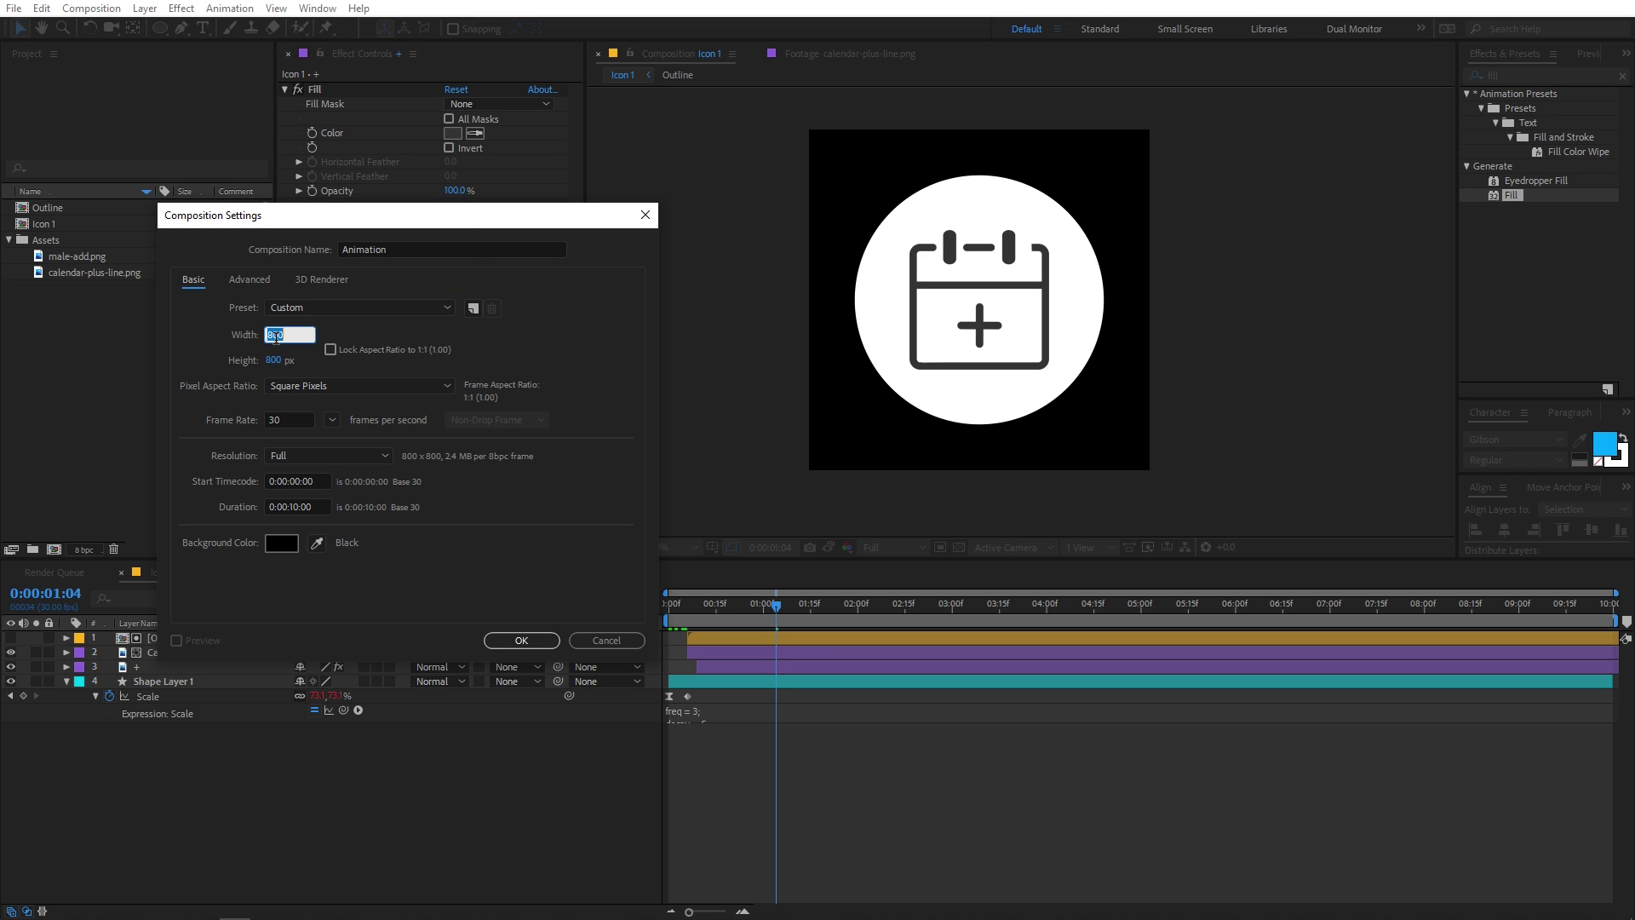
text(1920)
key(Tab)
text(1080)
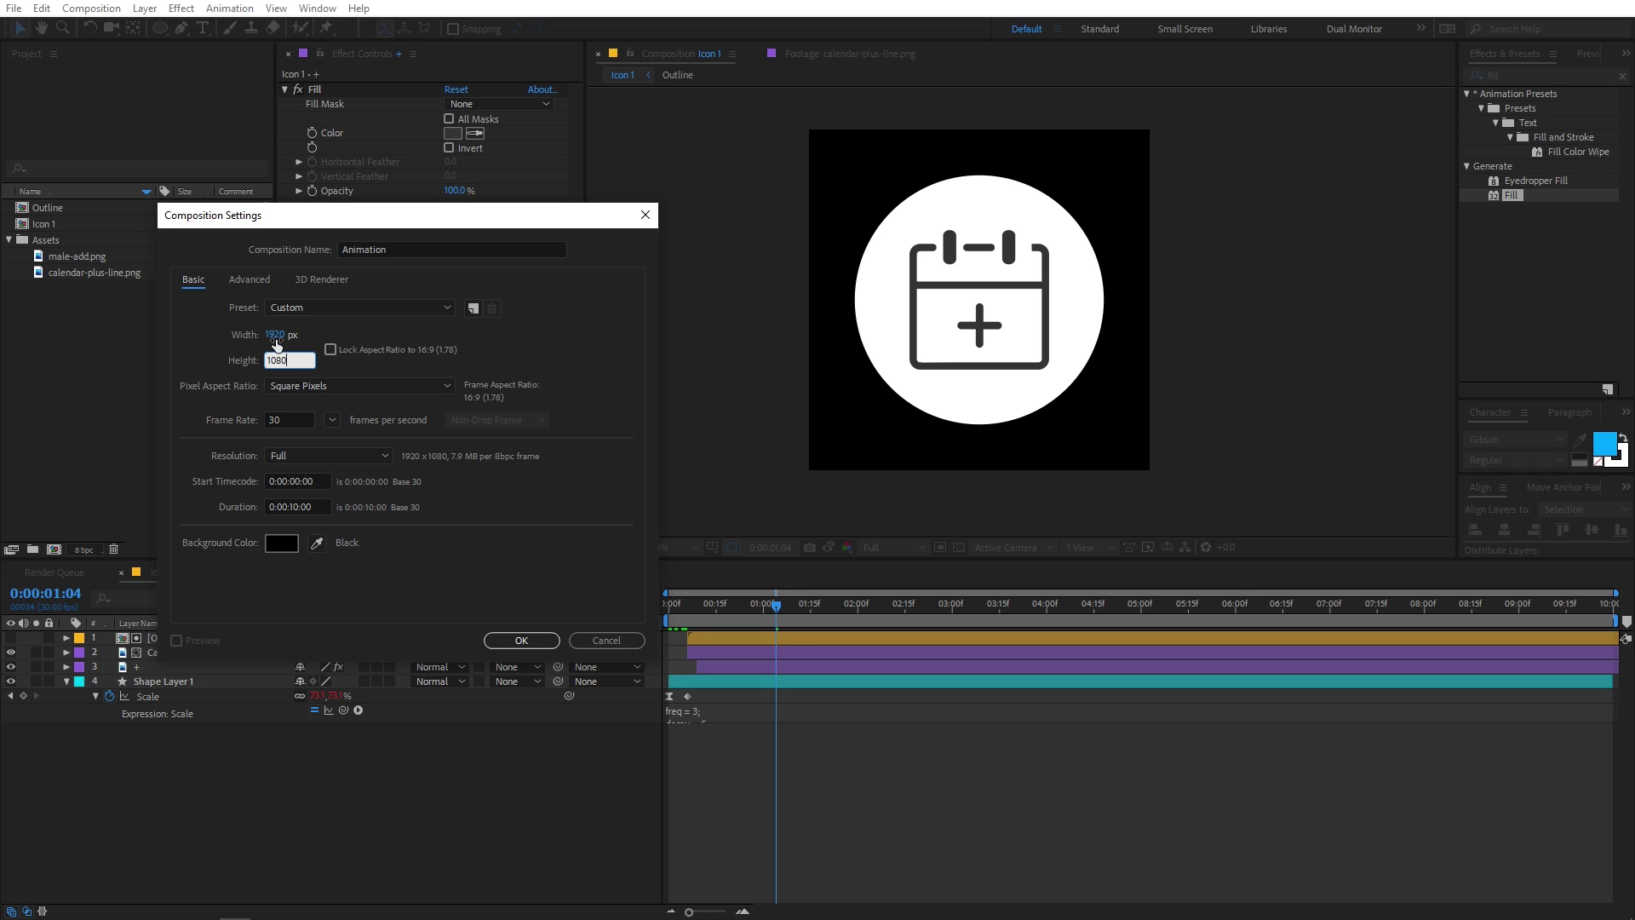
click(524, 638)
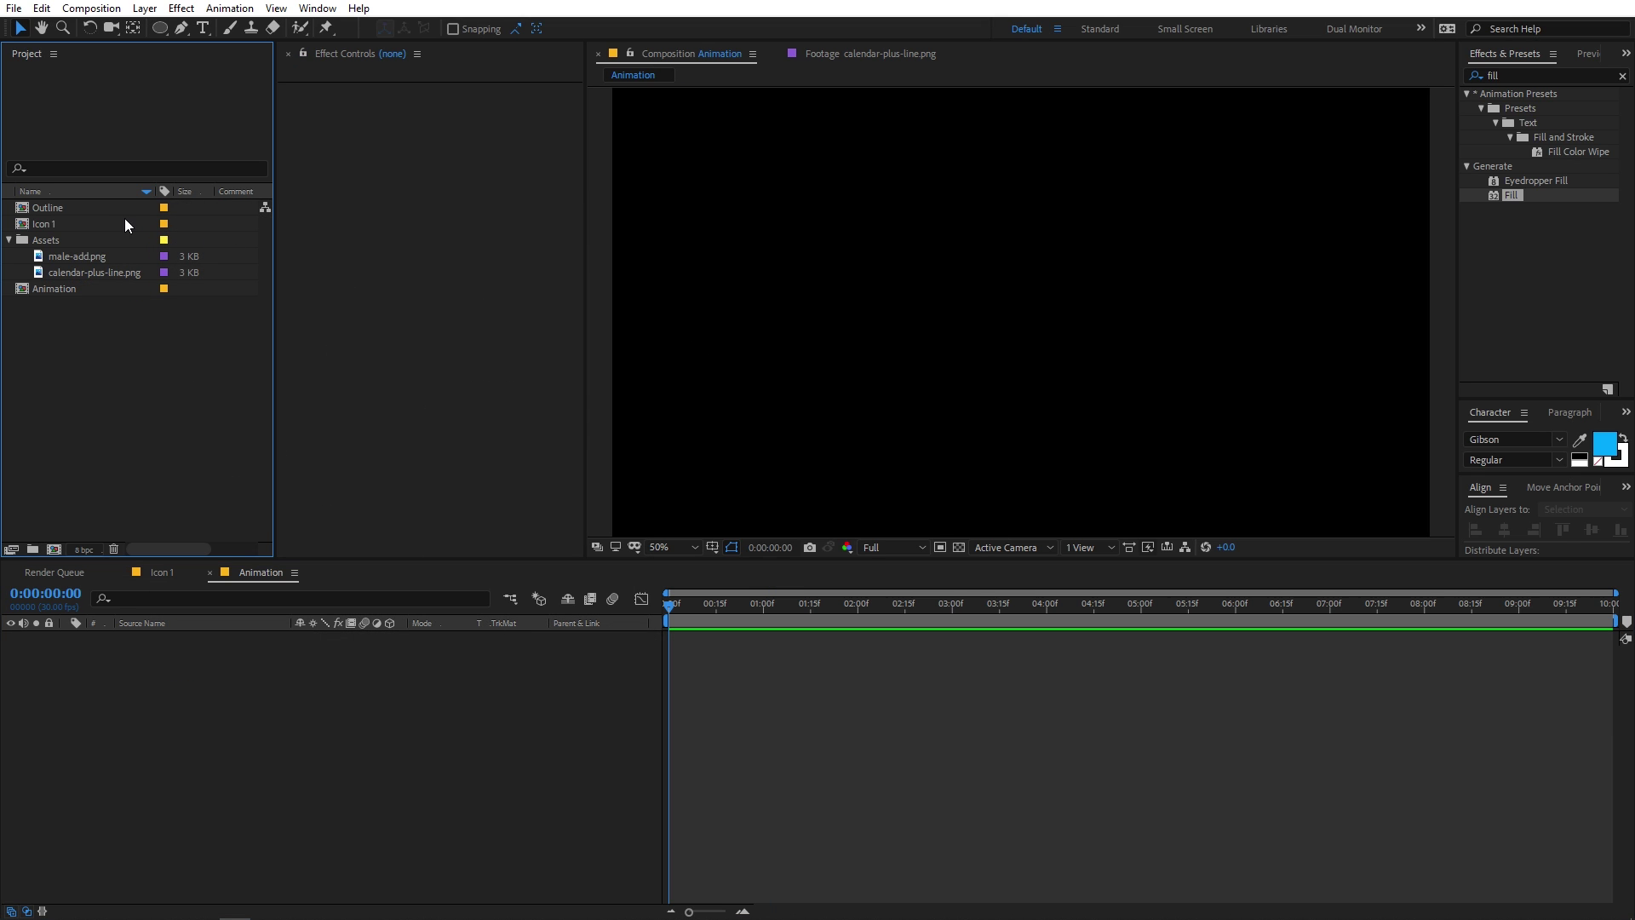
drag(59, 223, 264, 692)
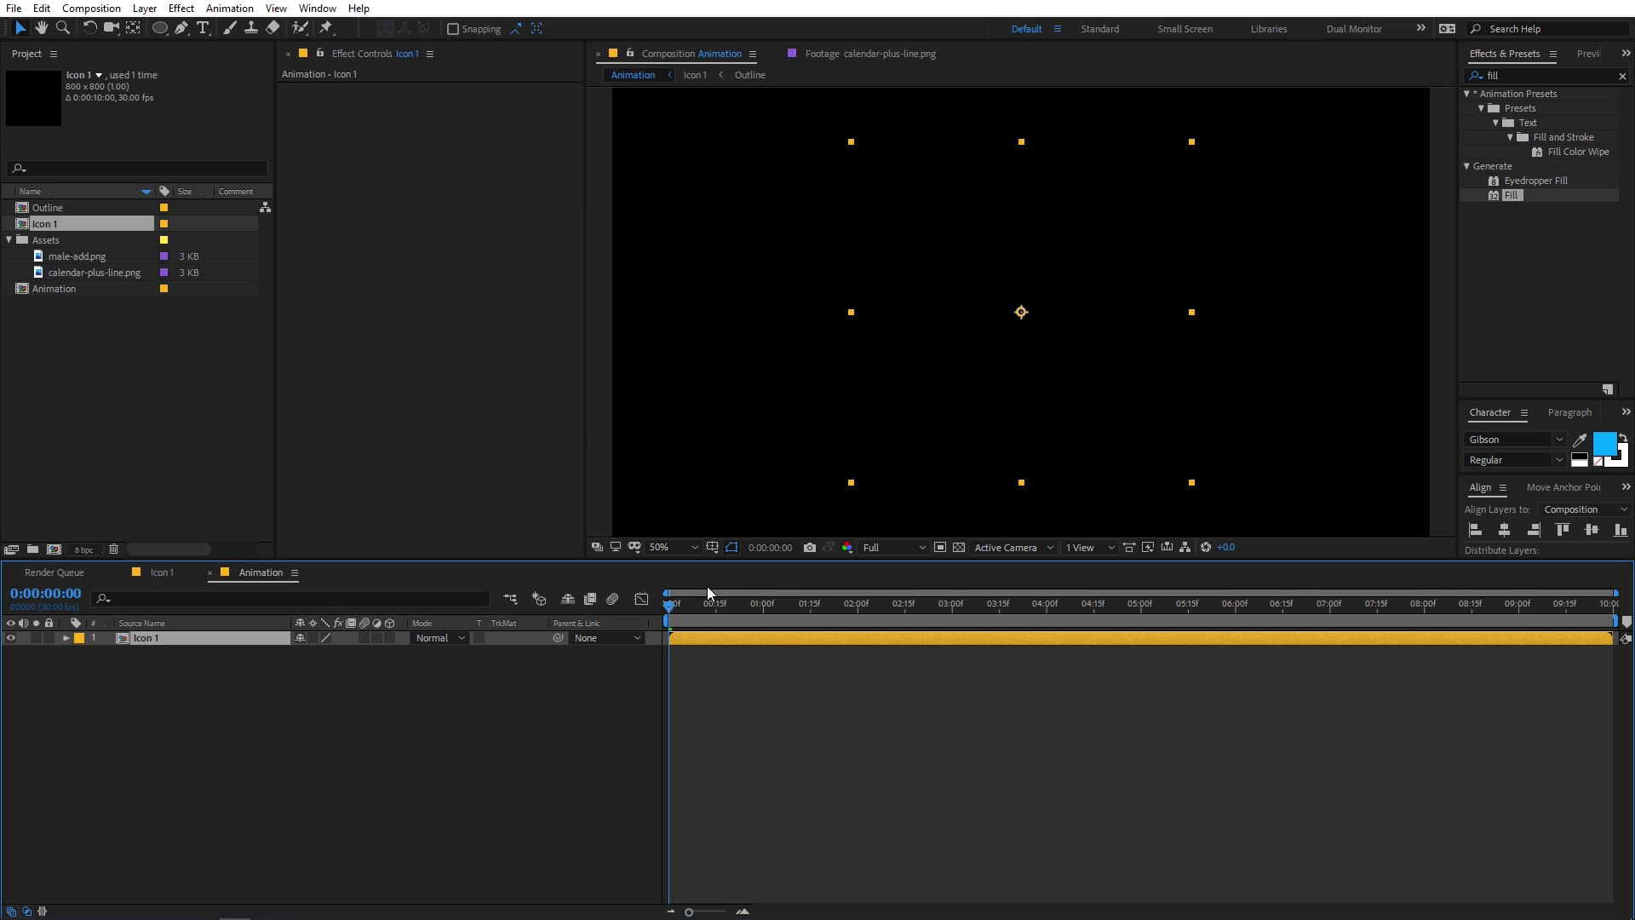
key(space)
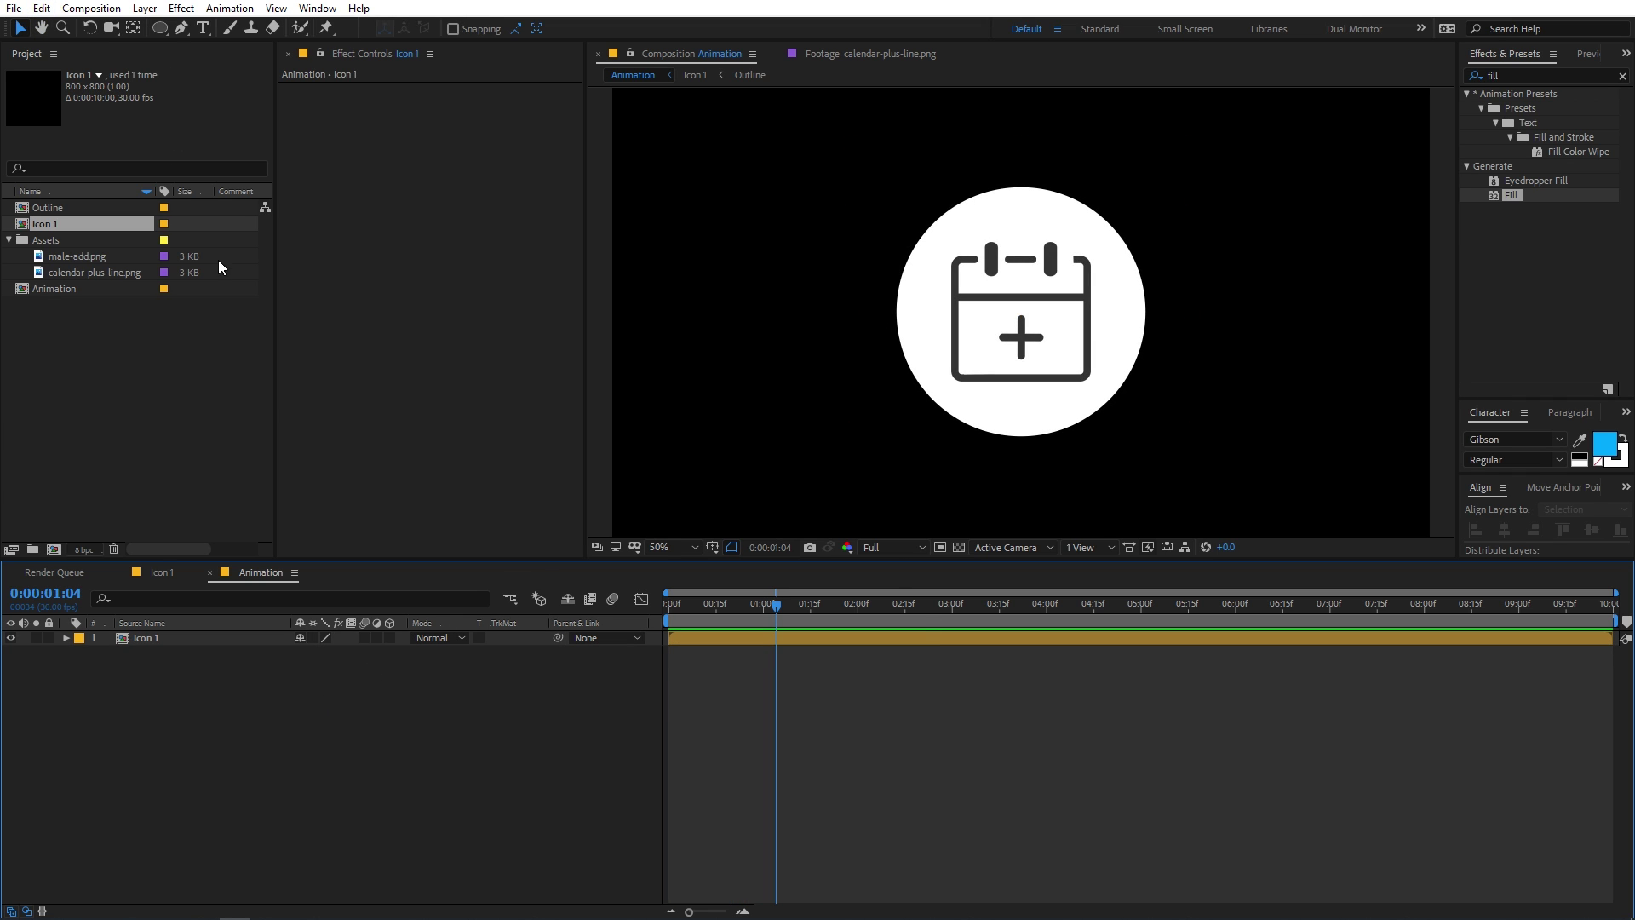
Step: Create a new solid and set its colour to cyan, starting from hex 0FADFF
click(144, 8)
mouse_move(171, 28)
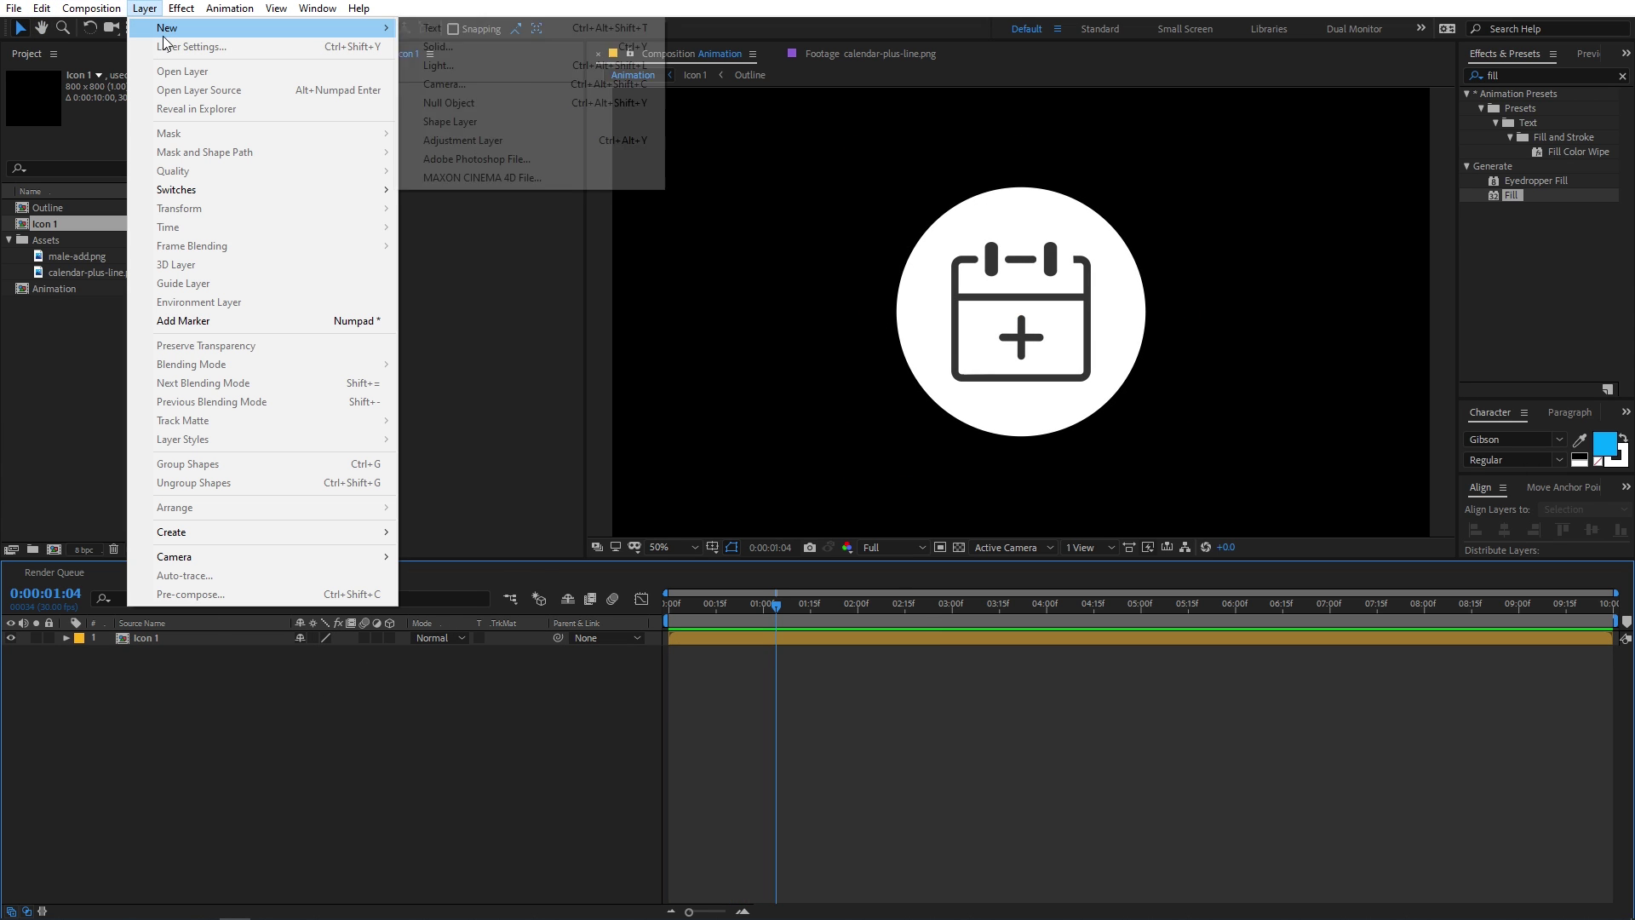
click(436, 46)
click(194, 298)
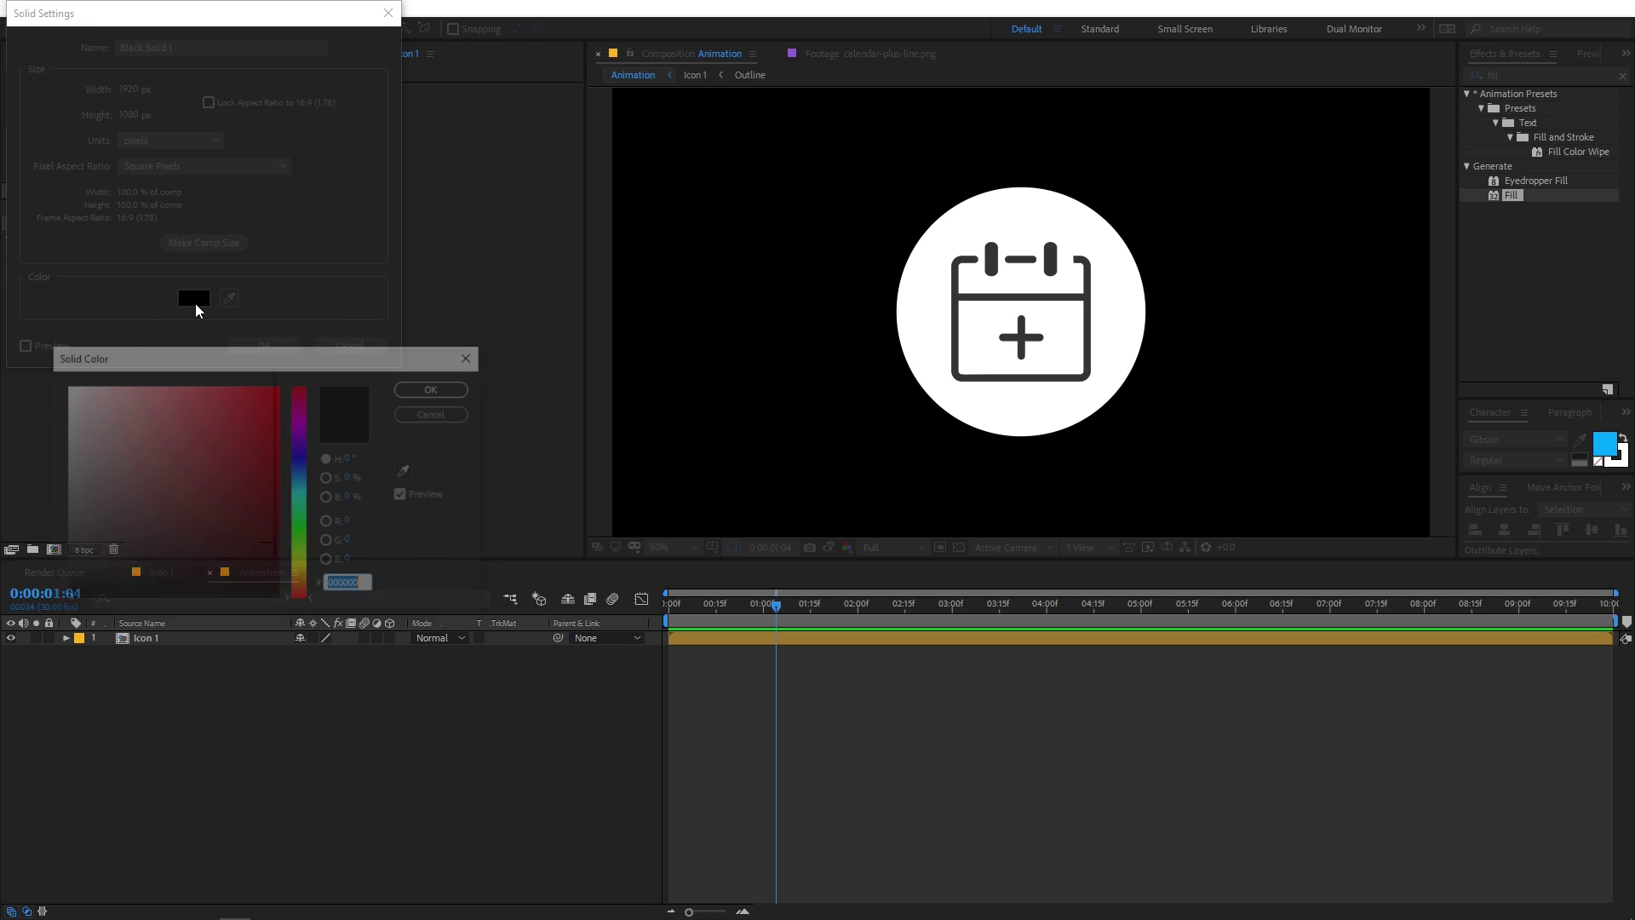
text(0FADFF)
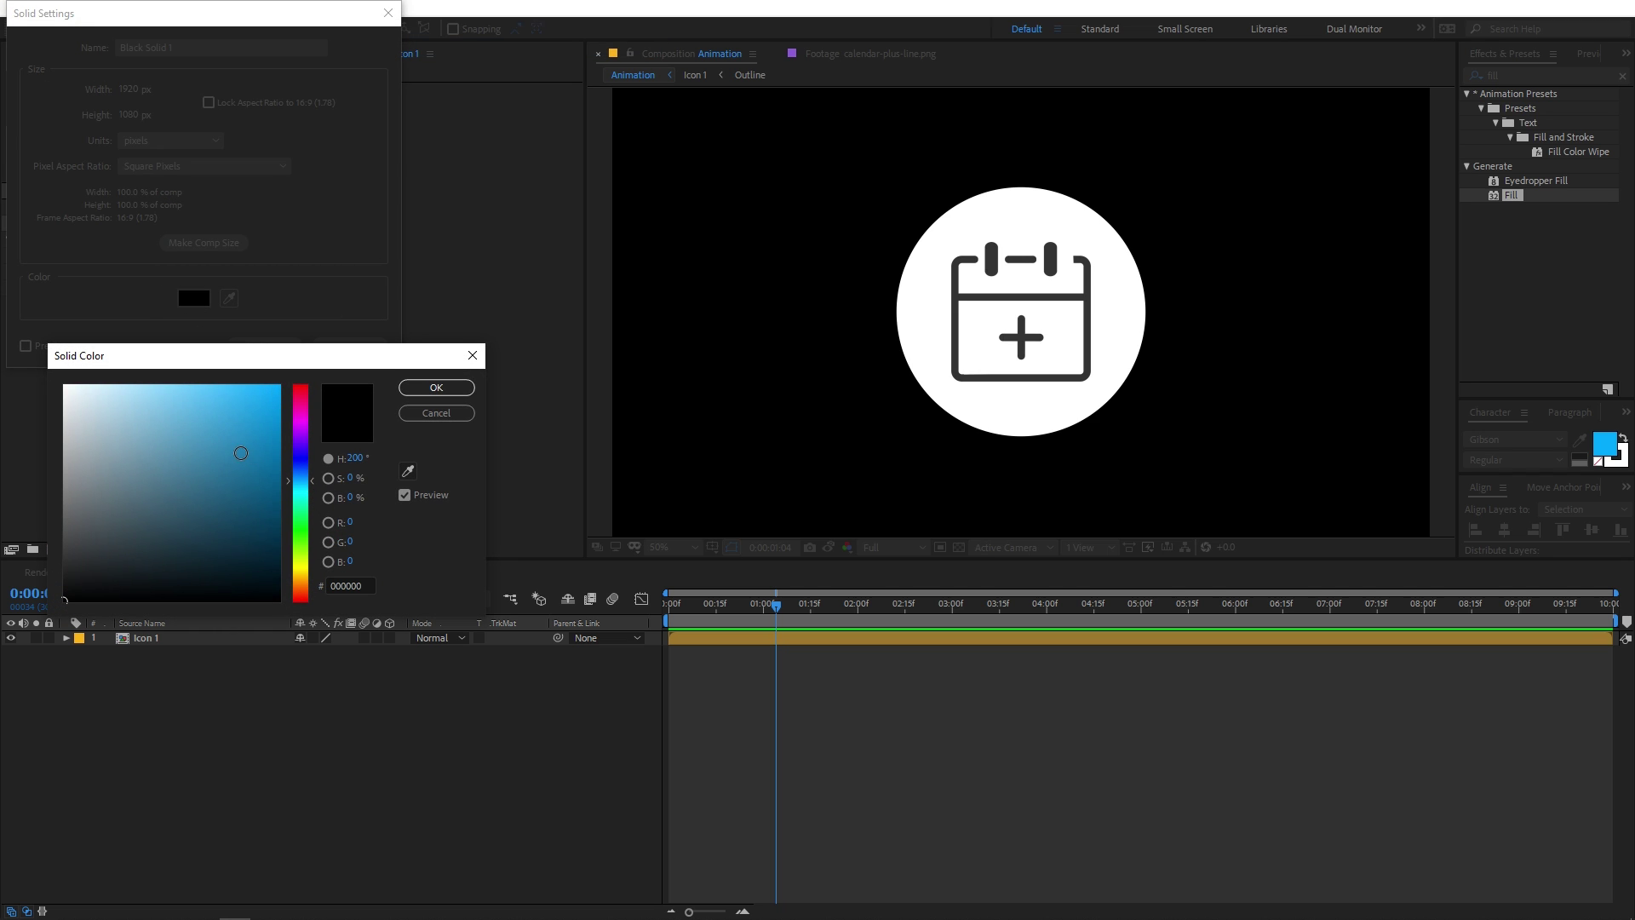
drag(301, 464, 310, 483)
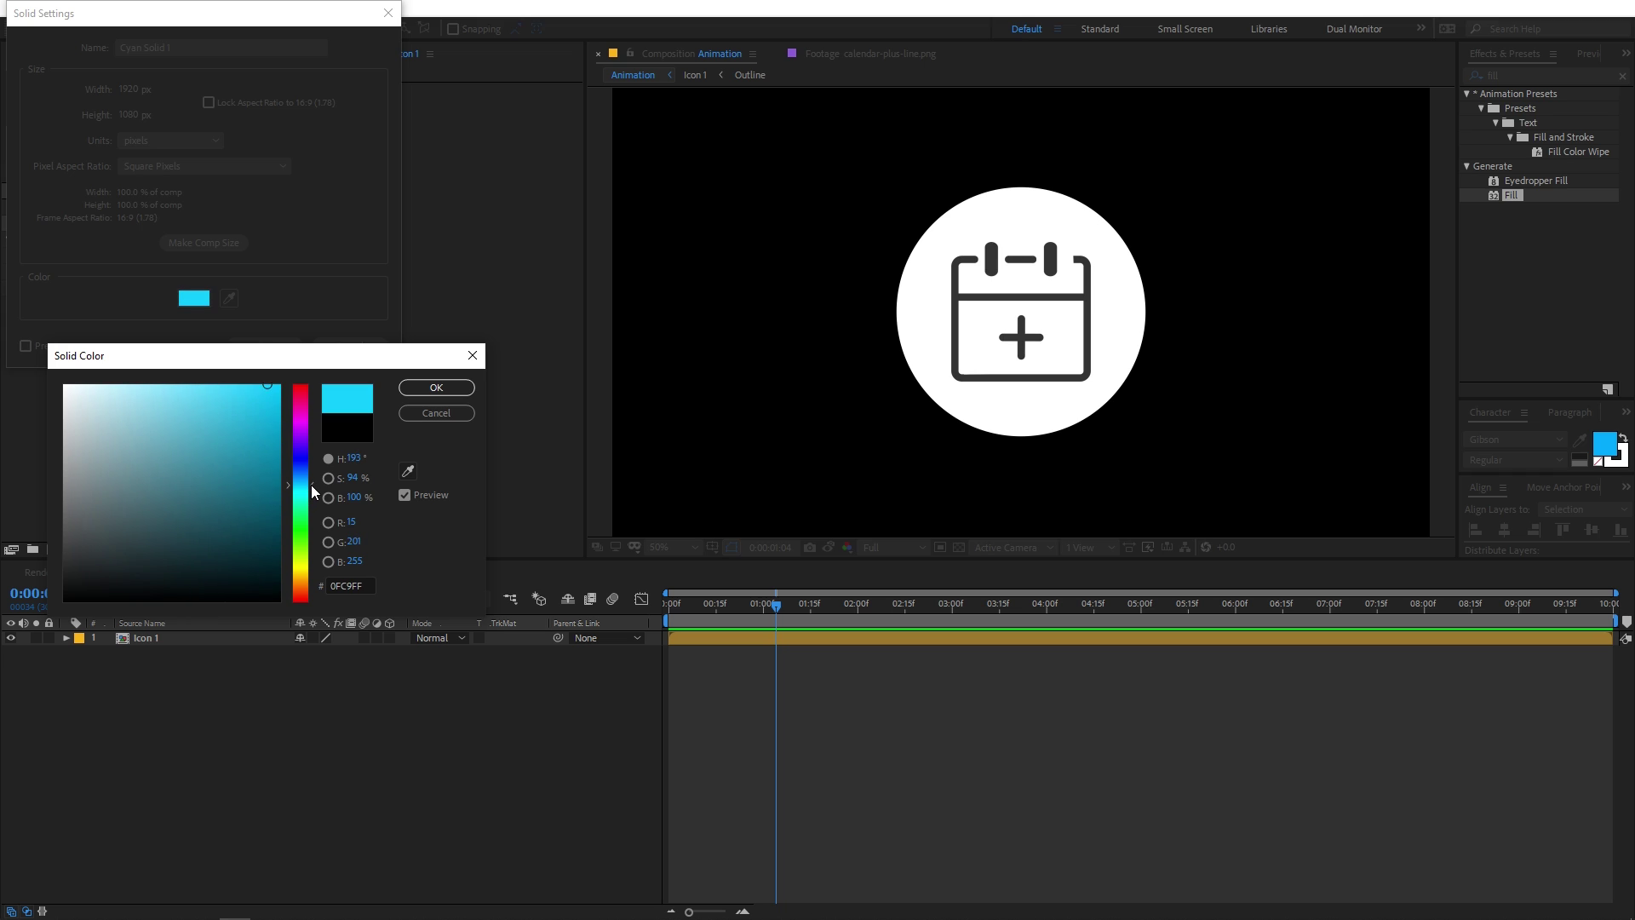
click(443, 387)
Step: Add the cyan solid and place it behind Icon 1, then preview
click(278, 347)
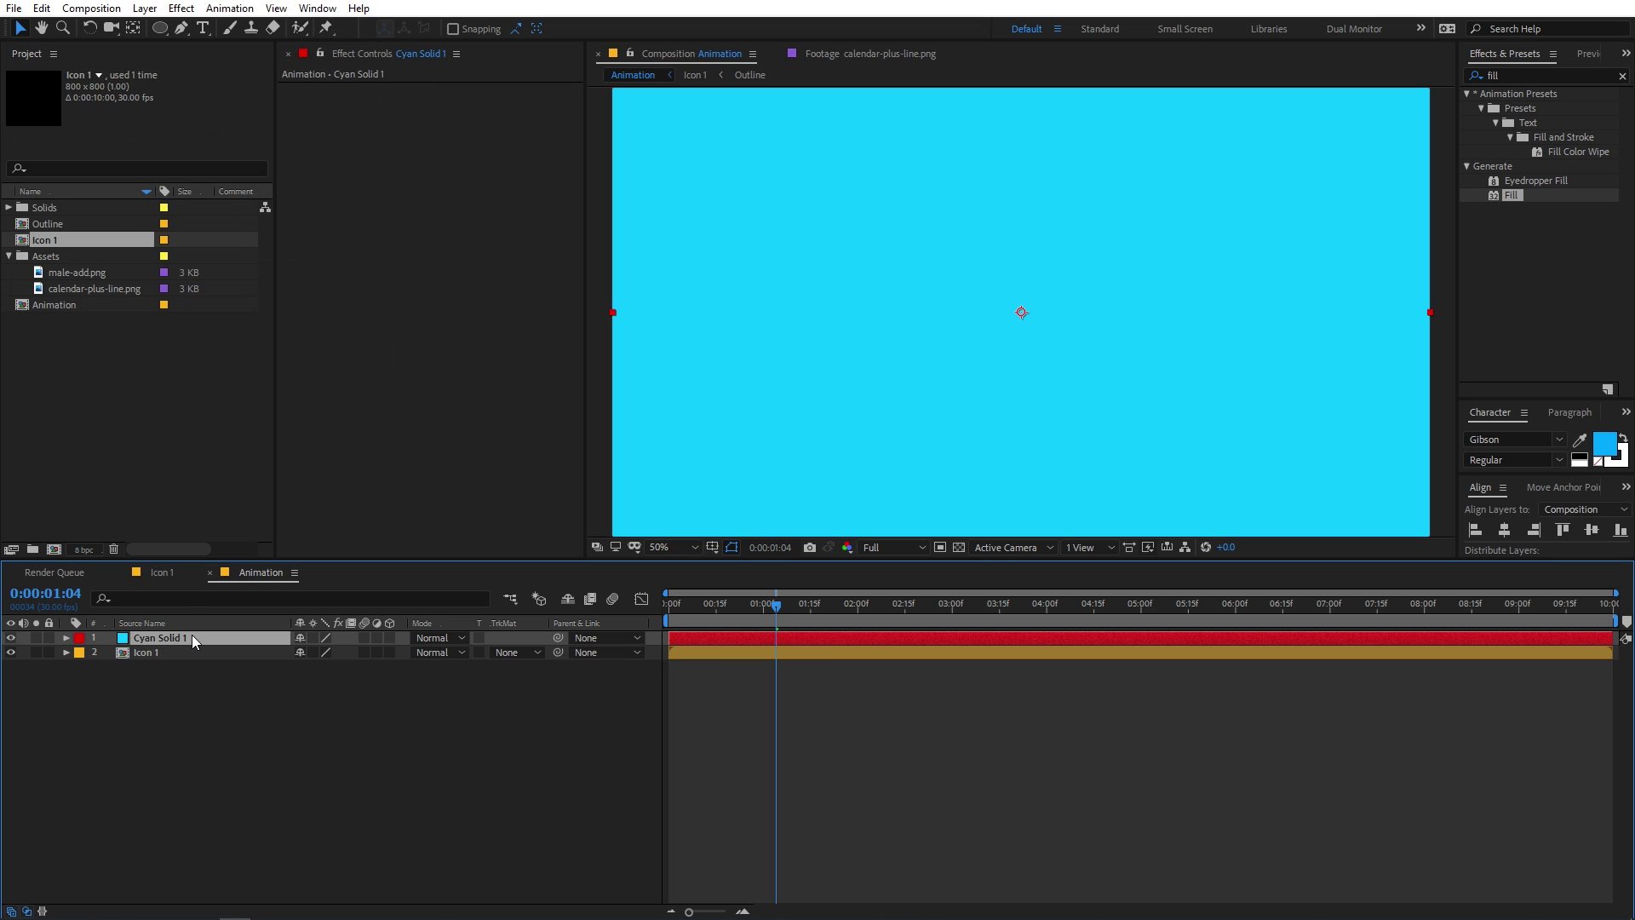
drag(192, 638, 192, 677)
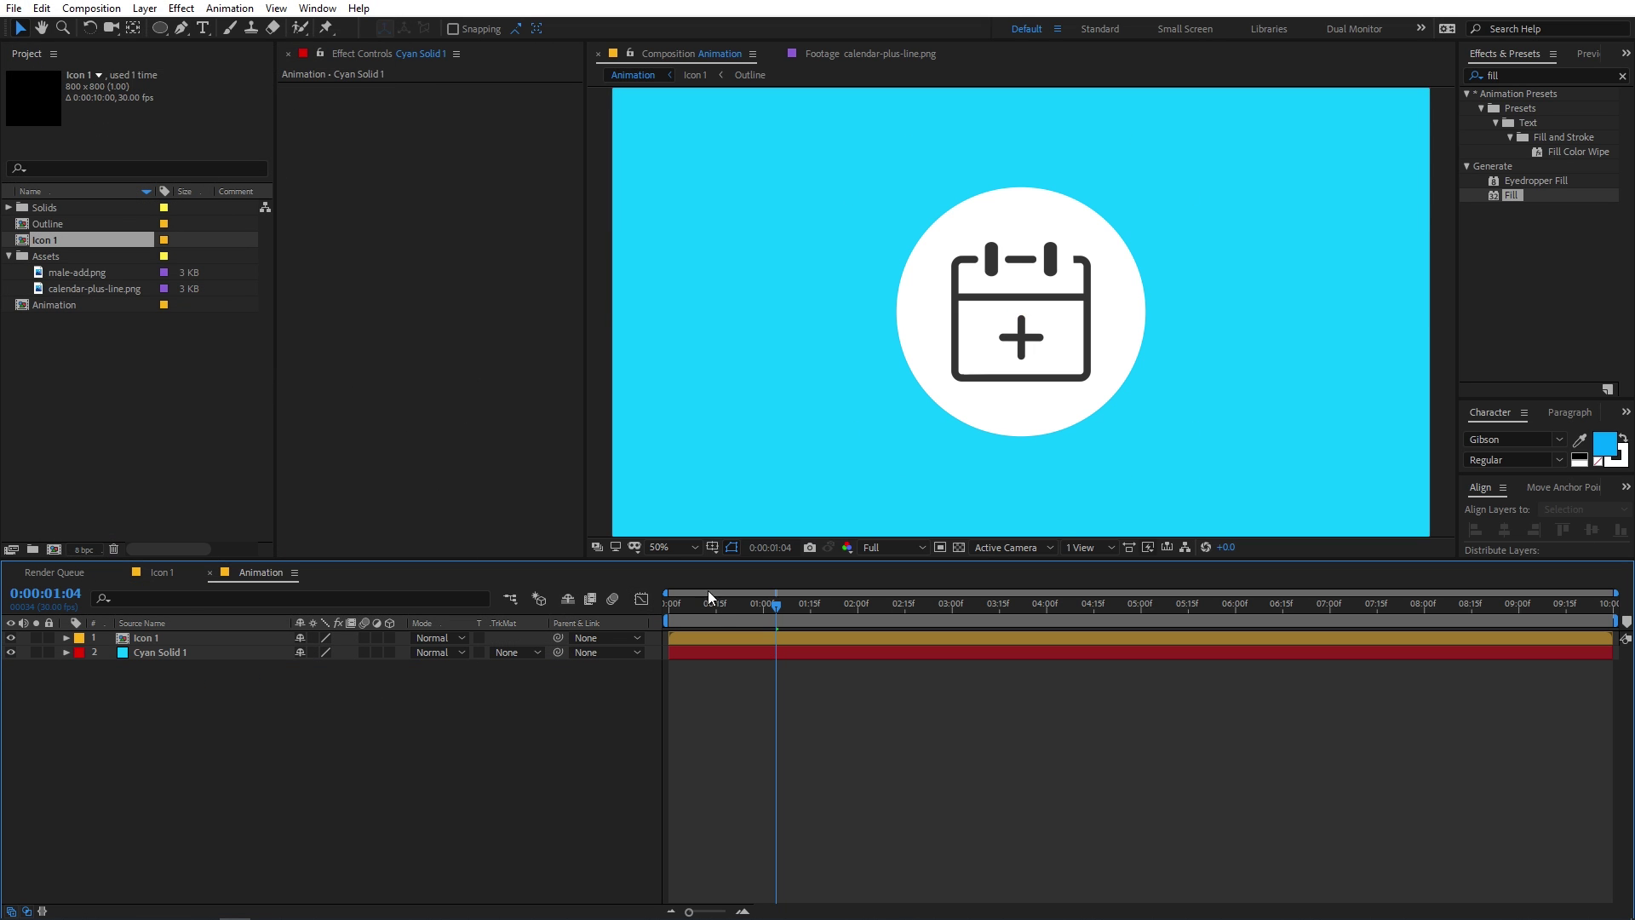
key(space)
scroll(926, 342, down, 2)
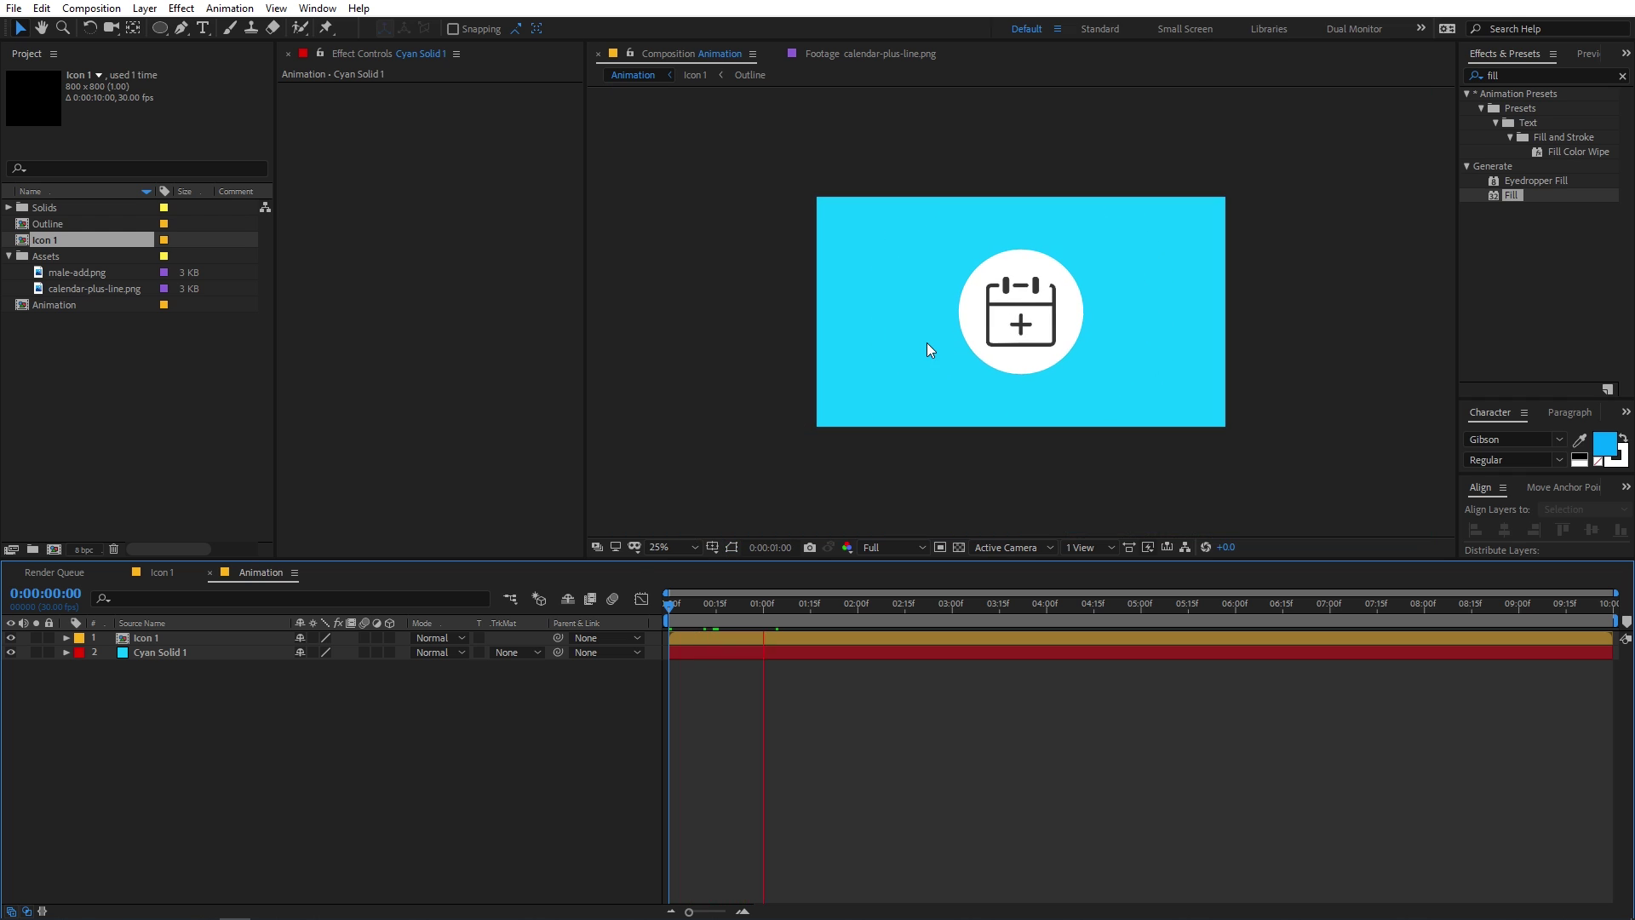
scroll(927, 342, up, 2)
Step: Scale the Icon 1 layer down to 79.7%
click(729, 637)
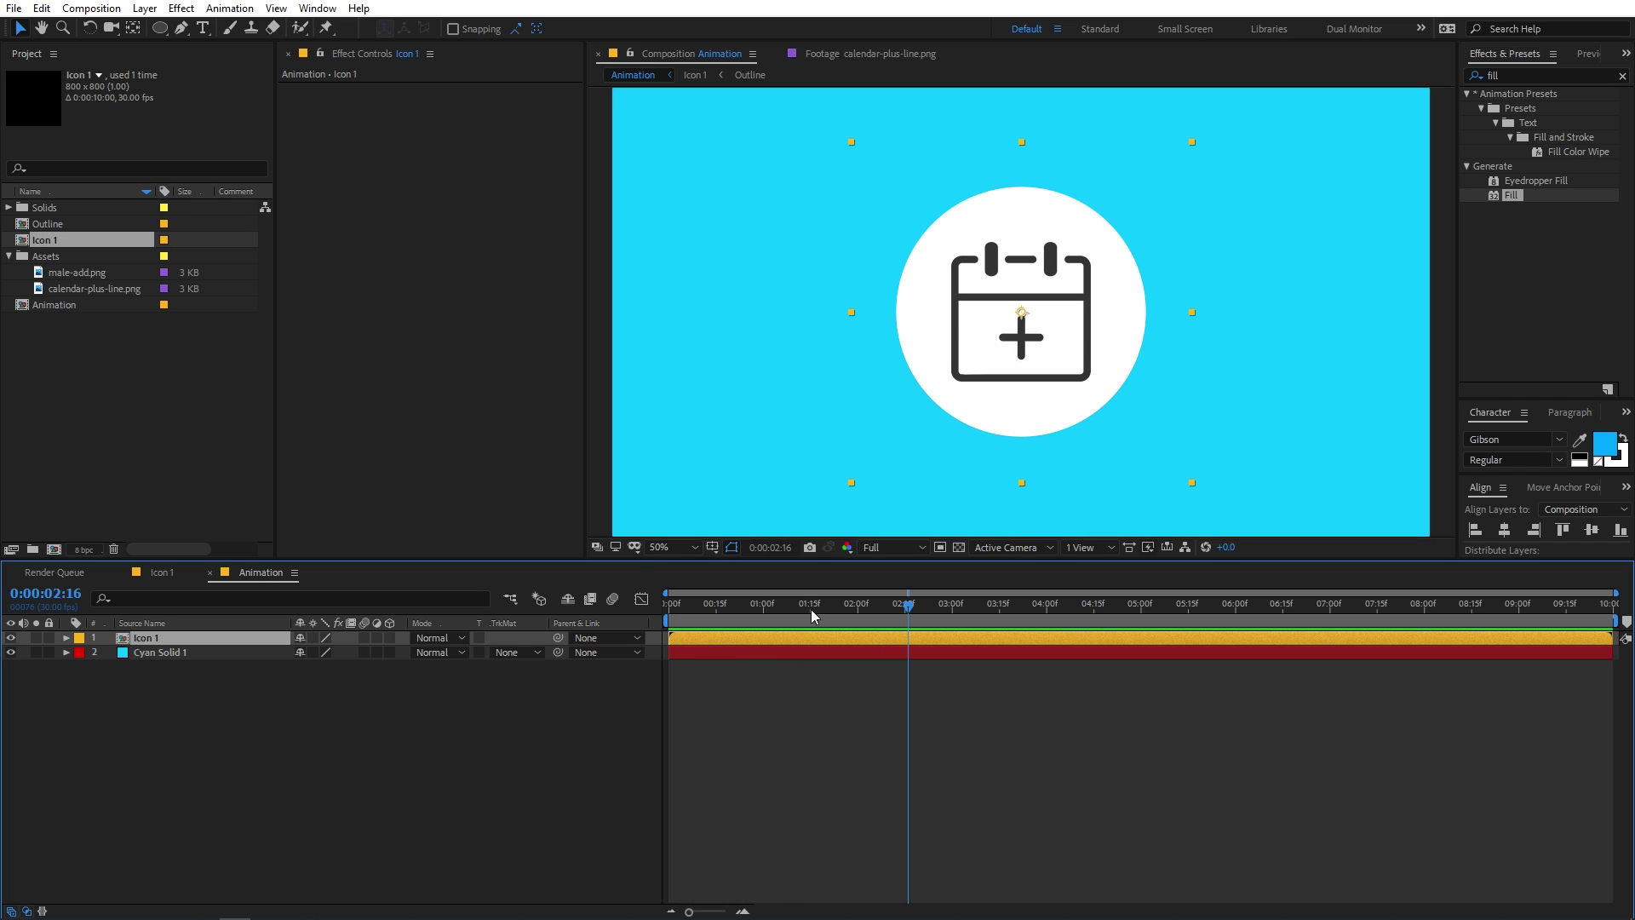
drag(810, 610, 727, 621)
key(s)
drag(315, 652, 298, 652)
click(769, 789)
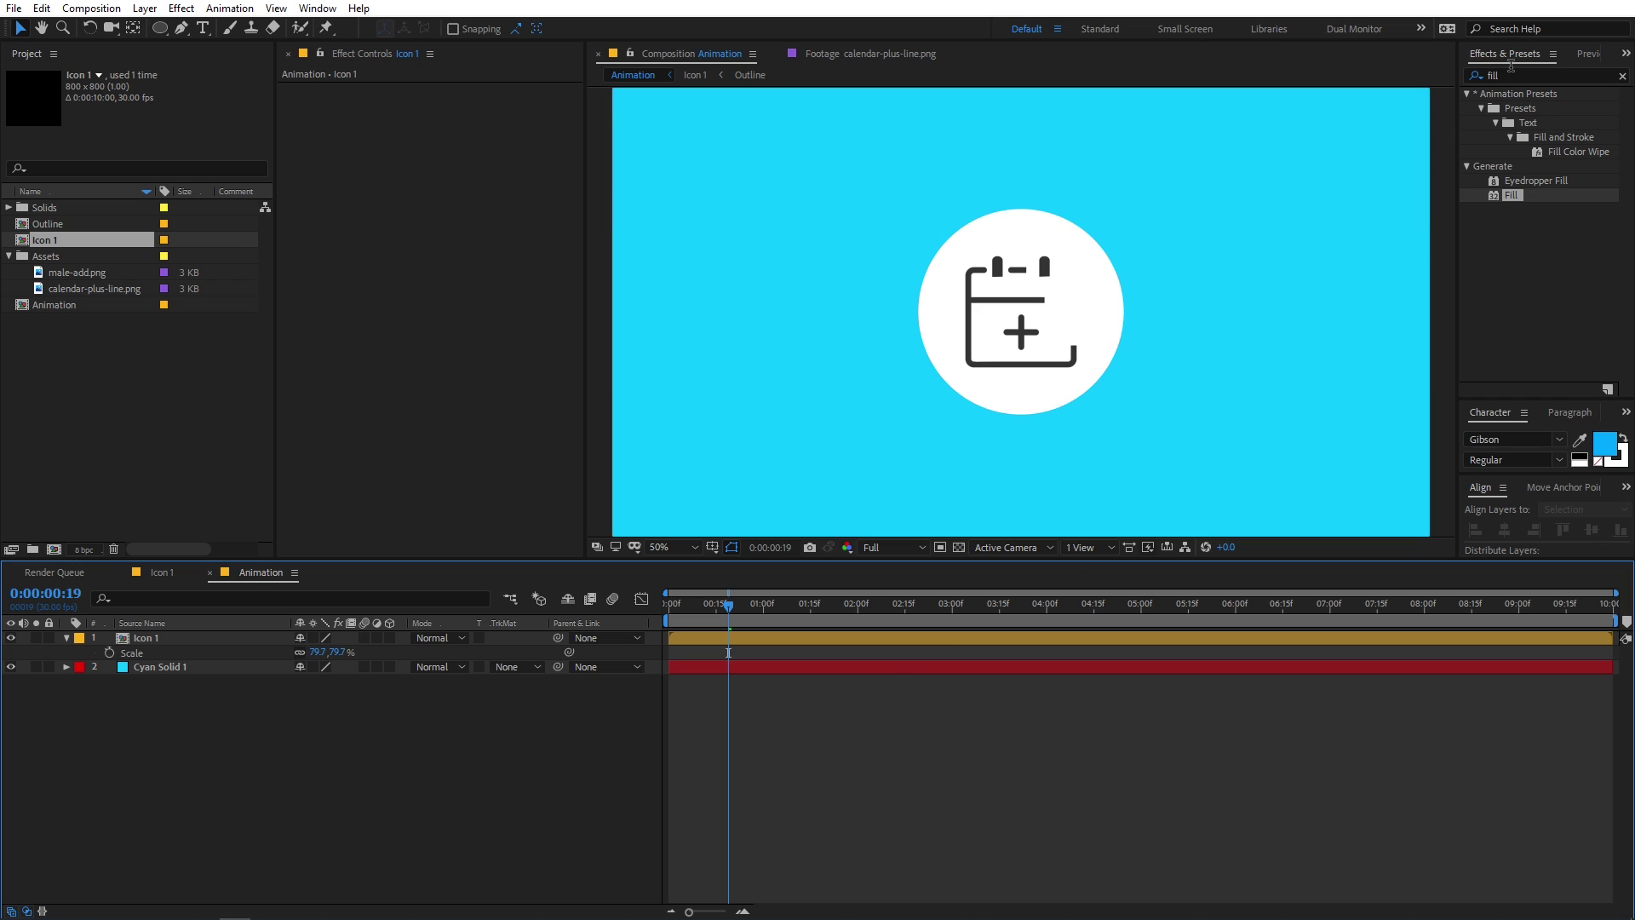
Step: Search Effects & Presets for 'drop' and apply Drop Shadow to Icon 1
drag(1511, 195, 1353, 102)
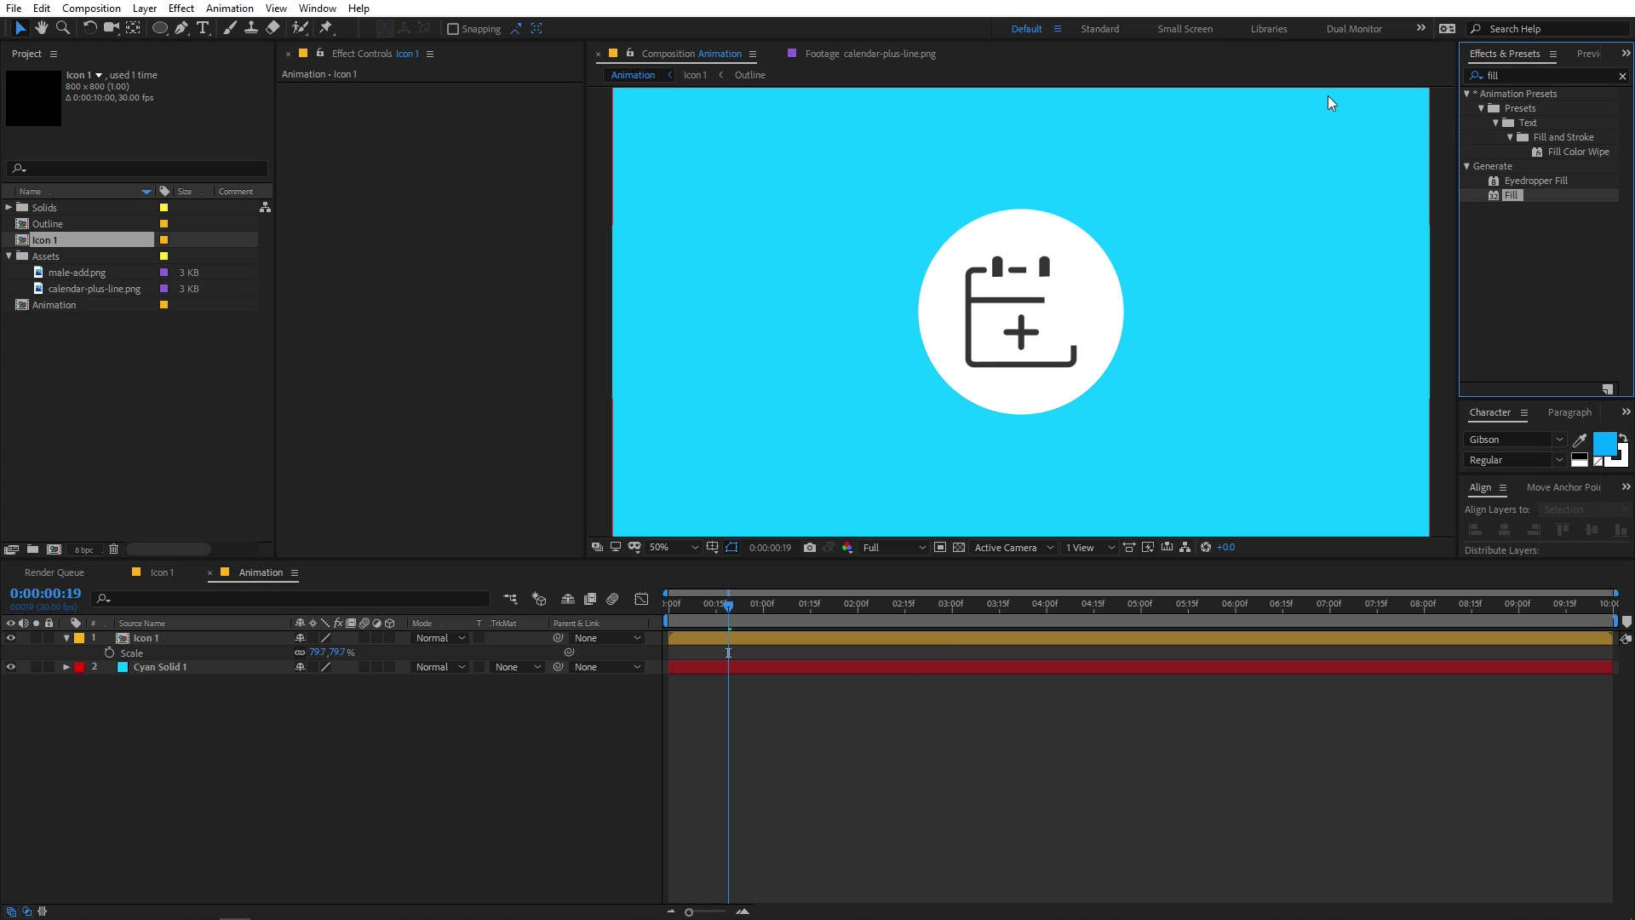
key(ctrl+f)
text(drop)
drag(1573, 280, 1149, 332)
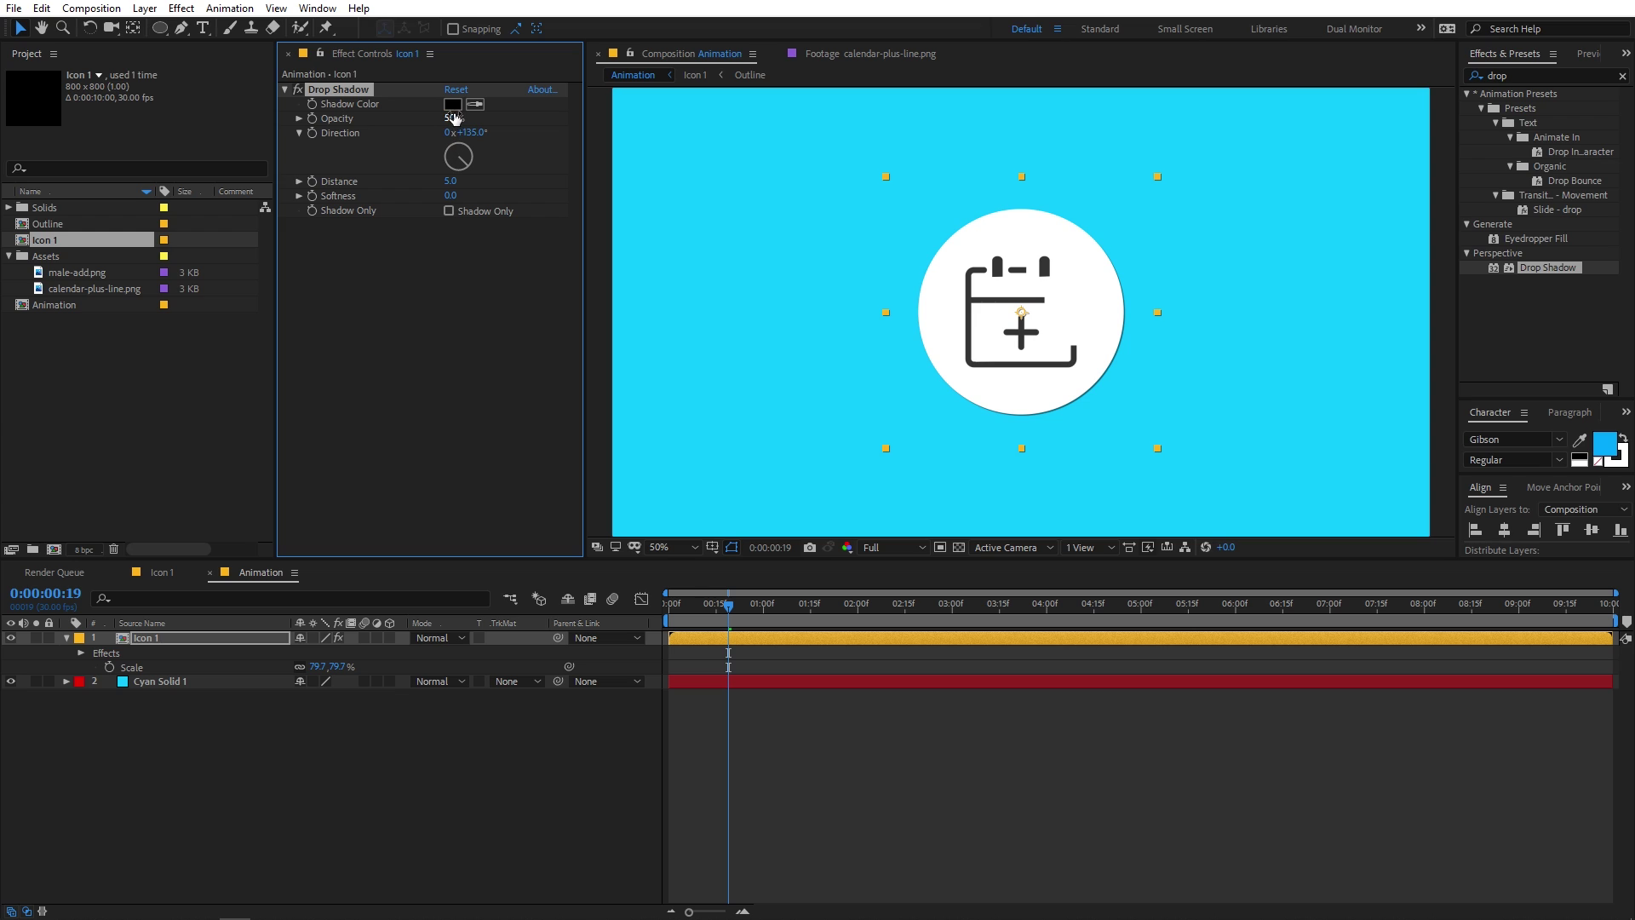
Step: Set Icon 1's Drop Shadow distance to 49 and opacity to 23%, then preview from the start
drag(449, 187, 493, 190)
click(444, 133)
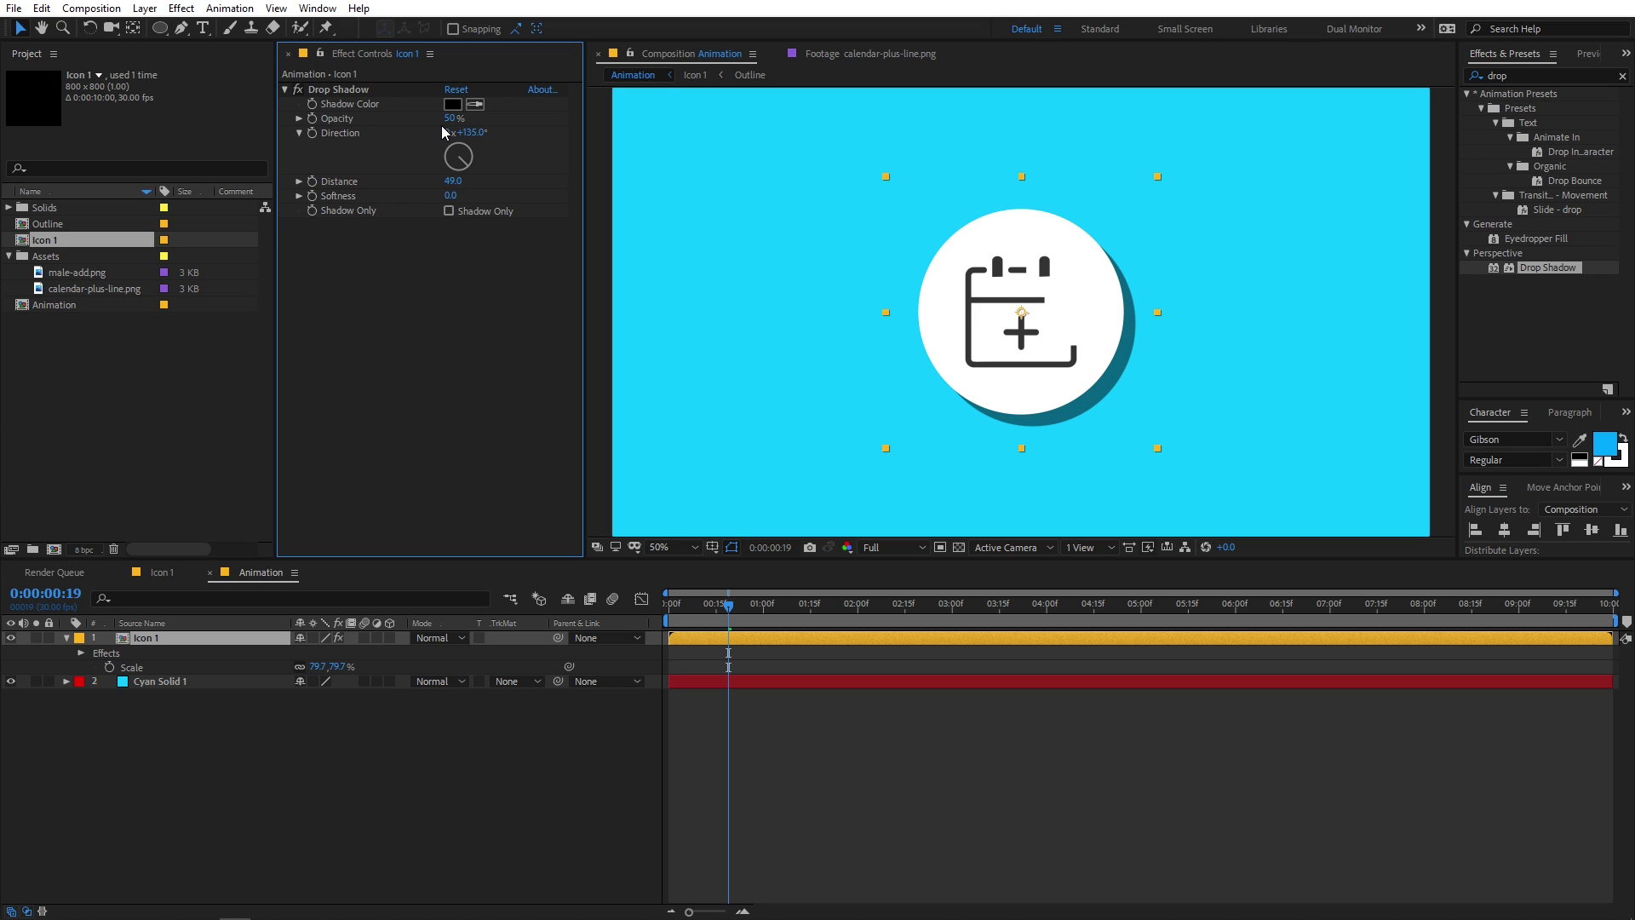
drag(450, 121, 430, 126)
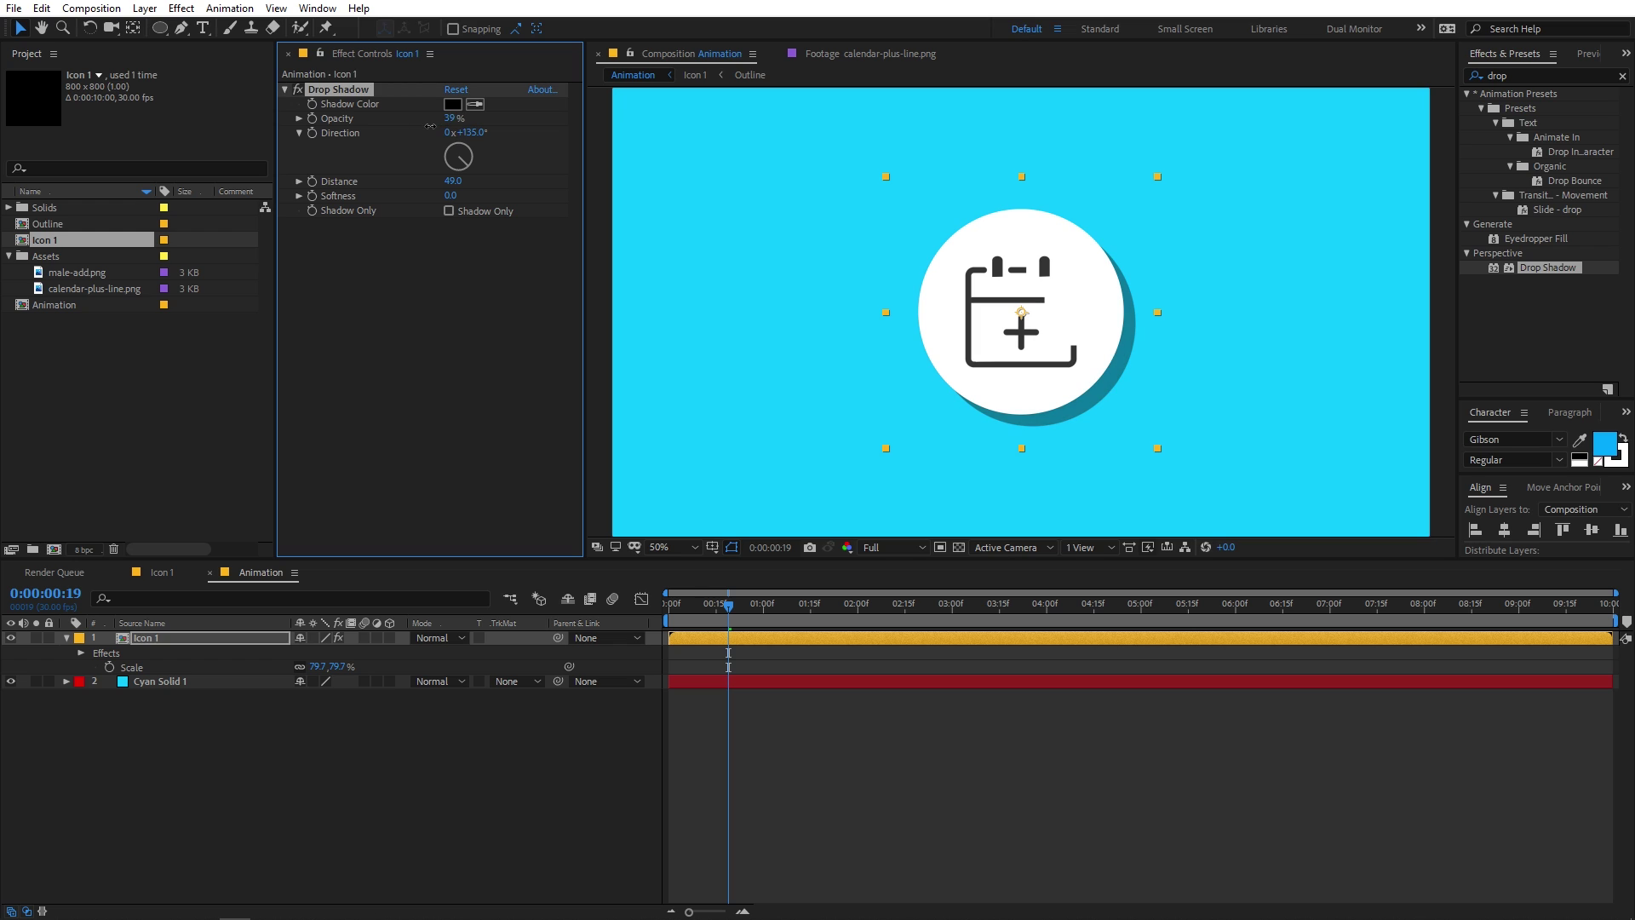
click(833, 737)
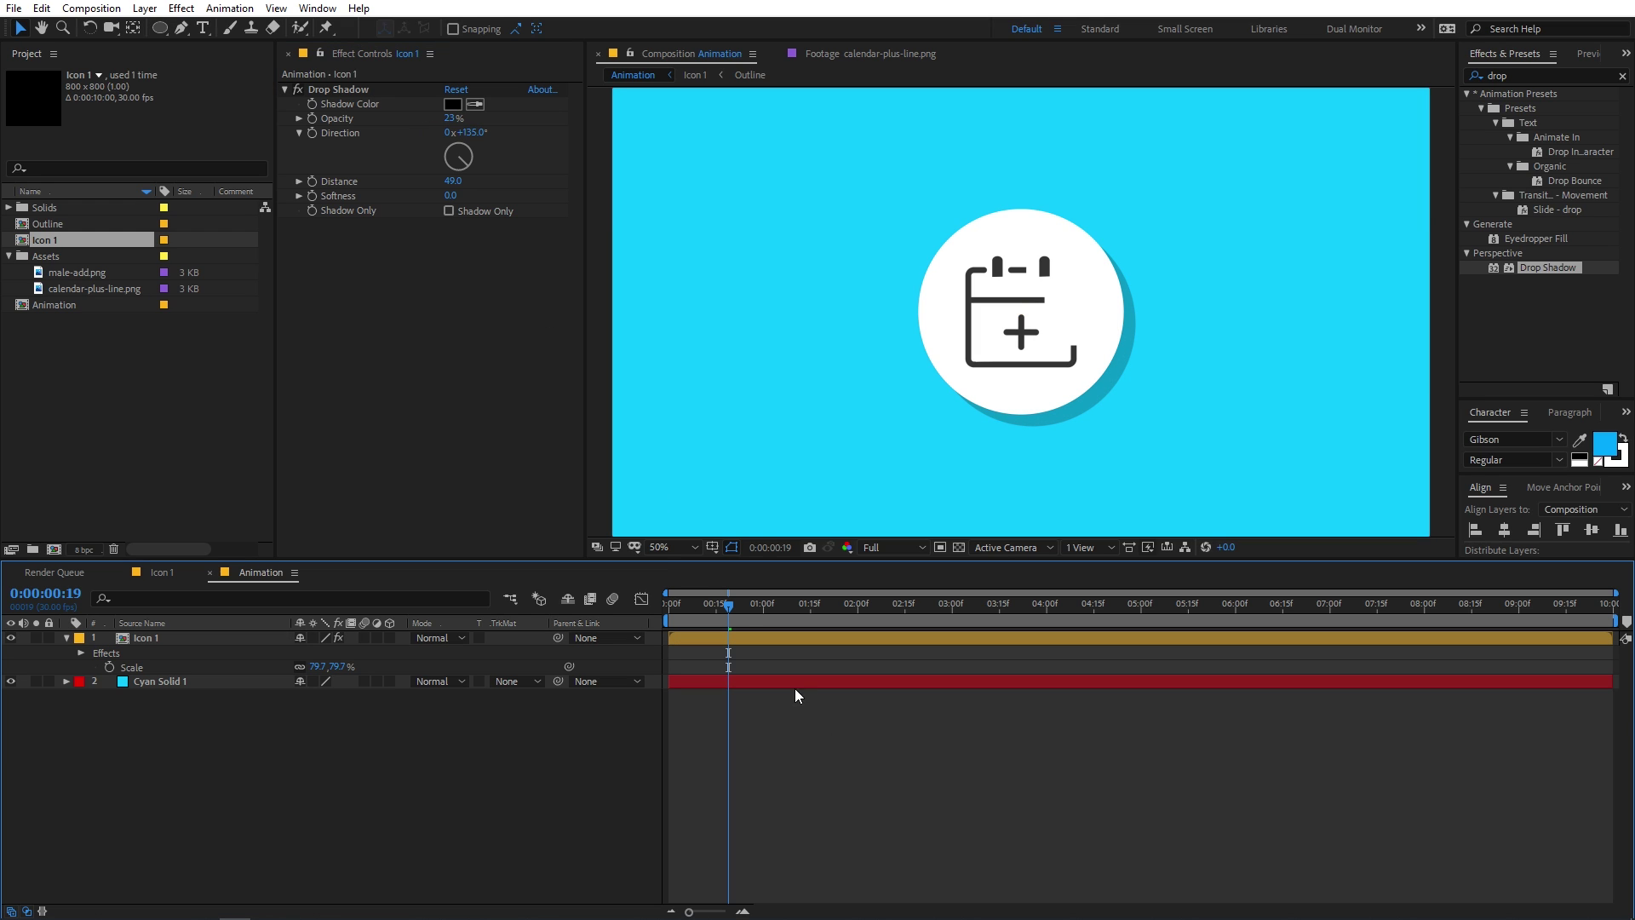
key(Home)
key(space)
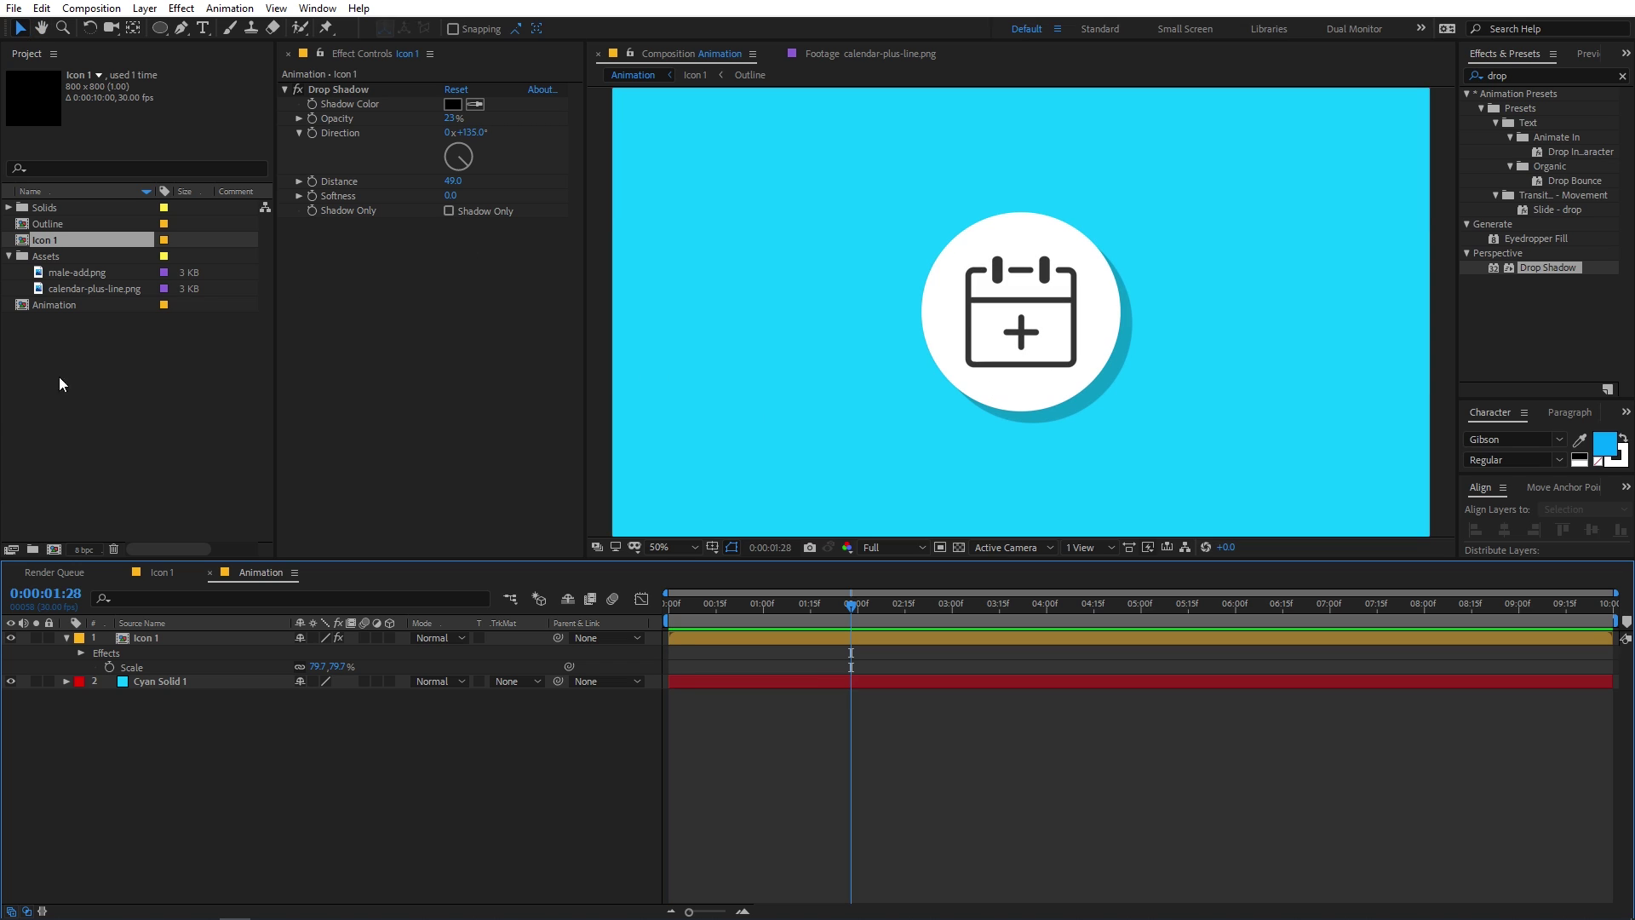
Step: Duplicate the Icon 1 comp in the Project panel to create Icon 2
click(171, 351)
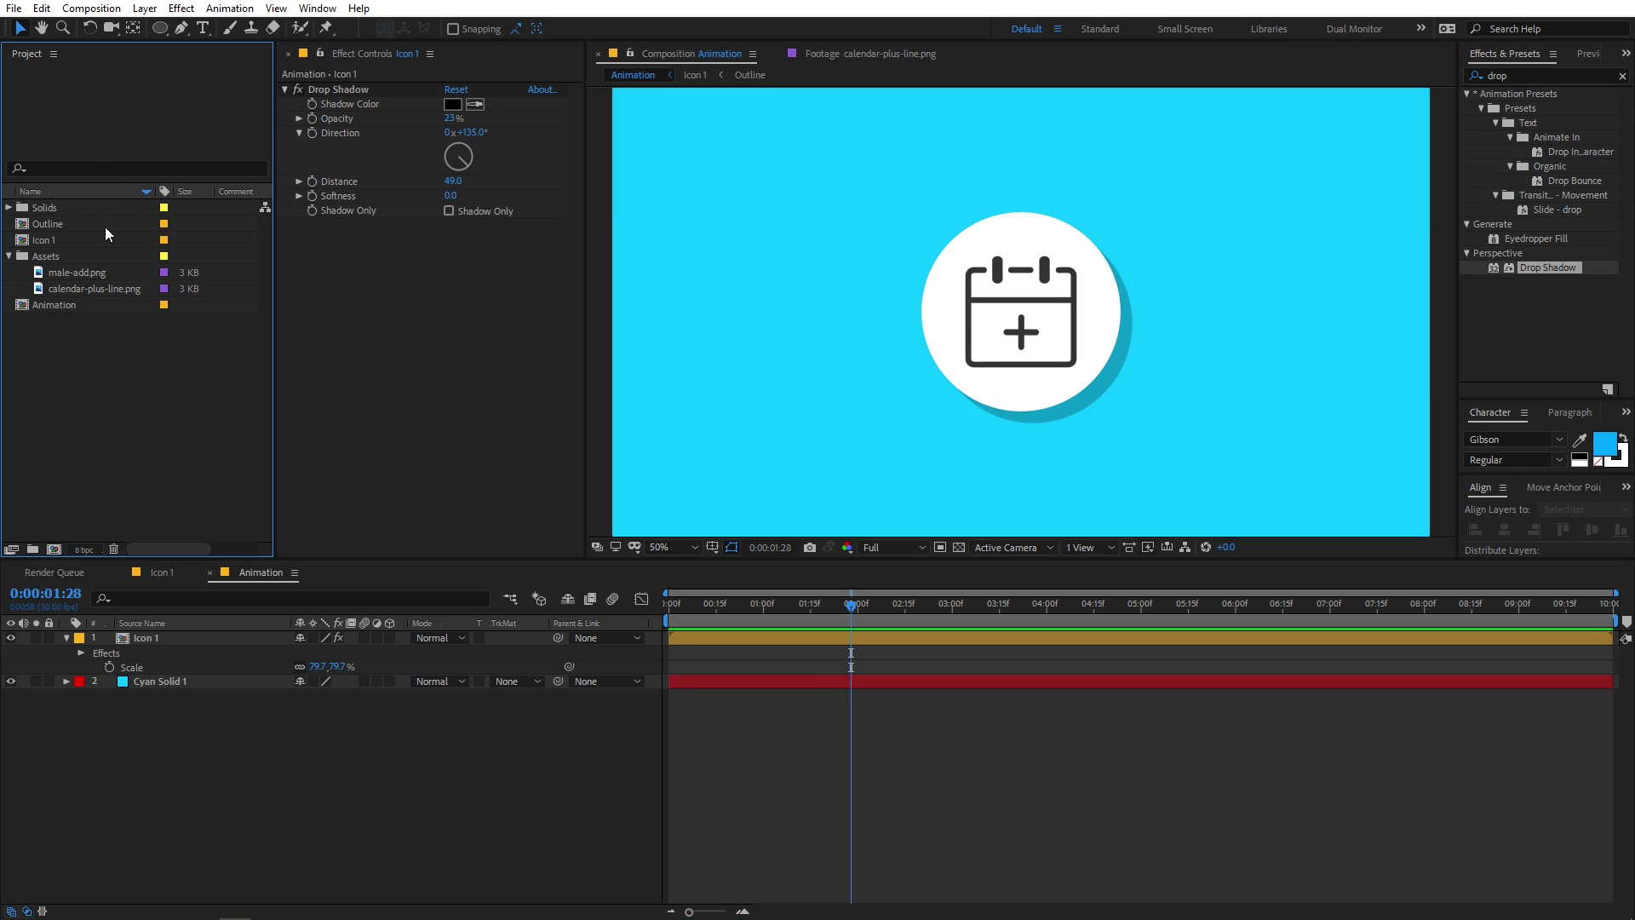
click(49, 239)
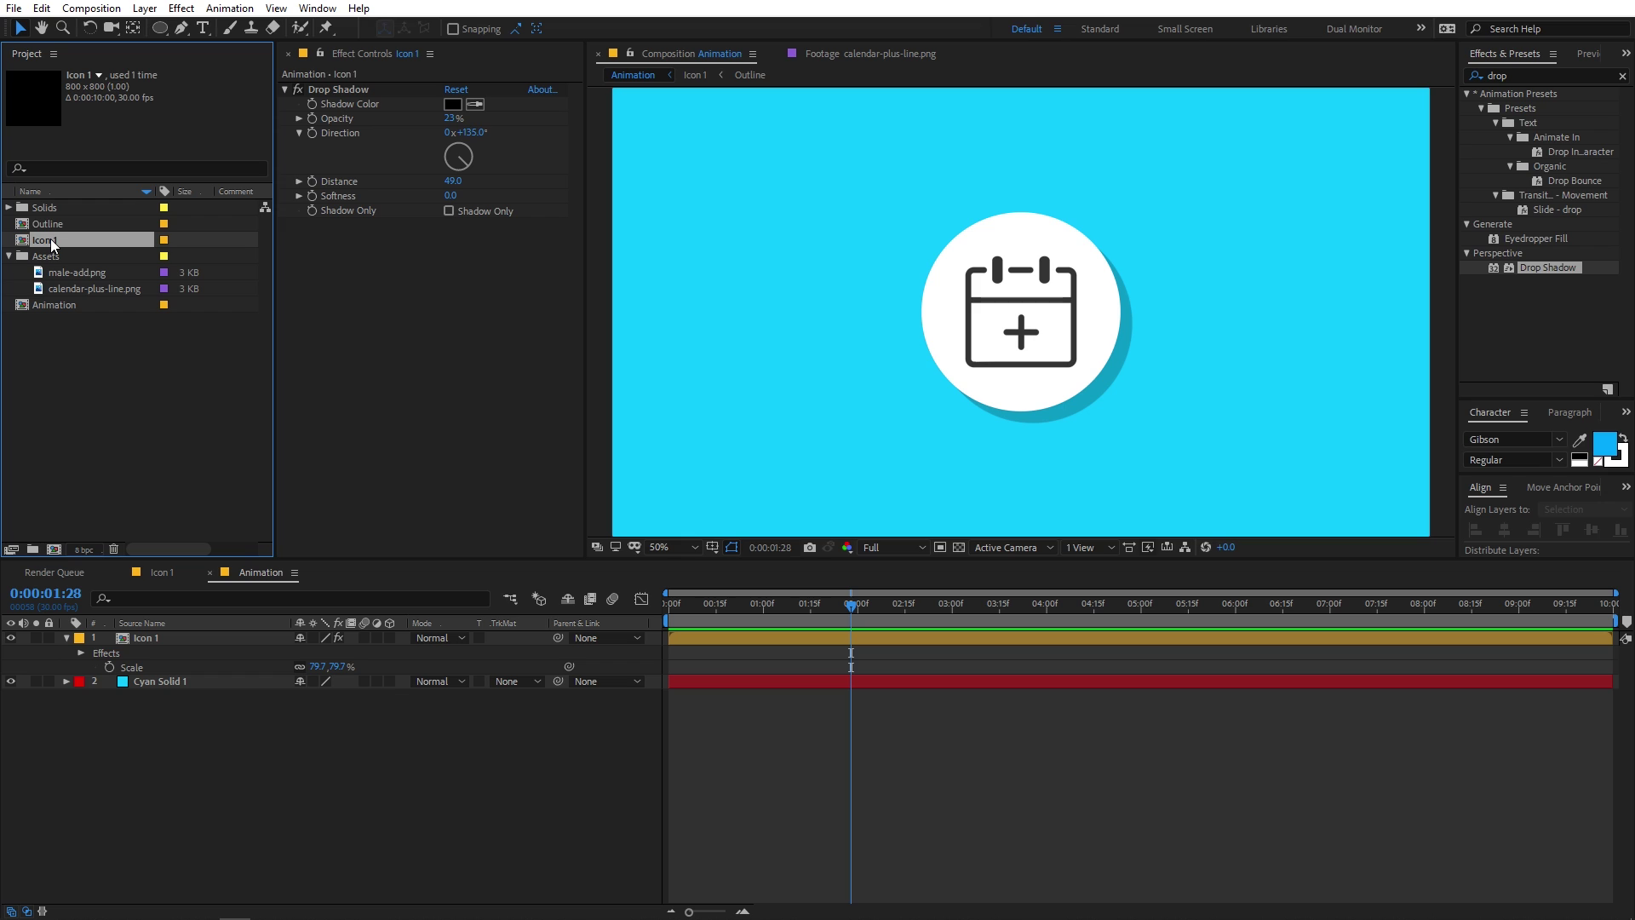
key(ctrl+d)
click(65, 351)
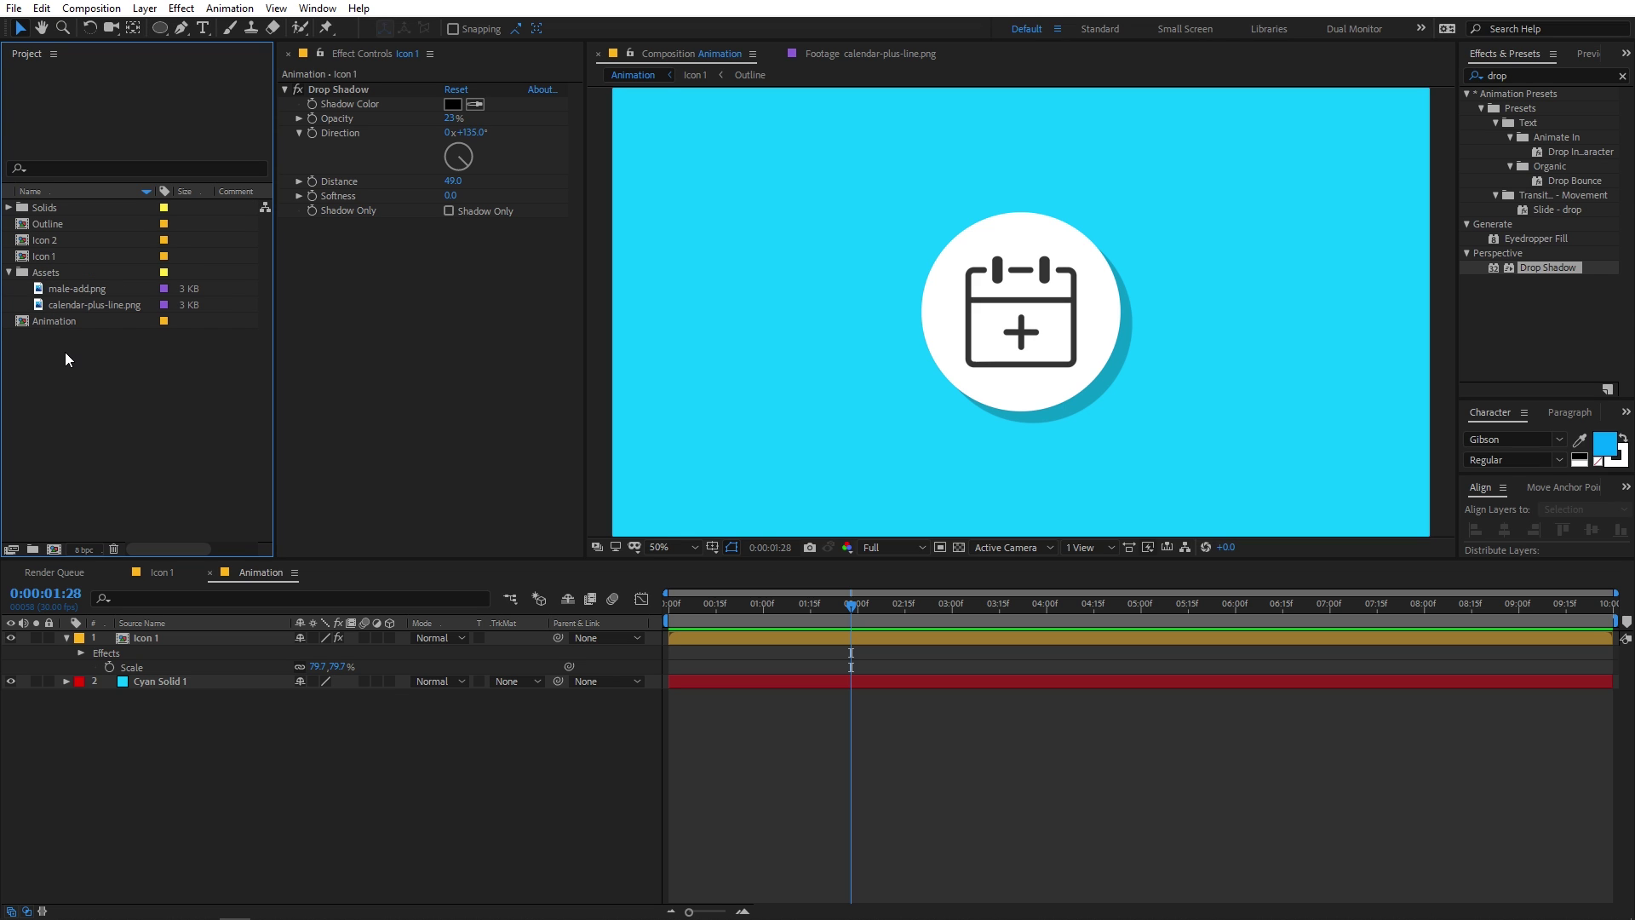
Step: Open Icon 2 and delete its Outline, Cal and + layers
double_click(48, 239)
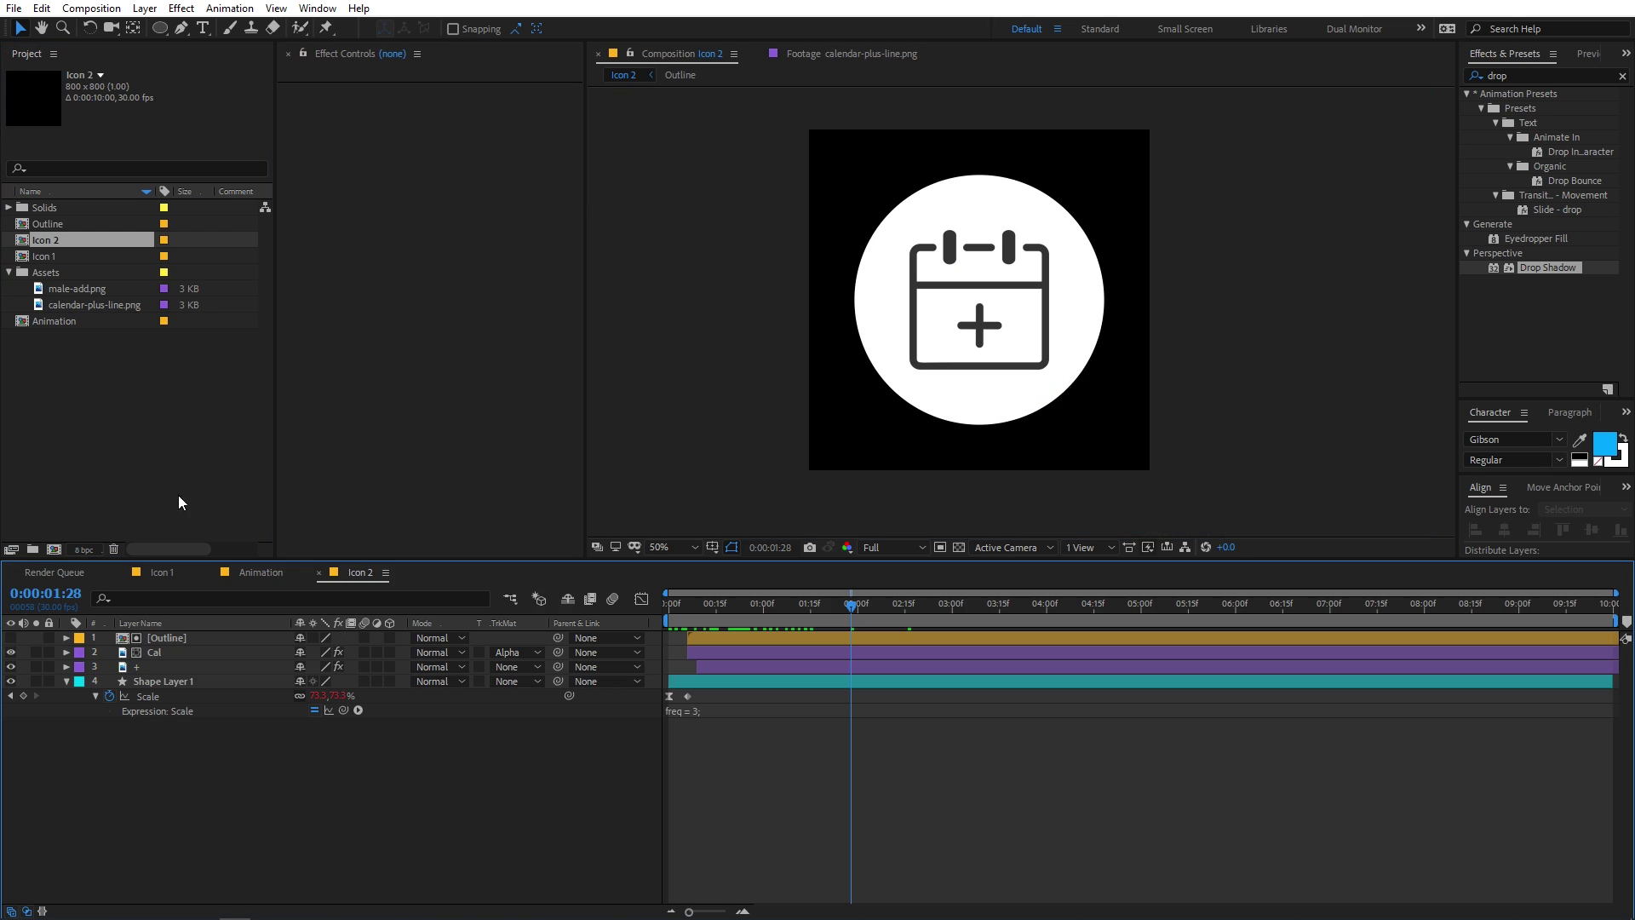
click(723, 637)
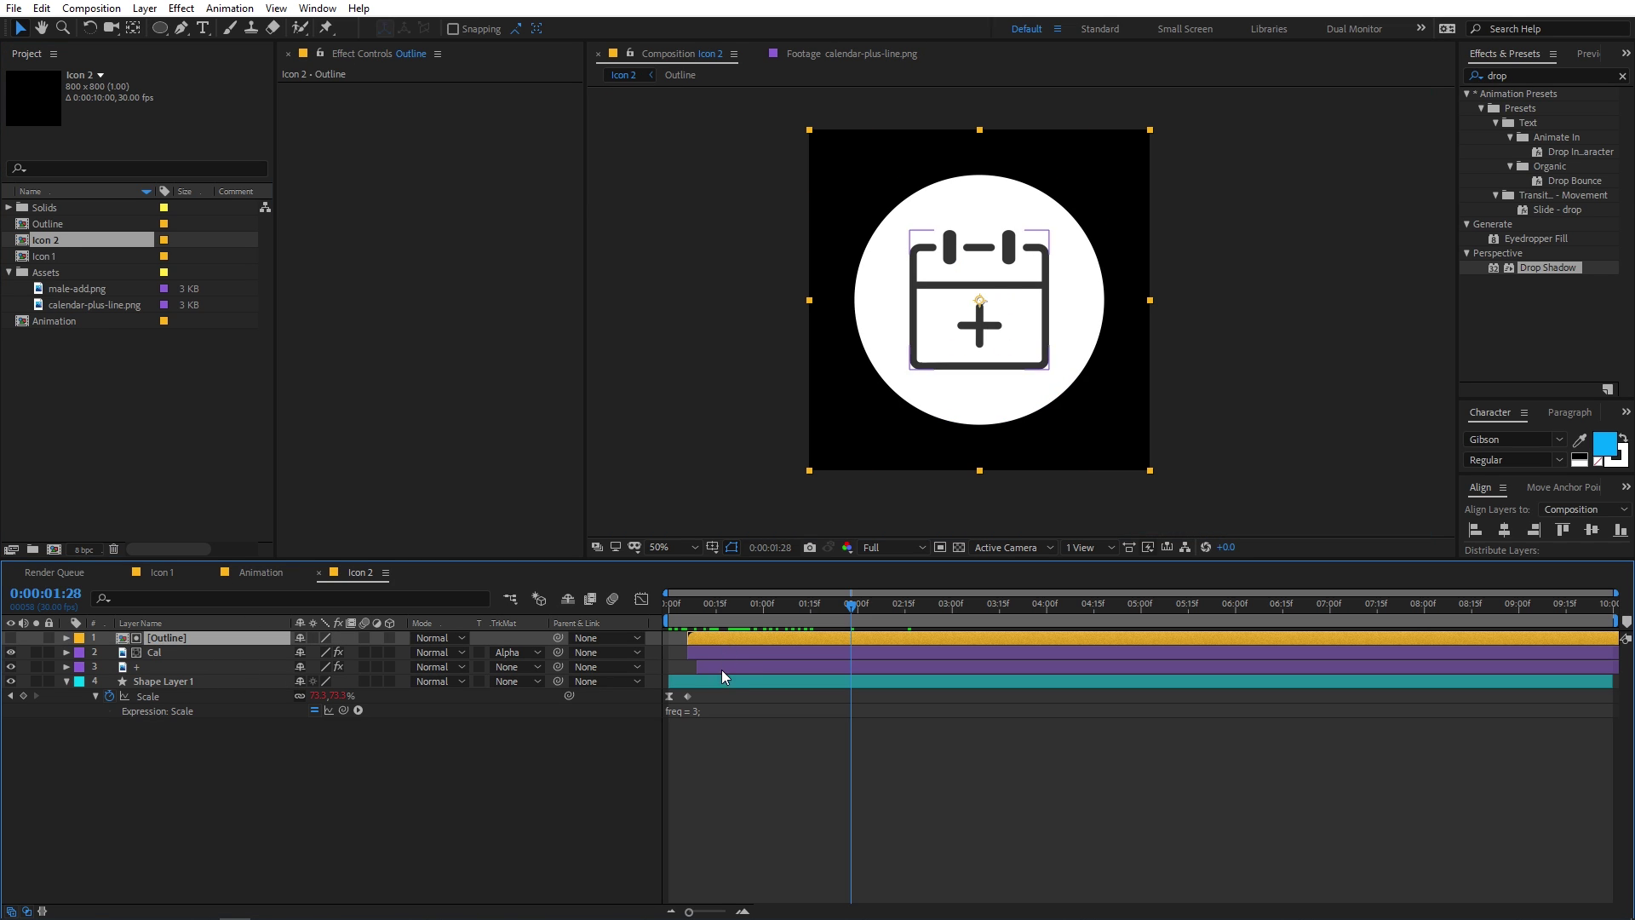
shift+click(718, 671)
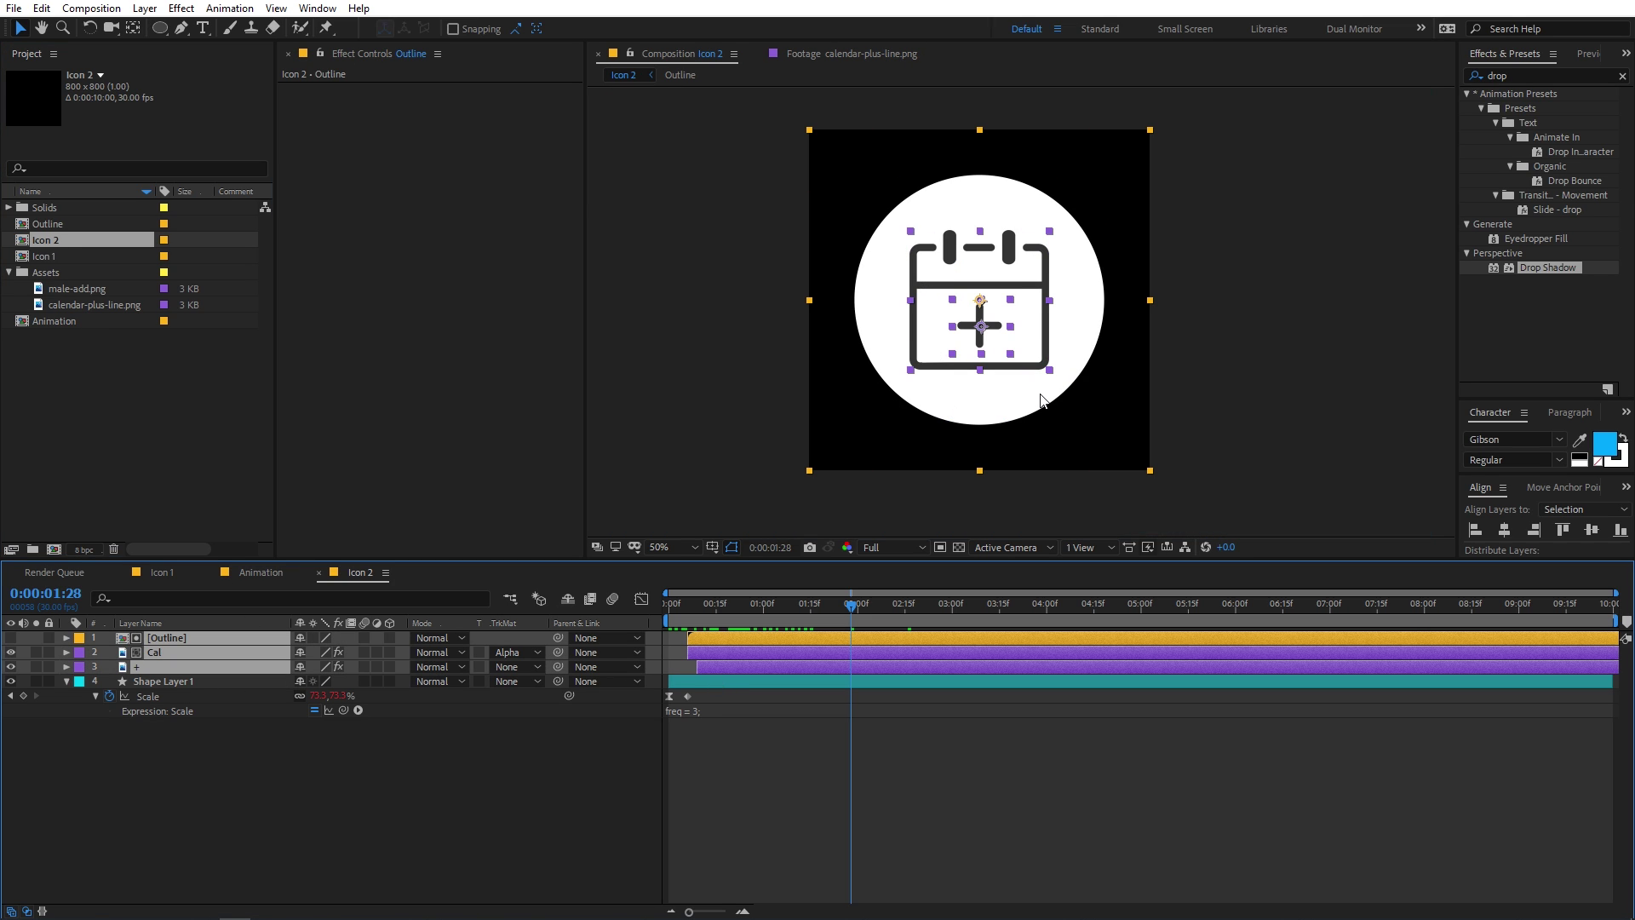
key(Delete)
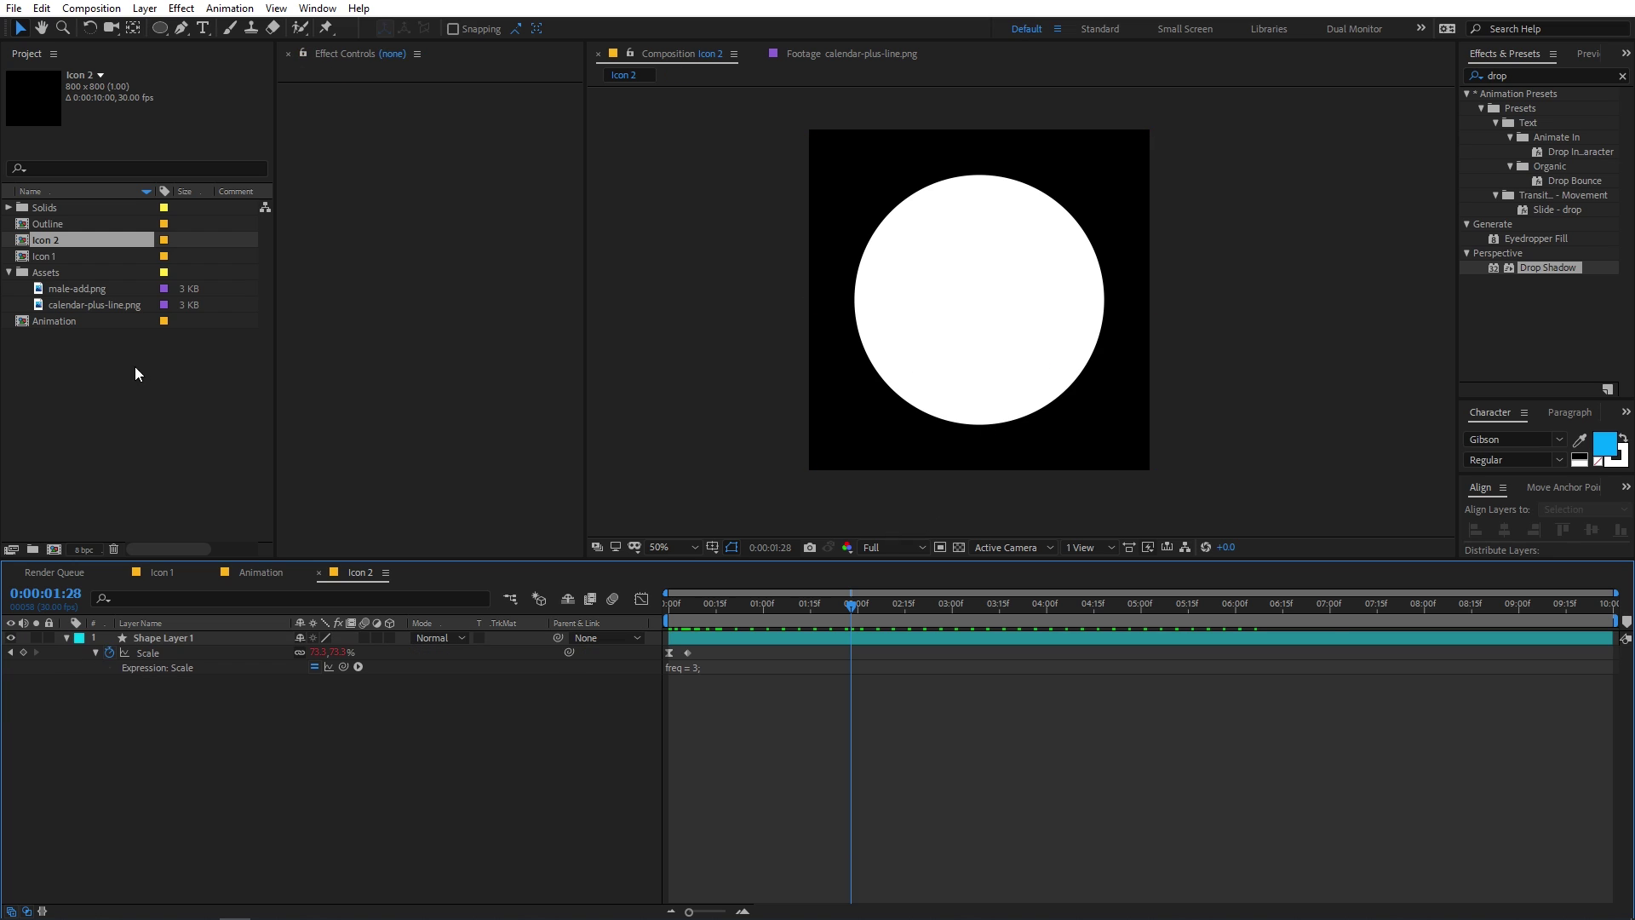
Step: Add male-add.png as a layer in Icon 2 and scale it to 68.6% to fit the white circle
click(75, 288)
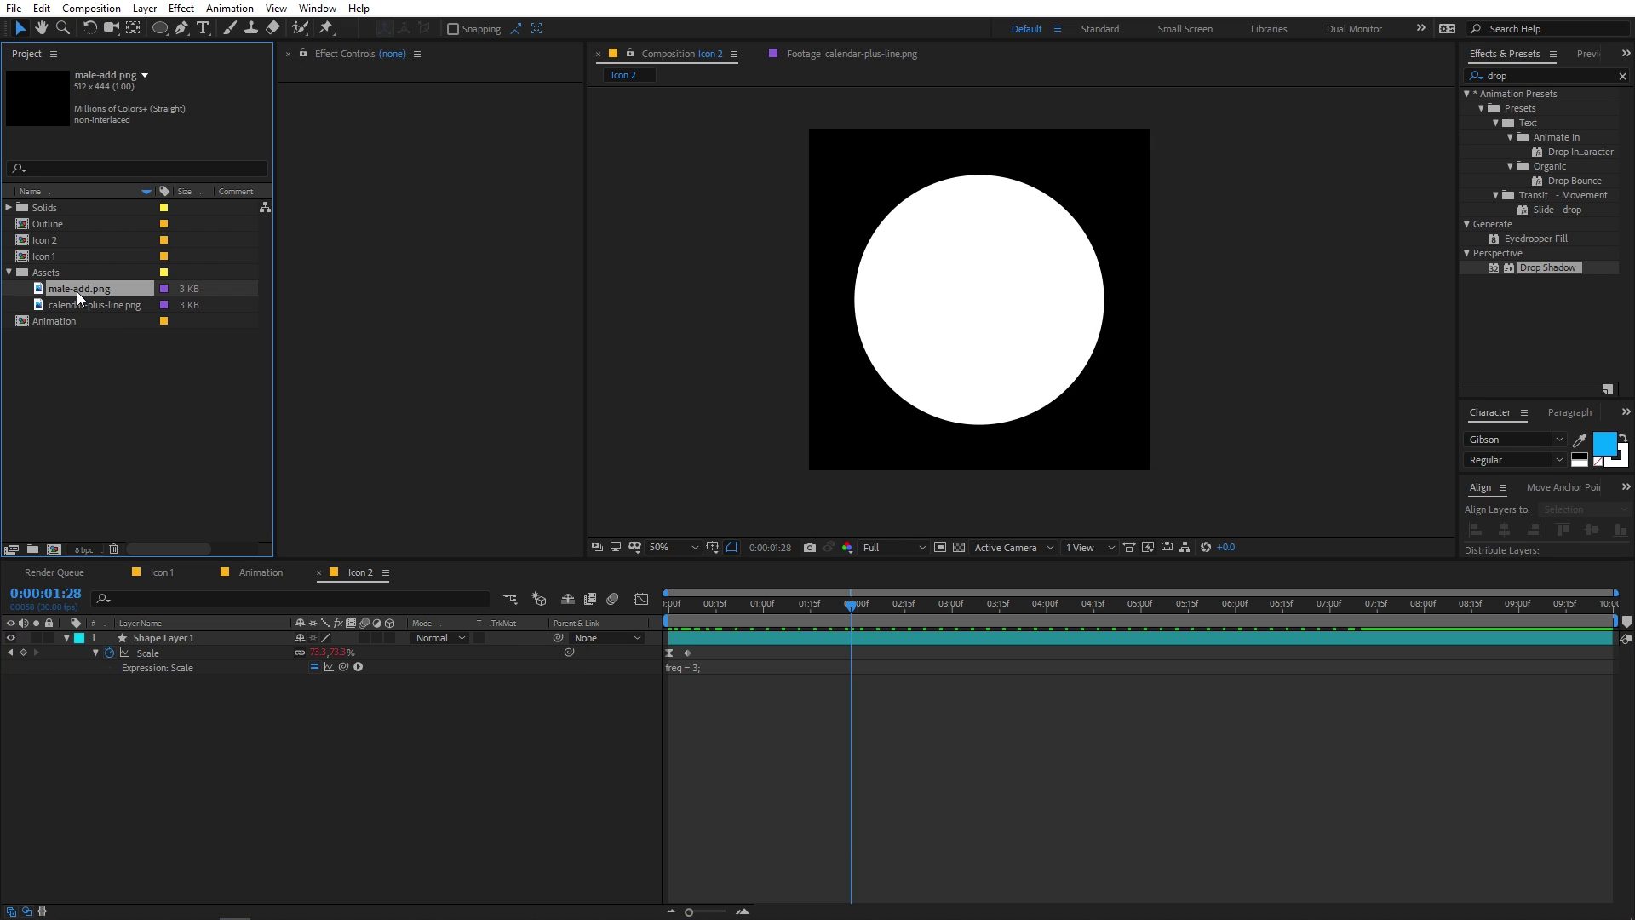
drag(77, 292, 171, 632)
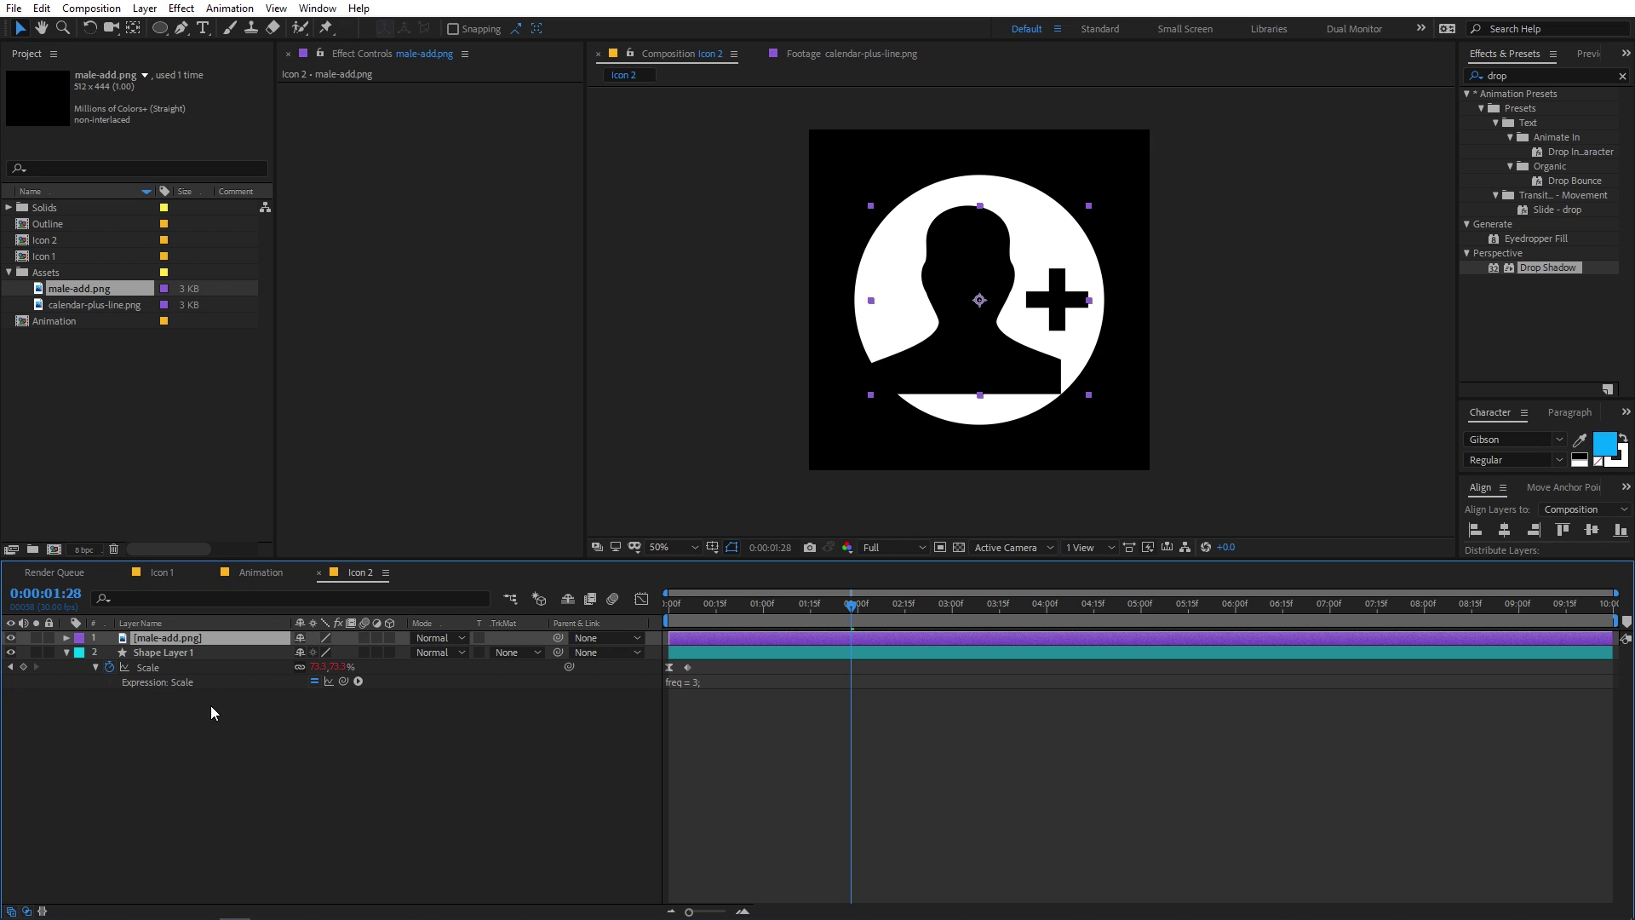
key(s)
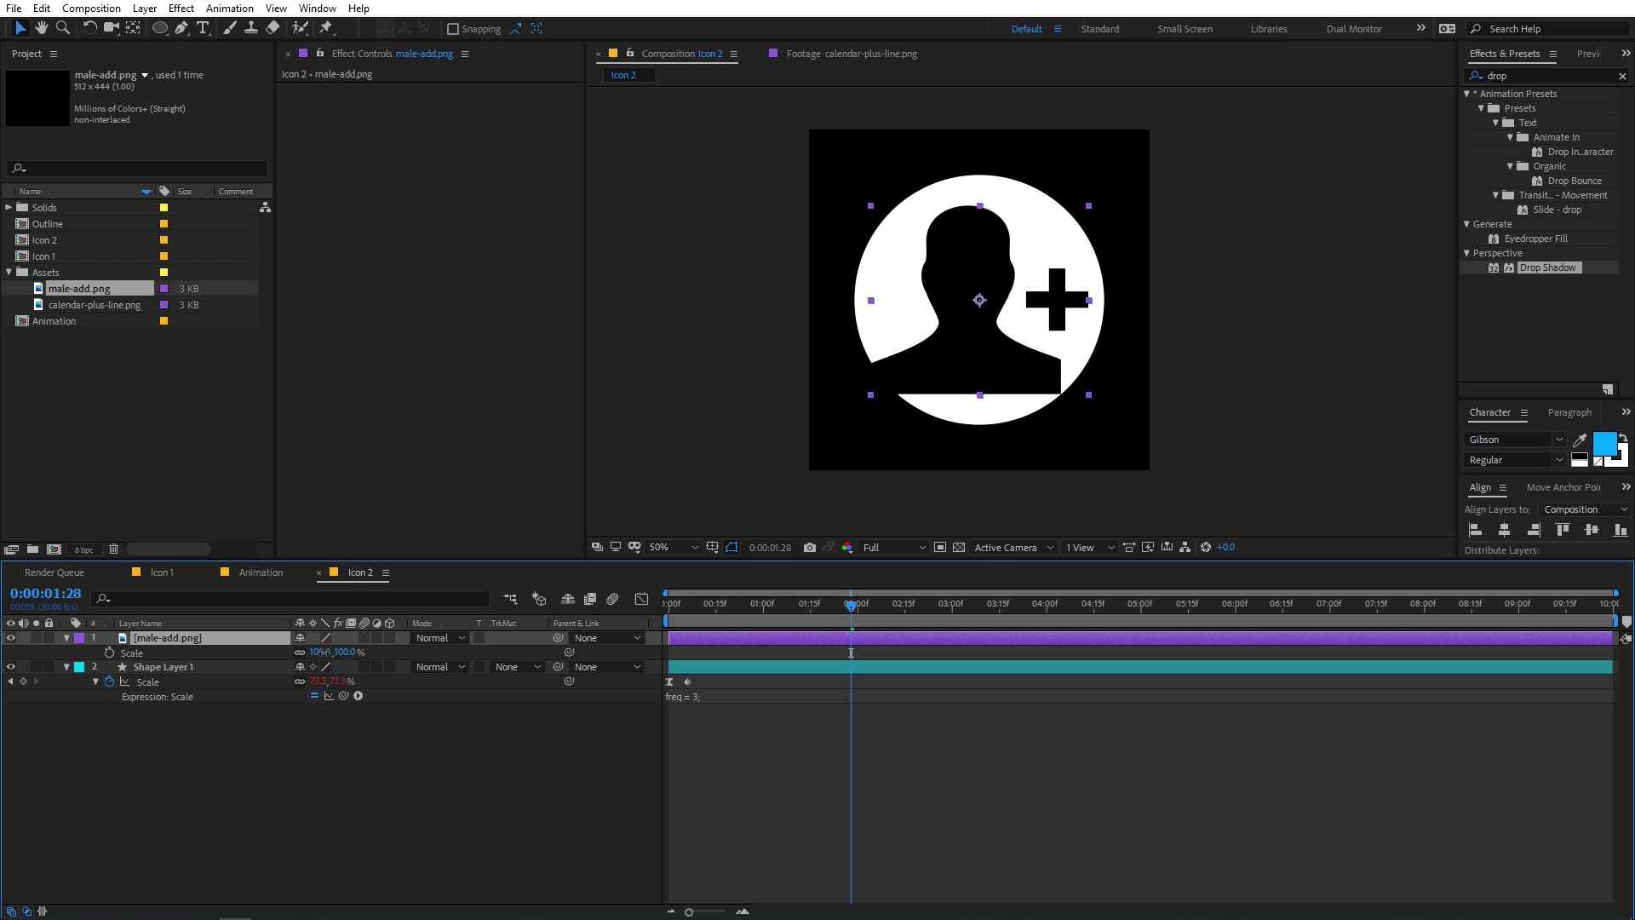
drag(324, 651, 64, 659)
click(444, 759)
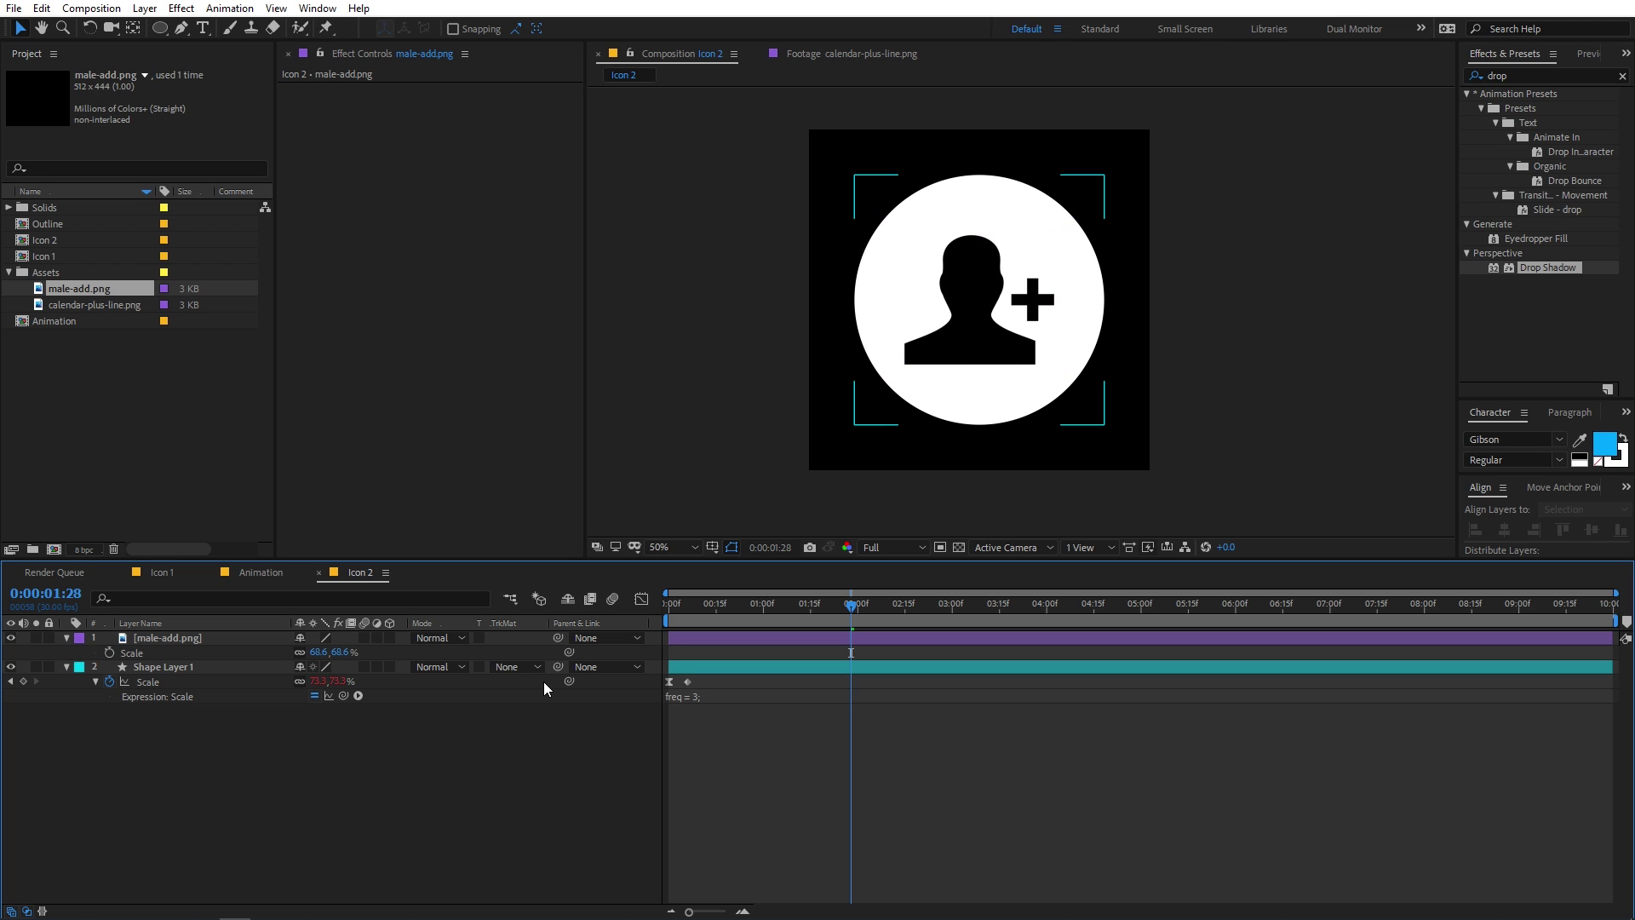
scroll(990, 317, up, 2)
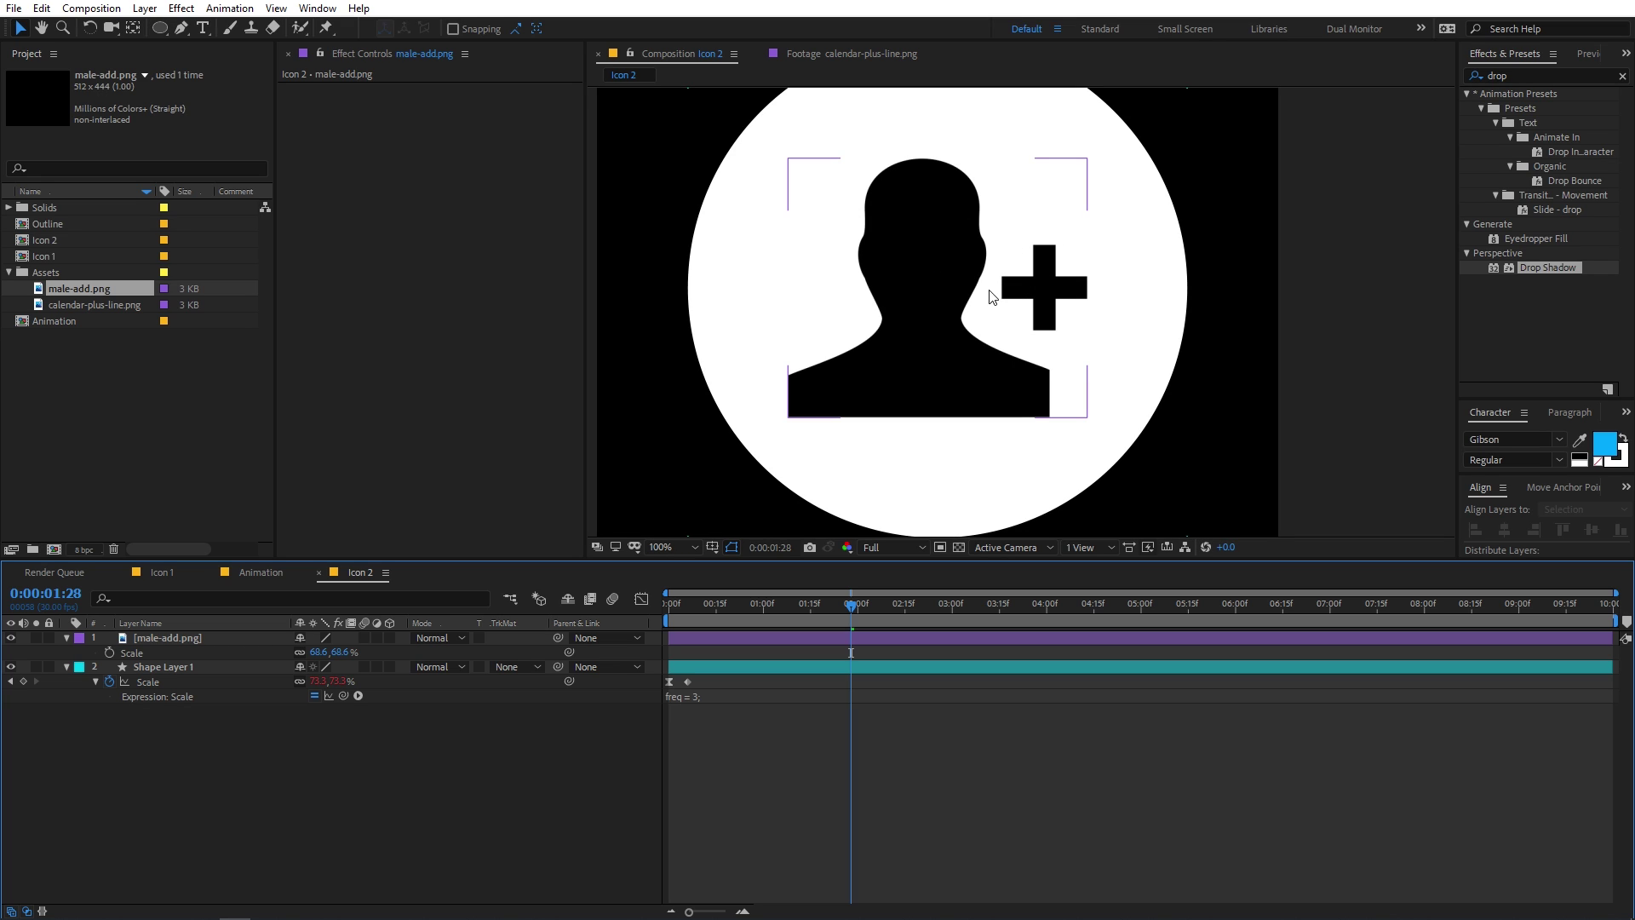
Step: Draw a closed Pen-tool mask around the plus sign on the male-add.png layer
click(182, 28)
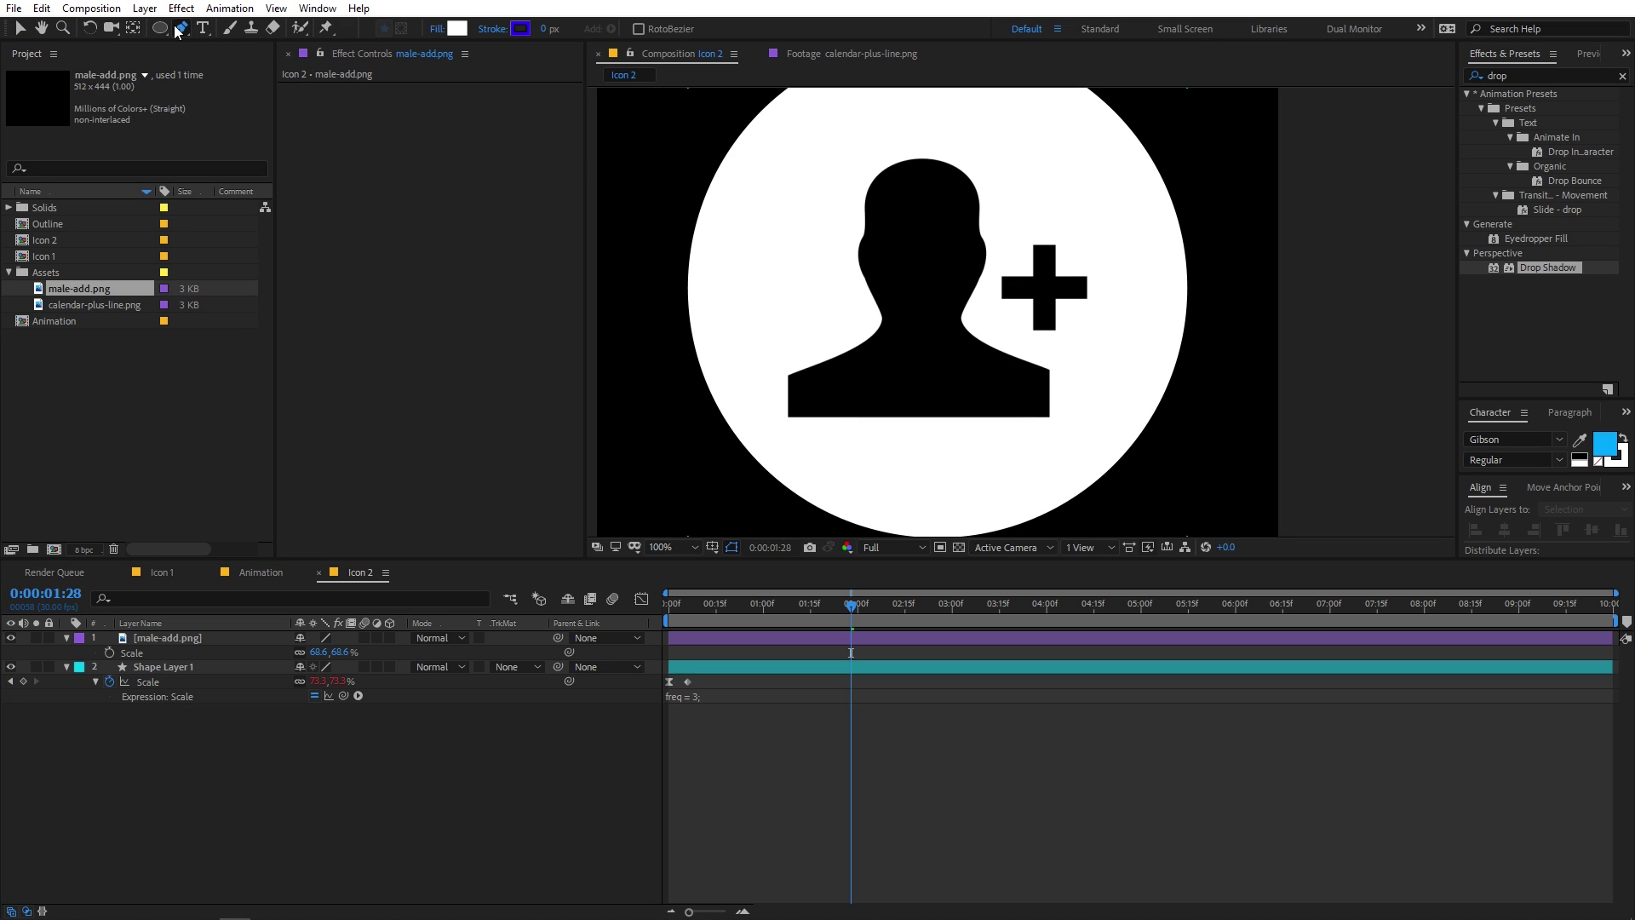
click(170, 637)
key(period)
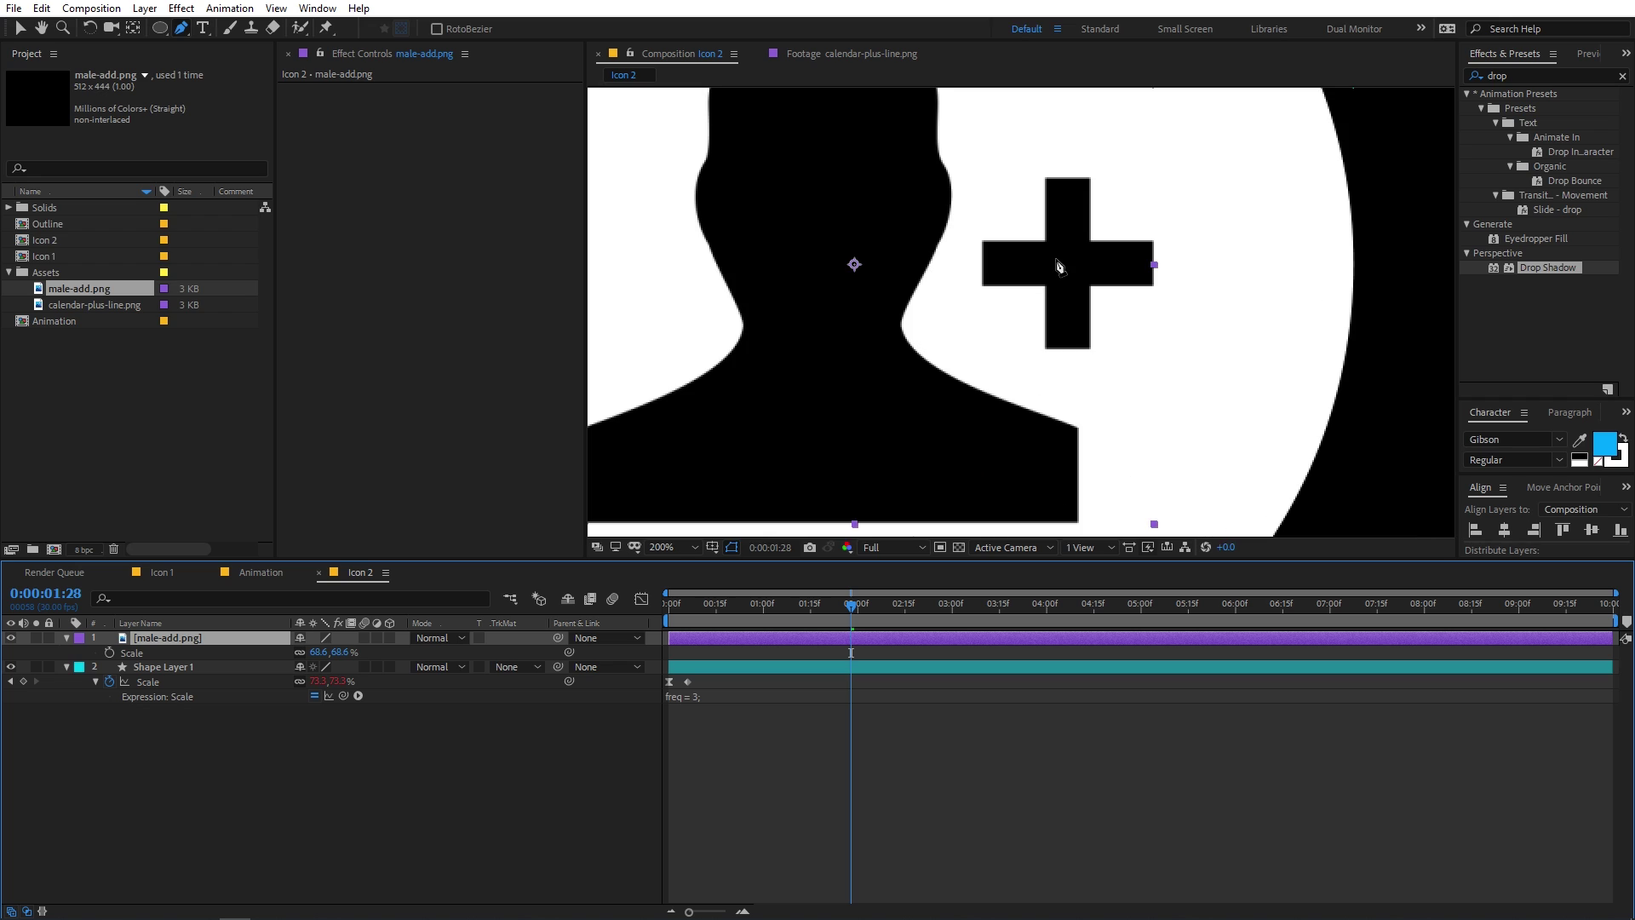
click(1039, 155)
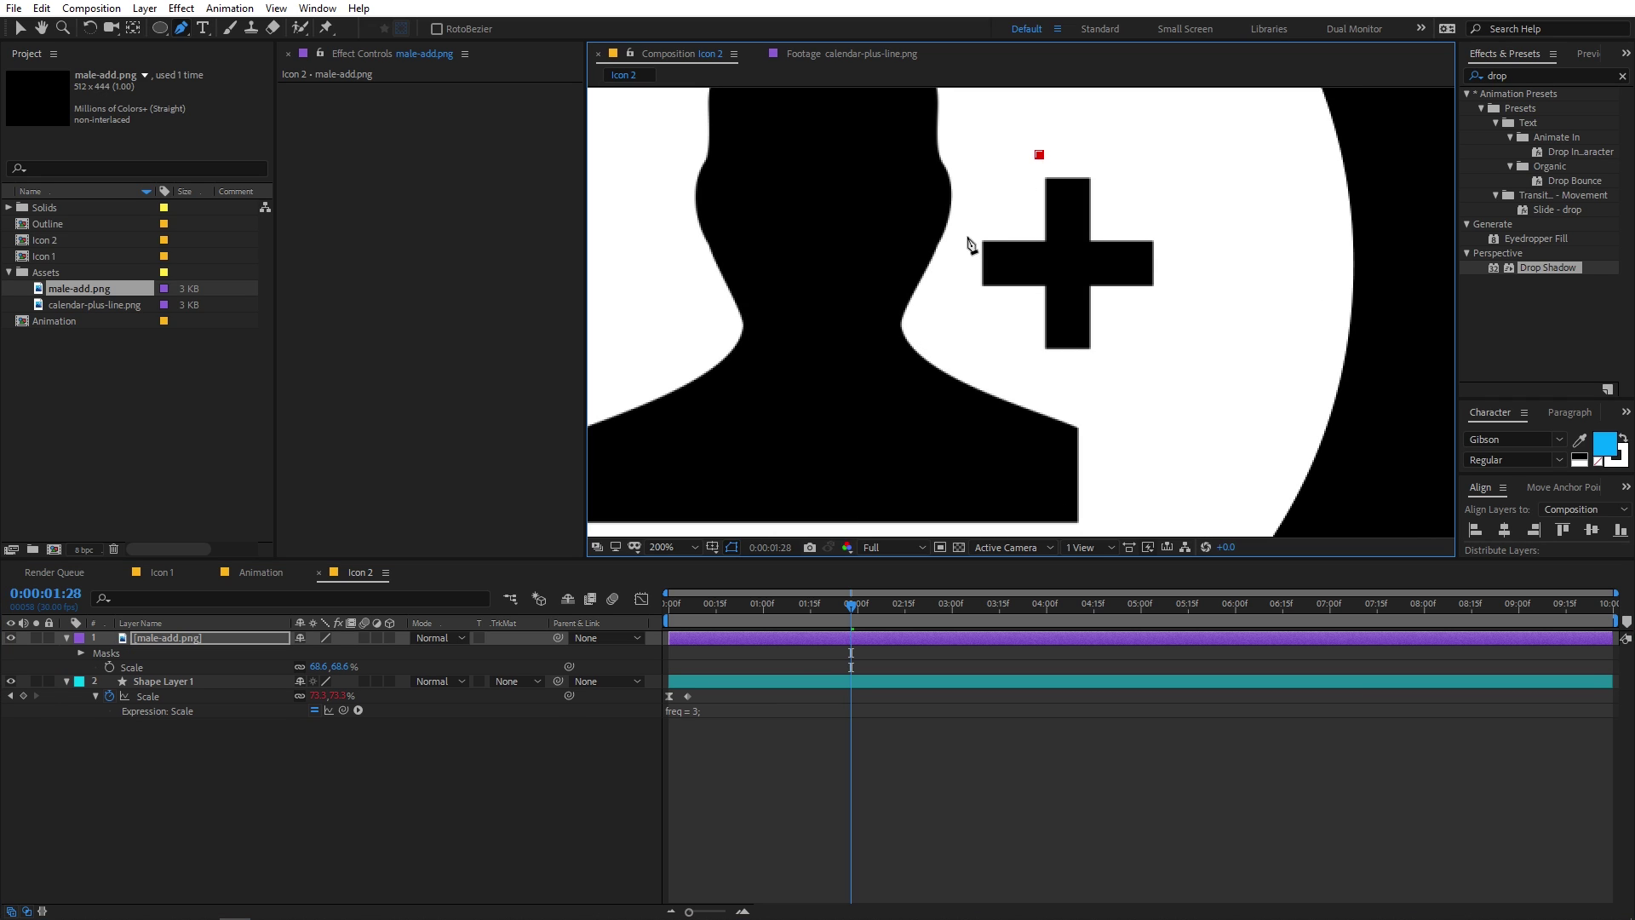
click(966, 235)
click(960, 290)
click(1041, 360)
click(1092, 362)
click(1175, 287)
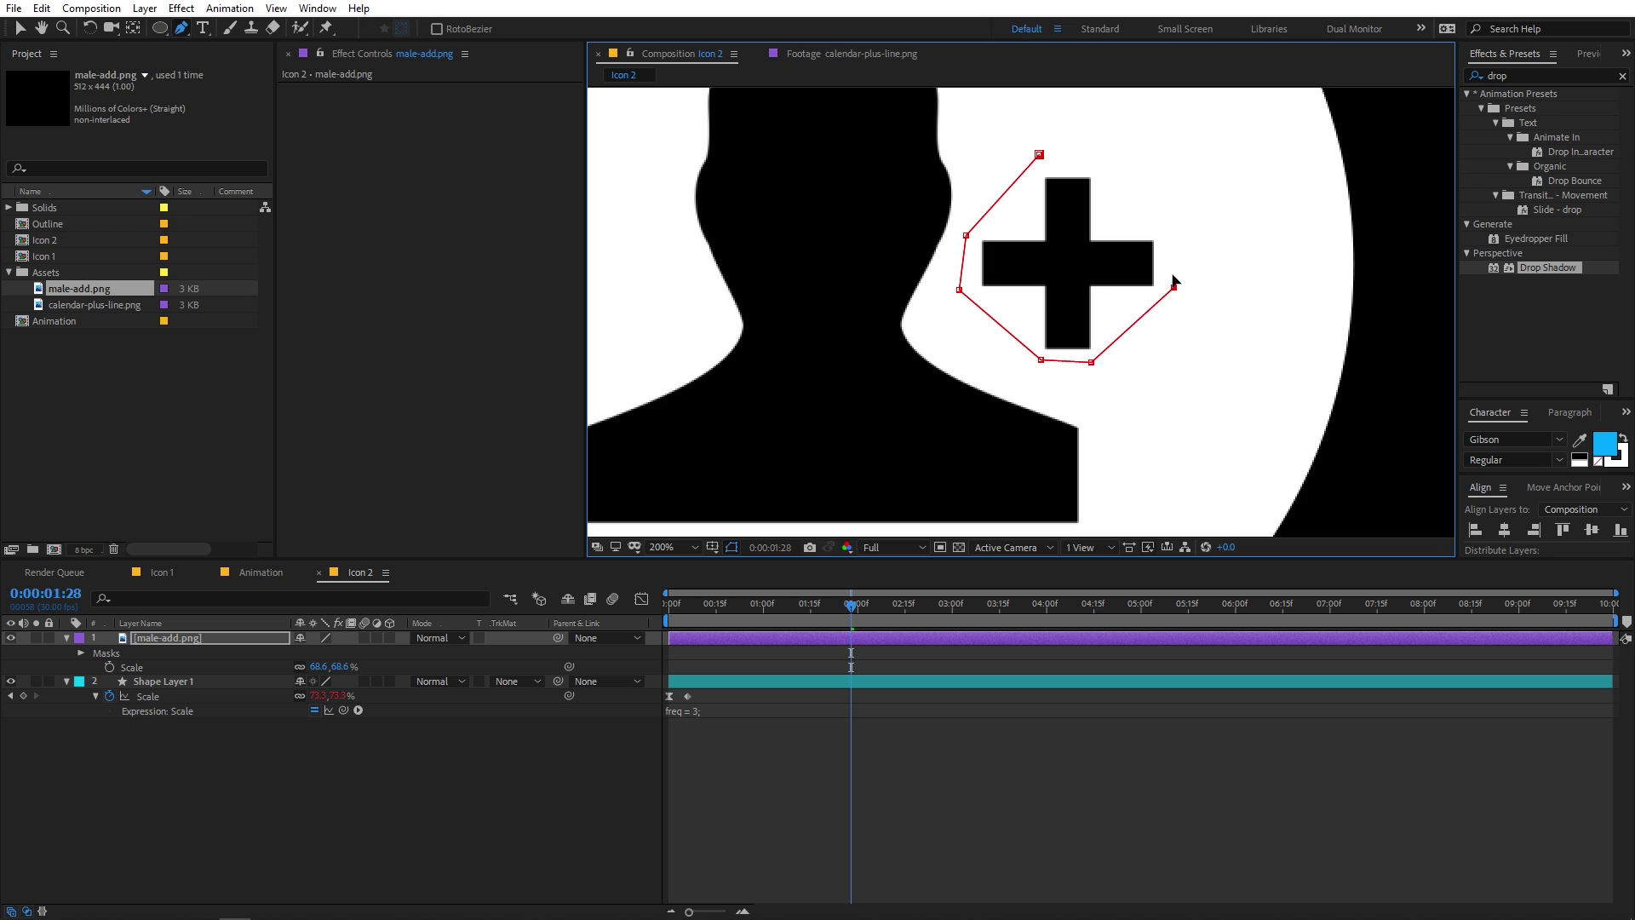
click(1107, 161)
click(1039, 154)
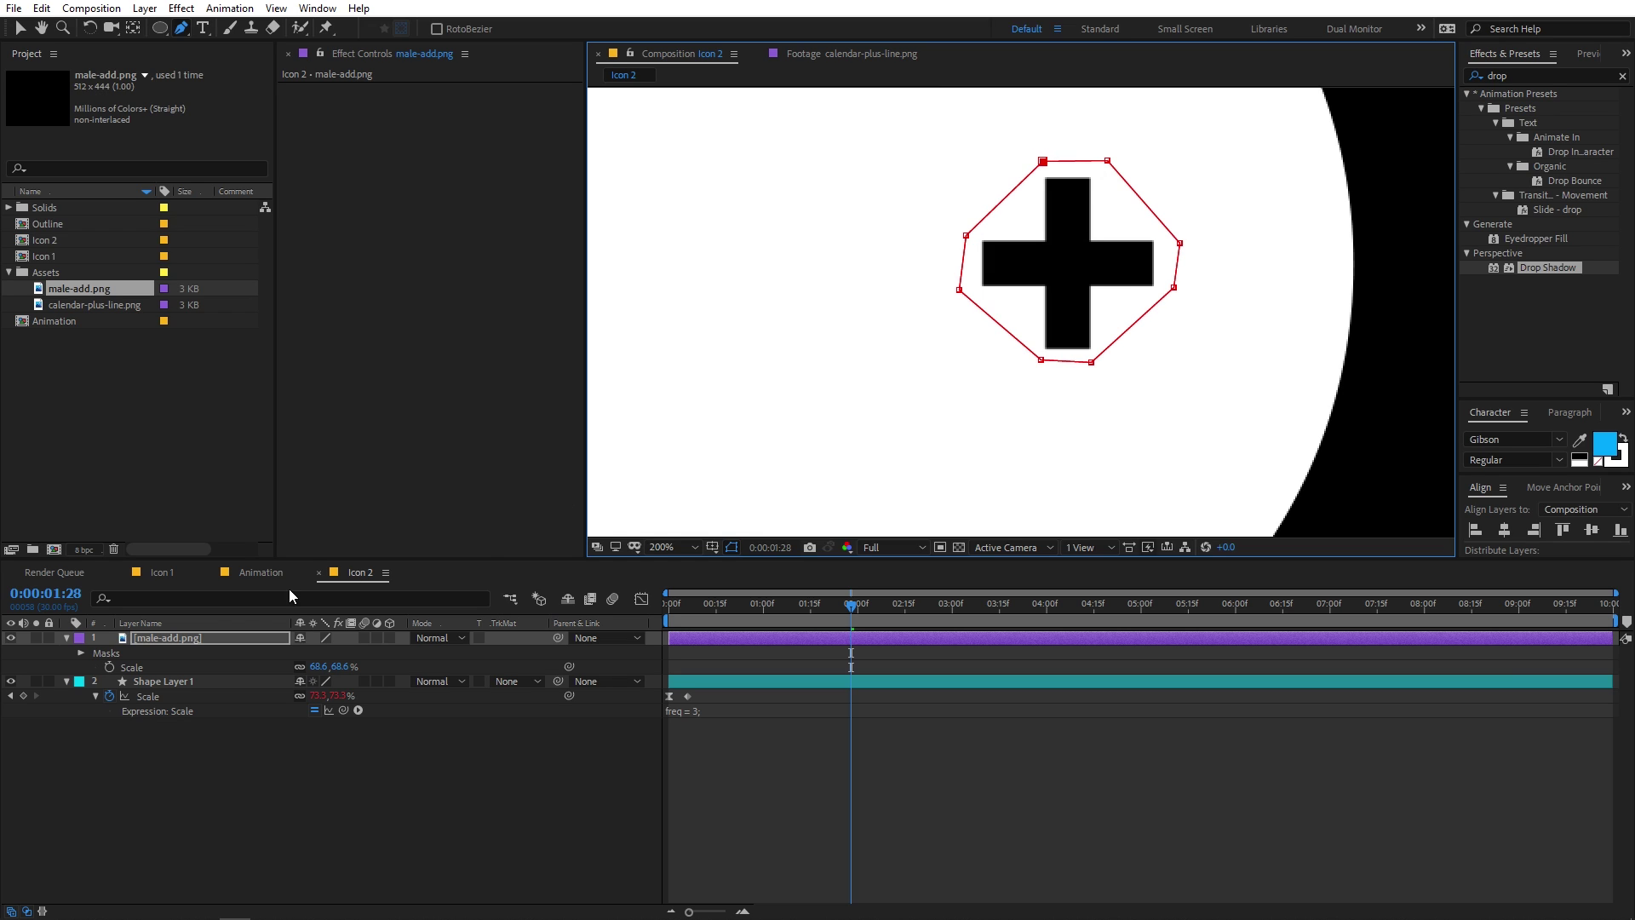
Step: Rename the masked male-add.png layer to '+'
click(194, 639)
key(Return)
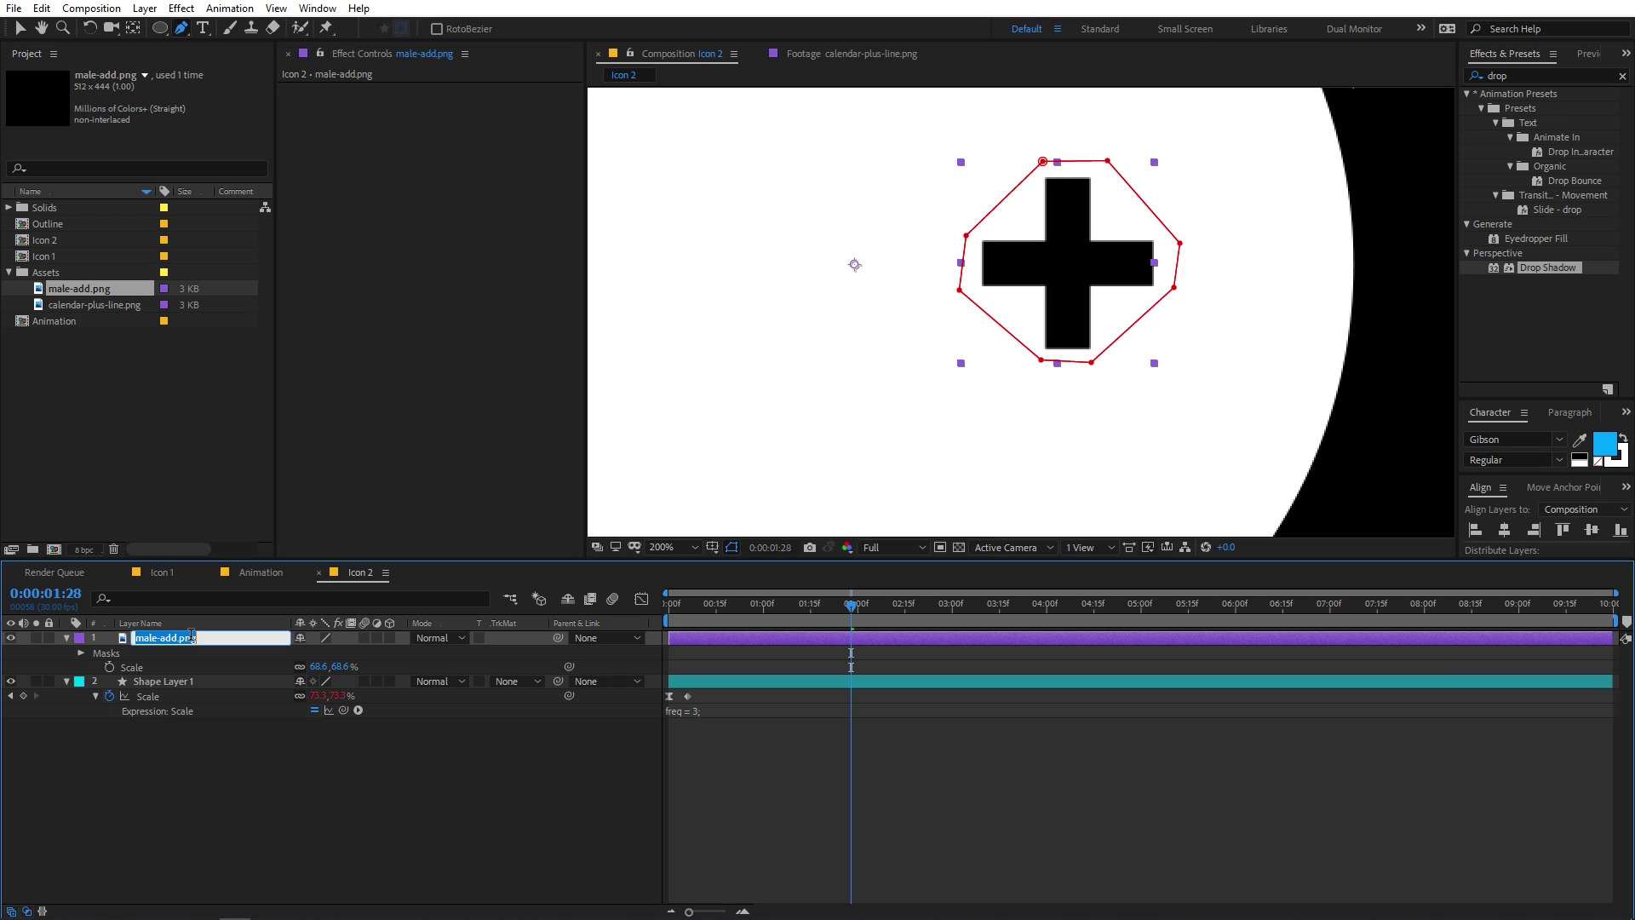
text(+)
key(Return)
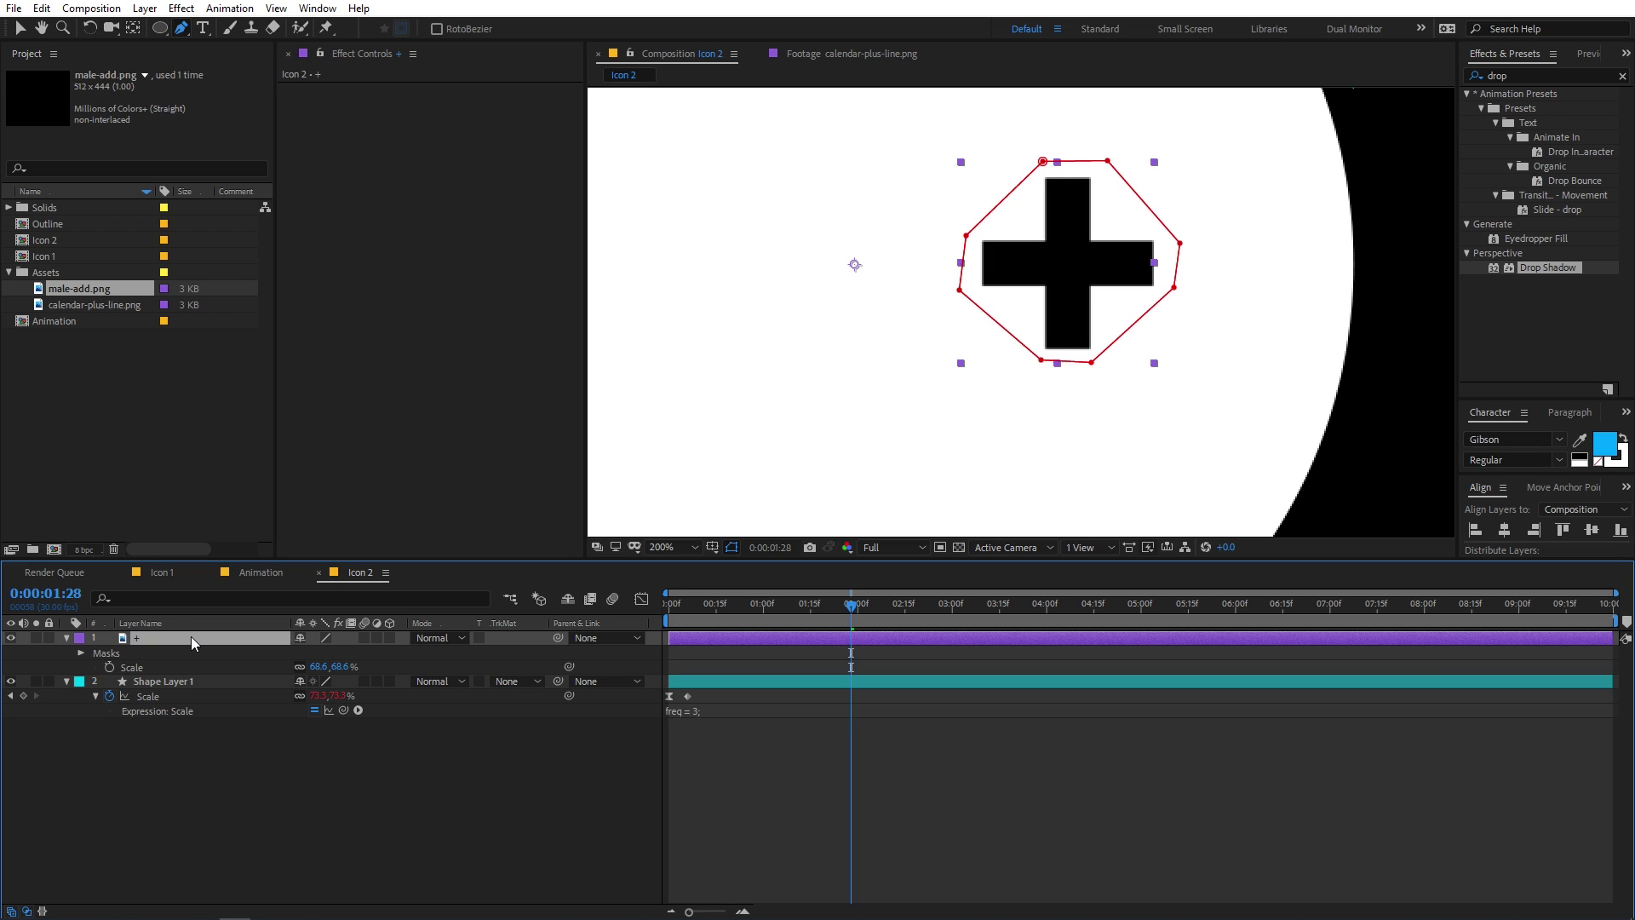
Step: Duplicate the + layer and name the copy 'Man'
key(ctrl+d)
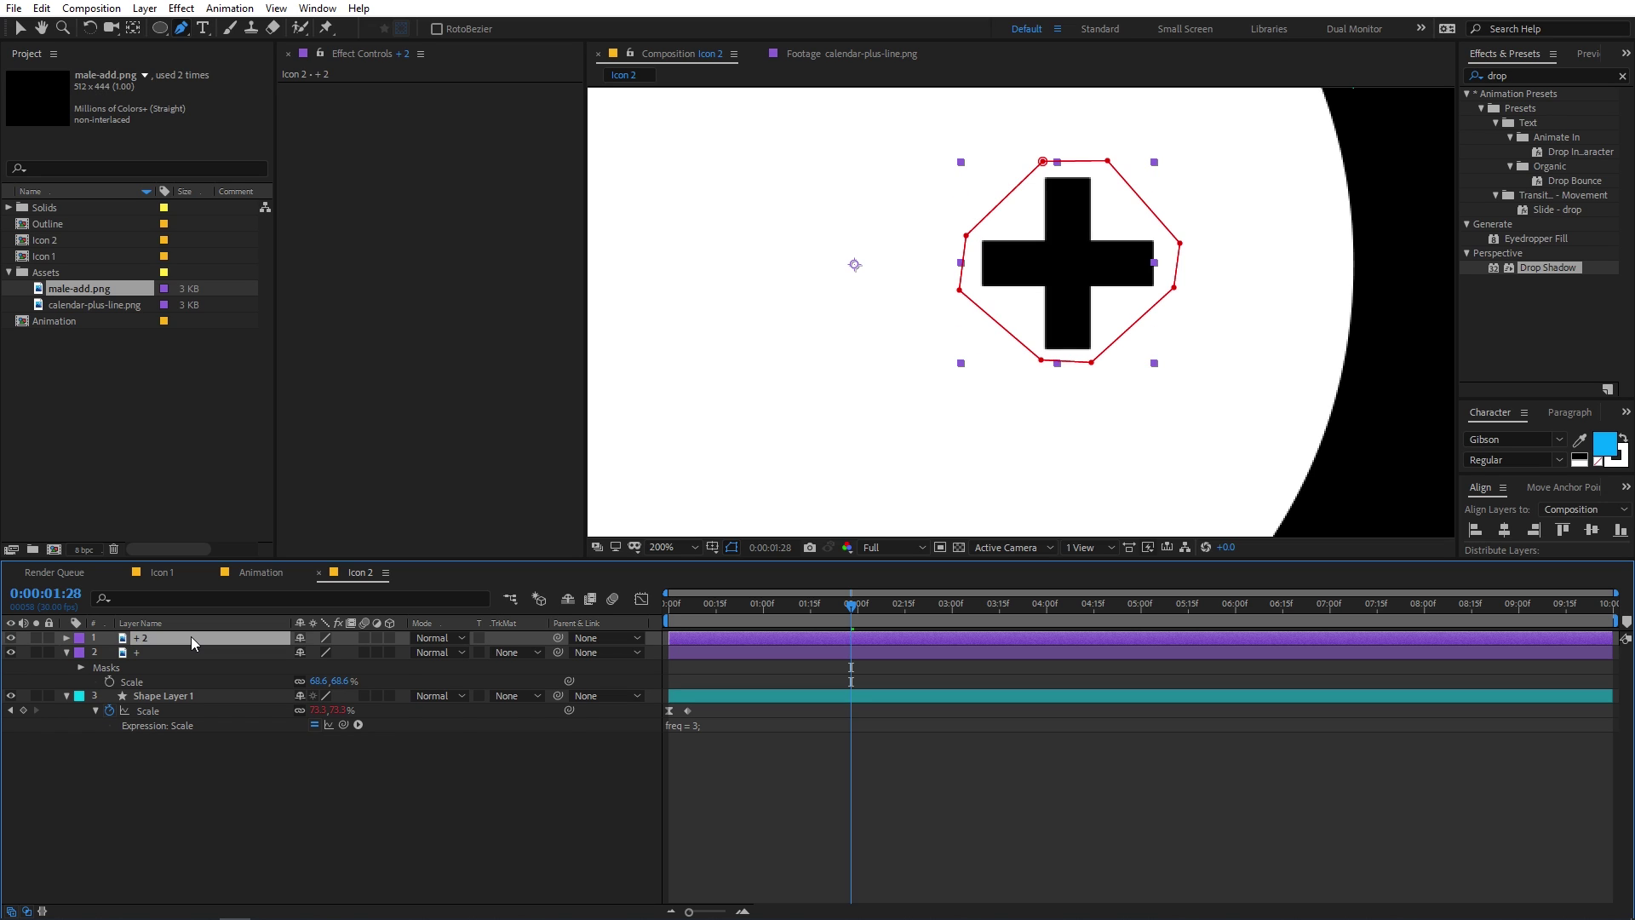
key(Return)
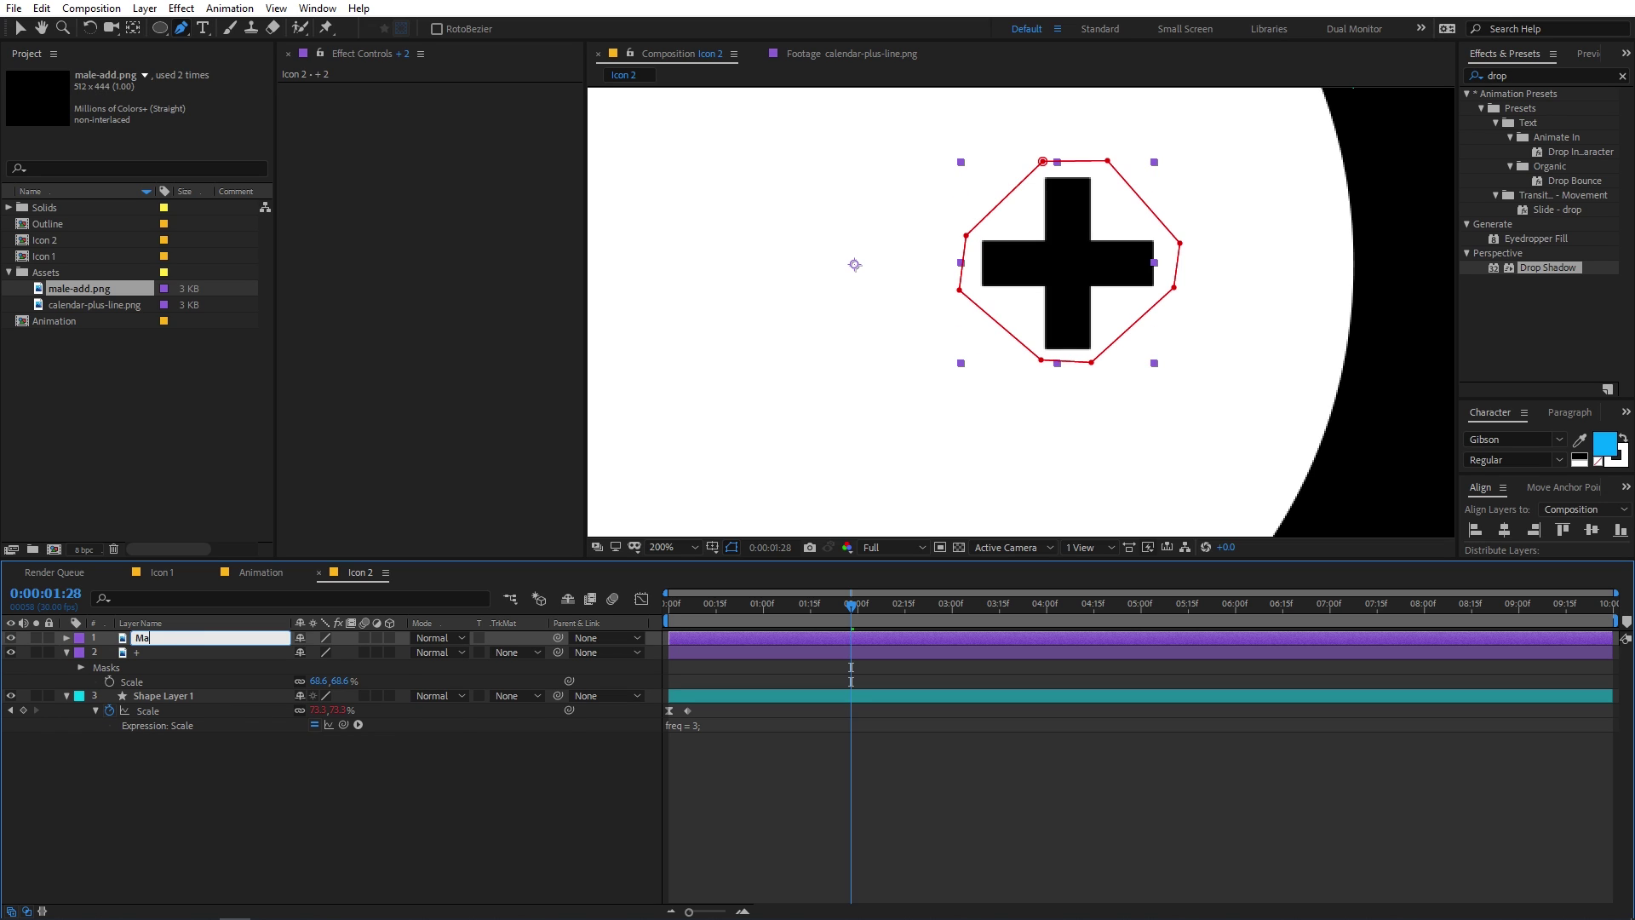
key(Return)
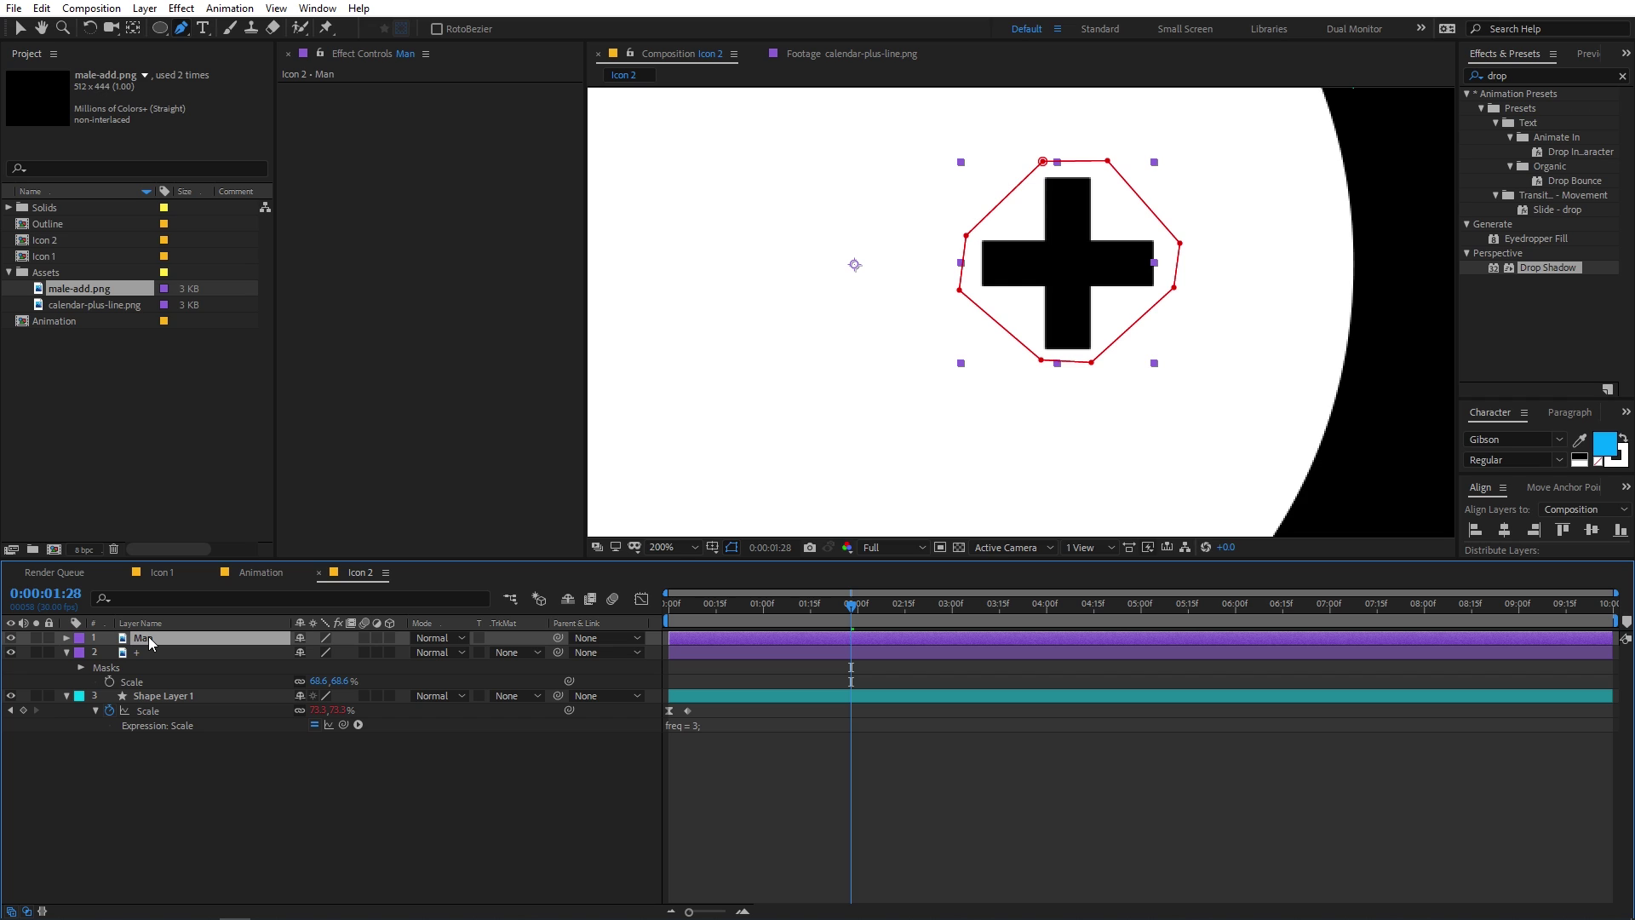
Step: Set the Man layer's Mask 1 mode to Subtract, then select the + layer
key(m)
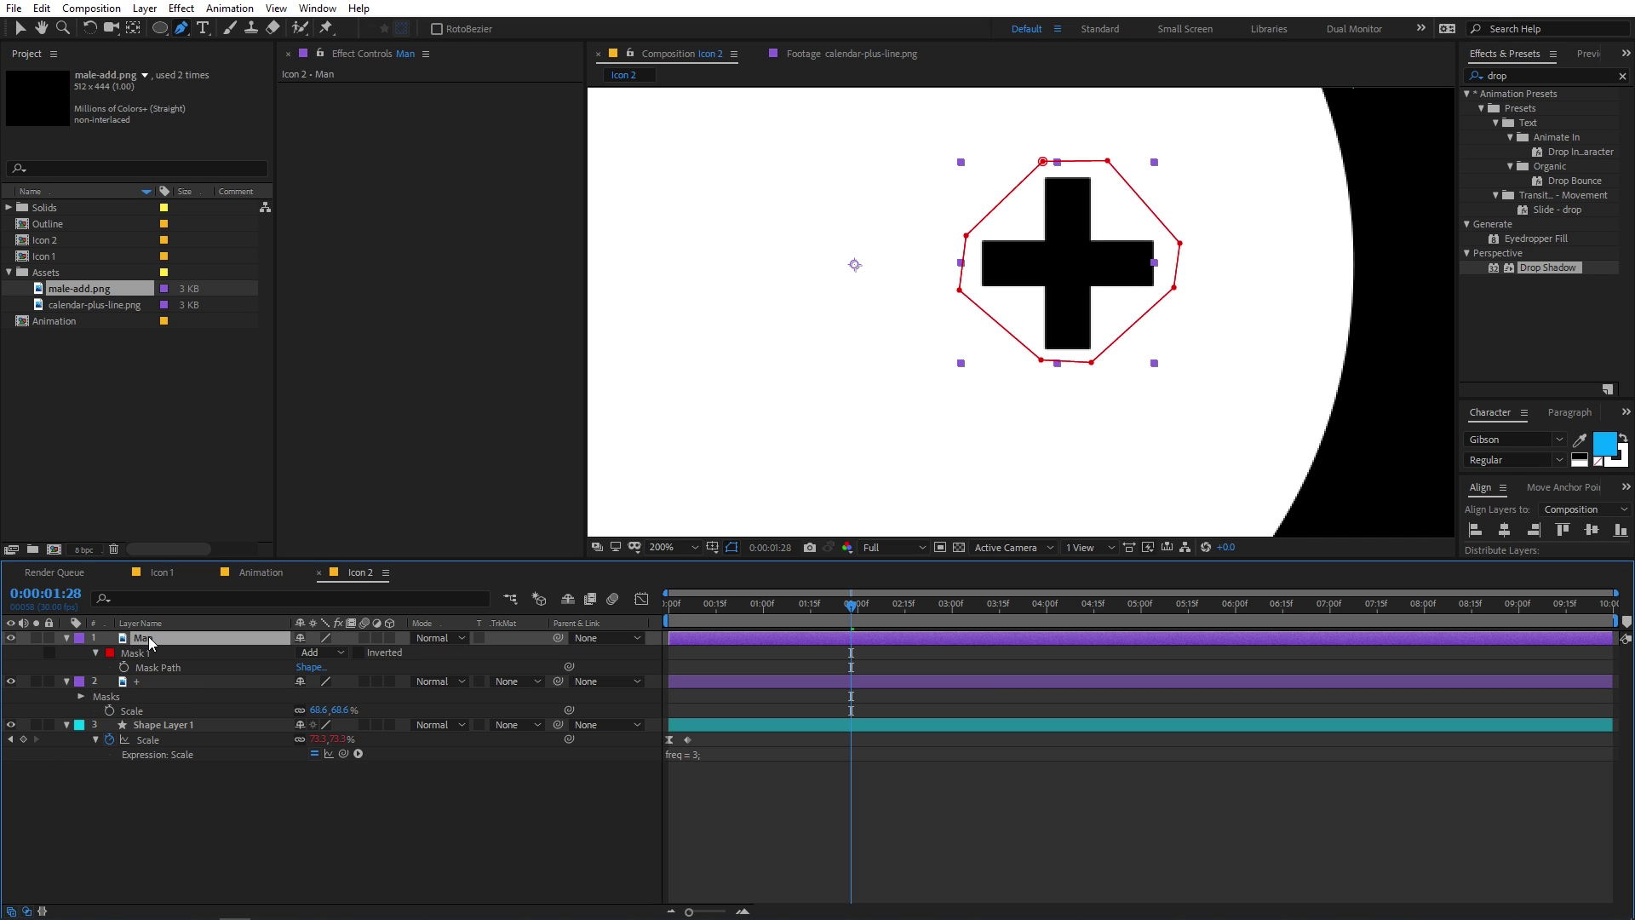
click(320, 653)
click(352, 714)
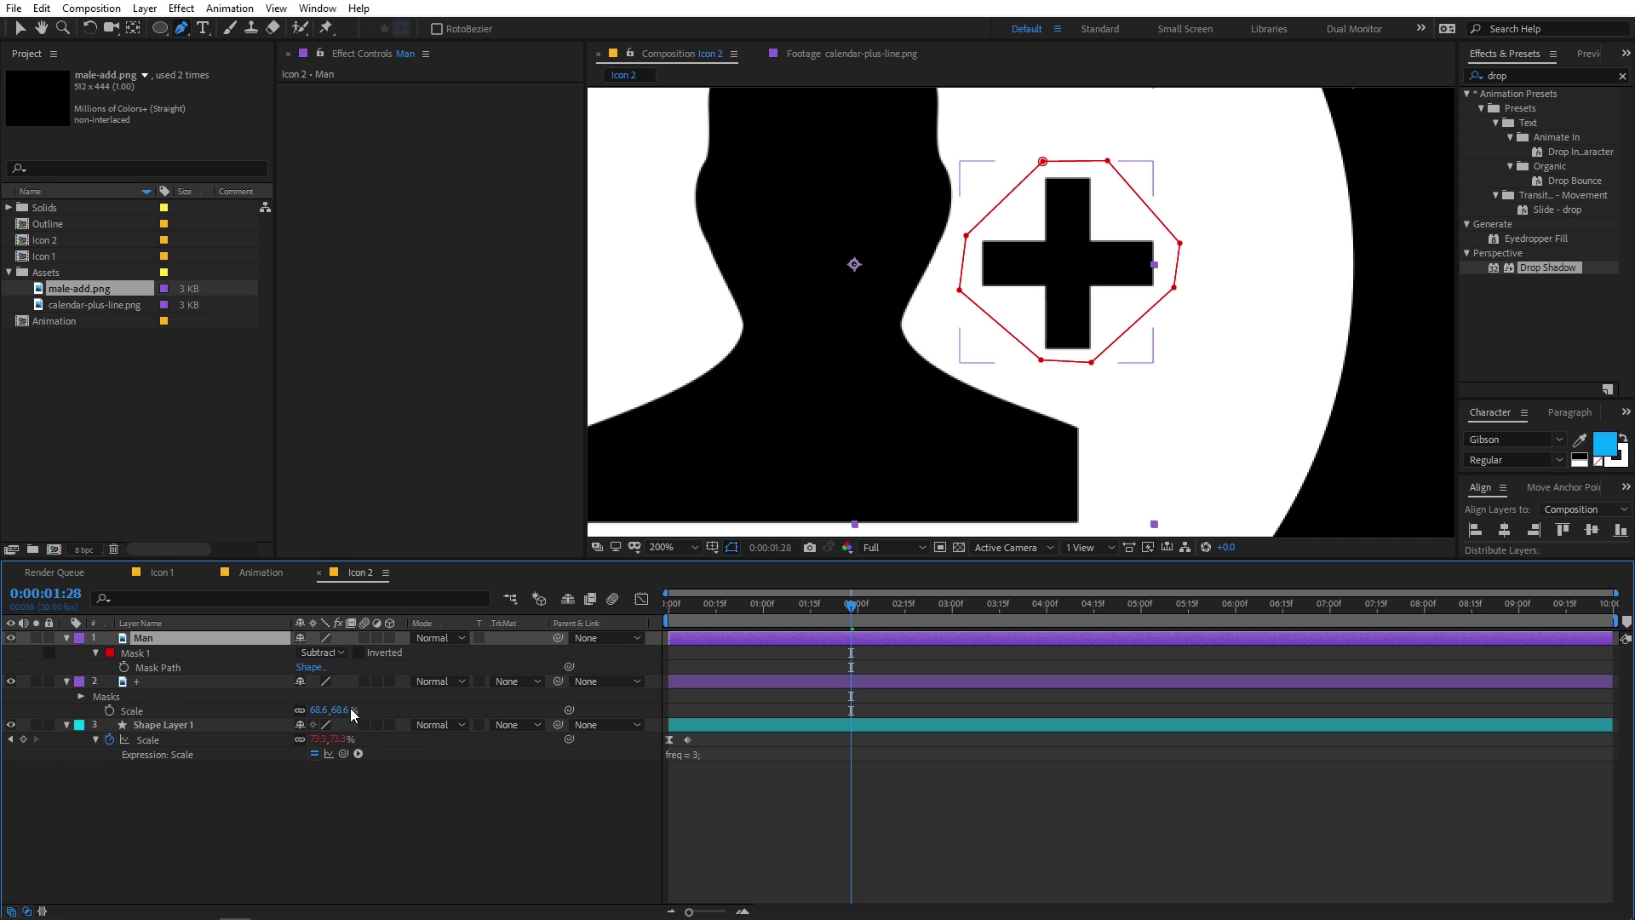
click(151, 681)
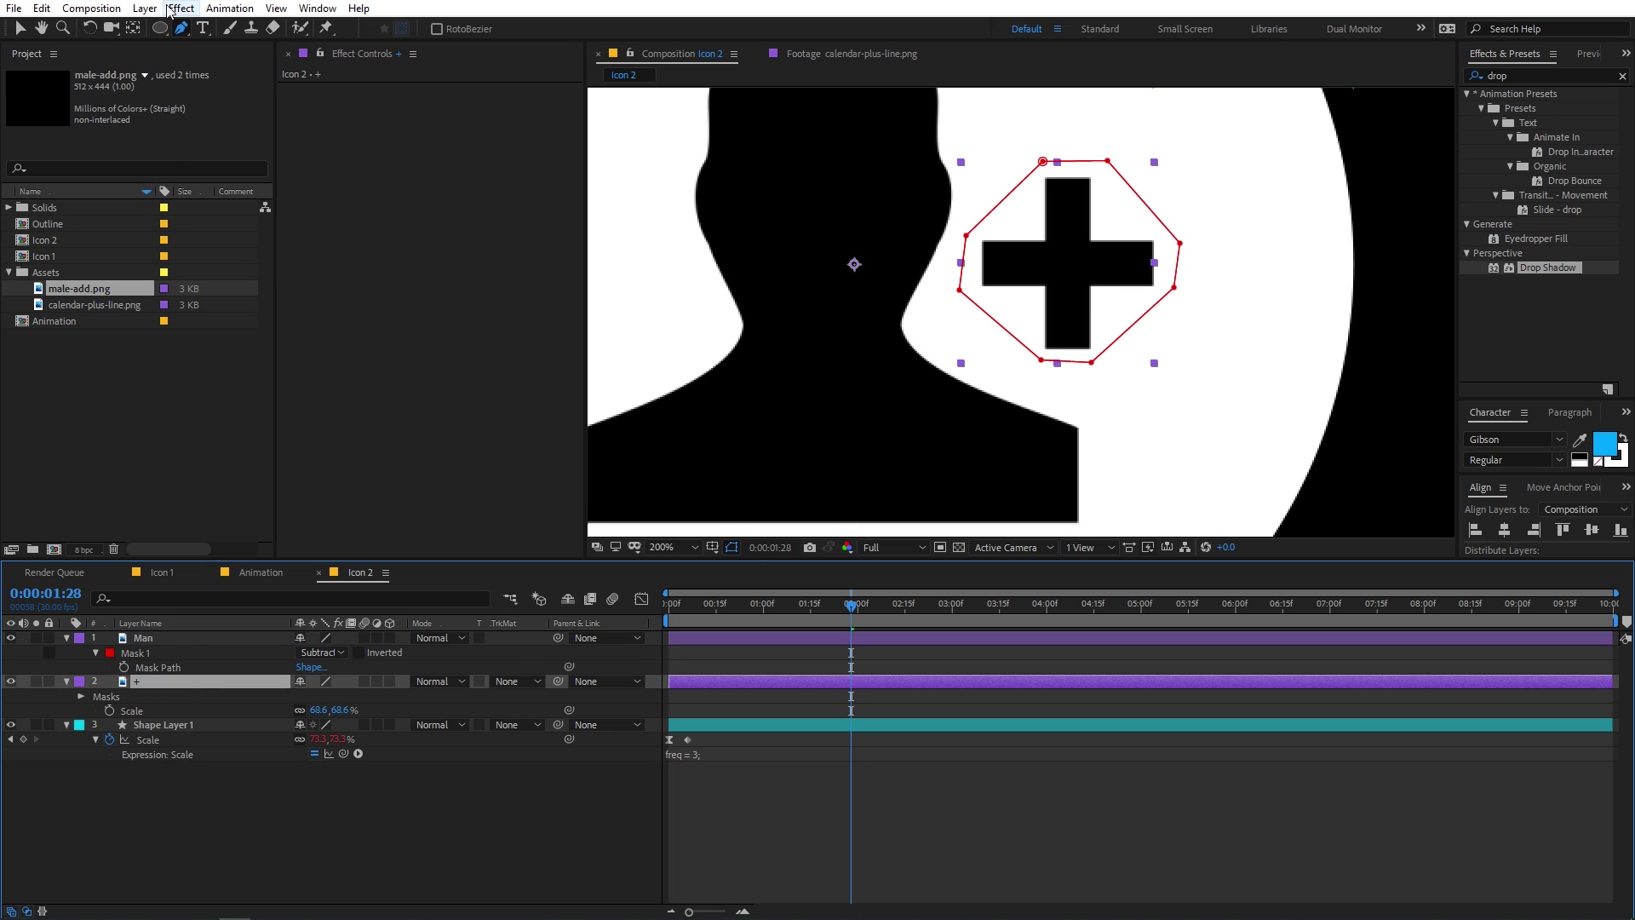
Step: Centre the + layer's anchor point on the cross
key(ctrl+alt+Home)
click(132, 29)
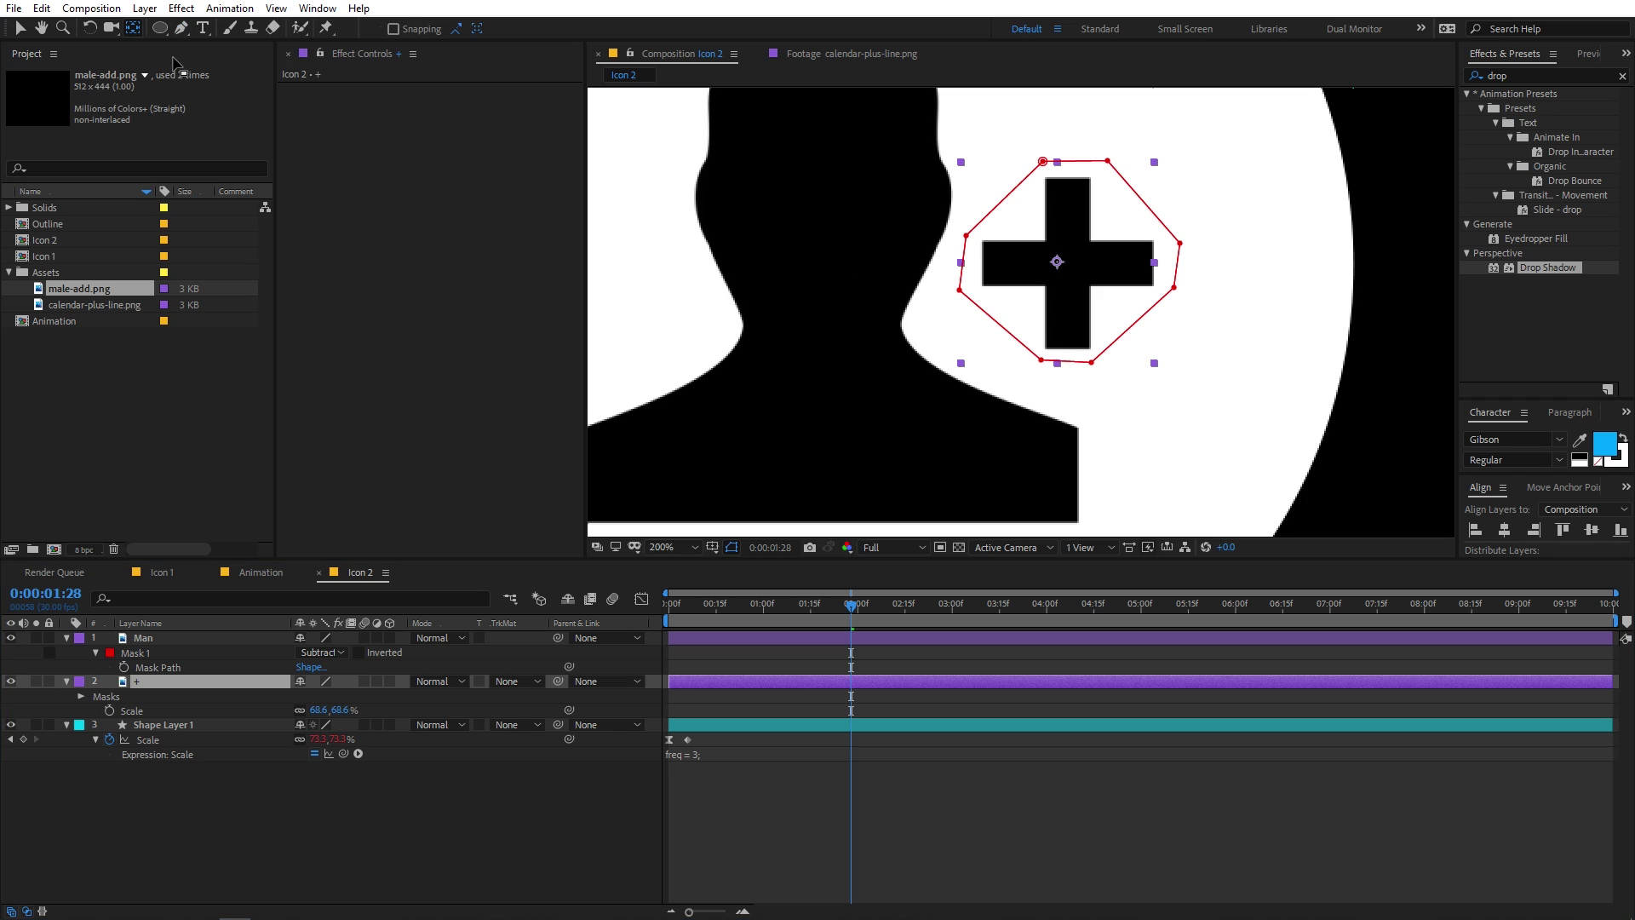
scroll(946, 286, down, 2)
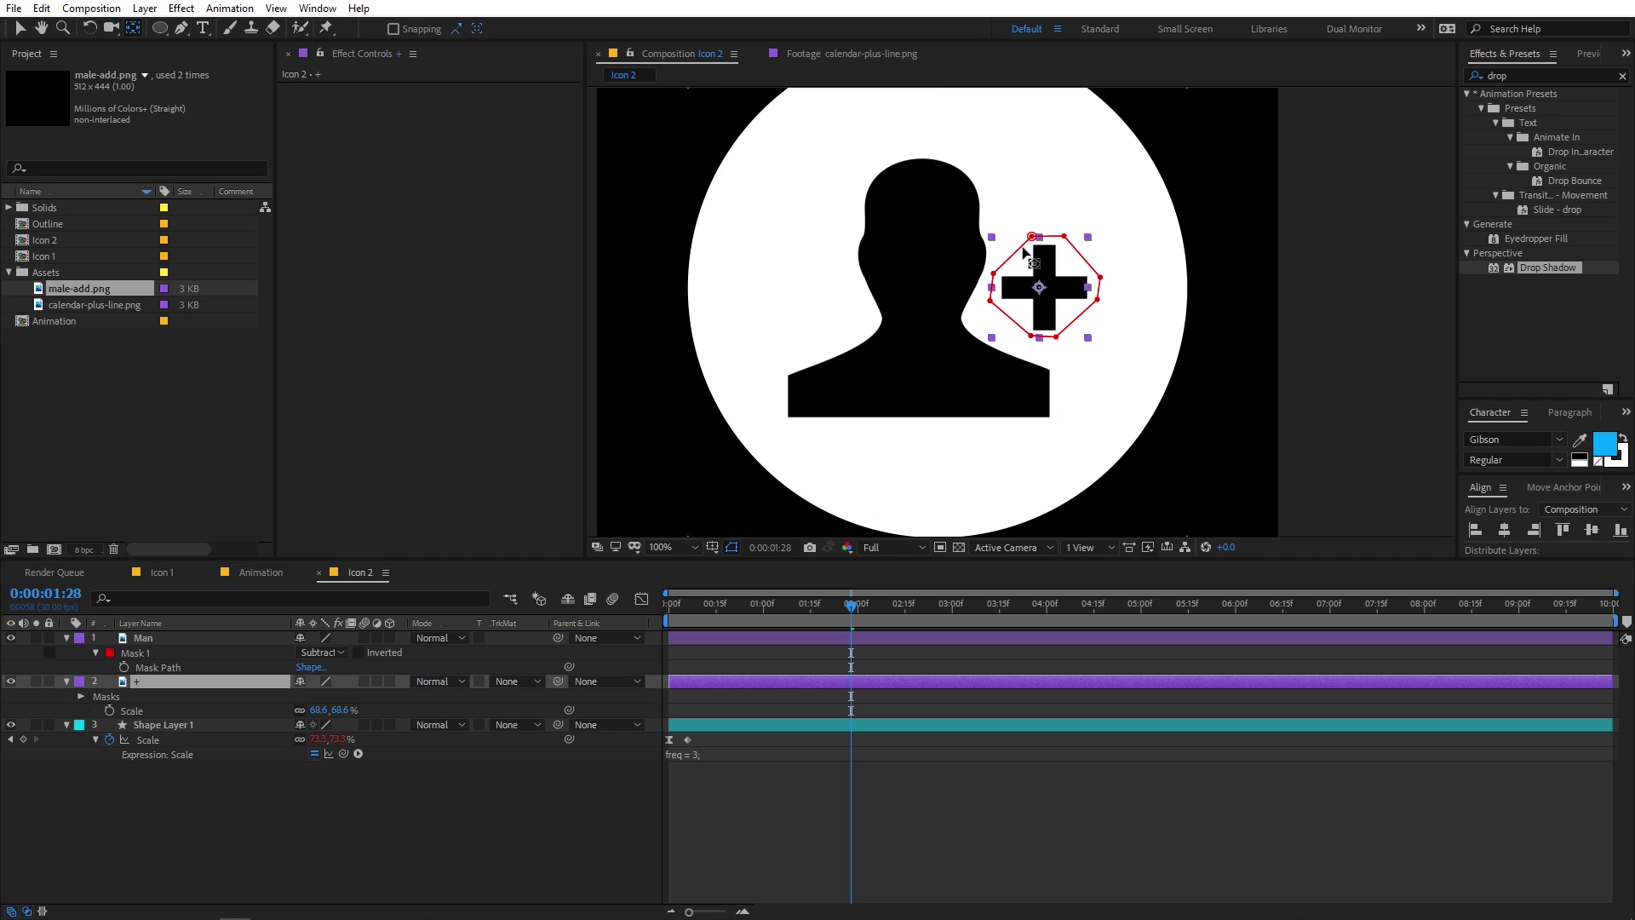
Step: Add Scale keyframes to the Man and + layers and slide them a few frames later
key(Home)
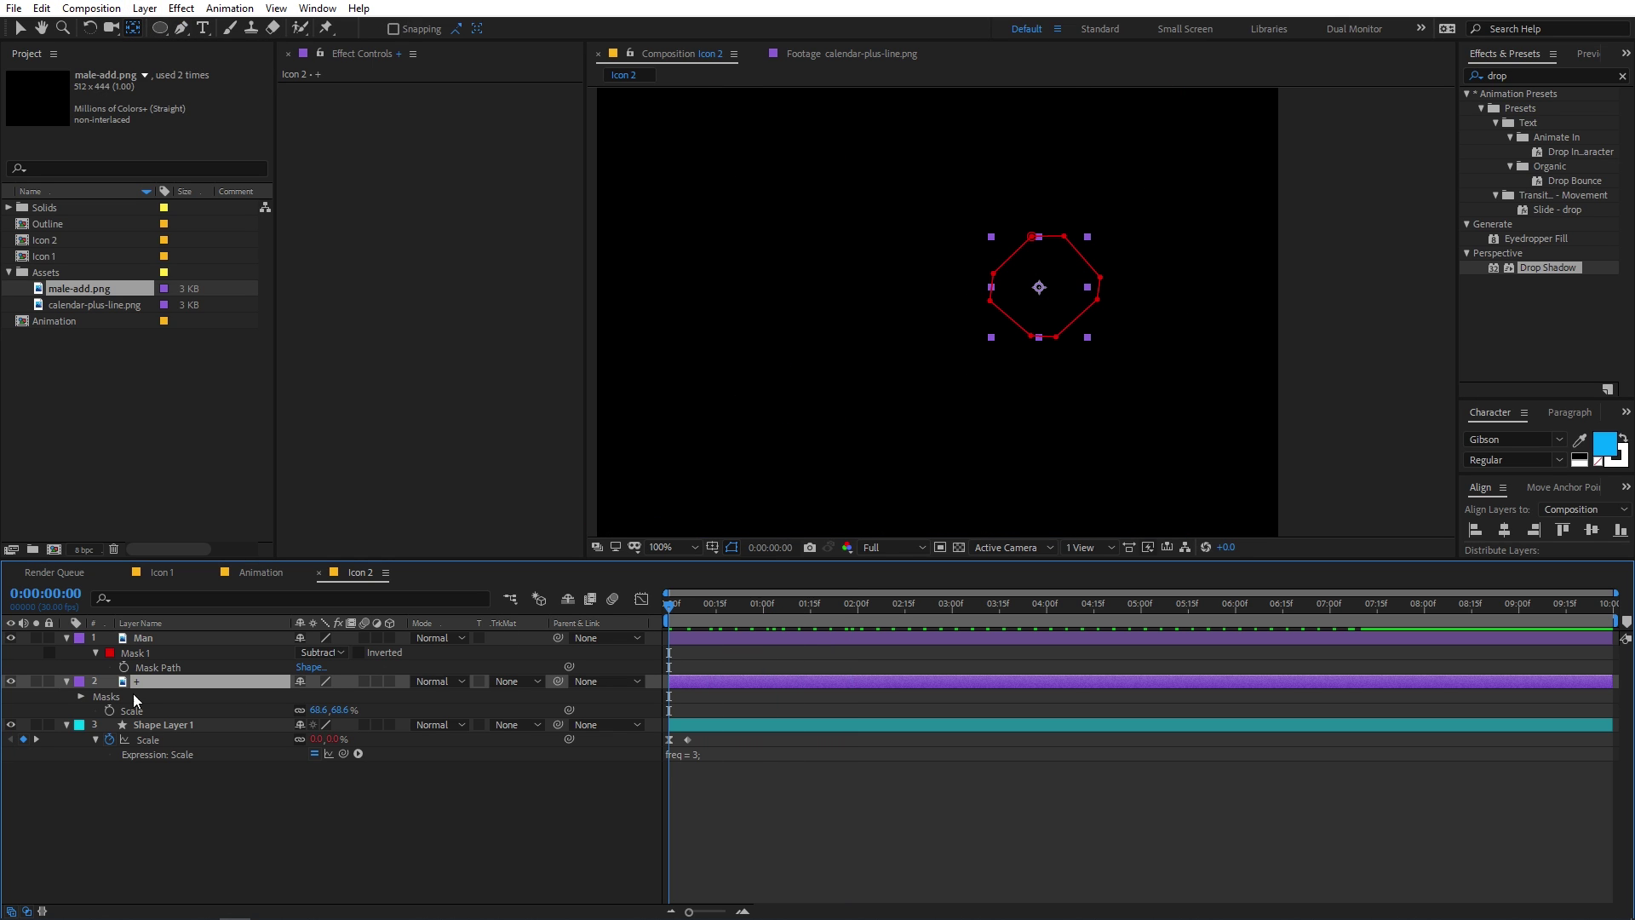
ctrl+click(170, 640)
key(s)
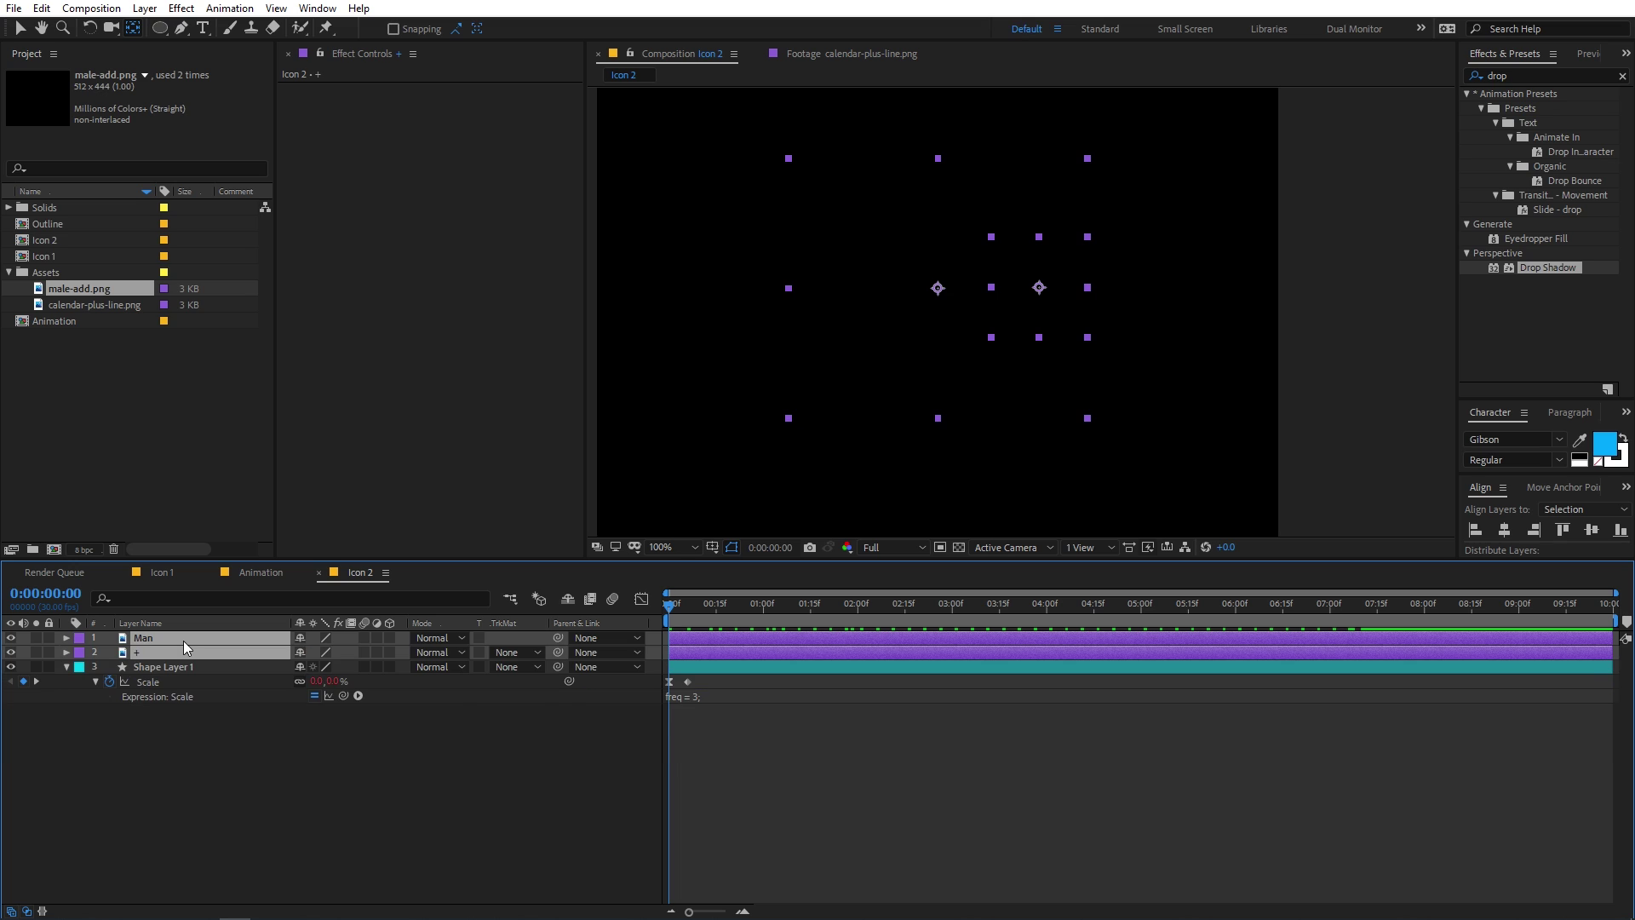
click(110, 653)
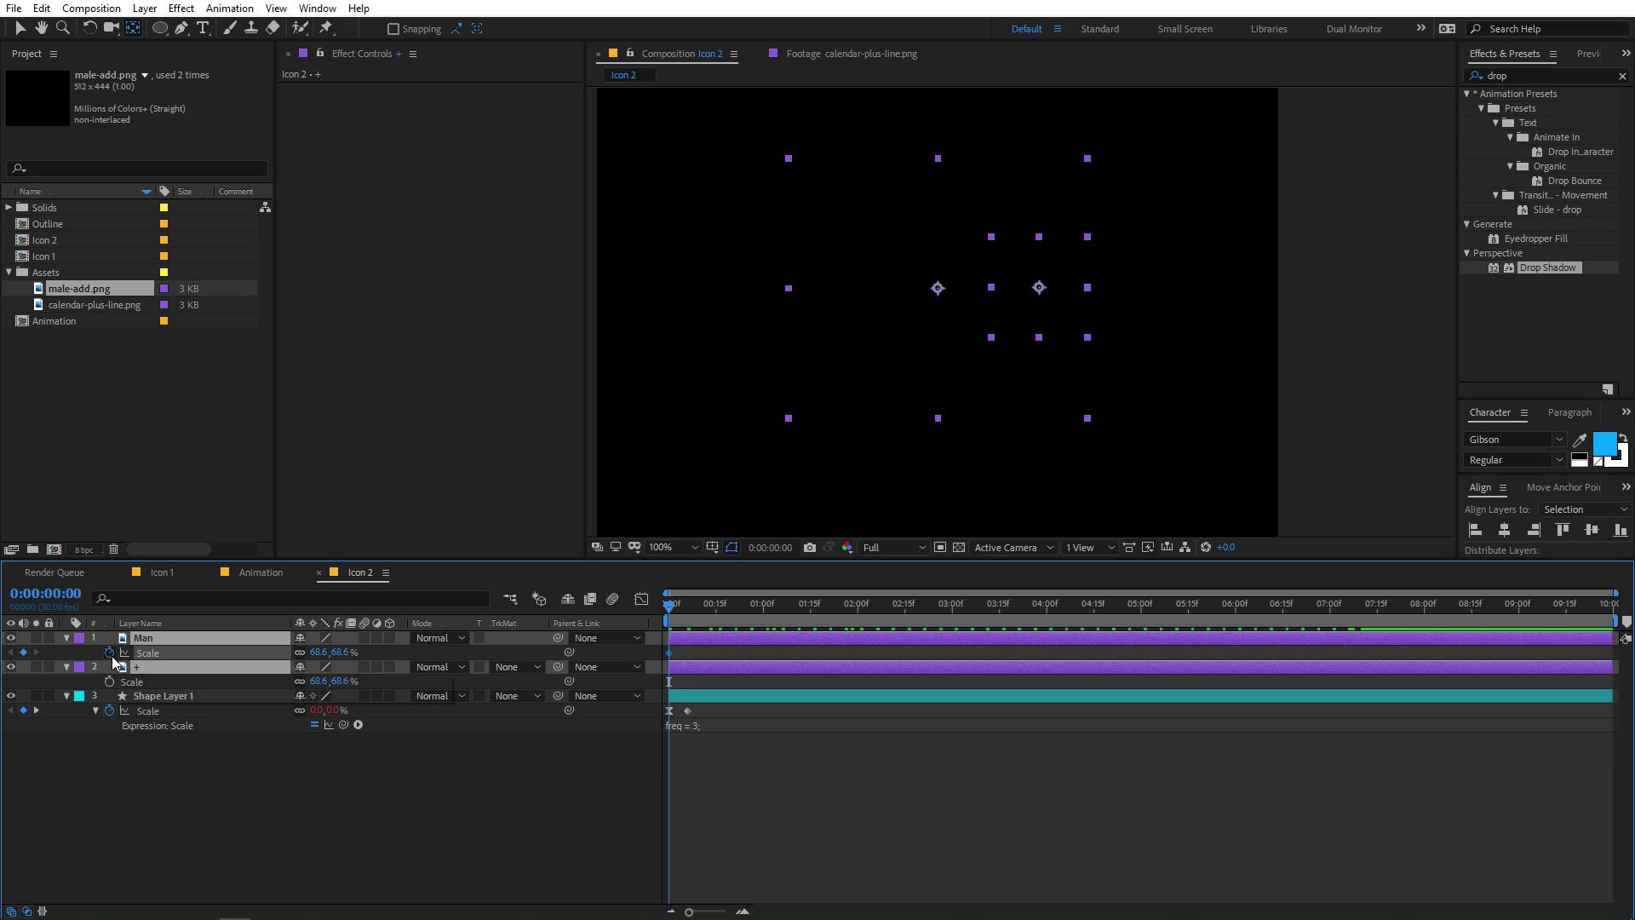
click(673, 742)
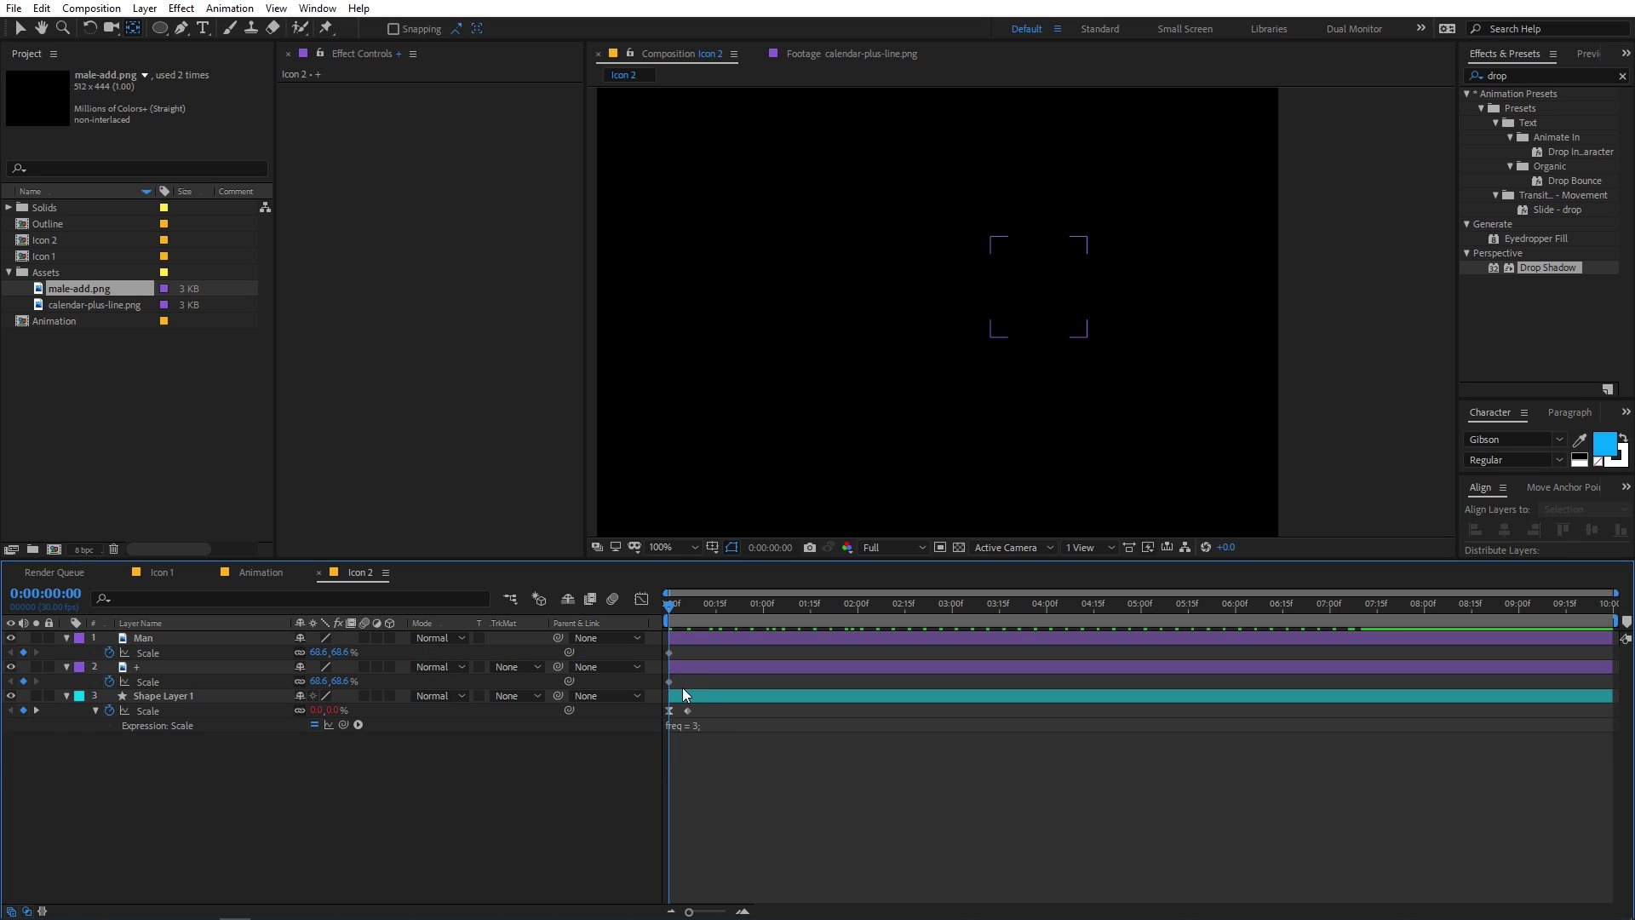
drag(682, 687, 687, 646)
click(374, 790)
Step: Set both the Man and + layers' Scale to 0 at 0:00
click(325, 652)
text(0)
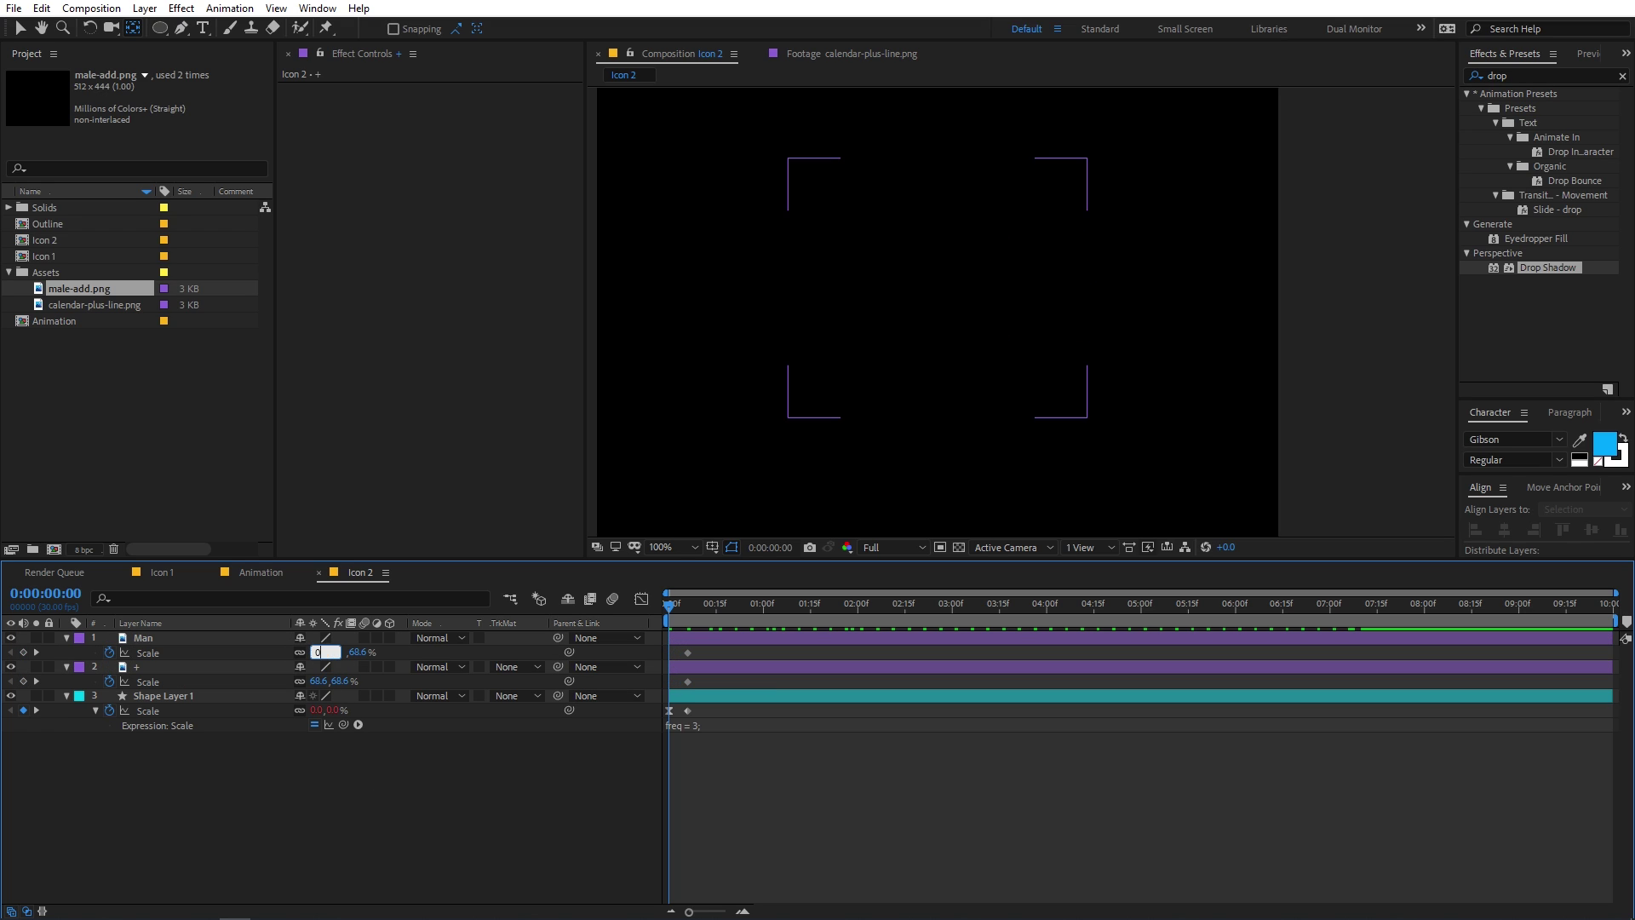
key(Return)
click(323, 681)
text(0)
key(Return)
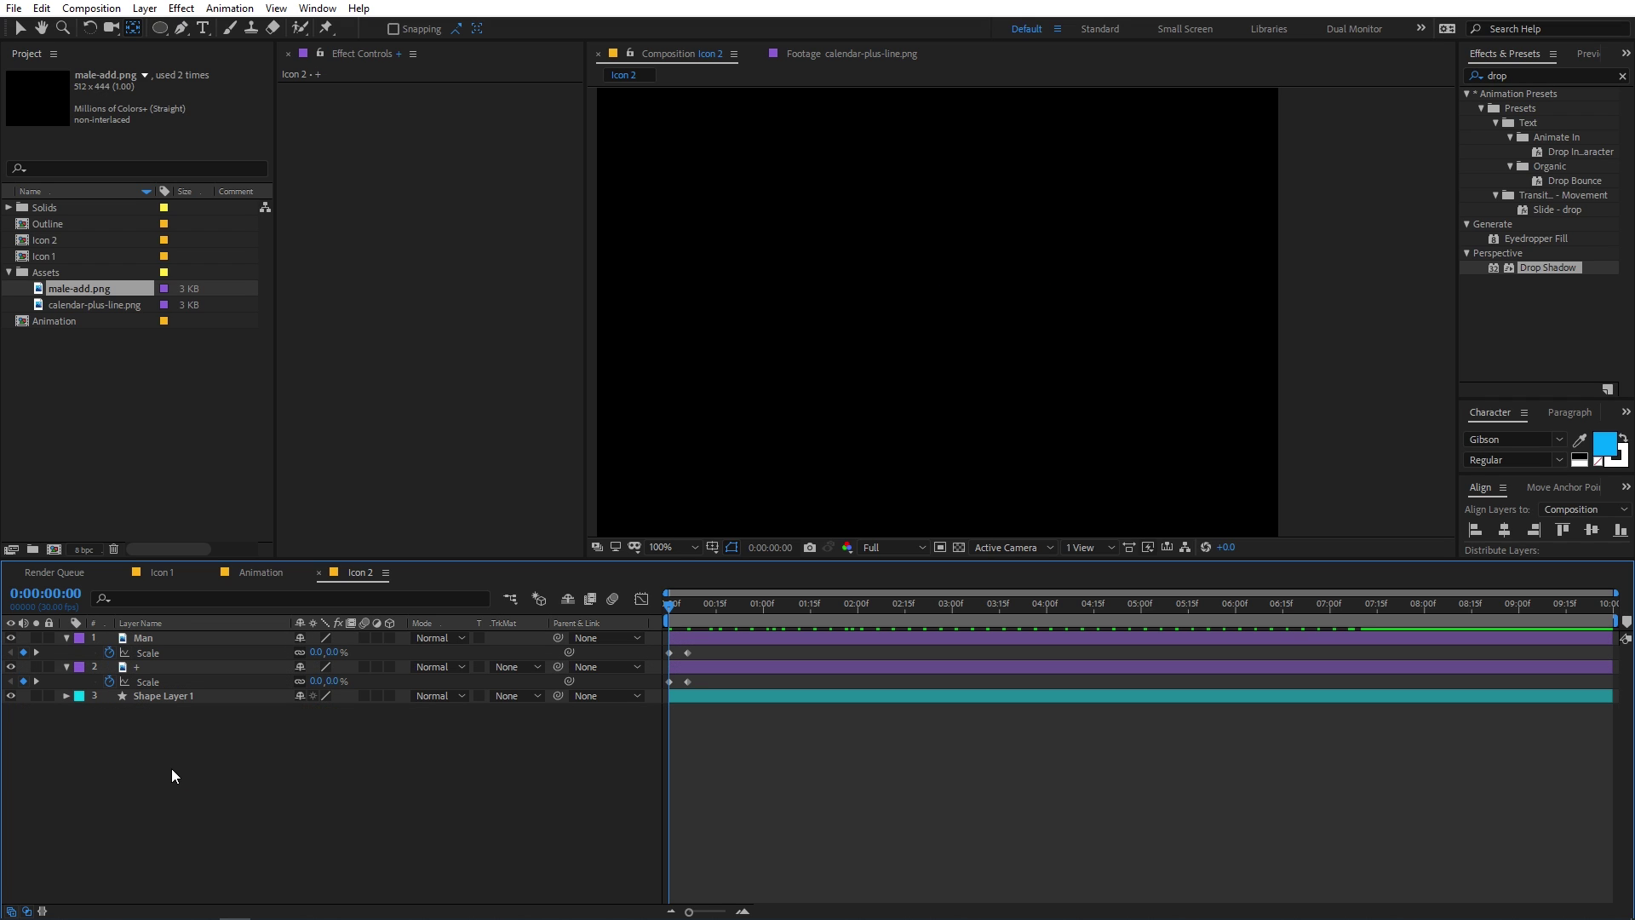
click(66, 696)
Step: Paste the inertia bounce expression into the + layer's Scale and preview it
alt+click(109, 679)
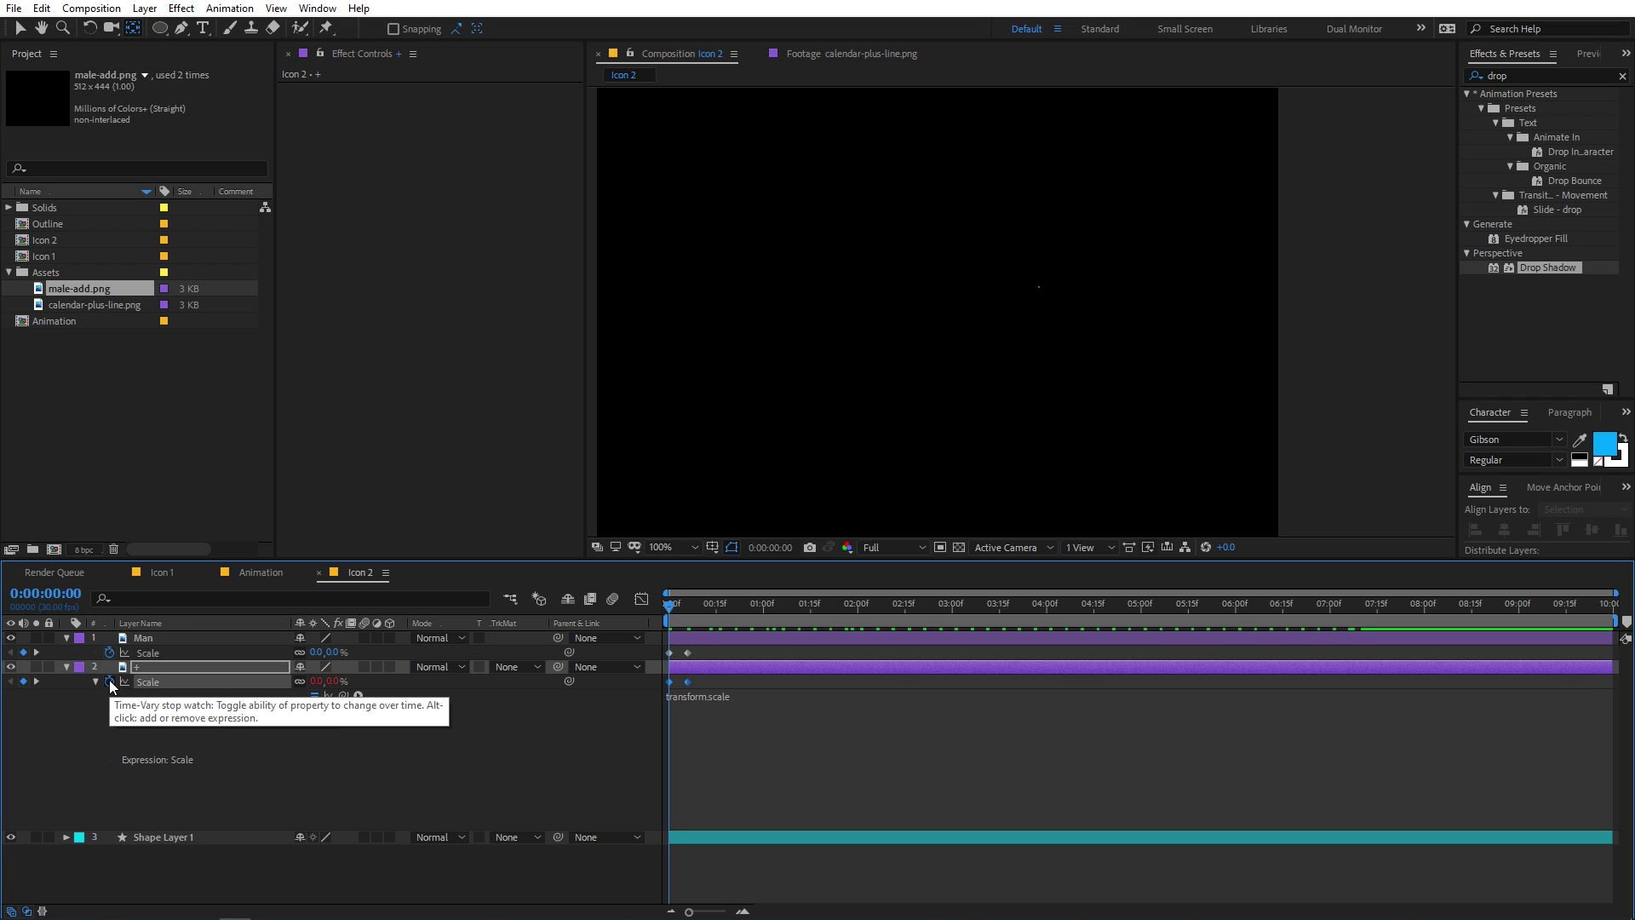
key(ctrl+v)
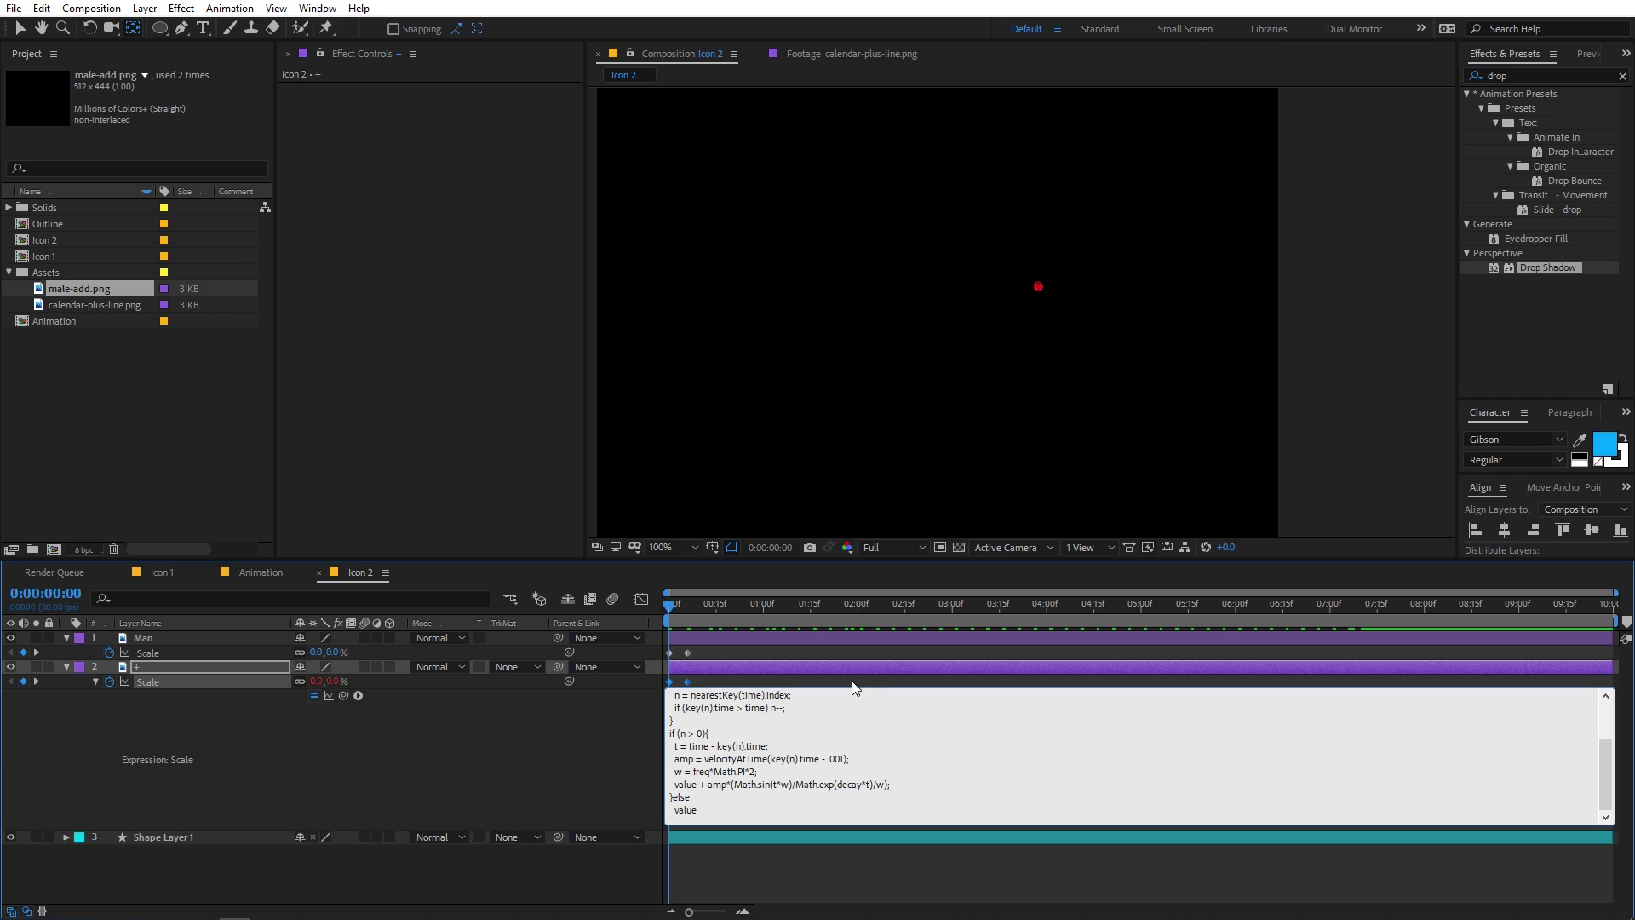
click(851, 680)
key(space)
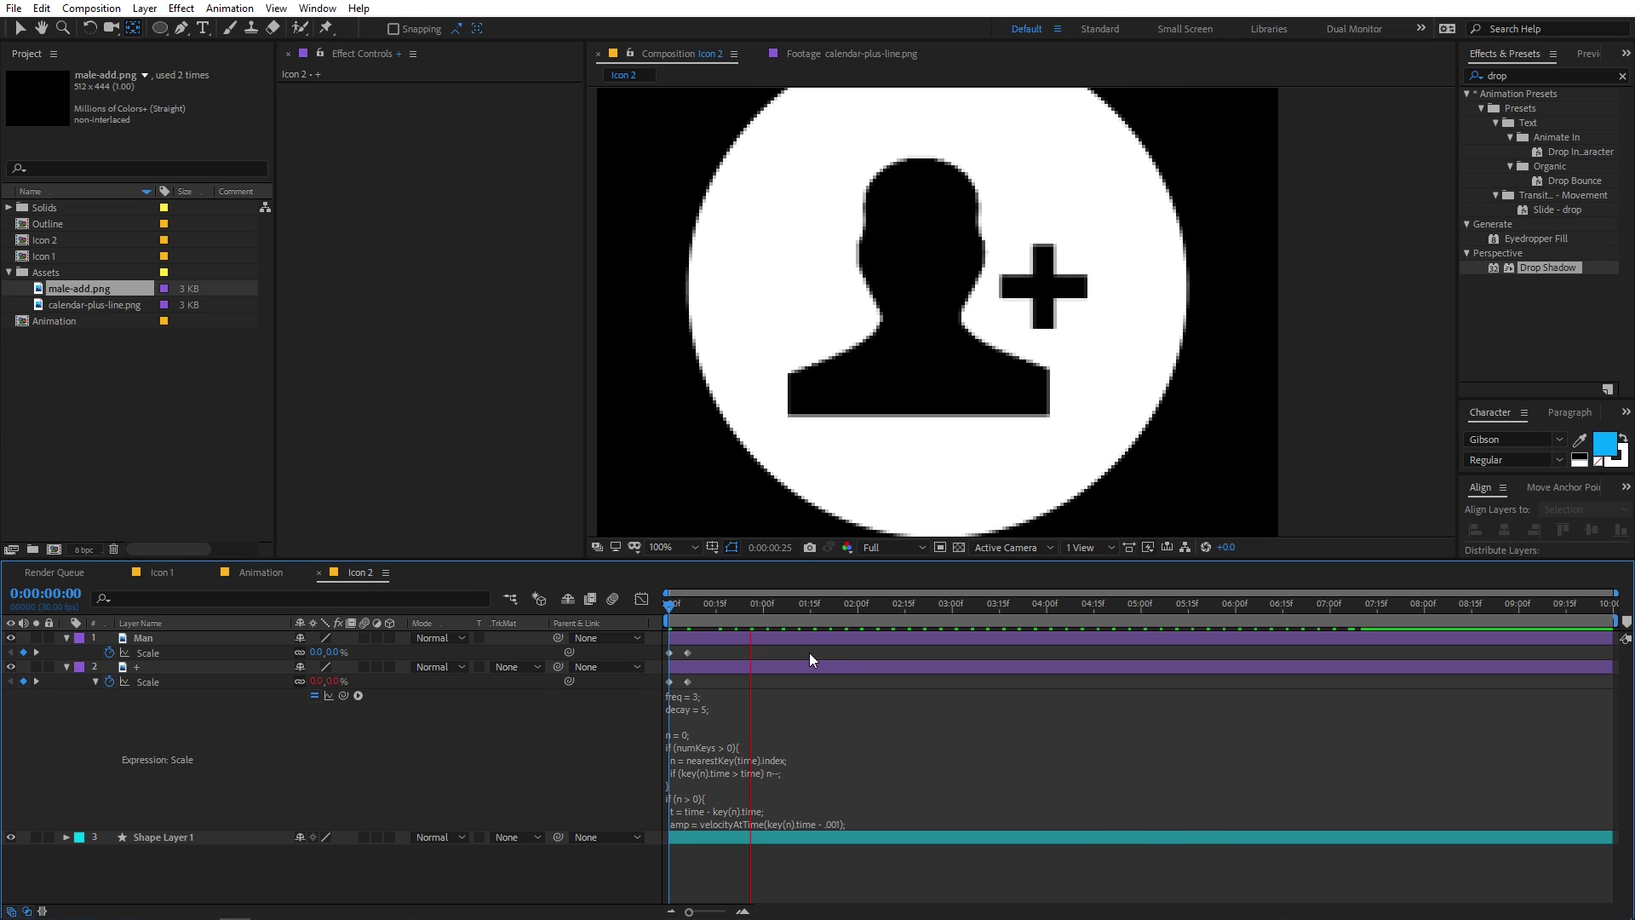
mouse_move(705, 620)
mouse_down()
mouse_move(681, 627)
mouse_move(706, 625)
mouse_up()
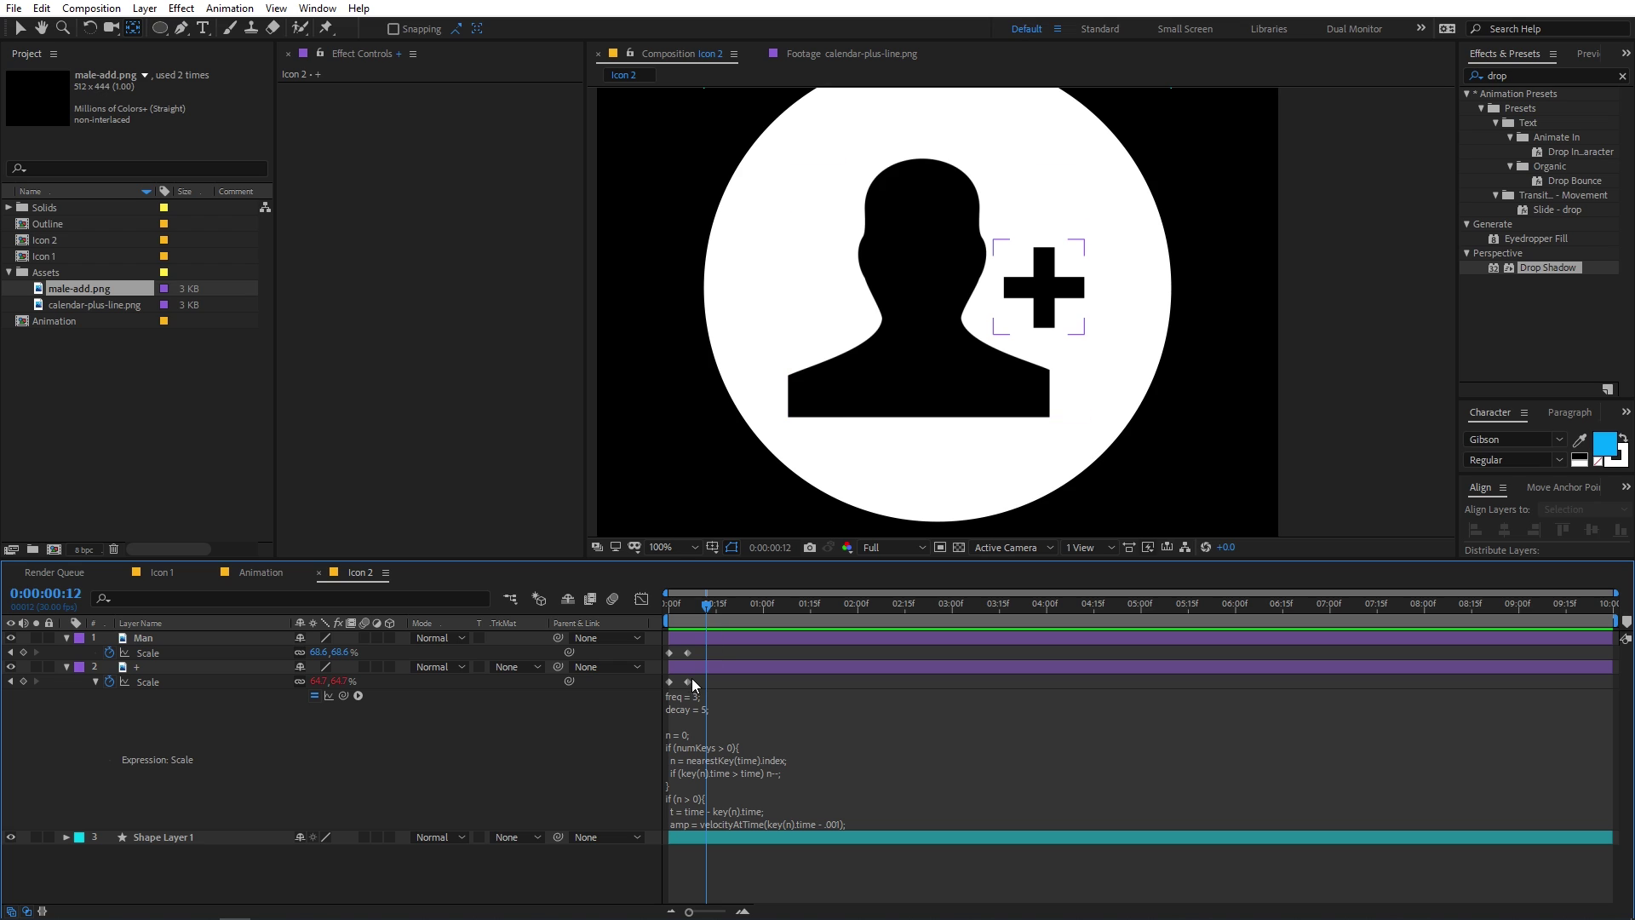
click(700, 710)
key(ctrl+c)
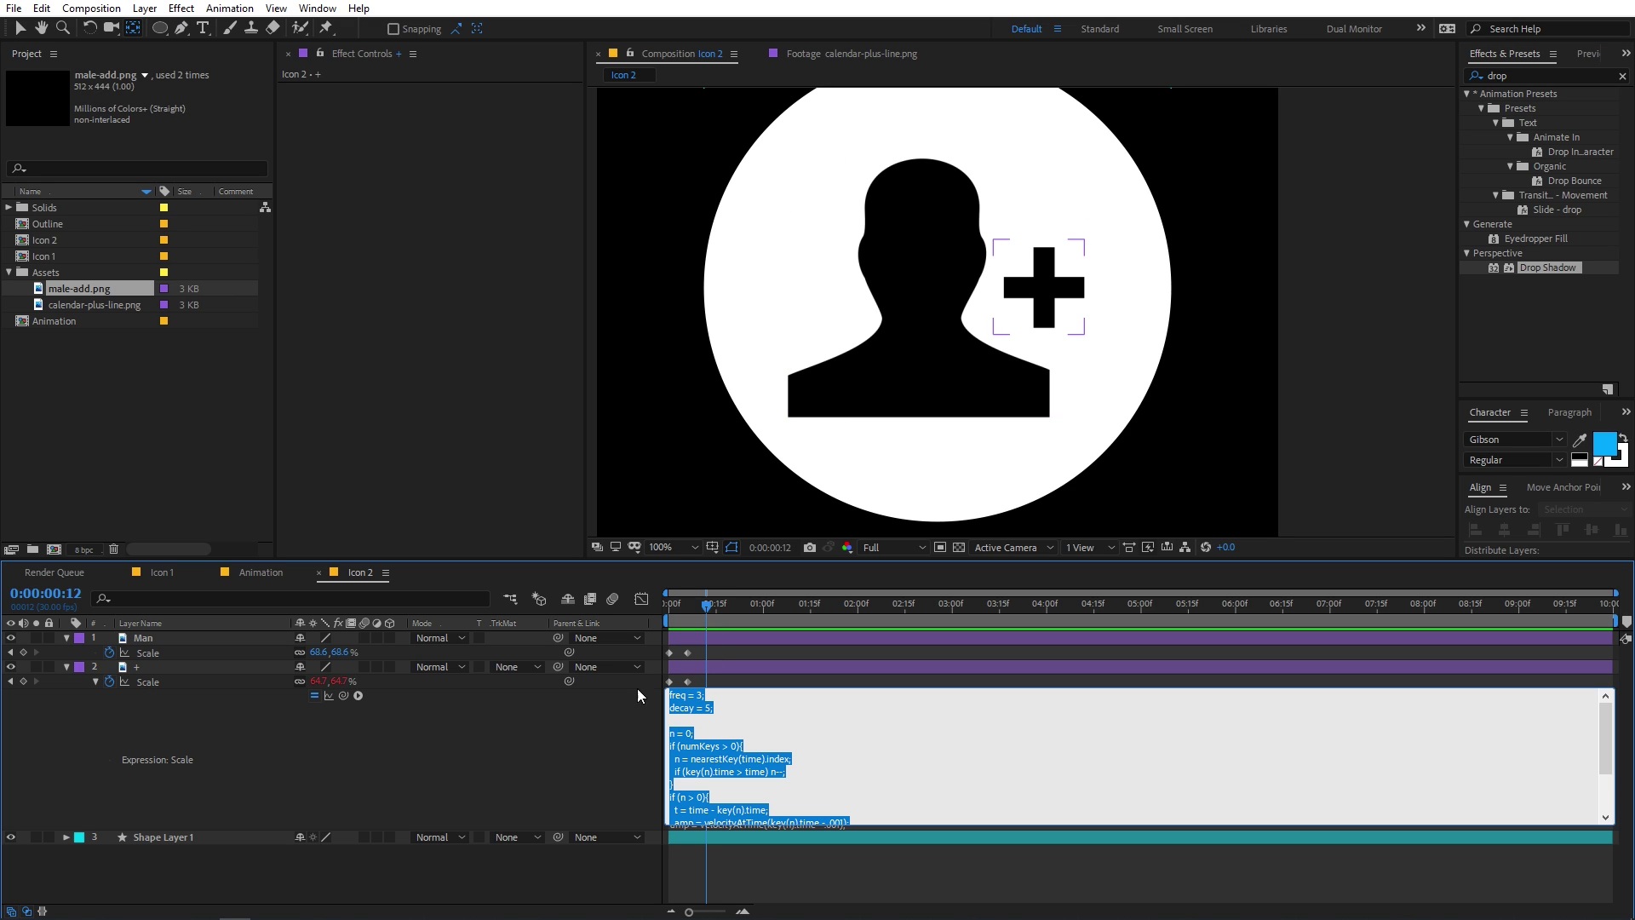
Step: Paste the same bounce expression into the Man layer's Scale and preview both
click(127, 654)
key(Home)
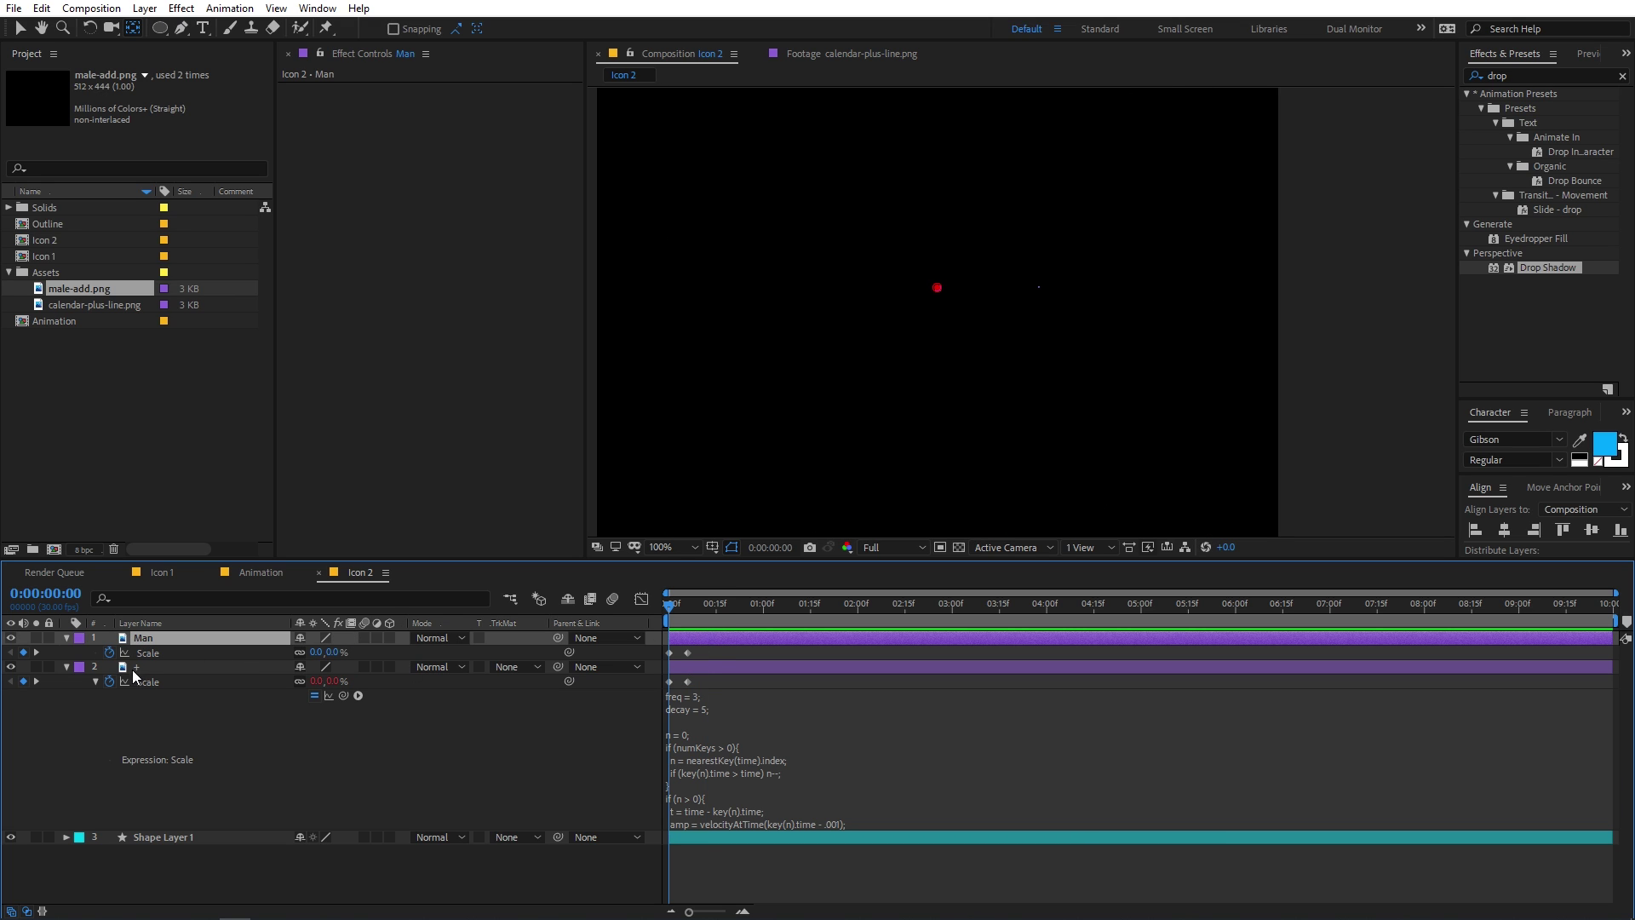
alt+click(108, 652)
key(ctrl+v)
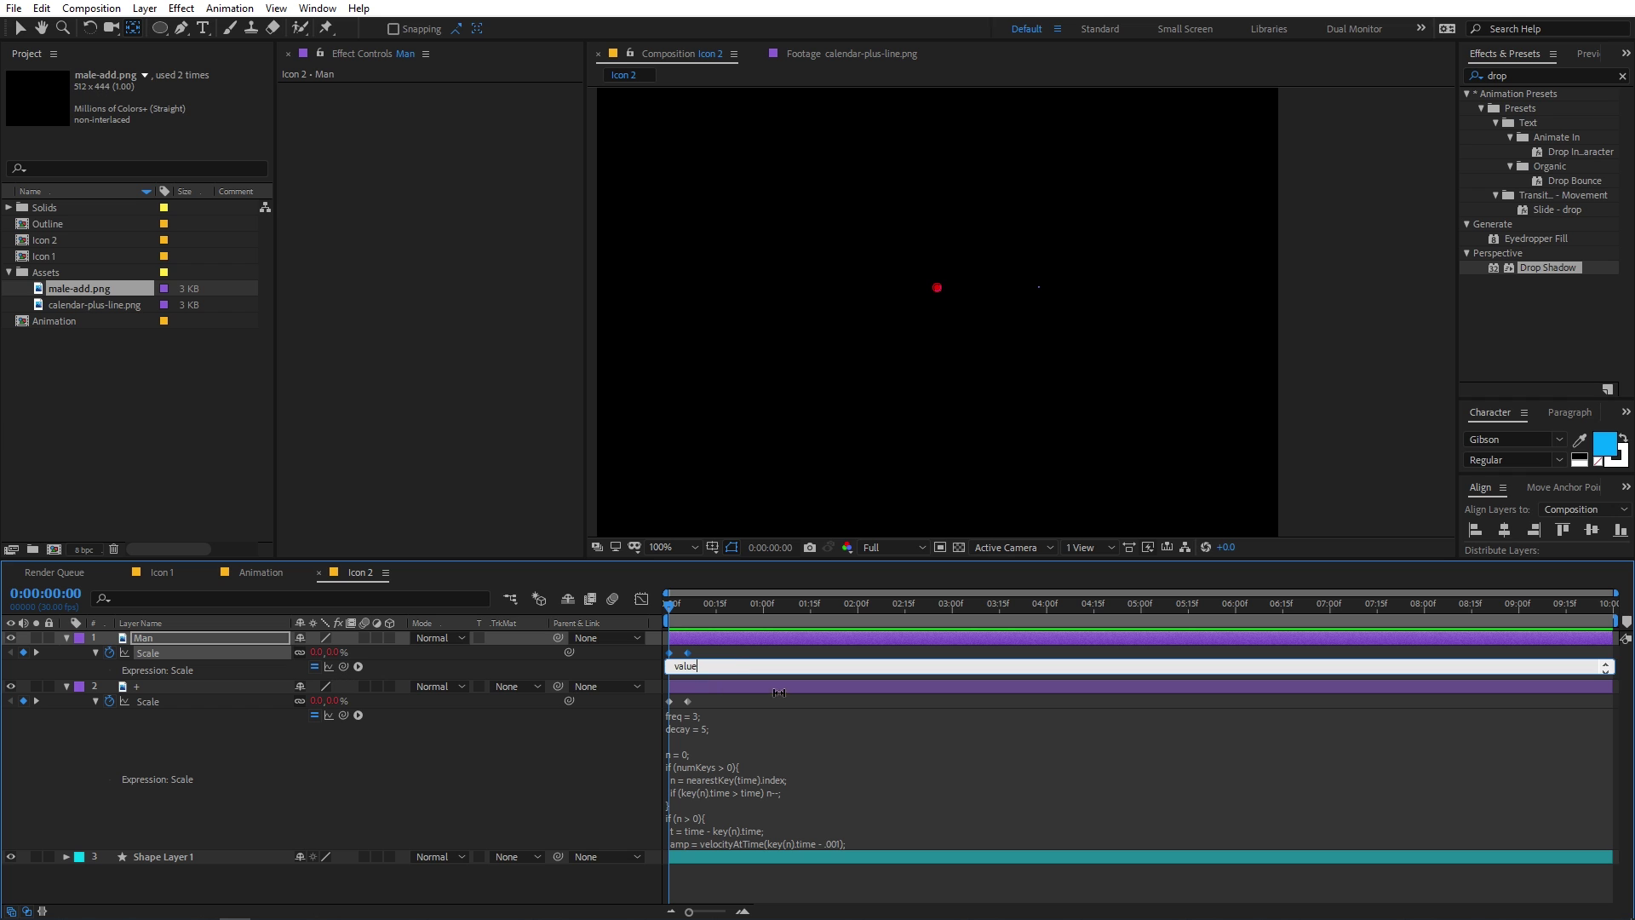
click(846, 651)
key(space)
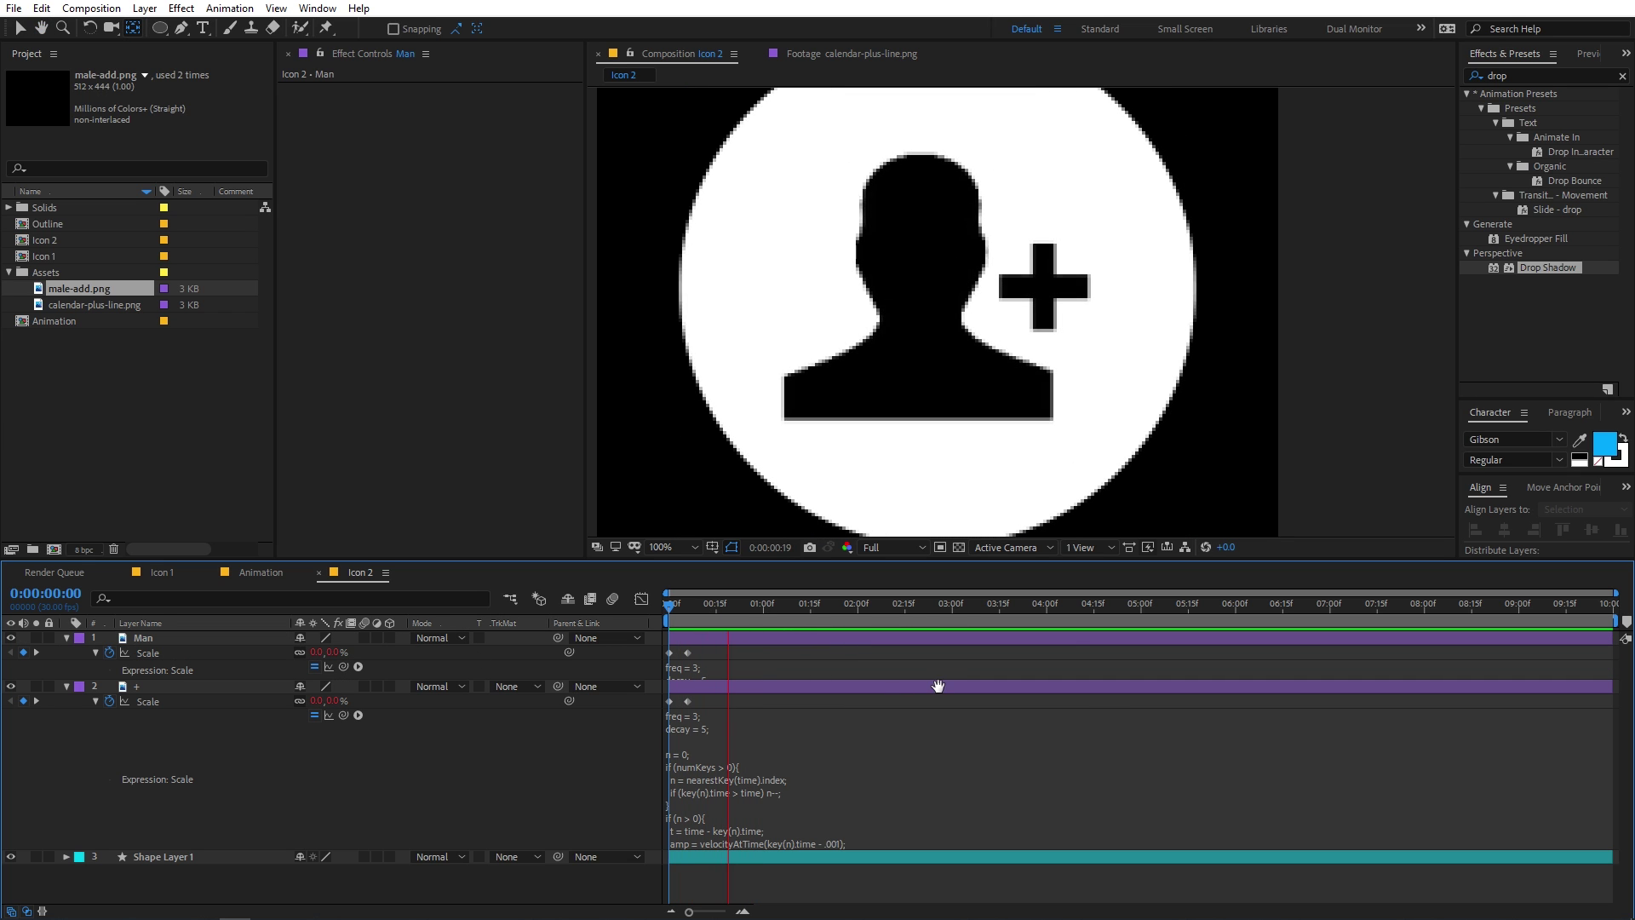
click(1541, 75)
Step: Apply a Fill effect to the Man layer with dark grey colour 383838
text(fill)
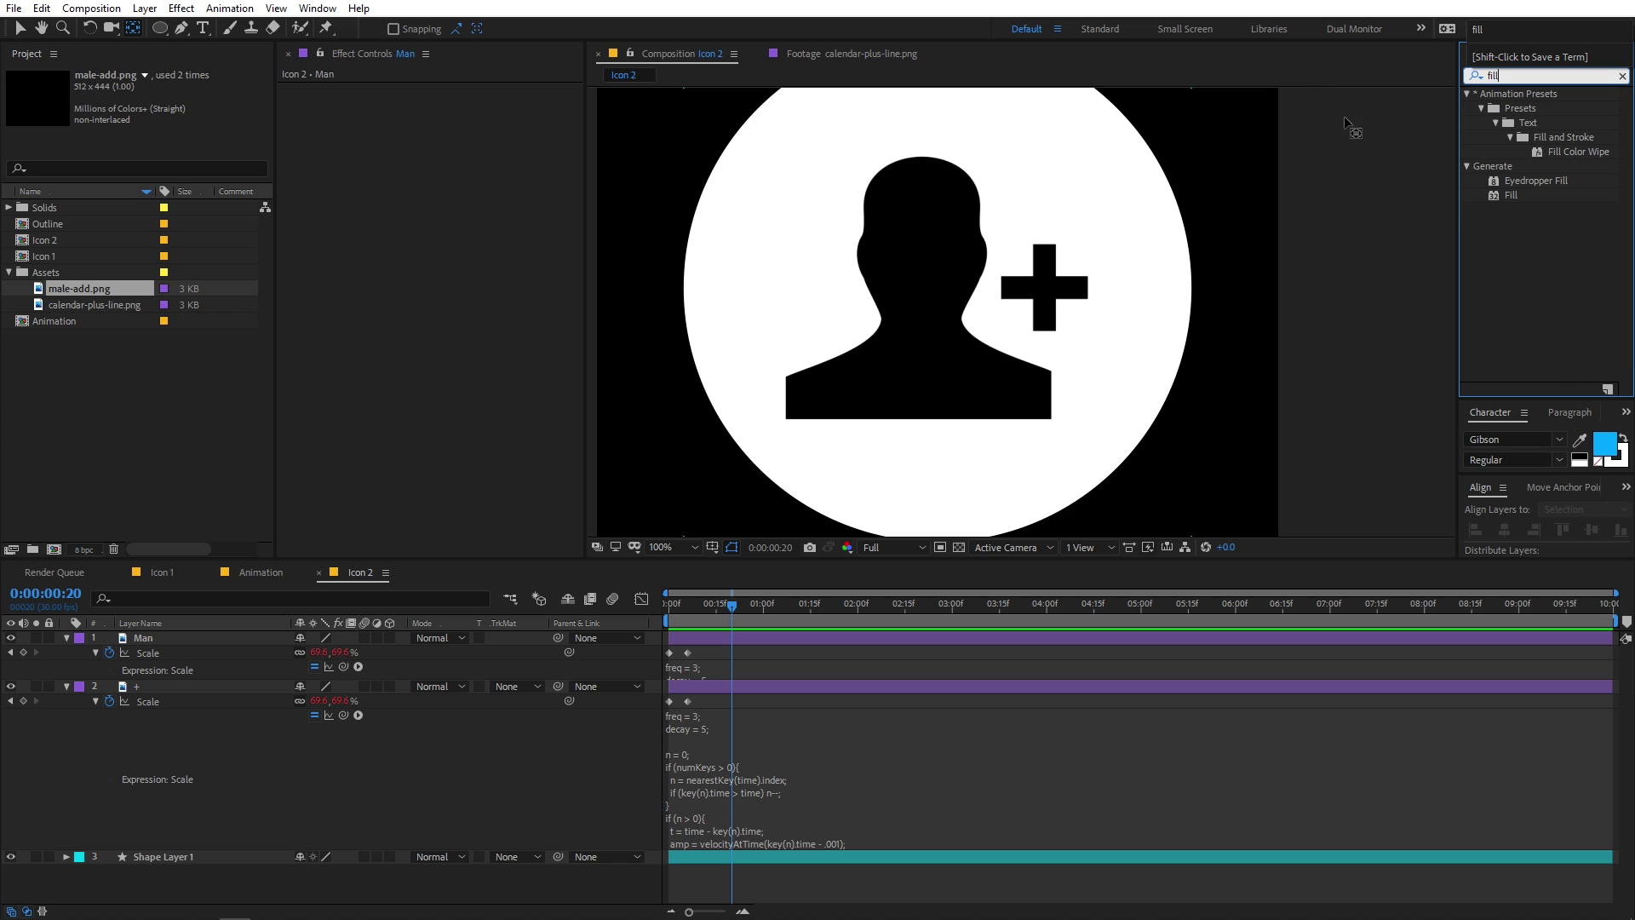
drag(1511, 195, 183, 640)
click(451, 133)
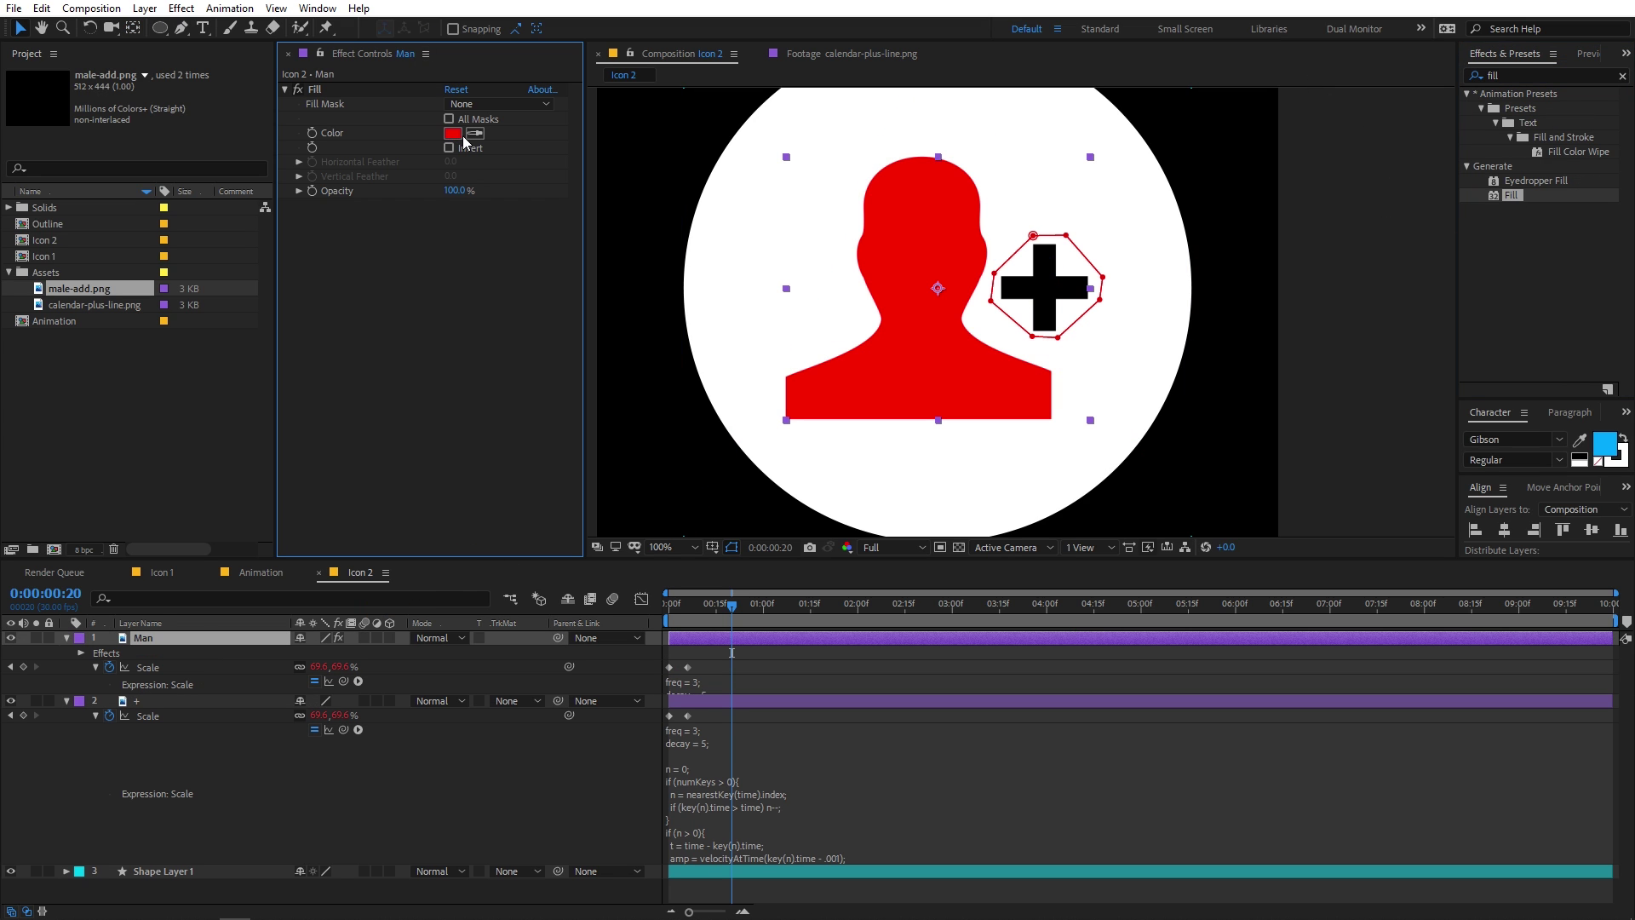
click(64, 562)
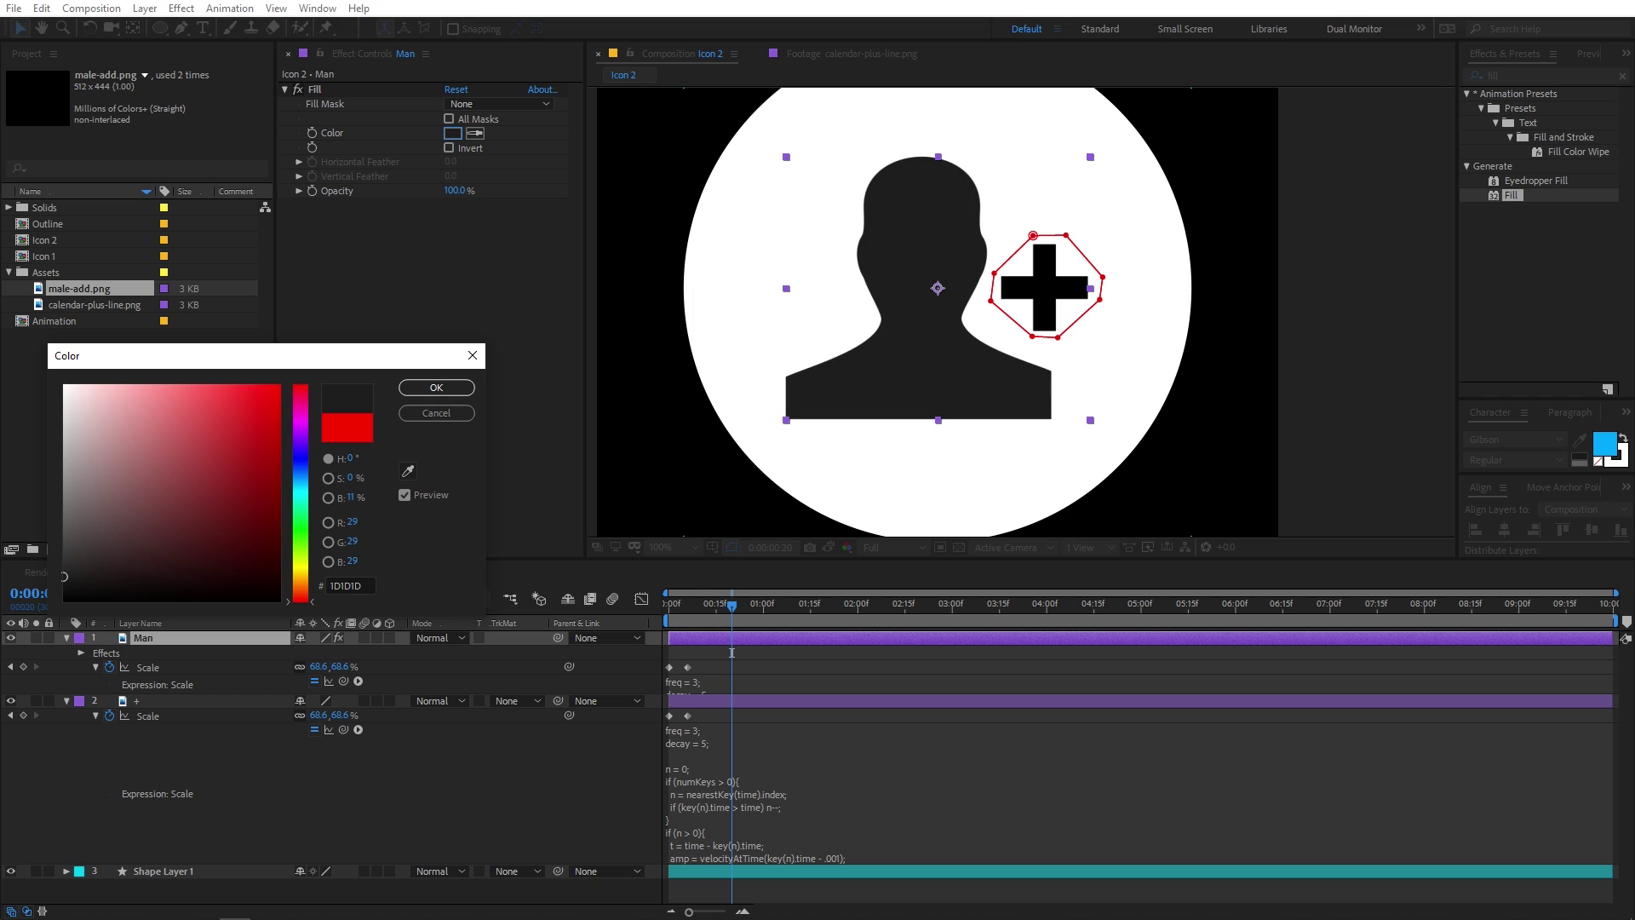
drag(64, 562, 64, 554)
click(461, 385)
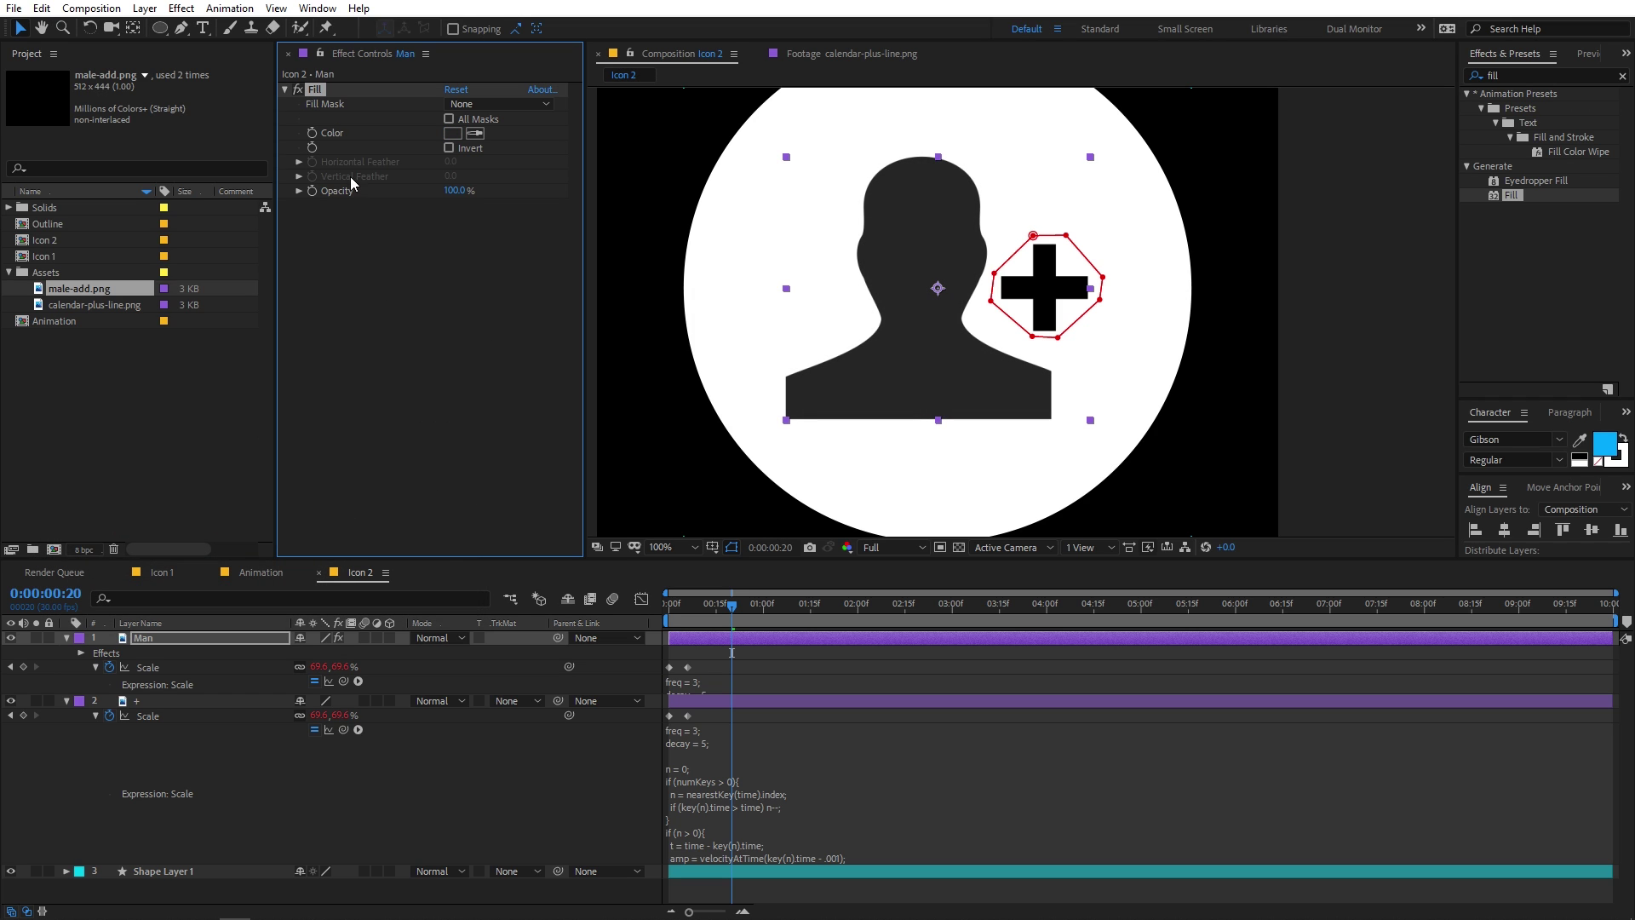
Step: Paste the same Fill effect onto the + layer and preview the animation
click(191, 697)
key(ctrl+v)
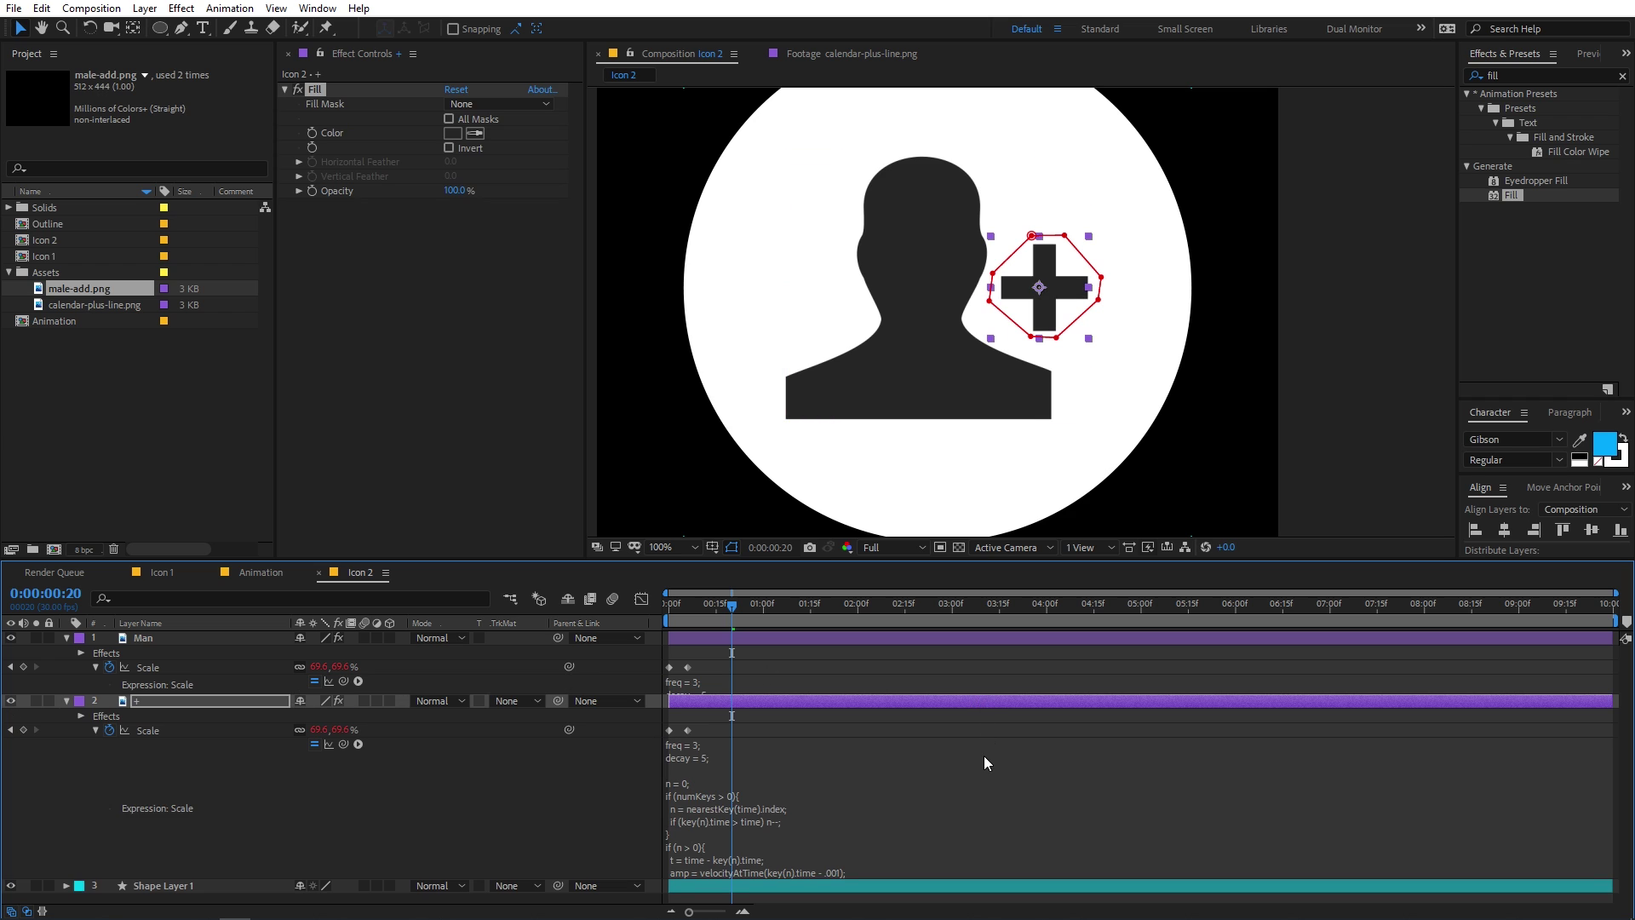
click(984, 754)
click(722, 616)
key(space)
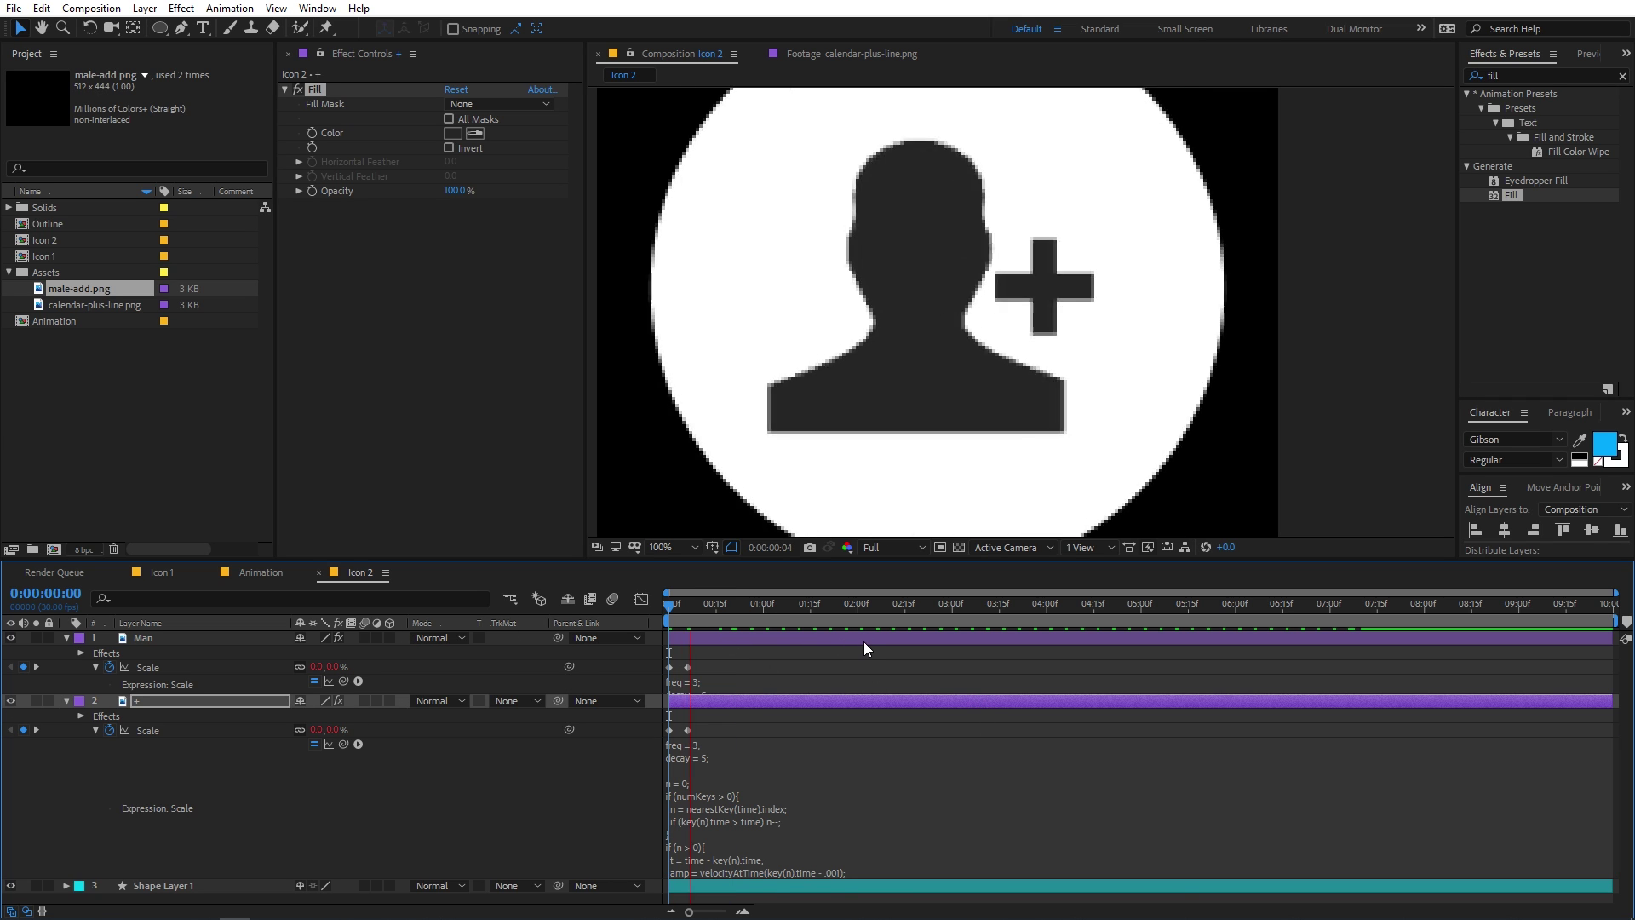
Step: Delay the Man and + layers to start near frame 7 and preview
click(66, 637)
click(66, 652)
click(708, 637)
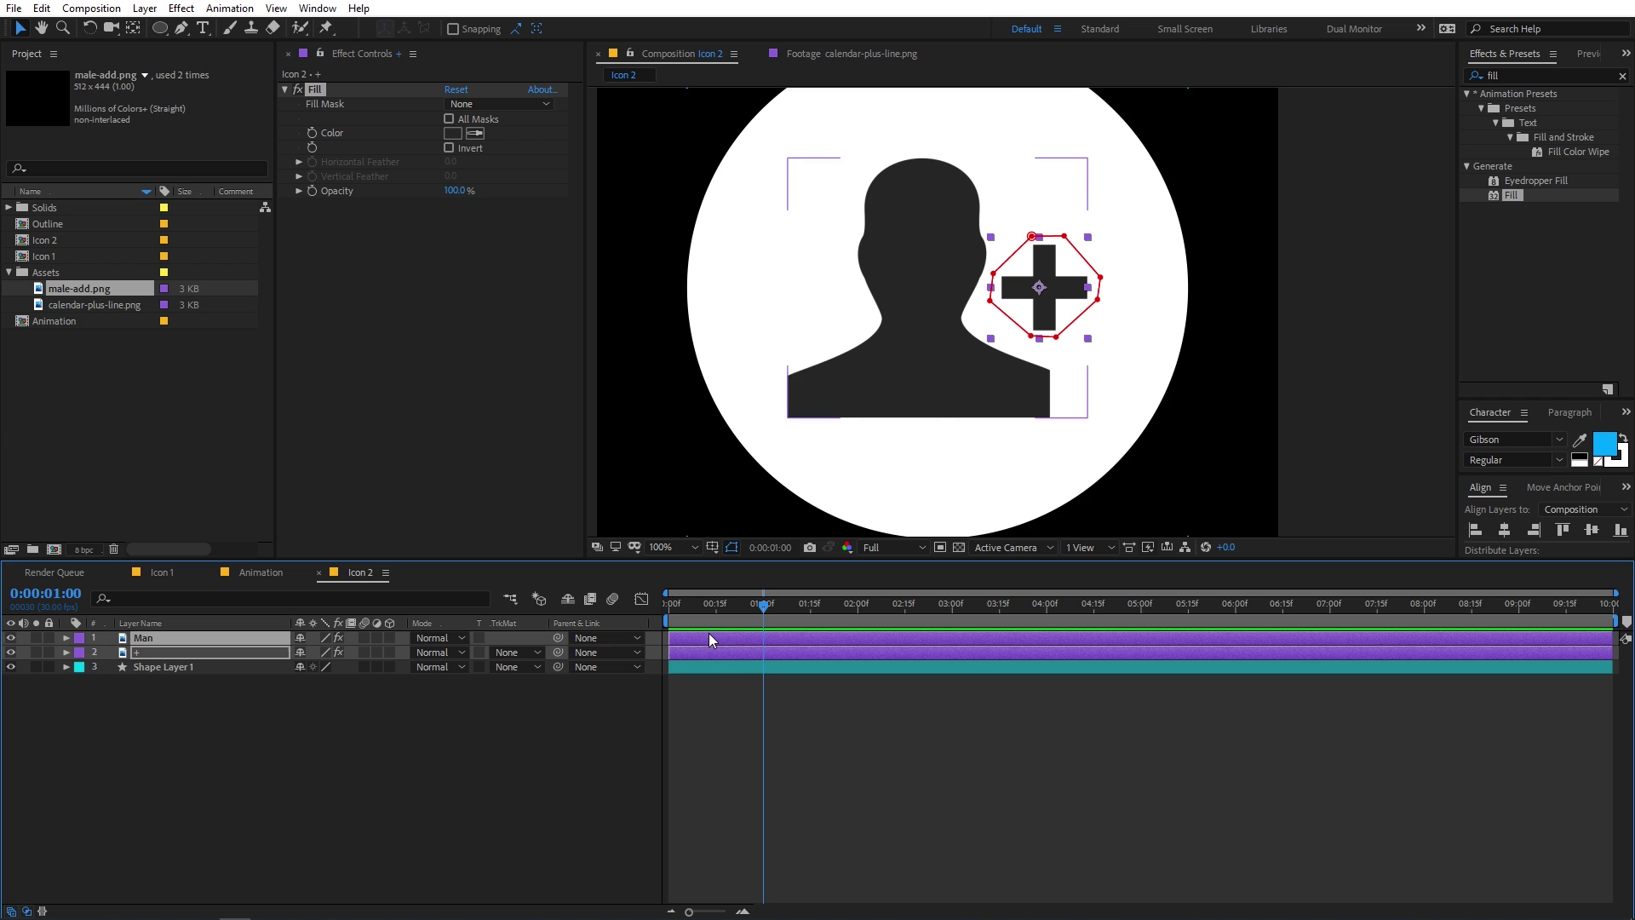
shift+click(687, 650)
drag(687, 650, 718, 613)
key(space)
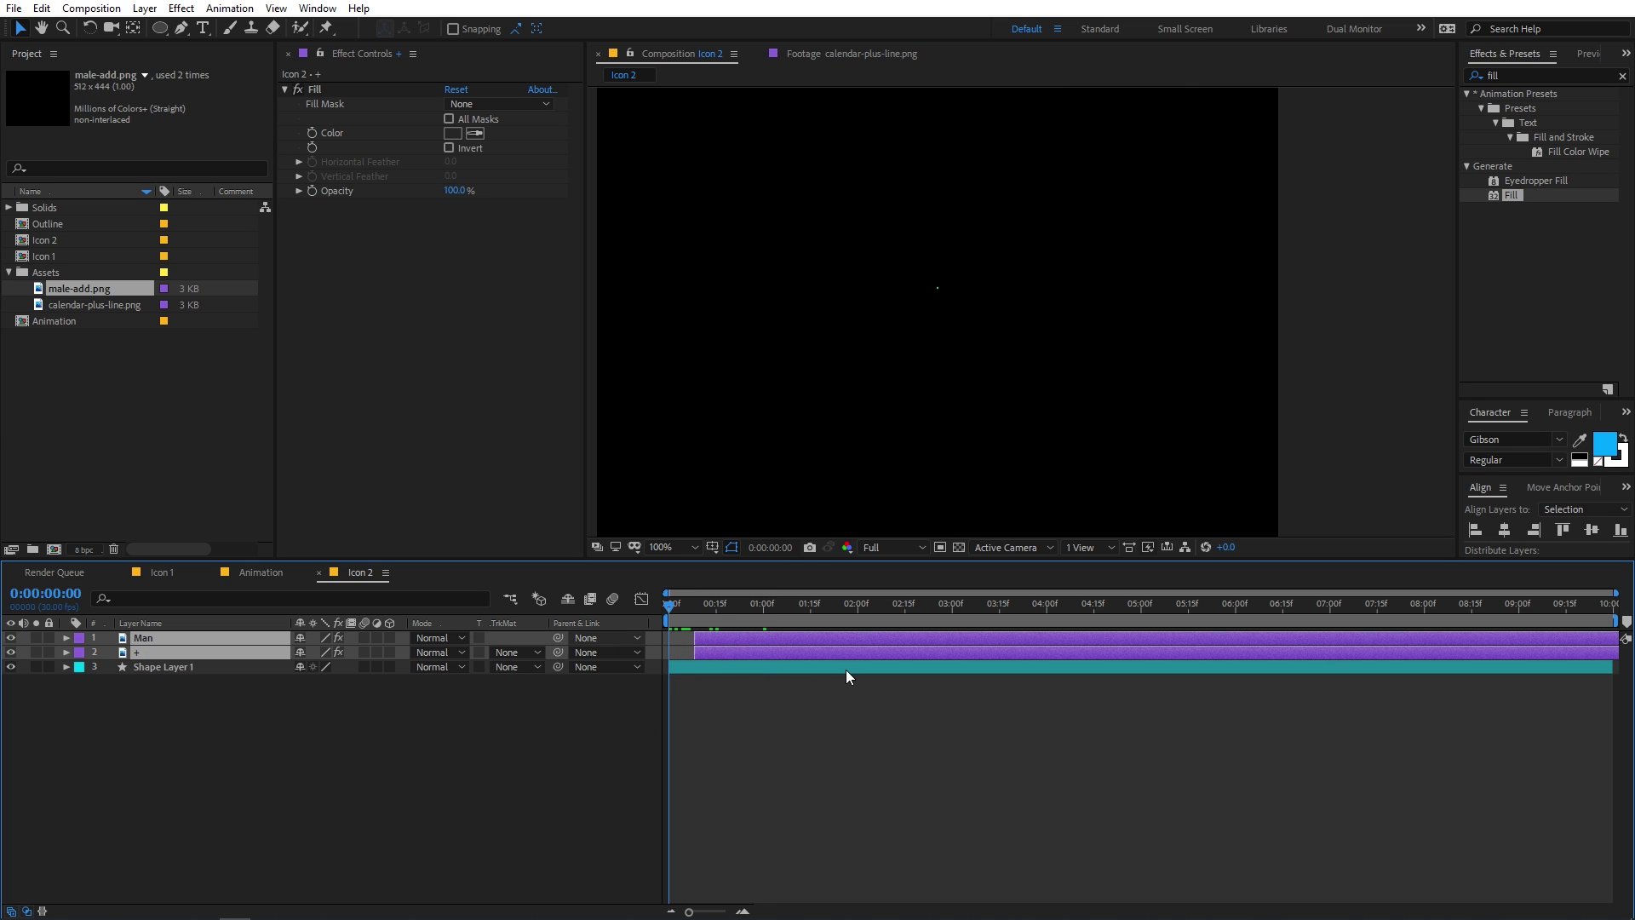
Step: Pull both layers a few frames earlier, start the + layer two frames later, and preview
key(comma)
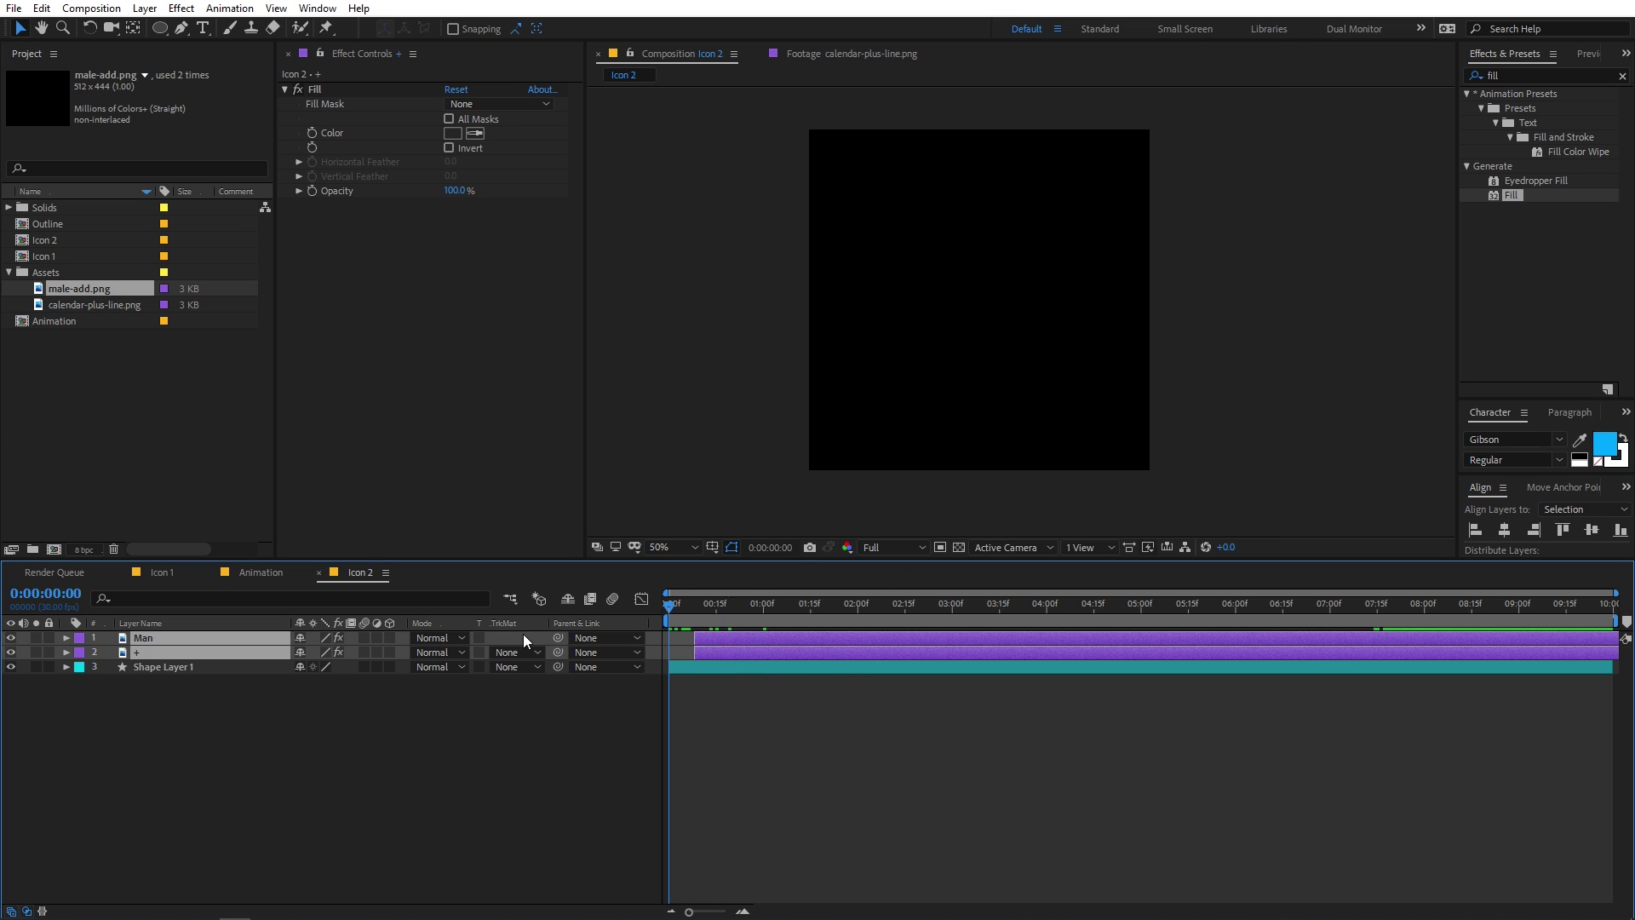
drag(719, 649, 709, 651)
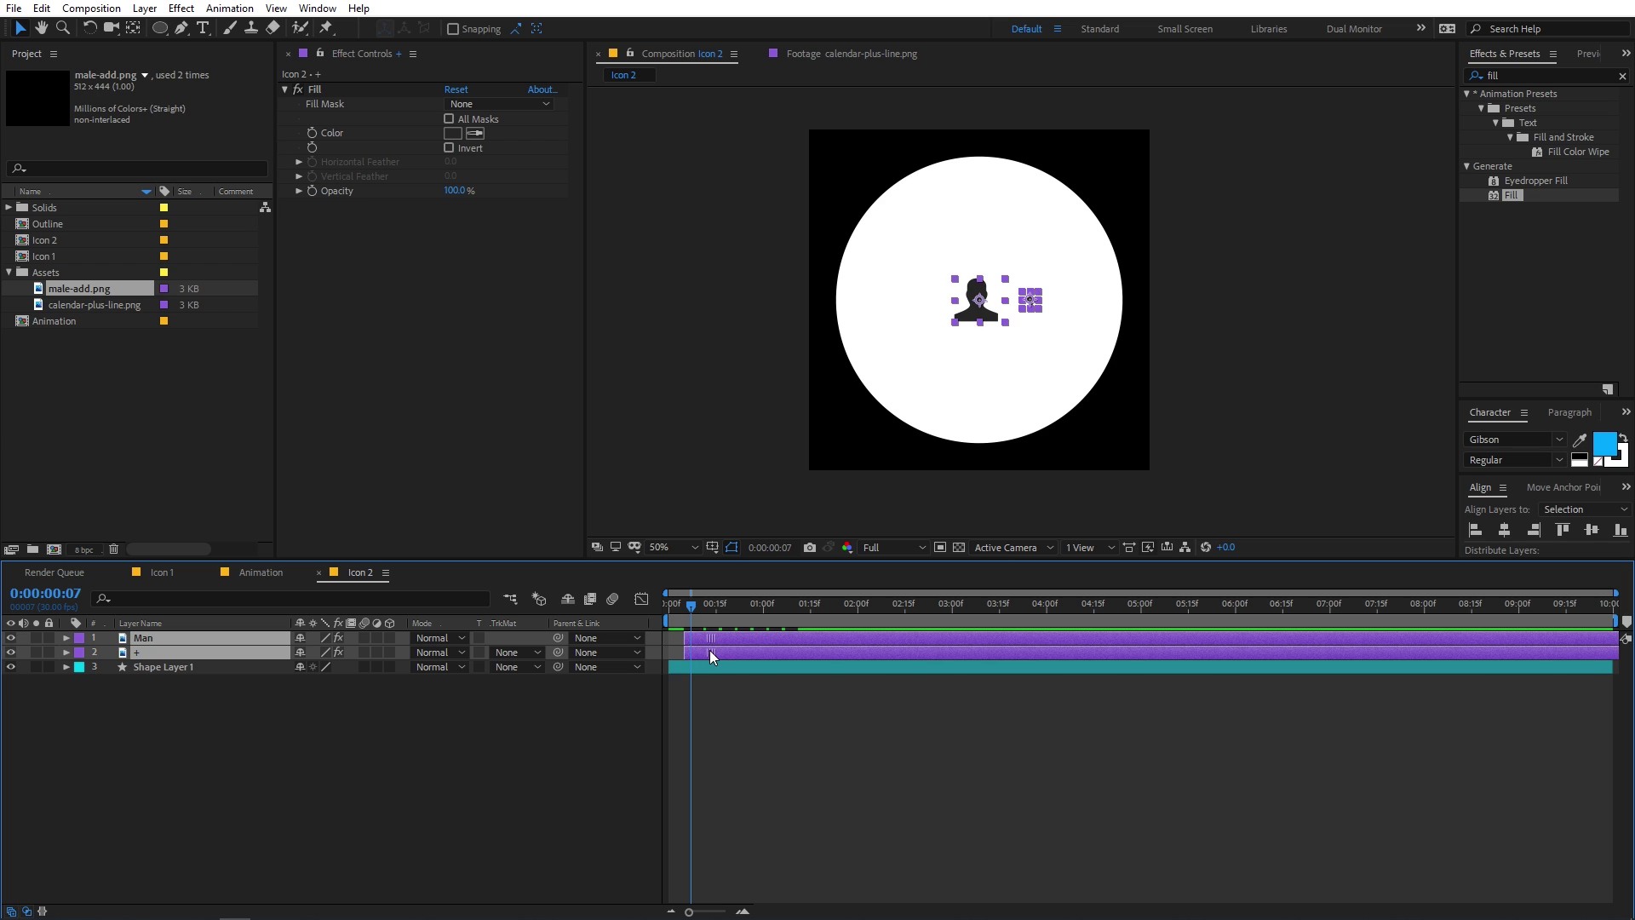
click(750, 722)
key(space)
key(space)
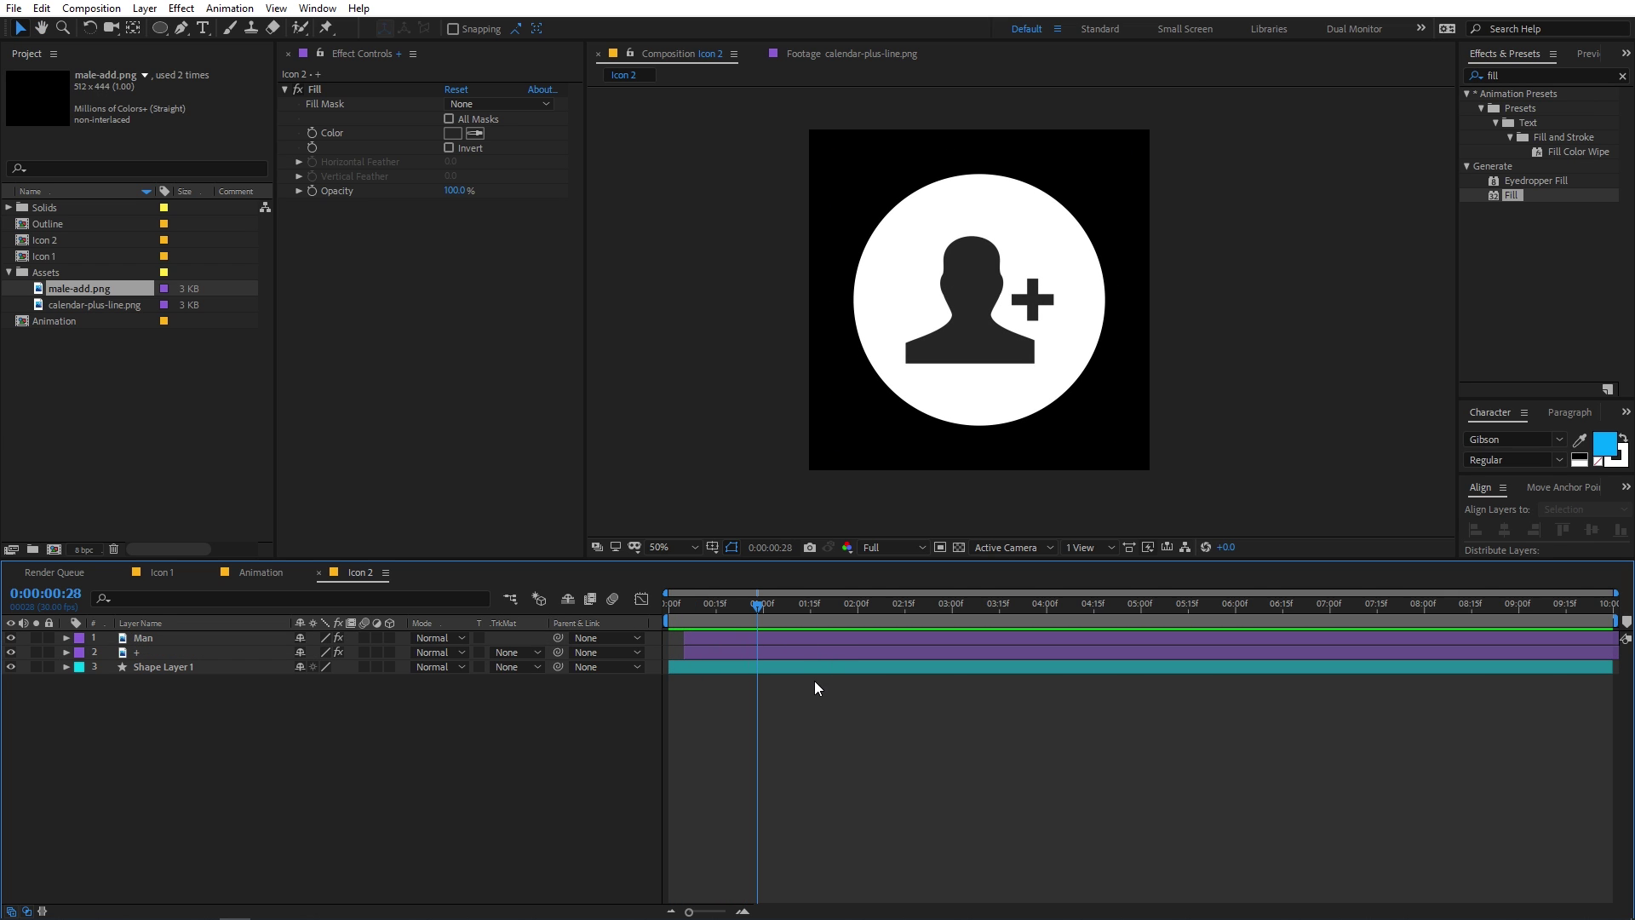
mouse_move(725, 653)
mouse_down()
mouse_move(739, 636)
mouse_move(734, 651)
mouse_up()
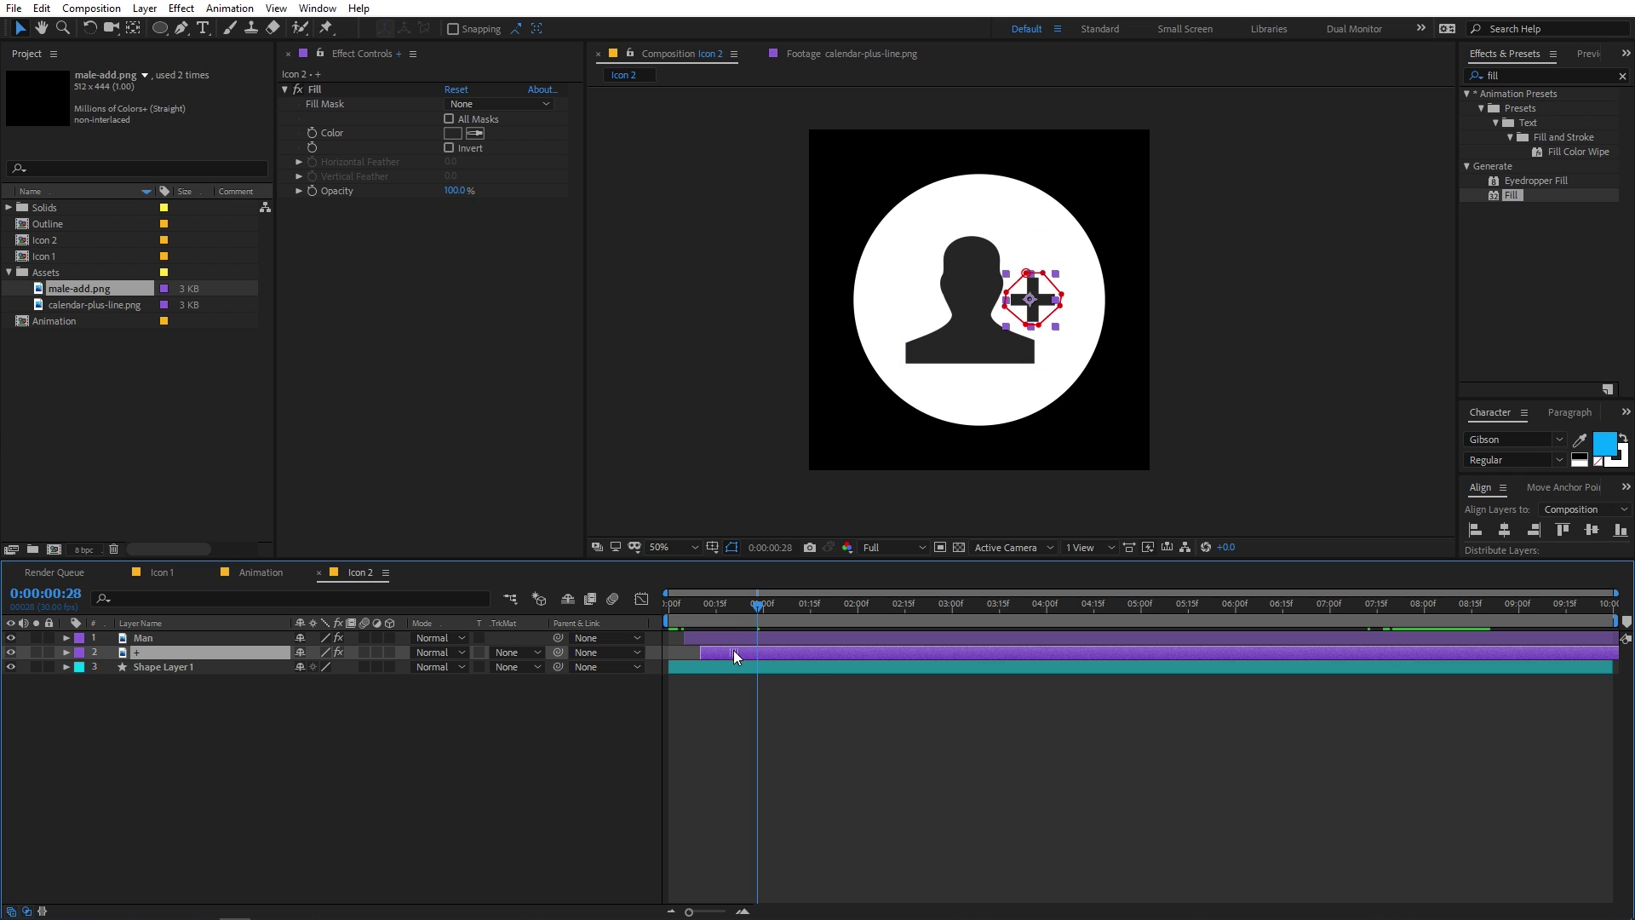
key(space)
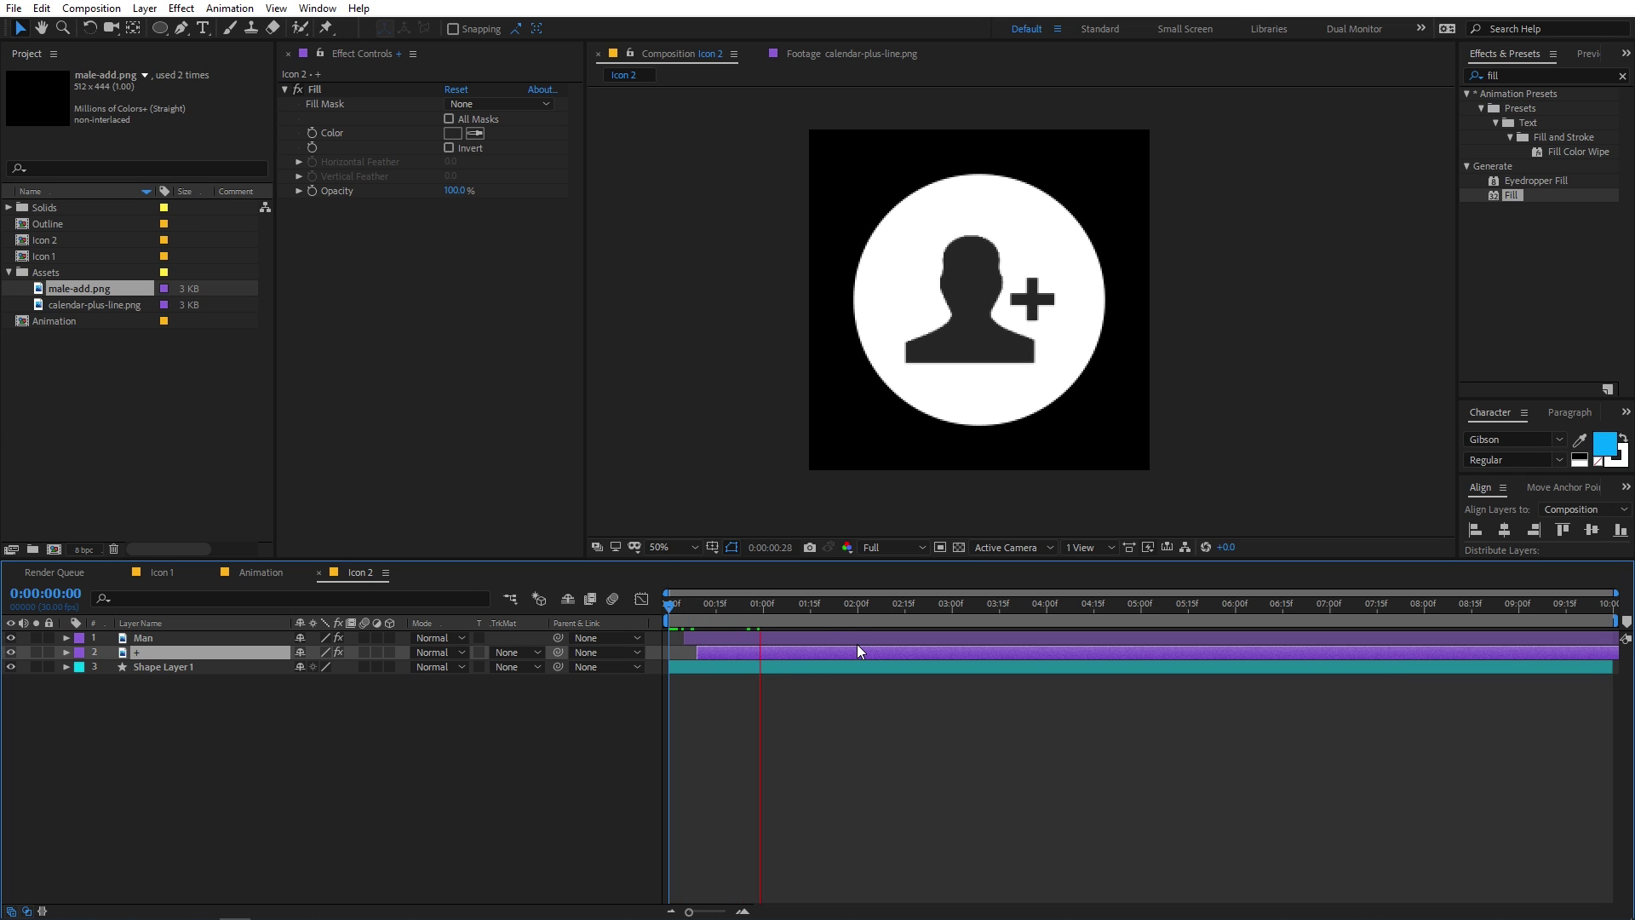
click(906, 714)
Step: Add the Icon 2 comp to the Animation comp and scale it to 77%
click(240, 573)
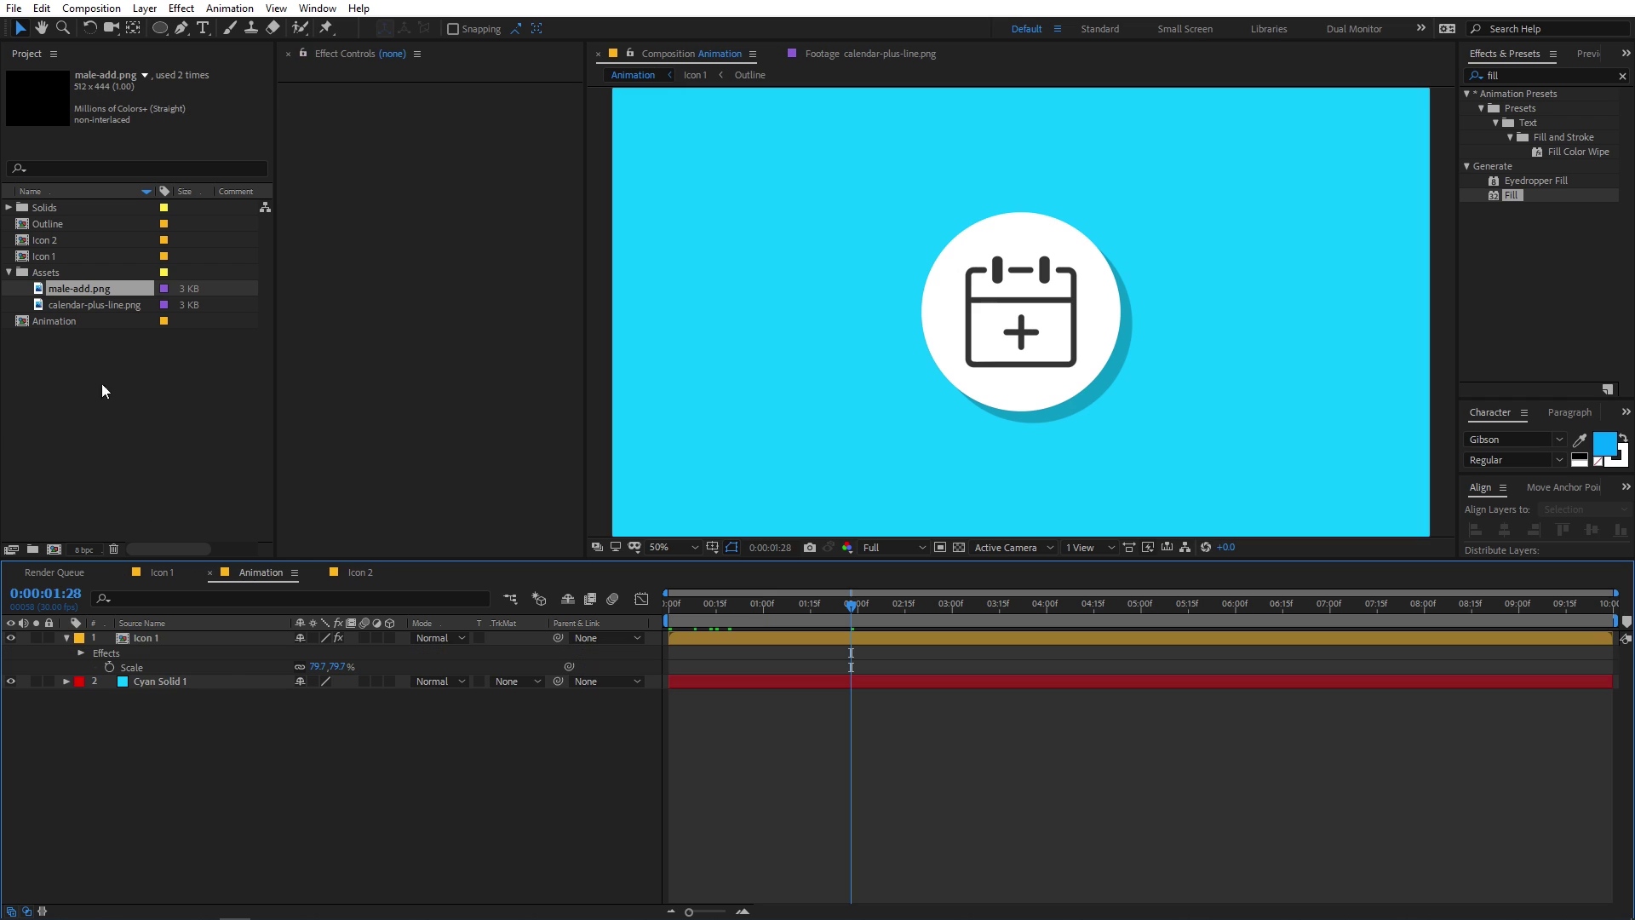
drag(52, 243, 162, 682)
key(s)
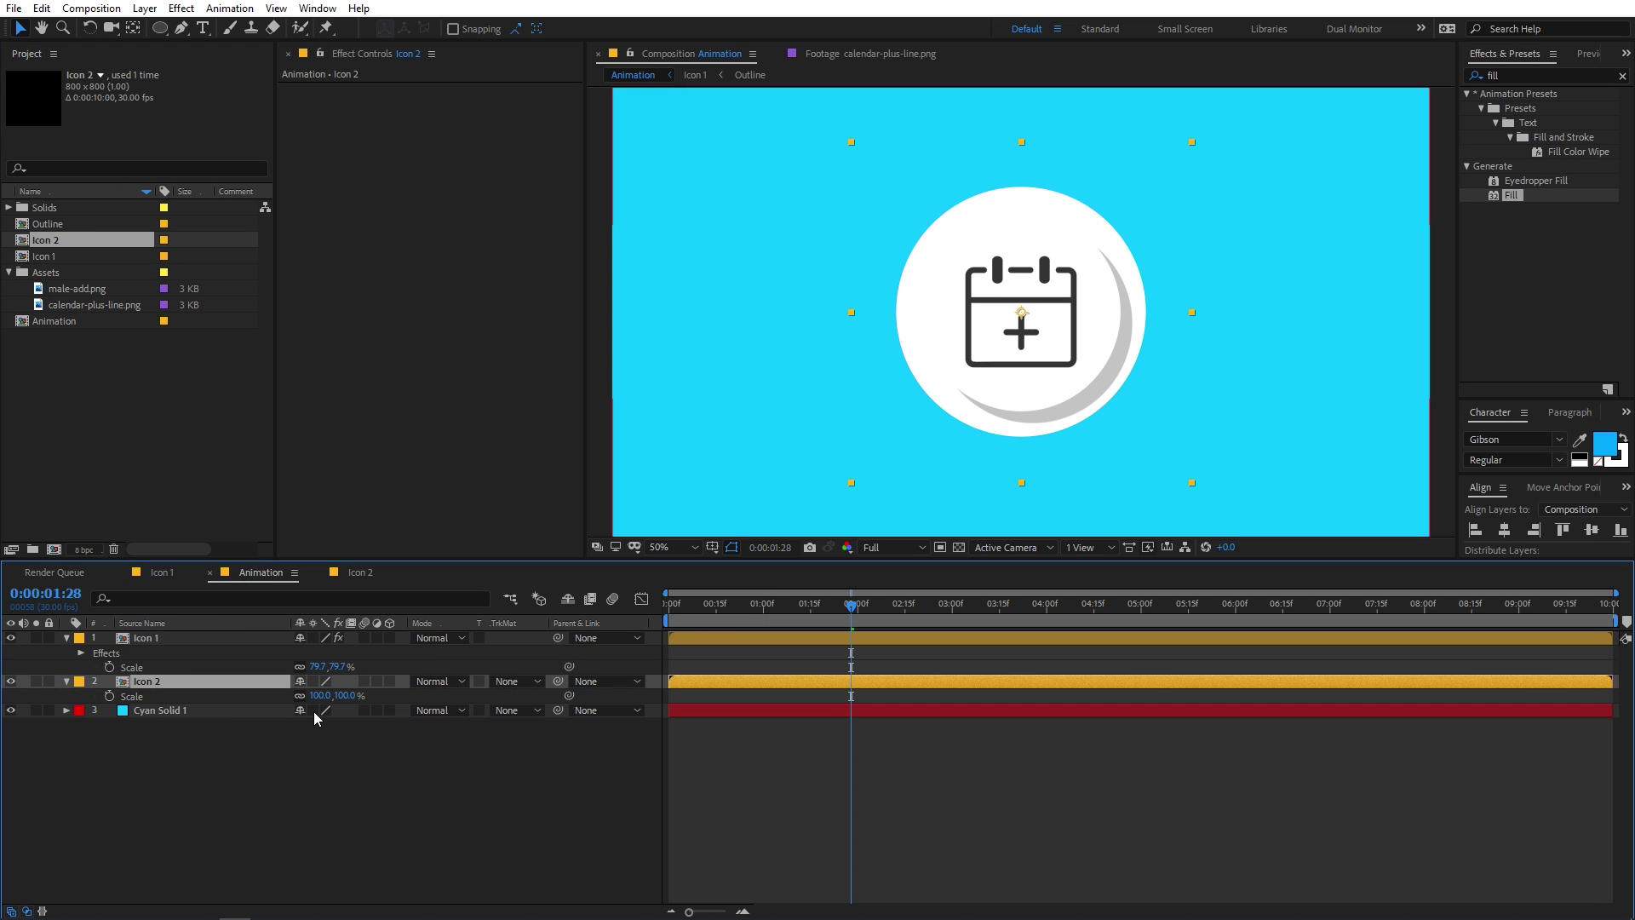
drag(320, 695, 510, 705)
Step: Place the person icon to the left and the calendar icon to the right
drag(992, 357, 732, 365)
drag(993, 349, 1184, 349)
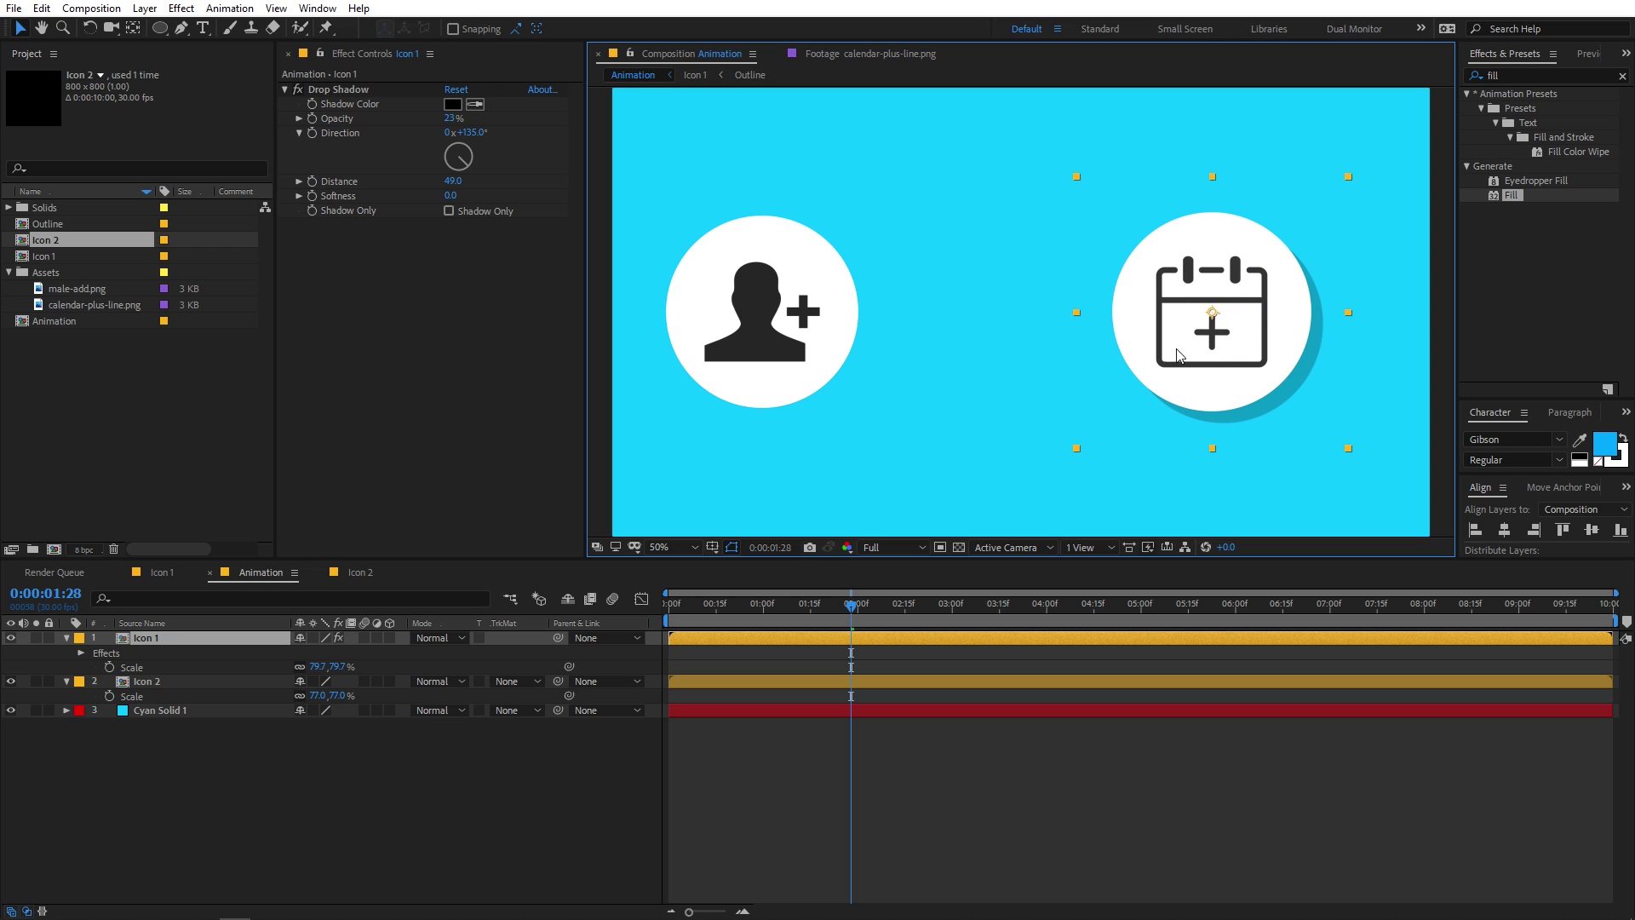
drag(826, 358, 849, 358)
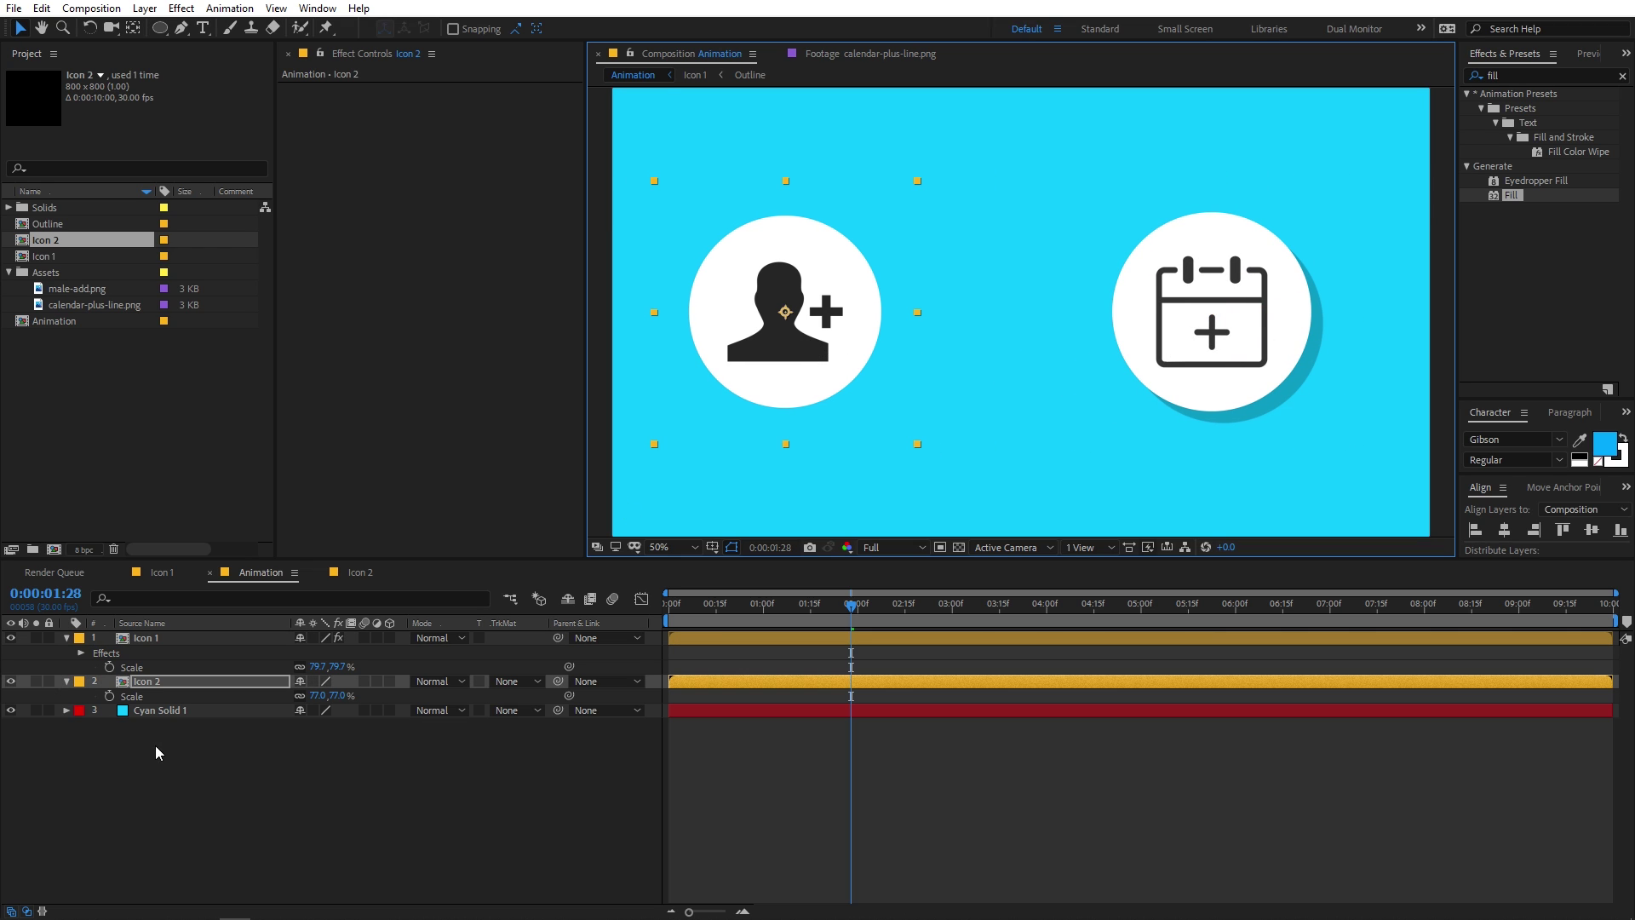
Step: Copy Icon 1's Drop Shadow effect onto the Icon 2 layer and preview from the start
click(181, 627)
click(177, 635)
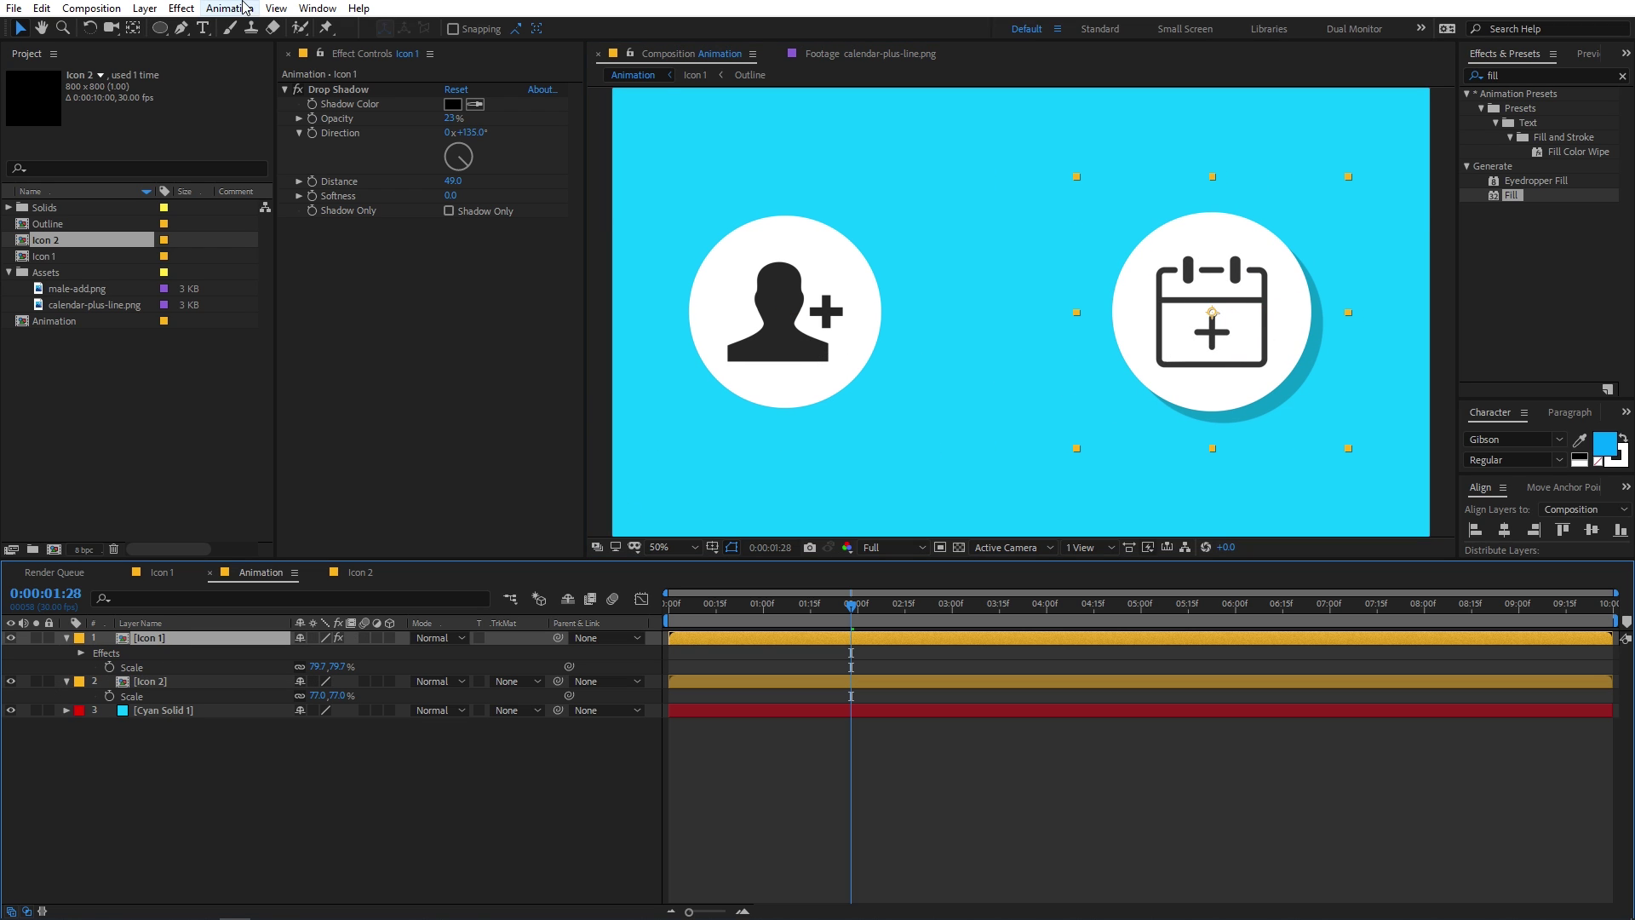
click(329, 90)
click(189, 684)
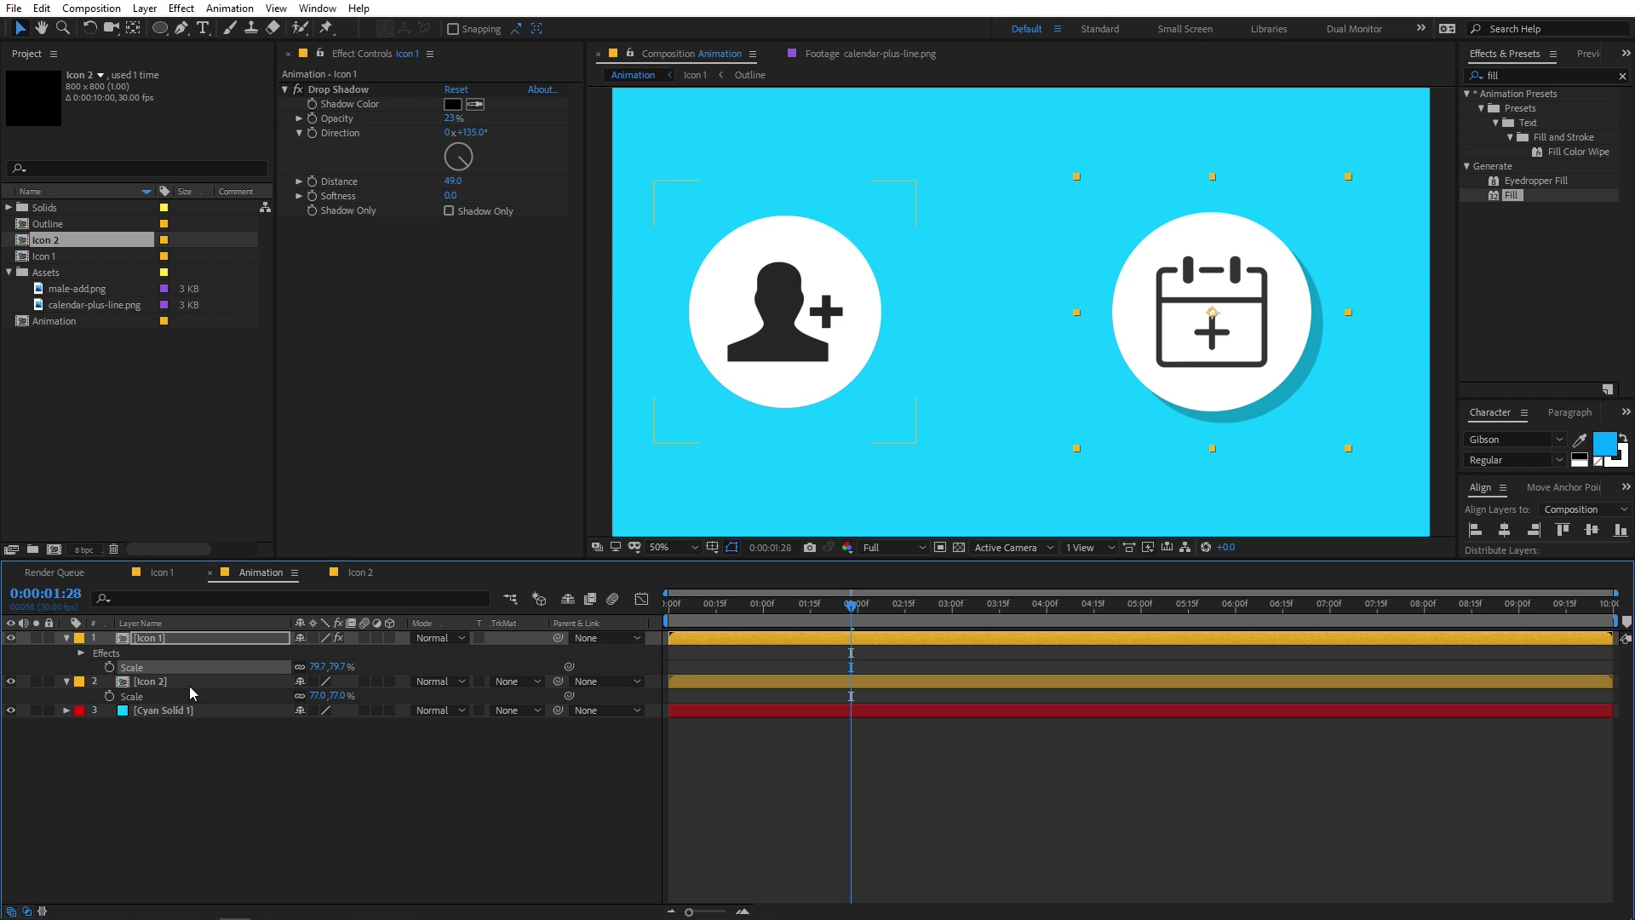
key(ctrl+v)
click(990, 520)
key(Home)
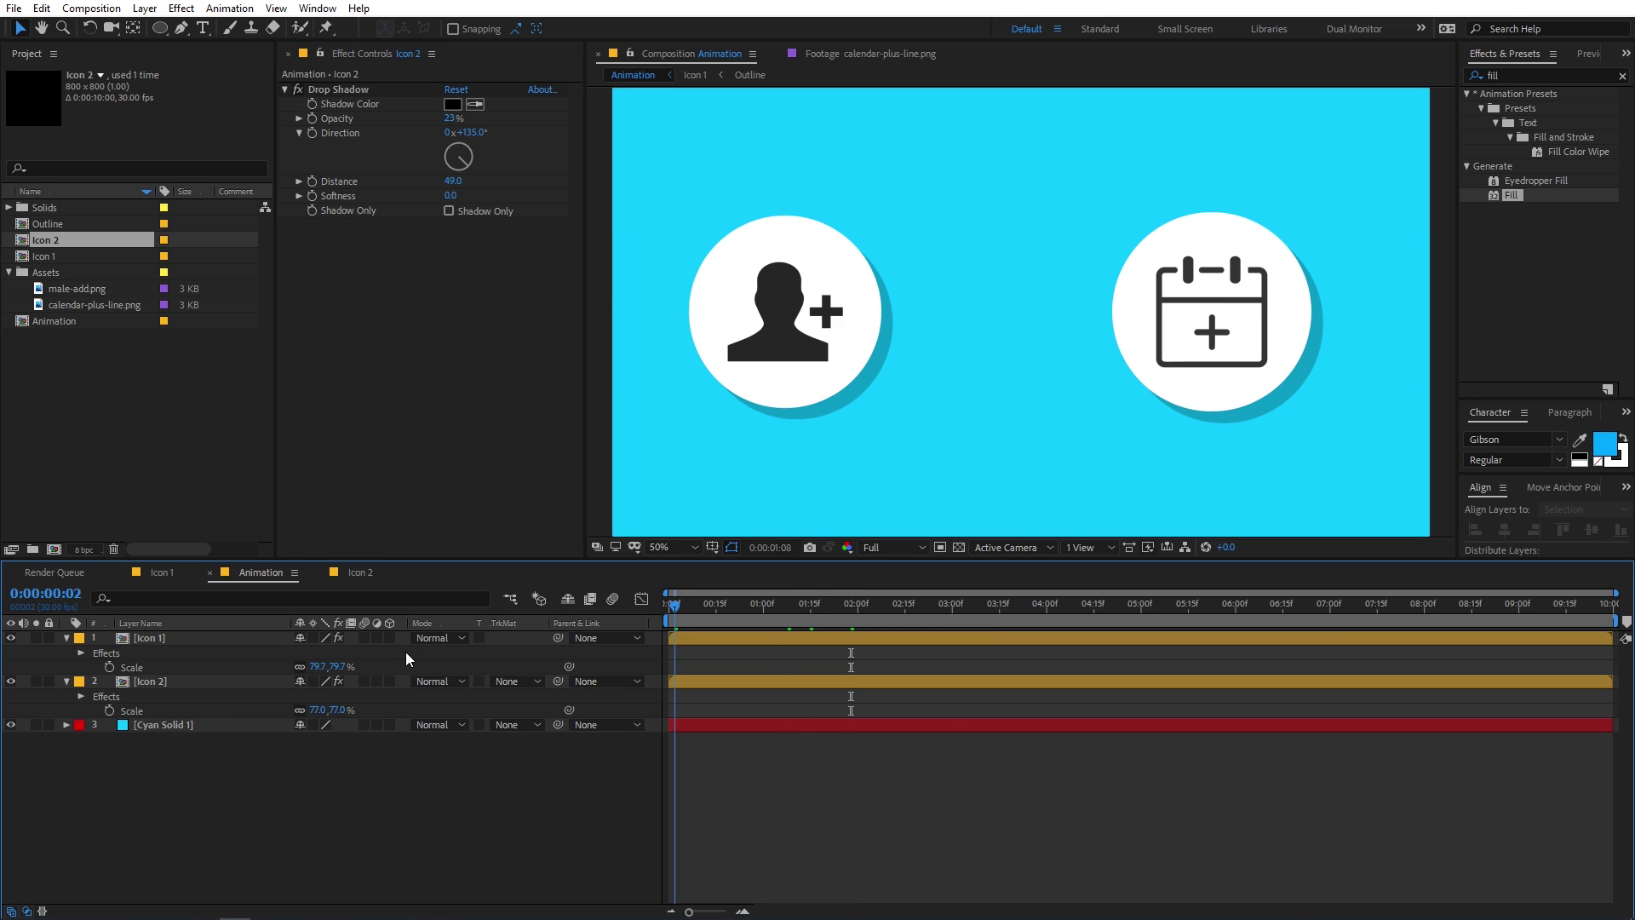
key(space)
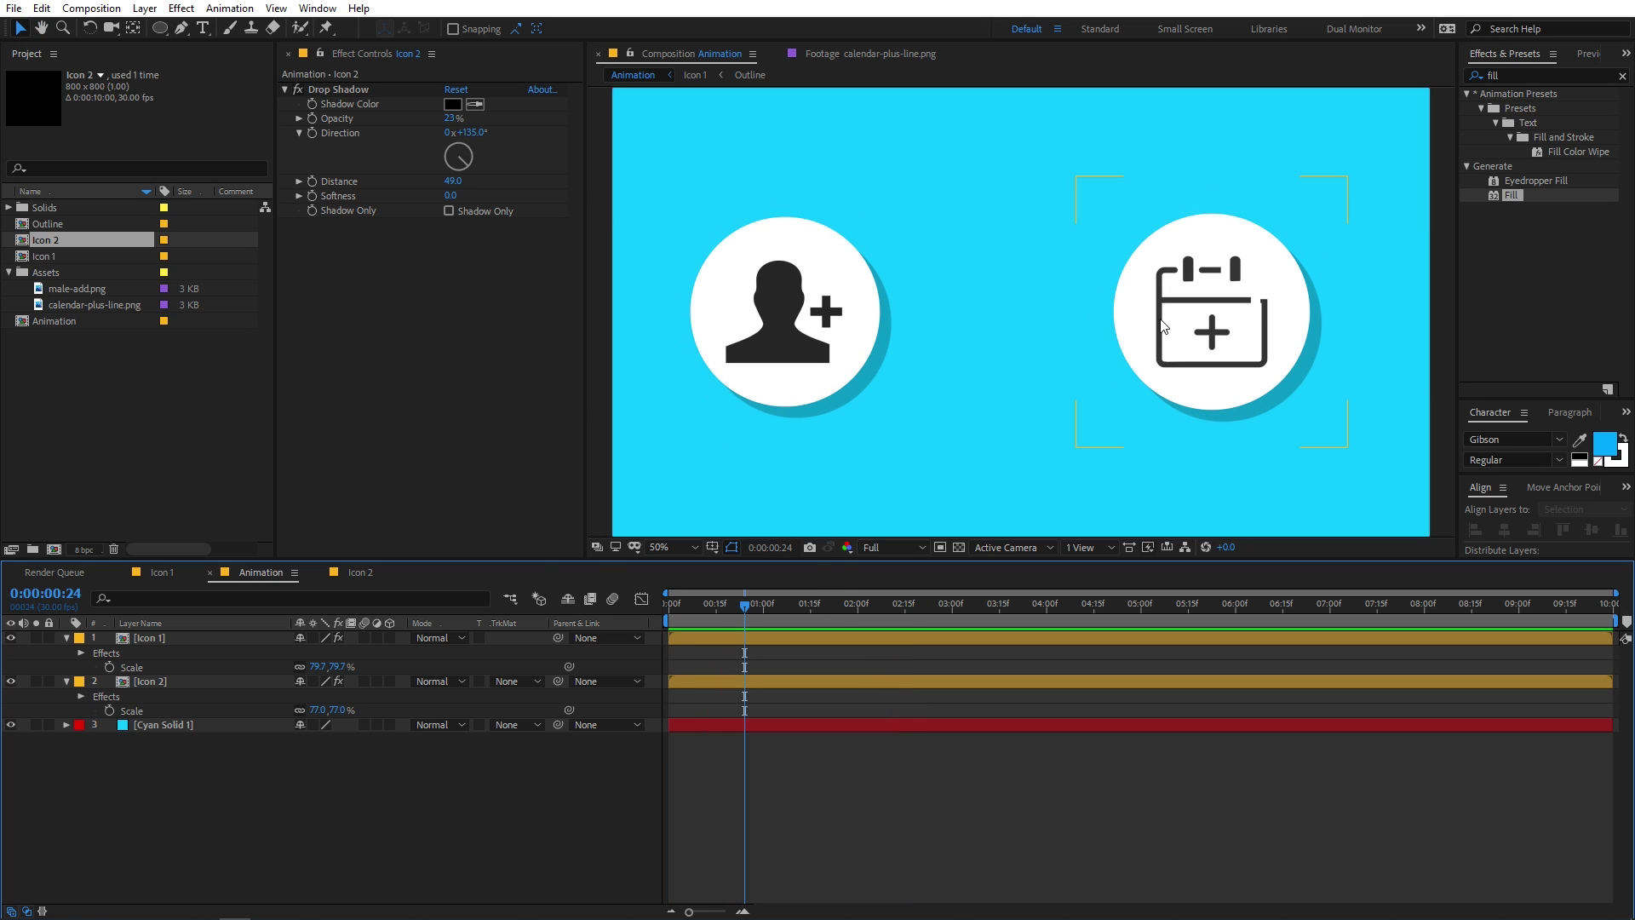
Step: Shift the person icon about 45 px right, nudge the calendar icon right, then preview
key(comma)
key(period)
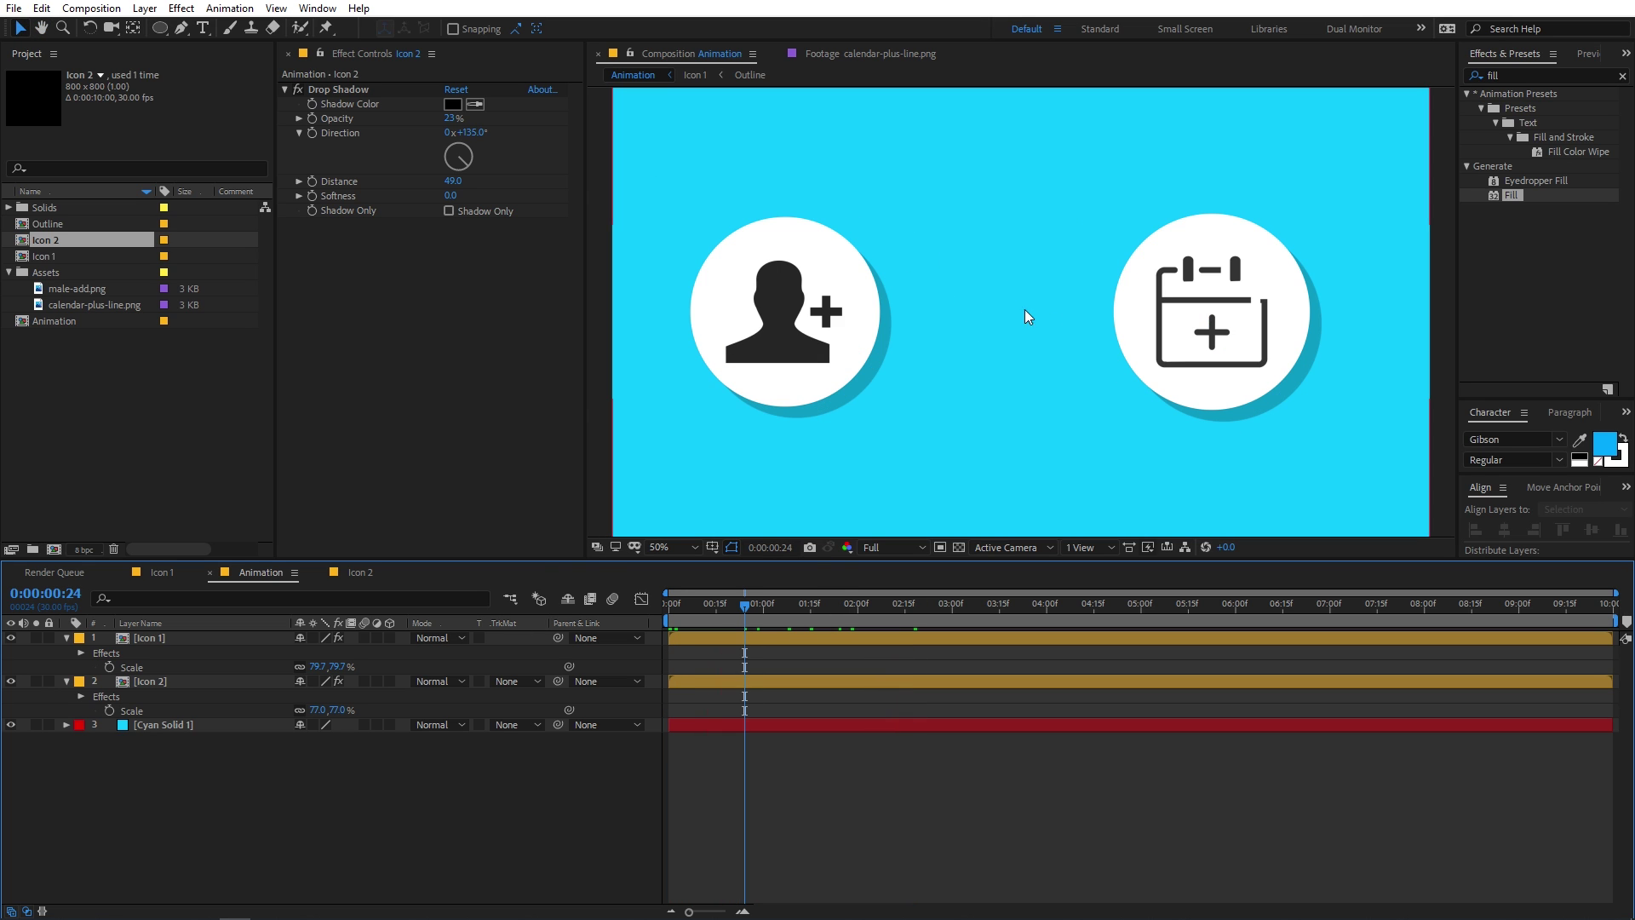
click(758, 318)
drag(758, 317, 797, 318)
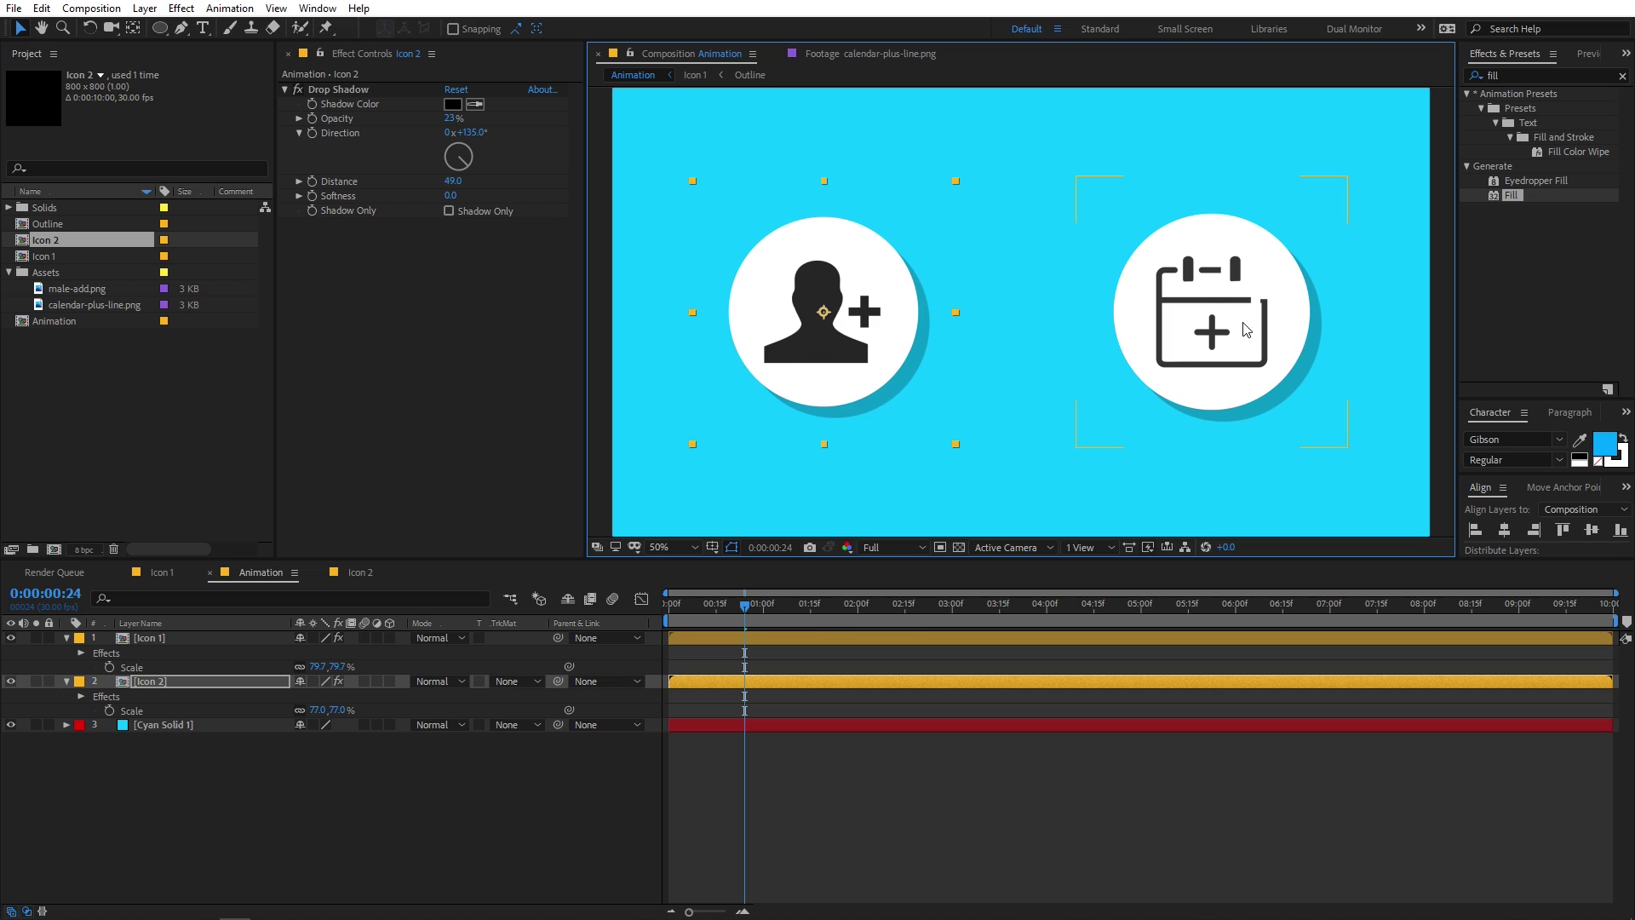
drag(1238, 327, 1243, 327)
key(comma)
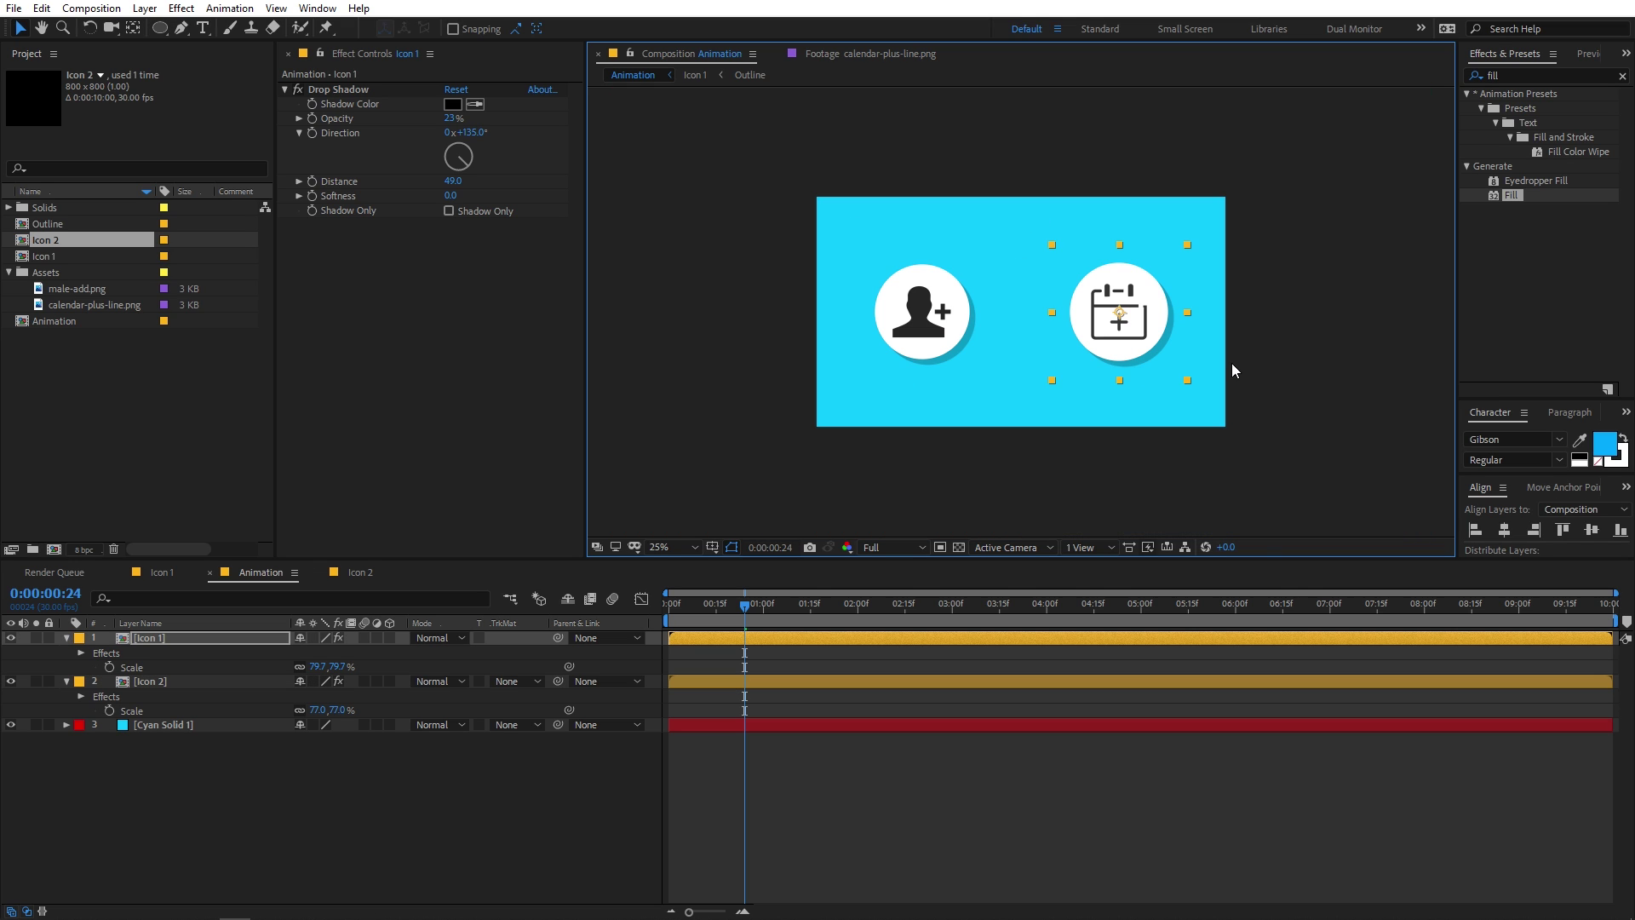
click(1299, 339)
key(Home)
key(space)
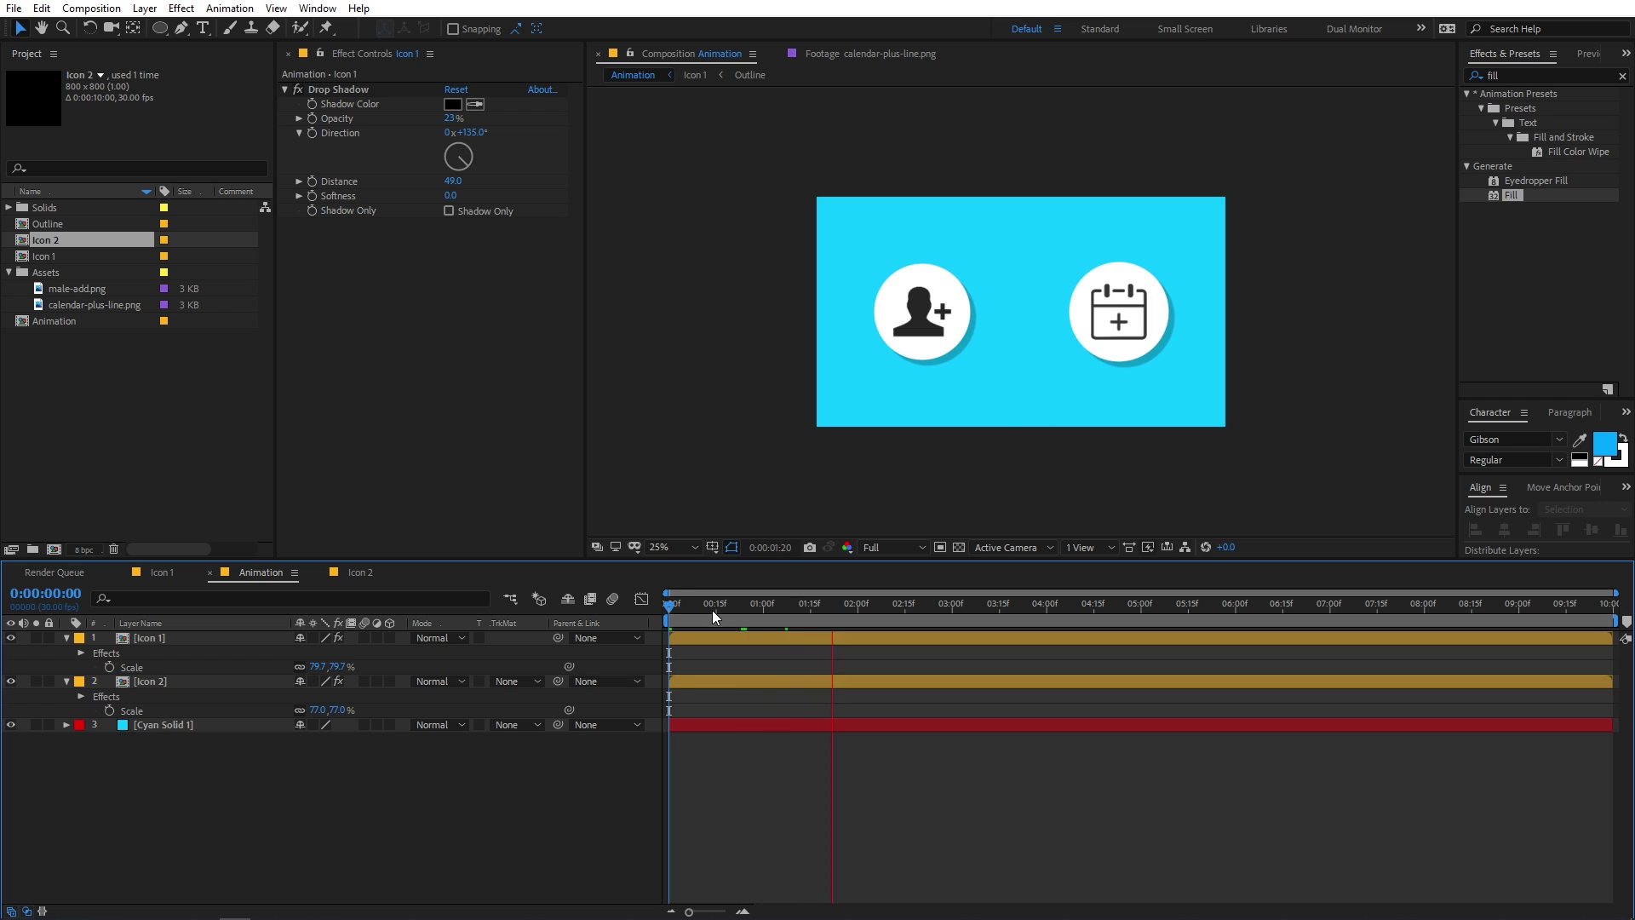
key(period)
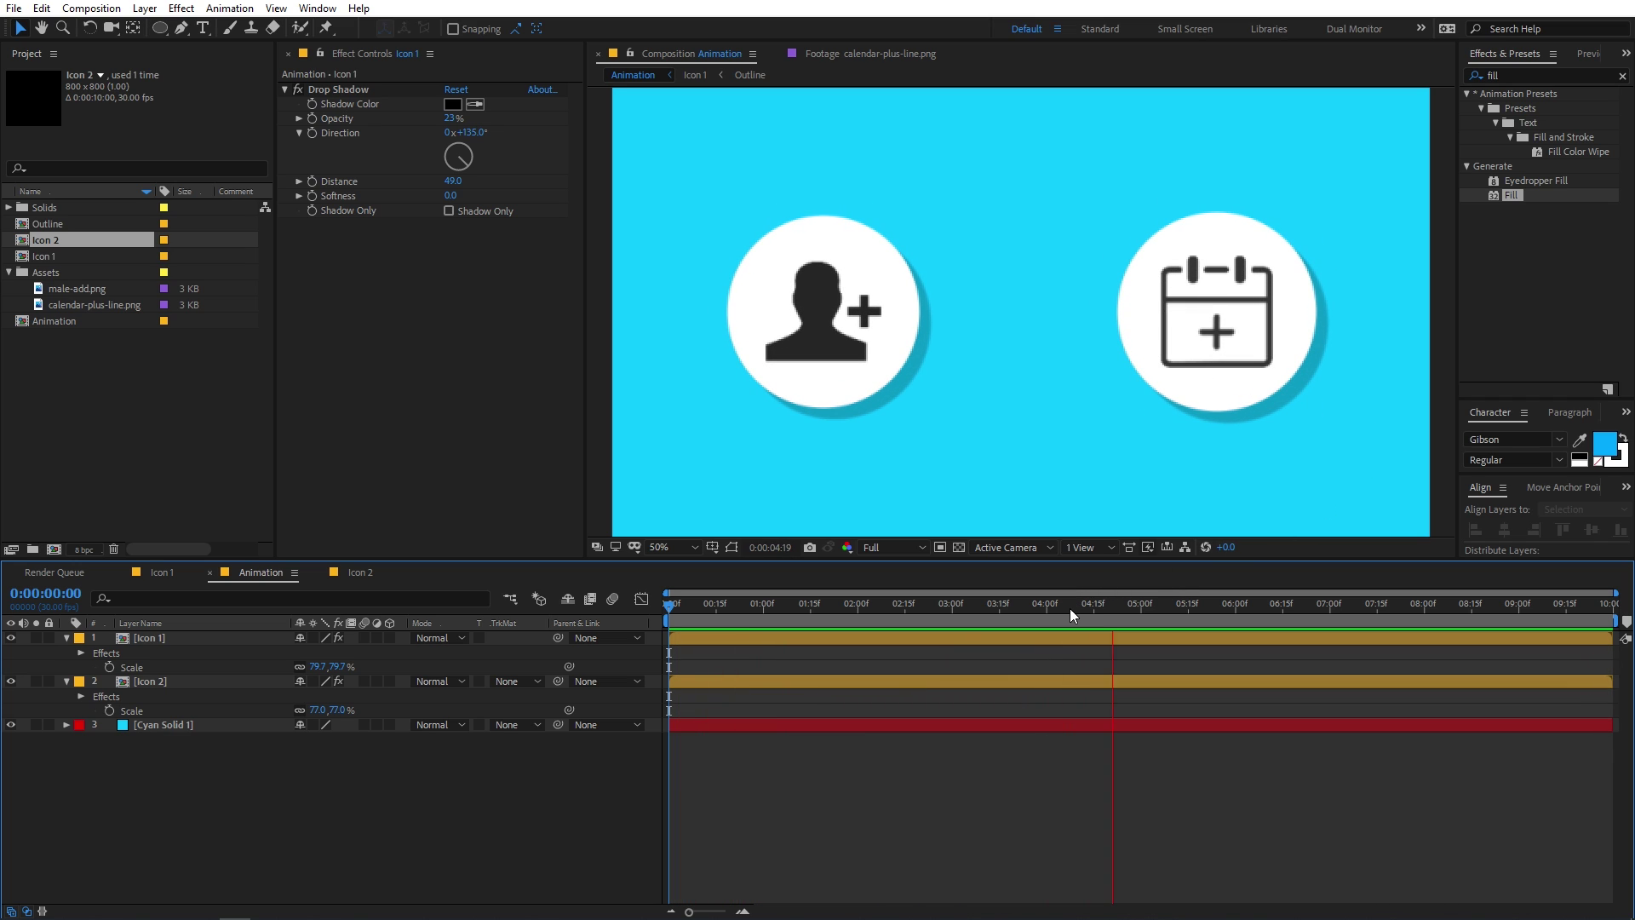
key(space)
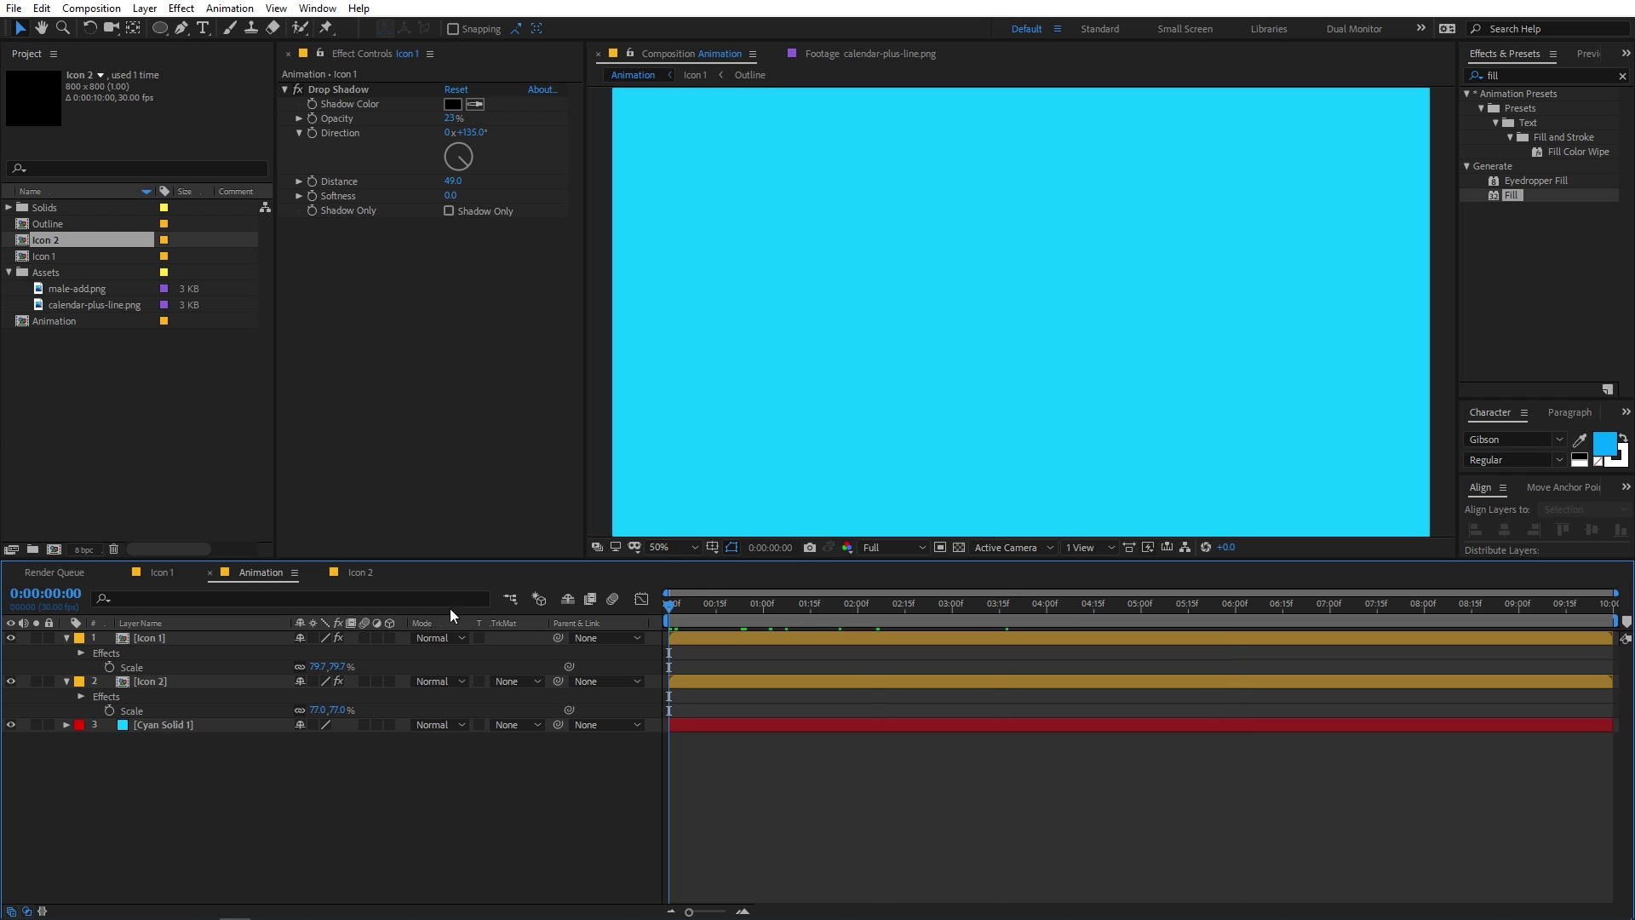
key(space)
key(space)
key(space)
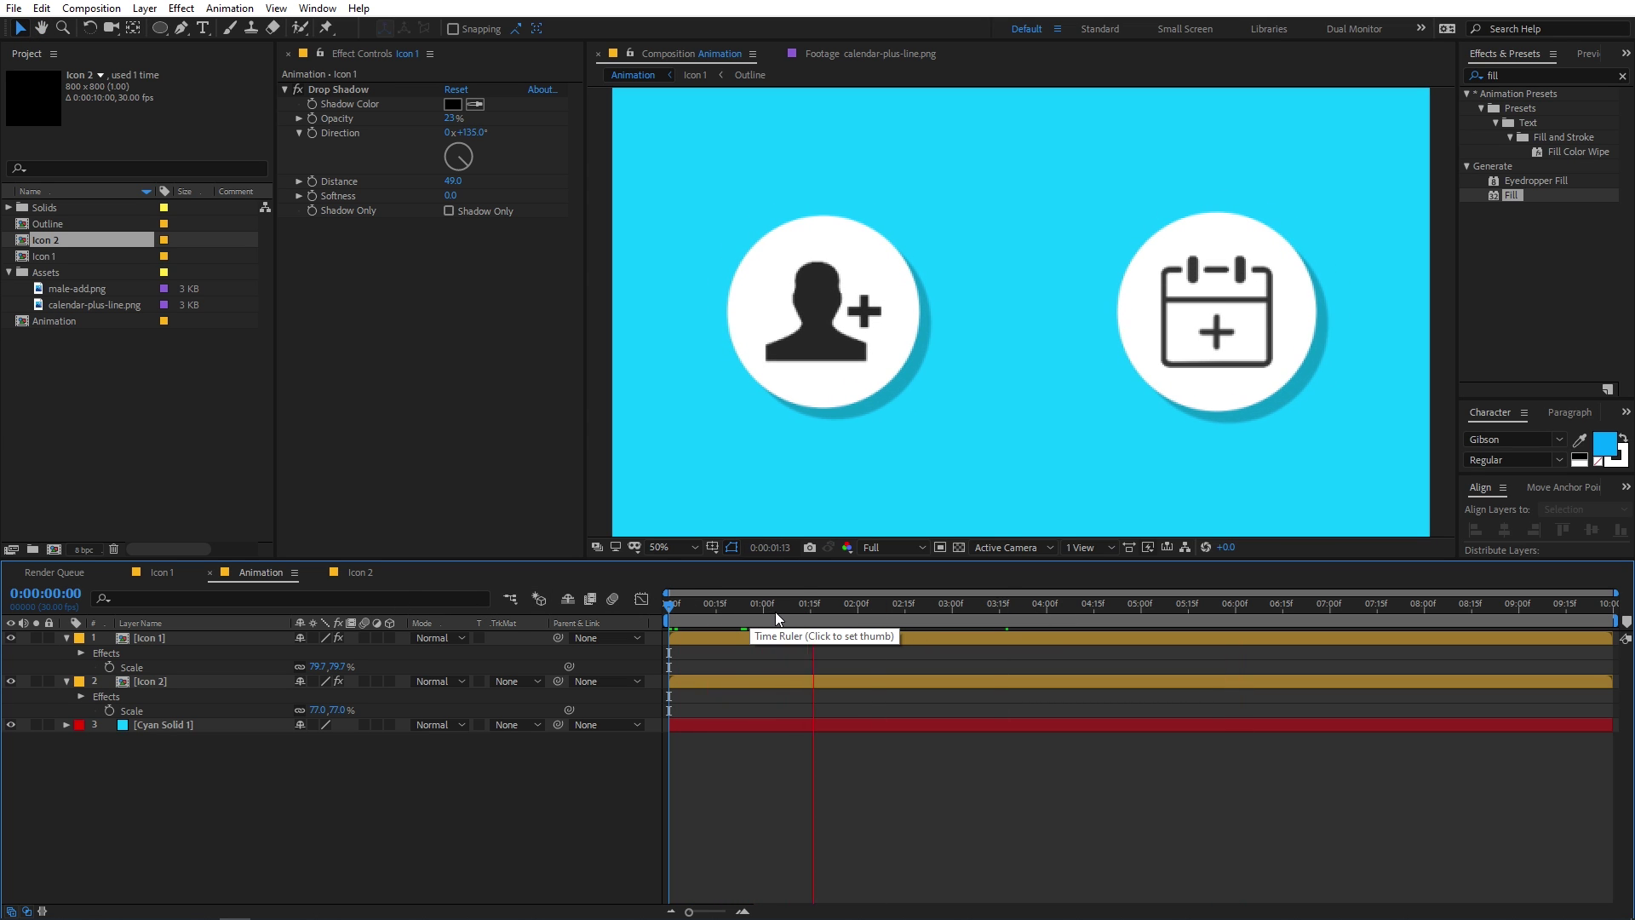
key(space)
key(space)
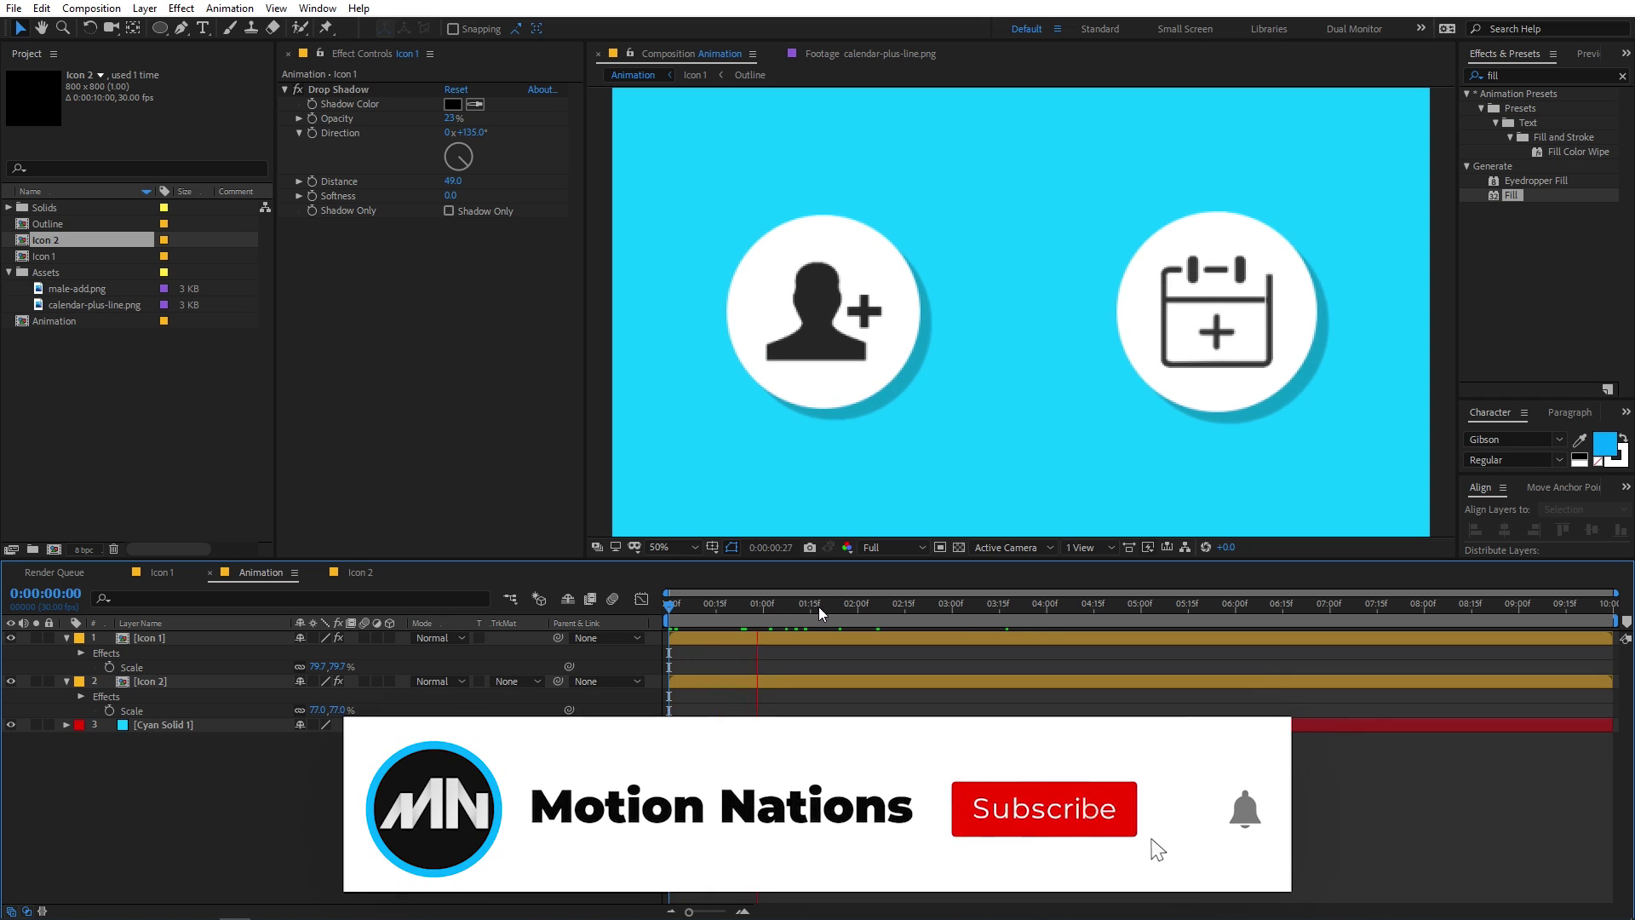
key(space)
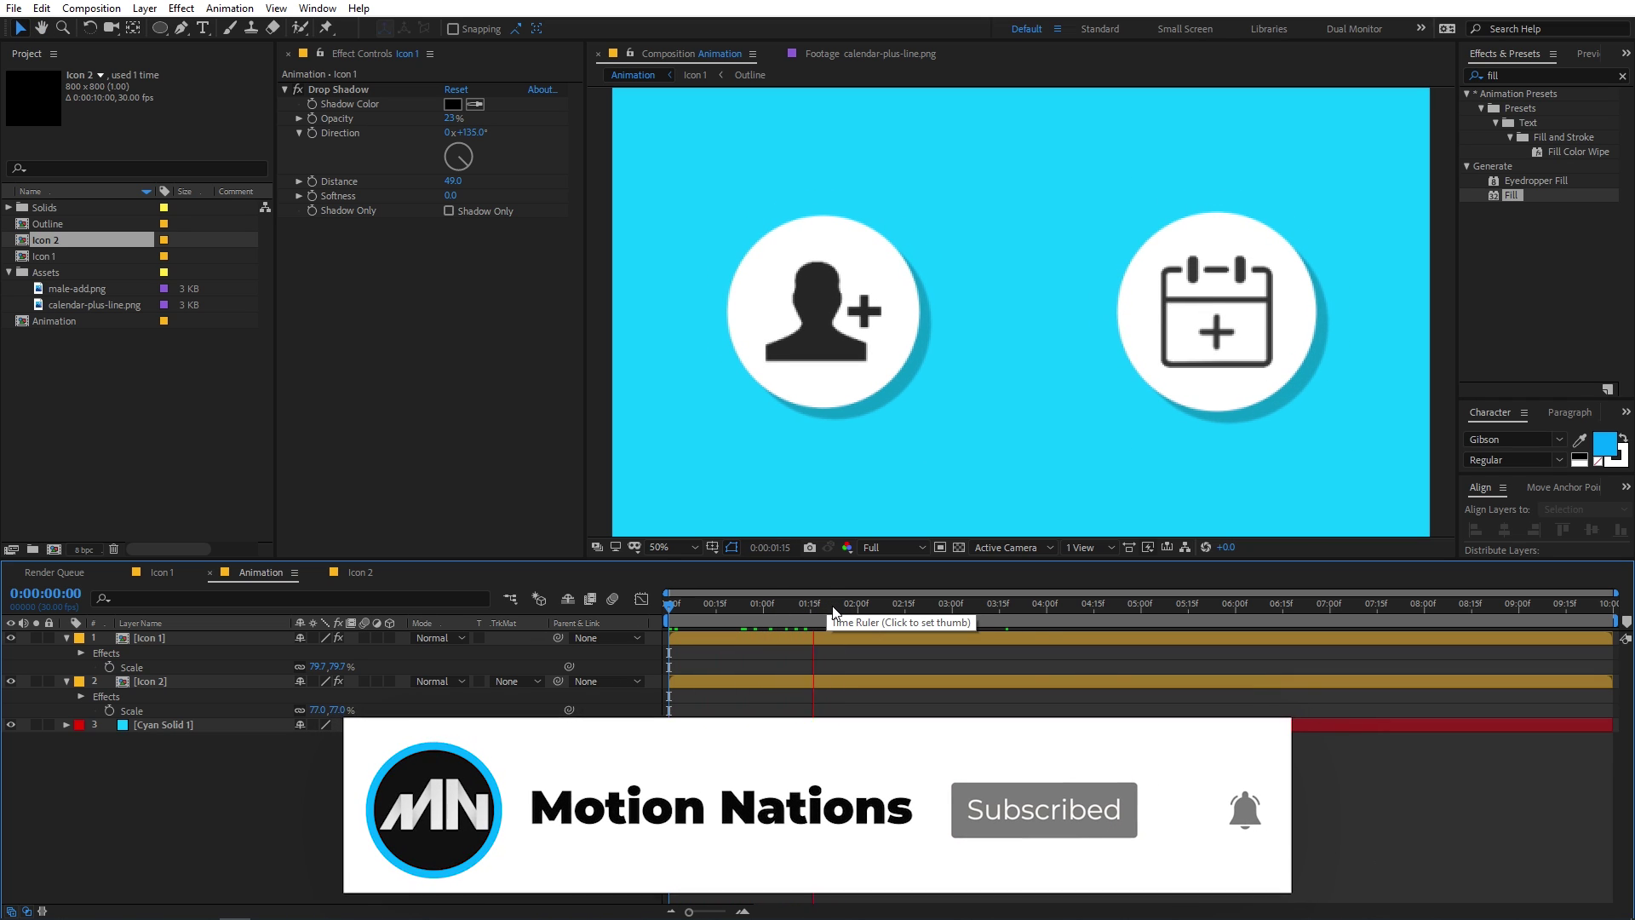
key(space)
key(space)
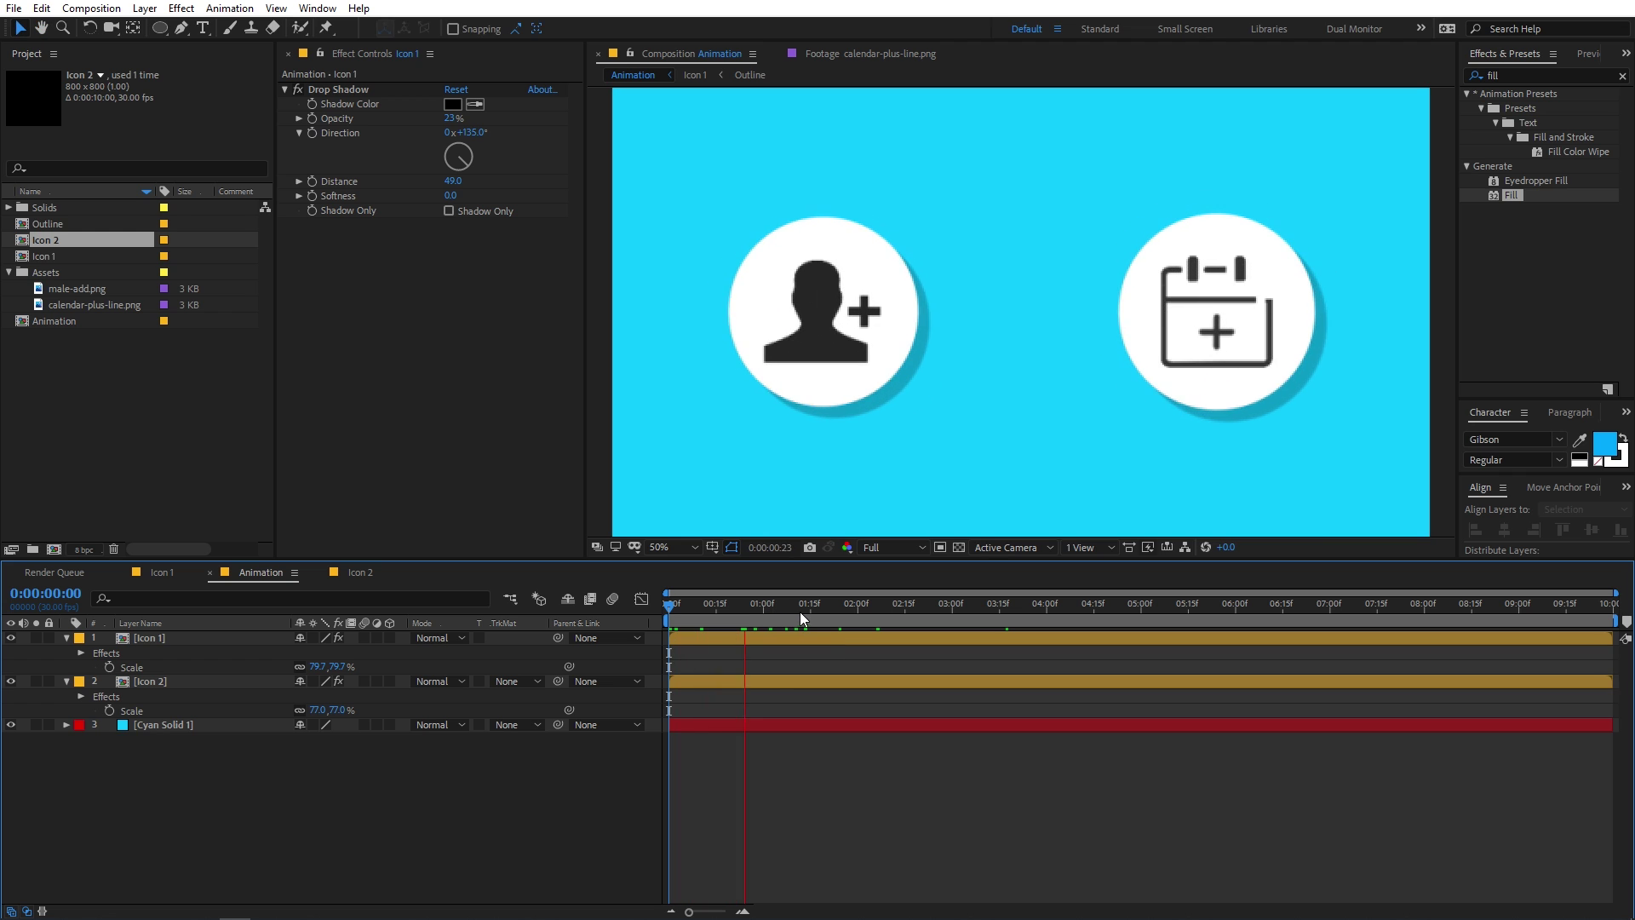